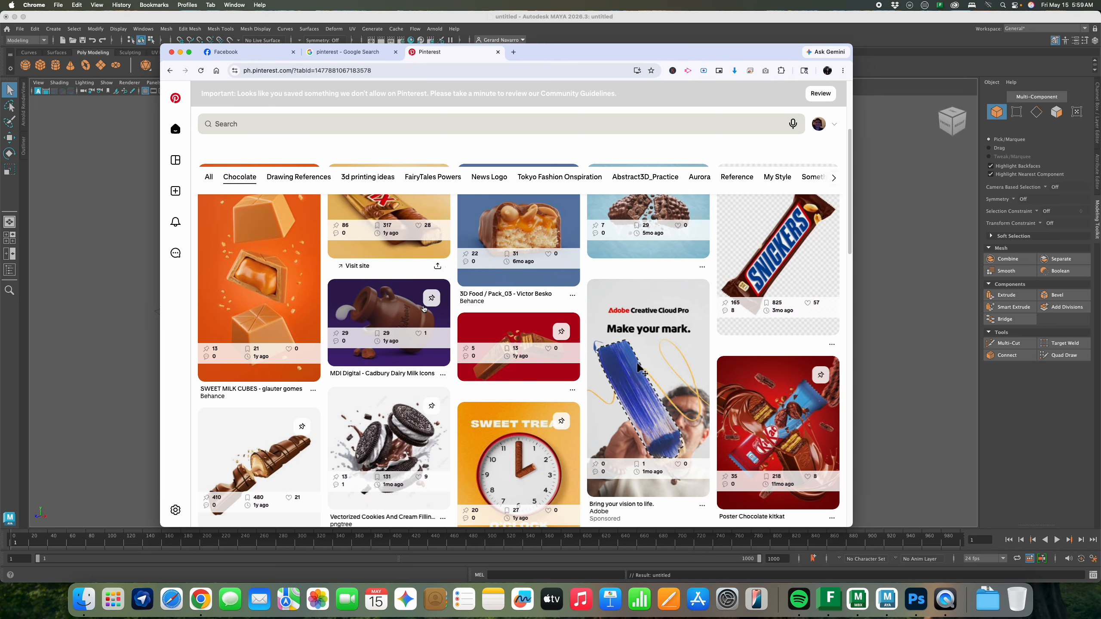
# Open the 3D Kit-Kat Illustration pin, then its related CGI Bars - Ahead - DE pin
pyautogui.scroll(4, 737, 355)
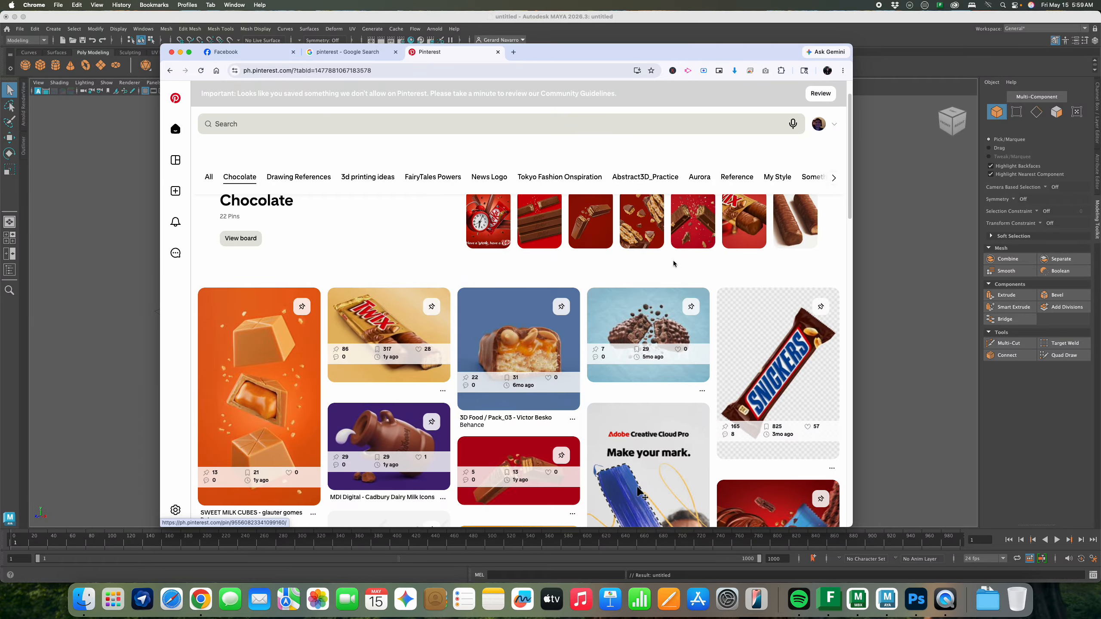
pyautogui.click(600, 221)
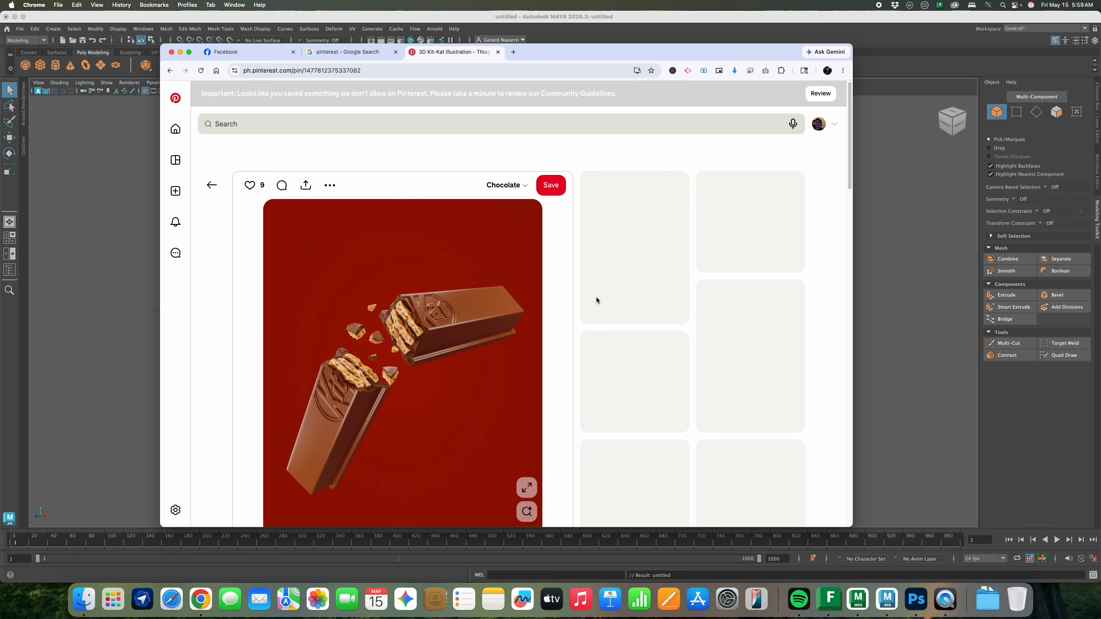
pyautogui.scroll(-3, 626, 309)
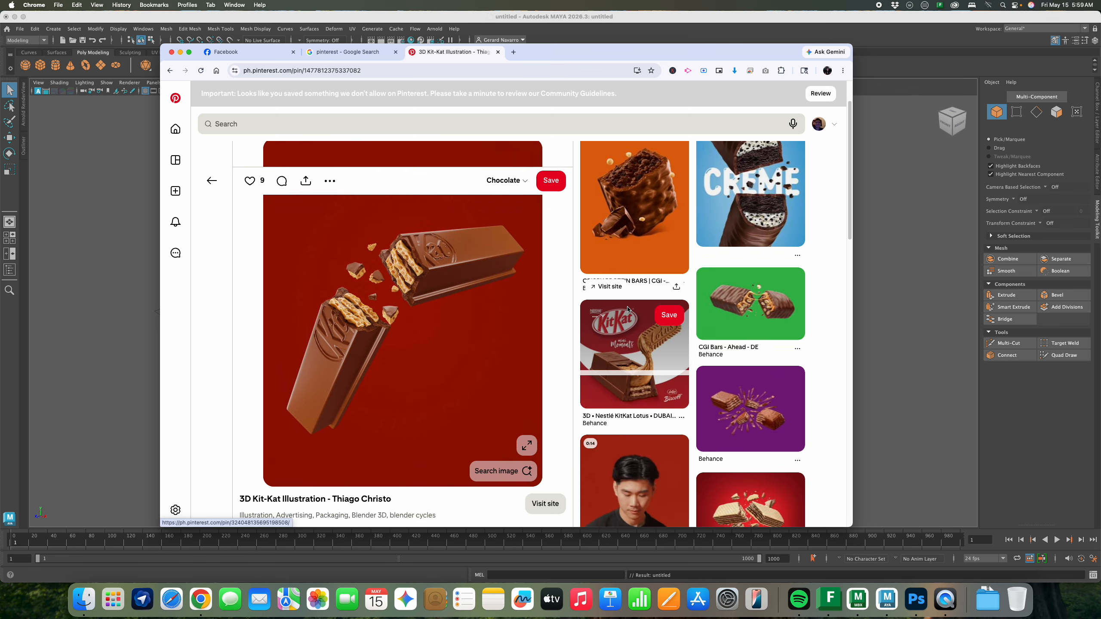
pyautogui.click(738, 308)
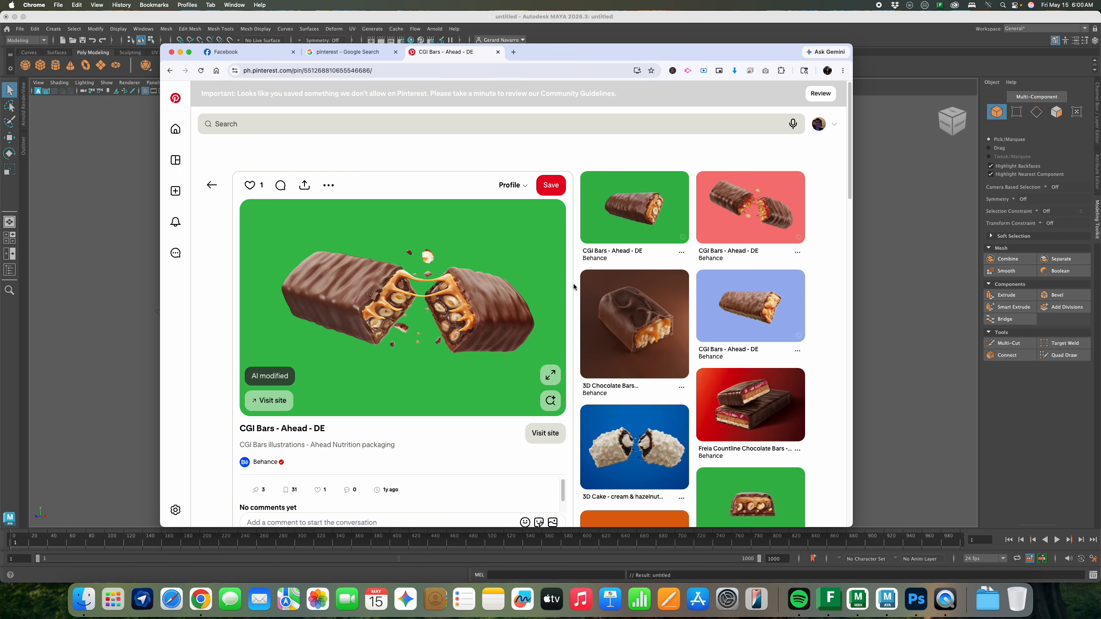
# Create a polygon plane at the origin and scale it uniformly to 17.25
pyautogui.click(888, 261)
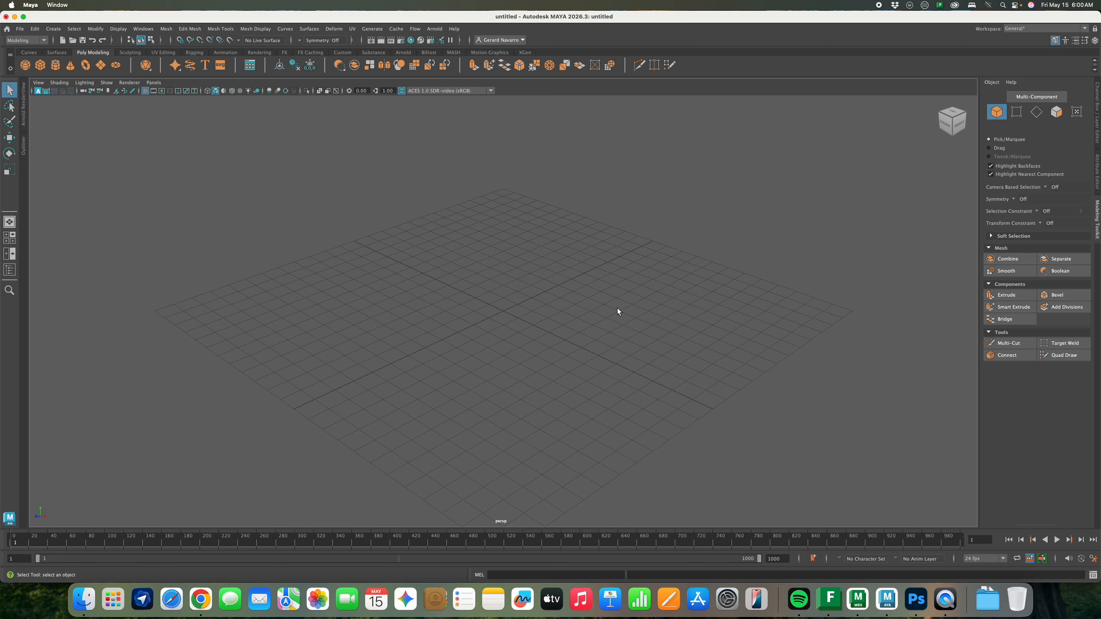
pyautogui.keyDown('alt'); pyautogui.moveTo(469, 298); pyautogui.dragTo(391, 277); pyautogui.keyUp('alt')
pyautogui.click(100, 65)
pyautogui.press('r')
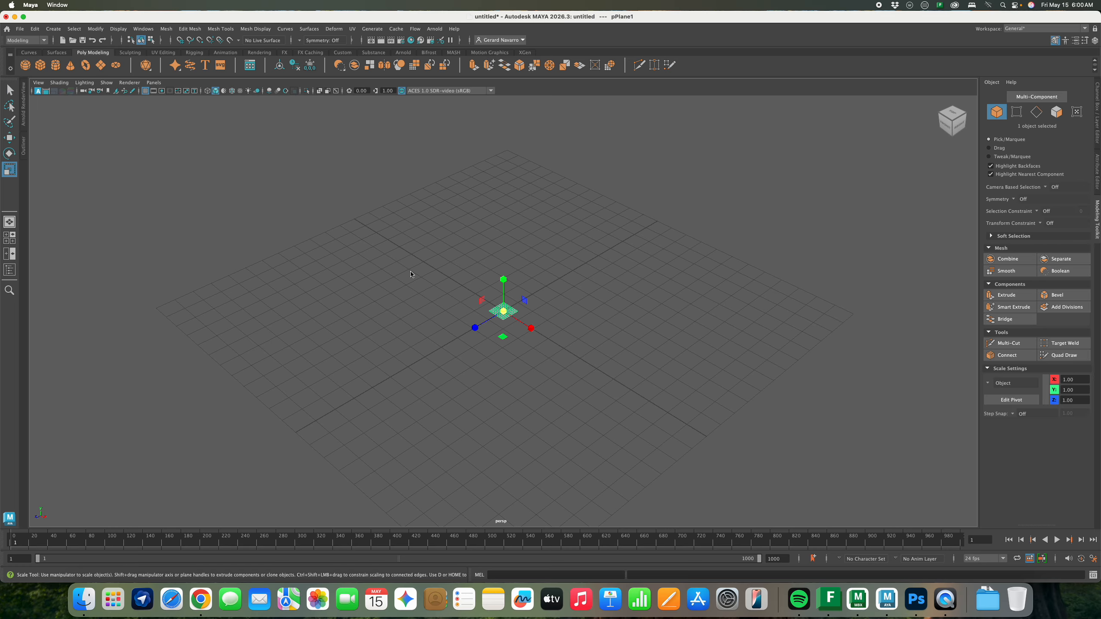
pyautogui.moveTo(508, 315); pyautogui.dragTo(732, 310)
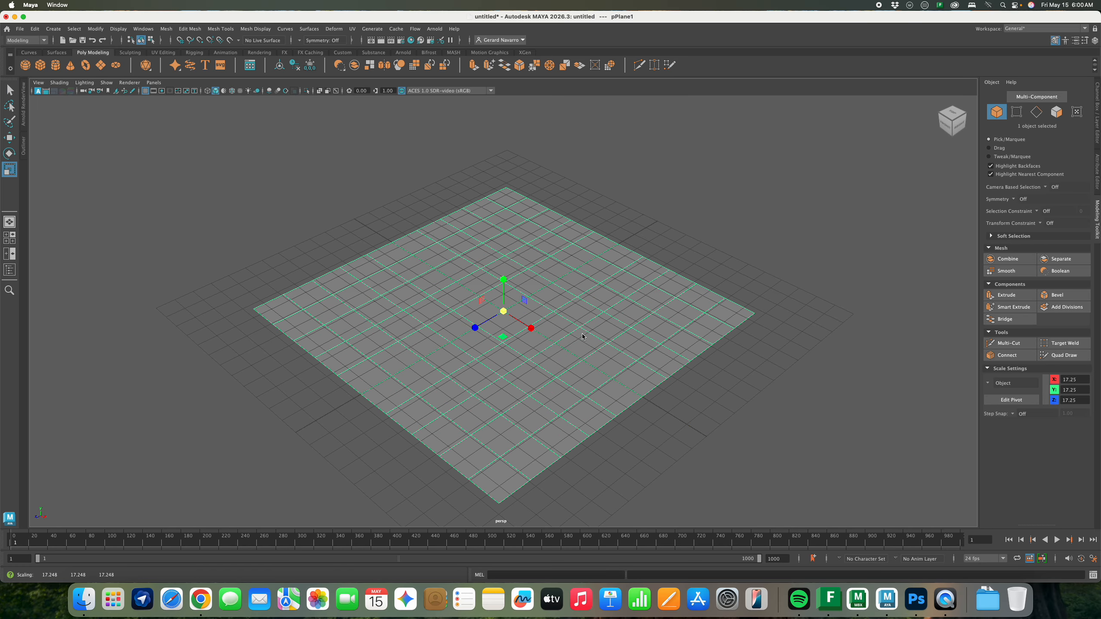
pyautogui.keyDown('alt'); pyautogui.moveTo(583, 338); pyautogui.dragTo(656, 334); pyautogui.keyUp('alt')
# Convert the plane's selection to its UV perimeter
pyautogui.moveTo(656, 335); pyautogui.dragTo(657, 335, button='right')
pyautogui.moveTo(561, 316); pyautogui.dragTo(603, 302, button='right')
pyautogui.keyDown('alt'); pyautogui.moveTo(525, 320); pyautogui.dragTo(535, 316); pyautogui.keyUp('alt')
pyautogui.keyDown('ctrl'); pyautogui.moveTo(536, 315); pyautogui.dragTo(657, 325, button='right'); pyautogui.keyUp('ctrl')
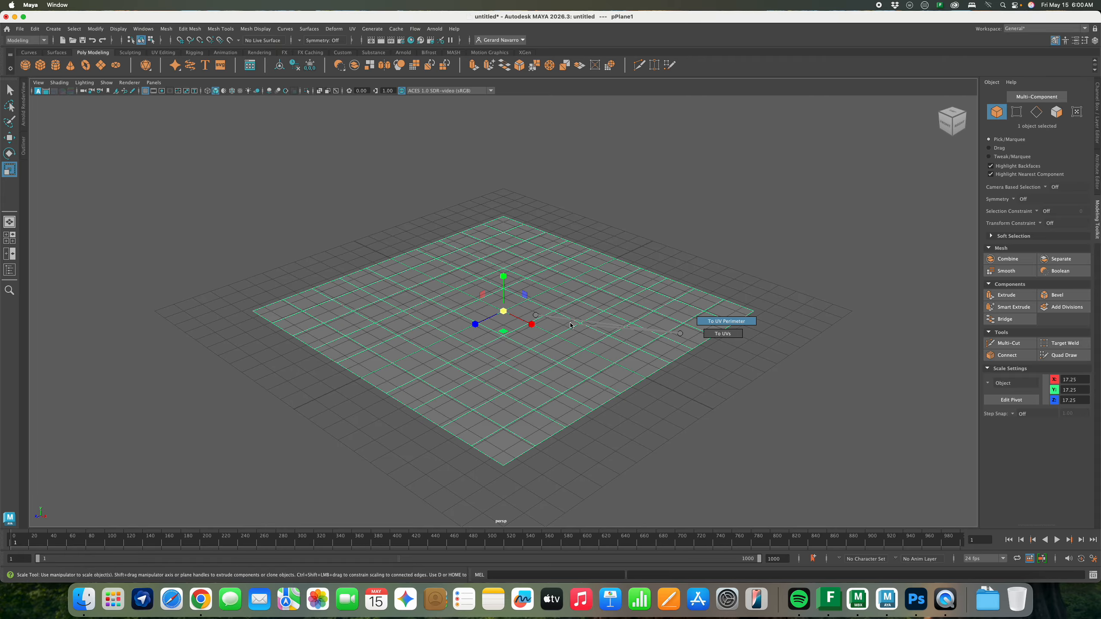
pyautogui.keyDown('ctrl'); pyautogui.moveTo(536, 318); pyautogui.dragTo(507, 315, button='right'); pyautogui.keyUp('ctrl')
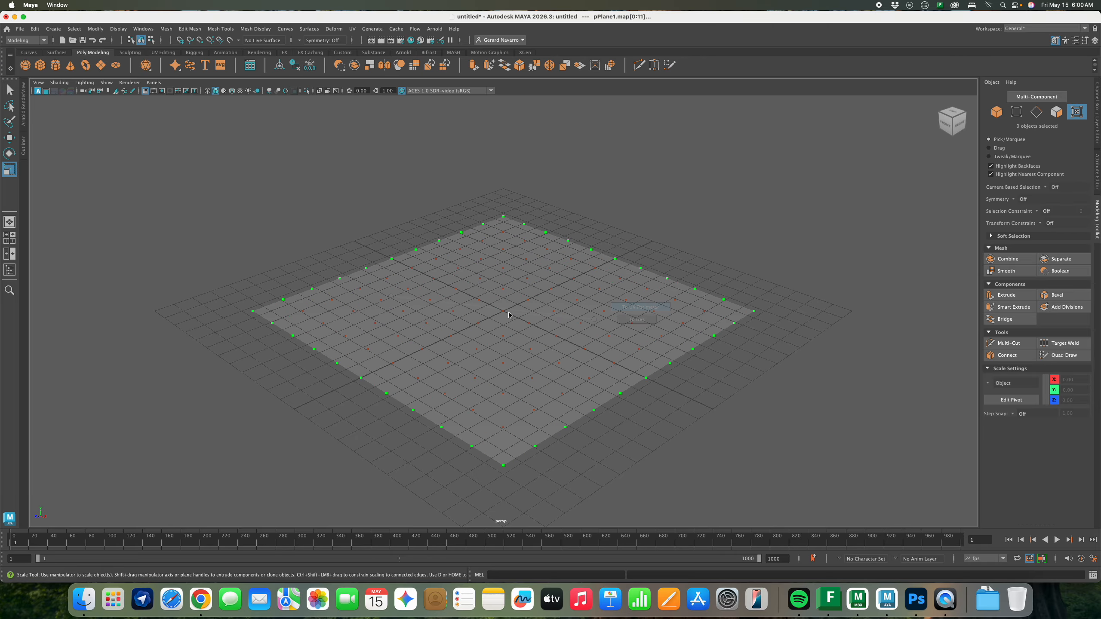
pyautogui.moveTo(570, 292); pyautogui.dragTo(579, 285, button='right')
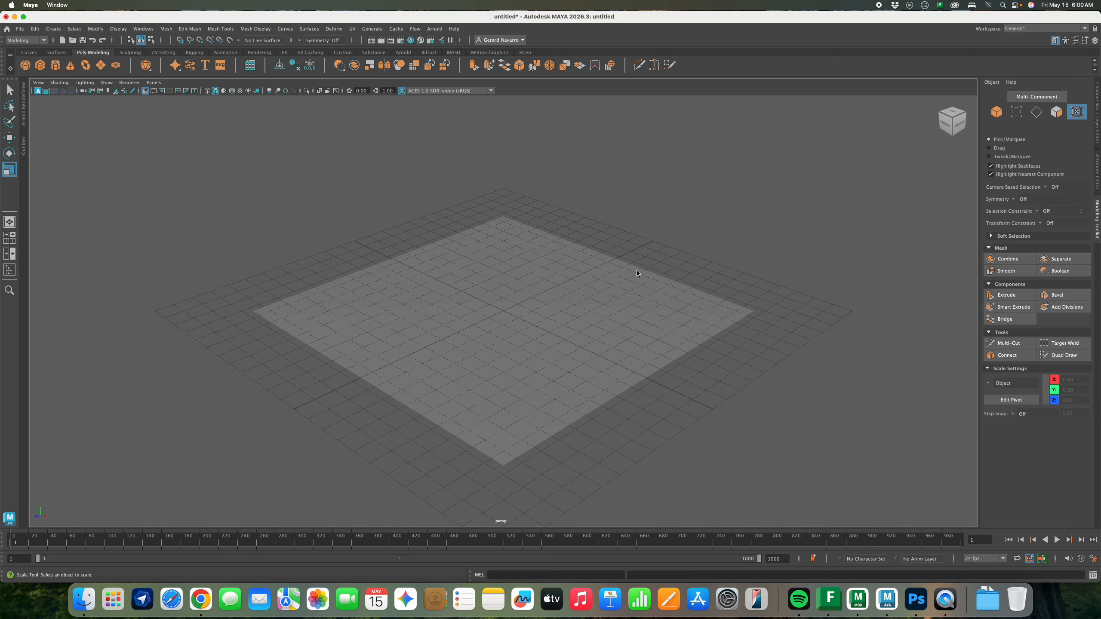
# Set the plane's Subdivisions Width and Height to 4 in the Channel Box
pyautogui.click(1096, 123)
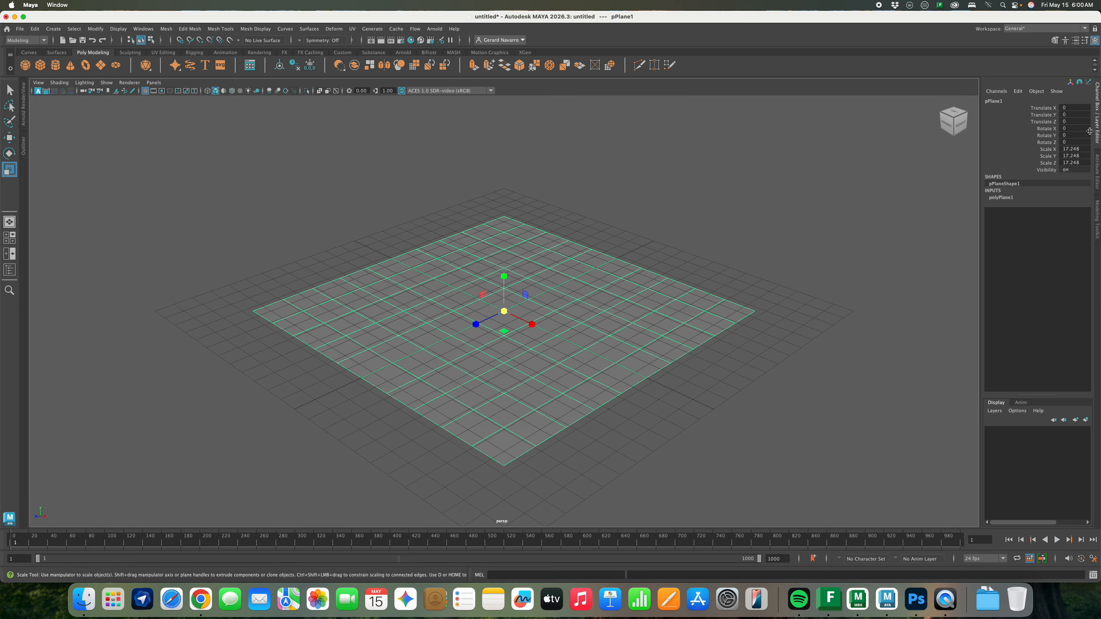
pyautogui.click(1000, 198)
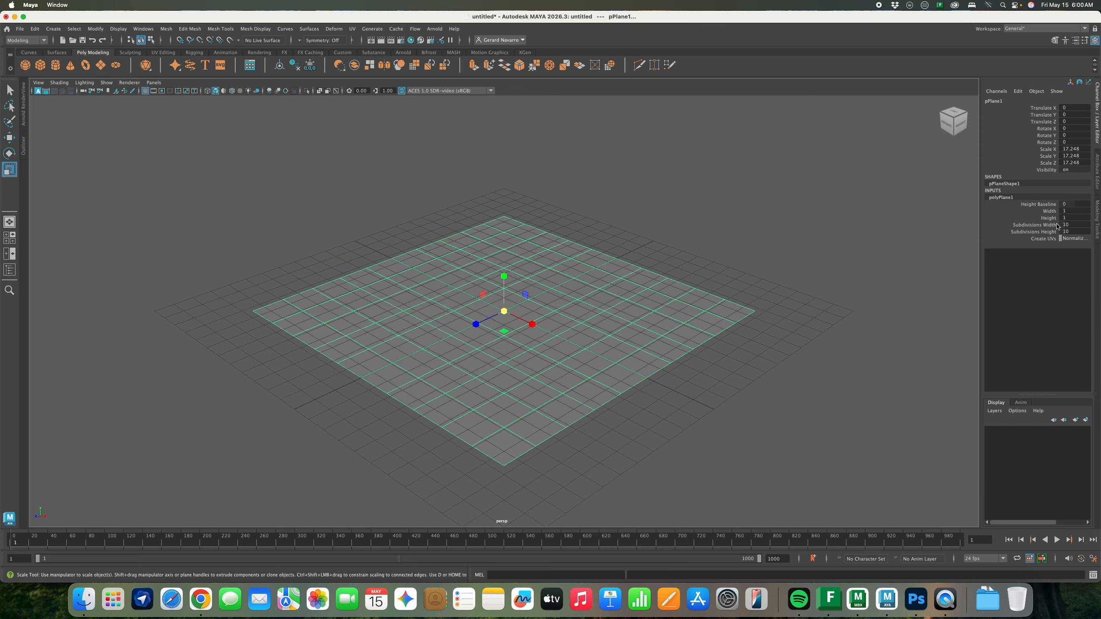
pyautogui.moveTo(1072, 225); pyautogui.dragTo(1071, 231)
pyautogui.write('4')
pyautogui.press('Return')
# Rotate the plane 90° on Z so it stands upright
pyautogui.keyDown('alt'); pyautogui.moveTo(794, 298); pyautogui.dragTo(526, 359); pyautogui.keyUp('alt')
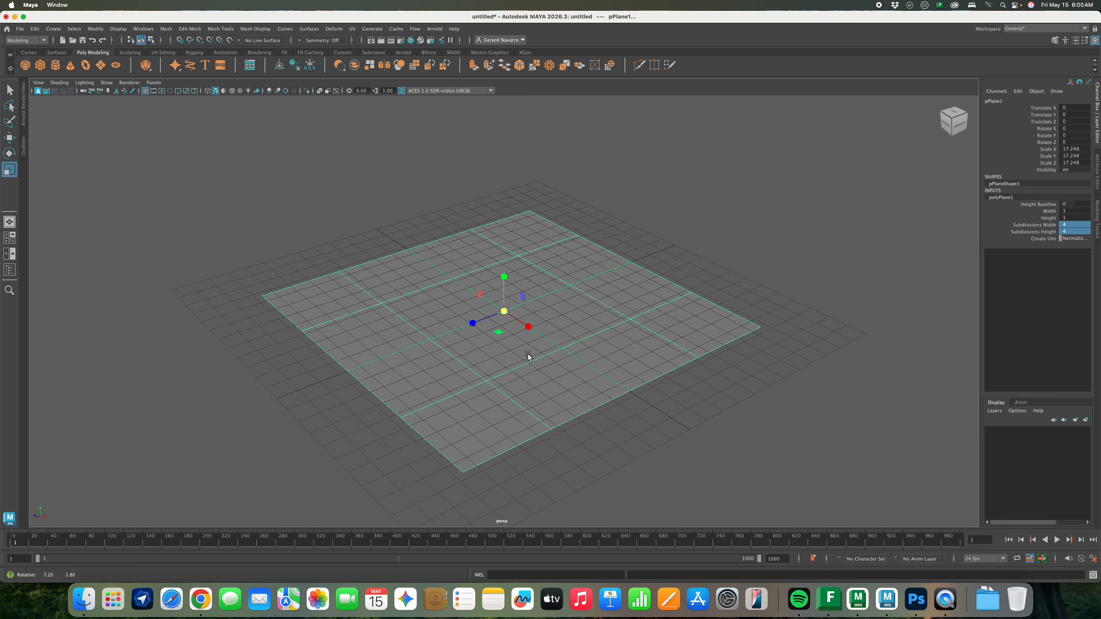
pyautogui.click(9, 153)
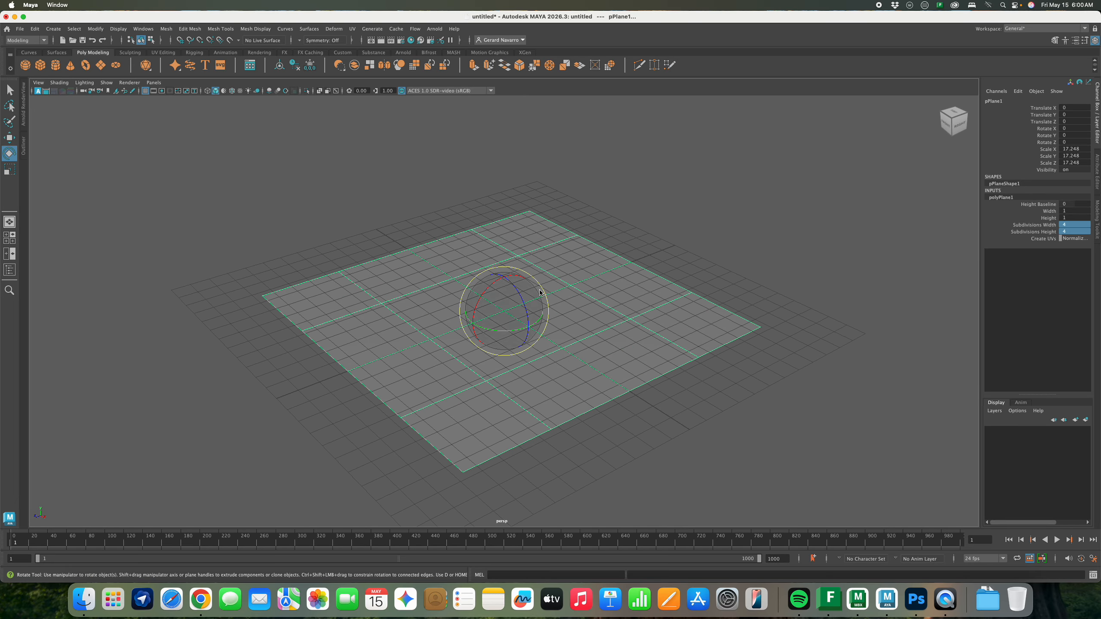
pyautogui.moveTo(515, 290); pyautogui.dragTo(521, 304)
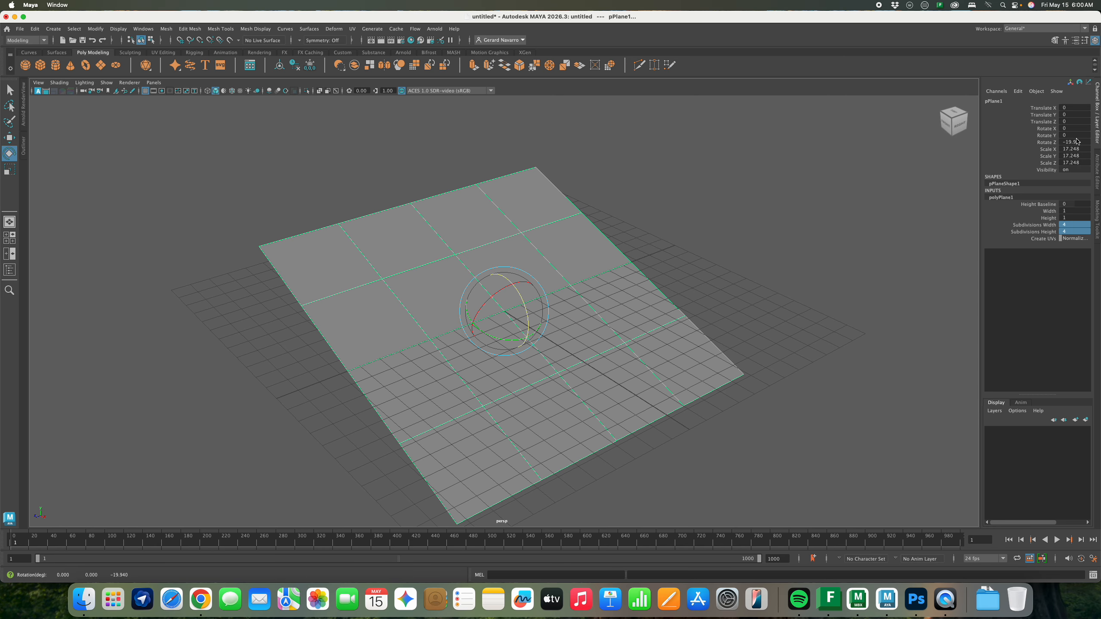
pyautogui.click(1075, 142)
pyautogui.write('90')
pyautogui.press('Return')
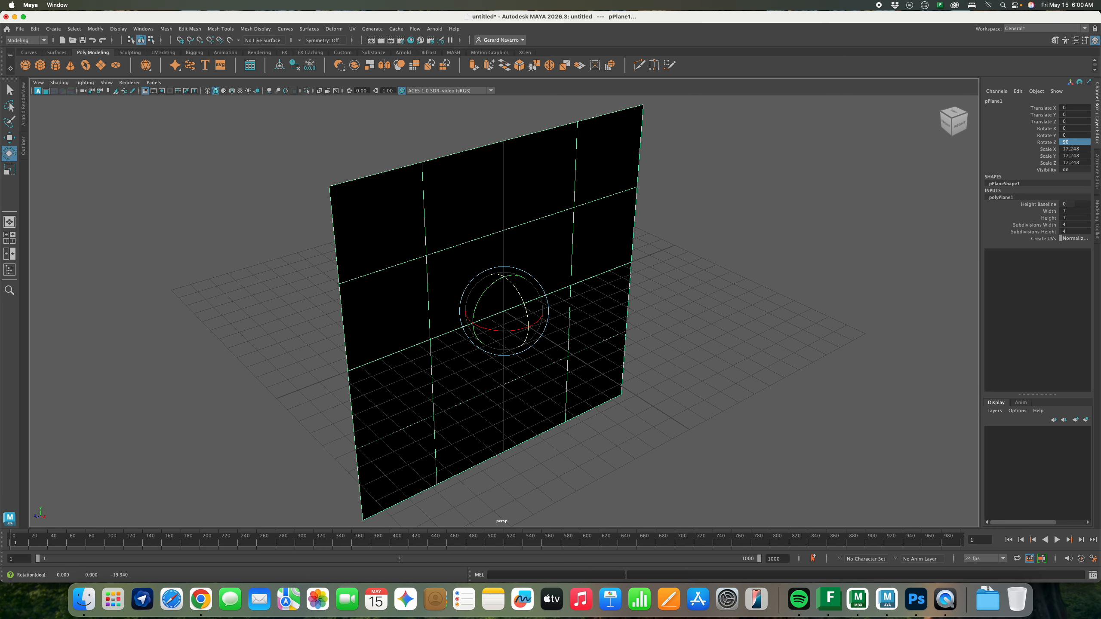
pyautogui.keyDown('alt'); pyautogui.moveTo(375, 217); pyautogui.dragTo(479, 246); pyautogui.keyUp('alt')
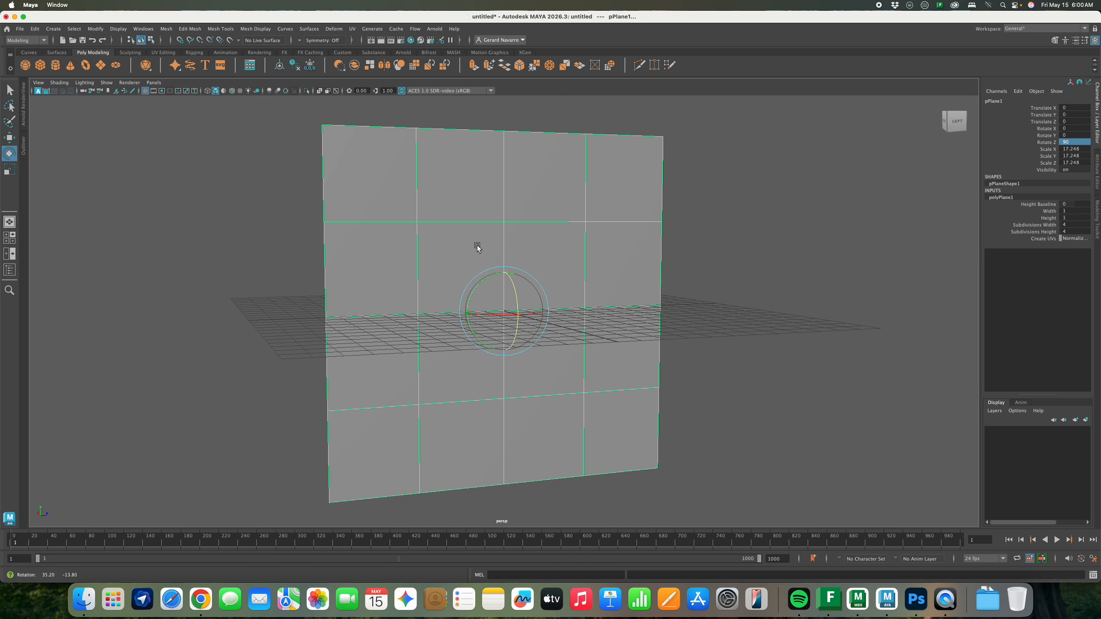
# Select the plane's four centre faces and delete them to open a hole
pyautogui.press('q')
pyautogui.rightClick(487, 250)
pyautogui.click(486, 273)
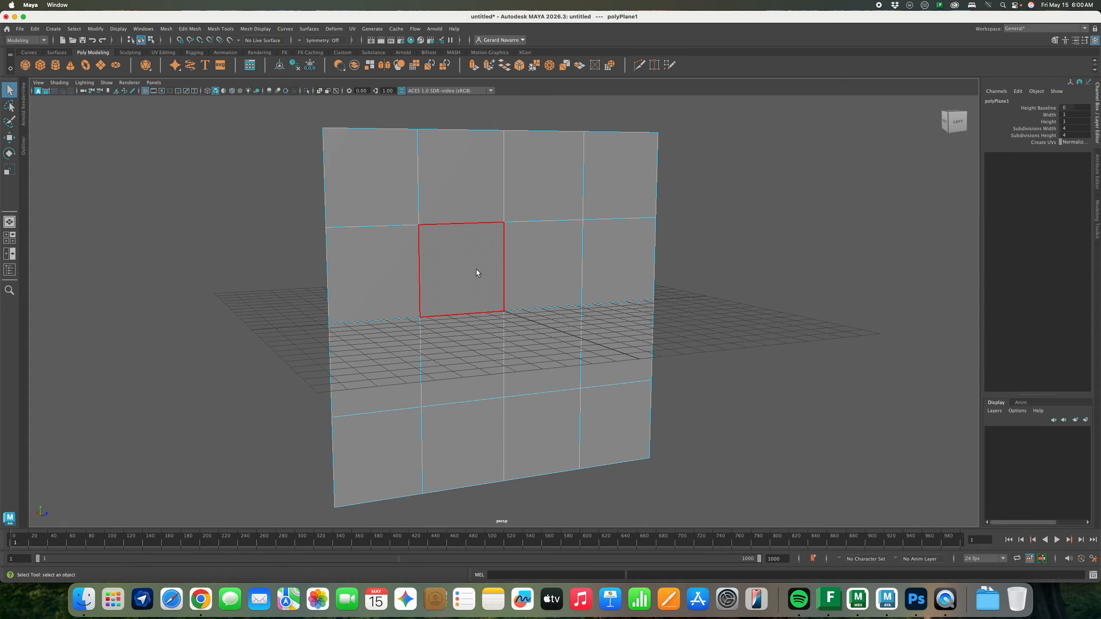
pyautogui.click(484, 270)
pyautogui.keyDown('shift'); pyautogui.click(543, 269); pyautogui.keyUp('shift')
pyautogui.keyDown('shift'); pyautogui.click(533, 342); pyautogui.keyUp('shift')
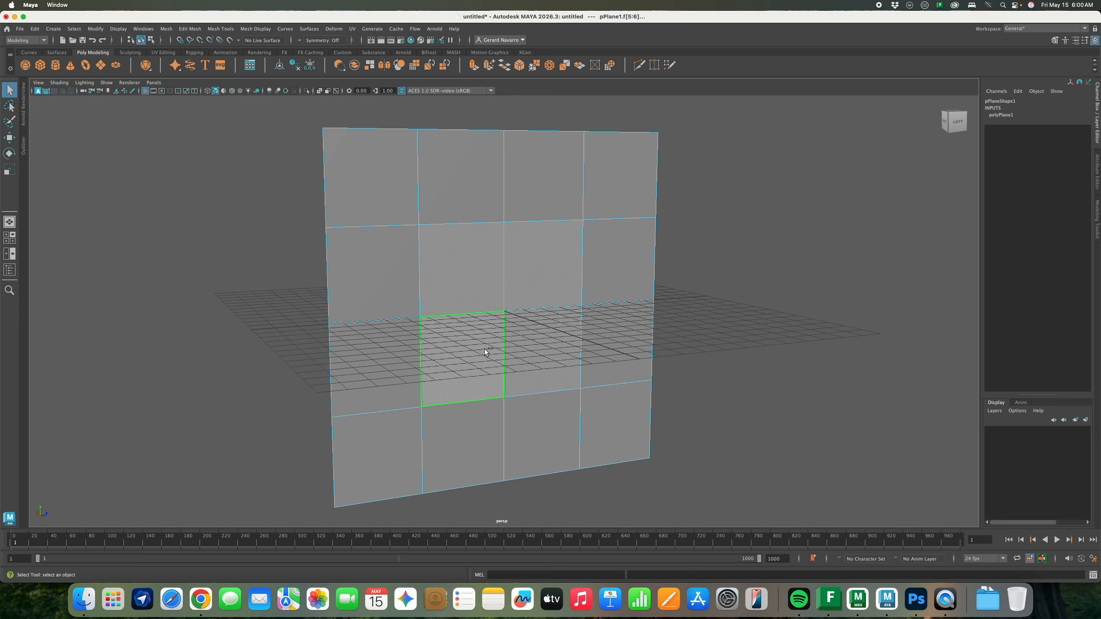
pyautogui.press('Delete')
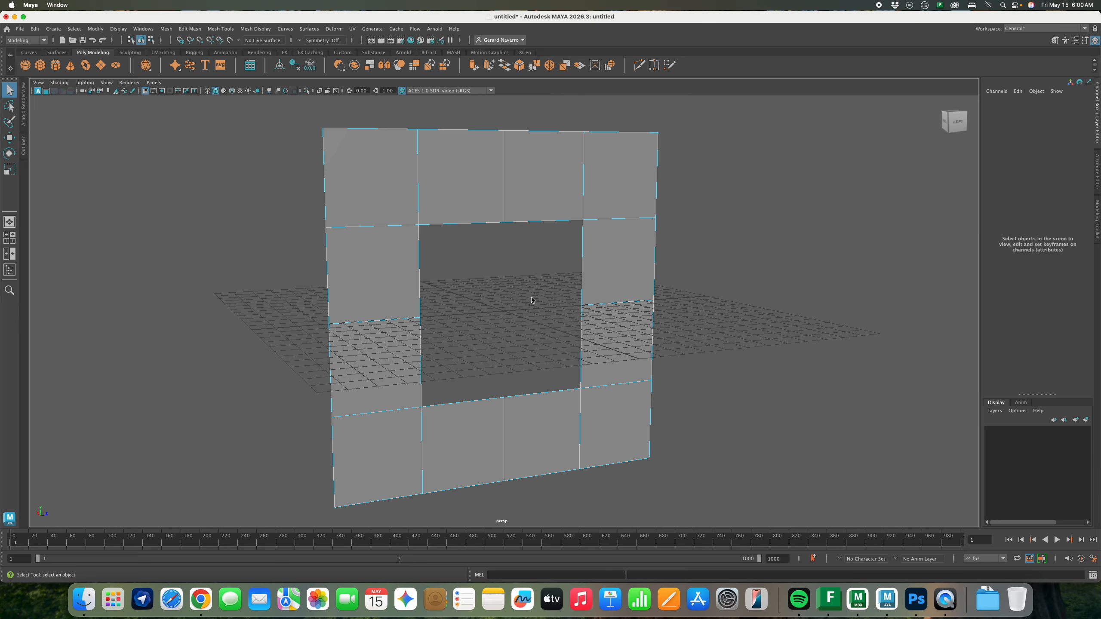
# In Object Mode, scale the plane along X to 12.686
pyautogui.moveTo(542, 287); pyautogui.dragTo(543, 289, button='right')
pyautogui.scroll(-5, 516, 286)
pyautogui.moveTo(520, 234); pyautogui.dragTo(560, 224, button='right')
pyautogui.scroll(2, 533, 250)
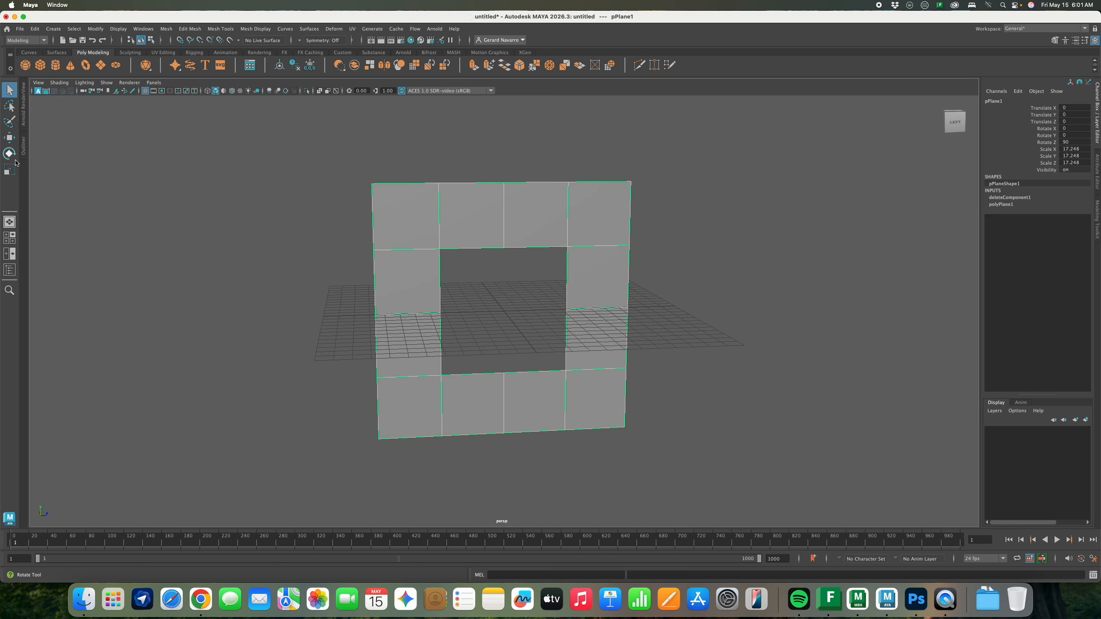
pyautogui.click(13, 174)
pyautogui.moveTo(504, 271); pyautogui.dragTo(526, 311)
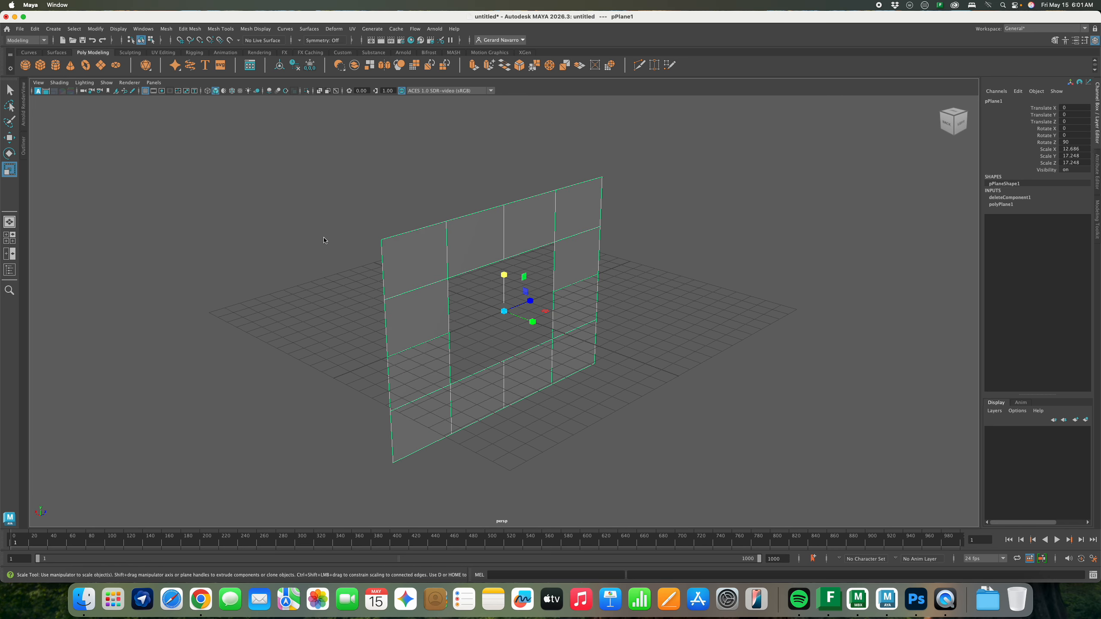
# Select all 12 faces of the ring around the opening
pyautogui.moveTo(452, 251); pyautogui.dragTo(453, 262, button='right')
pyautogui.keyDown('alt'); pyautogui.moveTo(453, 262); pyautogui.dragTo(437, 265); pyautogui.keyUp('alt')
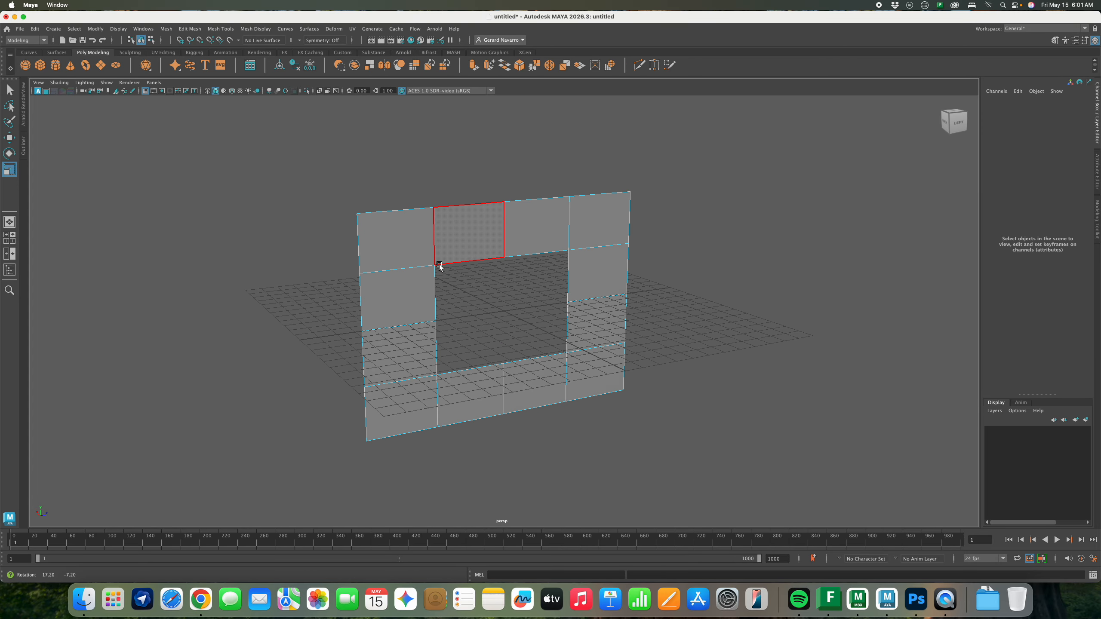
pyautogui.click(417, 250)
pyautogui.keyDown('shift'); pyautogui.click(469, 234); pyautogui.keyUp('shift')
pyautogui.keyDown('shift'); pyautogui.click(536, 228); pyautogui.keyUp('shift')
pyautogui.keyDown('shift'); pyautogui.click(599, 221); pyautogui.keyUp('shift')
pyautogui.keyDown('shift'); pyautogui.click(597, 273); pyautogui.keyUp('shift')
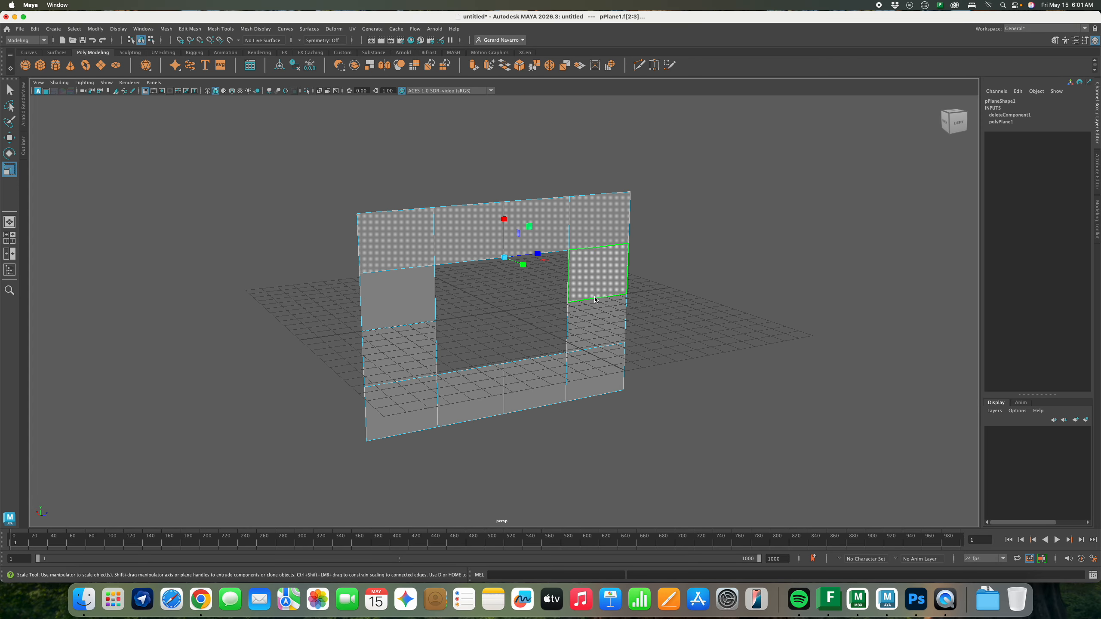
pyautogui.keyDown('shift'); pyautogui.click(596, 323); pyautogui.keyUp('shift')
pyautogui.keyDown('shift'); pyautogui.click(605, 377); pyautogui.keyUp('shift')
pyautogui.keyDown('shift'); pyautogui.click(536, 381); pyautogui.keyUp('shift')
pyautogui.keyDown('shift'); pyautogui.click(472, 392); pyautogui.keyUp('shift')
pyautogui.keyDown('shift'); pyautogui.click(401, 406); pyautogui.keyUp('shift')
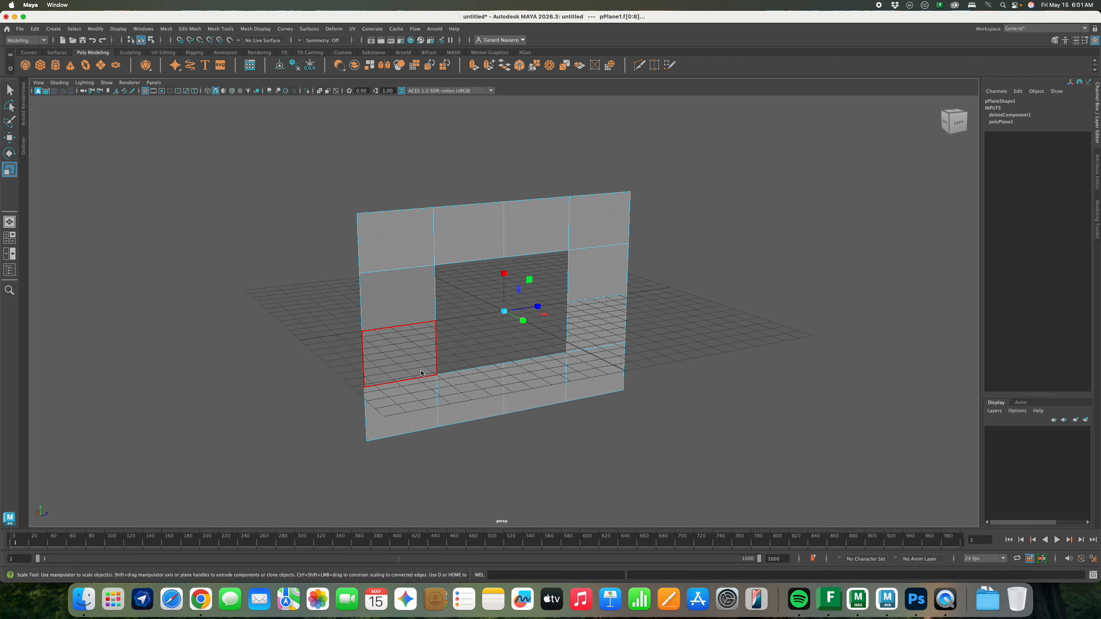
pyautogui.keyDown('shift'); pyautogui.click(419, 360); pyautogui.keyUp('shift')
pyautogui.keyDown('shift'); pyautogui.click(419, 318); pyautogui.keyUp('shift')
pyautogui.keyDown('alt'); pyautogui.moveTo(400, 329); pyautogui.dragTo(472, 252); pyautogui.keyUp('alt')
# Extrude the 12-face ring into a long hollow box, 34.293 deep
pyautogui.click(1096, 217)
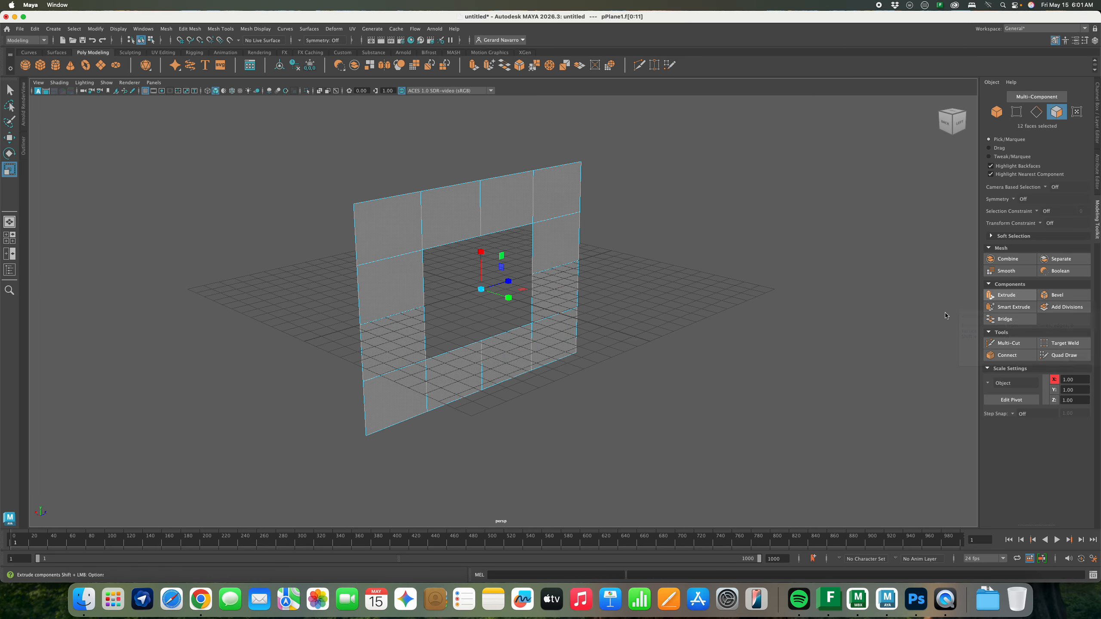
pyautogui.keyDown('ctrl'); pyautogui.moveTo(568, 354); pyautogui.dragTo(668, 381, button='right'); pyautogui.keyUp('ctrl')
pyautogui.moveTo(585, 349); pyautogui.dragTo(530, 368)
pyautogui.keyDown('ctrl'); pyautogui.moveTo(530, 368); pyautogui.dragTo(598, 379, button='right'); pyautogui.keyUp('ctrl')
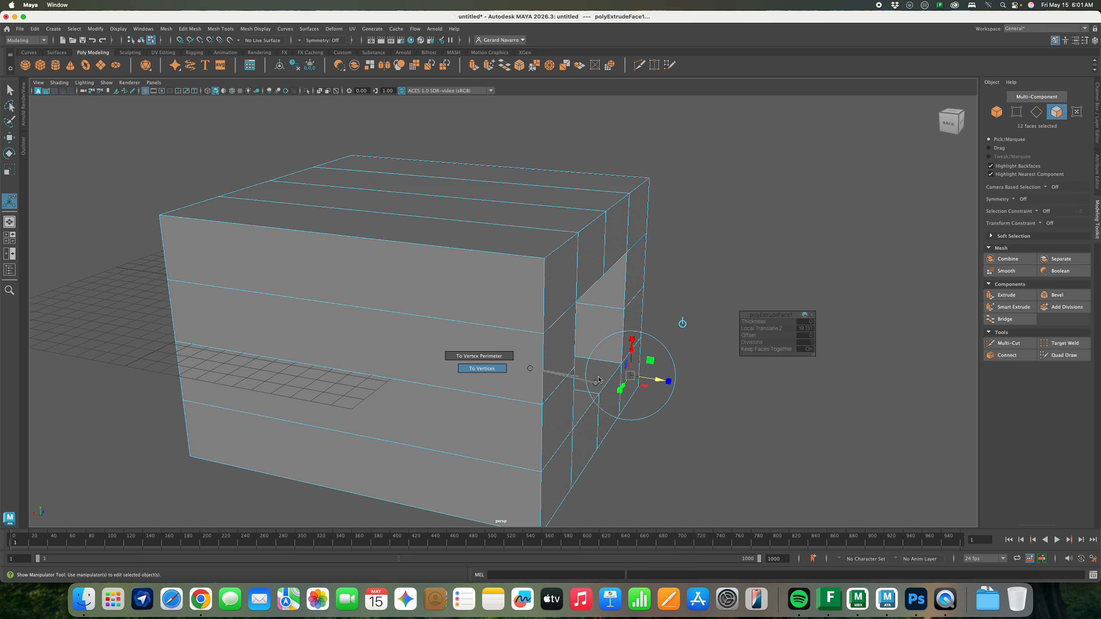
pyautogui.keyDown('ctrl'); pyautogui.moveTo(661, 398); pyautogui.dragTo(626, 388, button='right'); pyautogui.keyUp('ctrl')
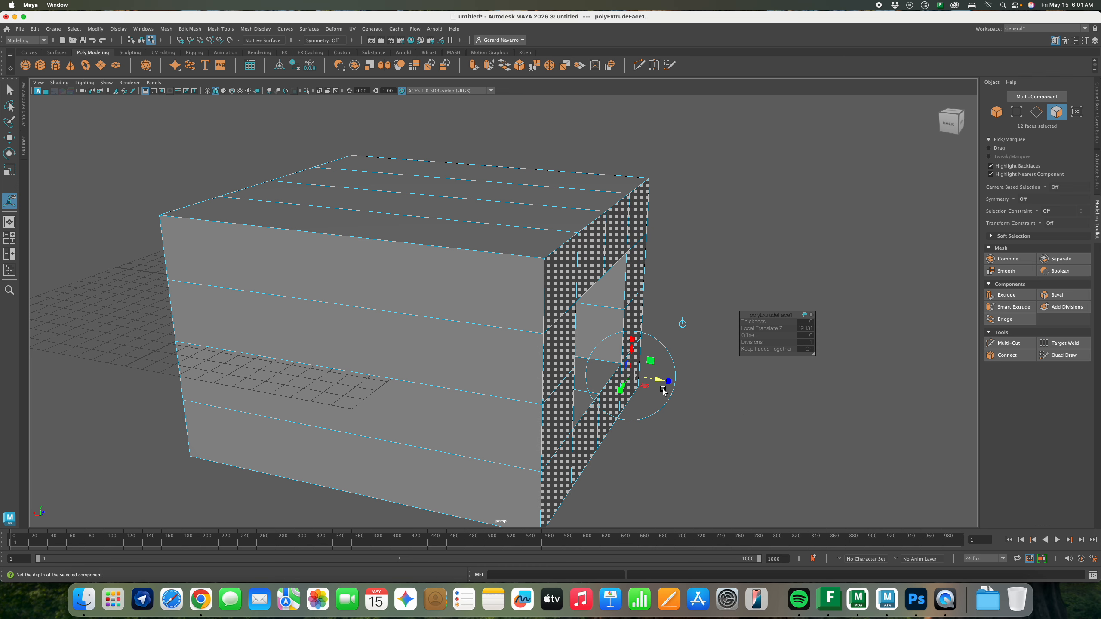
pyautogui.moveTo(659, 380); pyautogui.dragTo(966, 395)
pyautogui.keyDown('alt'); pyautogui.moveTo(954, 404); pyautogui.dragTo(734, 395, button='right'); pyautogui.keyUp('alt')
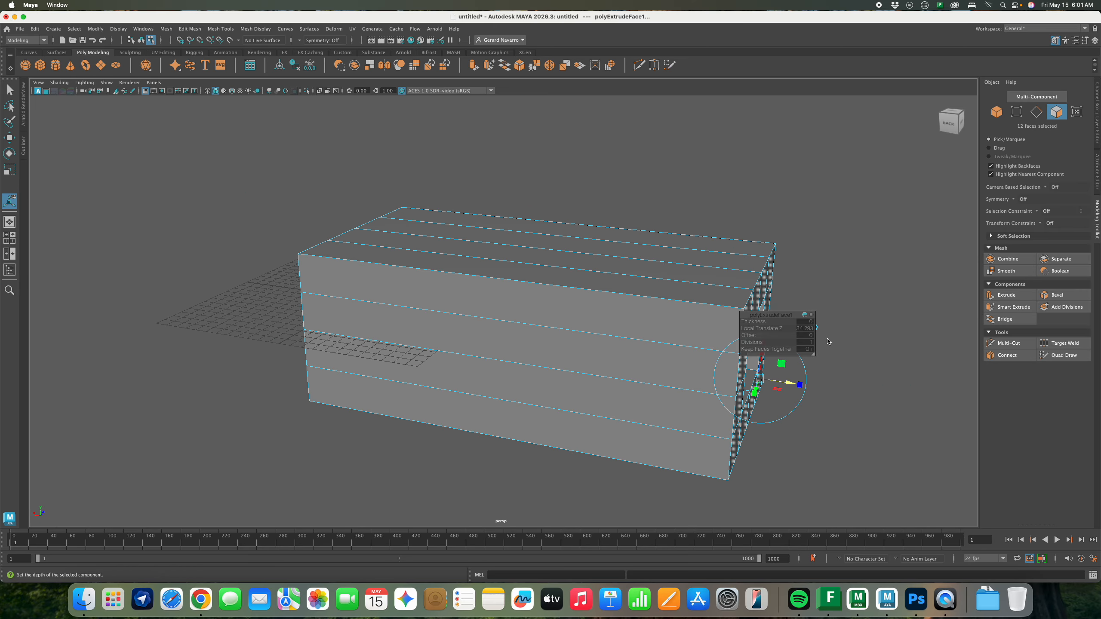
pyautogui.keyDown('alt'); pyautogui.moveTo(814, 403); pyautogui.dragTo(759, 417); pyautogui.keyUp('alt')
# Clear the face selection, return to Object Mode and reselect the box
pyautogui.click(798, 229)
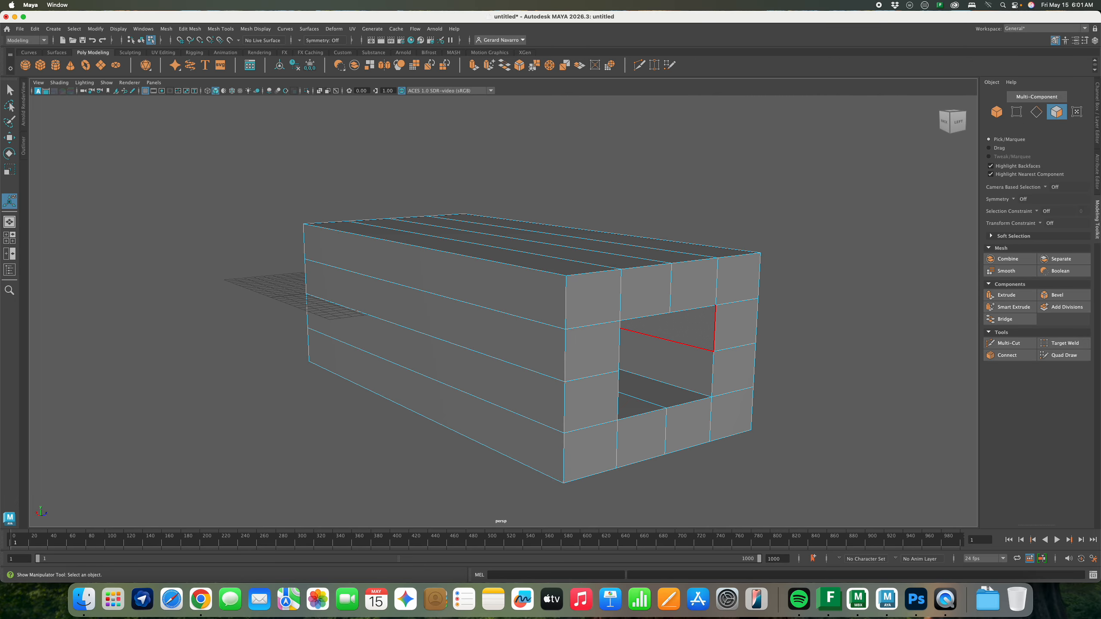
pyautogui.moveTo(714, 307); pyautogui.dragTo(759, 290, button='right')
pyautogui.click(784, 271)
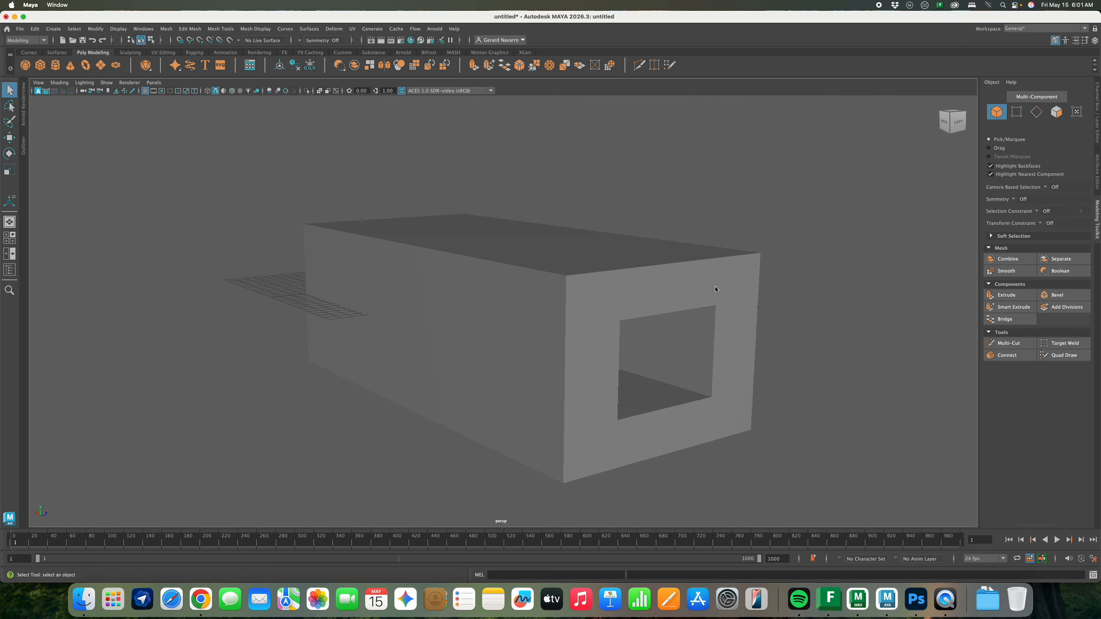
pyautogui.keyDown('alt'); pyautogui.moveTo(706, 320); pyautogui.dragTo(723, 343); pyautogui.keyUp('alt')
pyautogui.click(663, 306)
pyautogui.keyDown('alt'); pyautogui.moveTo(677, 307); pyautogui.dragTo(615, 269, button='middle'); pyautogui.keyUp('alt')
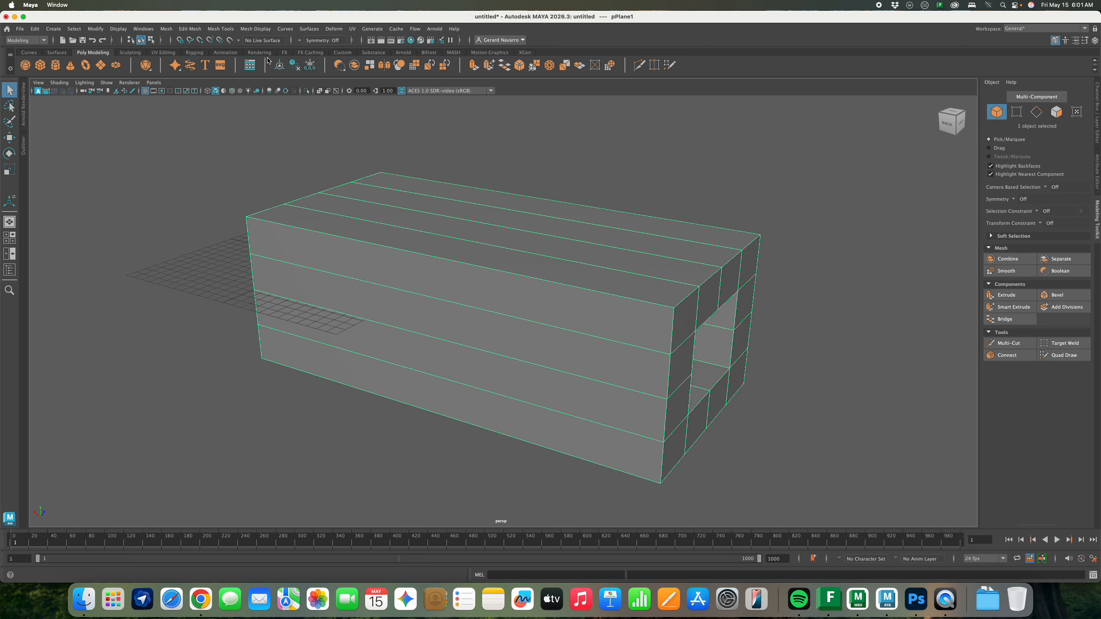
# Set the Insert Edge Loop options to Multiple edge loops with 6 loops
pyautogui.click(227, 30)
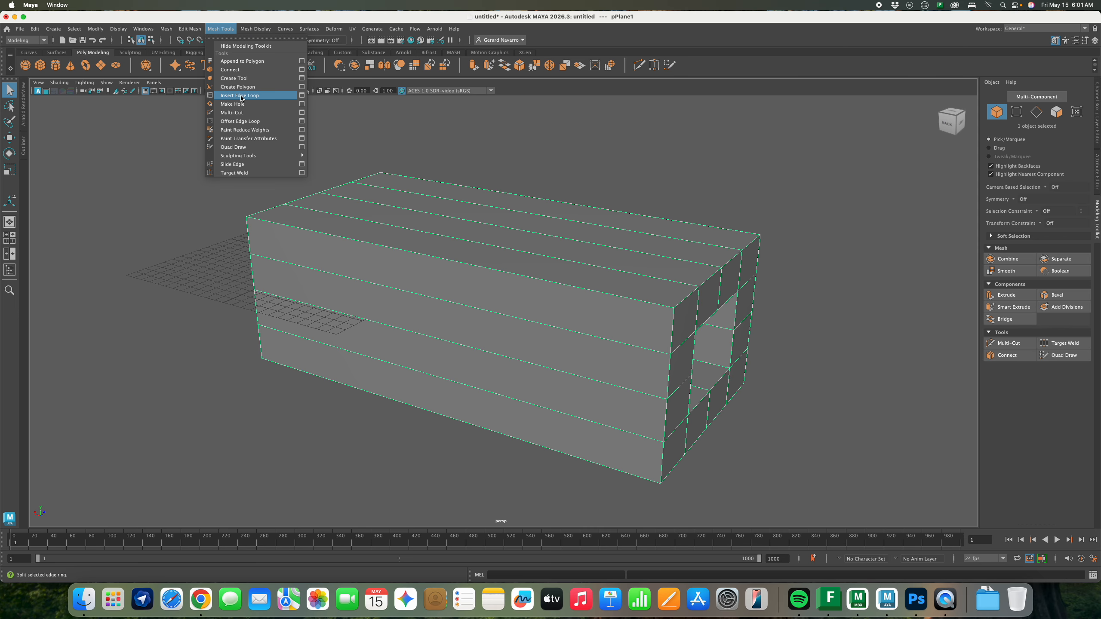
pyautogui.click(302, 96)
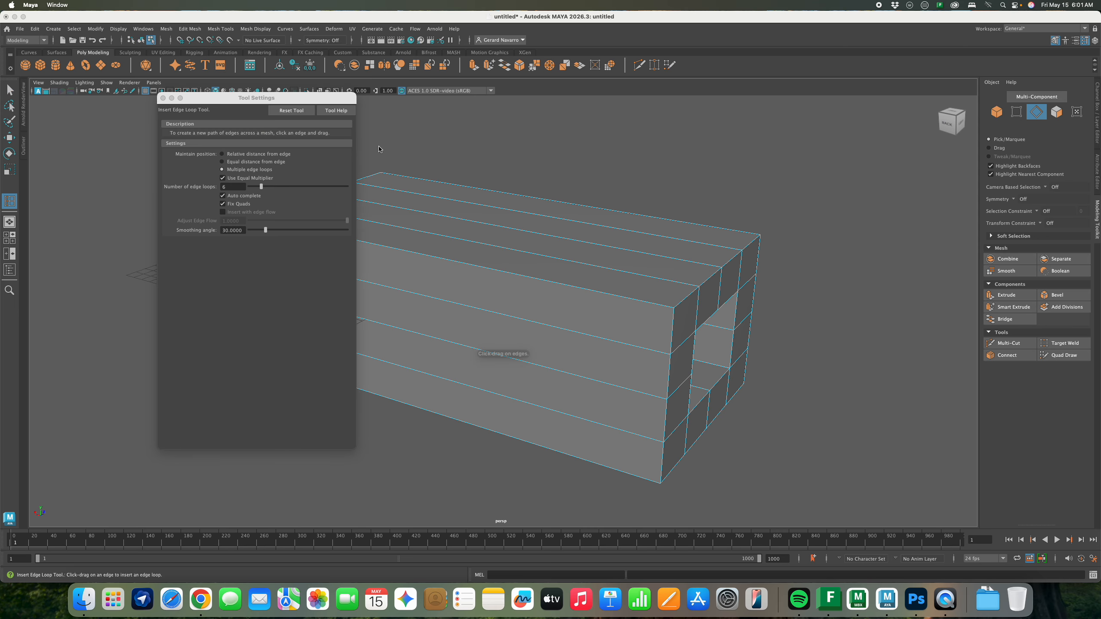
pyautogui.moveTo(338, 99); pyautogui.dragTo(689, 143)
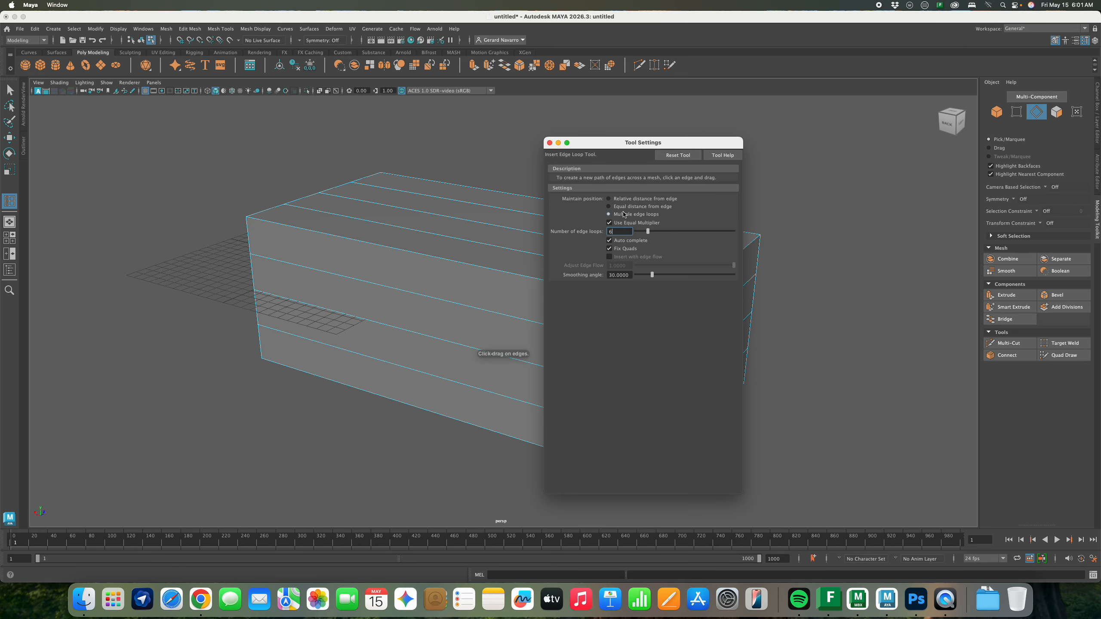
pyautogui.click(611, 206)
pyautogui.click(610, 214)
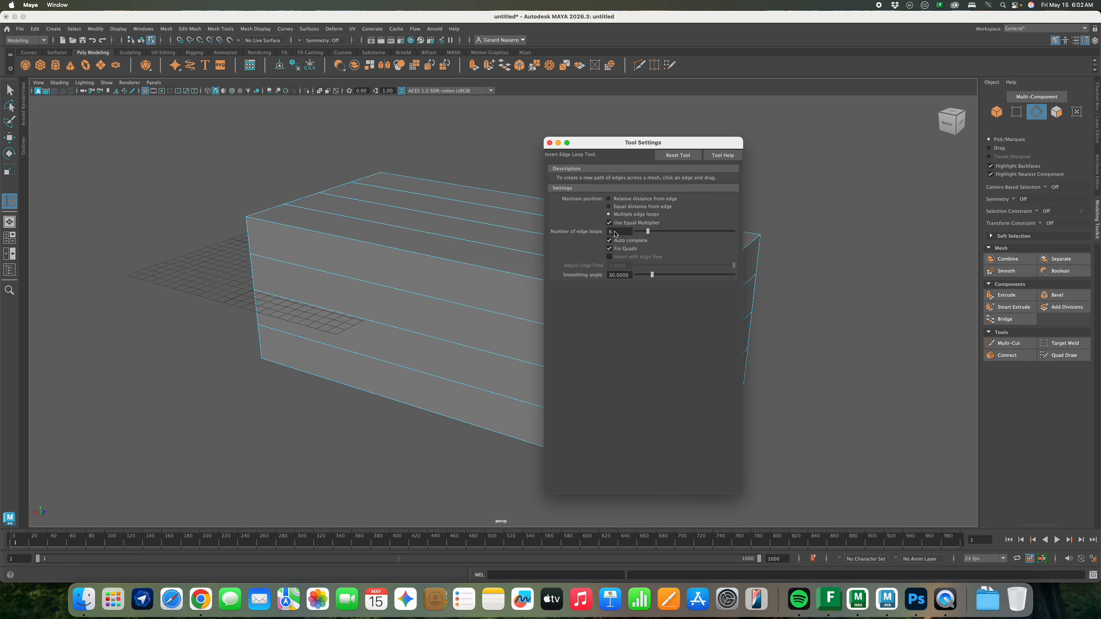
pyautogui.moveTo(617, 235); pyautogui.dragTo(607, 235)
pyautogui.moveTo(621, 148); pyautogui.dragTo(827, 151)
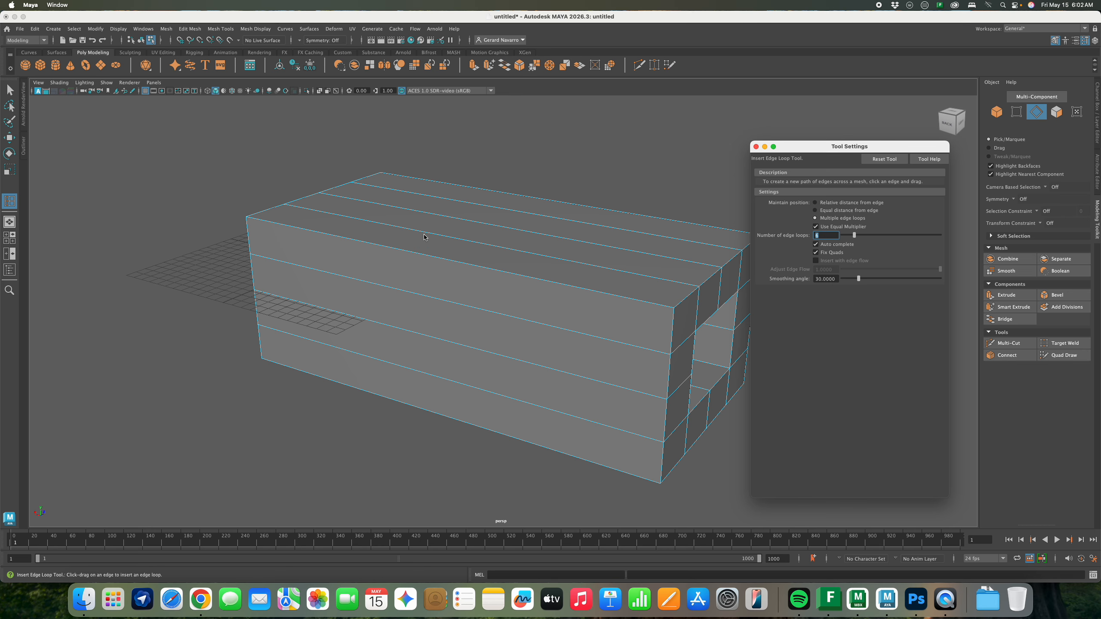
# Insert six evenly spaced edge loops along the box and close the options window
pyautogui.click(358, 242)
pyautogui.moveTo(358, 242); pyautogui.dragTo(443, 210)
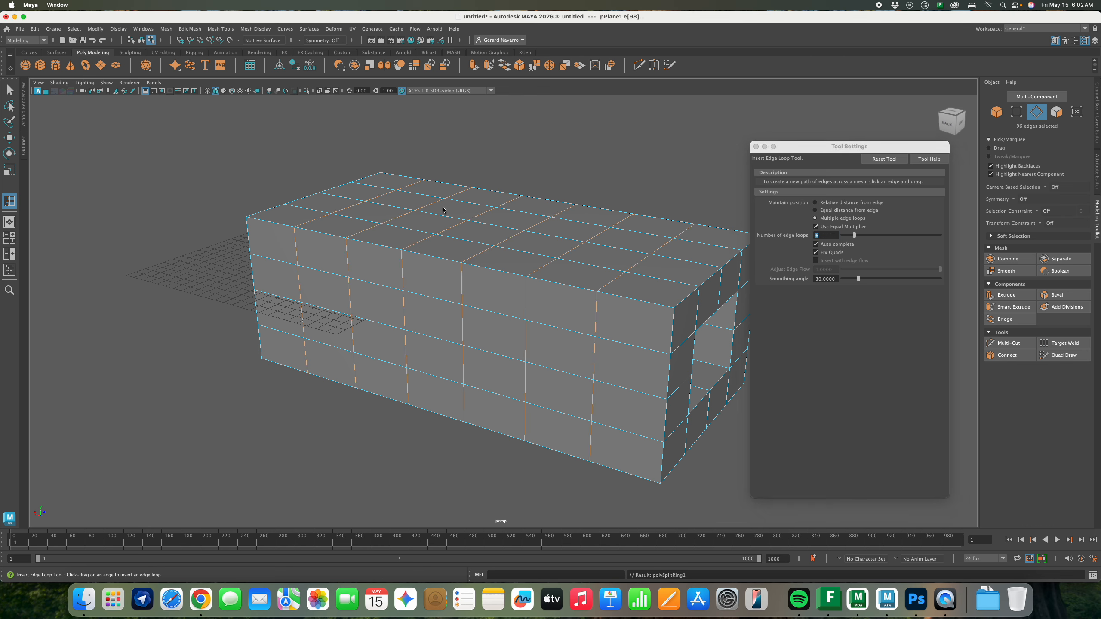
pyautogui.moveTo(517, 230); pyautogui.dragTo(559, 214, button='right')
pyautogui.click(755, 147)
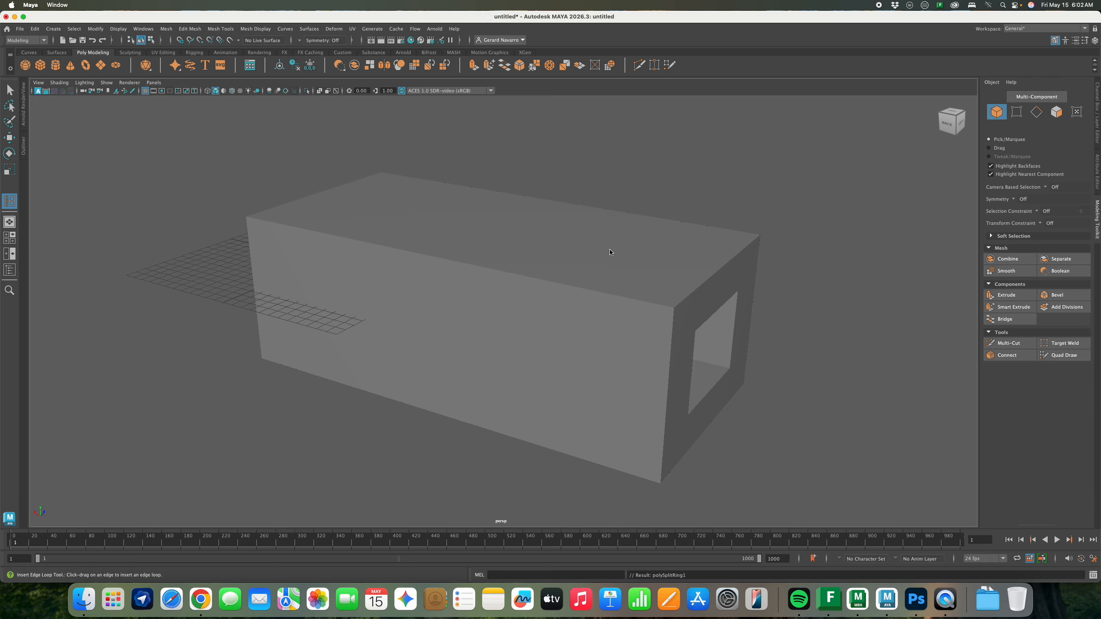
# Undo the extra edge loops accidentally added in the box's right column
pyautogui.click(617, 257)
pyautogui.keyDown('alt'); pyautogui.moveTo(634, 261); pyautogui.dragTo(542, 238); pyautogui.keyUp('alt')
pyautogui.keyDown('alt'); pyautogui.moveTo(542, 239); pyautogui.dragTo(558, 271, button='middle'); pyautogui.keyUp('alt')
pyautogui.keyDown('alt'); pyautogui.moveTo(558, 271); pyautogui.dragTo(474, 271); pyautogui.keyUp('alt')
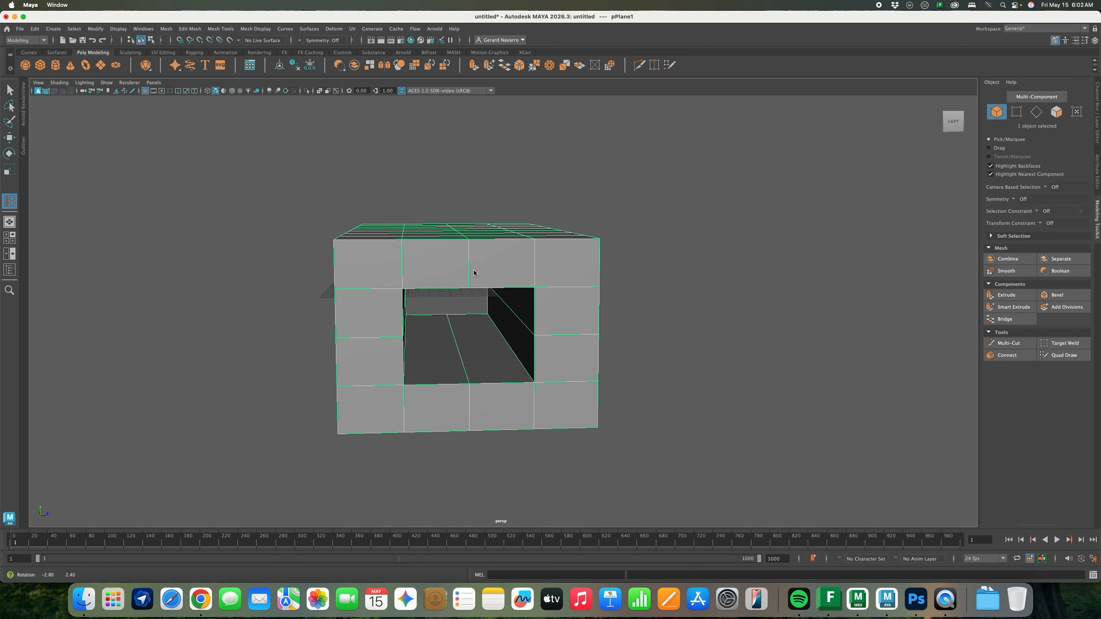
pyautogui.click(554, 248)
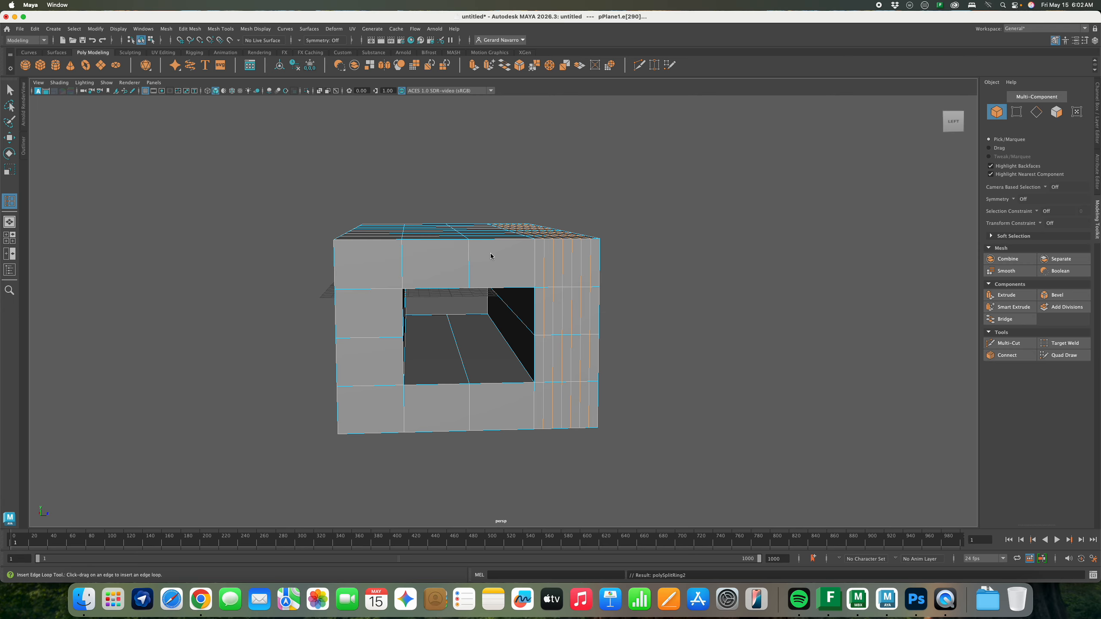
pyautogui.press('super+z')
pyautogui.keyDown('alt'); pyautogui.moveTo(492, 253); pyautogui.dragTo(489, 257); pyautogui.keyUp('alt')
pyautogui.press('super+s')
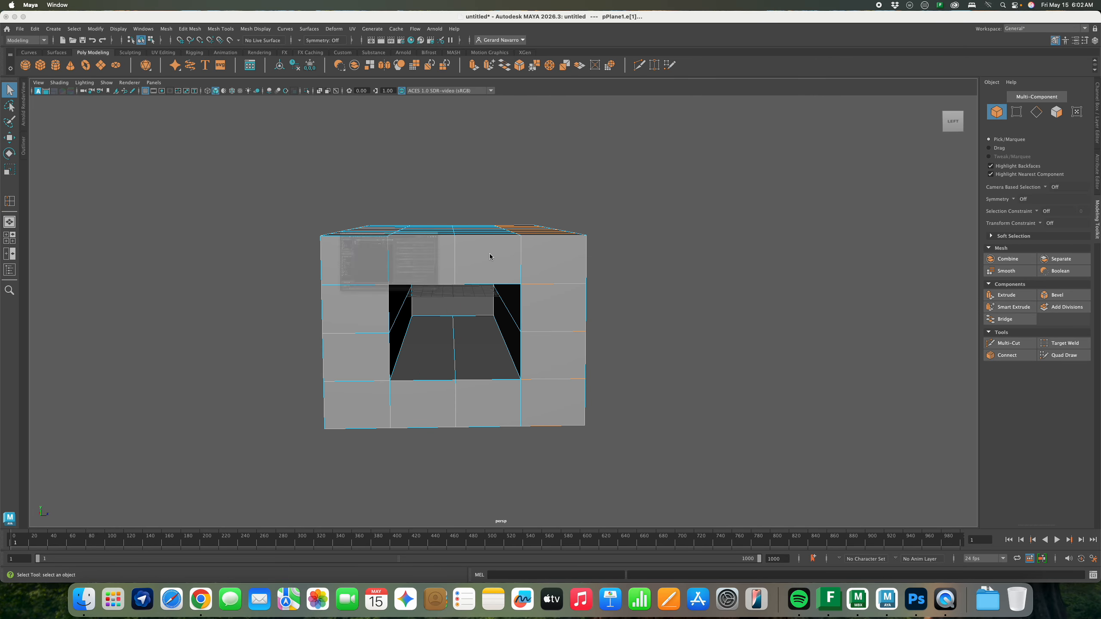
pyautogui.press('Escape')
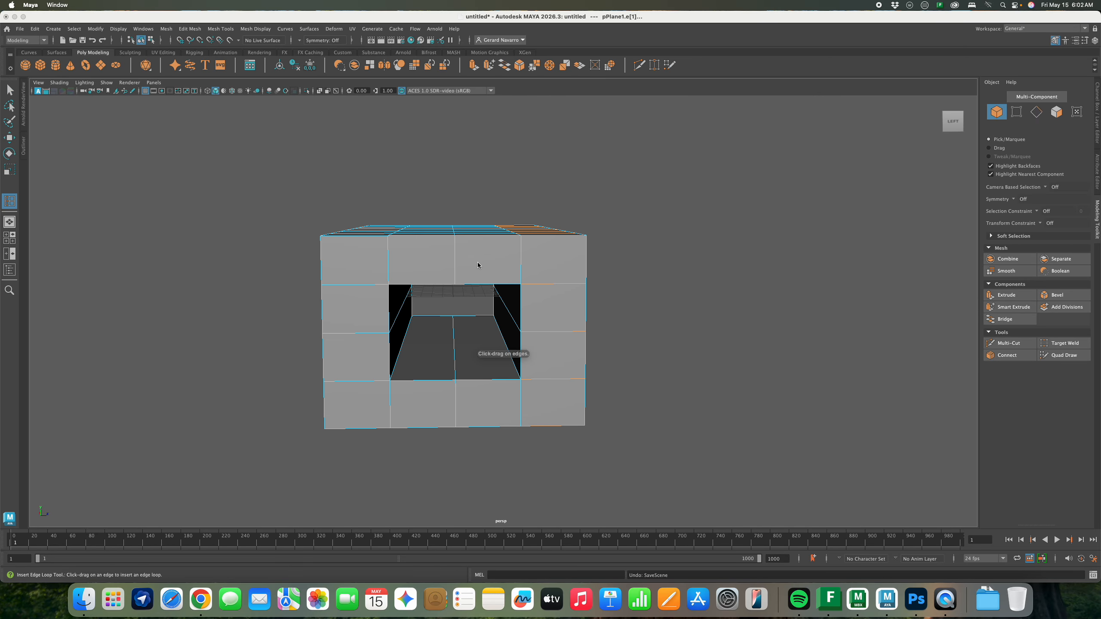
# Reselect the box in Object Mode and switch it to wireframe display
pyautogui.moveTo(478, 262); pyautogui.dragTo(517, 251, button='right')
pyautogui.click(442, 249)
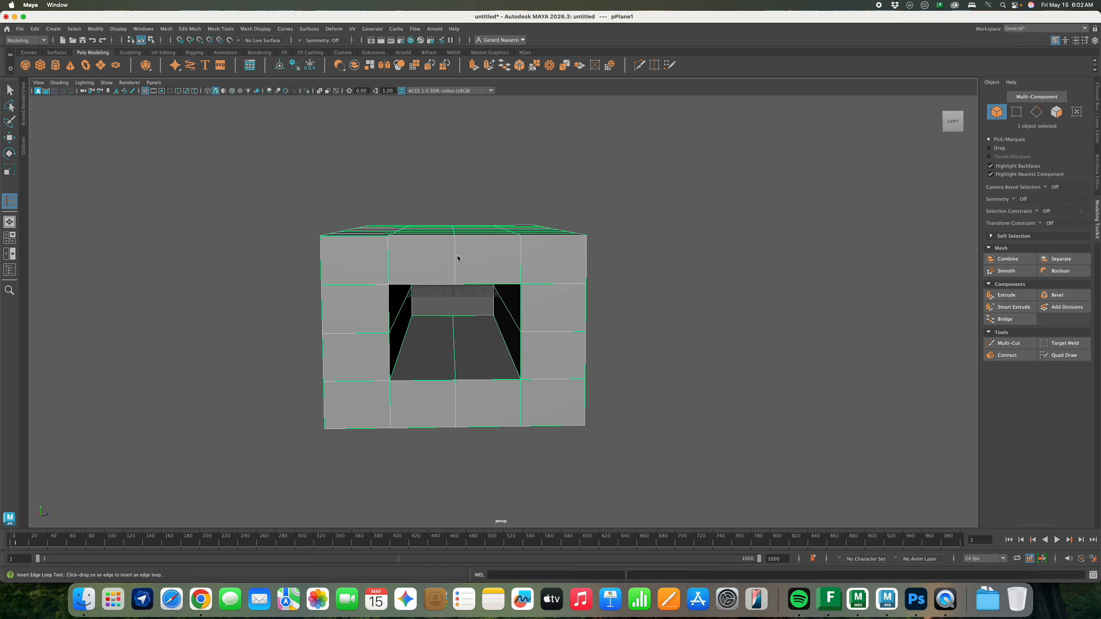
pyautogui.keyDown('alt'); pyautogui.moveTo(454, 253); pyautogui.dragTo(461, 256); pyautogui.keyUp('alt')
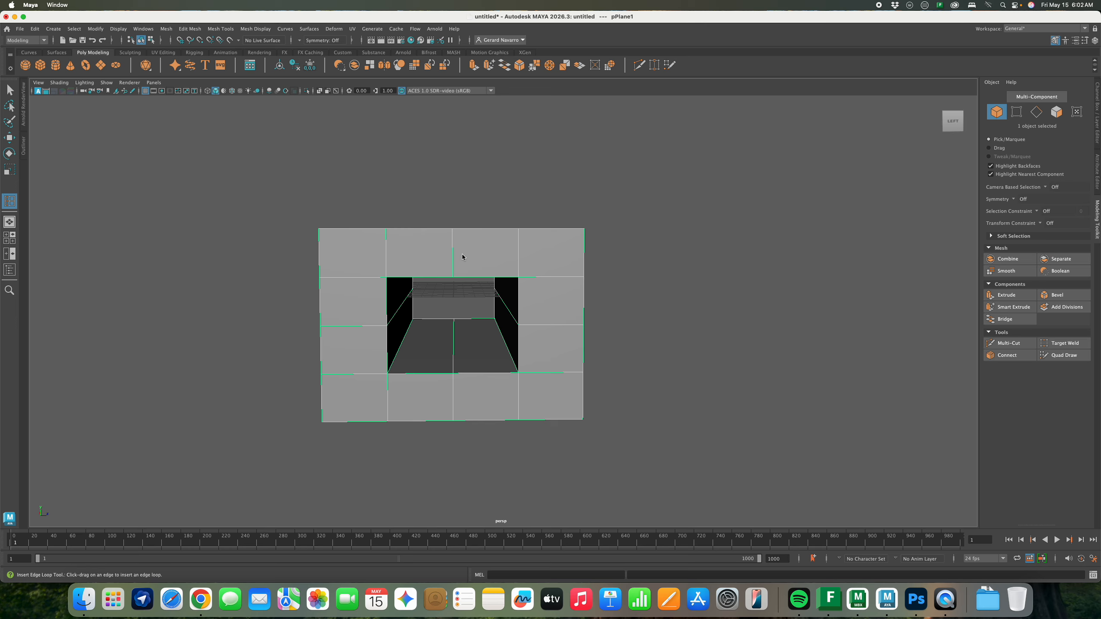
pyautogui.press('4')
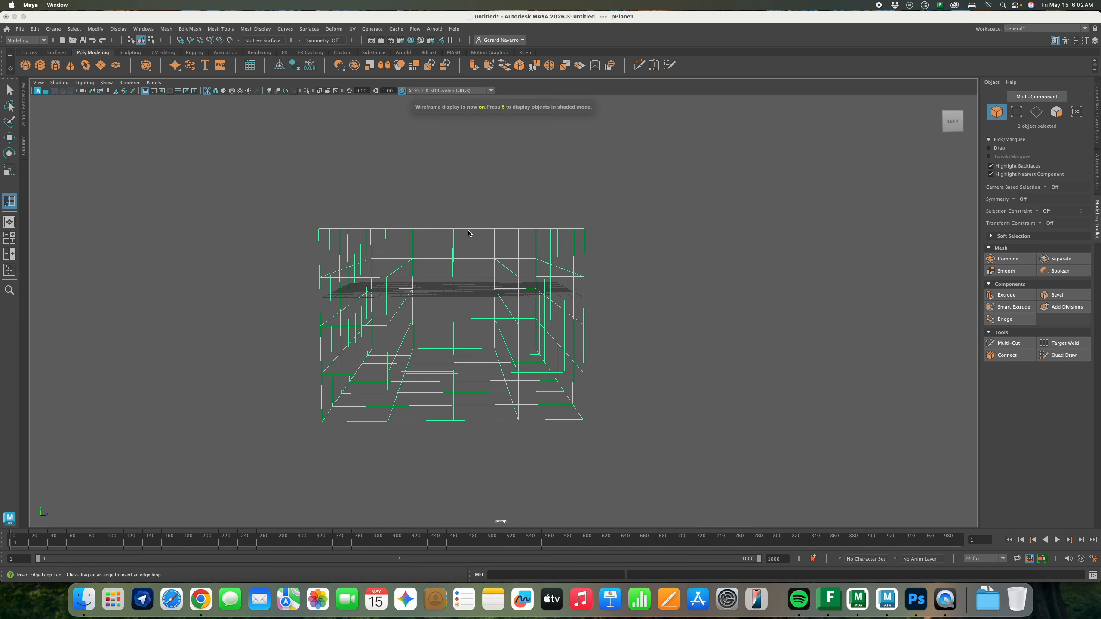
# Box-select the vertices along the box's top, undoing an accidental edge loop
pyautogui.rightClick(470, 231)
pyautogui.moveTo(469, 229); pyautogui.dragTo(449, 228, button='right')
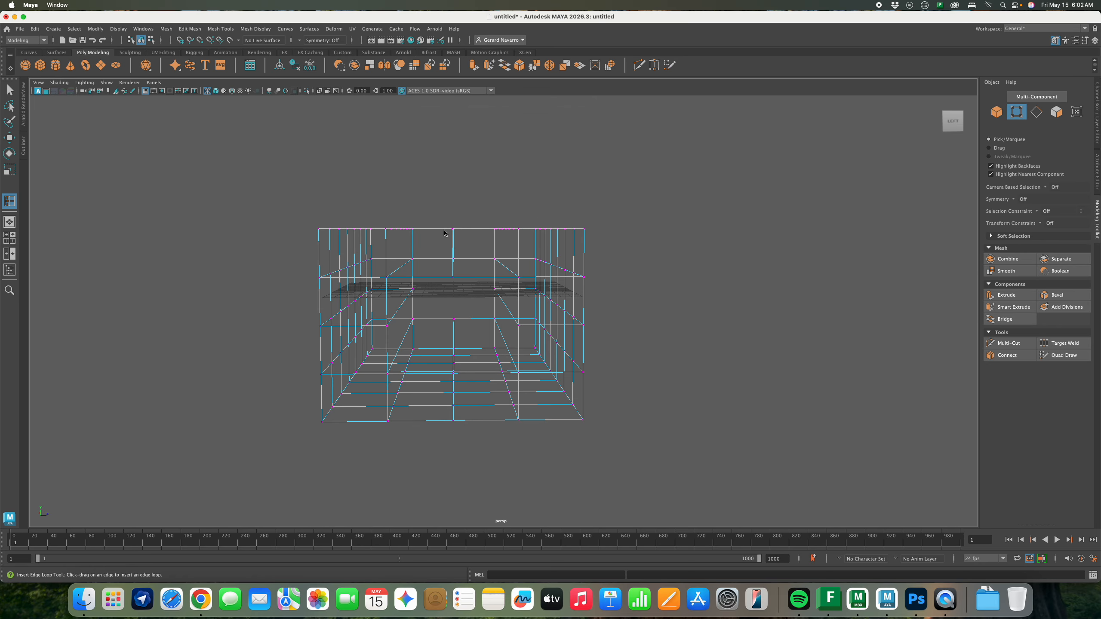
pyautogui.moveTo(441, 216); pyautogui.dragTo(467, 248)
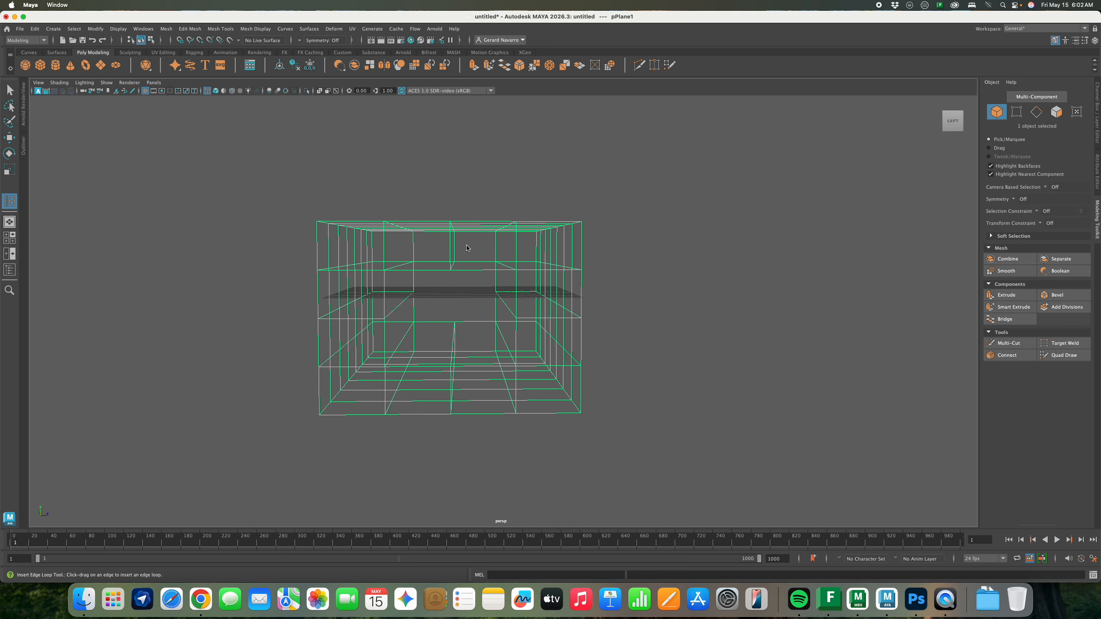
pyautogui.moveTo(477, 225); pyautogui.dragTo(451, 225, button='right')
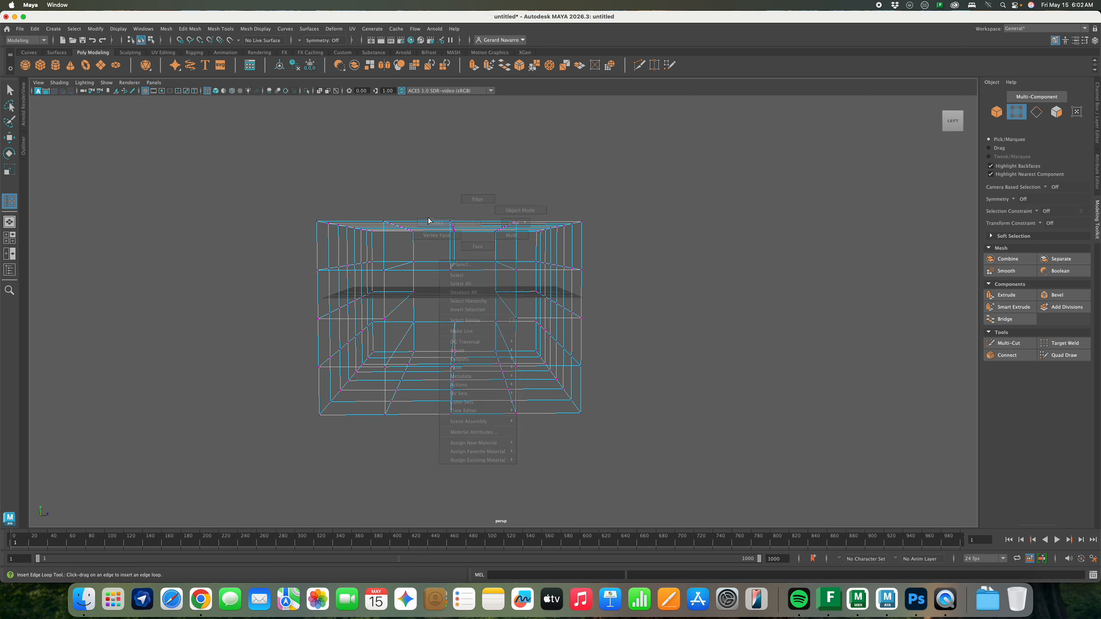
pyautogui.moveTo(435, 212); pyautogui.dragTo(464, 273)
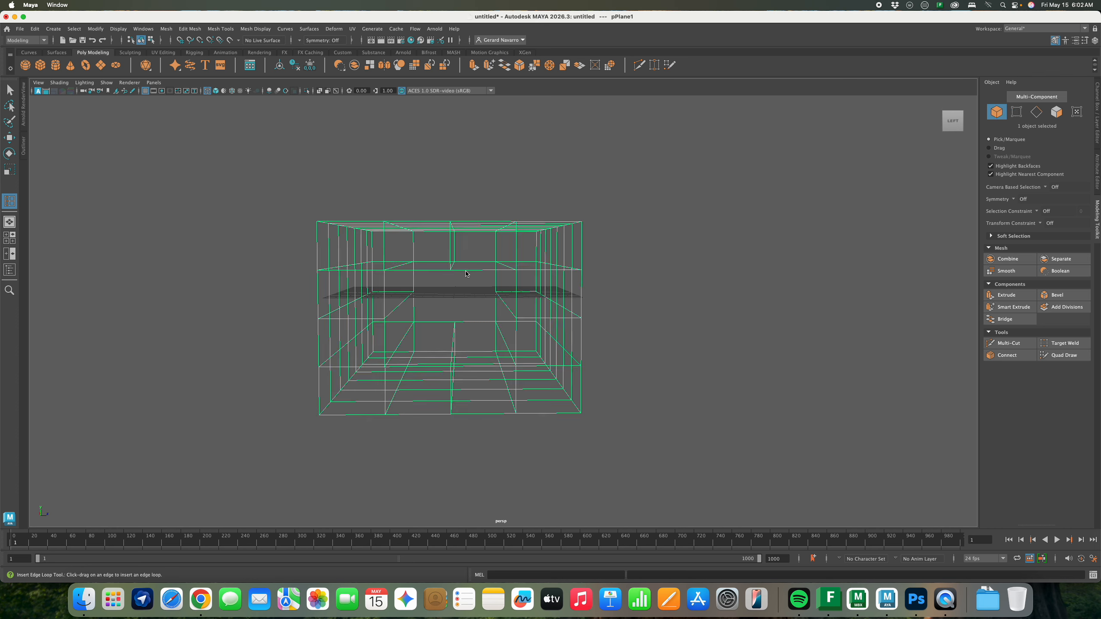
pyautogui.click(465, 226)
pyautogui.moveTo(467, 225); pyautogui.dragTo(447, 224, button='right')
pyautogui.hotkey('ctrl', 'z')
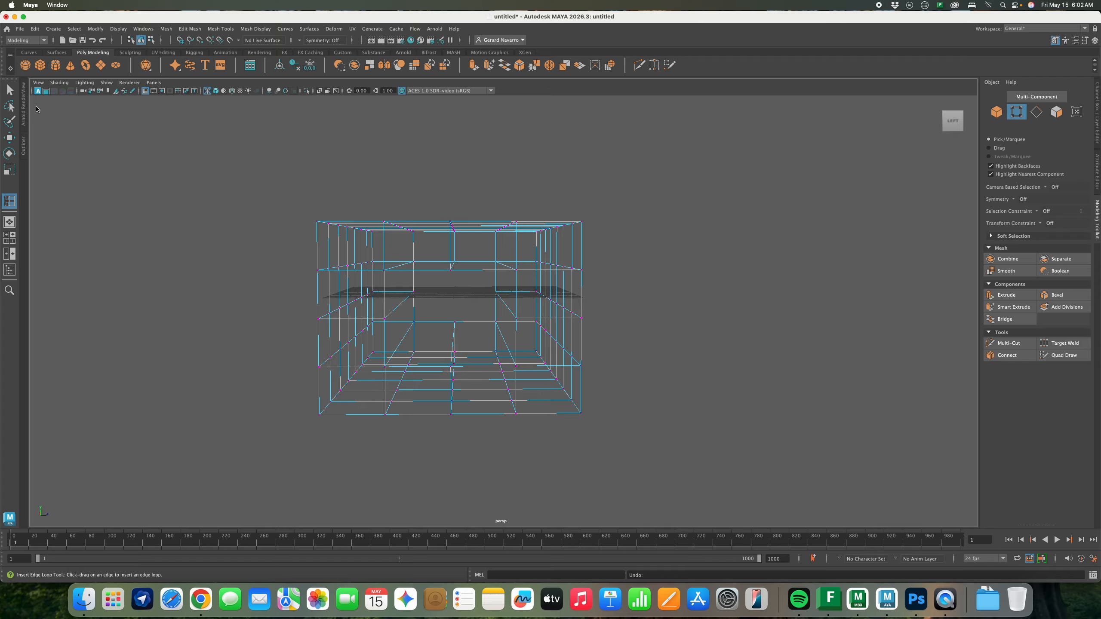
pyautogui.click(9, 90)
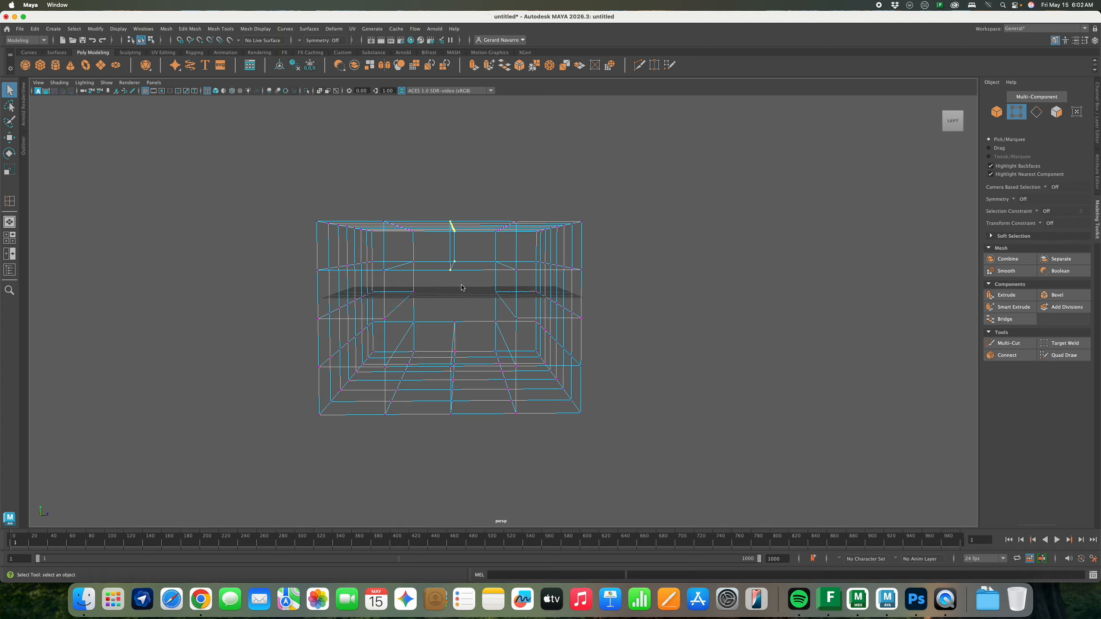
# Try raising the top vertices, undo back to flat in shaded view, and open Move Tool settings
pyautogui.press('w')
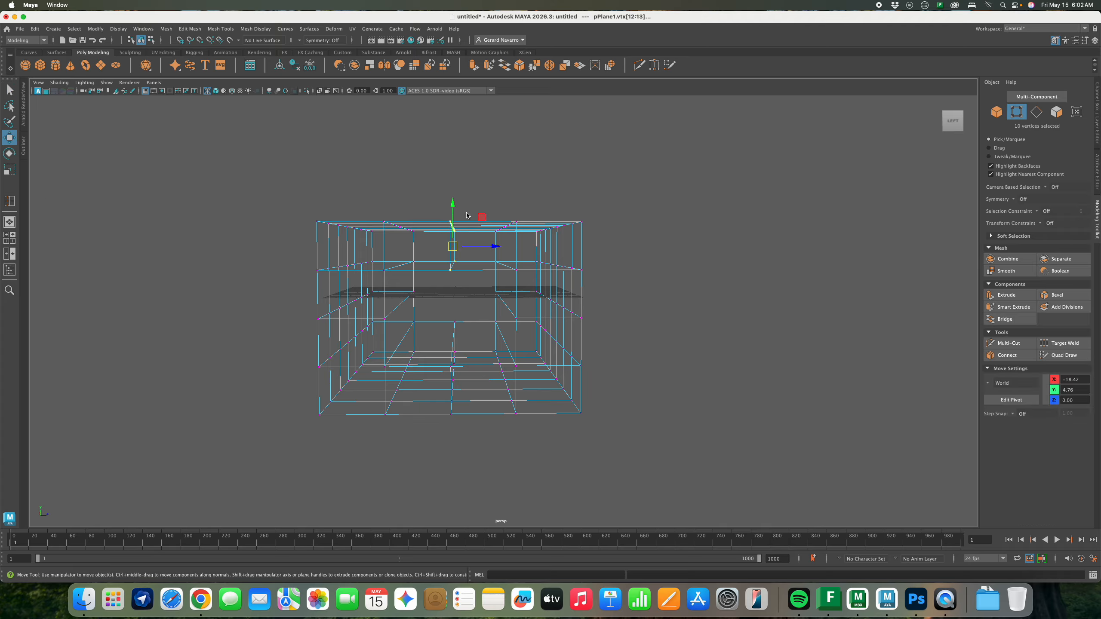
pyautogui.moveTo(454, 203)
pyautogui.mouseDown()
pyautogui.moveTo(454, 188)
pyautogui.moveTo(530, 225)
pyautogui.mouseUp()
pyautogui.press('5')
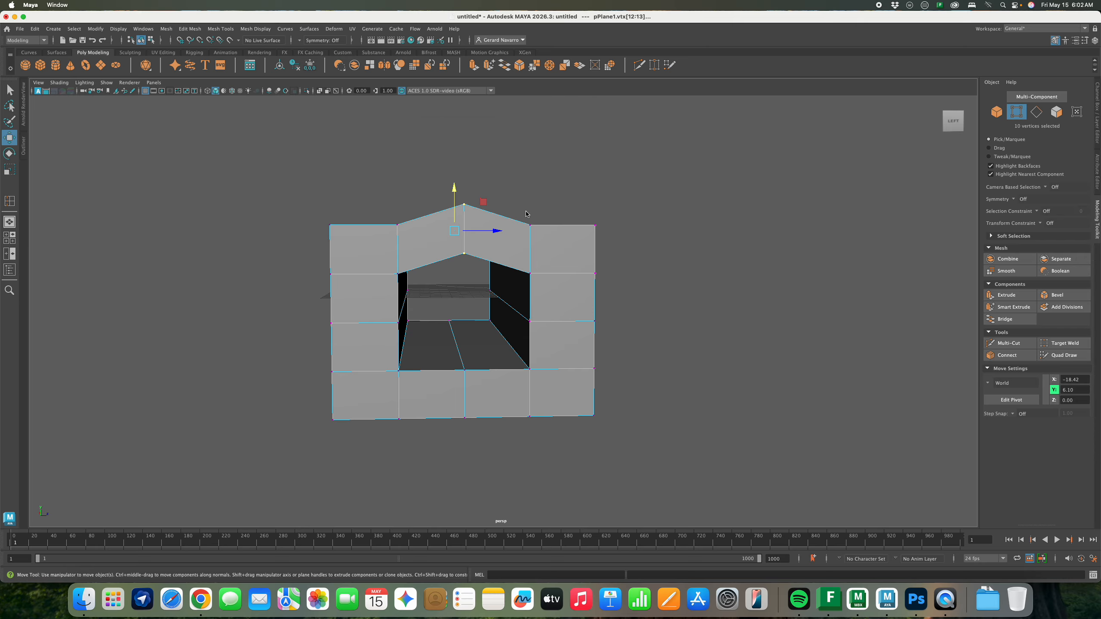
pyautogui.hotkey('ctrl', 'z')
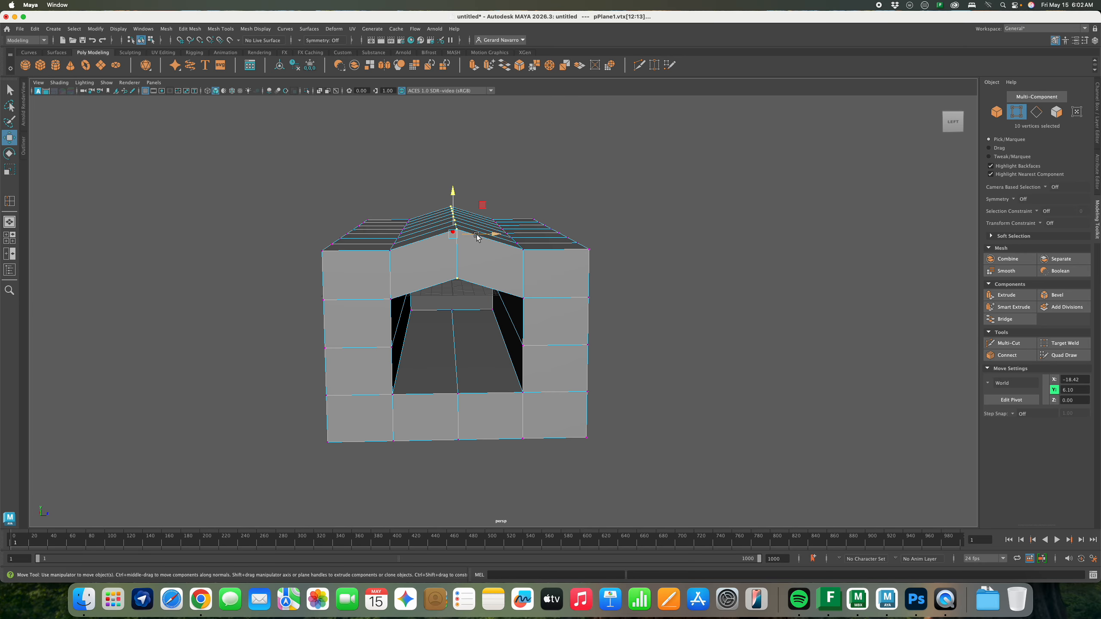
pyautogui.keyDown('alt'); pyautogui.moveTo(499, 242); pyautogui.dragTo(511, 244); pyautogui.keyUp('alt')
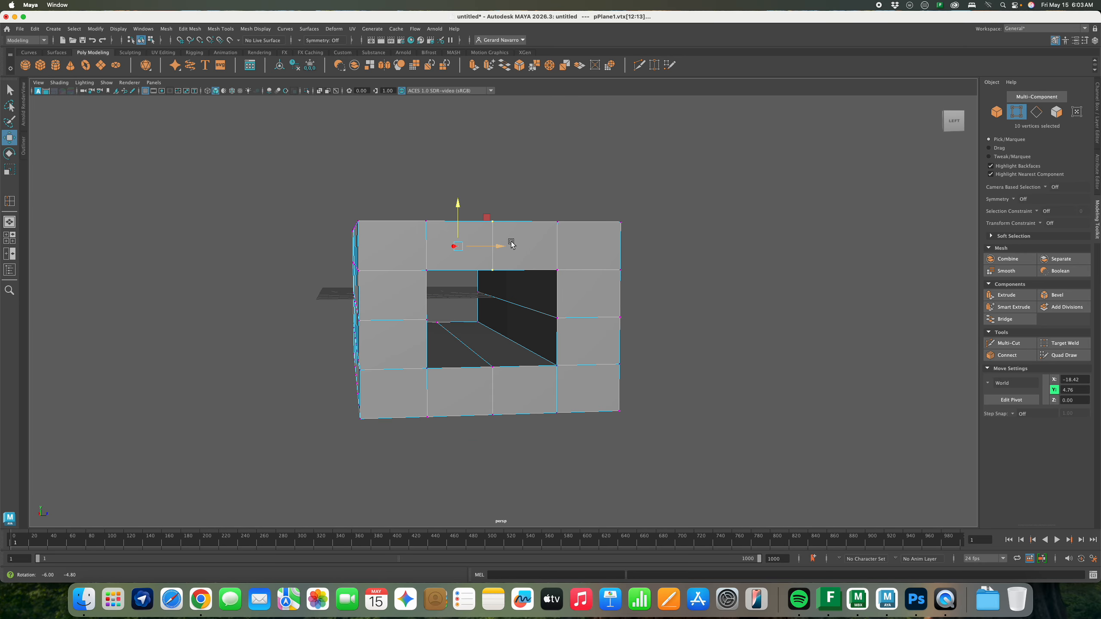
pyautogui.click(1085, 41)
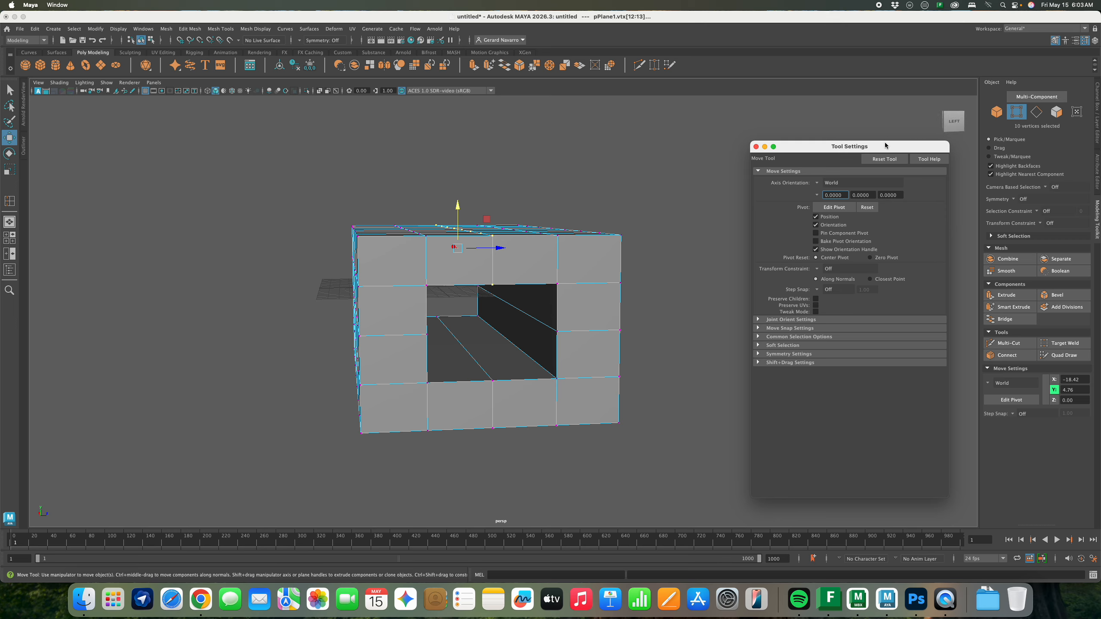
# Turn on Soft Select in the Move tool settings and undo the previous vertex move
pyautogui.moveTo(879, 145); pyautogui.dragTo(833, 111)
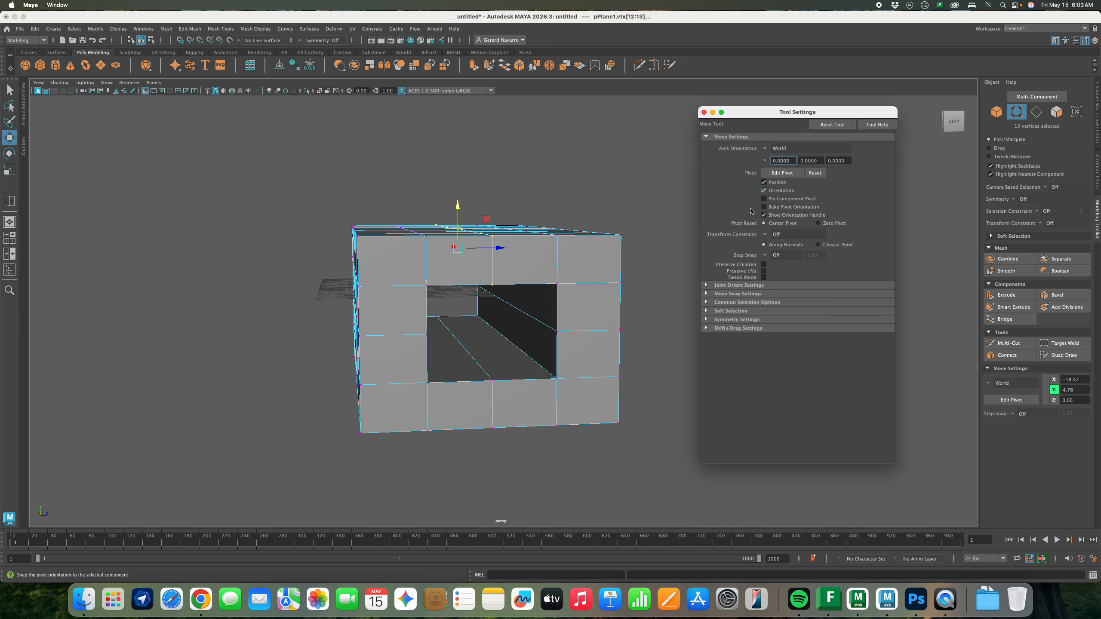
pyautogui.click(706, 311)
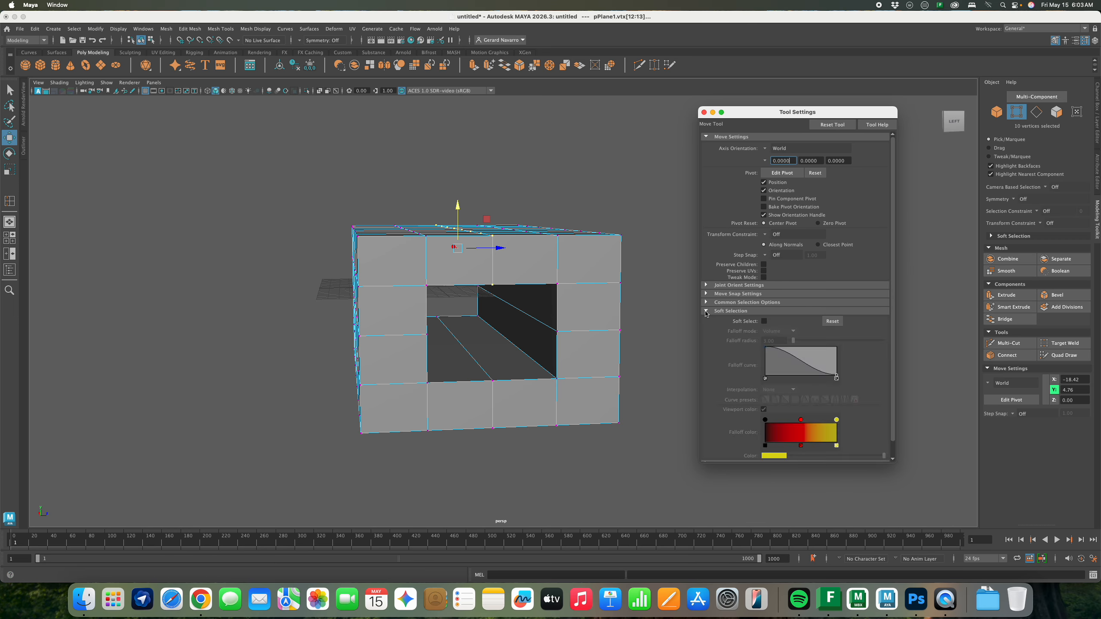
pyautogui.click(765, 321)
pyautogui.moveTo(529, 285)
pyautogui.keyDown('alt'); pyautogui.mouseDown()
pyautogui.moveTo(519, 287)
pyautogui.moveTo(526, 280)
pyautogui.mouseUp(); pyautogui.keyUp('alt')
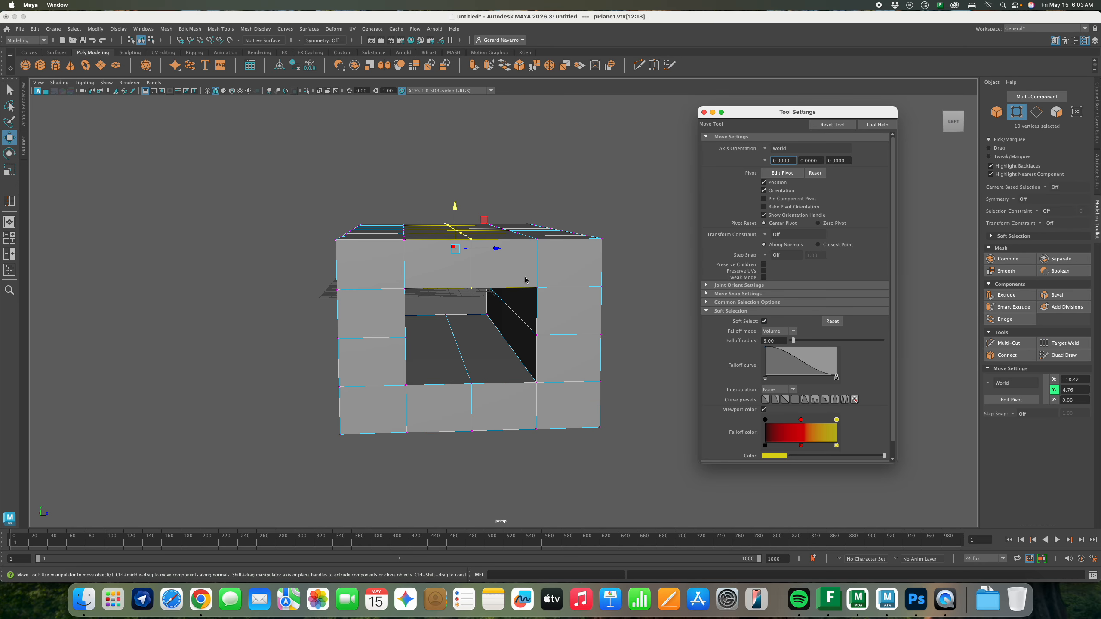
pyautogui.click(562, 143)
pyautogui.keyDown('alt'); pyautogui.moveTo(525, 201); pyautogui.dragTo(516, 253); pyautogui.keyUp('alt')
pyautogui.press('super+z')
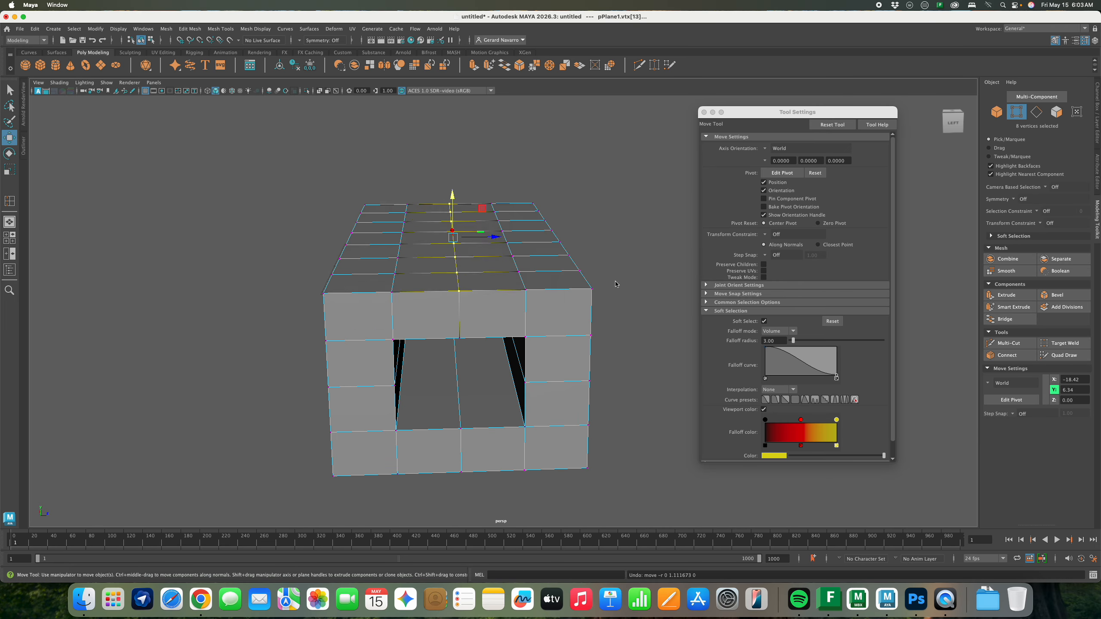
pyautogui.keyDown('alt'); pyautogui.moveTo(600, 313); pyautogui.dragTo(716, 335); pyautogui.keyUp('alt')
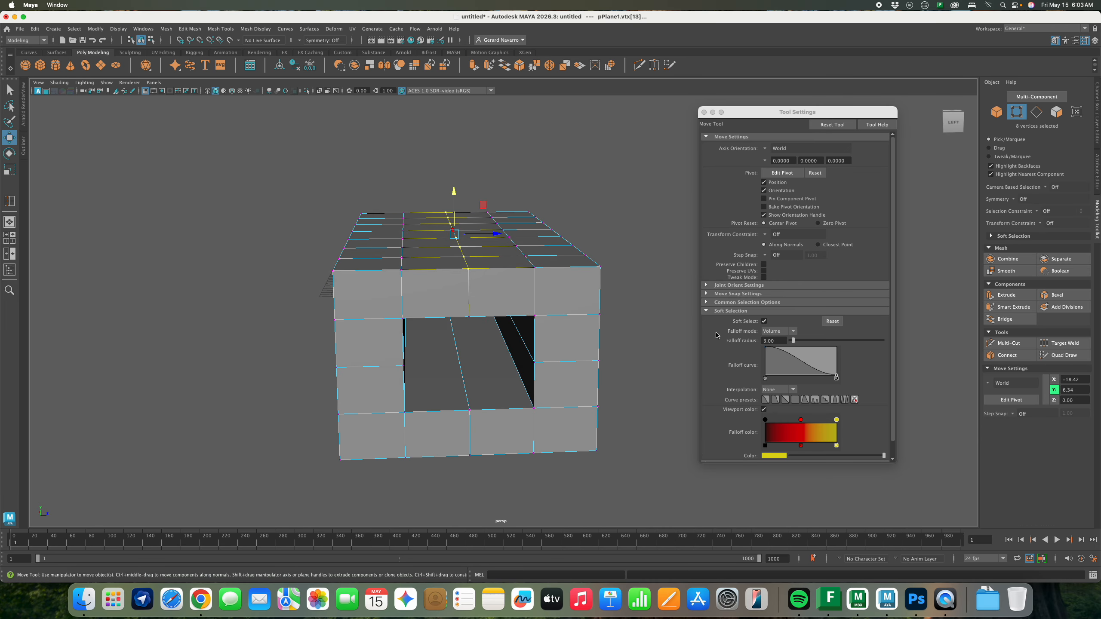
# Set the soft selection falloff radius to 6 and switch to wireframe view
pyautogui.click(769, 341)
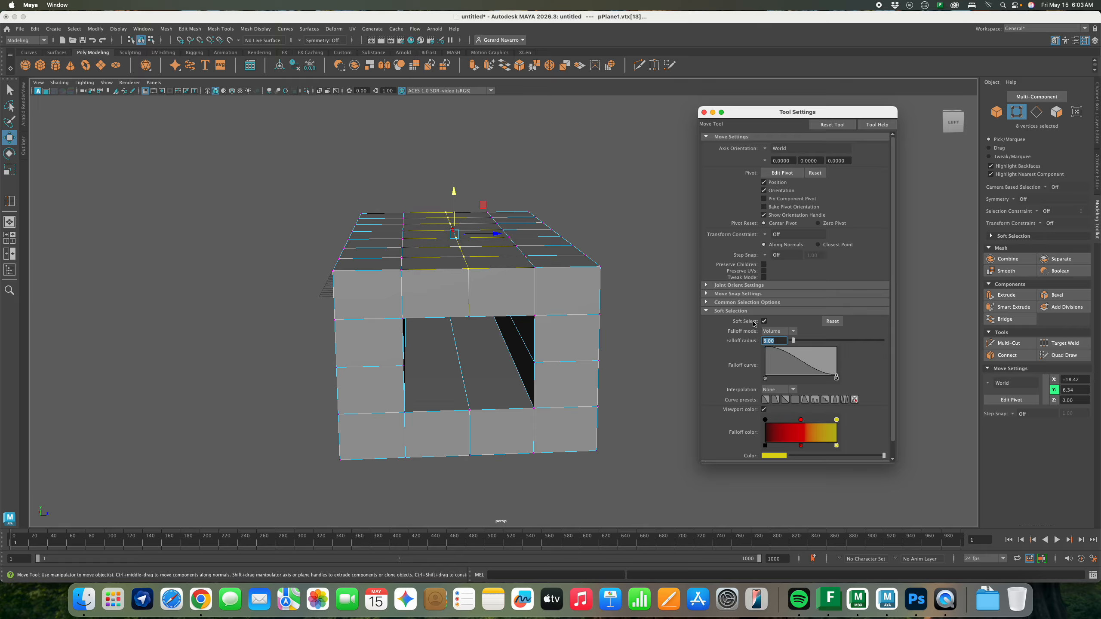
pyautogui.write('4')
pyautogui.press('Return')
pyautogui.keyDown('alt'); pyautogui.moveTo(589, 347); pyautogui.dragTo(596, 353); pyautogui.keyUp('alt')
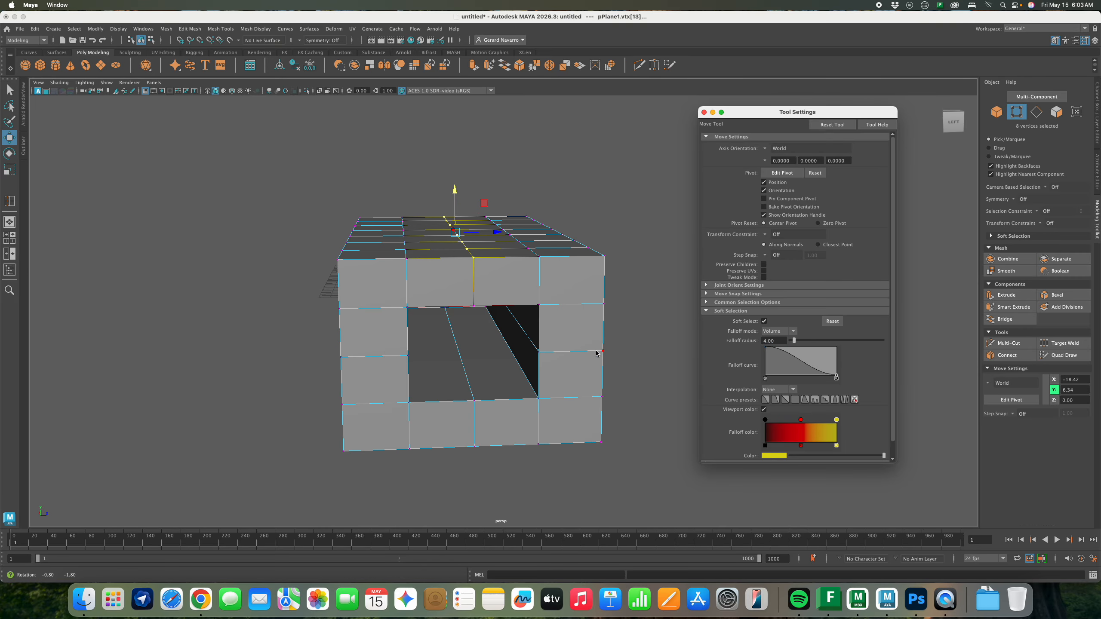
pyautogui.click(744, 342)
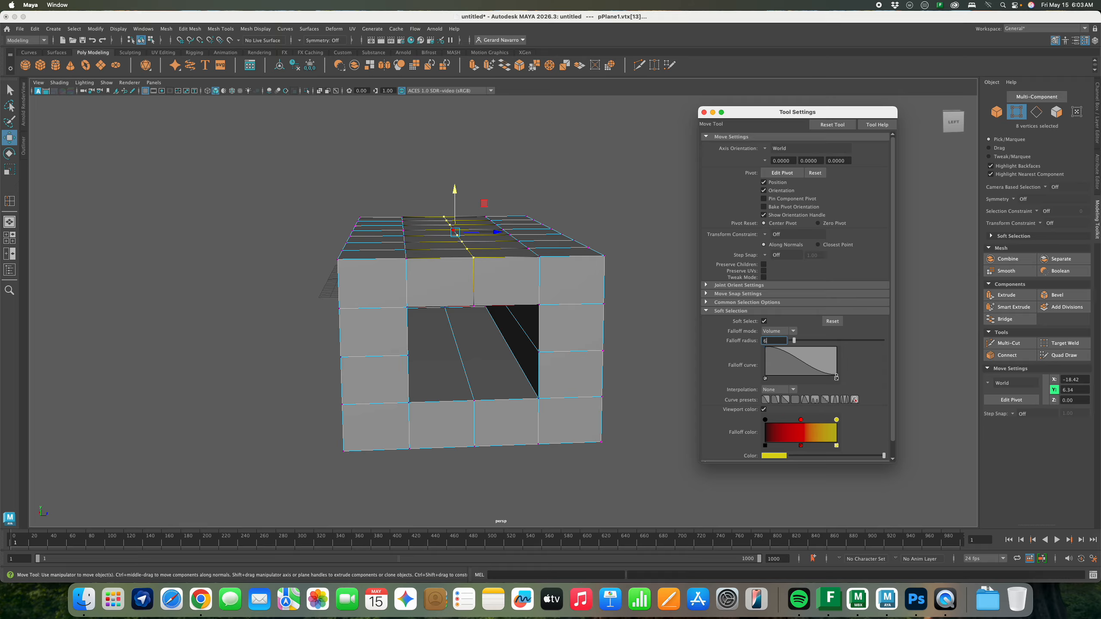
pyautogui.press('Return')
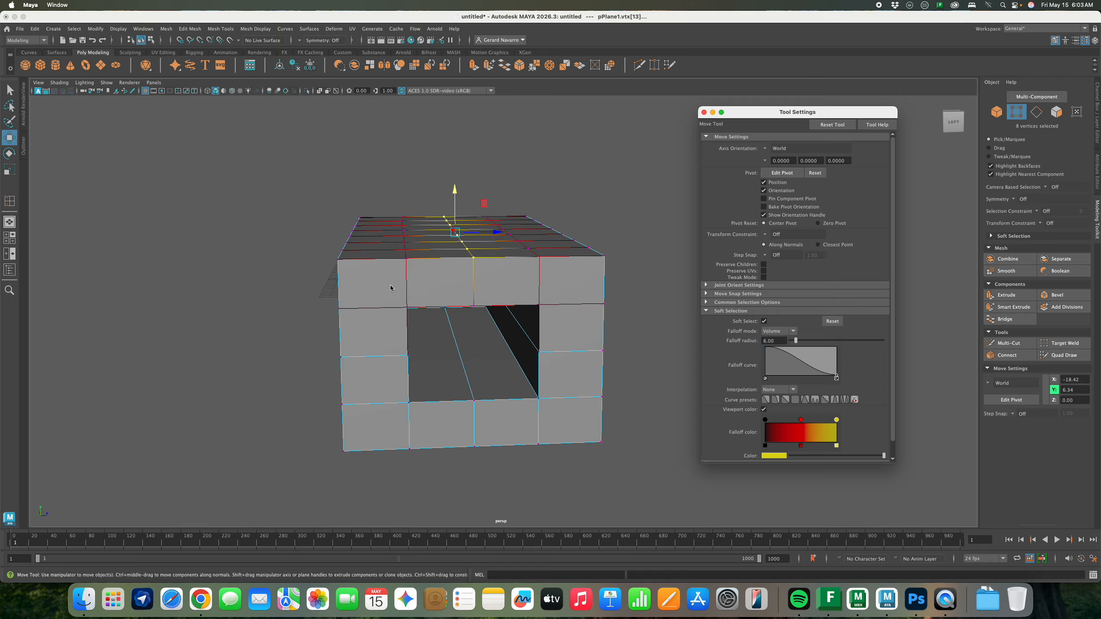
pyautogui.keyDown('alt'); pyautogui.moveTo(390, 288); pyautogui.dragTo(383, 267); pyautogui.keyUp('alt')
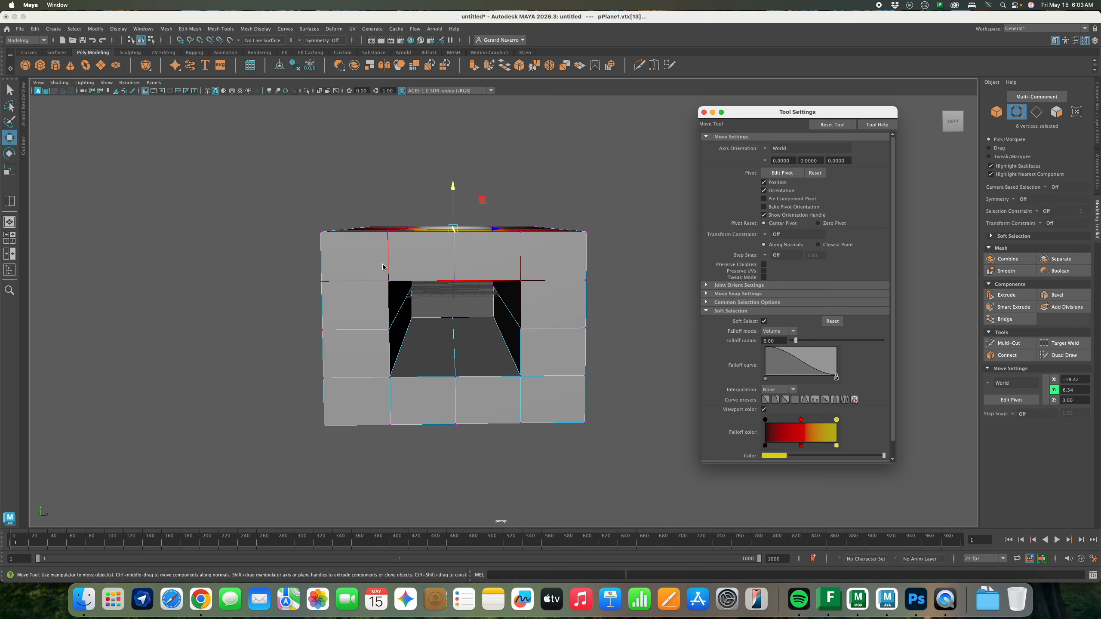
pyautogui.press('4')
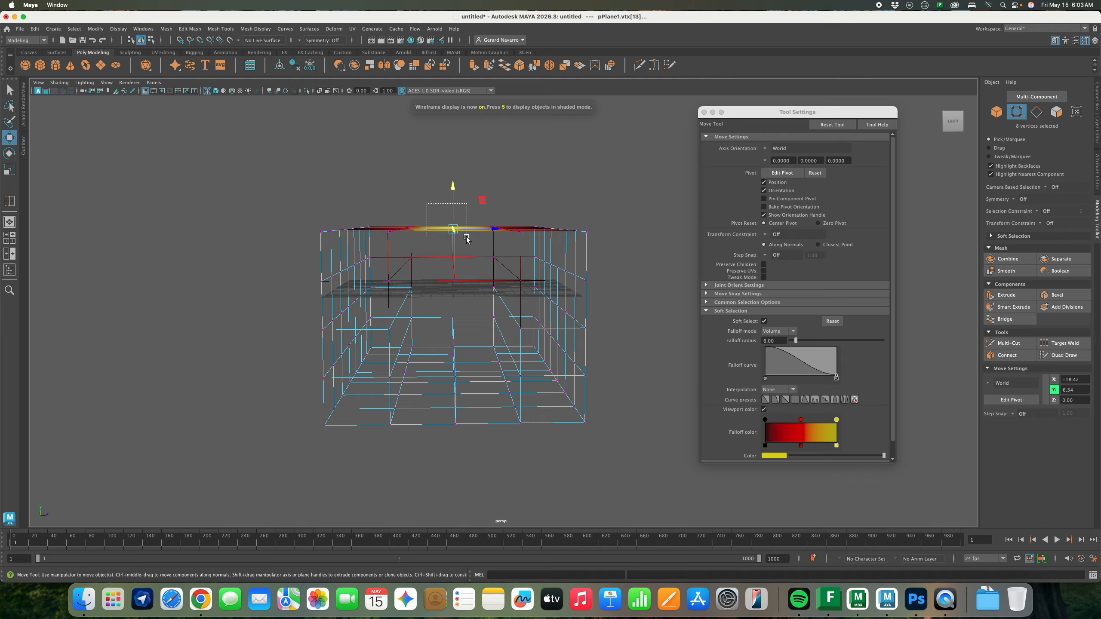
# Drag the soft-selected roof vertices upward into a peak, then adjust them lower
pyautogui.moveTo(454, 188); pyautogui.dragTo(499, 224)
pyautogui.moveTo(453, 184)
pyautogui.mouseDown()
pyautogui.moveTo(453, 165)
pyautogui.moveTo(469, 236)
pyautogui.moveTo(492, 259)
pyautogui.mouseUp()
pyautogui.press('5')
pyautogui.moveTo(493, 260); pyautogui.dragTo(493, 278, button='middle')
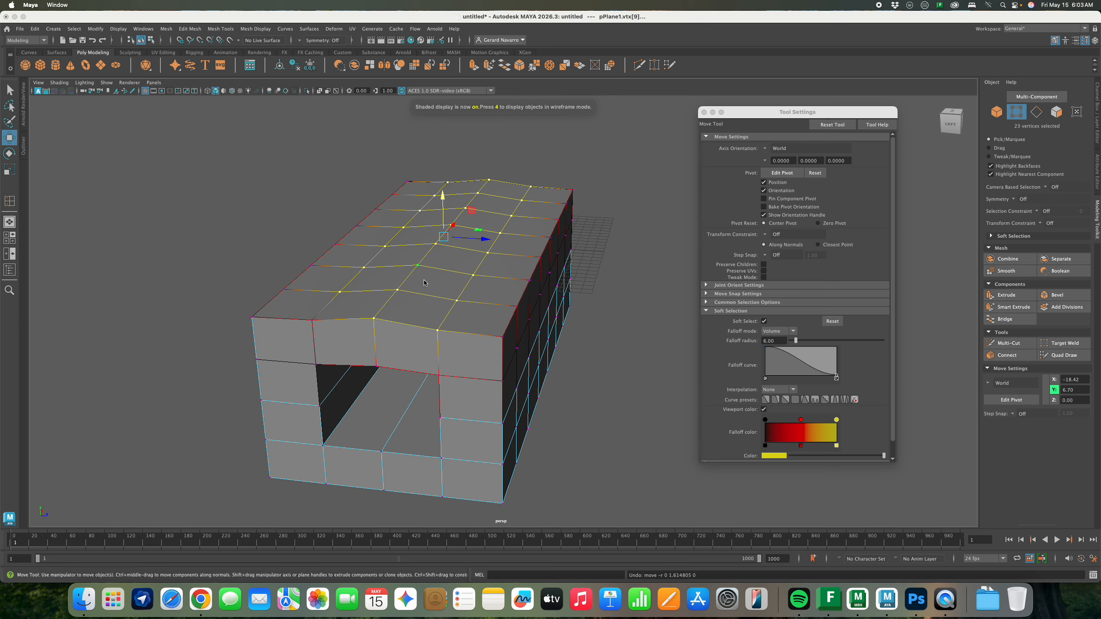
pyautogui.keyDown('alt'); pyautogui.moveTo(493, 277); pyautogui.dragTo(581, 296); pyautogui.keyUp('alt')
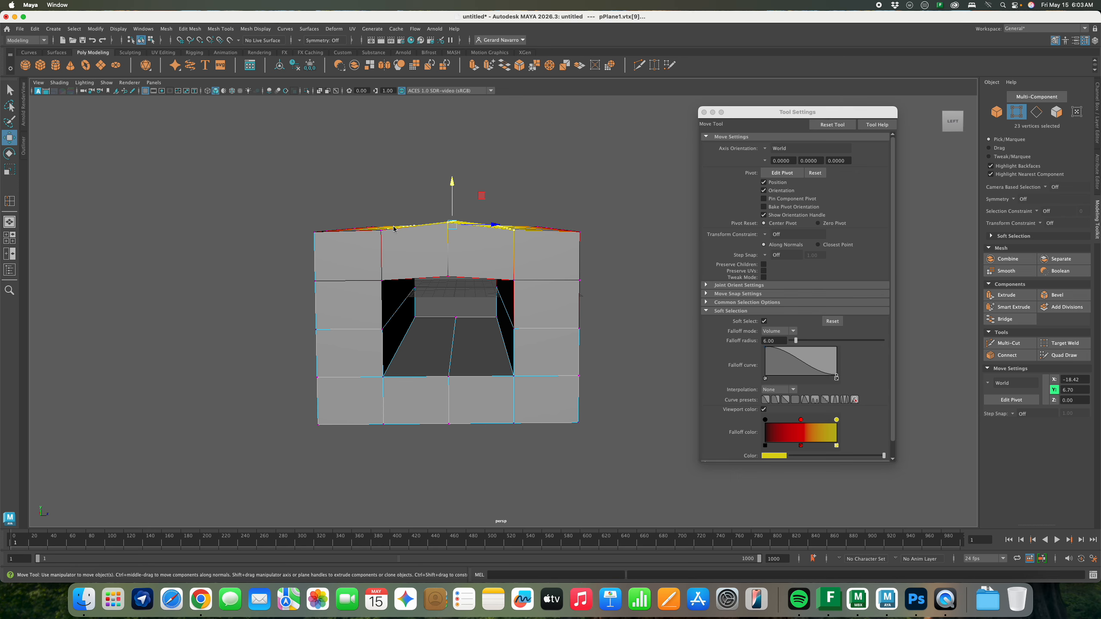
# Reselect the 24 roof vertices and raise them along Y into a higher arch
pyautogui.press('4')
pyautogui.moveTo(386, 180); pyautogui.dragTo(526, 249)
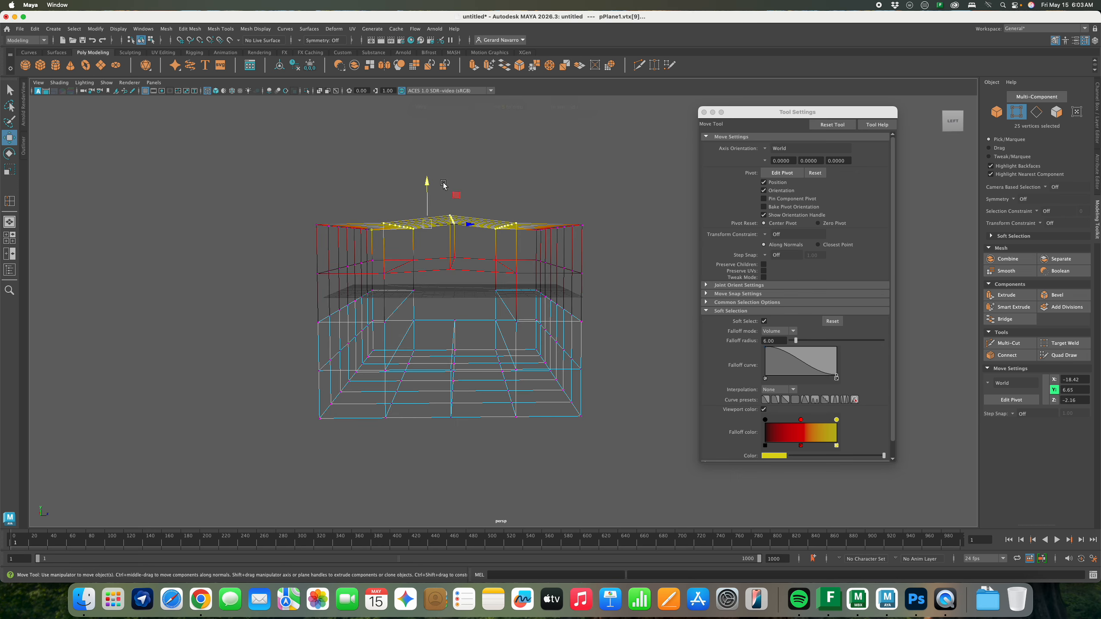
pyautogui.click(426, 182)
pyautogui.moveTo(373, 189); pyautogui.dragTo(524, 247)
pyautogui.moveTo(452, 182); pyautogui.dragTo(452, 164)
pyautogui.keyDown('alt'); pyautogui.moveTo(452, 164); pyautogui.dragTo(467, 213); pyautogui.keyUp('alt')
pyautogui.press('5')
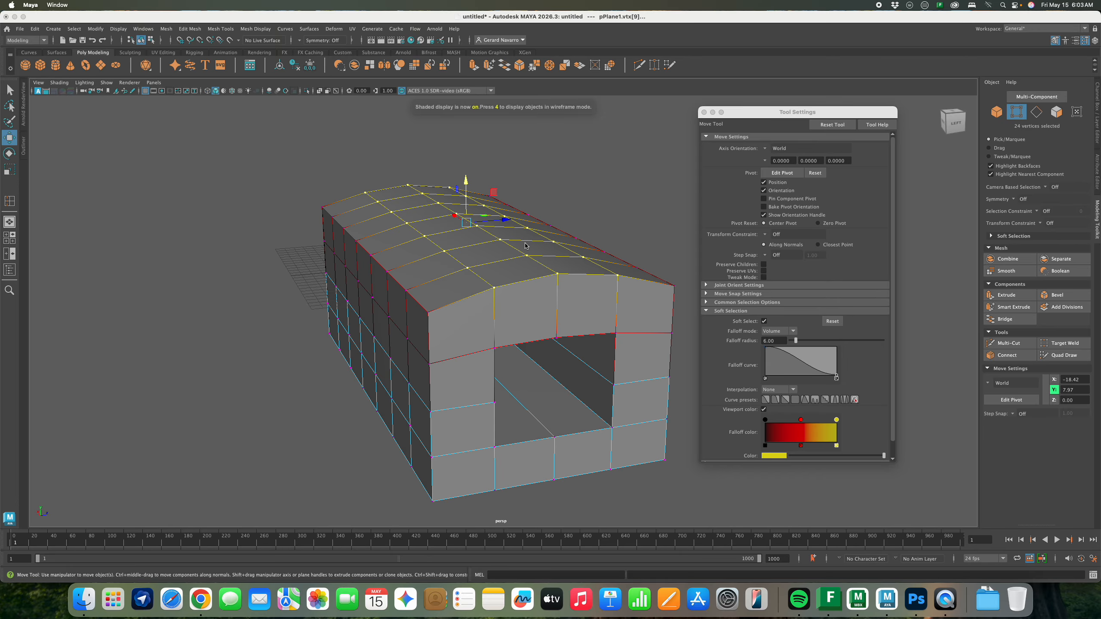
# Inspect the arched roof, return to Object Mode, and turn off Soft Select
pyautogui.keyDown('ctrl'); pyautogui.moveTo(493, 242); pyautogui.dragTo(532, 254, button='right'); pyautogui.keyUp('ctrl')
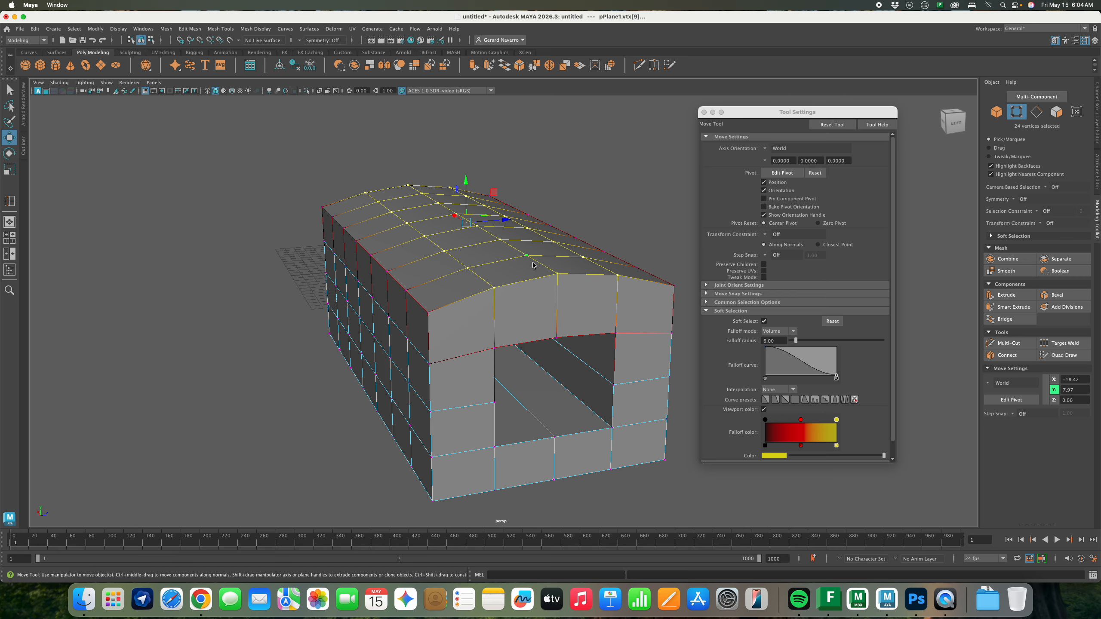
pyautogui.keyDown('alt'); pyautogui.moveTo(533, 265); pyautogui.dragTo(562, 267); pyautogui.keyUp('alt')
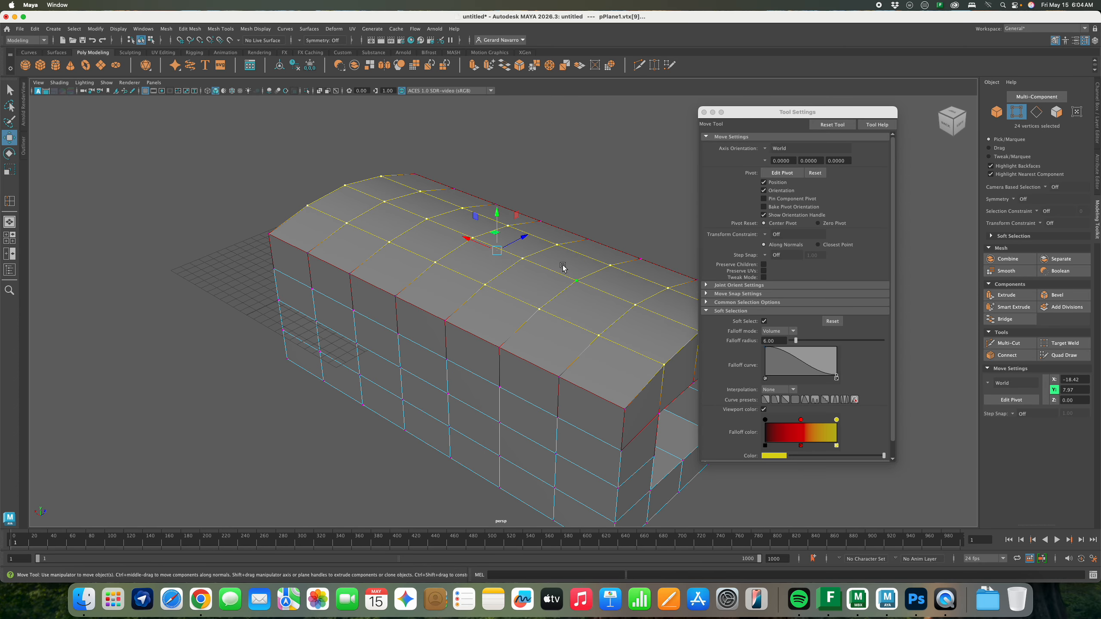
pyautogui.moveTo(563, 266); pyautogui.dragTo(594, 234, button='right')
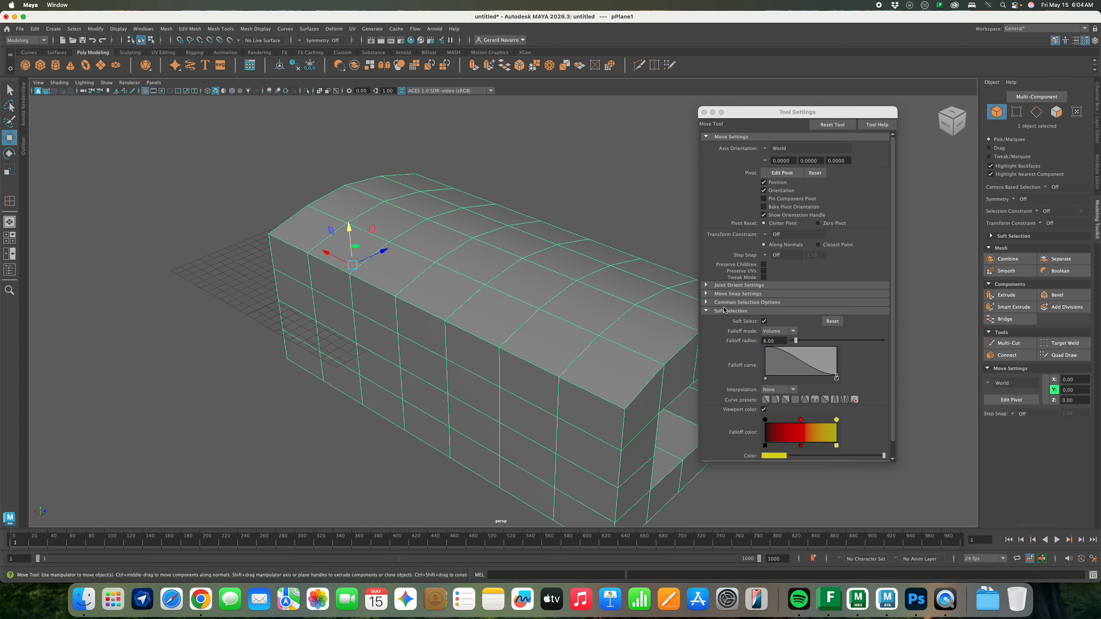
pyautogui.moveTo(776, 113); pyautogui.dragTo(798, 104)
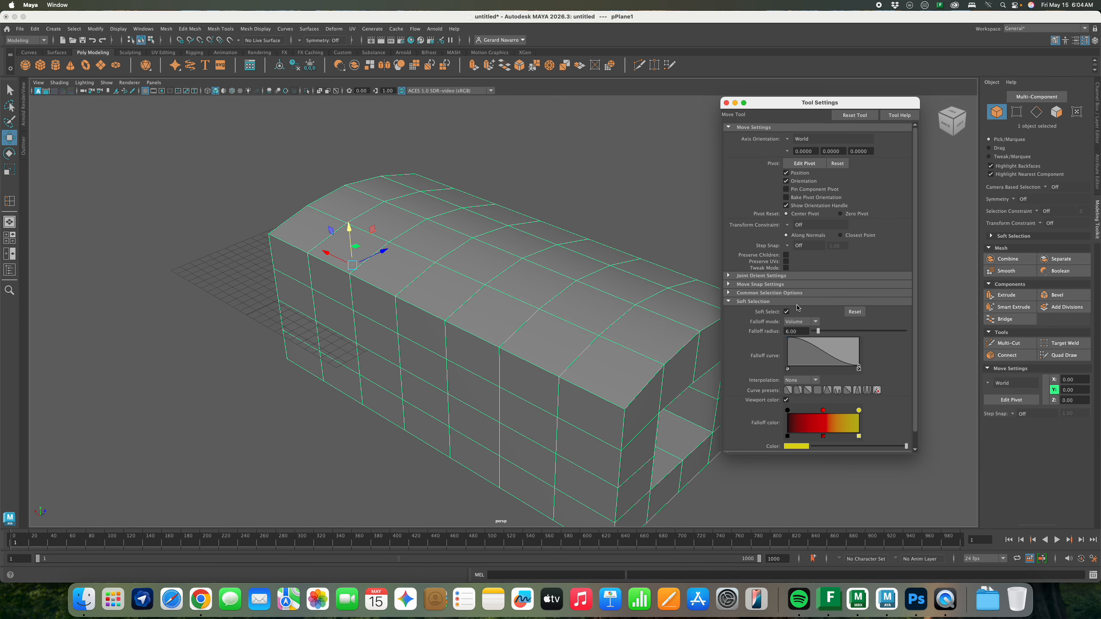
pyautogui.click(787, 313)
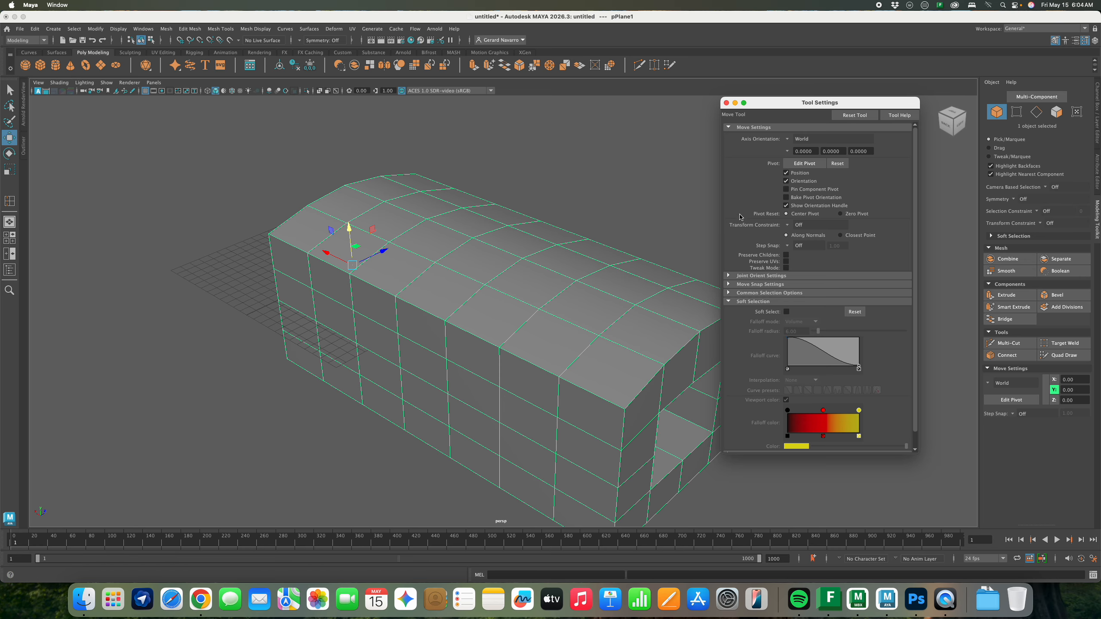
pyautogui.click(728, 104)
# Smooth the arched mesh twice in the Modeling Toolkit
pyautogui.keyDown('alt'); pyautogui.moveTo(676, 208); pyautogui.dragTo(733, 267); pyautogui.keyUp('alt')
pyautogui.keyDown('ctrl'); pyautogui.moveTo(733, 268); pyautogui.dragTo(717, 268, button='right'); pyautogui.keyUp('ctrl')
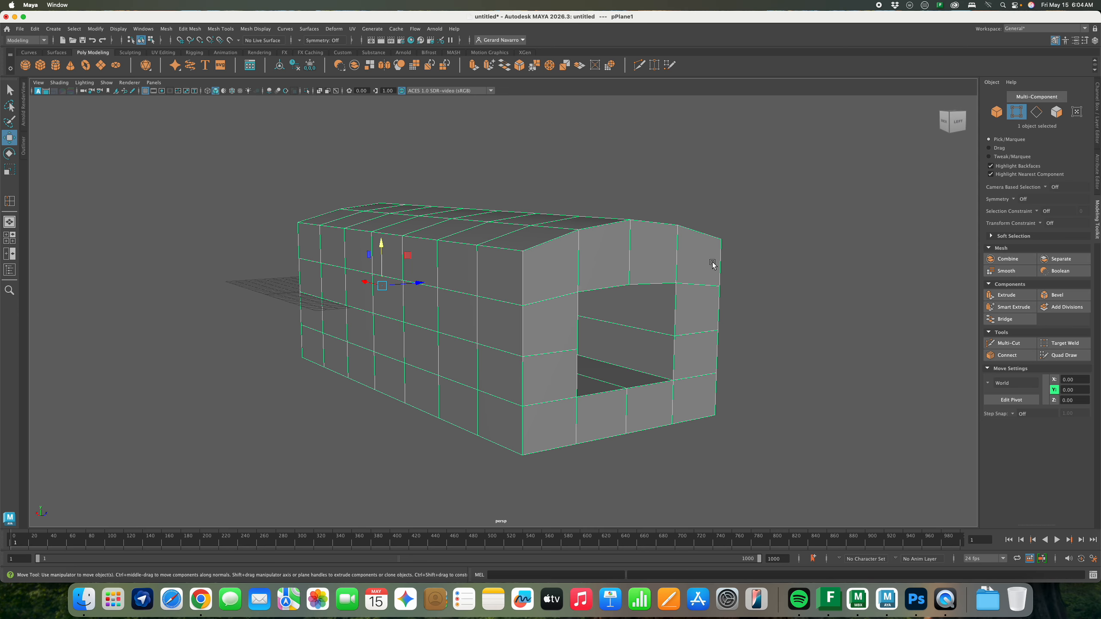
pyautogui.keyDown('alt'); pyautogui.moveTo(712, 264); pyautogui.dragTo(668, 246); pyautogui.keyUp('alt')
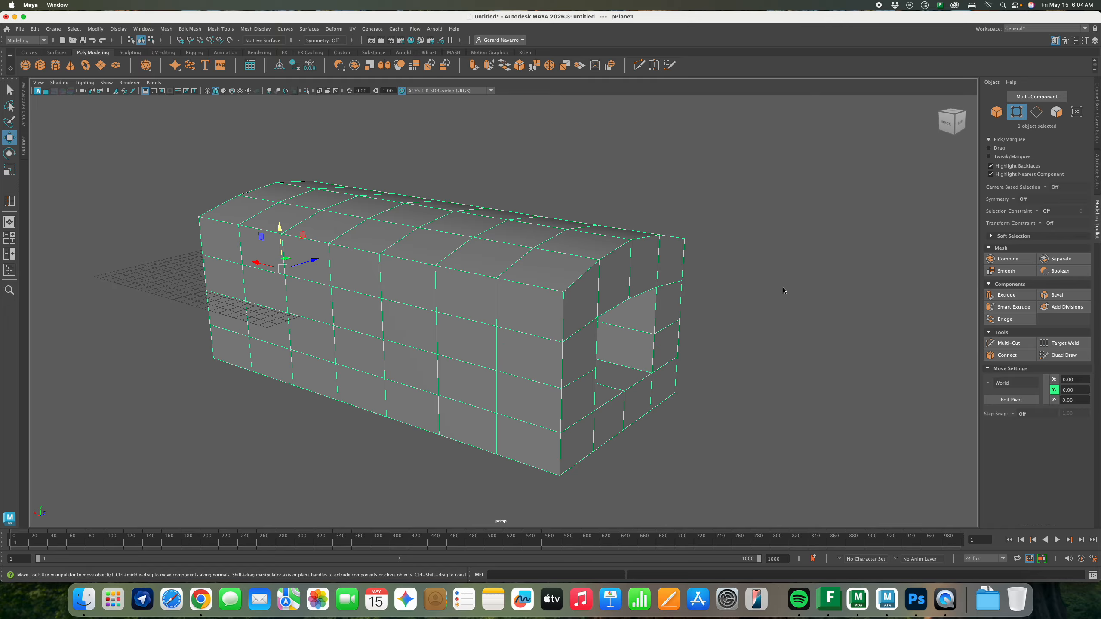
pyautogui.click(1005, 271)
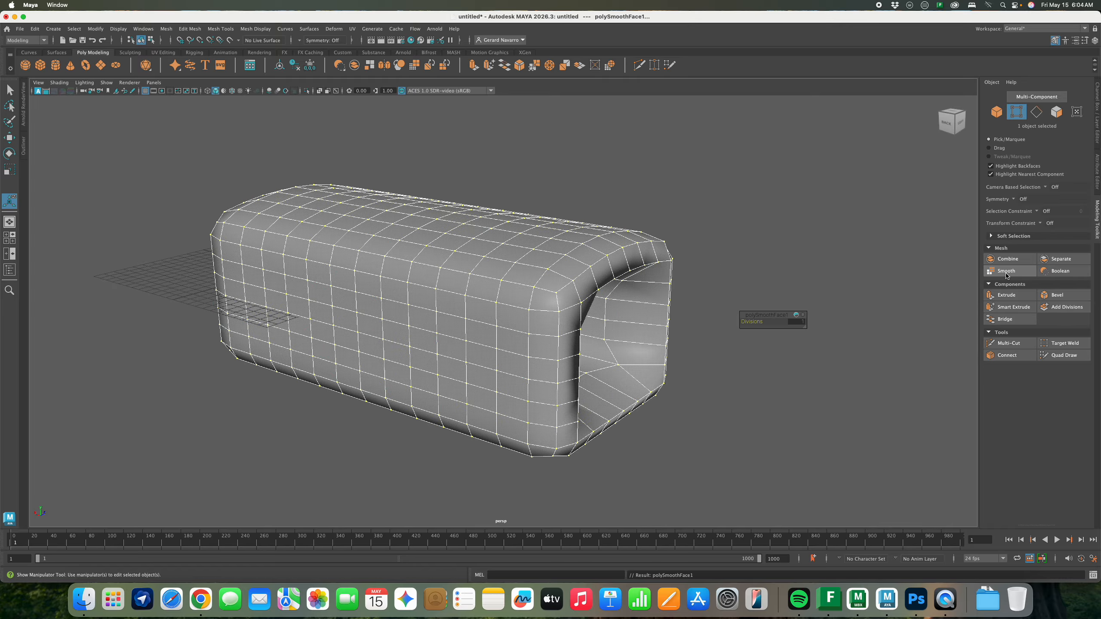
pyautogui.click(1006, 274)
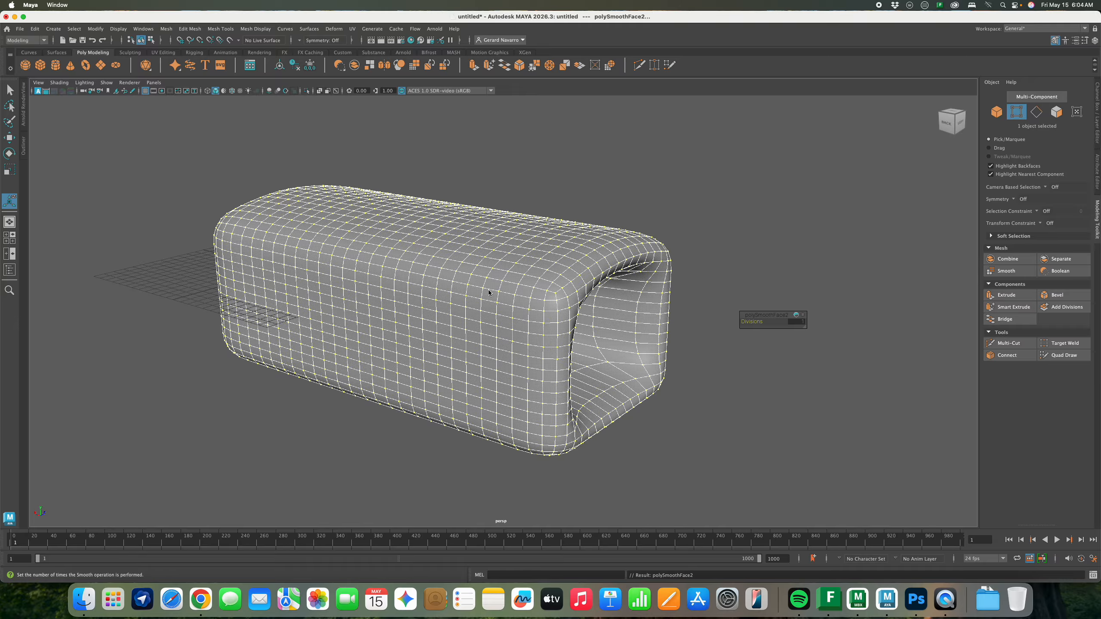
# Inspect the smoothed mesh, undo back to the low-poly version, and open the Mesh menu
pyautogui.keyDown('alt'); pyautogui.moveTo(494, 279); pyautogui.dragTo(659, 212); pyautogui.keyUp('alt')
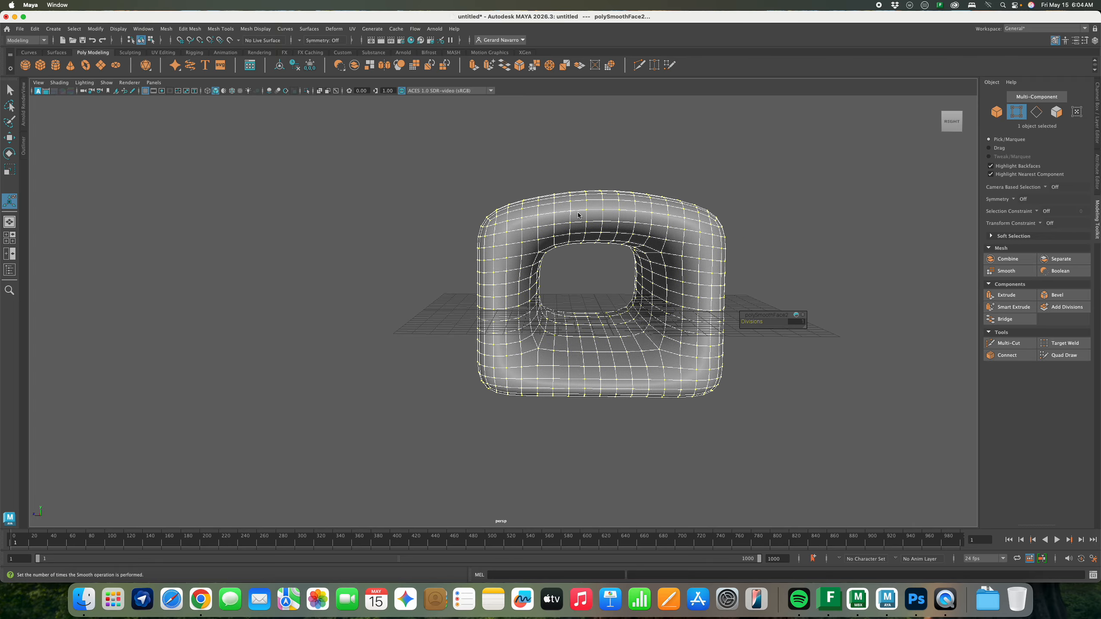
pyautogui.keyDown('alt'); pyautogui.moveTo(735, 218); pyautogui.dragTo(518, 239); pyautogui.keyUp('alt')
pyautogui.keyDown('ctrl'); pyautogui.moveTo(518, 239); pyautogui.dragTo(594, 202, button='right'); pyautogui.keyUp('ctrl')
pyautogui.press('z')
pyautogui.press('z')
pyautogui.press('z')
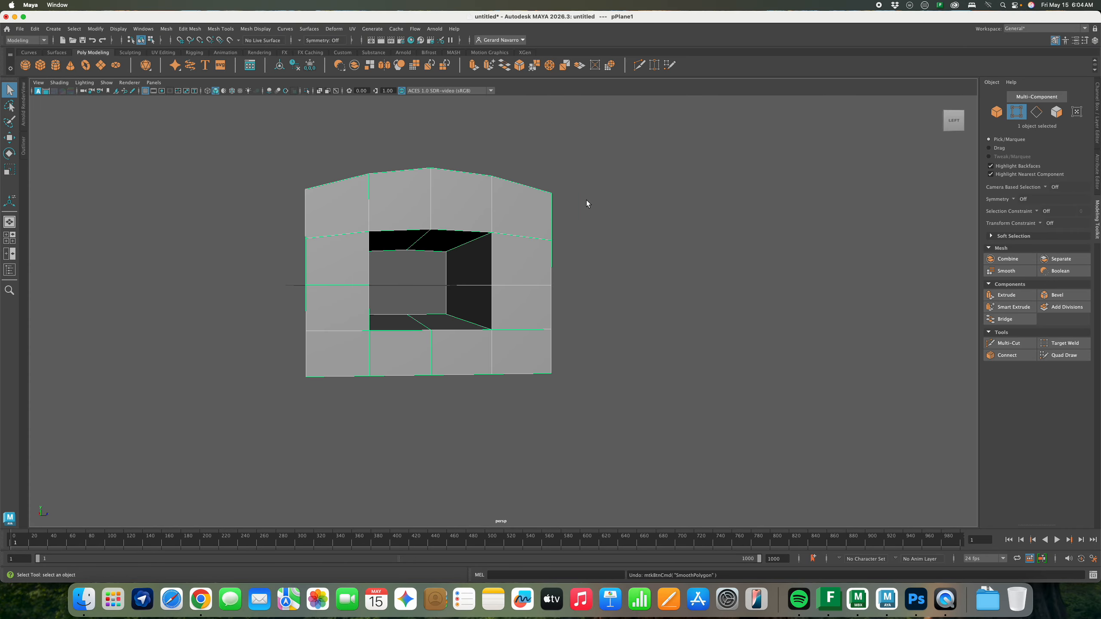
pyautogui.keyDown('alt'); pyautogui.moveTo(589, 204); pyautogui.dragTo(497, 203); pyautogui.keyUp('alt')
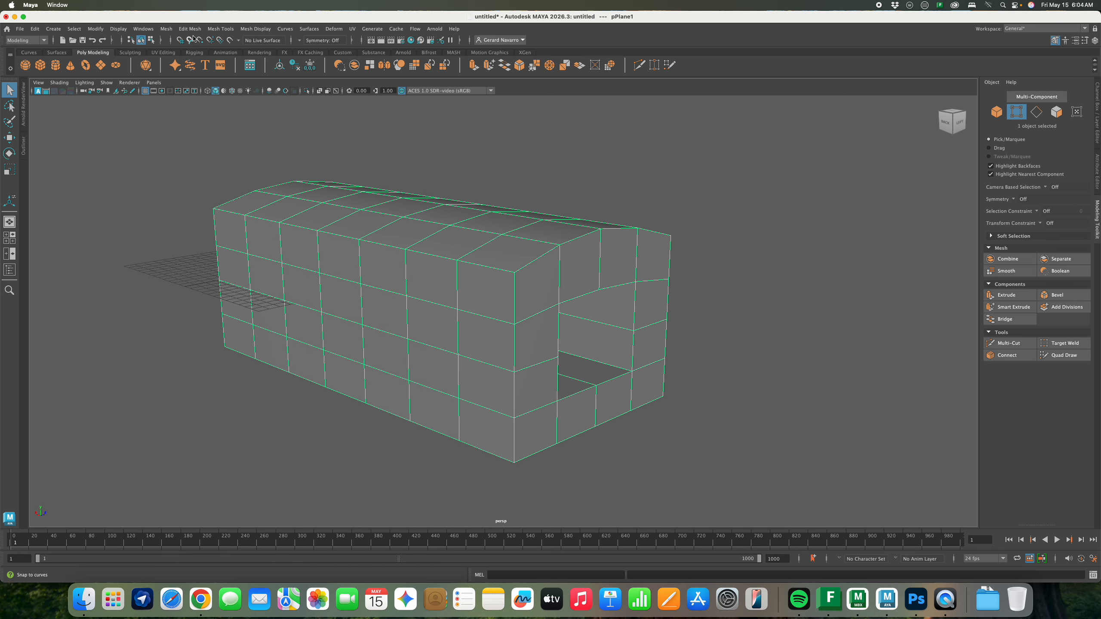
pyautogui.click(169, 30)
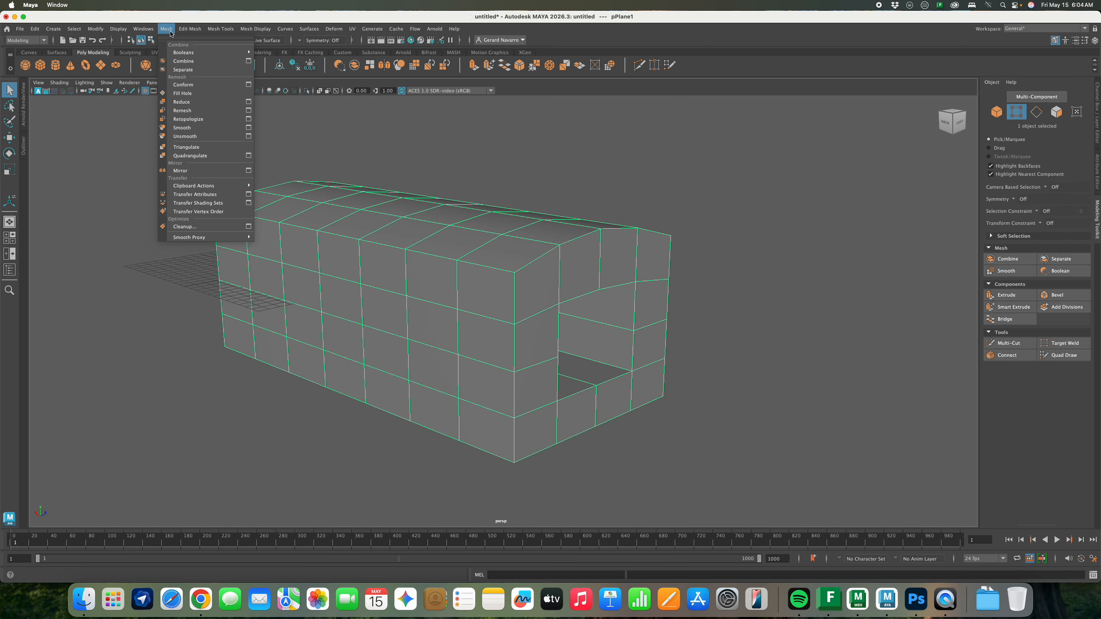
# Set Retopologize options: target face count 800, preserve hard edges, edge angle 30 degrees
pyautogui.click(250, 120)
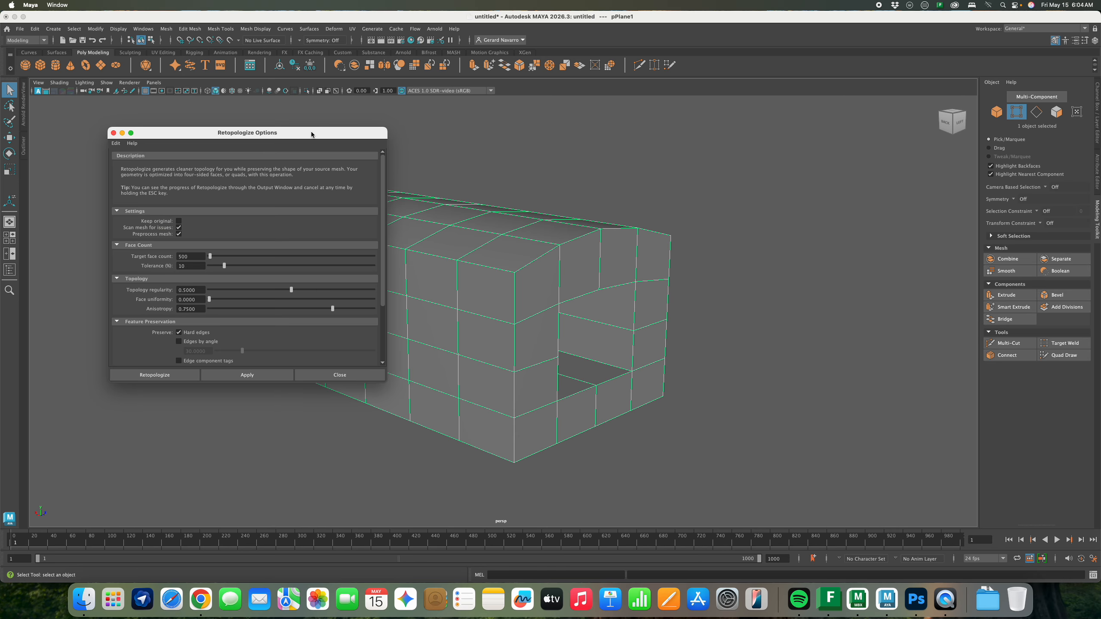
pyautogui.moveTo(309, 133); pyautogui.dragTo(873, 126)
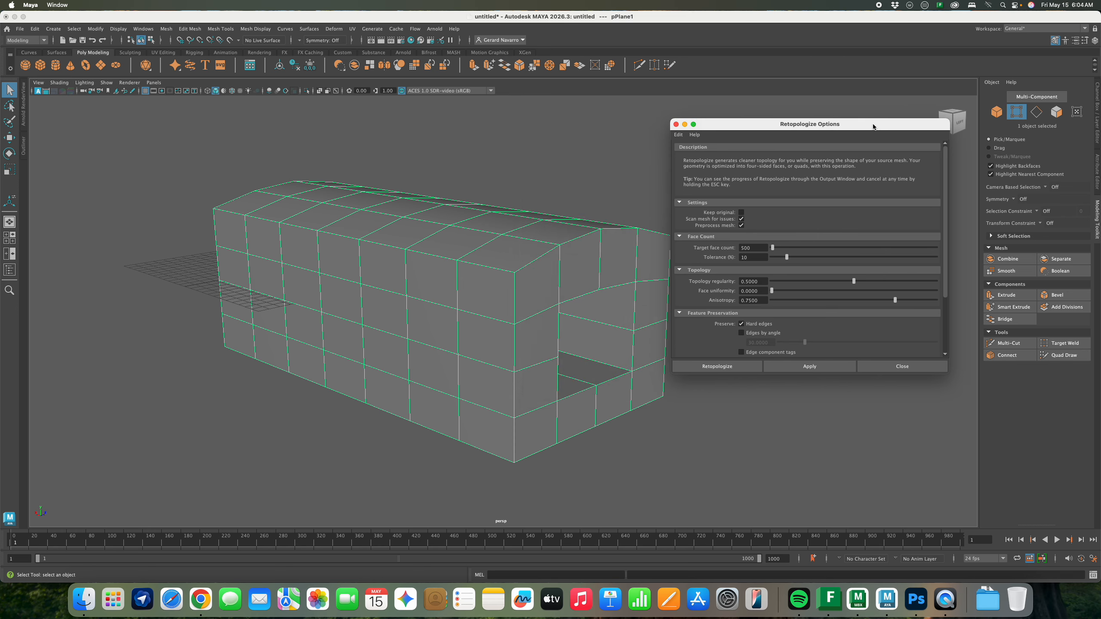
pyautogui.click(757, 248)
pyautogui.scroll(-4, 839, 308)
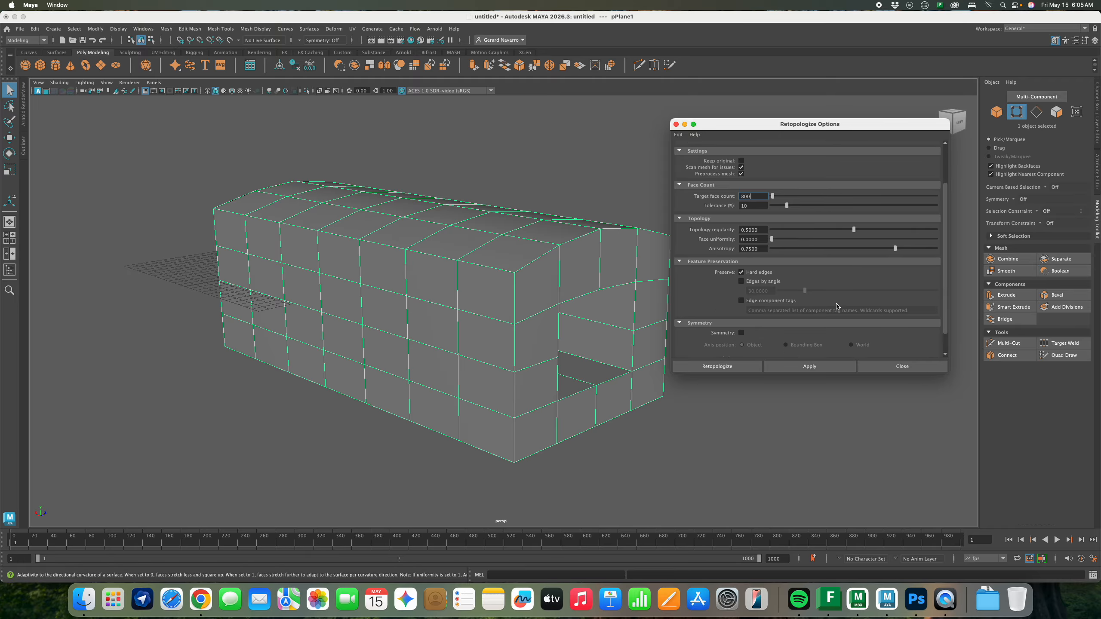
pyautogui.click(742, 249)
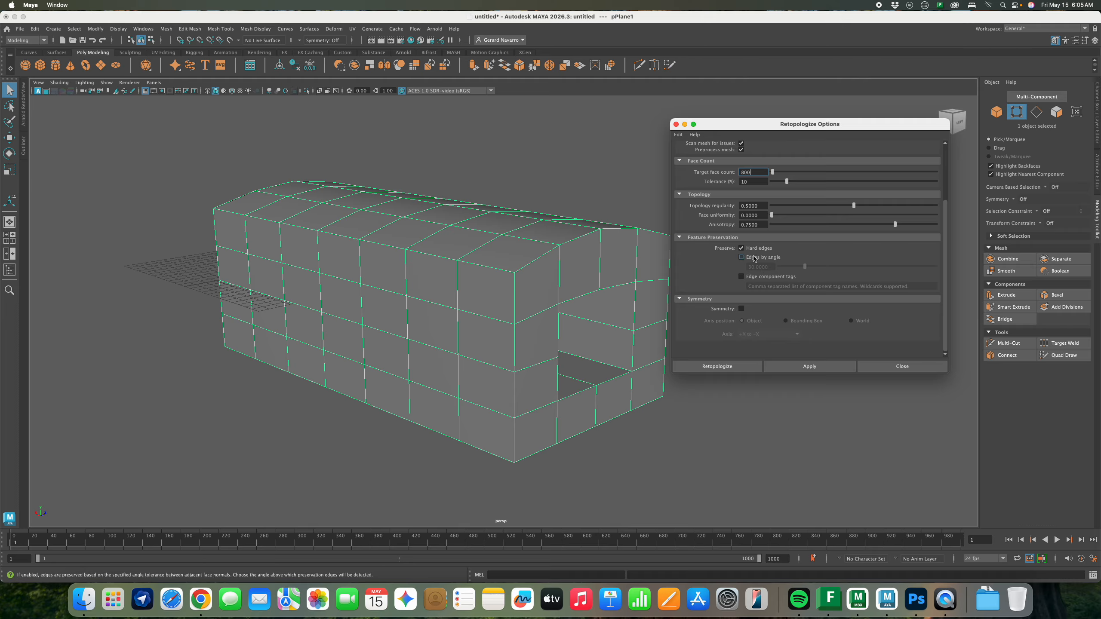
pyautogui.click(741, 258)
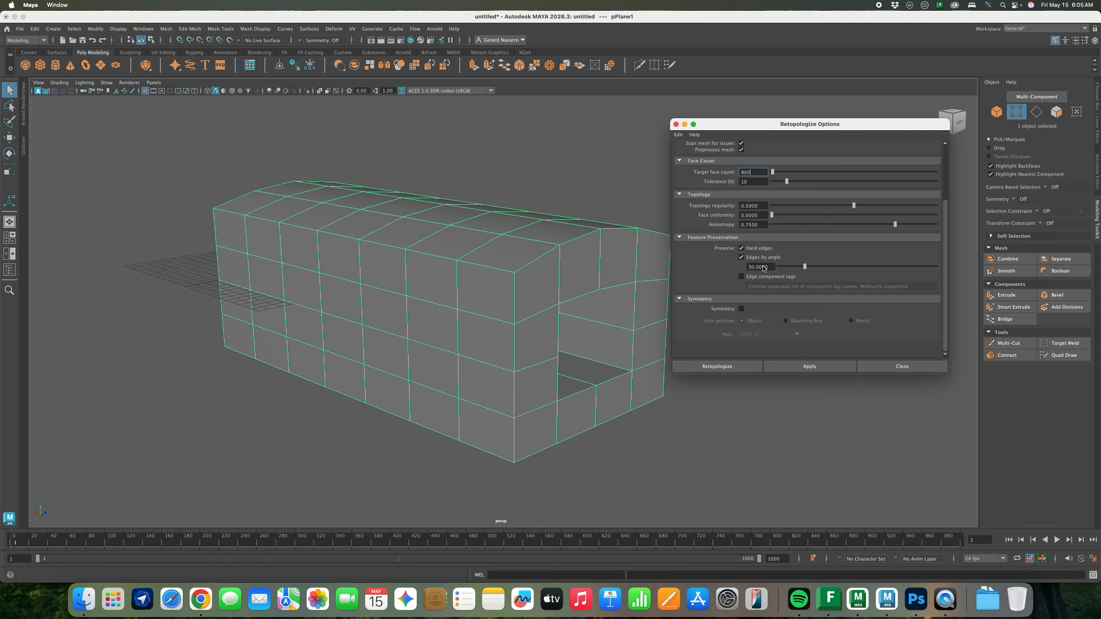
pyautogui.moveTo(827, 124); pyautogui.dragTo(865, 115)
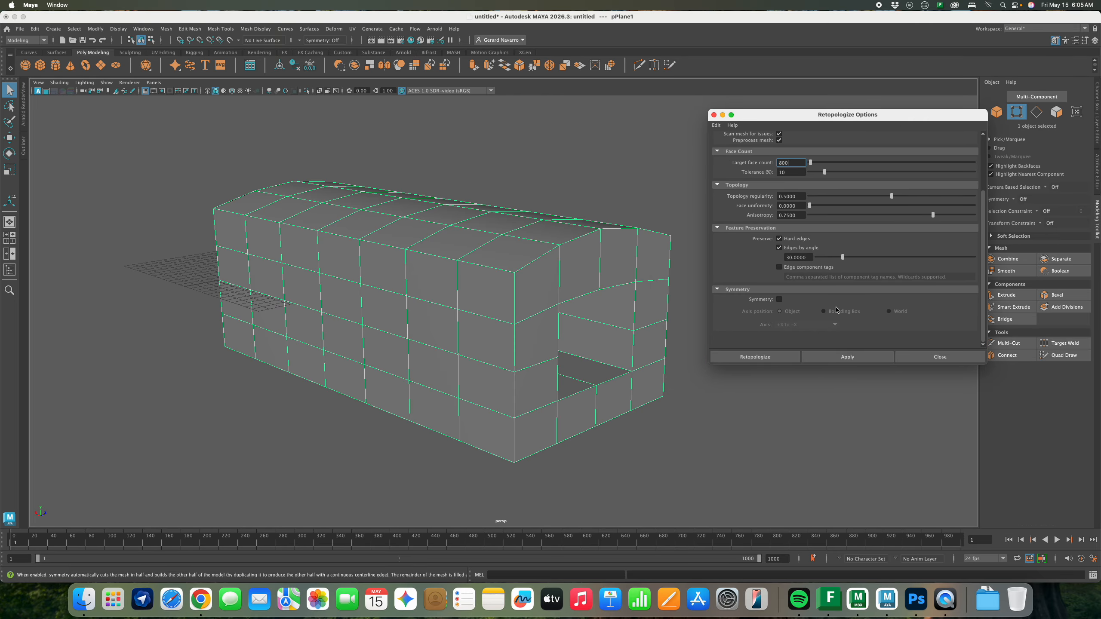
# Run Retopologize despite the warnings to produce the even quad mesh
pyautogui.click(843, 360)
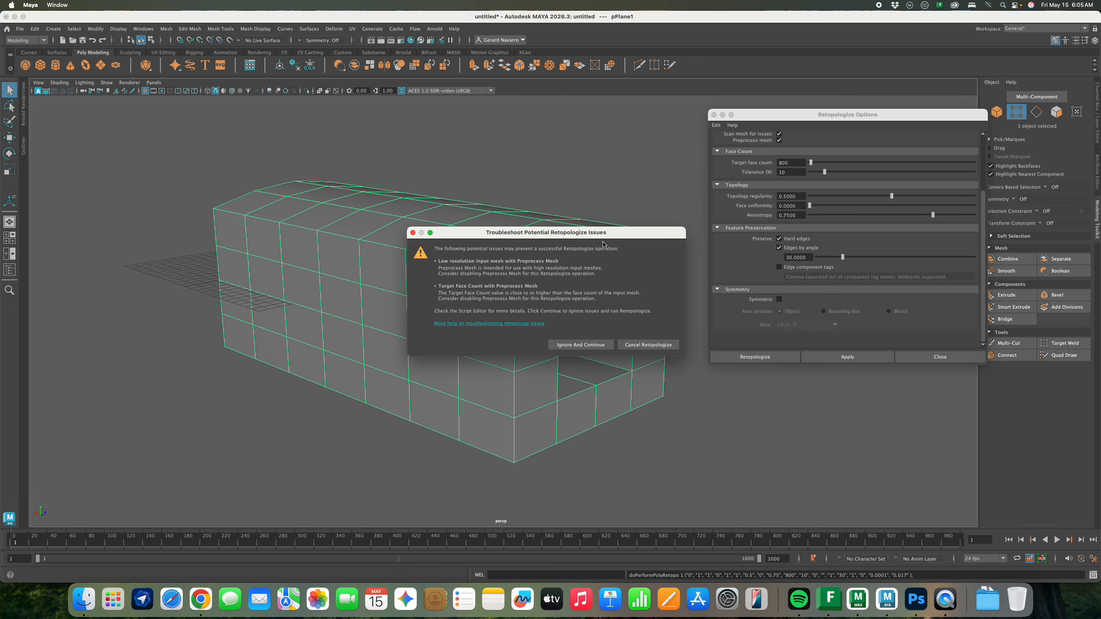
pyautogui.moveTo(604, 237)
pyautogui.mouseDown()
pyautogui.moveTo(593, 365)
pyautogui.moveTo(602, 253)
pyautogui.mouseUp()
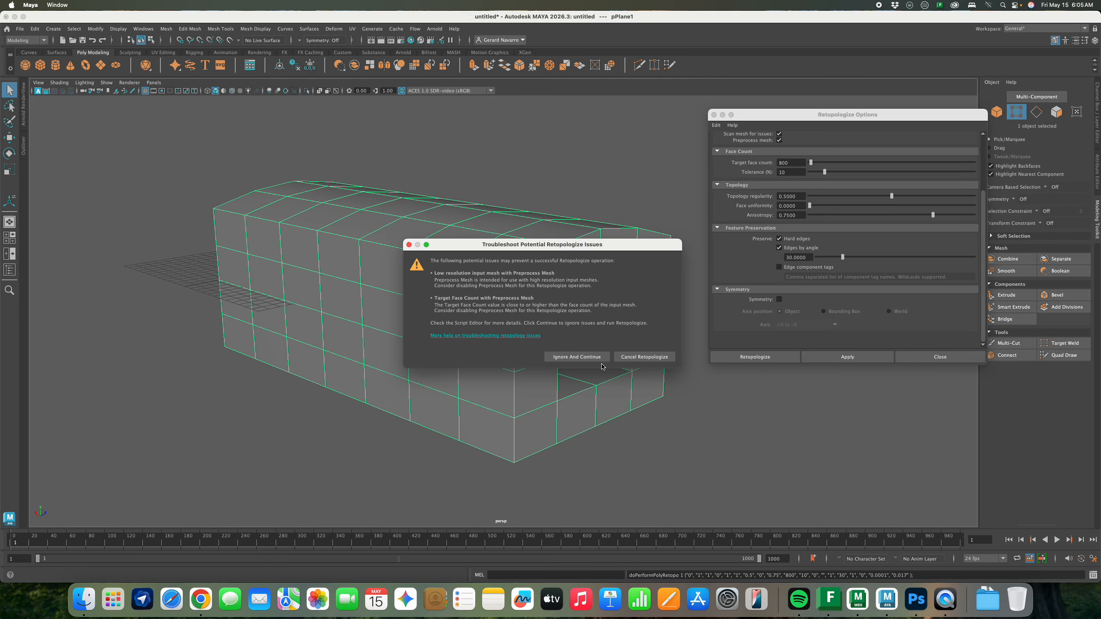
pyautogui.click(576, 357)
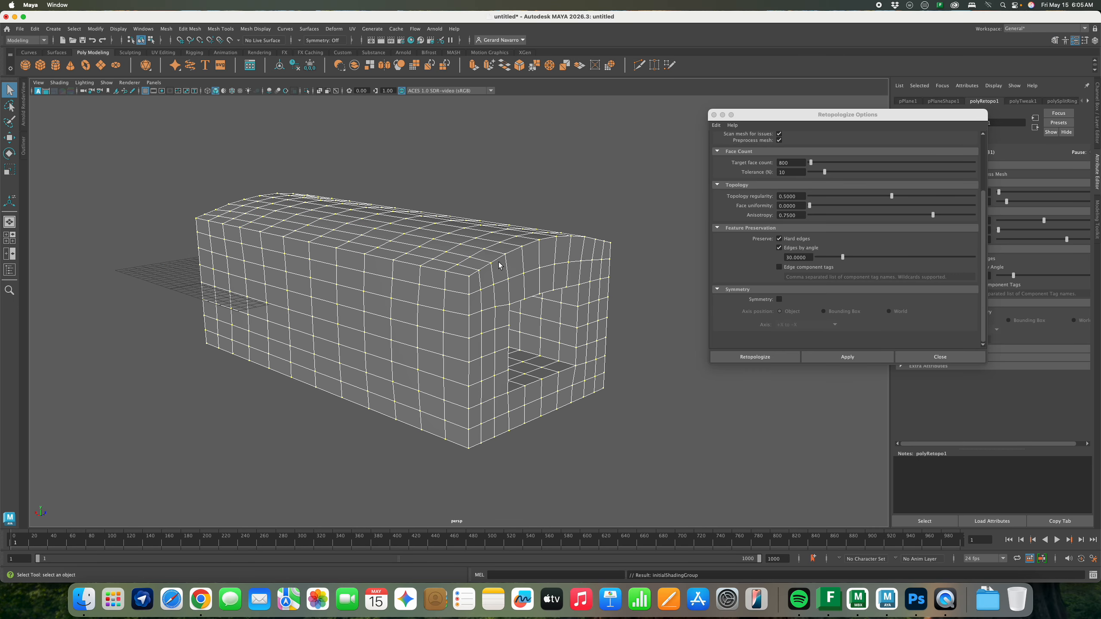
pyautogui.moveTo(499, 263); pyautogui.dragTo(607, 182, button='right')
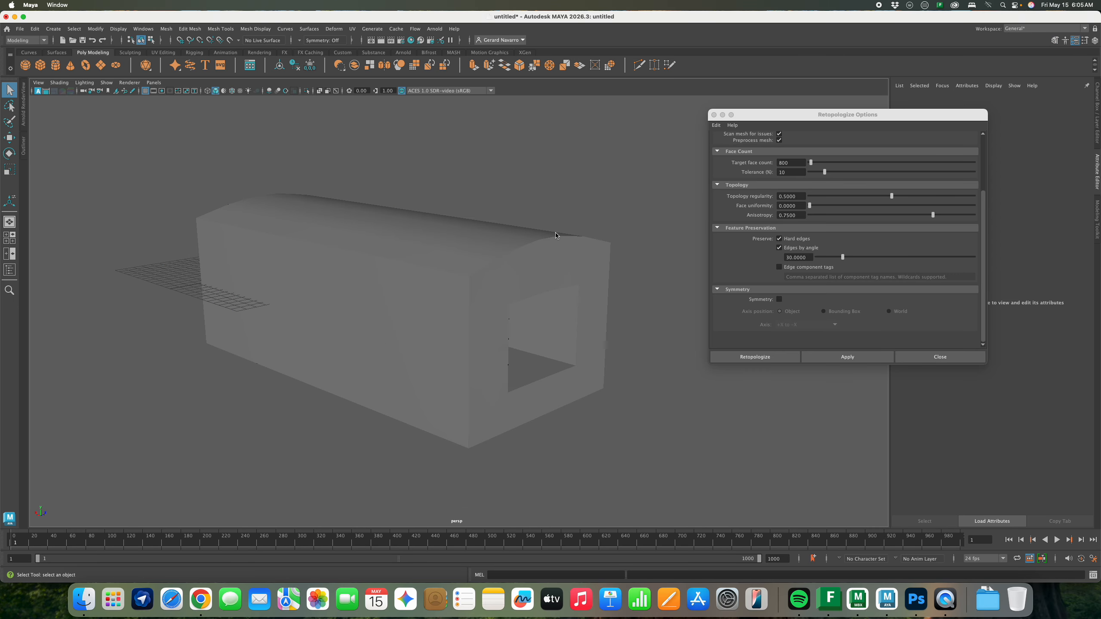
pyautogui.click(511, 272)
pyautogui.moveTo(497, 272)
pyautogui.keyDown('alt'); pyautogui.mouseDown()
pyautogui.moveTo(590, 266)
pyautogui.moveTo(503, 267)
pyautogui.mouseUp(); pyautogui.keyUp('alt')
pyautogui.click(714, 114)
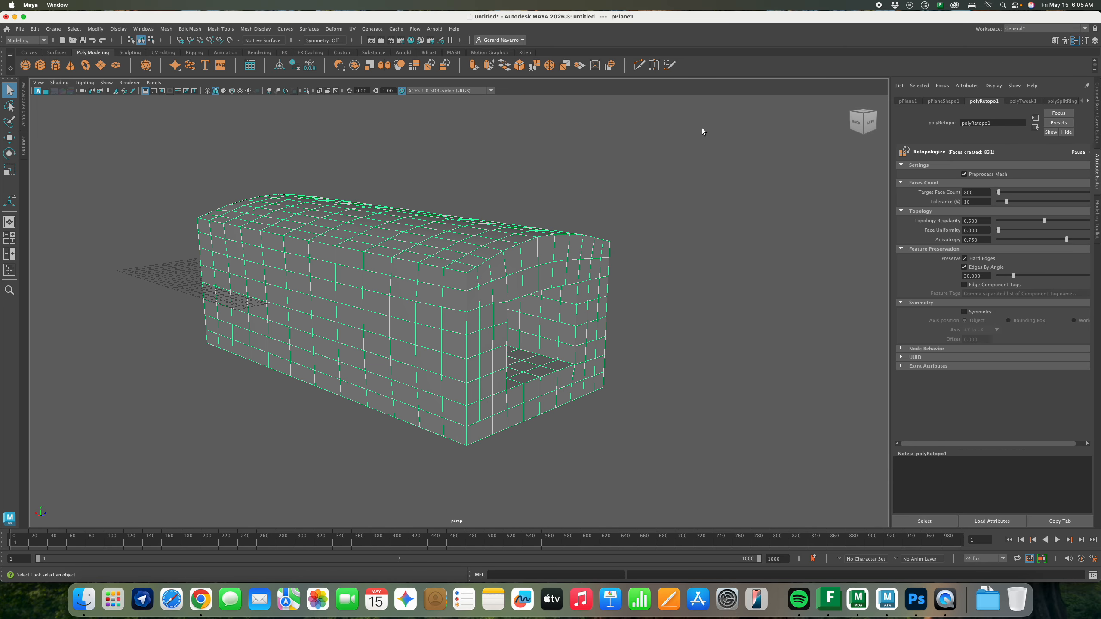
pyautogui.moveTo(589, 245)
pyautogui.keyDown('alt'); pyautogui.mouseDown()
pyautogui.moveTo(575, 246)
pyautogui.moveTo(596, 244)
pyautogui.mouseUp(); pyautogui.keyUp('alt')
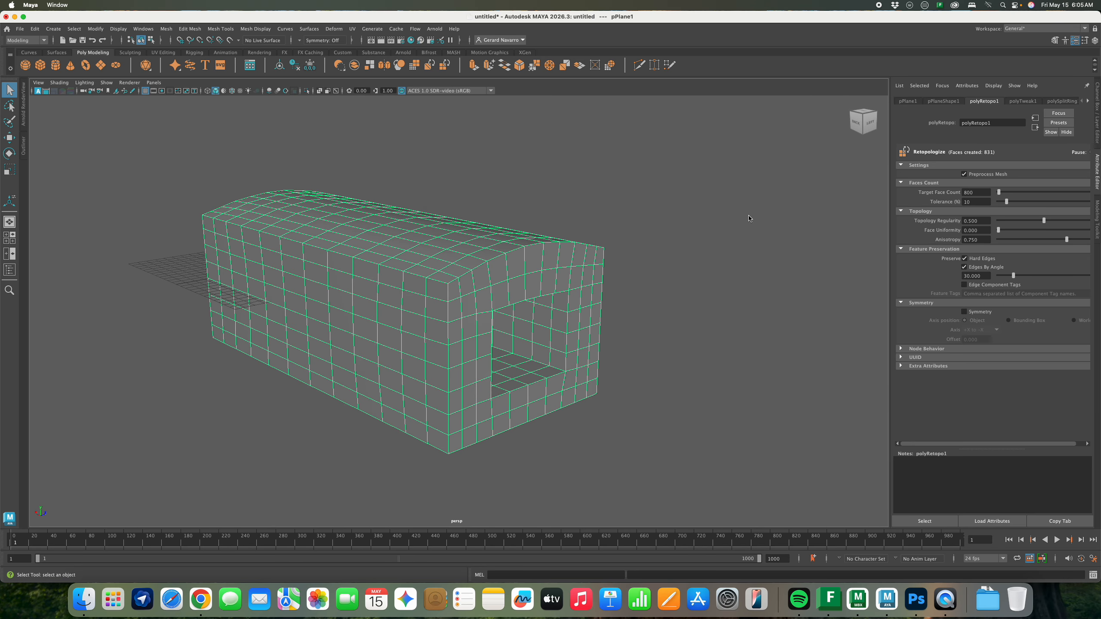
# Preview the retopologized mesh smoothed twice, then undo back to the low-res version
pyautogui.click(1098, 213)
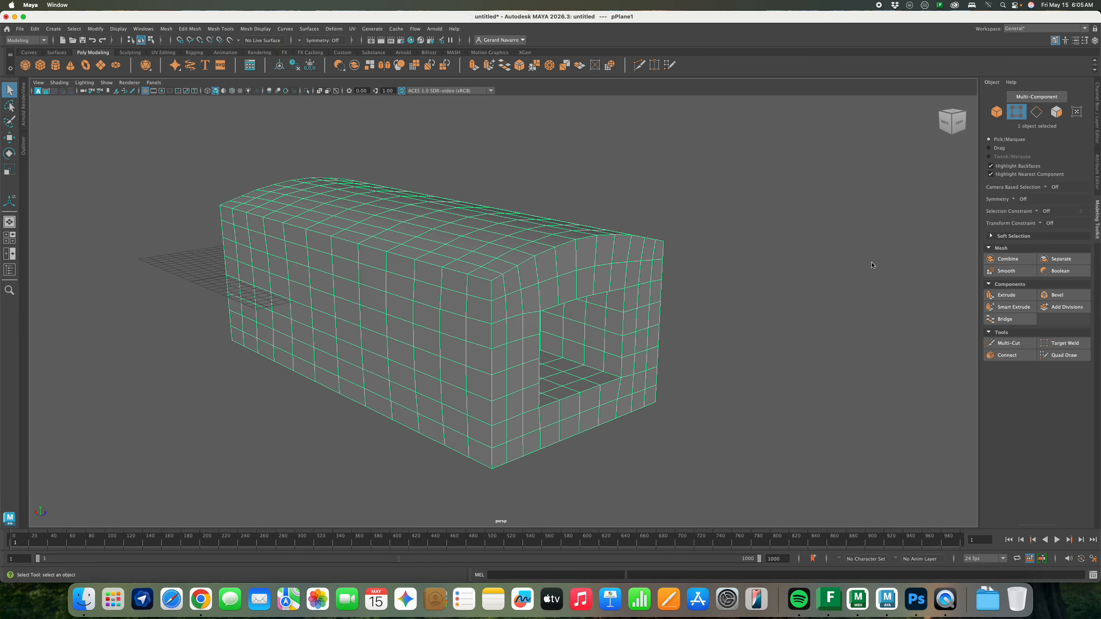
pyautogui.click(1003, 273)
pyautogui.click(1004, 273)
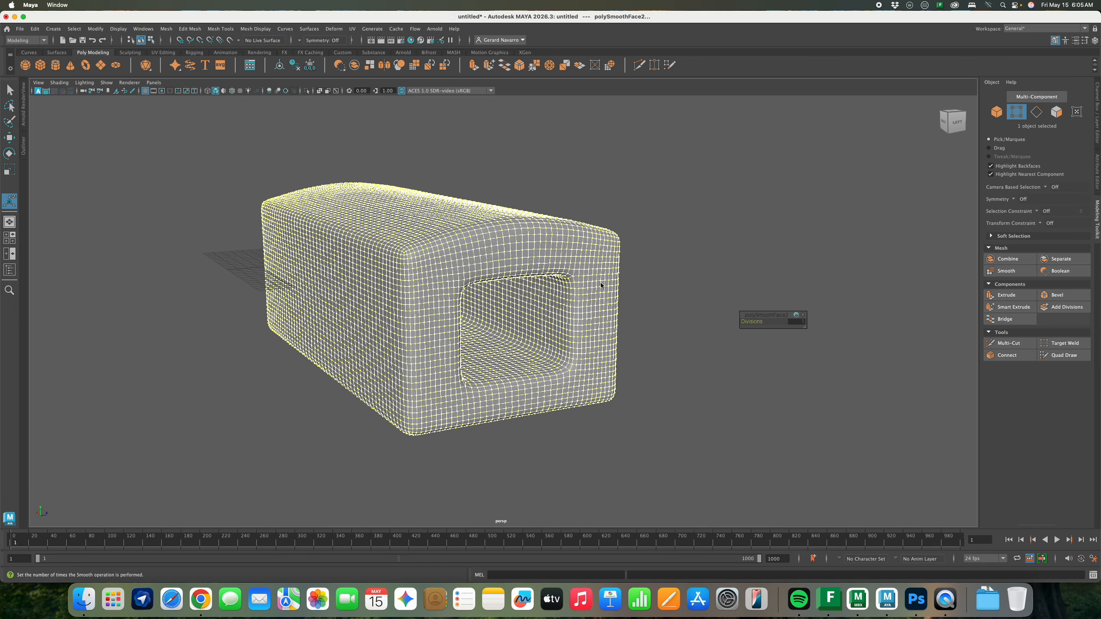
pyautogui.keyDown('alt'); pyautogui.moveTo(501, 320); pyautogui.dragTo(466, 238); pyautogui.keyUp('alt')
pyautogui.press('z')
pyautogui.press('z')
pyautogui.press('z')
pyautogui.press('z')
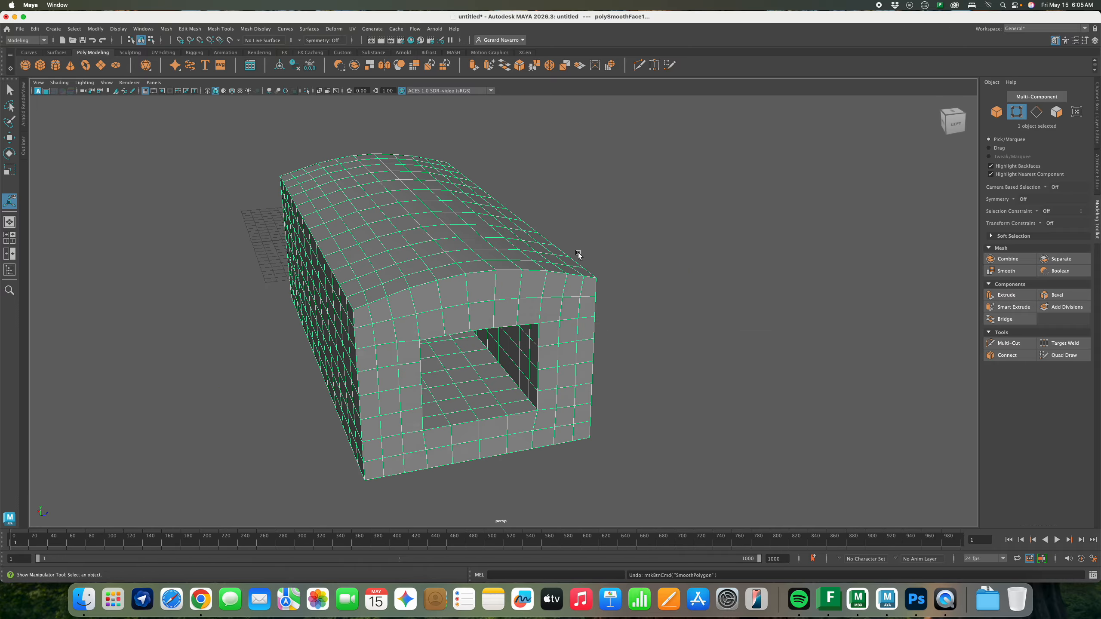
pyautogui.keyDown('alt'); pyautogui.moveTo(525, 282); pyautogui.dragTo(506, 269); pyautogui.keyUp('alt')
pyautogui.keyDown('alt'); pyautogui.moveTo(428, 283); pyautogui.dragTo(492, 284); pyautogui.keyUp('alt')
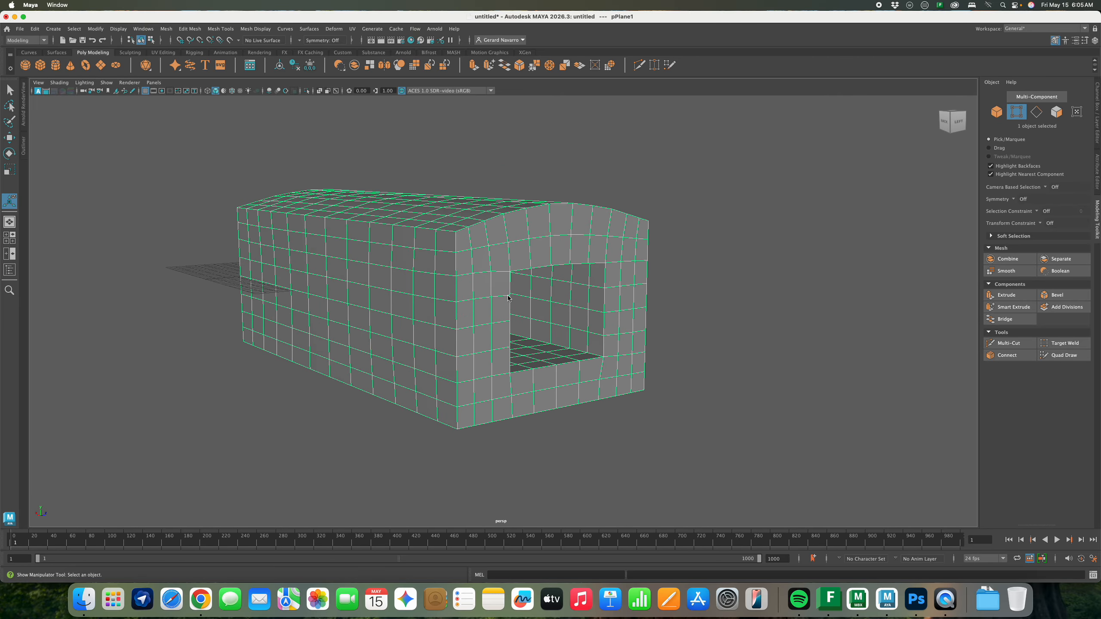
pyautogui.keyDown('alt'); pyautogui.moveTo(518, 277); pyautogui.dragTo(563, 270); pyautogui.keyUp('alt')
pyautogui.press('q')
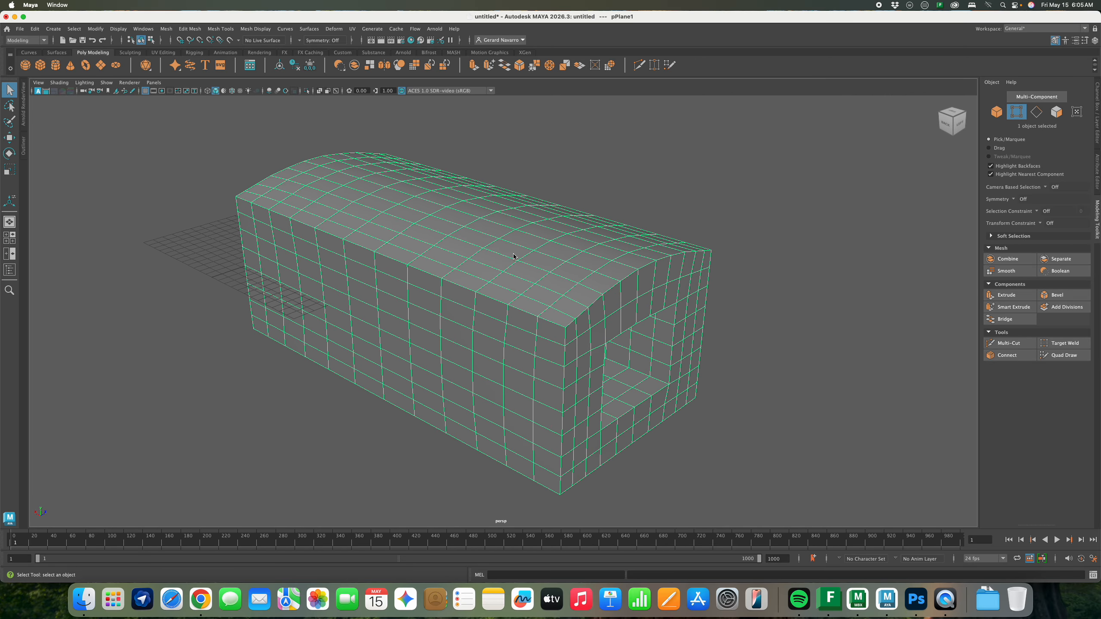
pyautogui.keyDown('ctrl'); pyautogui.moveTo(551, 257); pyautogui.dragTo(699, 173, button='right'); pyautogui.keyUp('ctrl')
# Apply UV > Automatic to the block and open the UV Editor
pyautogui.click(352, 29)
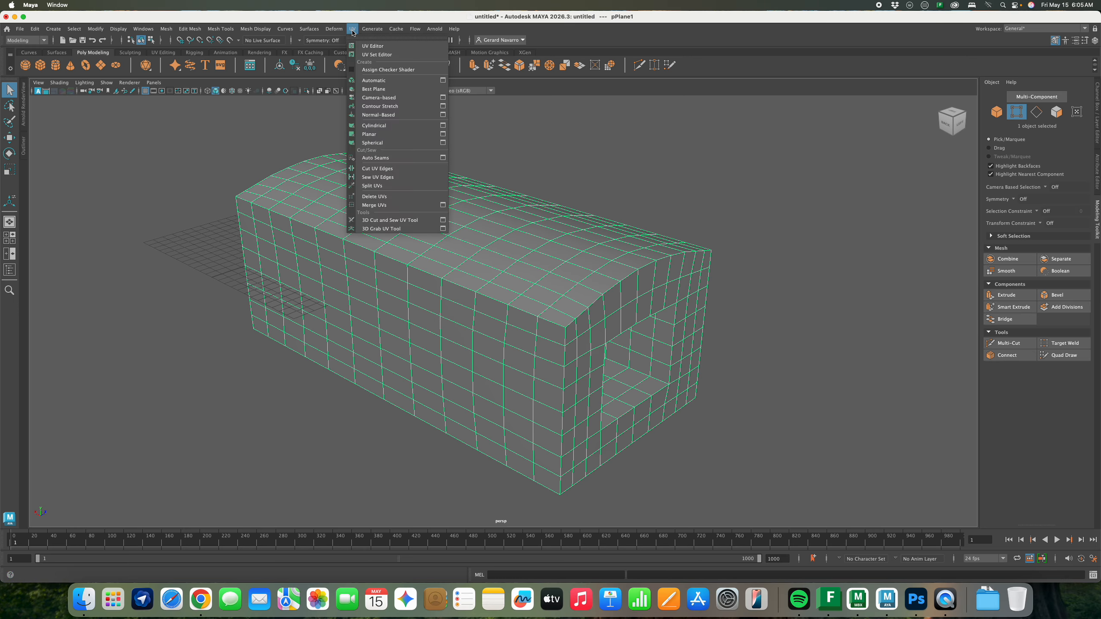
pyautogui.click(395, 81)
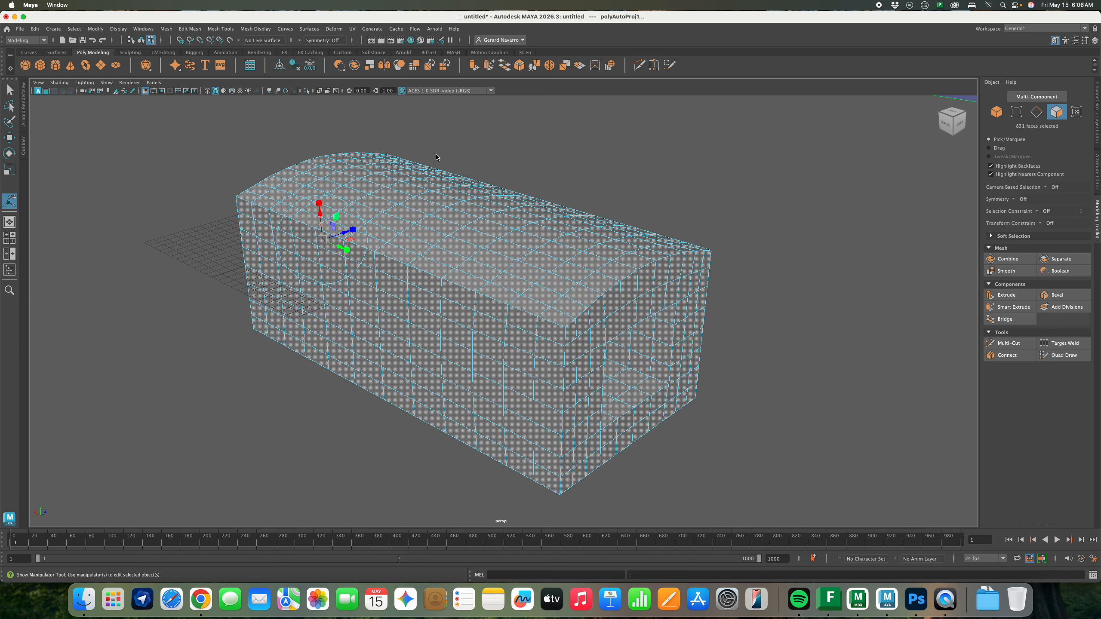
pyautogui.click(358, 28)
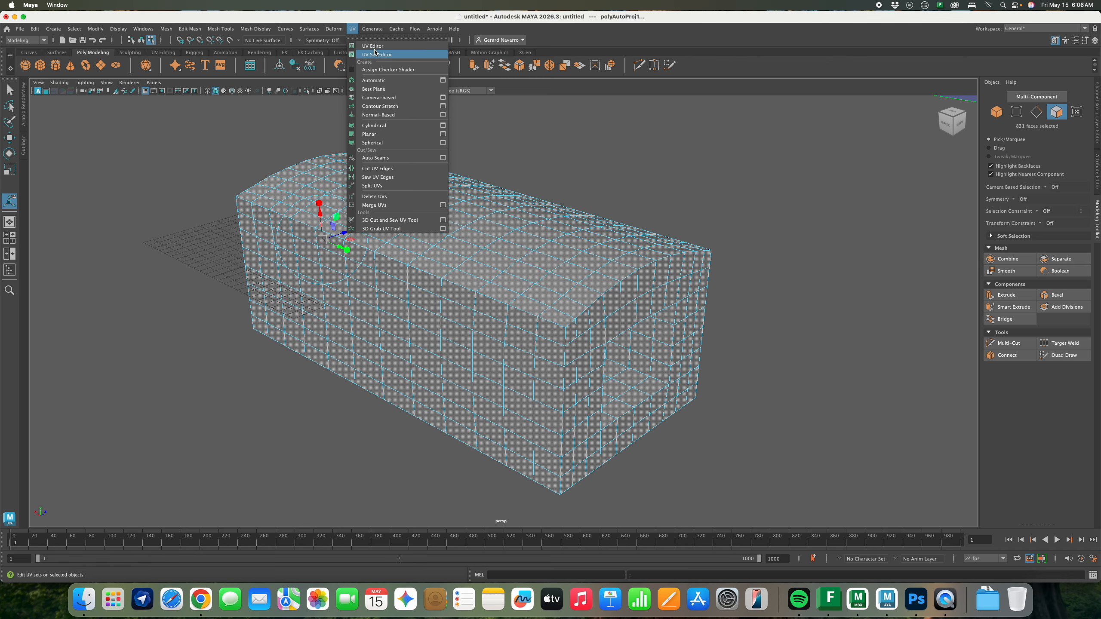
pyautogui.click(373, 46)
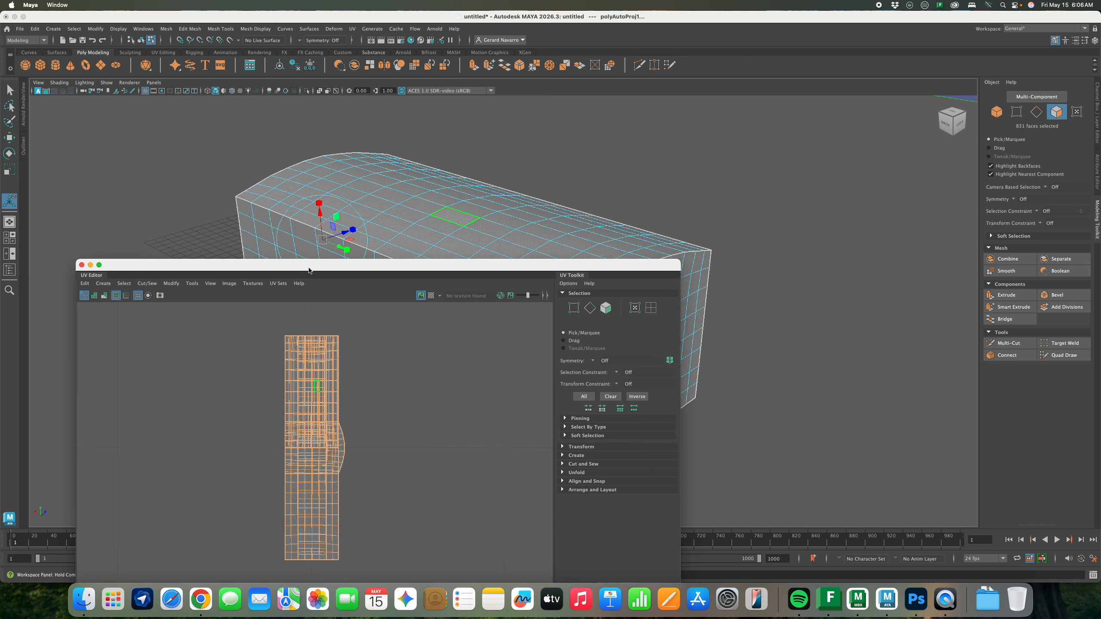
pyautogui.moveTo(309, 271); pyautogui.dragTo(173, 305)
pyautogui.rightClick(468, 210)
pyautogui.click(509, 197)
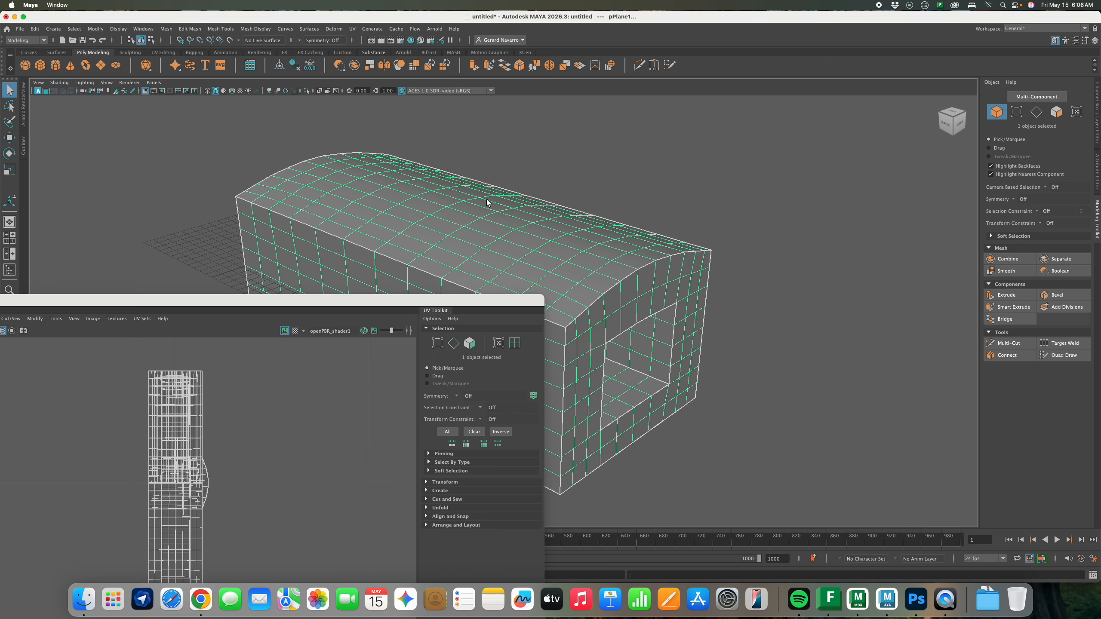
pyautogui.moveTo(339, 301); pyautogui.dragTo(375, 231)
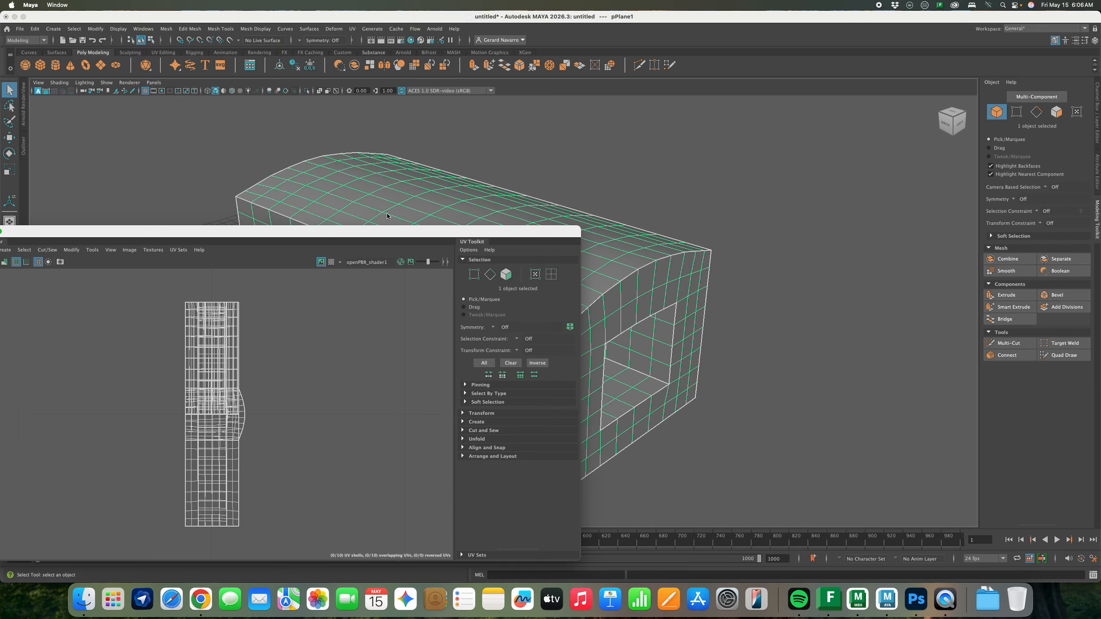
# Reselect the whole mesh in Object Mode and rerun the automatic UV projection
pyautogui.rightClick(392, 156)
pyautogui.moveTo(392, 157); pyautogui.dragTo(451, 140, button='right')
pyautogui.click(462, 137)
pyautogui.click(425, 179)
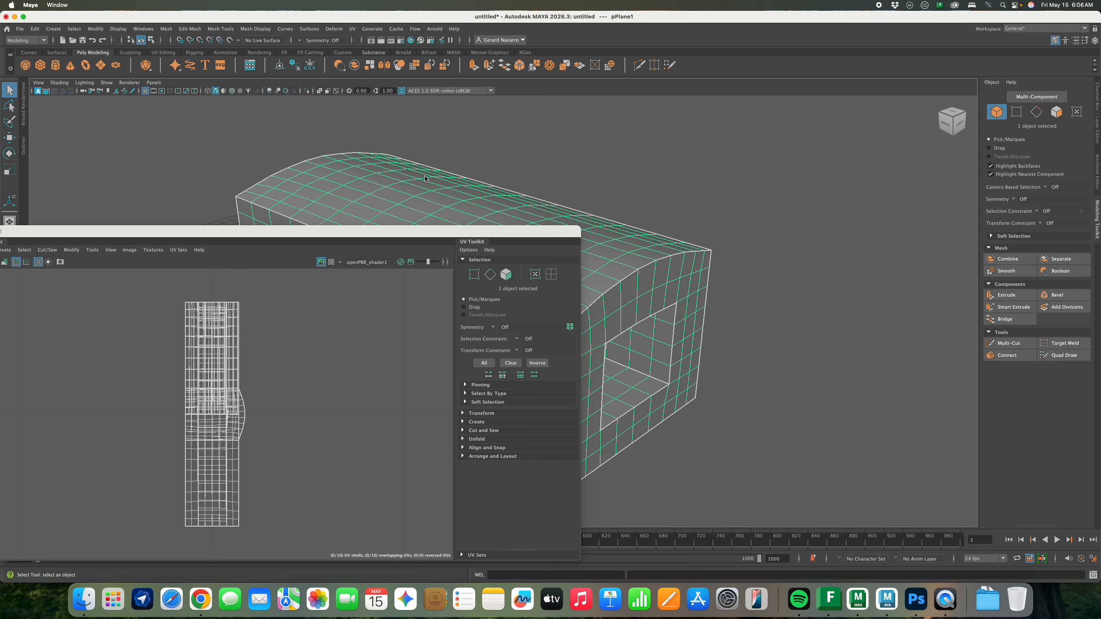
pyautogui.click(357, 31)
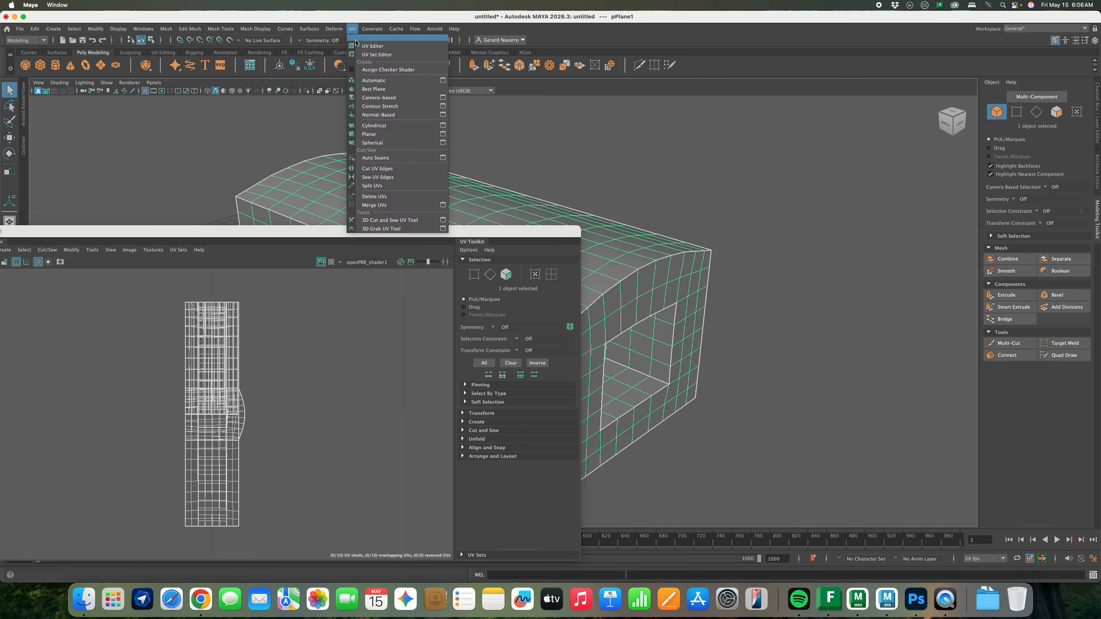
pyautogui.click(366, 81)
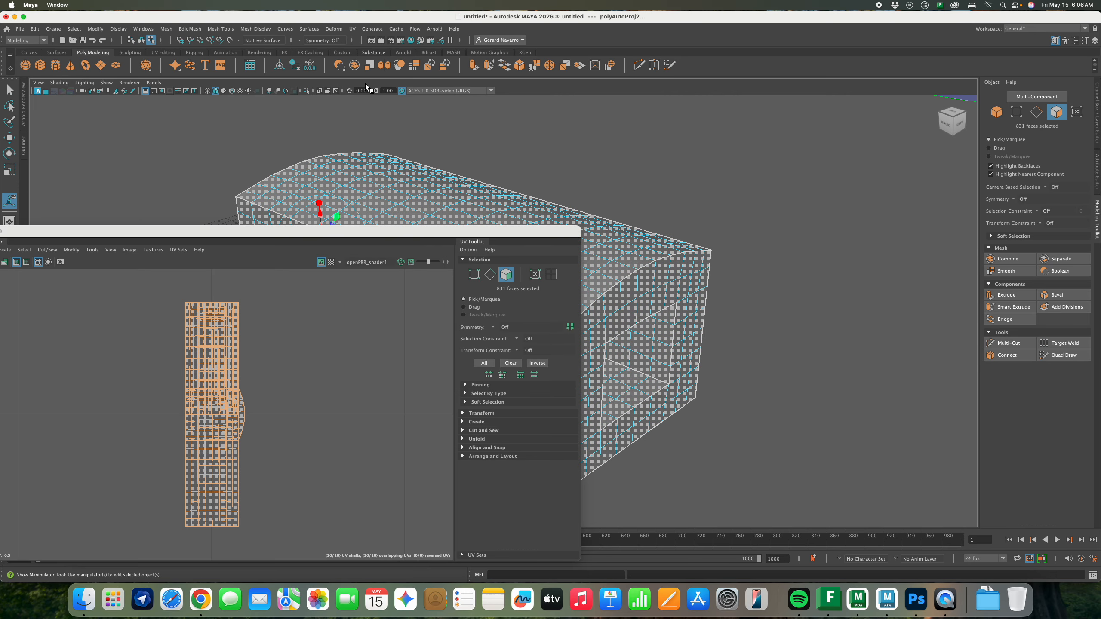
# Reset the Automatic mapping settings and apply with shell layout Into square
pyautogui.click(352, 28)
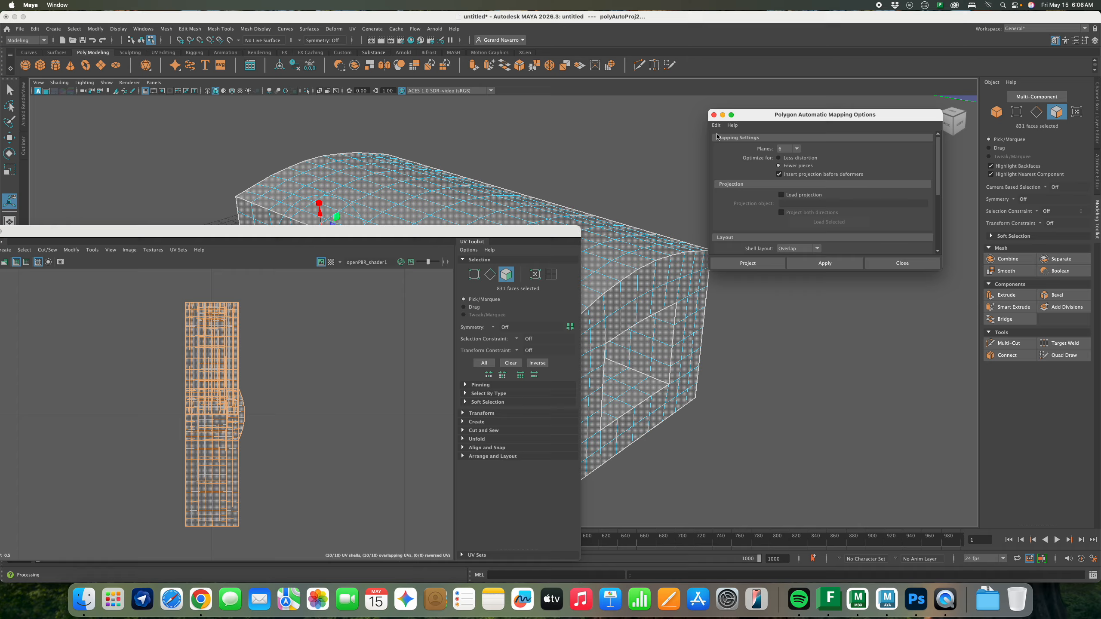
pyautogui.click(716, 125)
pyautogui.click(725, 142)
pyautogui.click(824, 263)
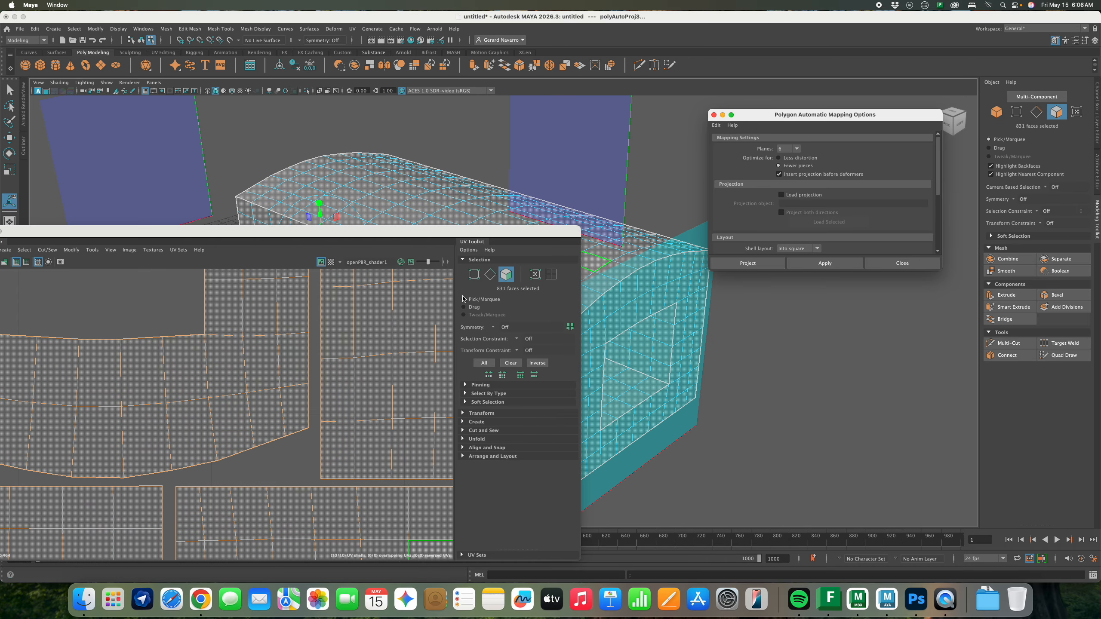
pyautogui.scroll(-4, 624, 329)
pyautogui.moveTo(373, 387)
pyautogui.keyDown('ctrl'); pyautogui.mouseDown(button='right')
pyautogui.moveTo(322, 359)
pyautogui.moveTo(372, 387)
pyautogui.mouseUp(button='right'); pyautogui.keyUp('ctrl')
pyautogui.scroll(-8, 377, 388)
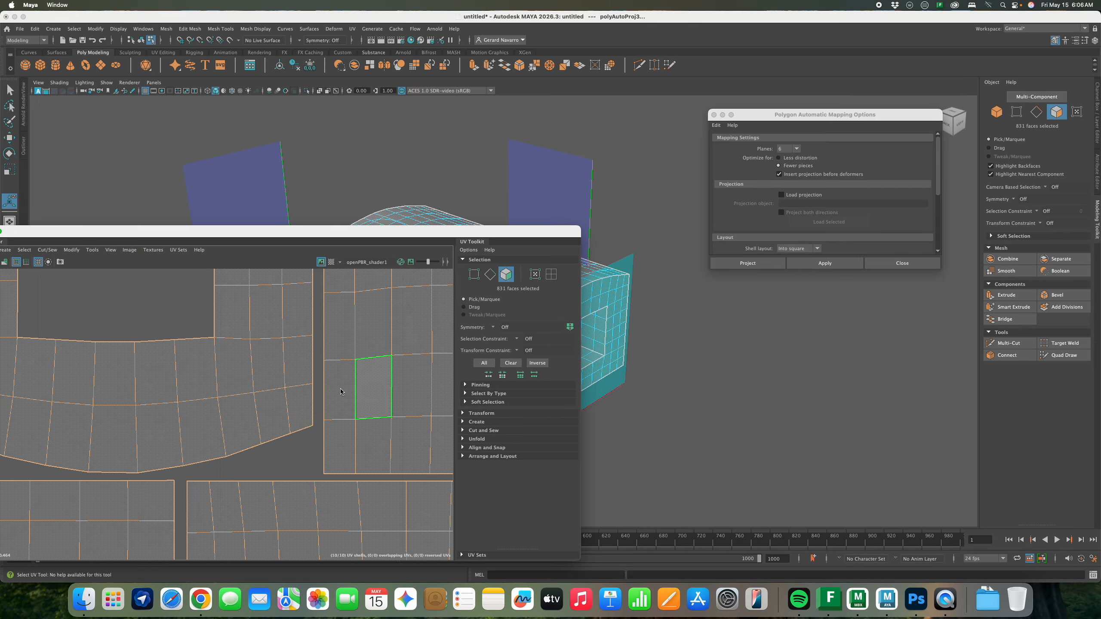
pyautogui.scroll(-4, 394, 381)
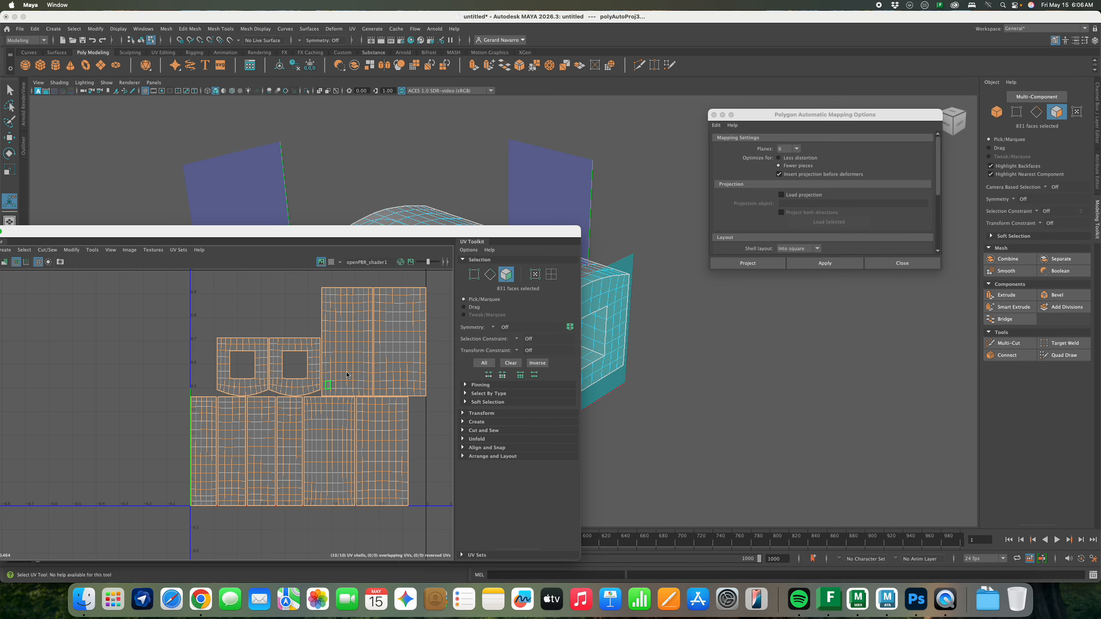
pyautogui.moveTo(608, 281); pyautogui.dragTo(636, 267, button='right')
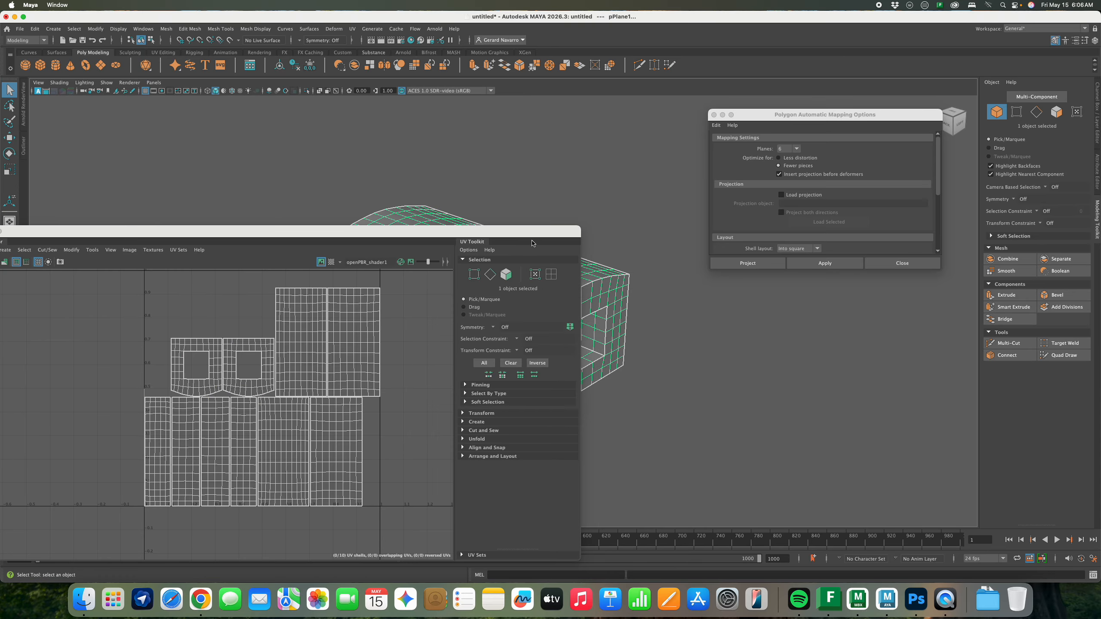
pyautogui.moveTo(533, 235); pyautogui.dragTo(699, 227)
# Close the UV Editor, reselect the block, and use File > Send to Mudbox > Send as New Scene
pyautogui.click(149, 224)
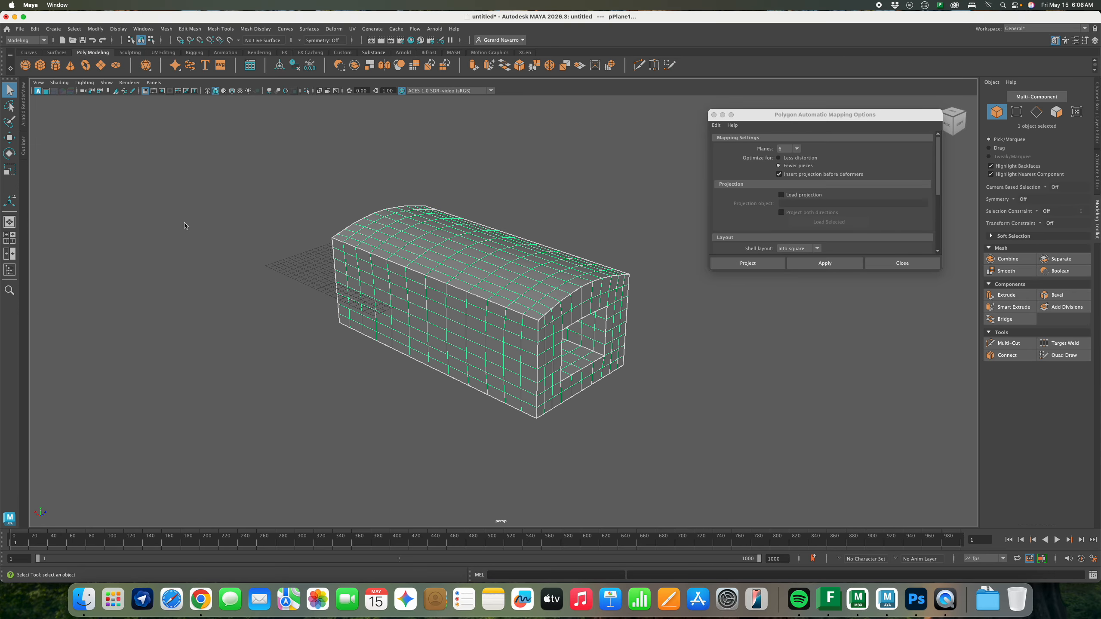
pyautogui.keyDown('alt'); pyautogui.moveTo(528, 256); pyautogui.dragTo(522, 261); pyautogui.keyUp('alt')
pyautogui.moveTo(521, 261); pyautogui.dragTo(590, 212, button='right')
pyautogui.click(590, 214)
pyautogui.click(512, 247)
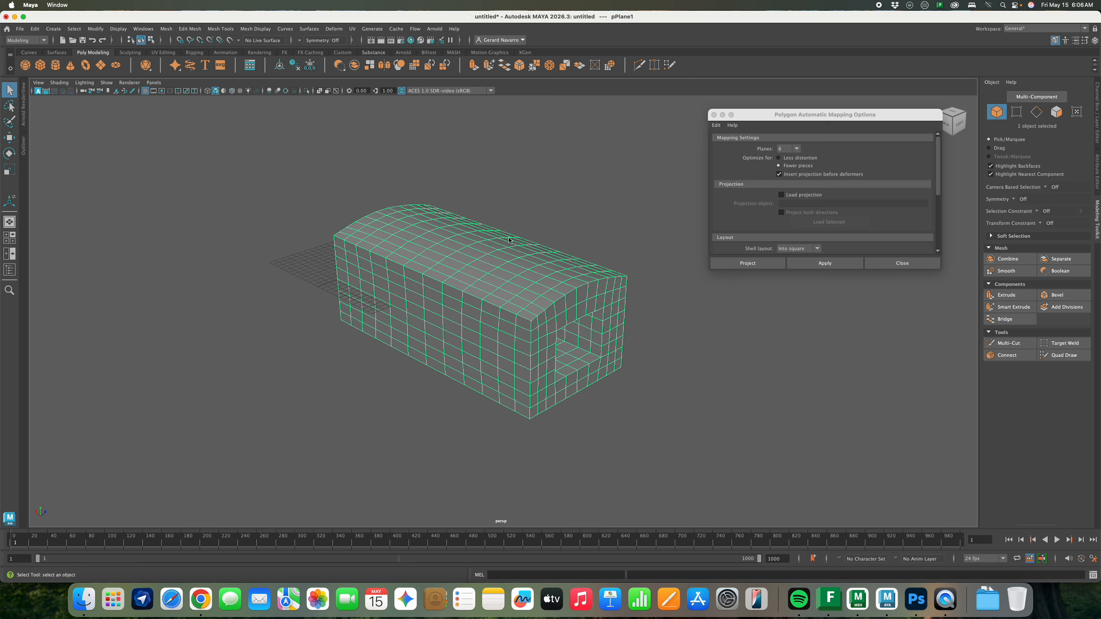
pyautogui.click(22, 29)
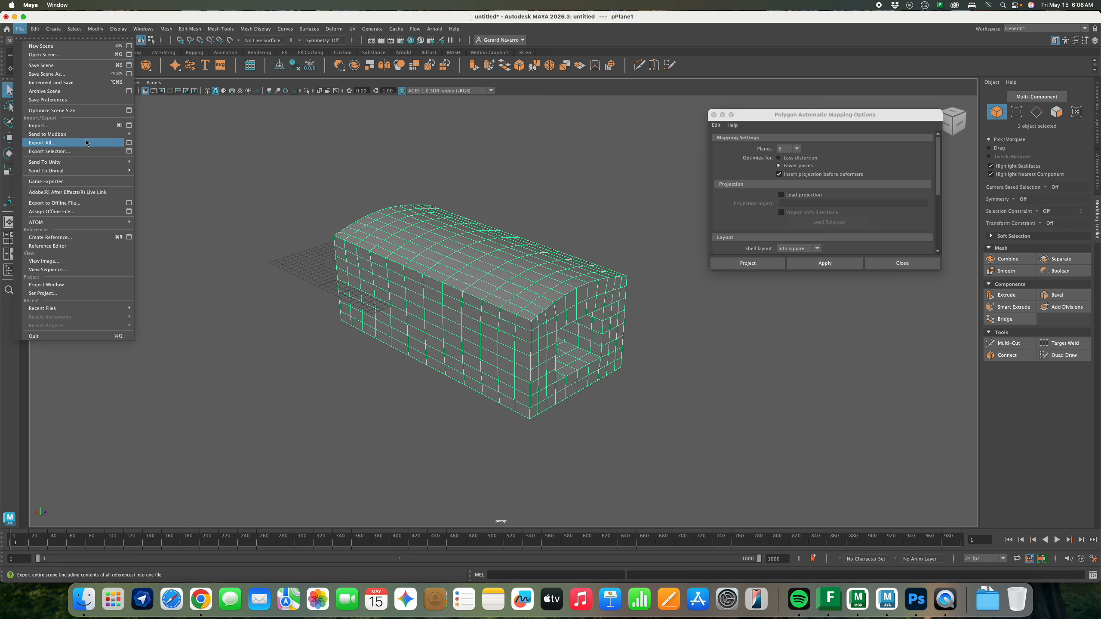
pyautogui.moveTo(85, 137)
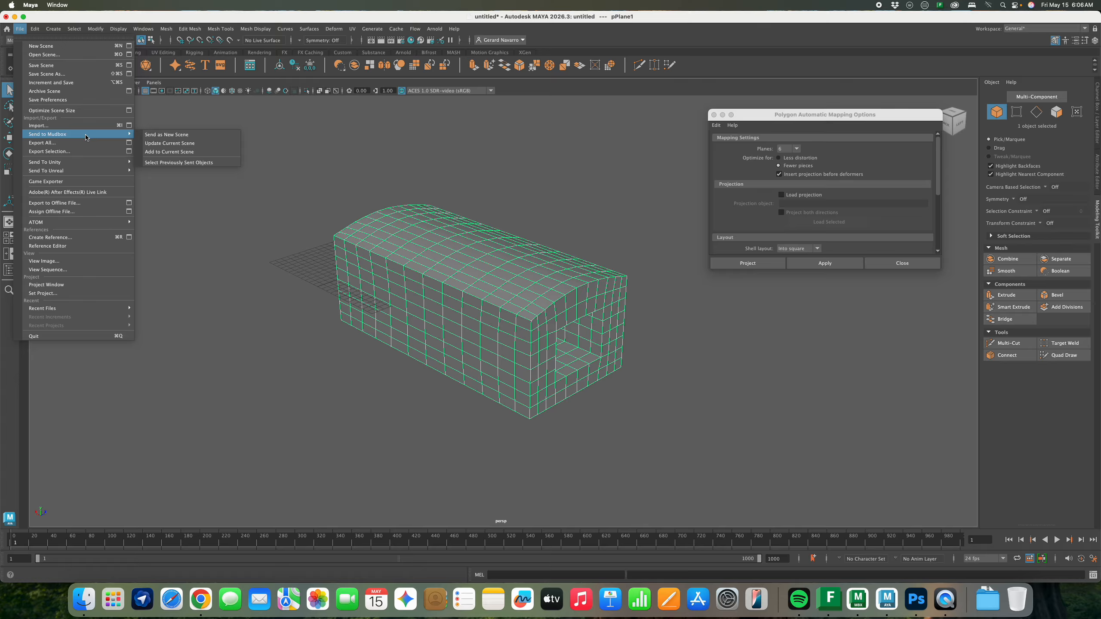
pyautogui.click(195, 138)
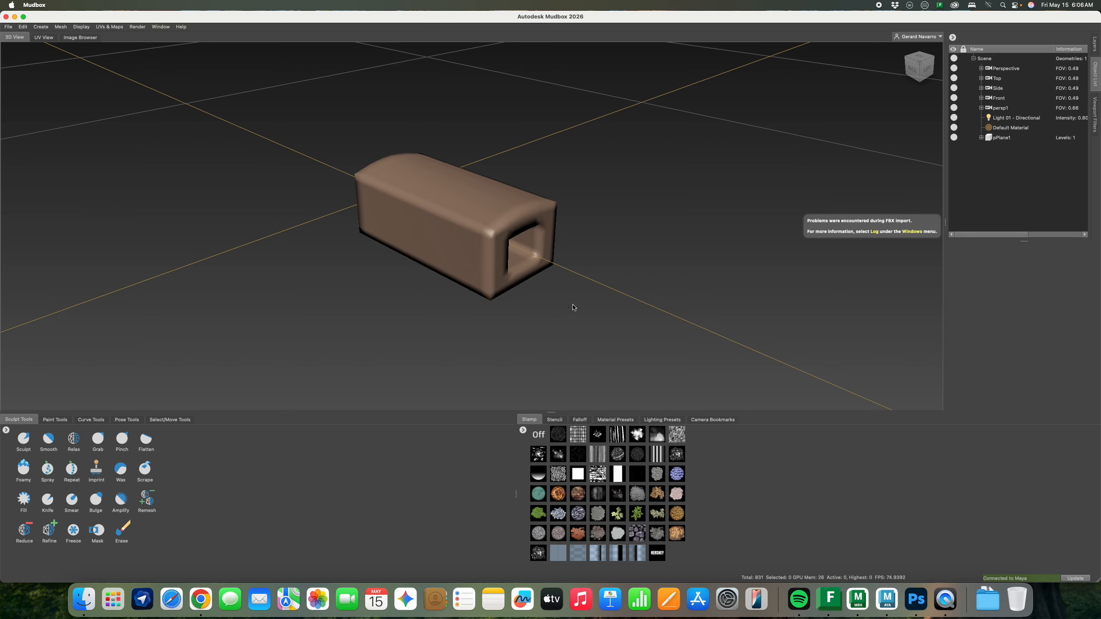
# Subdivide pPlane1 twice with Shift+D to level 2 (13,296 polygons), then switch to the browser
pyautogui.keyDown('alt'); pyautogui.moveTo(573, 307); pyautogui.dragTo(608, 225); pyautogui.keyUp('alt')
pyautogui.hotkey('shift', 'd')
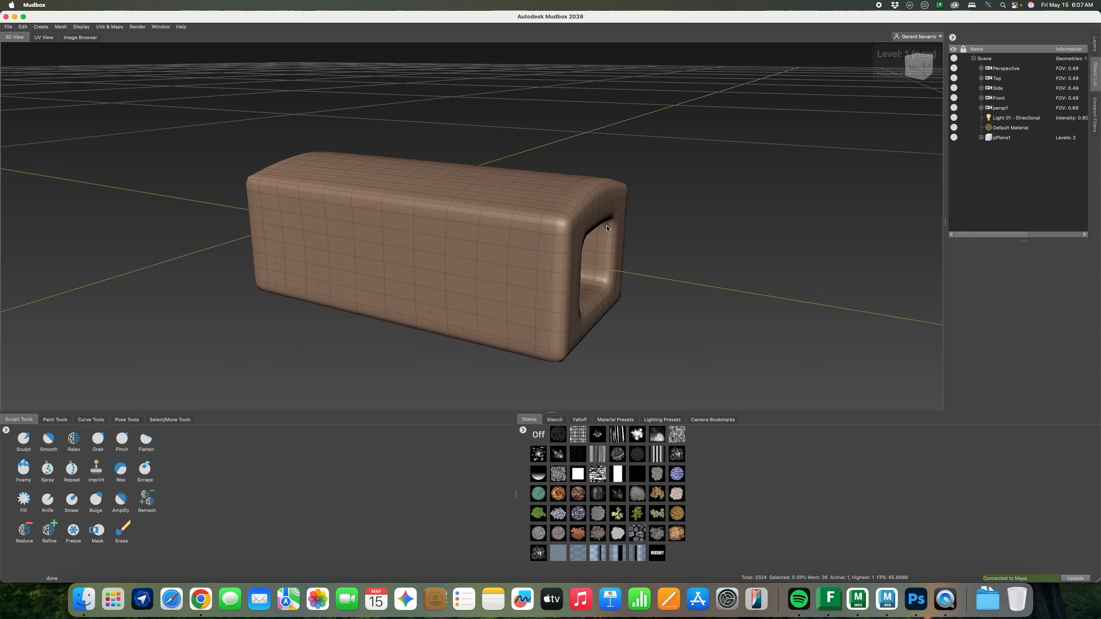
pyautogui.hotkey('shift', 'd')
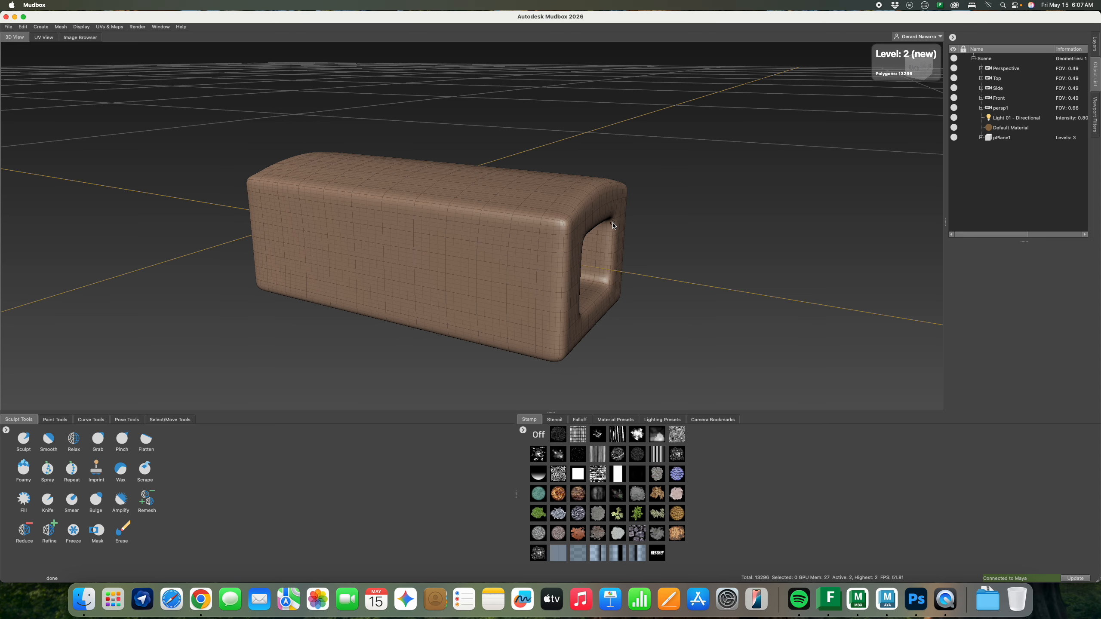
pyautogui.keyDown('alt'); pyautogui.moveTo(628, 226); pyautogui.dragTo(592, 237); pyautogui.keyUp('alt')
pyautogui.press('super+Tab')
pyautogui.press('super+Tab')
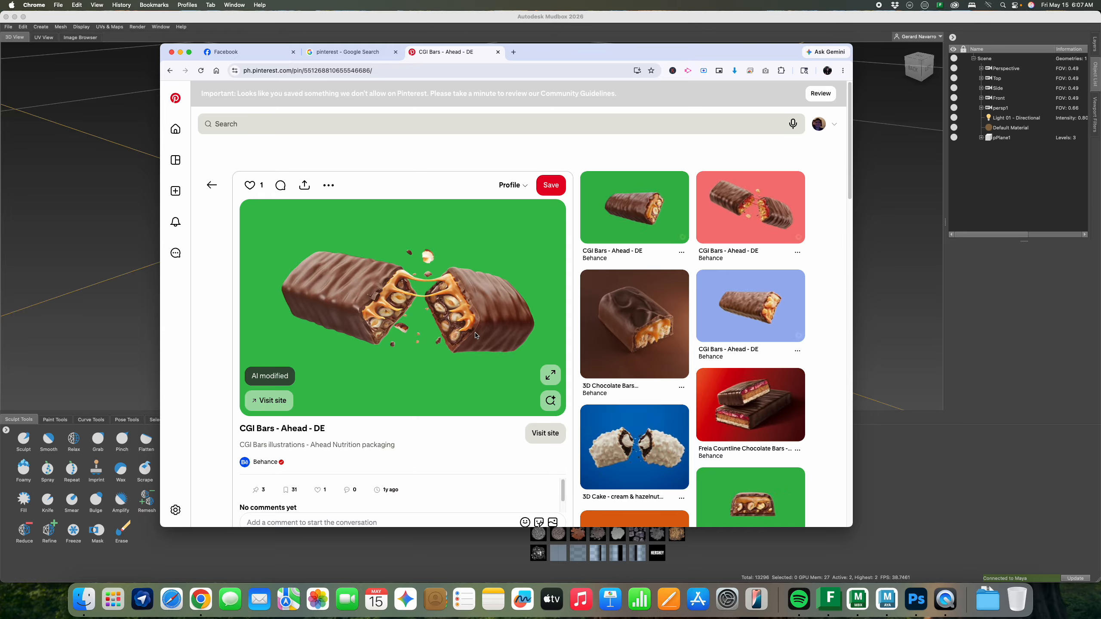
pyautogui.press('super+Tab')
pyautogui.moveTo(636, 187)
pyautogui.keyDown('alt'); pyautogui.mouseDown()
pyautogui.moveTo(654, 188)
pyautogui.moveTo(563, 260)
pyautogui.moveTo(477, 304)
pyautogui.mouseUp(); pyautogui.keyUp('alt')
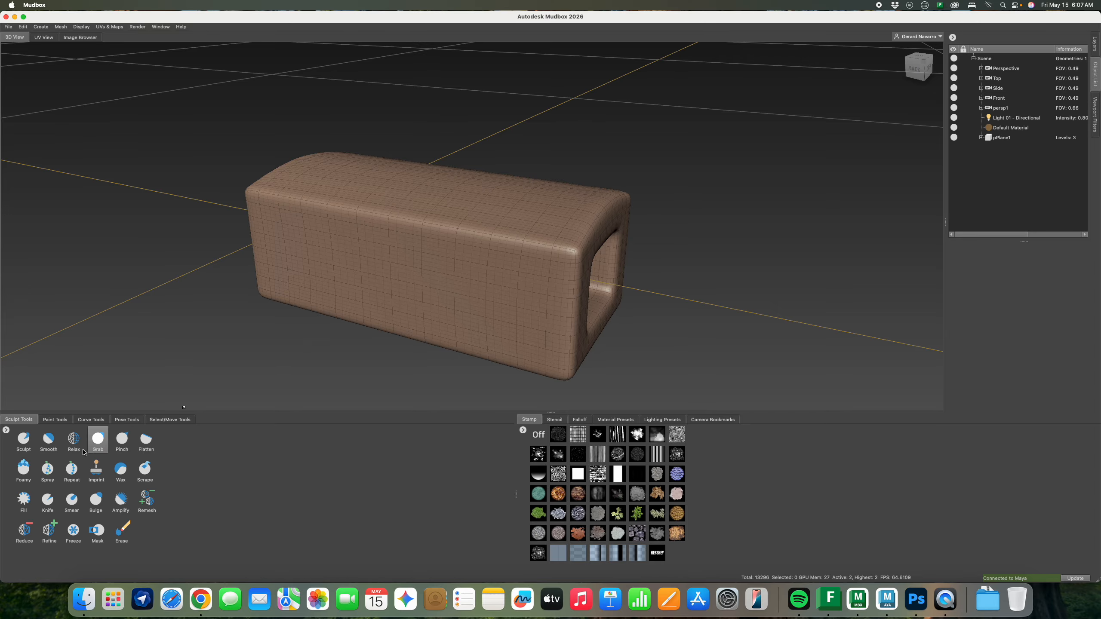
# Pick the basic sculpt brush, enlarge it, and stamp trial dents on the block's top
pyautogui.click(24, 439)
pyautogui.keyDown('alt'); pyautogui.moveTo(555, 167); pyautogui.dragTo(547, 185); pyautogui.keyUp('alt')
pyautogui.keyDown('alt'); pyautogui.moveTo(547, 184); pyautogui.dragTo(603, 355, button='right'); pyautogui.keyUp('alt')
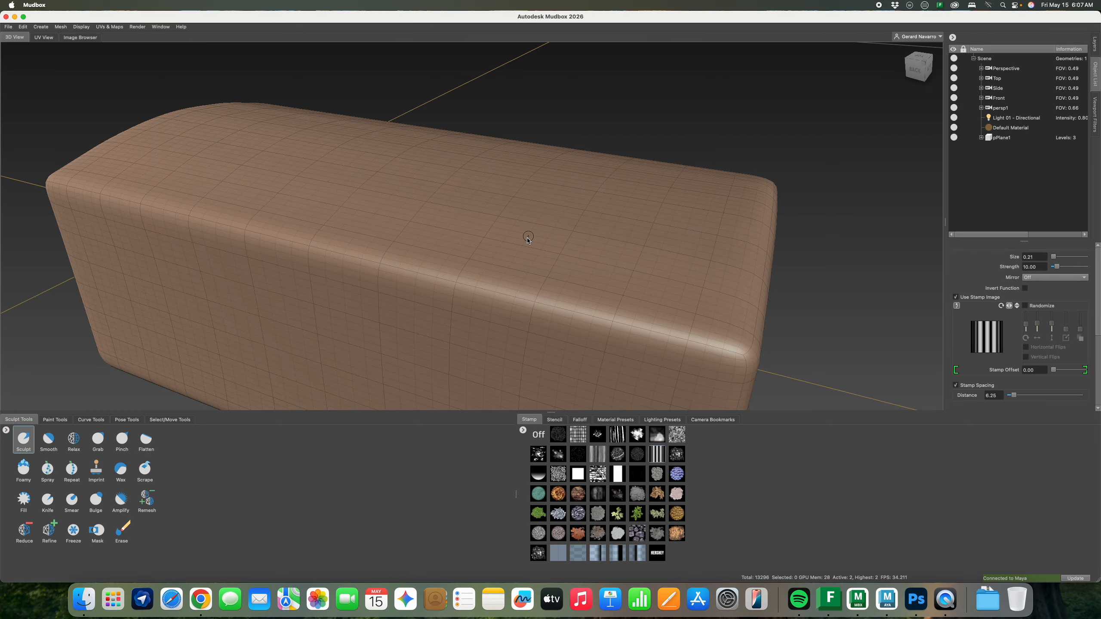
pyautogui.keyDown('alt'); pyautogui.moveTo(528, 240); pyautogui.dragTo(485, 240); pyautogui.keyUp('alt')
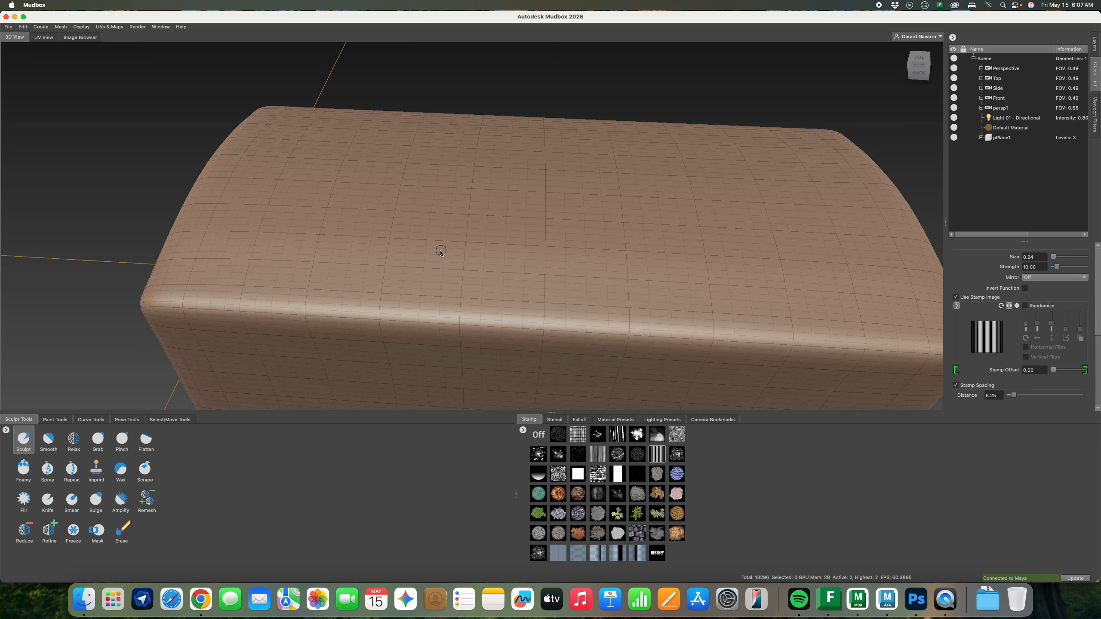
pyautogui.press(']')
pyautogui.press(']')
pyautogui.press(']')
pyautogui.moveTo(400, 255)
pyautogui.keyDown('alt'); pyautogui.mouseDown()
pyautogui.moveTo(464, 255)
pyautogui.moveTo(374, 228)
pyautogui.moveTo(418, 238)
pyautogui.moveTo(388, 216)
pyautogui.moveTo(466, 272)
pyautogui.mouseUp(); pyautogui.keyUp('alt')
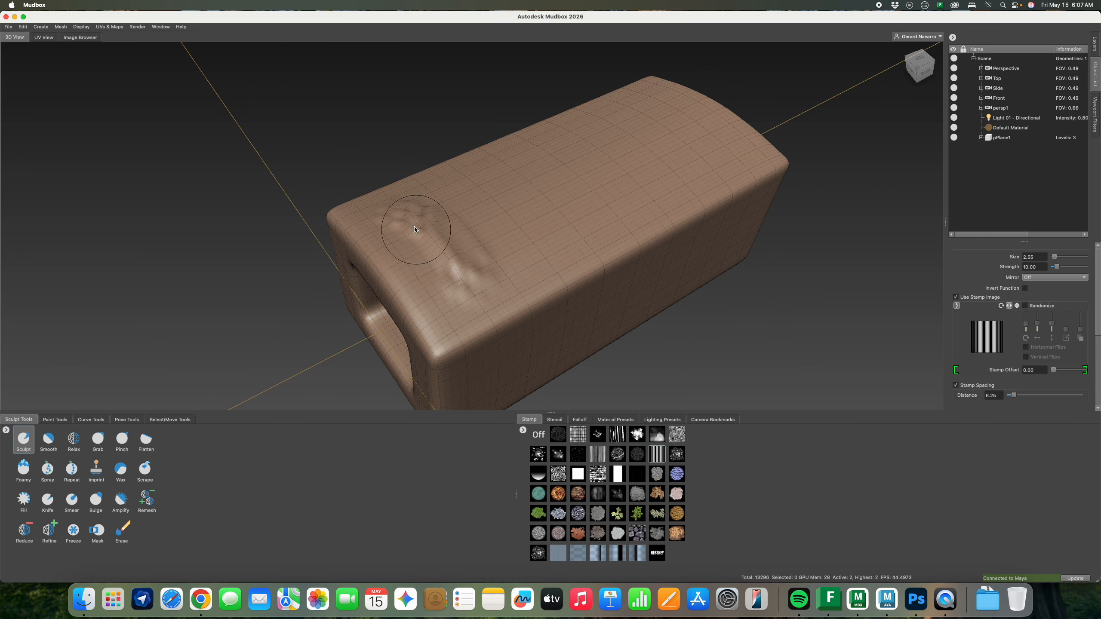
pyautogui.keyDown('alt'); pyautogui.moveTo(406, 220); pyautogui.dragTo(567, 248); pyautogui.keyUp('alt')
pyautogui.moveTo(498, 213)
pyautogui.keyDown('alt'); pyautogui.mouseDown()
pyautogui.moveTo(518, 212)
pyautogui.moveTo(480, 209)
pyautogui.moveTo(487, 196)
pyautogui.mouseUp(); pyautogui.keyUp('alt')
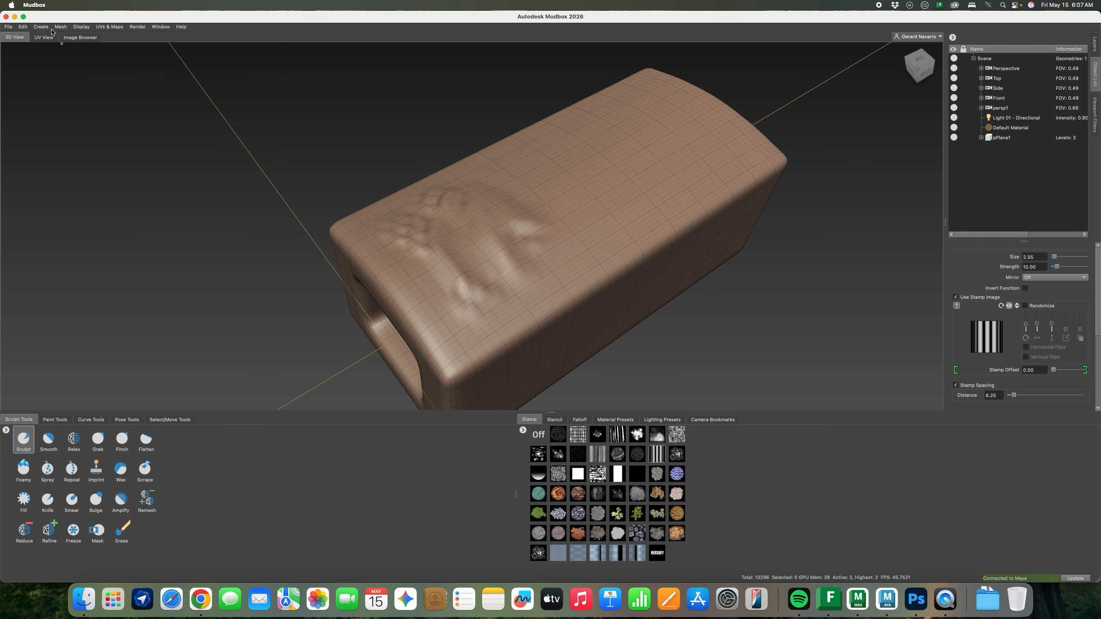
# Undo the three trial sculpt strokes with Edit > Undo
pyautogui.click(22, 28)
pyautogui.click(27, 37)
pyautogui.click(22, 28)
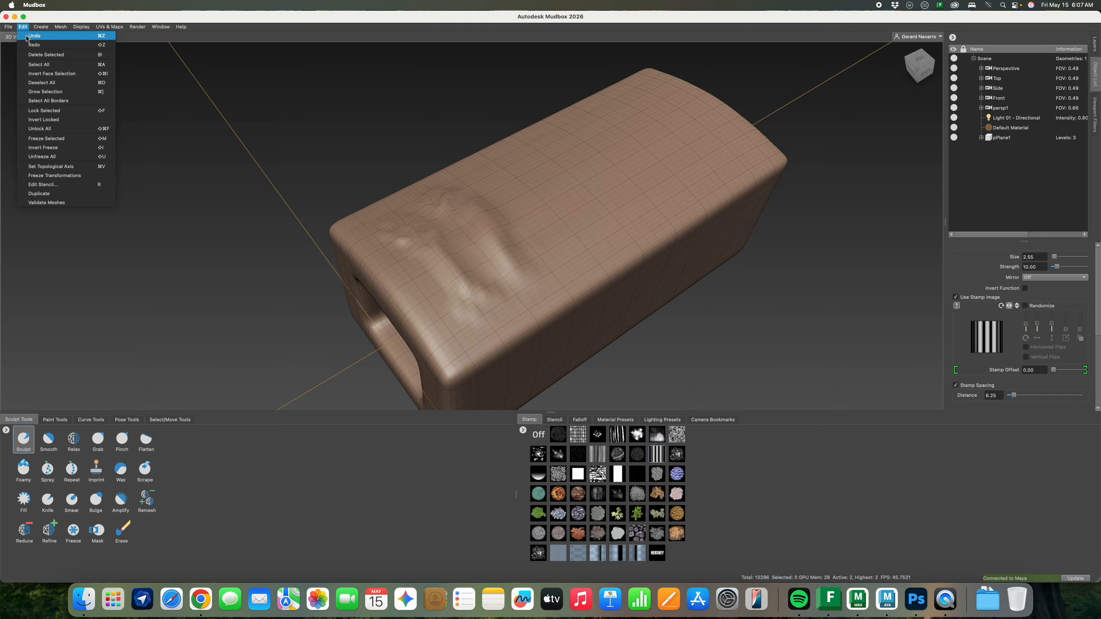
pyautogui.click(27, 36)
pyautogui.click(21, 28)
pyautogui.click(27, 36)
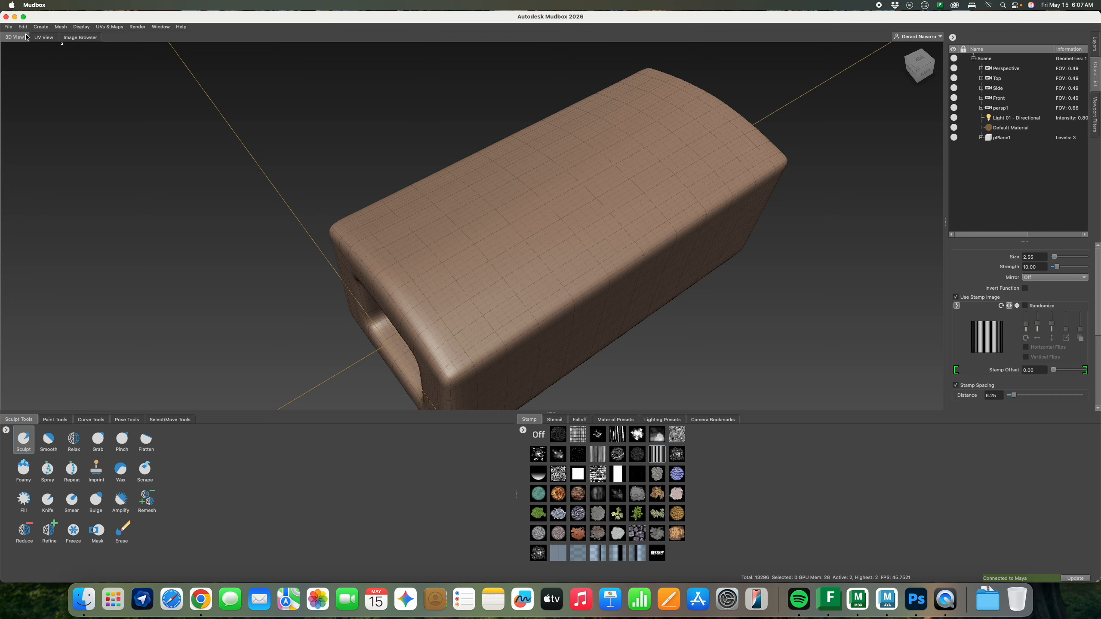
# Step the block down to level 1 and subdivide it twice with Shift+D
pyautogui.press('super+z')
pyautogui.keyDown('alt'); pyautogui.moveTo(537, 235); pyautogui.dragTo(469, 222); pyautogui.keyUp('alt')
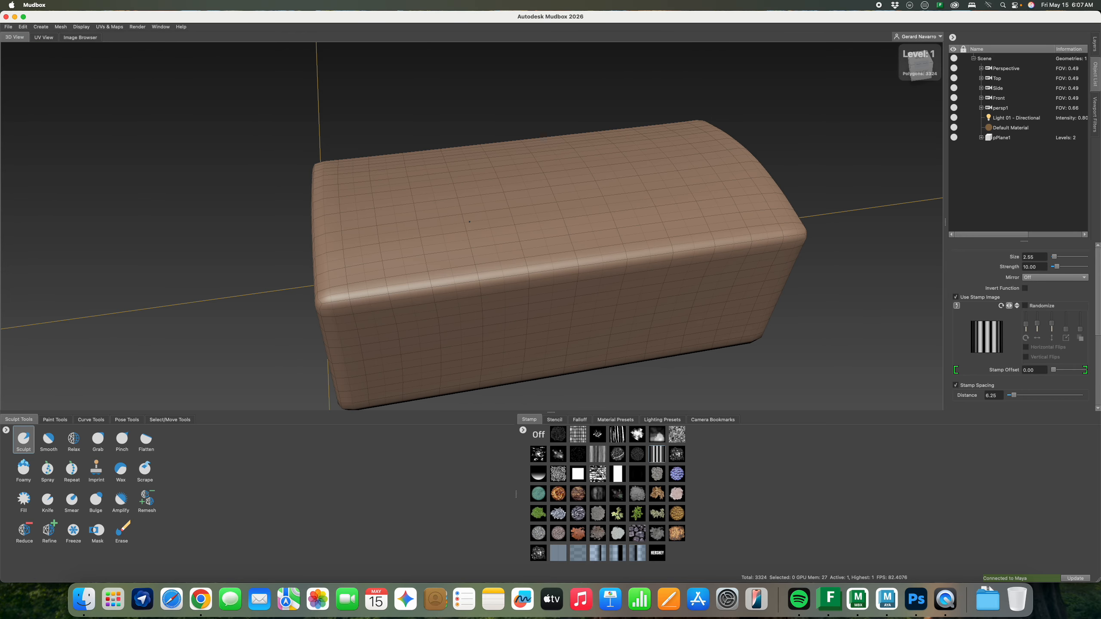
pyautogui.hotkey('shift', 'd')
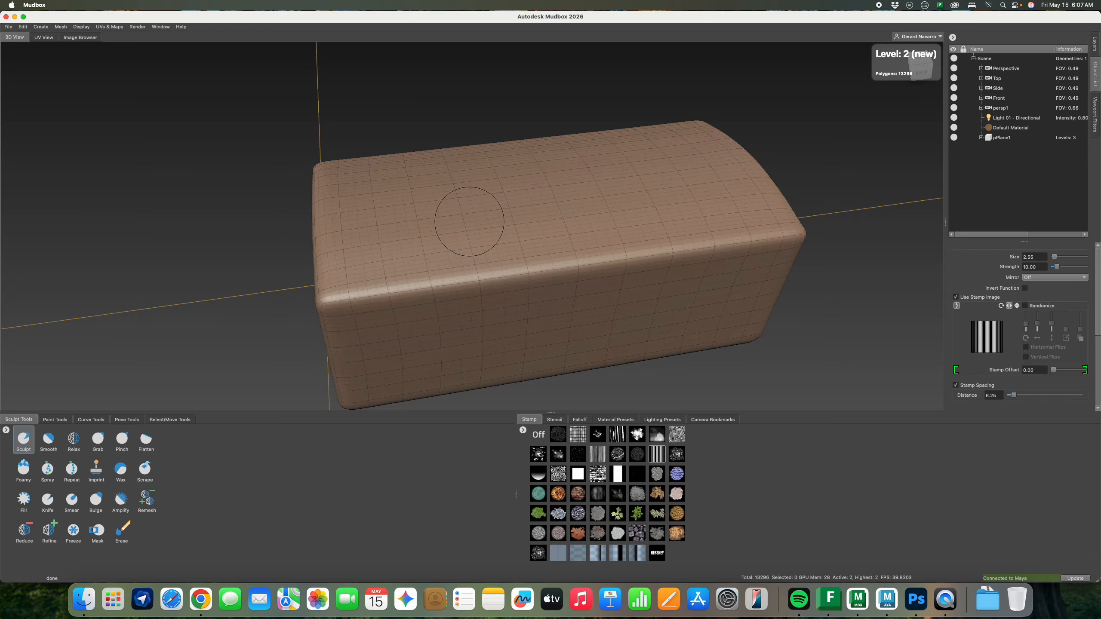
pyautogui.hotkey('shift', 'd')
pyautogui.moveTo(447, 198)
pyautogui.keyDown('alt'); pyautogui.mouseDown()
pyautogui.moveTo(518, 204)
pyautogui.moveTo(409, 219)
pyautogui.moveTo(534, 285)
pyautogui.mouseUp(); pyautogui.keyUp('alt')
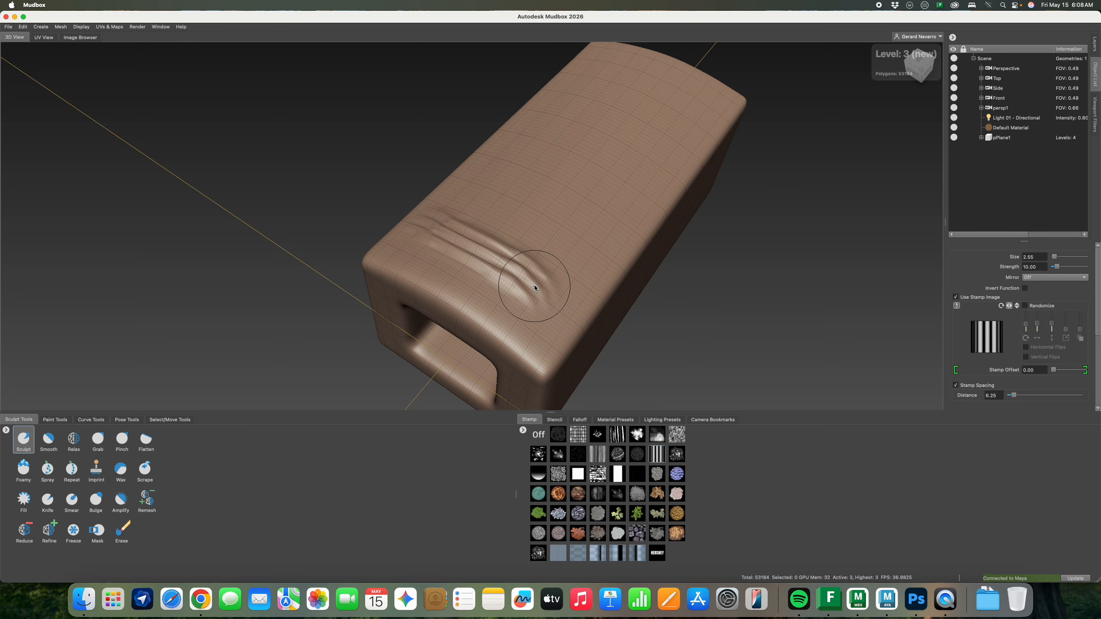
# Stamp curved stripe ridges across the whole top of the block, front to far corner
pyautogui.moveTo(468, 271)
pyautogui.keyDown('alt'); pyautogui.mouseDown()
pyautogui.moveTo(636, 255)
pyautogui.moveTo(659, 187)
pyautogui.moveTo(364, 206)
pyautogui.moveTo(412, 243)
pyautogui.mouseUp(); pyautogui.keyUp('alt')
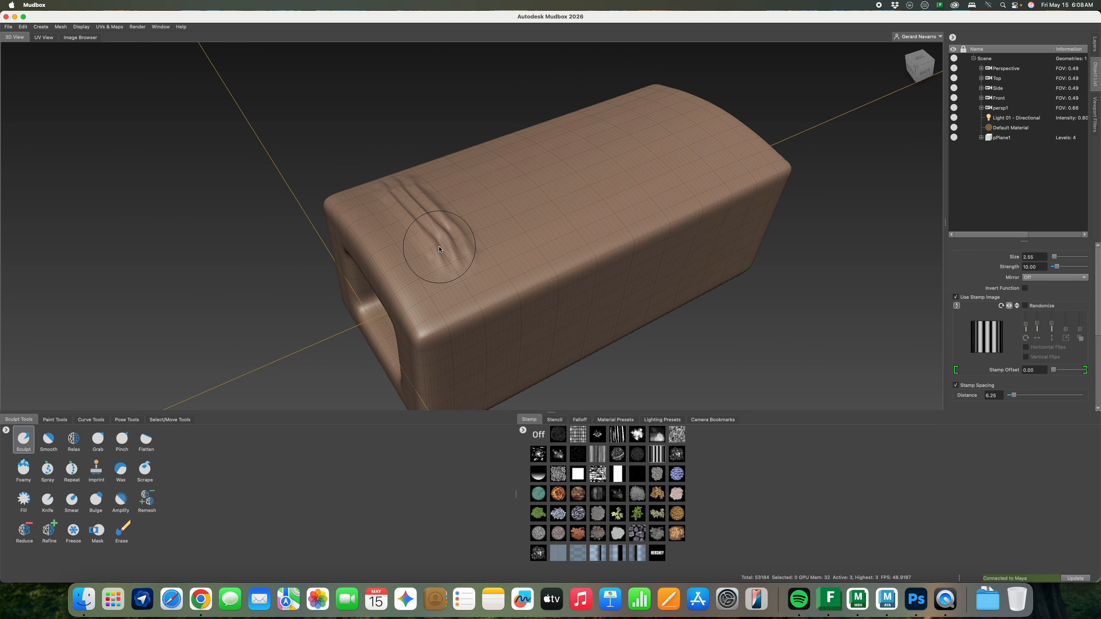
pyautogui.press('super+z')
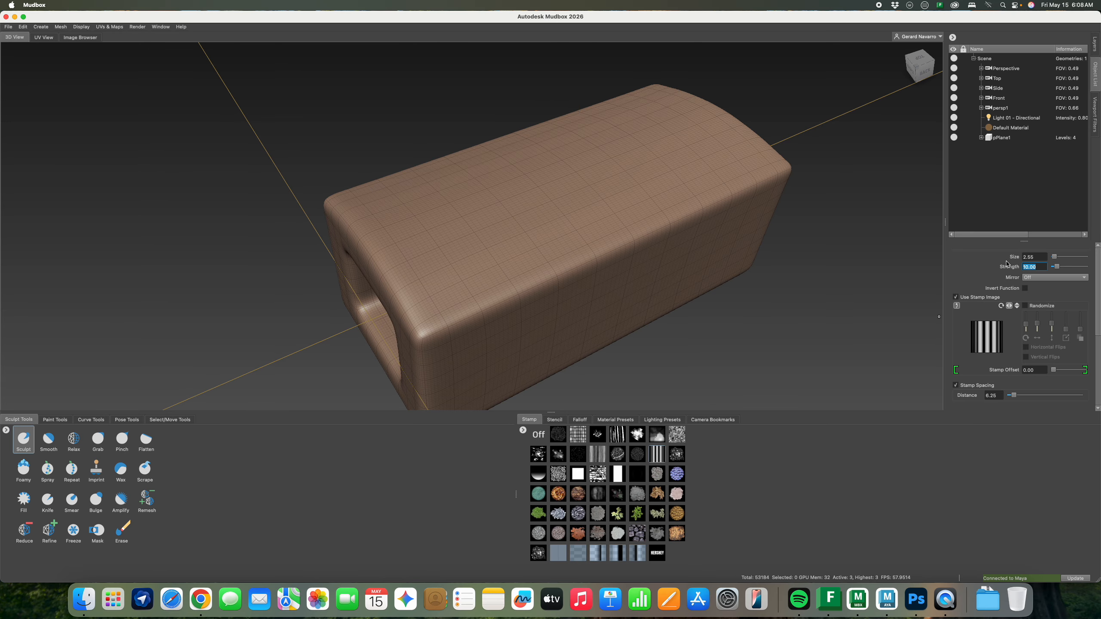
pyautogui.moveTo(409, 247)
pyautogui.keyDown('alt'); pyautogui.mouseDown()
pyautogui.moveTo(513, 246)
pyautogui.moveTo(609, 267)
pyautogui.mouseUp(); pyautogui.keyUp('alt')
pyautogui.moveTo(535, 239)
pyautogui.keyDown('alt'); pyautogui.mouseDown()
pyautogui.moveTo(554, 212)
pyautogui.moveTo(621, 172)
pyautogui.moveTo(516, 167)
pyautogui.moveTo(468, 203)
pyautogui.moveTo(551, 296)
pyautogui.mouseUp(); pyautogui.keyUp('alt')
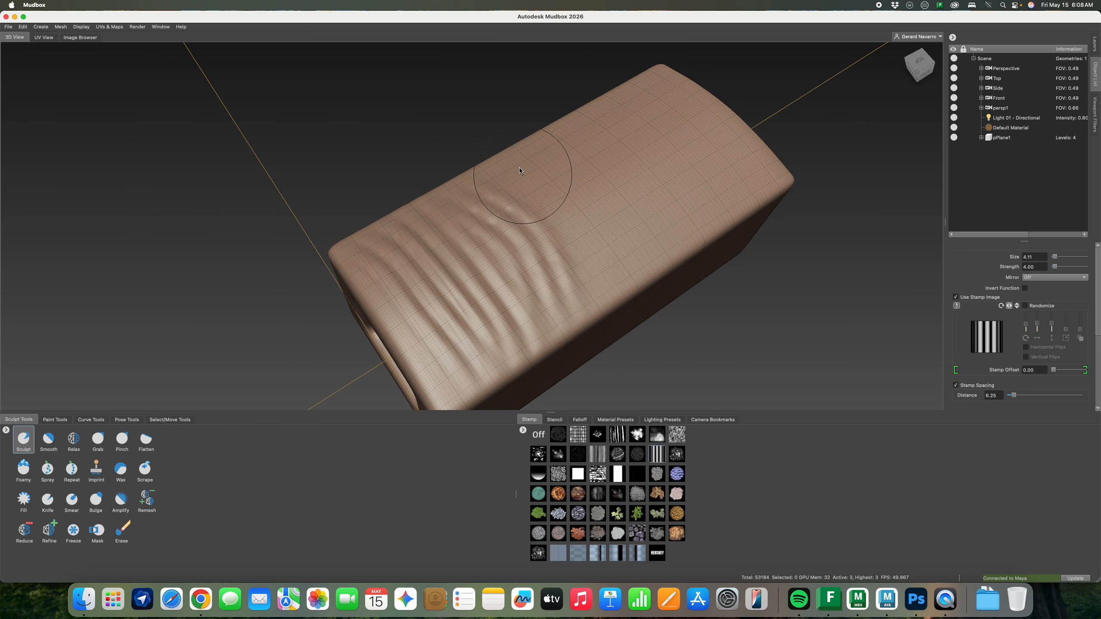
pyautogui.moveTo(519, 169); pyautogui.dragTo(619, 307)
pyautogui.moveTo(558, 146); pyautogui.dragTo(654, 260)
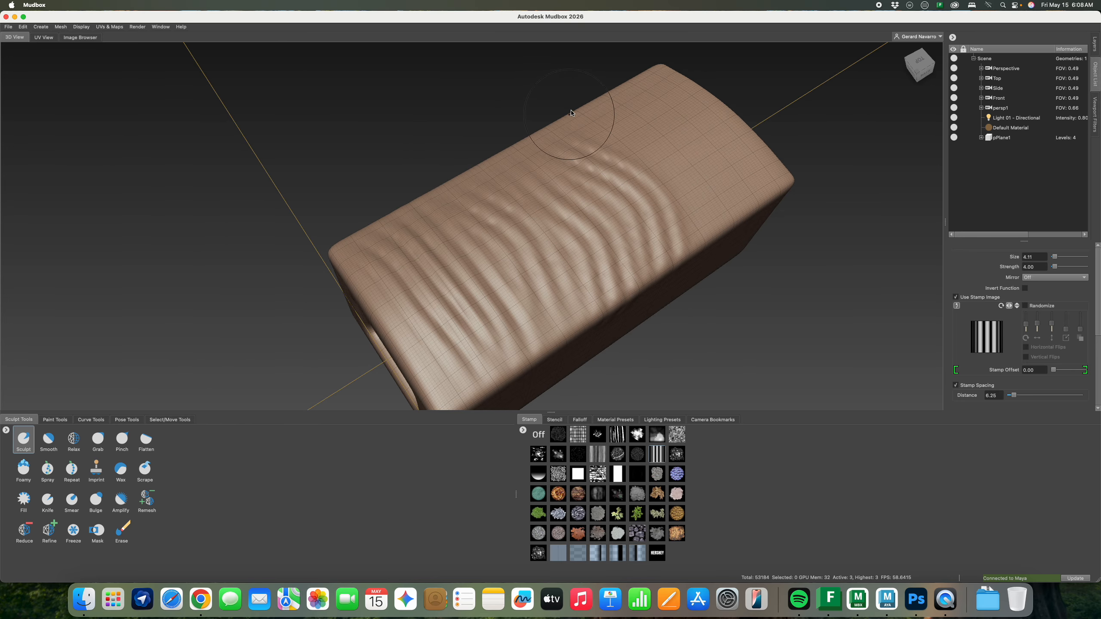
pyautogui.moveTo(586, 116); pyautogui.dragTo(676, 215)
pyautogui.moveTo(645, 110); pyautogui.dragTo(708, 167)
pyautogui.moveTo(641, 81)
pyautogui.mouseDown()
pyautogui.moveTo(661, 88)
pyautogui.moveTo(721, 183)
pyautogui.moveTo(693, 153)
pyautogui.mouseUp()
pyautogui.moveTo(399, 164)
pyautogui.mouseDown()
pyautogui.moveTo(398, 186)
pyautogui.moveTo(453, 132)
pyautogui.moveTo(452, 294)
pyautogui.moveTo(509, 123)
pyautogui.moveTo(546, 174)
pyautogui.moveTo(558, 250)
pyautogui.moveTo(606, 126)
pyautogui.moveTo(659, 289)
pyautogui.moveTo(707, 162)
pyautogui.moveTo(742, 169)
pyautogui.moveTo(745, 269)
pyautogui.mouseUp()
pyautogui.keyDown('alt'); pyautogui.moveTo(547, 195); pyautogui.dragTo(676, 243); pyautogui.keyUp('alt')
# Stamp vertical ridges across the front face from right to left
pyautogui.moveTo(449, 219)
pyautogui.keyDown('alt'); pyautogui.mouseDown()
pyautogui.moveTo(553, 147)
pyautogui.moveTo(556, 242)
pyautogui.mouseUp(); pyautogui.keyUp('alt')
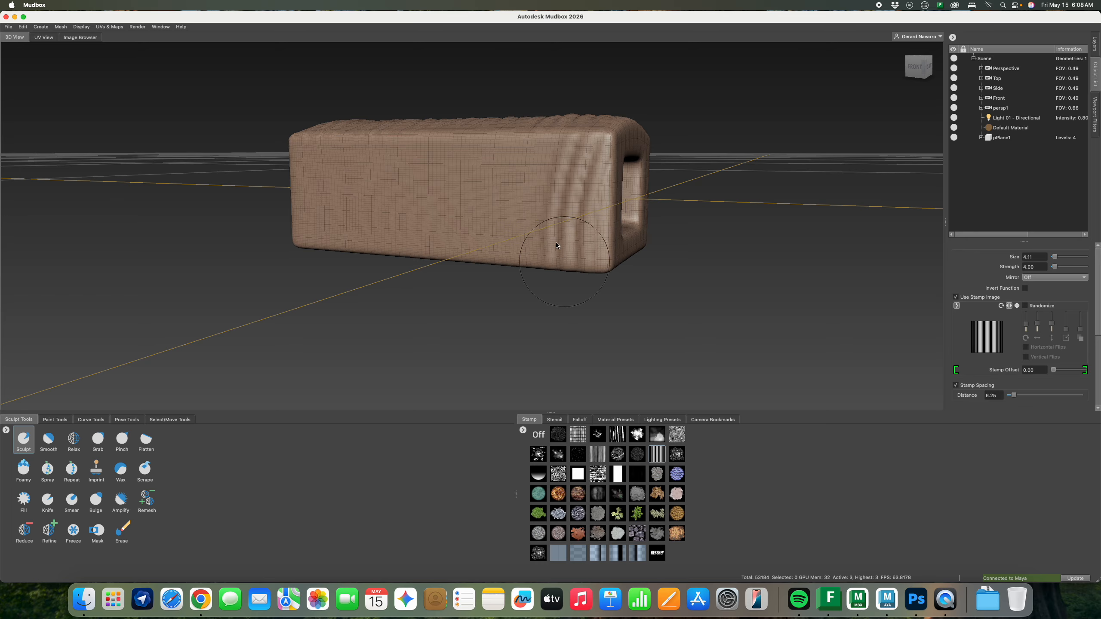
pyautogui.moveTo(553, 157); pyautogui.dragTo(534, 265)
pyautogui.moveTo(509, 145); pyautogui.dragTo(483, 284)
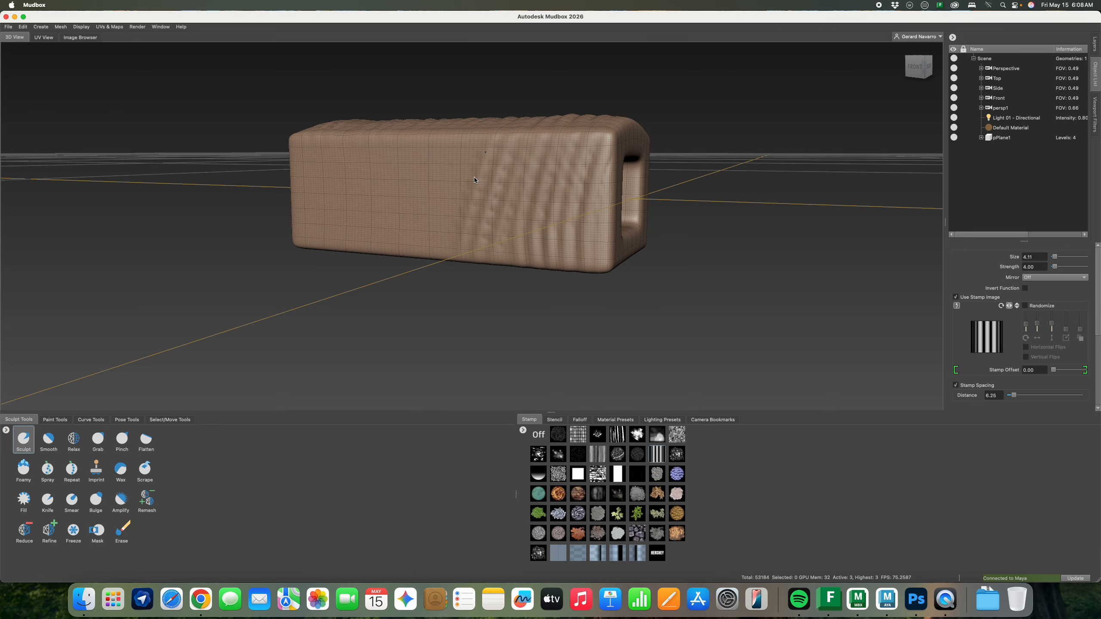
pyautogui.moveTo(474, 180); pyautogui.dragTo(460, 249)
pyautogui.moveTo(437, 147)
pyautogui.mouseDown()
pyautogui.moveTo(421, 256)
pyautogui.moveTo(381, 130)
pyautogui.mouseUp()
pyautogui.moveTo(373, 243)
pyautogui.mouseDown()
pyautogui.moveTo(362, 159)
pyautogui.moveTo(319, 187)
pyautogui.moveTo(312, 236)
pyautogui.moveTo(311, 156)
pyautogui.mouseUp()
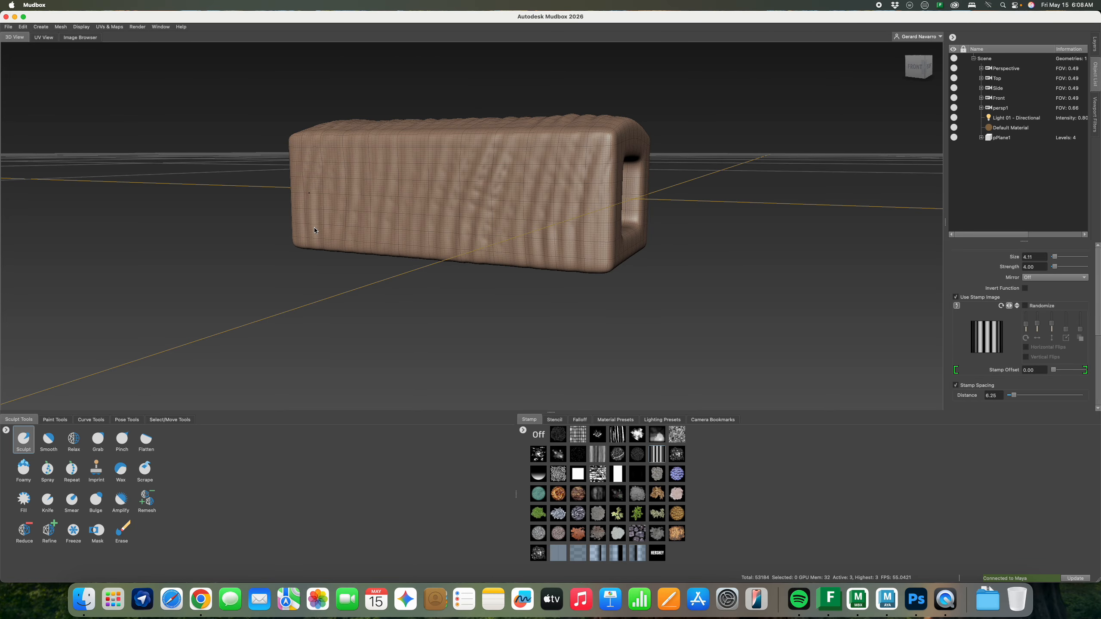
# Cover the underside with vertical and diagonal stamped ridges, then shrink the brush
pyautogui.moveTo(315, 230)
pyautogui.keyDown('alt'); pyautogui.mouseDown()
pyautogui.moveTo(479, 240)
pyautogui.moveTo(481, 203)
pyautogui.mouseUp(); pyautogui.keyUp('alt')
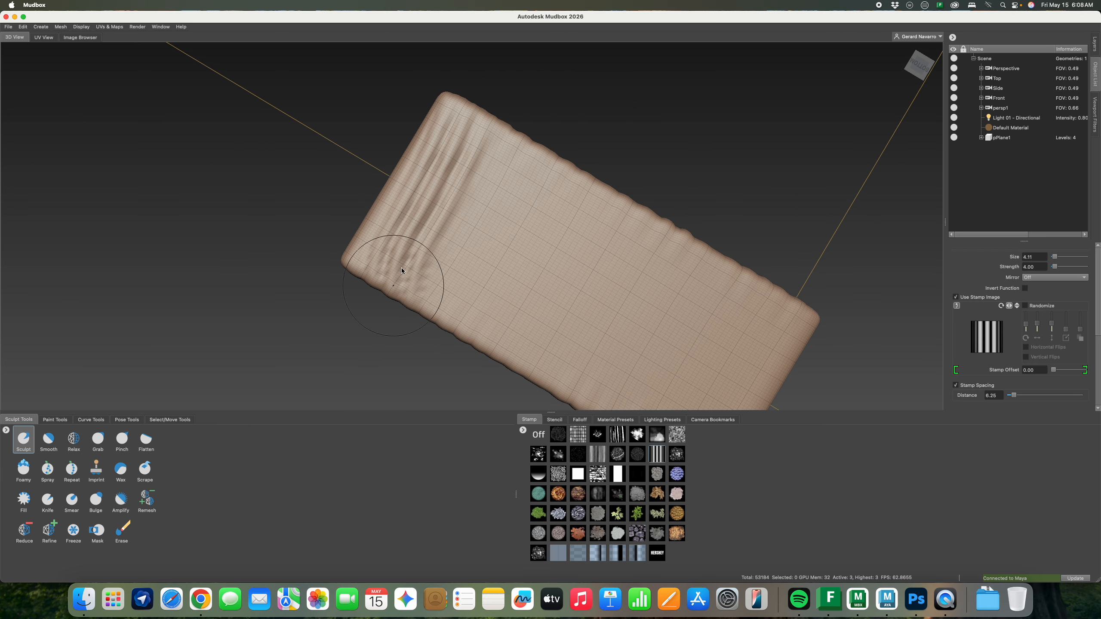
pyautogui.moveTo(529, 166)
pyautogui.mouseDown()
pyautogui.moveTo(455, 293)
pyautogui.moveTo(464, 232)
pyautogui.moveTo(429, 295)
pyautogui.mouseUp()
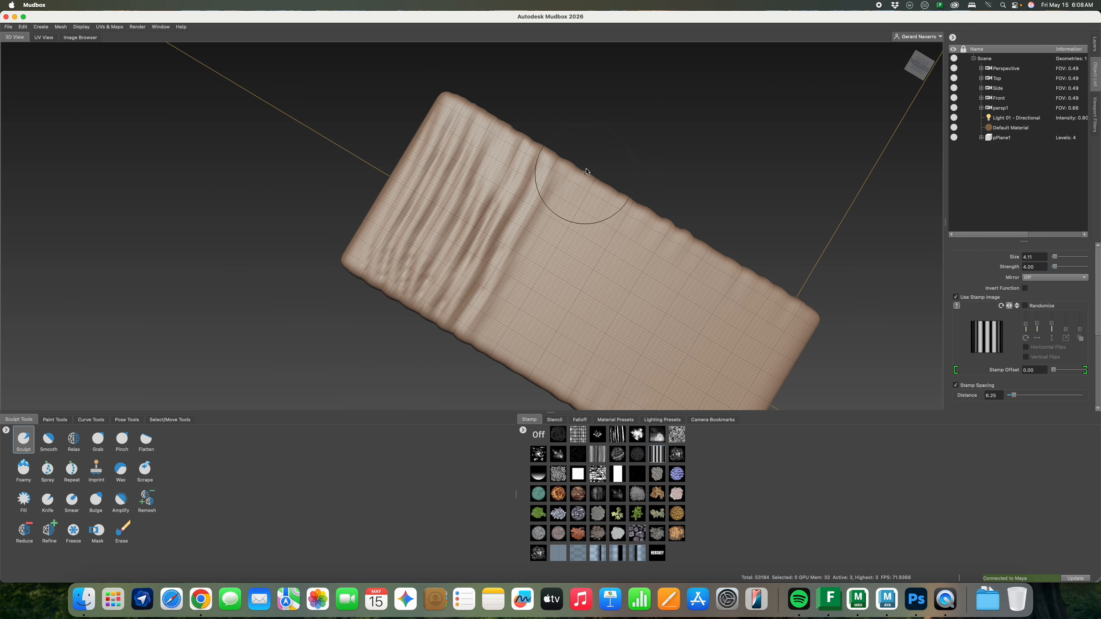
pyautogui.moveTo(586, 172); pyautogui.dragTo(507, 314)
pyautogui.moveTo(632, 200); pyautogui.dragTo(548, 345)
pyautogui.moveTo(682, 254); pyautogui.dragTo(570, 368)
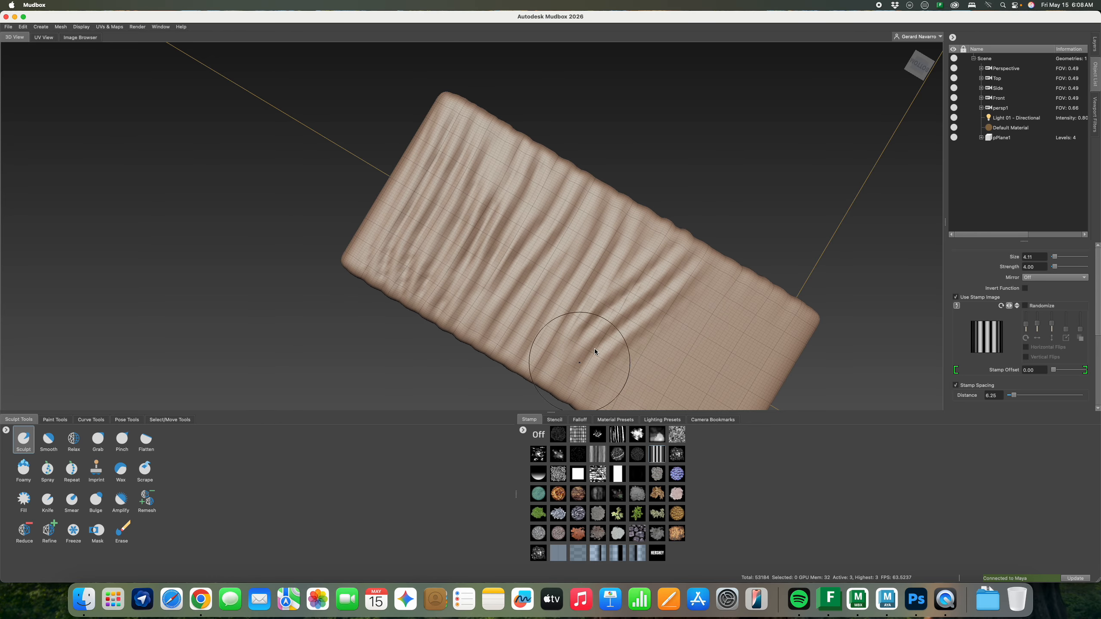
pyautogui.keyDown('alt'); pyautogui.moveTo(687, 272); pyautogui.dragTo(618, 207, button='middle'); pyautogui.keyUp('alt')
pyautogui.keyDown('alt'); pyautogui.moveTo(547, 141); pyautogui.dragTo(579, 169, button='middle'); pyautogui.keyUp('alt')
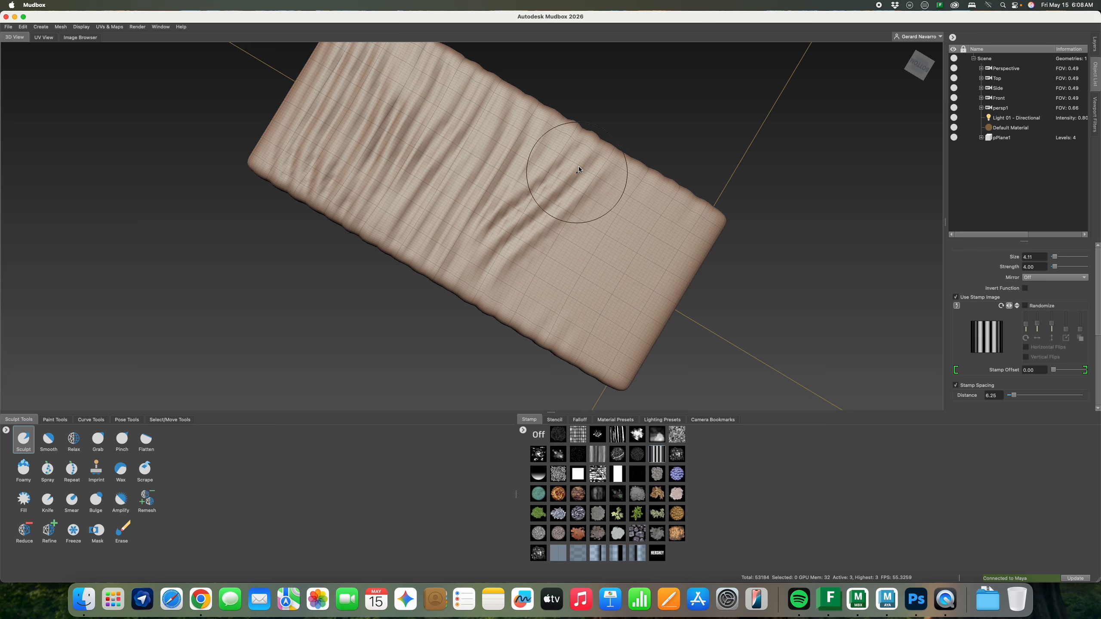
pyautogui.moveTo(579, 169); pyautogui.dragTo(510, 333)
pyautogui.moveTo(607, 205)
pyautogui.mouseDown()
pyautogui.moveTo(600, 244)
pyautogui.moveTo(547, 343)
pyautogui.mouseUp()
pyautogui.moveTo(643, 207); pyautogui.dragTo(581, 347)
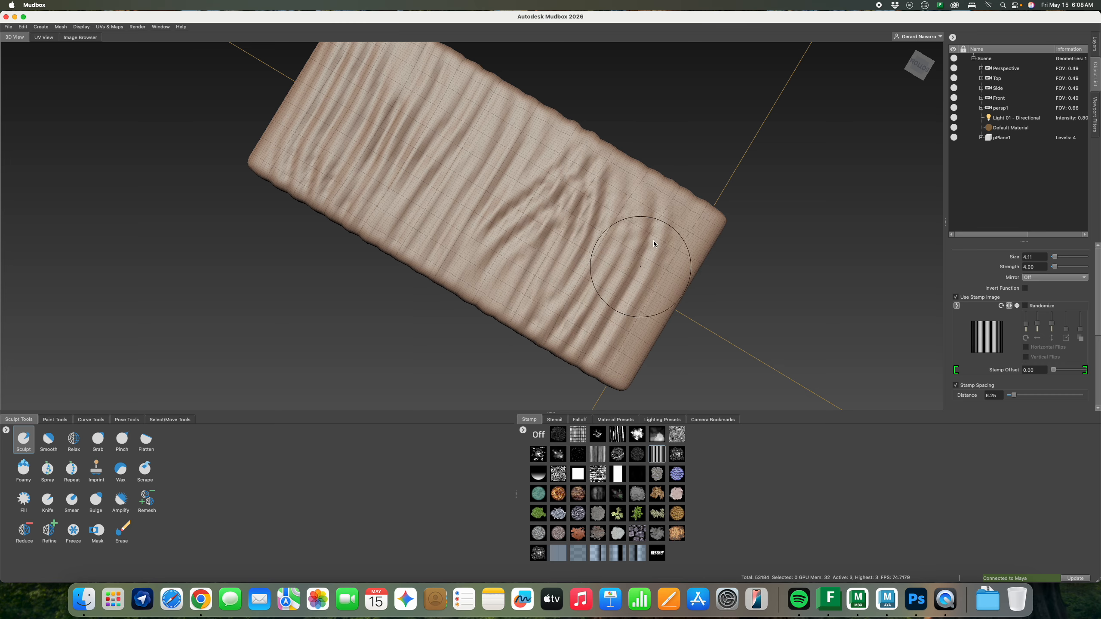
pyautogui.moveTo(684, 251)
pyautogui.keyDown('alt'); pyautogui.mouseDown()
pyautogui.moveTo(526, 316)
pyautogui.moveTo(713, 324)
pyautogui.moveTo(479, 277)
pyautogui.moveTo(553, 204)
pyautogui.moveTo(569, 267)
pyautogui.moveTo(579, 250)
pyautogui.moveTo(551, 254)
pyautogui.moveTo(587, 239)
pyautogui.moveTo(542, 260)
pyautogui.moveTo(560, 230)
pyautogui.mouseUp(); pyautogui.keyUp('alt')
pyautogui.press('[')
pyautogui.press('[')
pyautogui.press('[')
pyautogui.press('[')
pyautogui.press('[')
pyautogui.press('[')
pyautogui.press('[')
pyautogui.press('[')
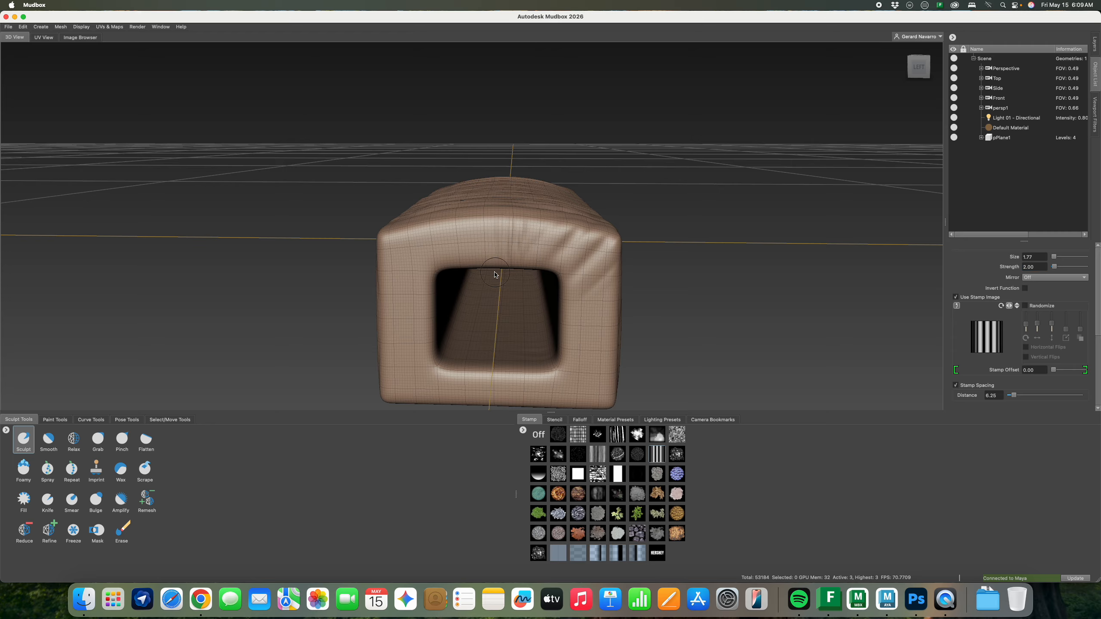
# Sculpt fine stamped creases around the opening's left and right edges, adjusting brush size
pyautogui.moveTo(474, 266)
pyautogui.mouseDown()
pyautogui.moveTo(459, 260)
pyautogui.moveTo(443, 280)
pyautogui.mouseUp()
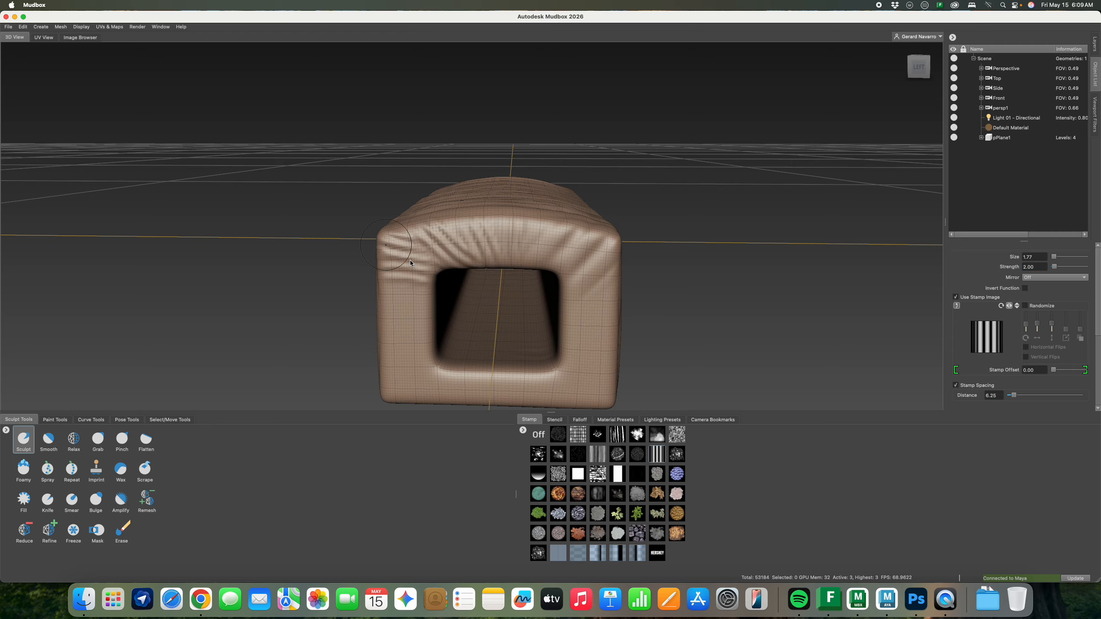
pyautogui.moveTo(398, 321); pyautogui.dragTo(391, 397)
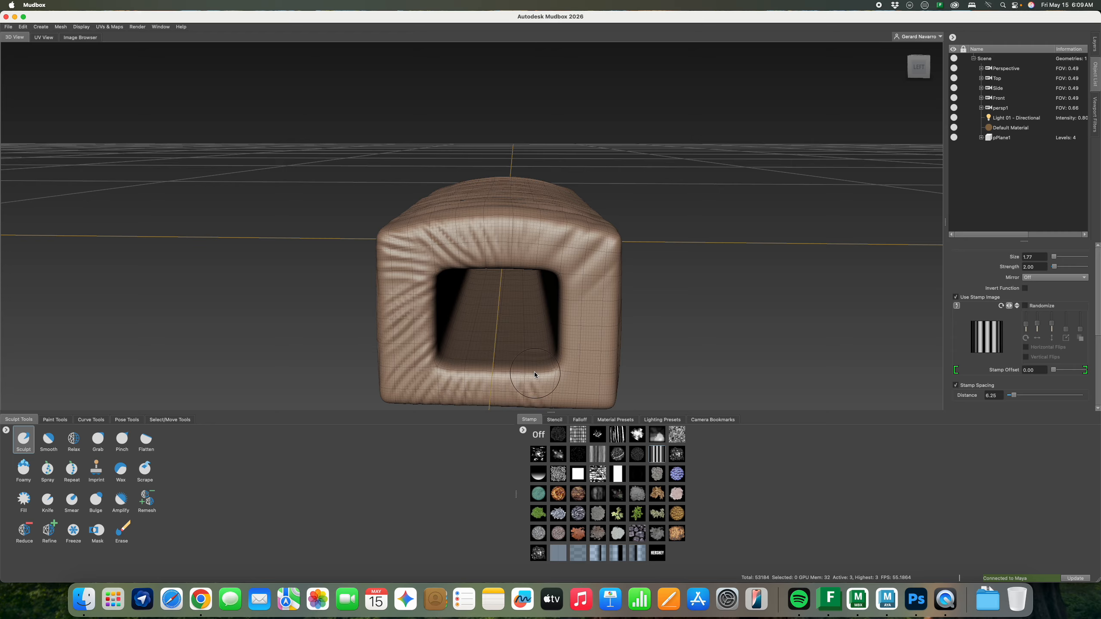
pyautogui.moveTo(554, 372)
pyautogui.mouseDown()
pyautogui.moveTo(600, 377)
pyautogui.moveTo(570, 322)
pyautogui.mouseUp()
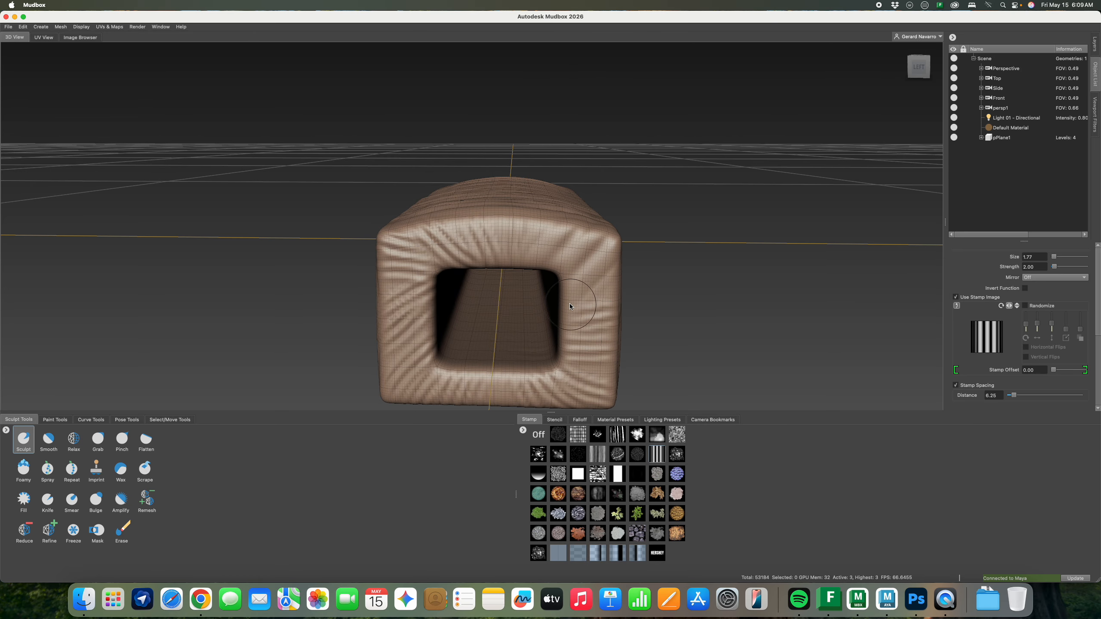
pyautogui.moveTo(669, 260)
pyautogui.keyDown('alt'); pyautogui.mouseDown()
pyautogui.moveTo(441, 257)
pyautogui.moveTo(477, 249)
pyautogui.mouseUp(); pyautogui.keyUp('alt')
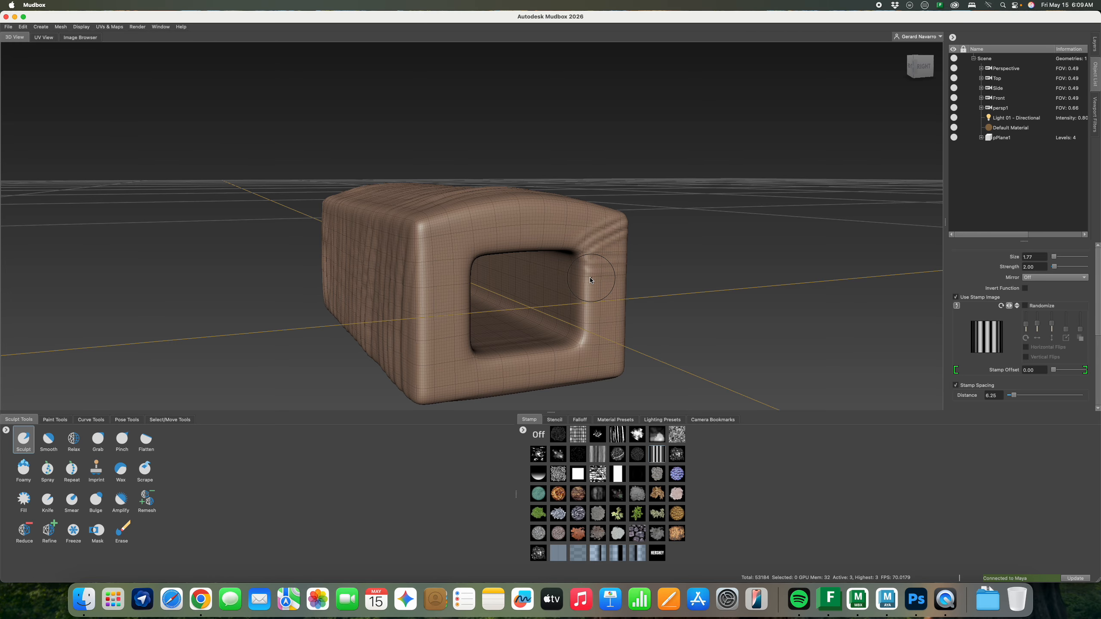
pyautogui.moveTo(591, 281); pyautogui.dragTo(591, 288)
pyautogui.moveTo(594, 340)
pyautogui.mouseDown()
pyautogui.moveTo(603, 360)
pyautogui.moveTo(473, 360)
pyautogui.moveTo(438, 243)
pyautogui.moveTo(473, 226)
pyautogui.moveTo(536, 251)
pyautogui.moveTo(572, 231)
pyautogui.mouseUp()
pyautogui.keyDown('alt'); pyautogui.moveTo(510, 259); pyautogui.dragTo(542, 251); pyautogui.keyUp('alt')
pyautogui.press('super+Tab')
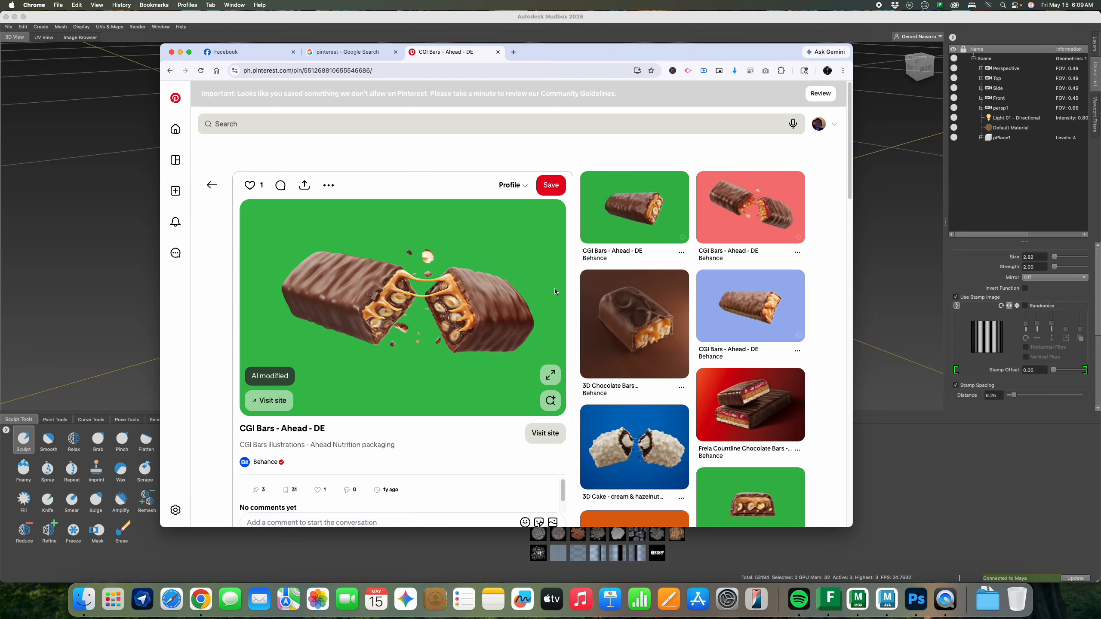
pyautogui.press('super+Tab')
pyautogui.keyDown('alt'); pyautogui.moveTo(494, 254); pyautogui.dragTo(406, 252); pyautogui.keyUp('alt')
pyautogui.keyDown('alt'); pyautogui.moveTo(545, 271); pyautogui.dragTo(455, 256); pyautogui.keyUp('alt')
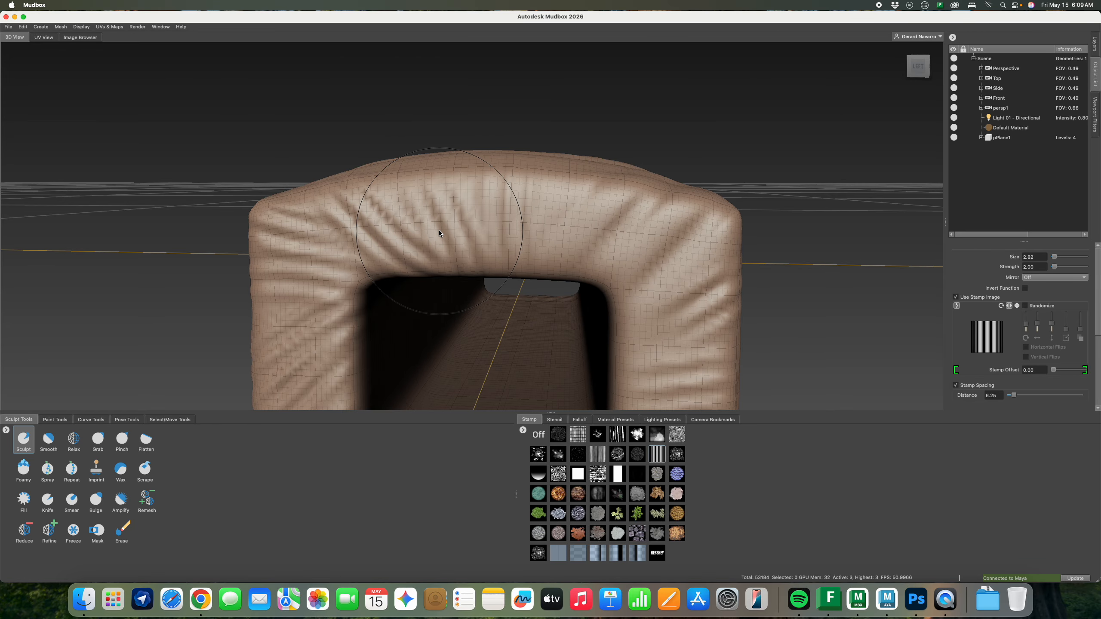
# Subdivide to level 4 and try a white splatter stamp stroke on the top
pyautogui.hotkey('shift', 'd')
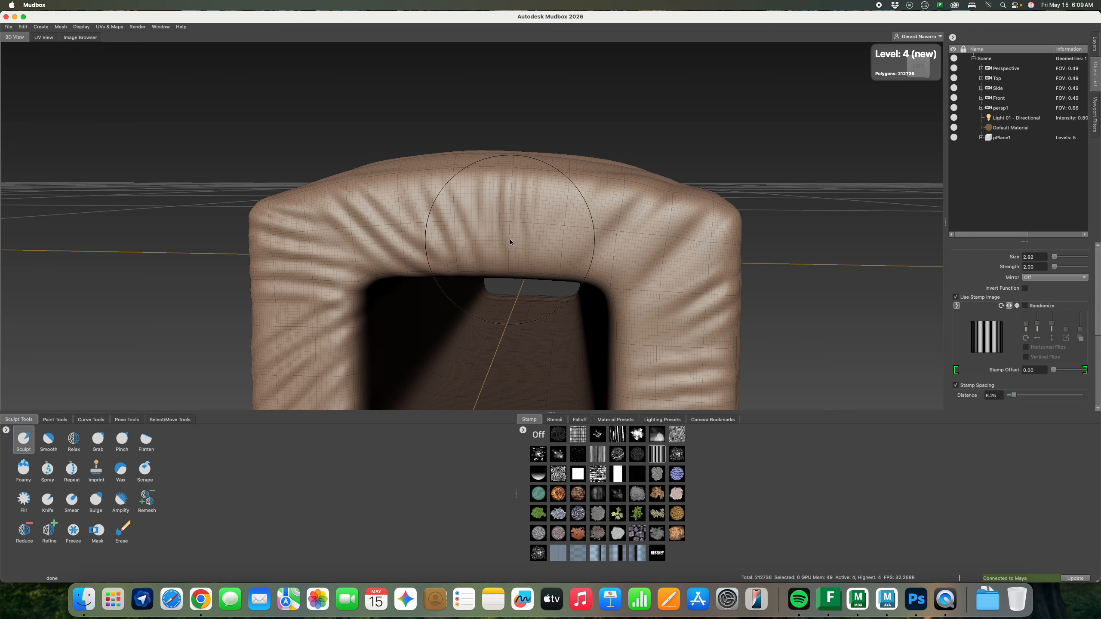
pyautogui.keyDown('alt'); pyautogui.moveTo(667, 246); pyautogui.dragTo(351, 351); pyautogui.keyUp('alt')
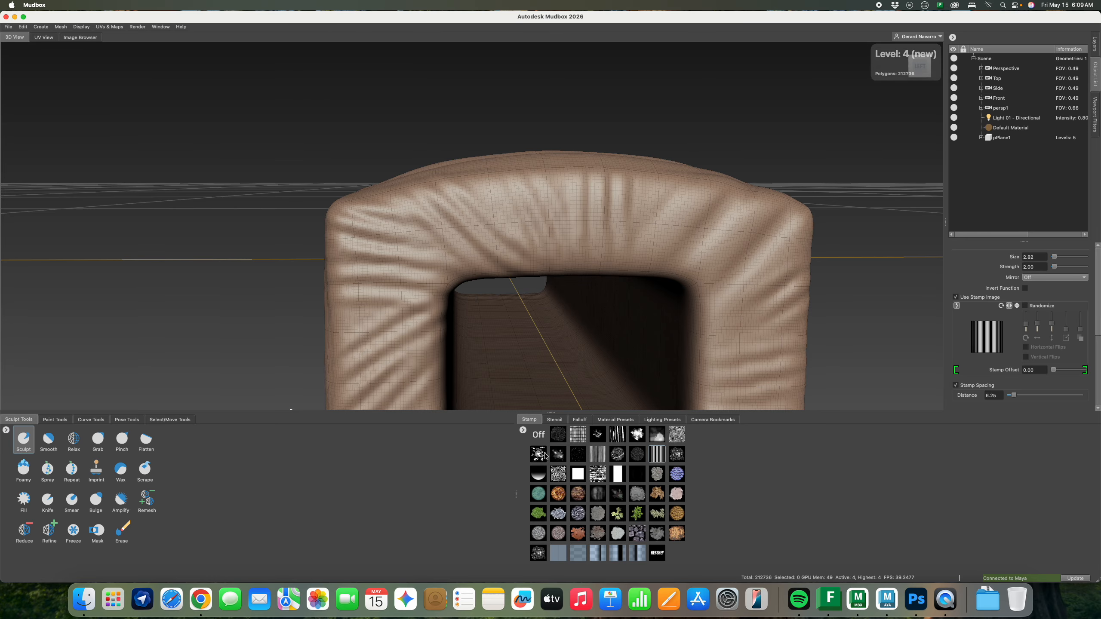
pyautogui.click(561, 441)
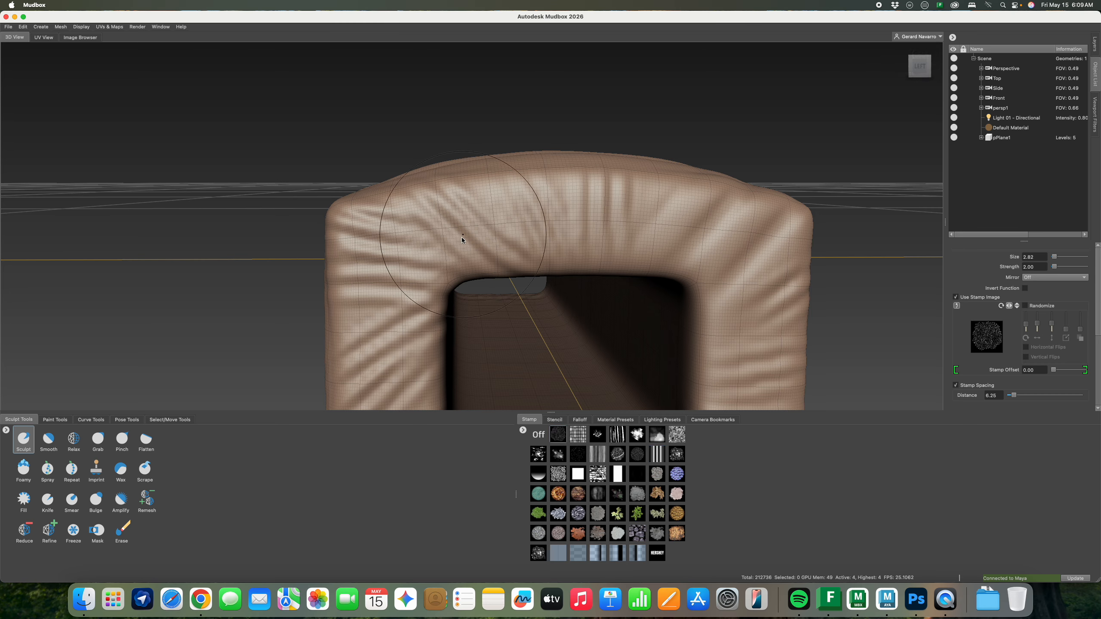
pyautogui.click(539, 454)
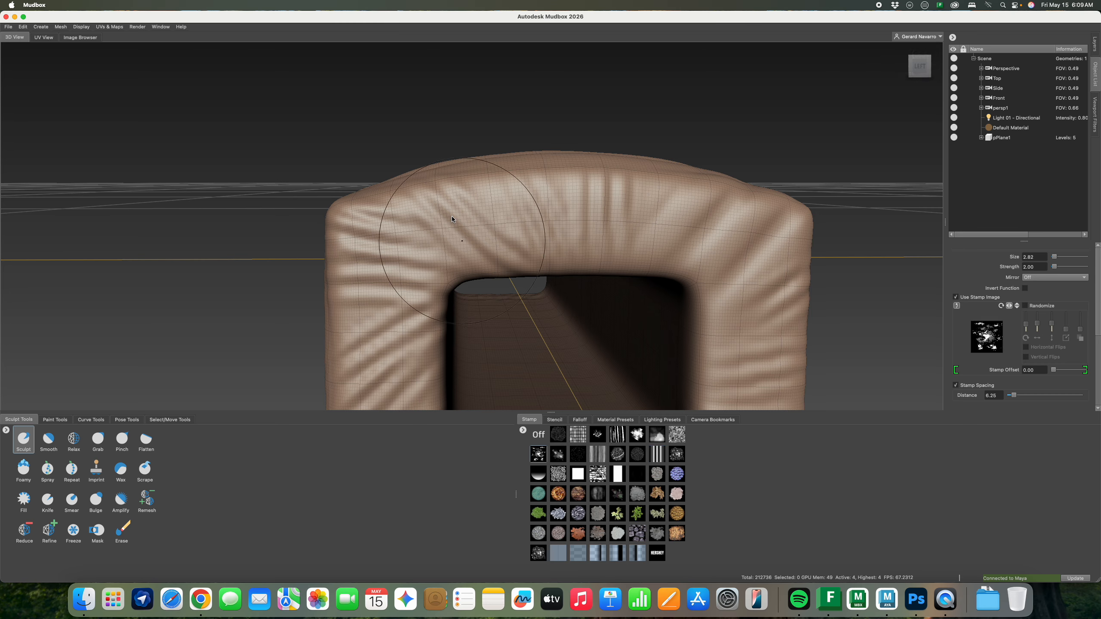
pyautogui.moveTo(449, 222)
pyautogui.mouseDown()
pyautogui.moveTo(499, 214)
pyautogui.moveTo(455, 217)
pyautogui.mouseUp()
# Try the blue sphere, grey noise and white cloud stamps, settling on the teal stamp
pyautogui.click(676, 476)
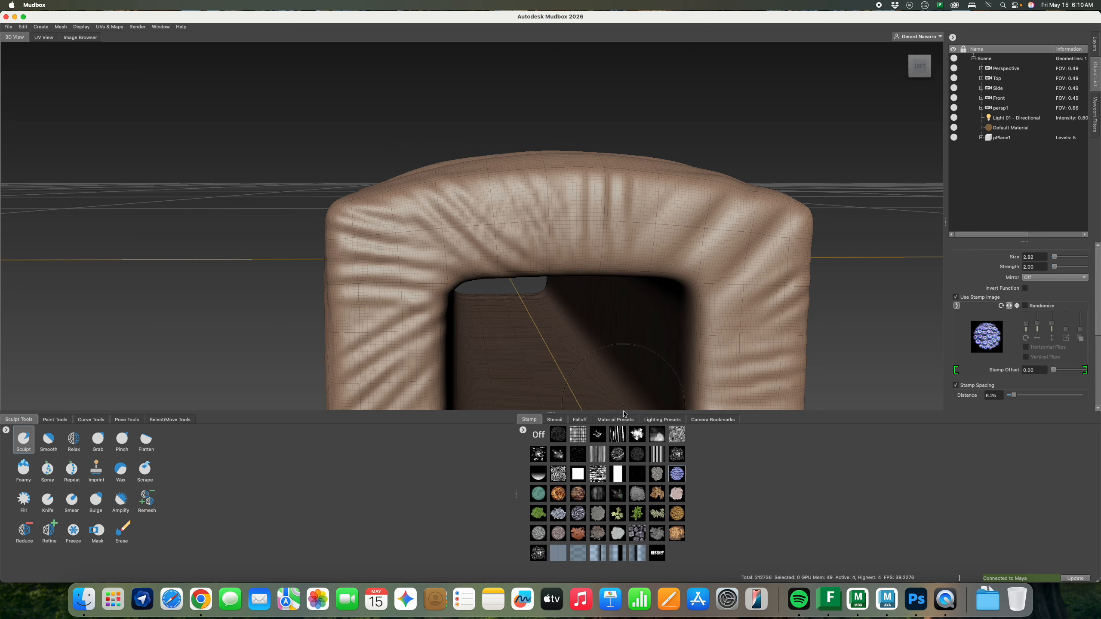
pyautogui.click(677, 434)
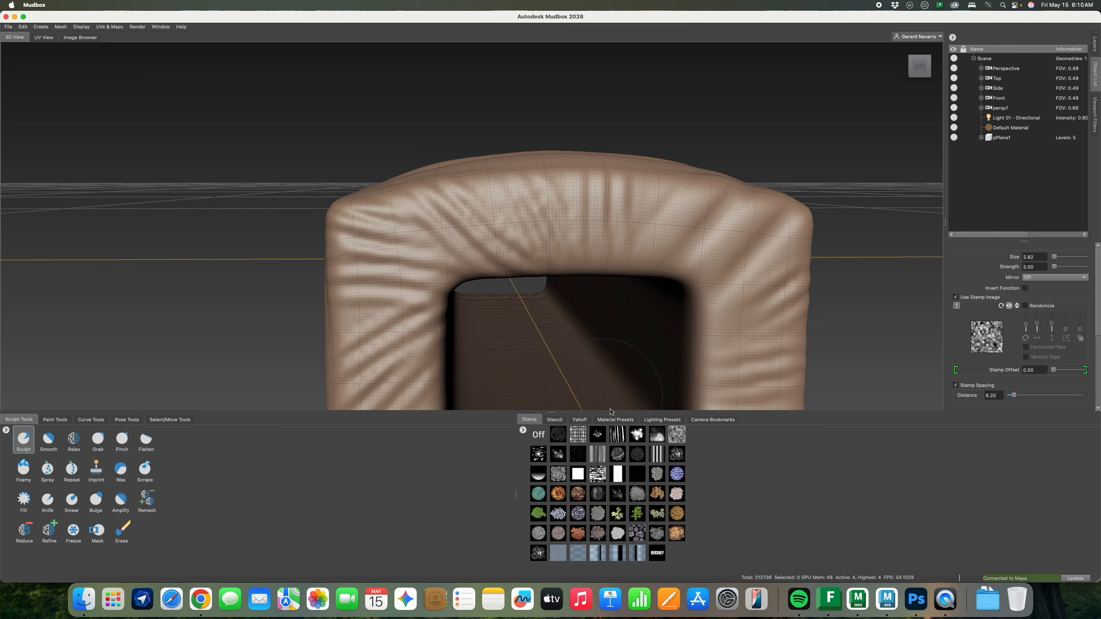
pyautogui.click(651, 436)
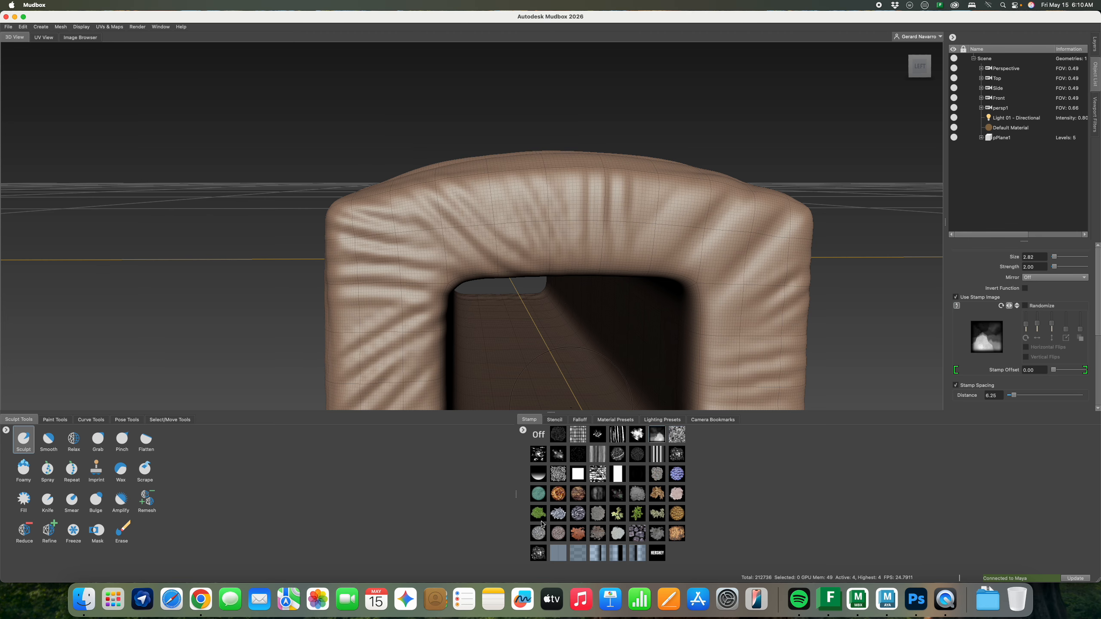
pyautogui.click(538, 493)
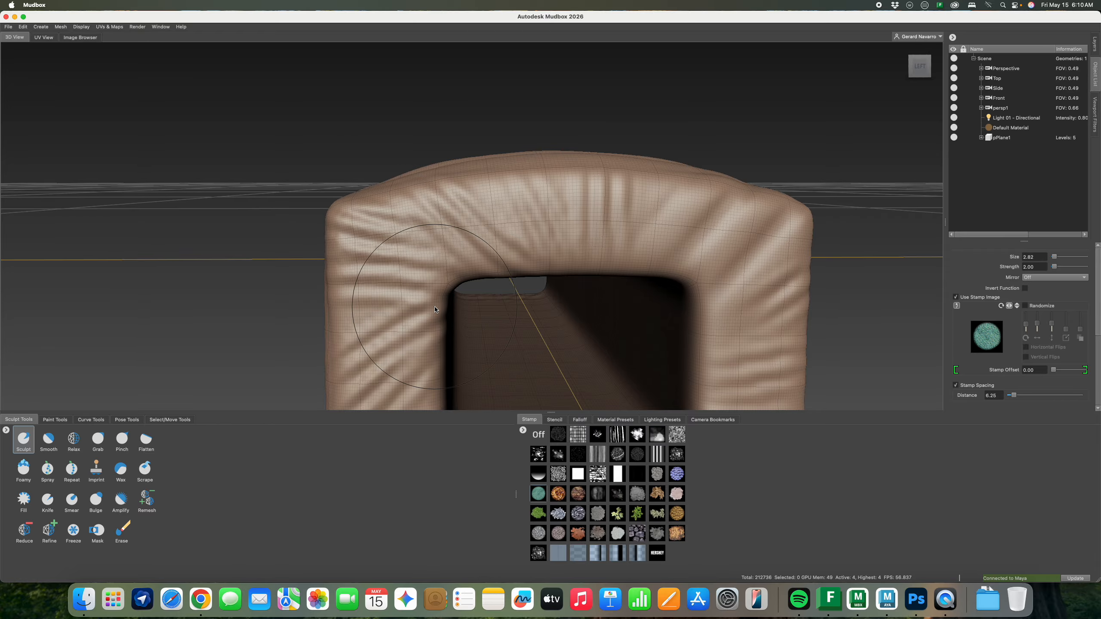
# Hide the wireframe, enlarge the brush to 4.13, and stamp grain onto the front ridges
pyautogui.keyDown('alt'); pyautogui.moveTo(435, 309); pyautogui.dragTo(551, 204); pyautogui.keyUp('alt')
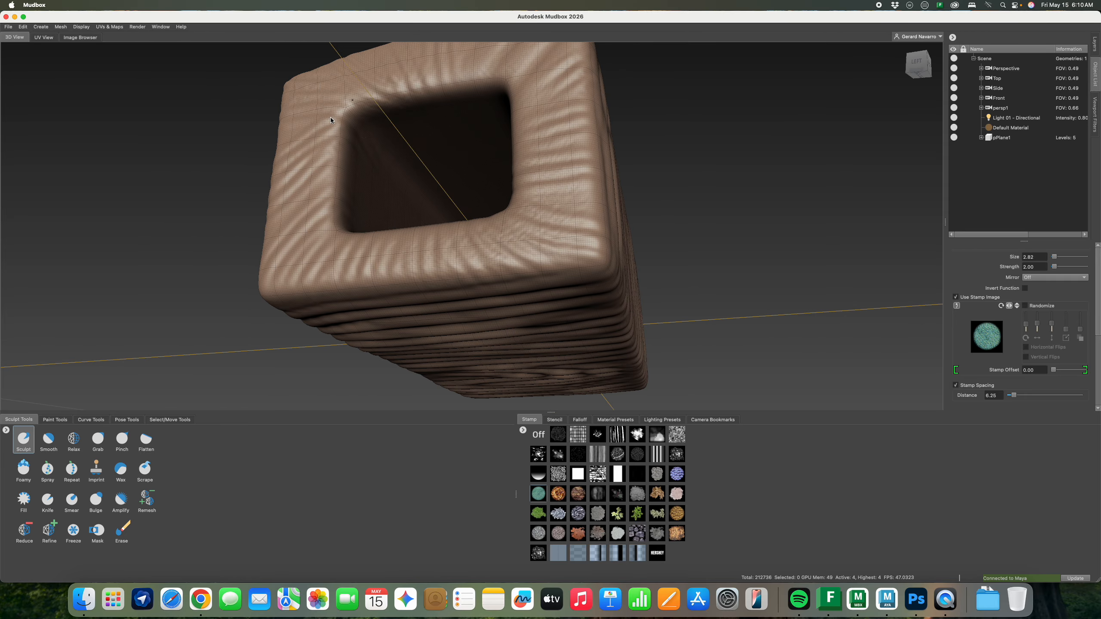
pyautogui.keyDown('alt'); pyautogui.moveTo(312, 260); pyautogui.dragTo(407, 338); pyautogui.keyUp('alt')
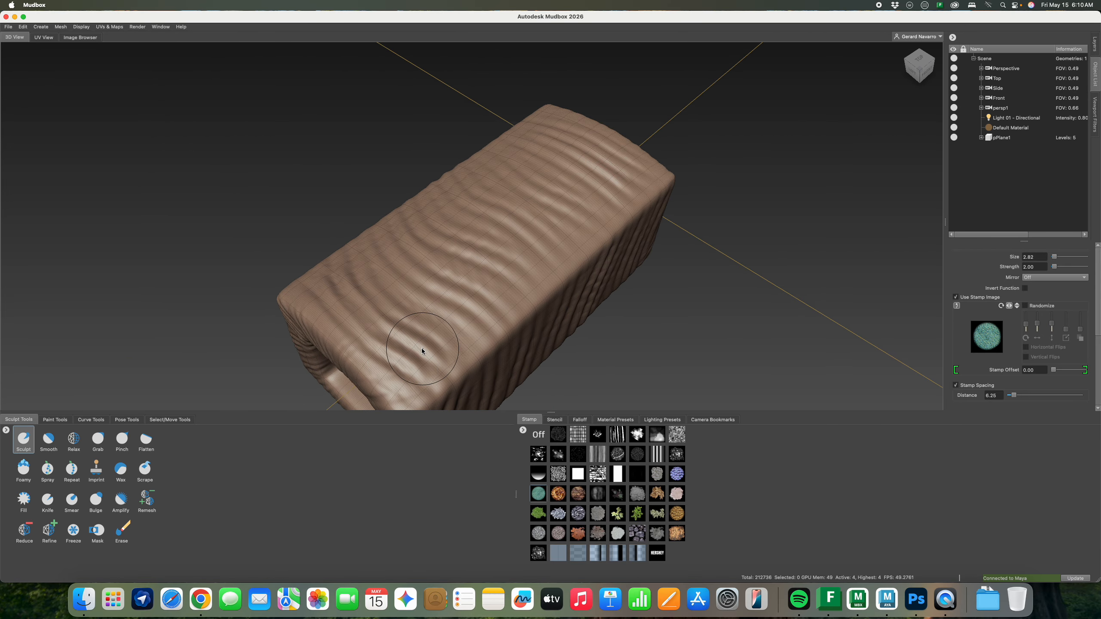
pyautogui.hotkey('shift', 'w')
pyautogui.press(']')
pyautogui.press(']')
pyautogui.press(']')
pyautogui.press(']')
pyautogui.moveTo(420, 349)
pyautogui.mouseDown()
pyautogui.moveTo(340, 301)
pyautogui.moveTo(464, 327)
pyautogui.mouseUp()
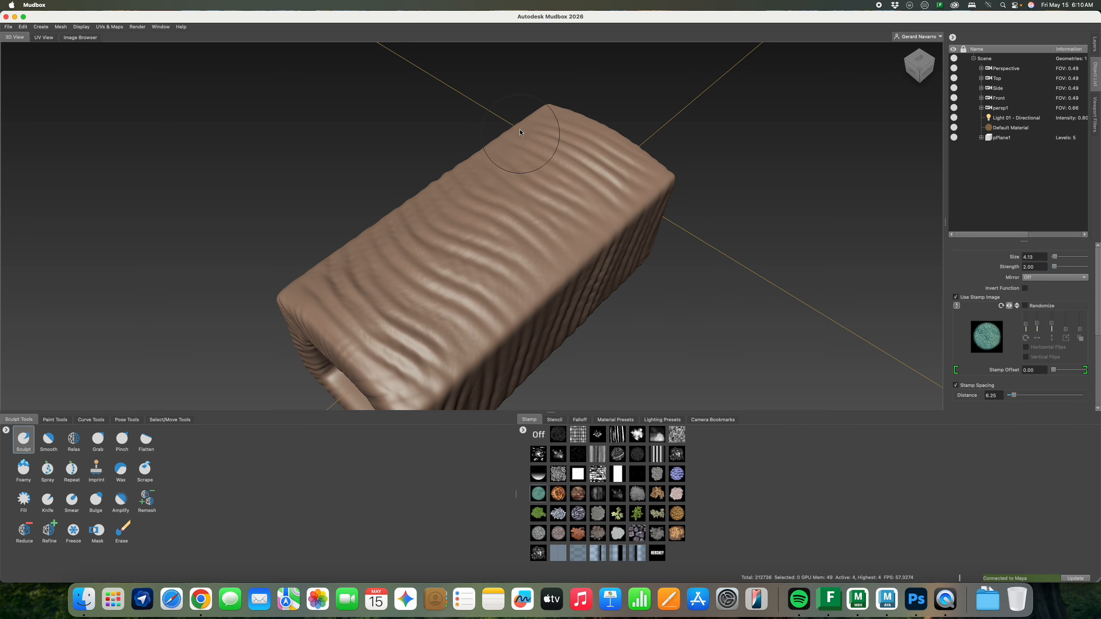
# Orbit and zoom around the box to inspect the textured top, sides, underside and open end
pyautogui.keyDown('alt'); pyautogui.moveTo(577, 281); pyautogui.dragTo(460, 364); pyautogui.keyUp('alt')
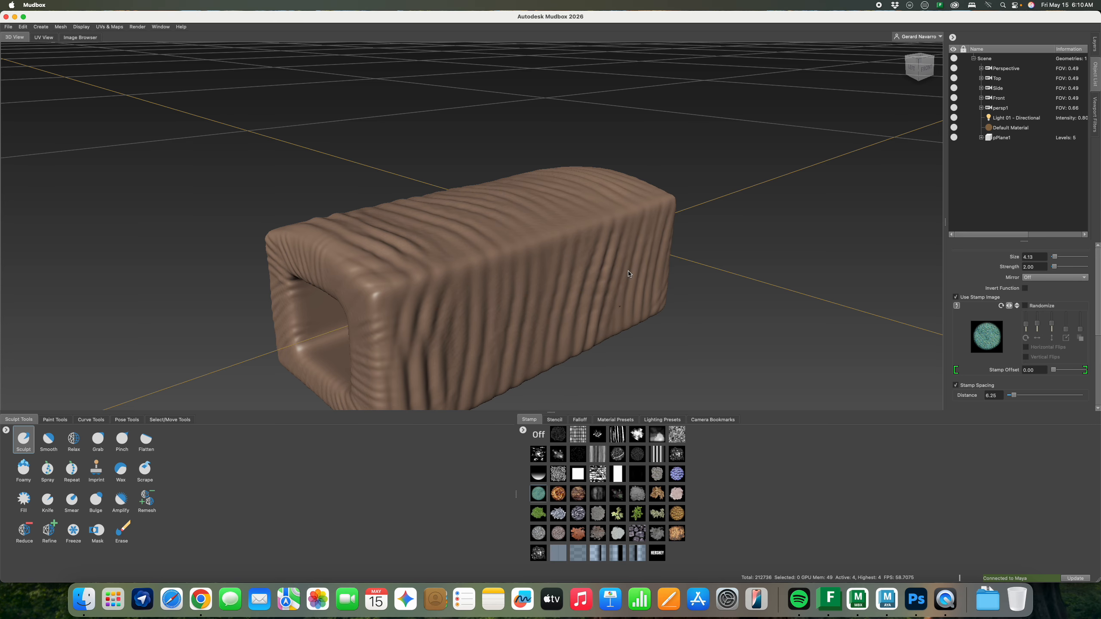
pyautogui.moveTo(515, 290)
pyautogui.keyDown('alt'); pyautogui.mouseDown()
pyautogui.moveTo(716, 280)
pyautogui.moveTo(577, 303)
pyautogui.mouseUp(); pyautogui.keyUp('alt')
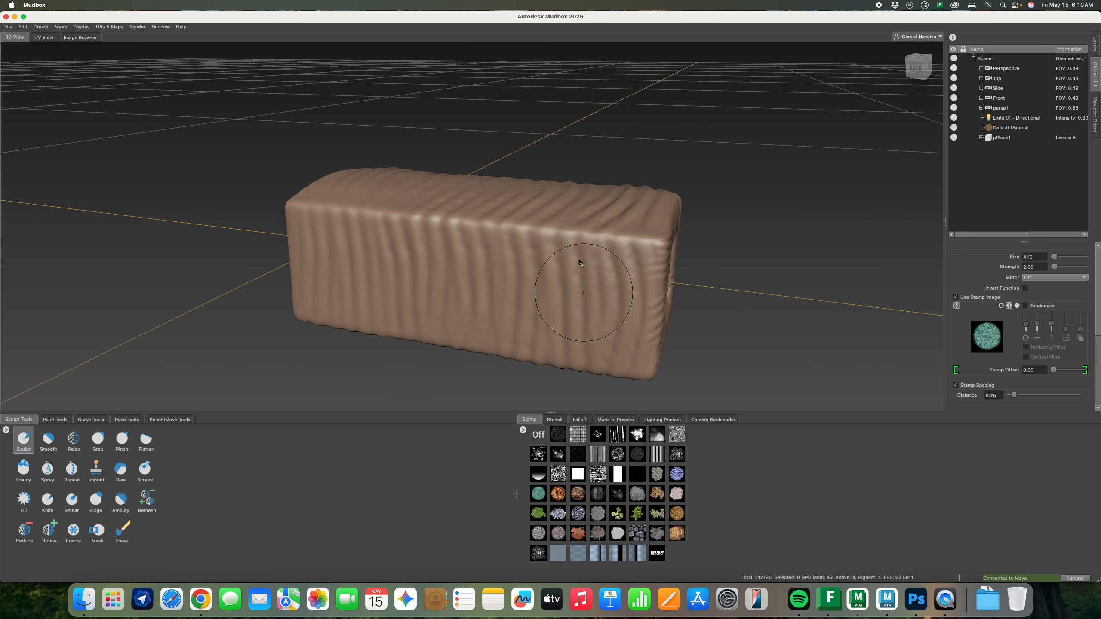
pyautogui.moveTo(502, 349)
pyautogui.keyDown('alt'); pyautogui.mouseDown()
pyautogui.moveTo(524, 288)
pyautogui.moveTo(484, 299)
pyautogui.moveTo(411, 254)
pyautogui.moveTo(412, 225)
pyautogui.moveTo(439, 234)
pyautogui.mouseUp(); pyautogui.keyUp('alt')
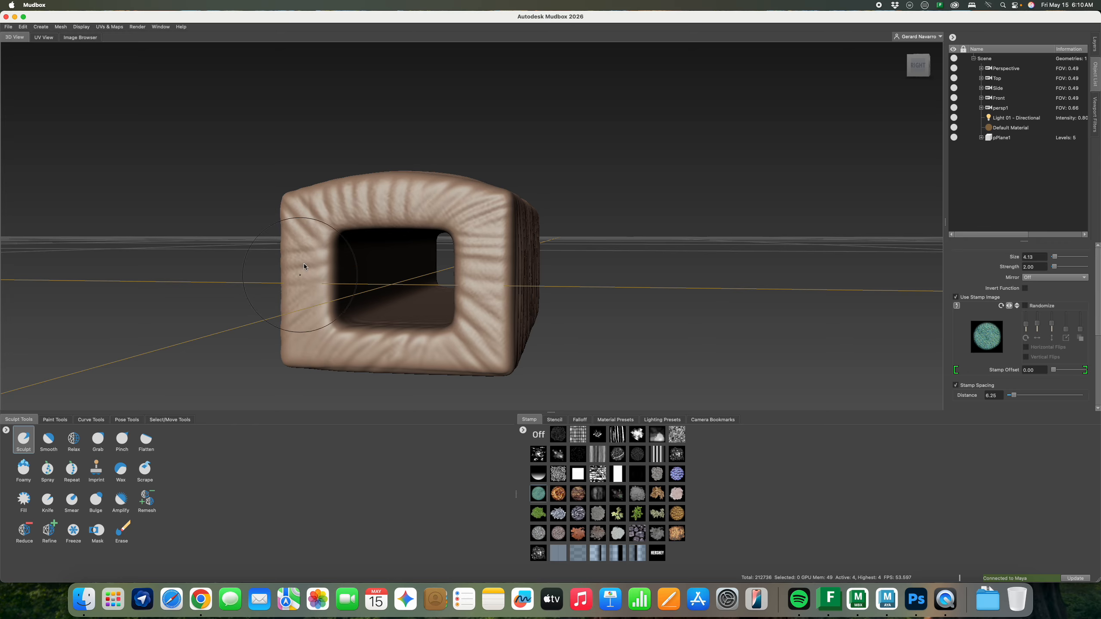
pyautogui.keyDown('alt'); pyautogui.moveTo(442, 353); pyautogui.dragTo(282, 126); pyautogui.keyUp('alt')
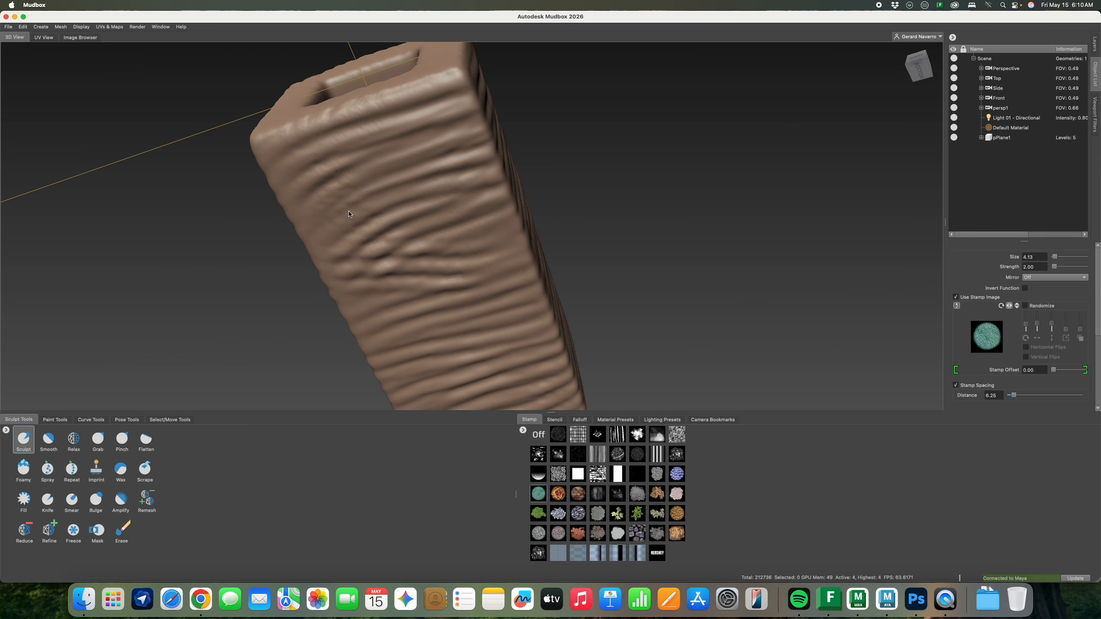
pyautogui.keyDown('alt'); pyautogui.moveTo(349, 213); pyautogui.dragTo(528, 341); pyautogui.keyUp('alt')
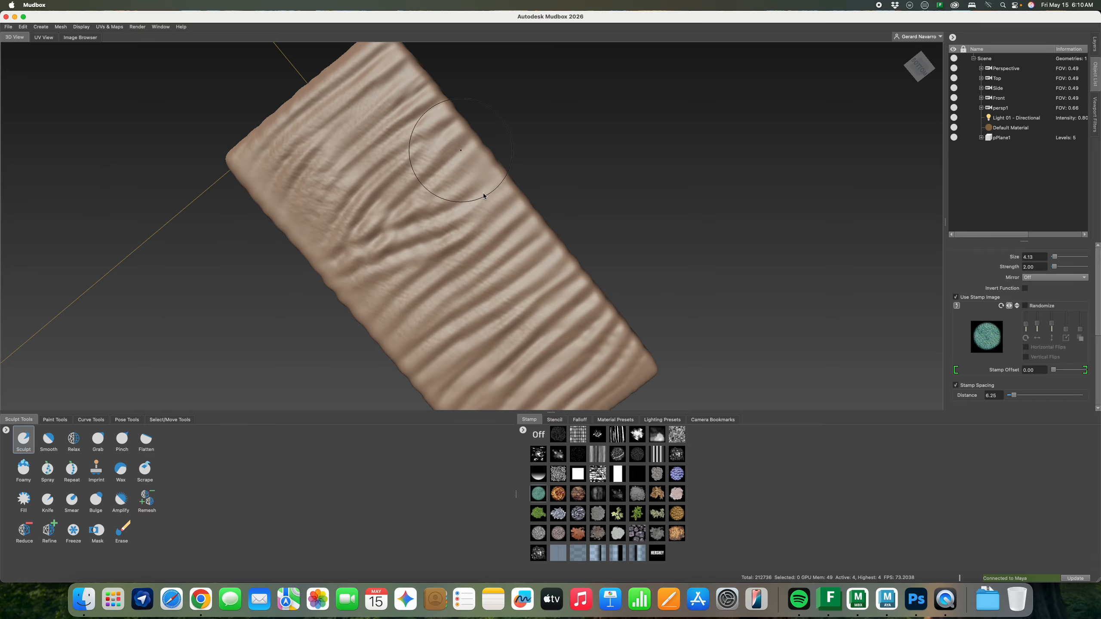
pyautogui.keyDown('alt'); pyautogui.moveTo(509, 302); pyautogui.dragTo(452, 320); pyautogui.keyUp('alt')
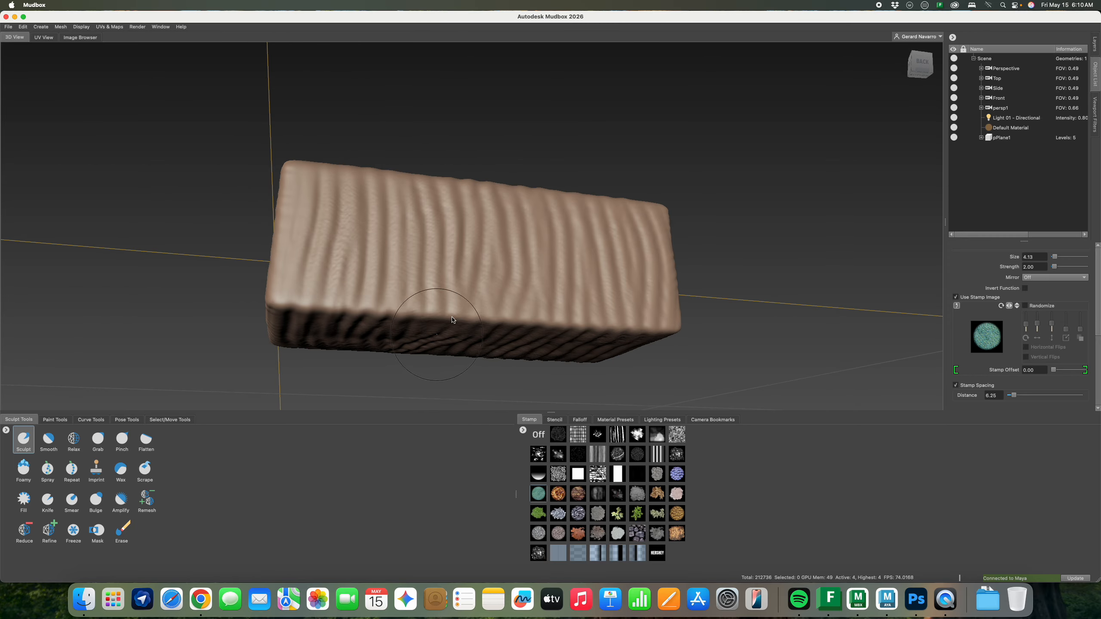
pyautogui.keyDown('alt'); pyautogui.moveTo(576, 328); pyautogui.dragTo(499, 314); pyautogui.keyUp('alt')
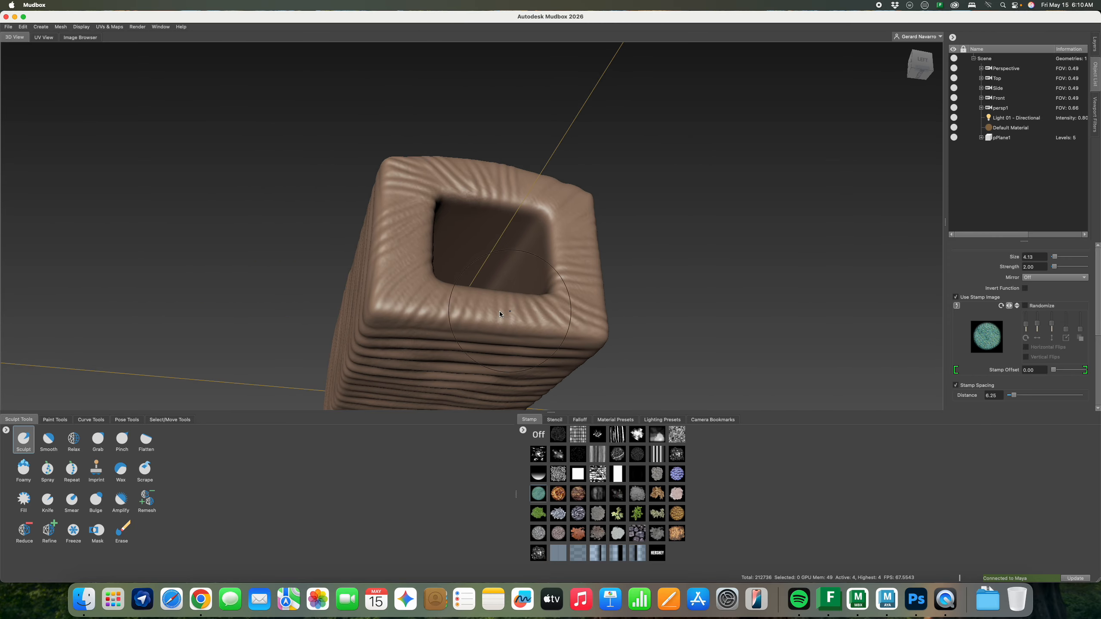
pyautogui.keyDown('alt'); pyautogui.moveTo(569, 322); pyautogui.dragTo(576, 294); pyautogui.keyUp('alt')
pyautogui.keyDown('alt'); pyautogui.moveTo(570, 225); pyautogui.dragTo(553, 321, button='middle'); pyautogui.keyUp('alt')
pyautogui.keyDown('alt'); pyautogui.moveTo(553, 322); pyautogui.dragTo(713, 347, button='right'); pyautogui.keyUp('alt')
pyautogui.keyDown('alt'); pyautogui.moveTo(663, 363); pyautogui.dragTo(656, 298, button='middle'); pyautogui.keyUp('alt')
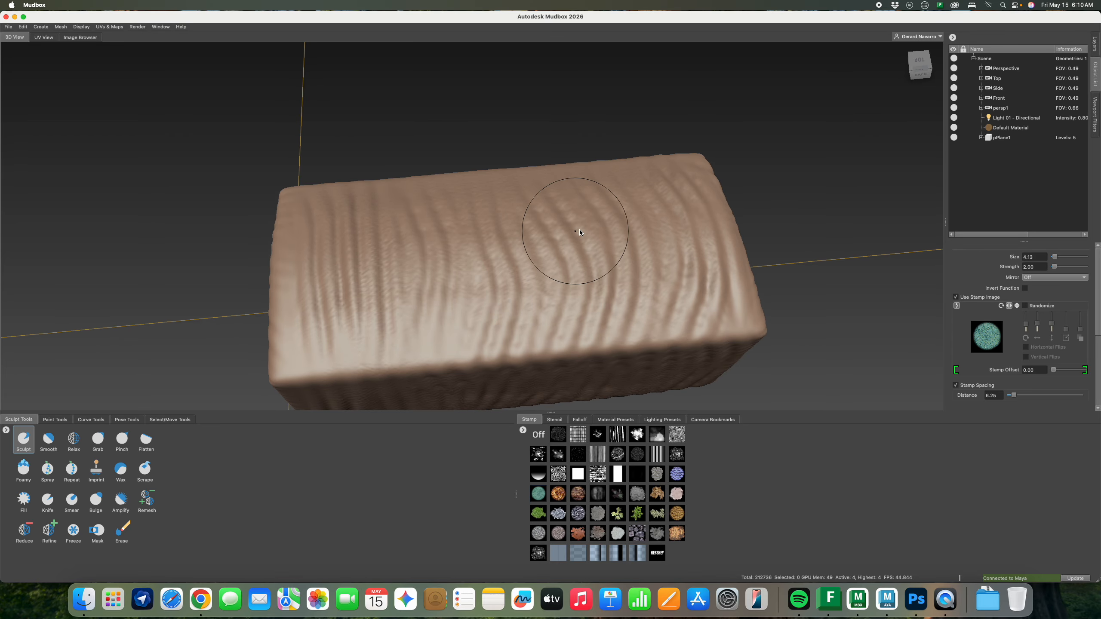
pyautogui.keyDown('alt'); pyautogui.moveTo(603, 250); pyautogui.dragTo(498, 260); pyautogui.keyUp('alt')
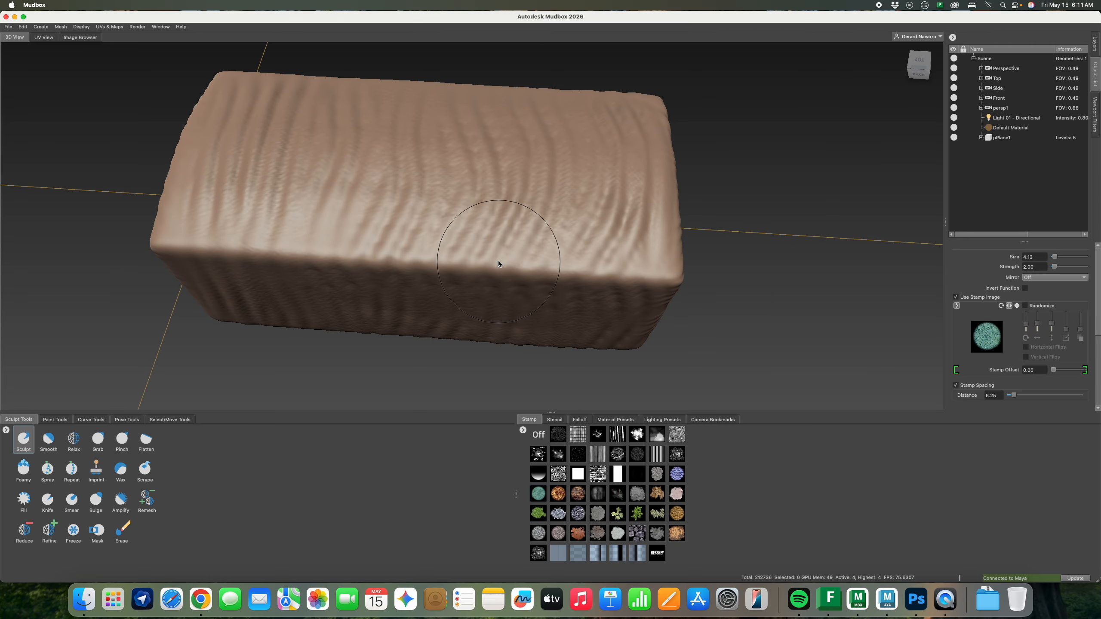
pyautogui.moveTo(532, 215)
pyautogui.keyDown('alt'); pyautogui.mouseDown()
pyautogui.moveTo(515, 221)
pyautogui.moveTo(502, 191)
pyautogui.moveTo(520, 210)
pyautogui.mouseUp(); pyautogui.keyUp('alt')
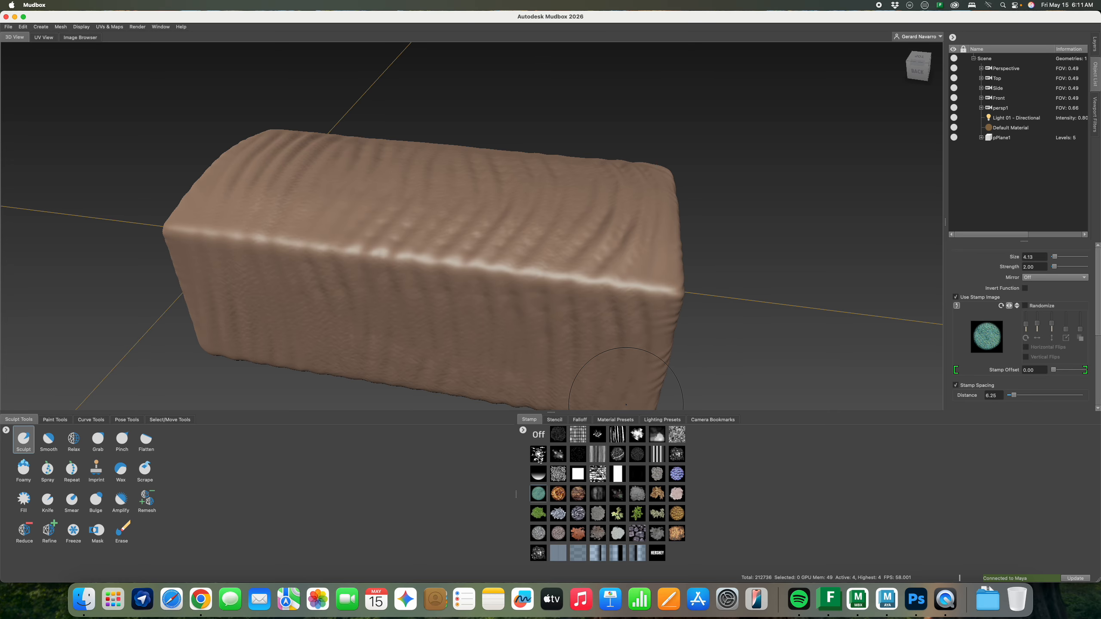
# Select the HERSHEY stamp in the Stamp tray and delete it from the library
pyautogui.click(555, 420)
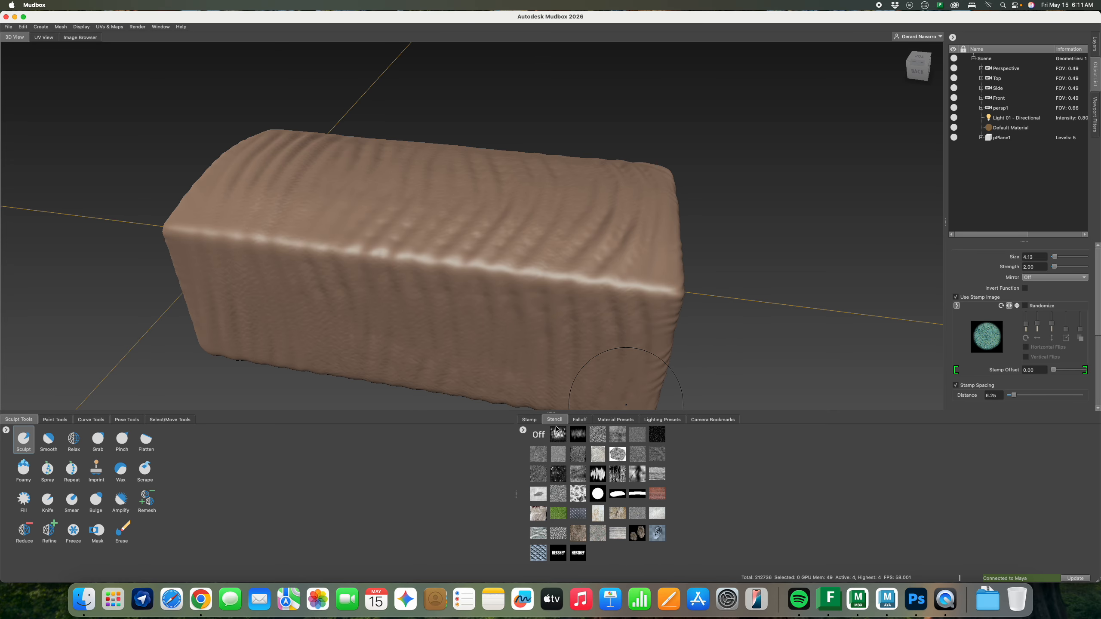
pyautogui.click(530, 419)
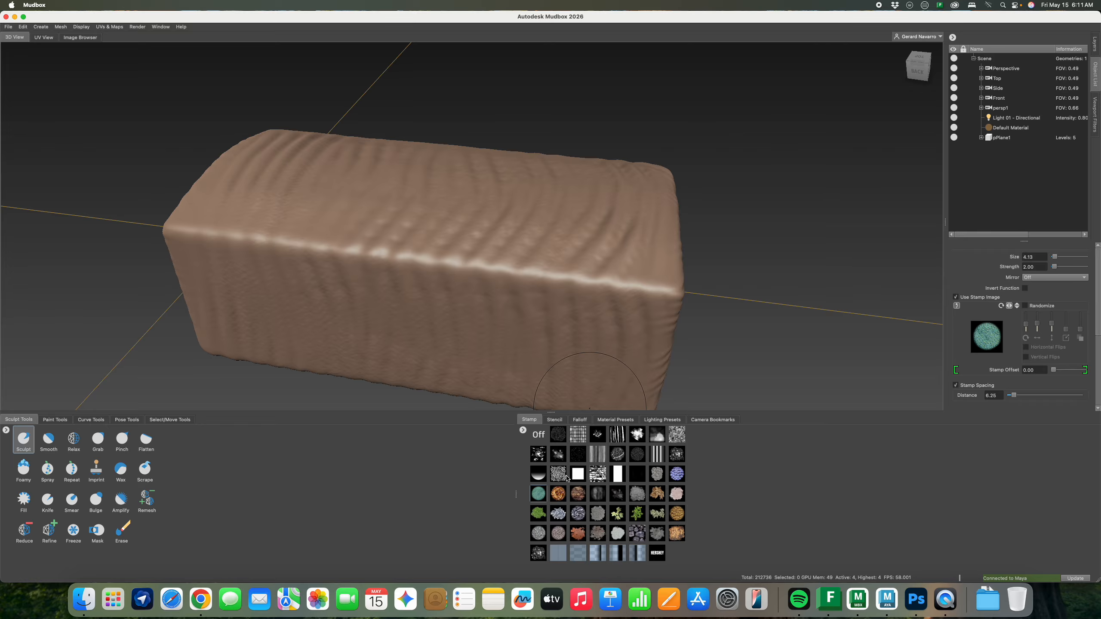
pyautogui.click(656, 556)
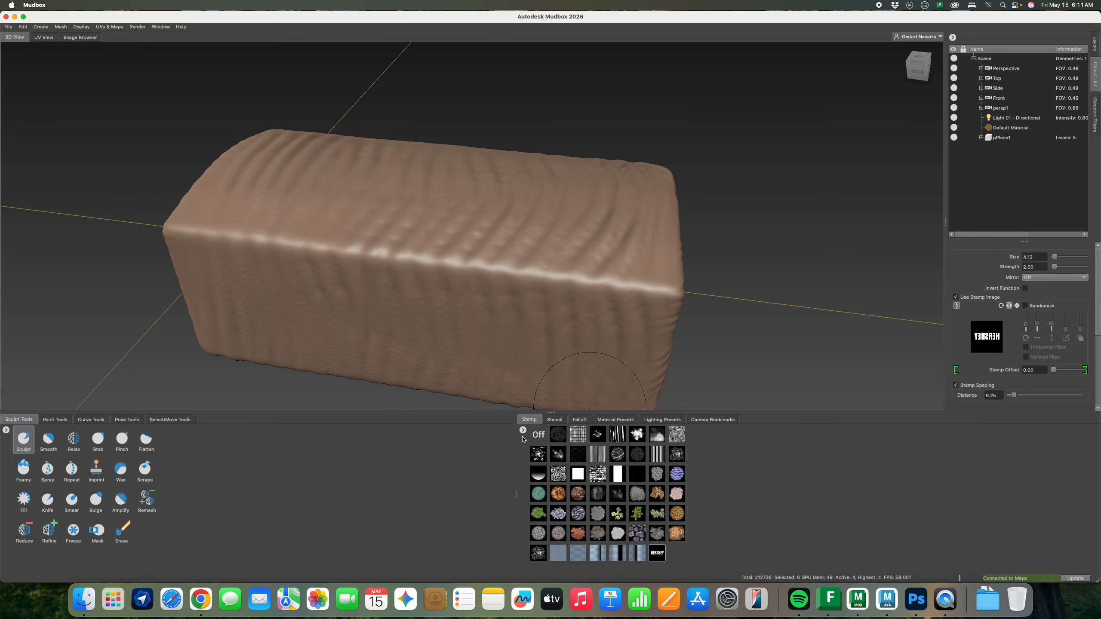
pyautogui.click(523, 430)
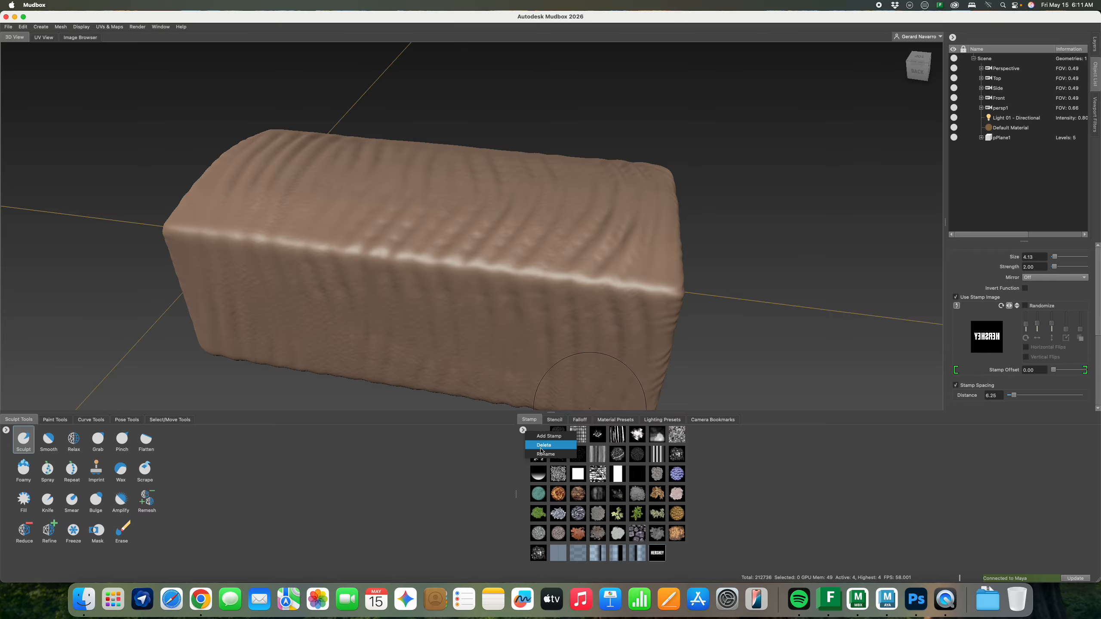
pyautogui.click(549, 457)
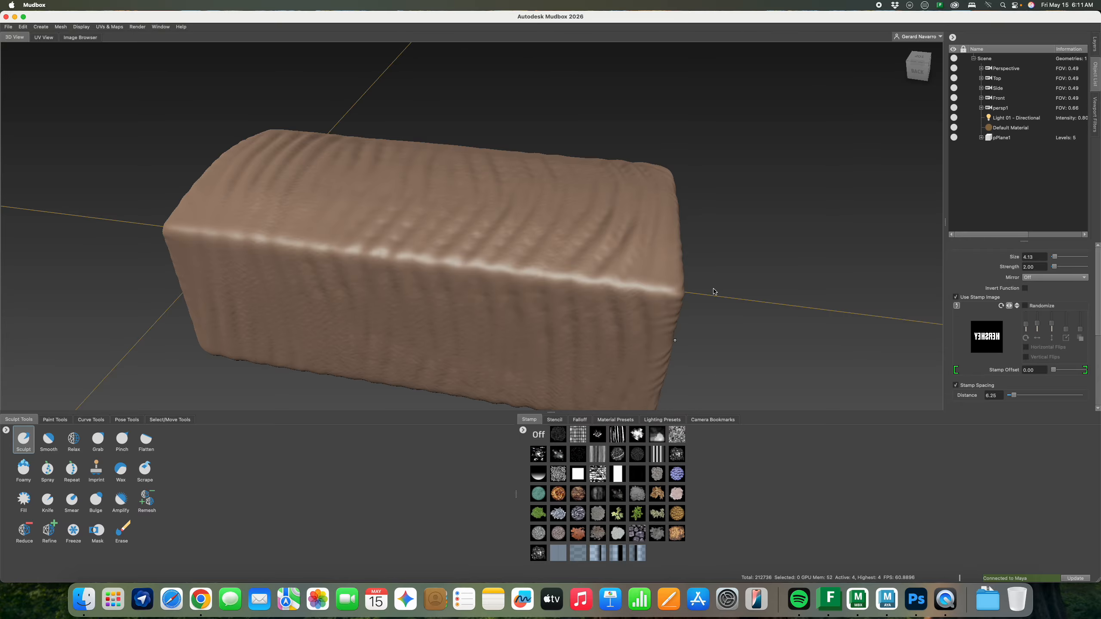
pyautogui.moveTo(736, 295)
pyautogui.keyDown('alt'); pyautogui.mouseDown()
pyautogui.moveTo(567, 277)
pyautogui.moveTo(513, 289)
pyautogui.mouseUp(); pyautogui.keyUp('alt')
# In Photoshop, start a new document and enter 2048 × 2048 px width and height
pyautogui.click(925, 591)
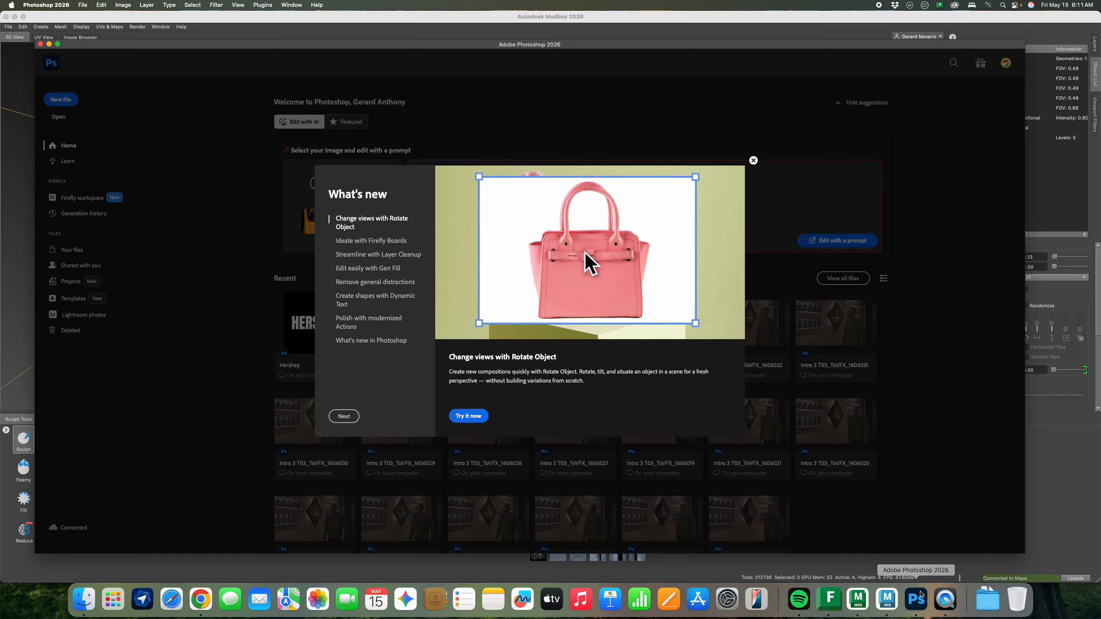
pyautogui.click(753, 161)
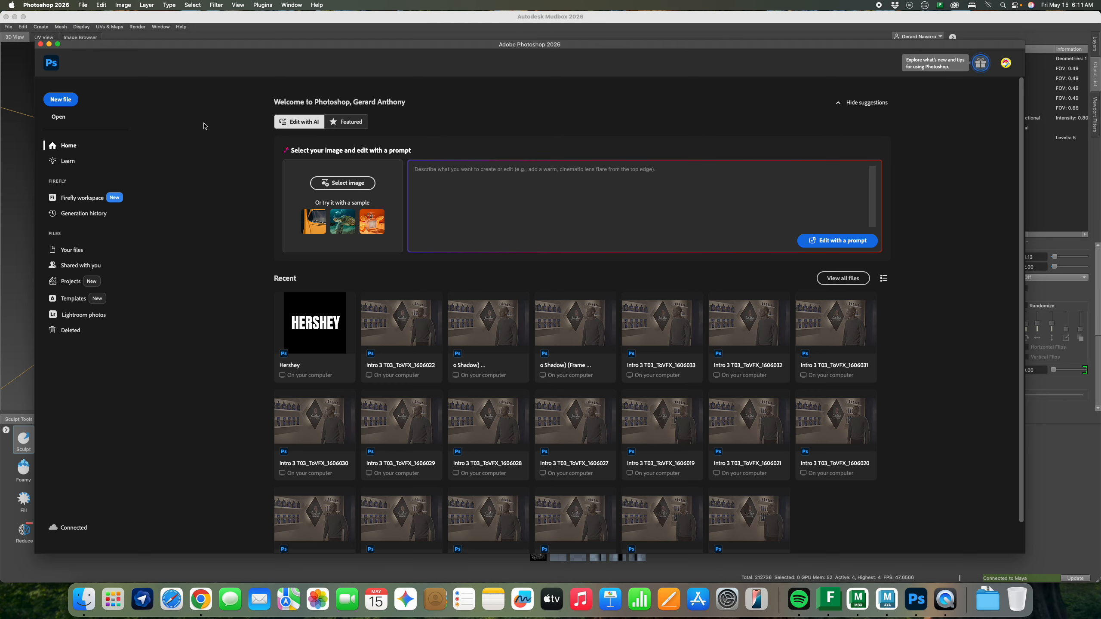
pyautogui.click(61, 100)
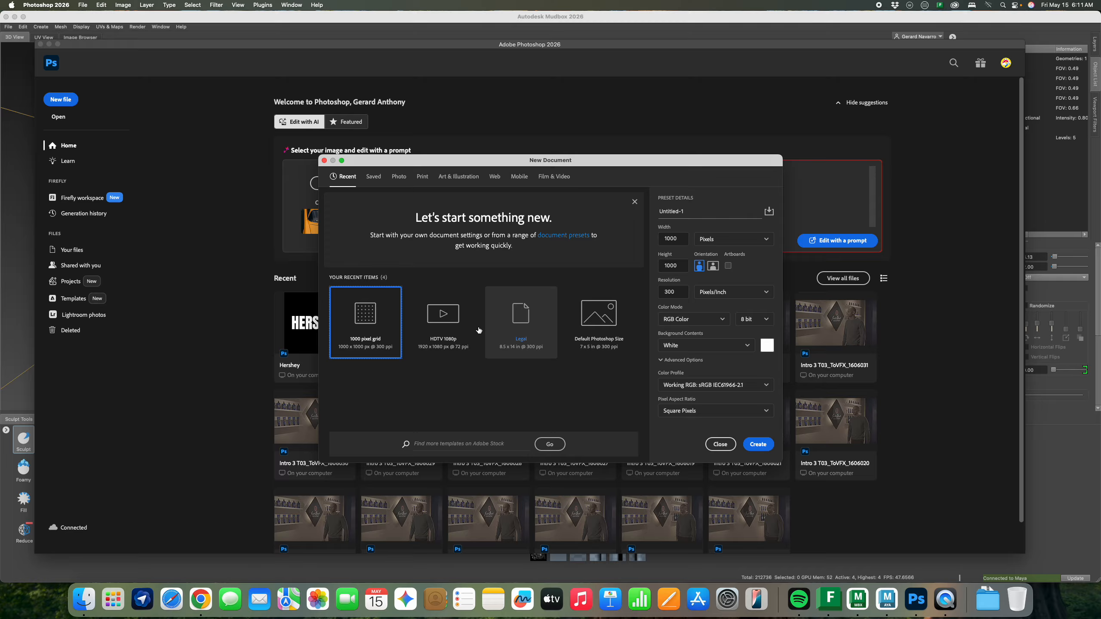
pyautogui.doubleClick(679, 240)
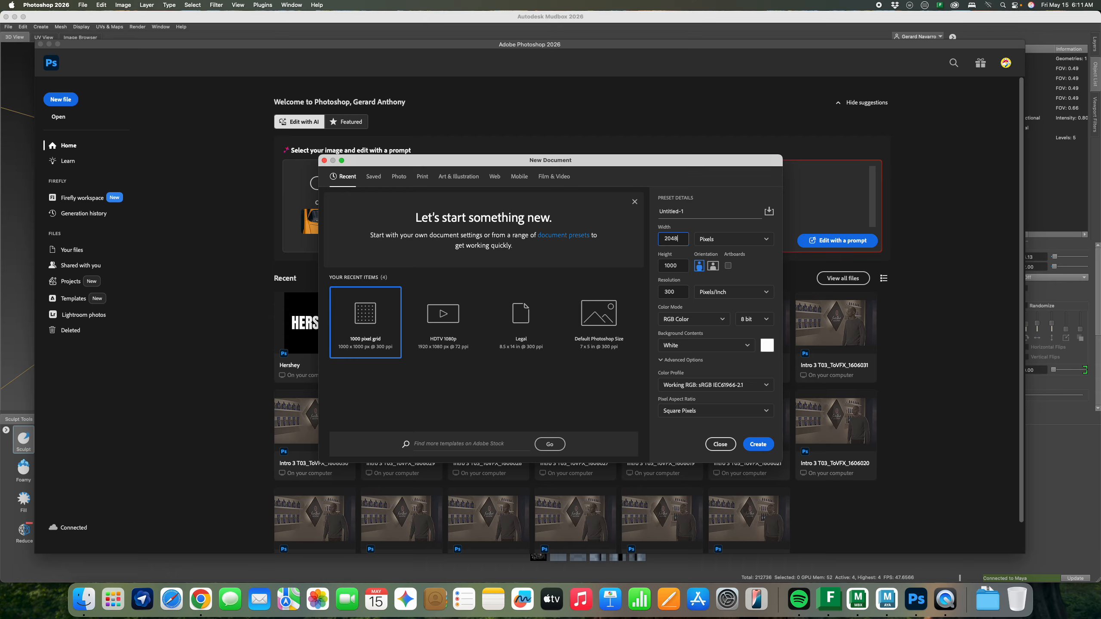
pyautogui.doubleClick(666, 265)
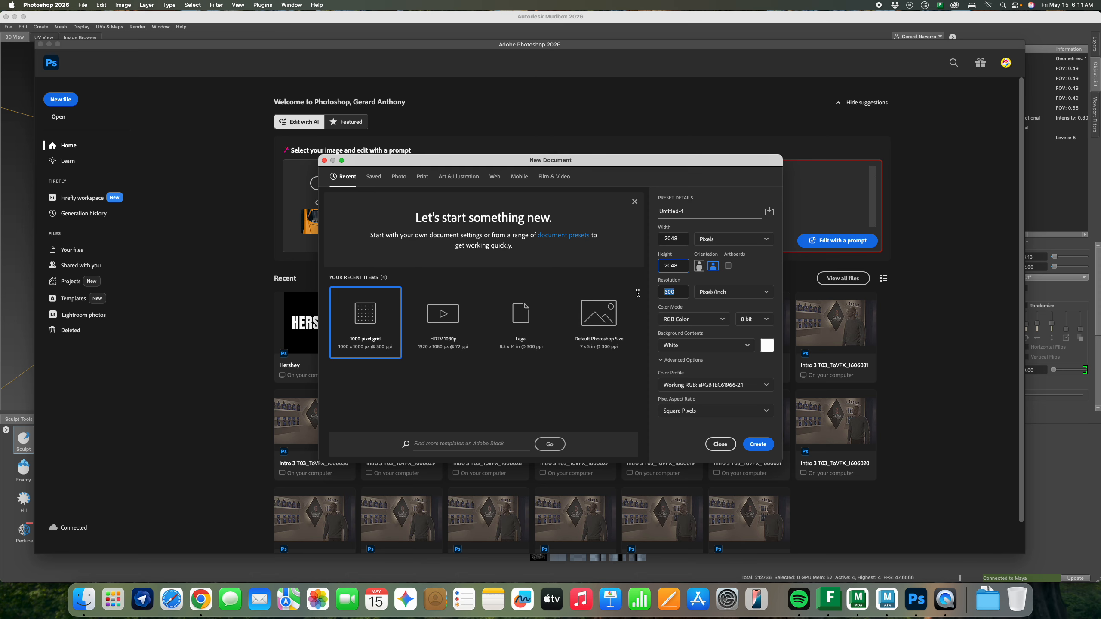
pyautogui.press('Tab')
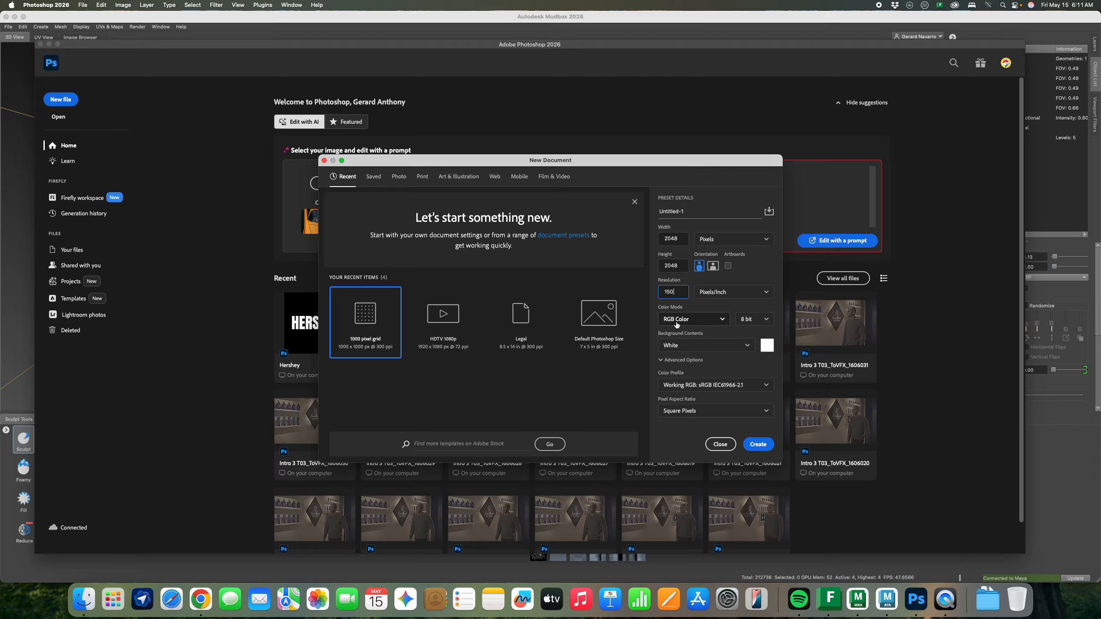
# Set resolution to 150 ppi and bit depth to 32 bit, then create the document
pyautogui.click(754, 324)
pyautogui.click(754, 321)
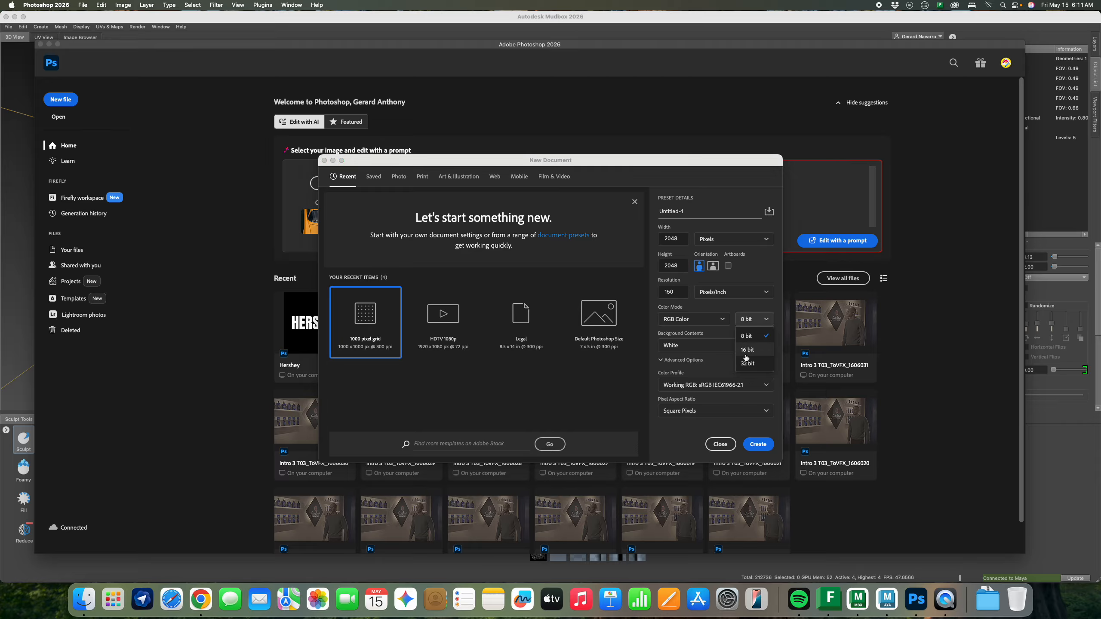
pyautogui.click(686, 319)
pyautogui.click(756, 322)
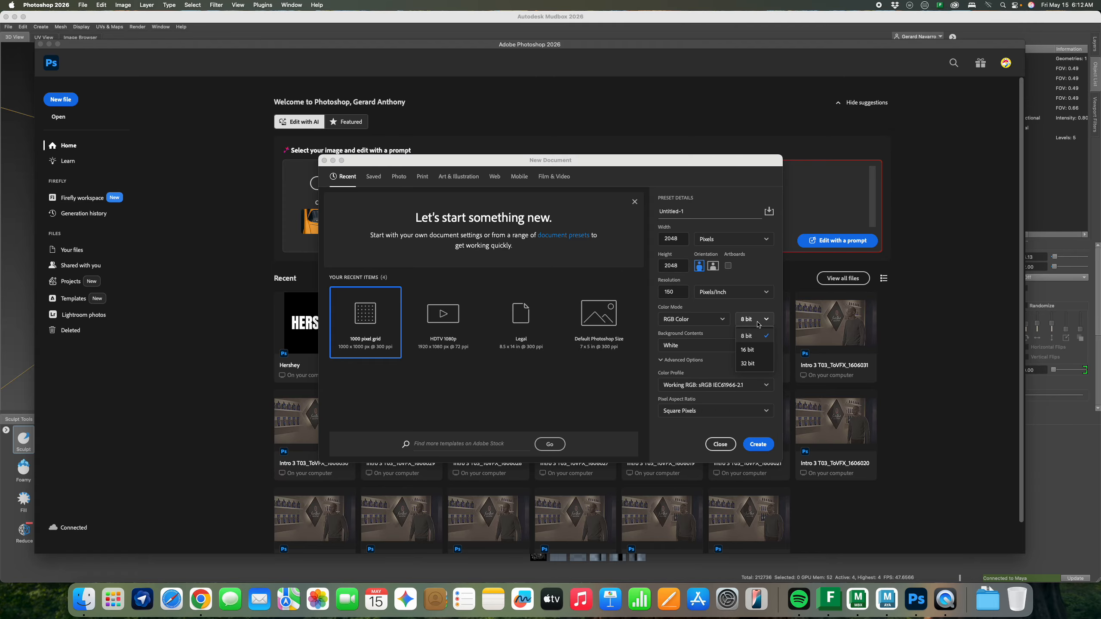
pyautogui.click(748, 363)
pyautogui.click(762, 446)
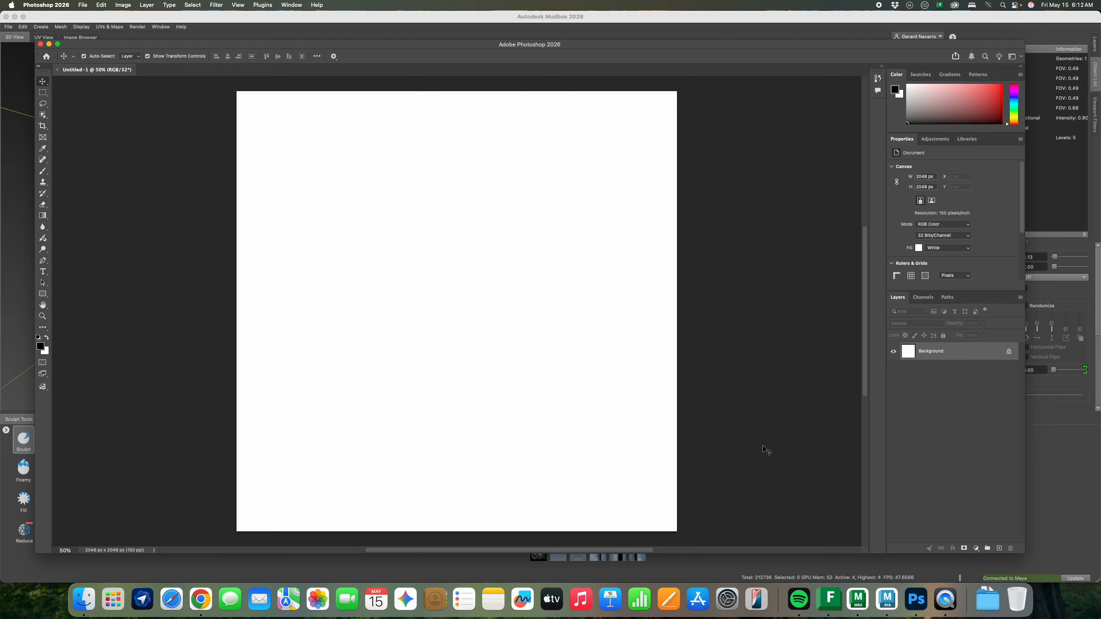
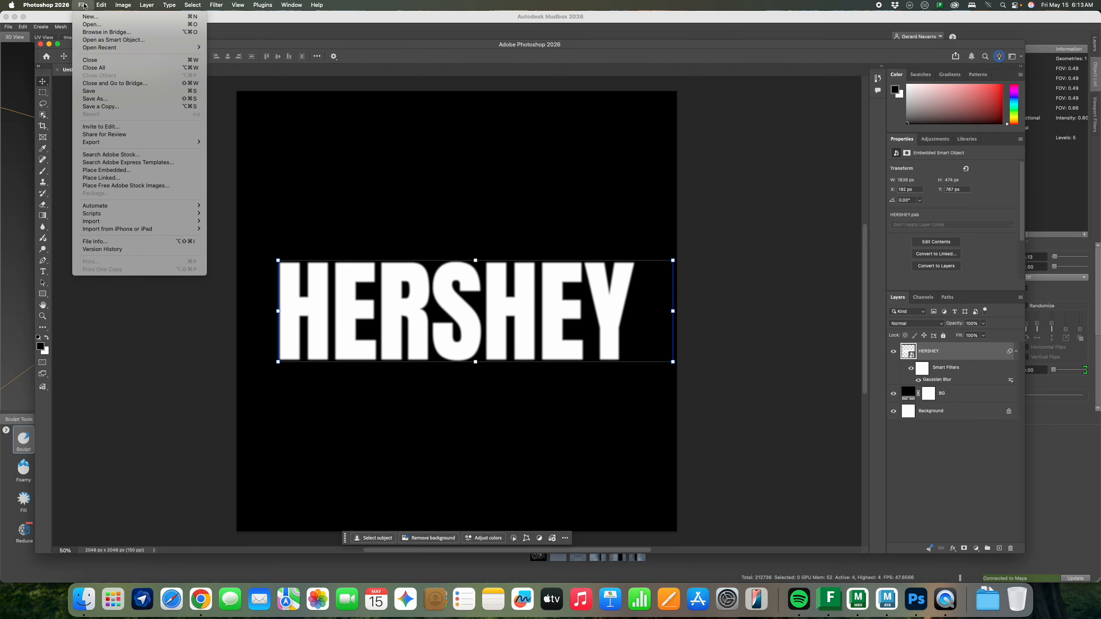
# Quick-export the white-on-black HERSHEY canvas as a PNG named 'Hershey' on the Desktop
pyautogui.moveTo(130, 142)
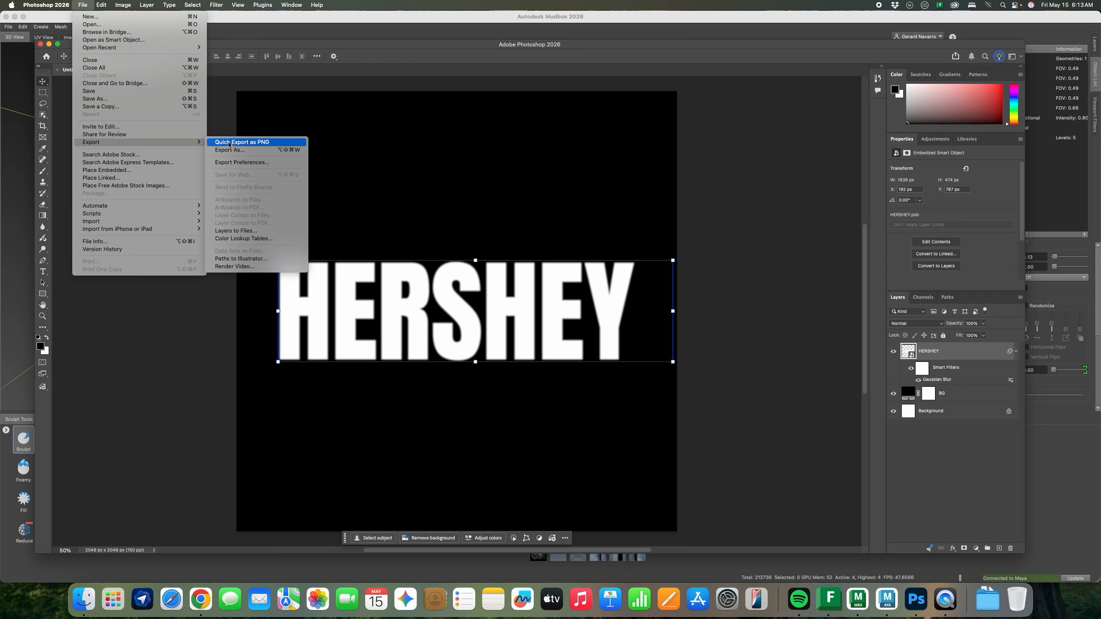
pyautogui.click(325, 181)
pyautogui.press('super+s')
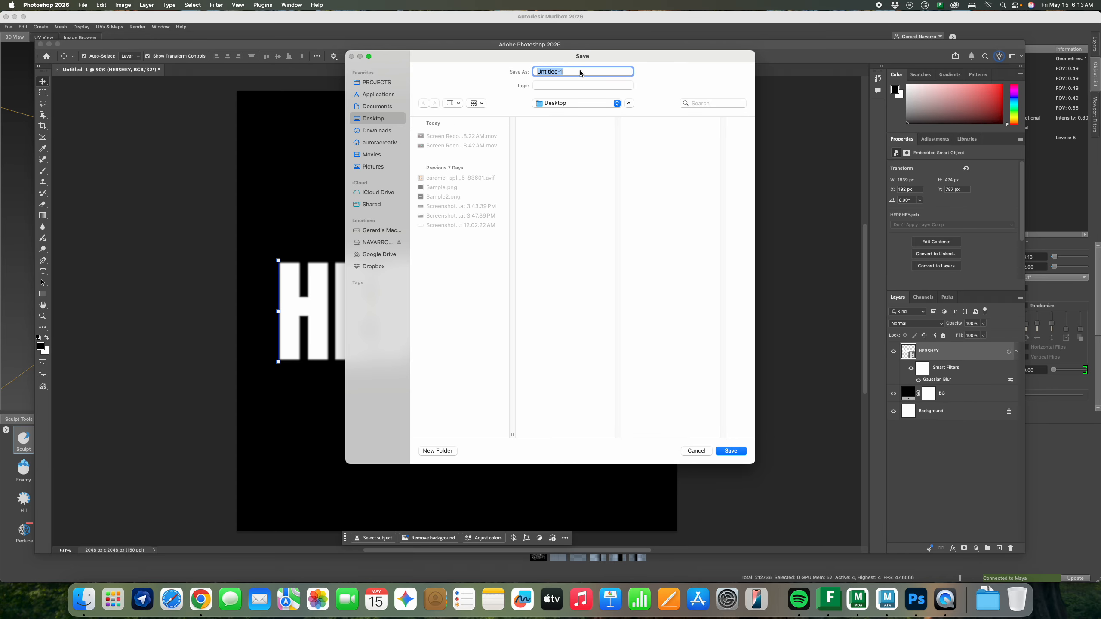
pyautogui.write('Hershey')
pyautogui.click(740, 453)
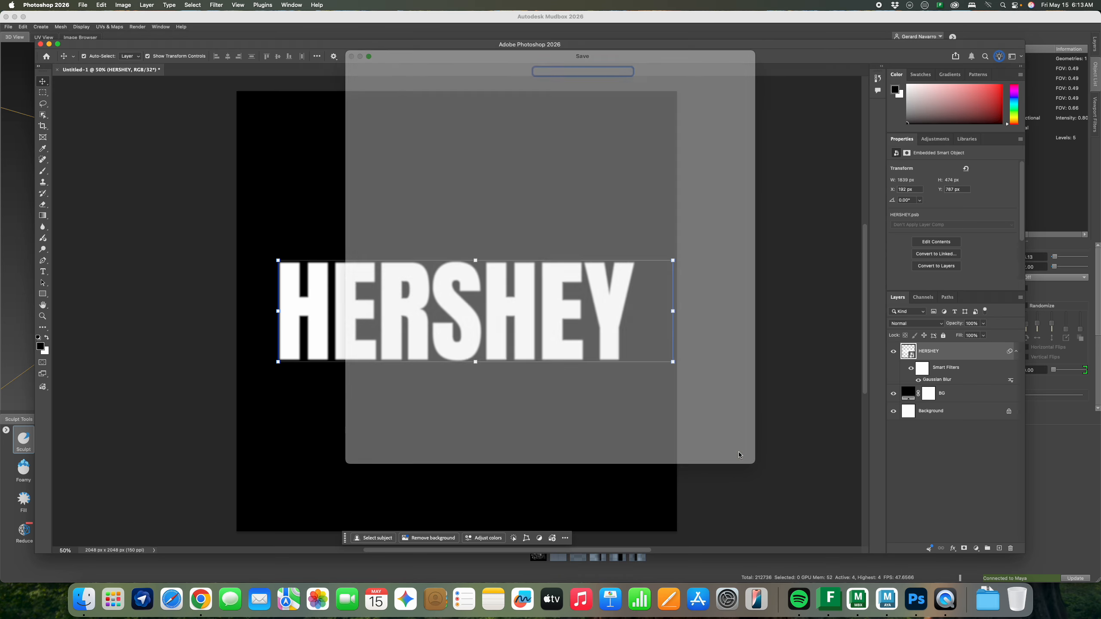
# Return to Mudbox and frame the chocolate bar closer, viewed from above
pyautogui.click(859, 600)
pyautogui.moveTo(576, 260)
pyautogui.keyDown('alt'); pyautogui.mouseDown()
pyautogui.moveTo(604, 260)
pyautogui.moveTo(527, 258)
pyautogui.moveTo(551, 357)
pyautogui.mouseUp(); pyautogui.keyUp('alt')
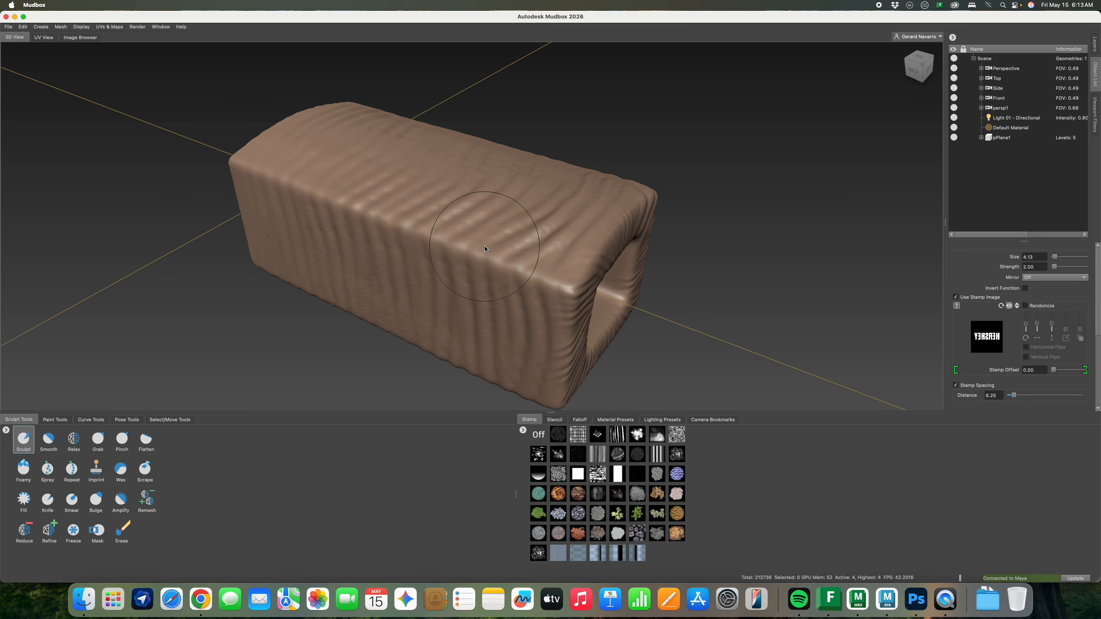
pyautogui.moveTo(485, 249)
pyautogui.keyDown('alt'); pyautogui.mouseDown()
pyautogui.moveTo(507, 251)
pyautogui.moveTo(518, 271)
pyautogui.moveTo(600, 282)
pyautogui.mouseUp(); pyautogui.keyUp('alt')
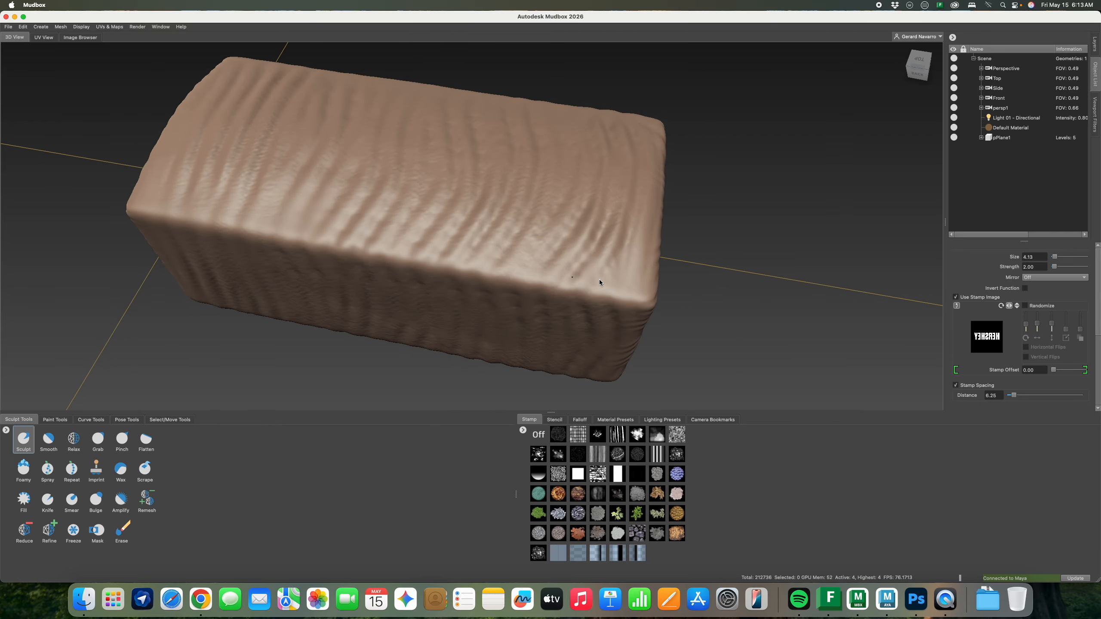
pyautogui.keyDown('alt'); pyautogui.moveTo(599, 282); pyautogui.dragTo(616, 252, button='right'); pyautogui.keyUp('alt')
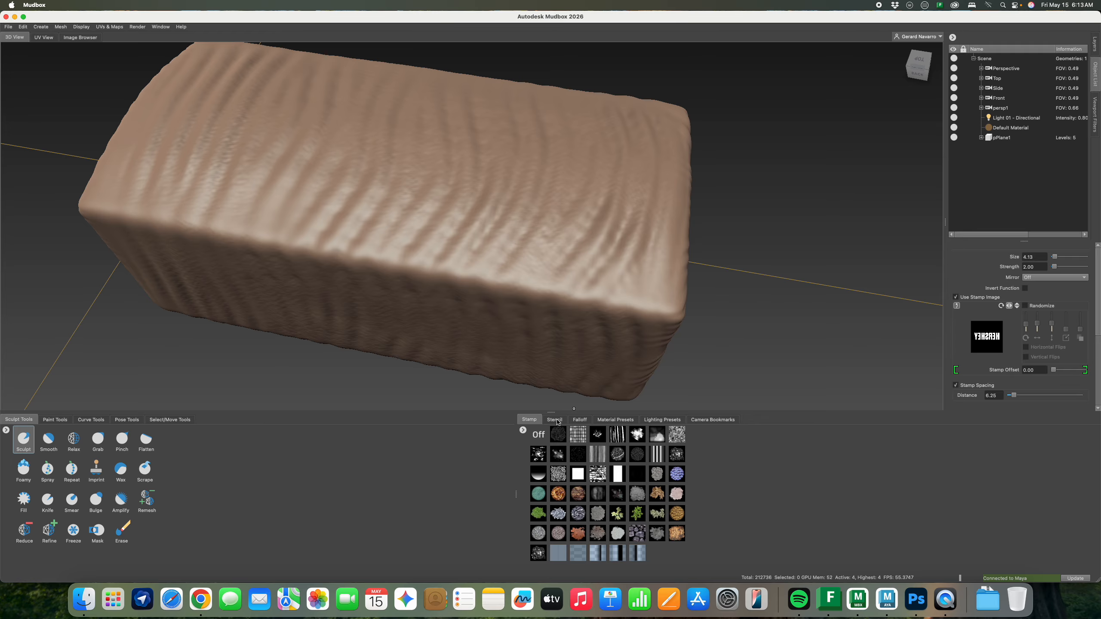
# Add Desktop/Hershey.png as a new stencil and apply it over the bar
pyautogui.click(556, 420)
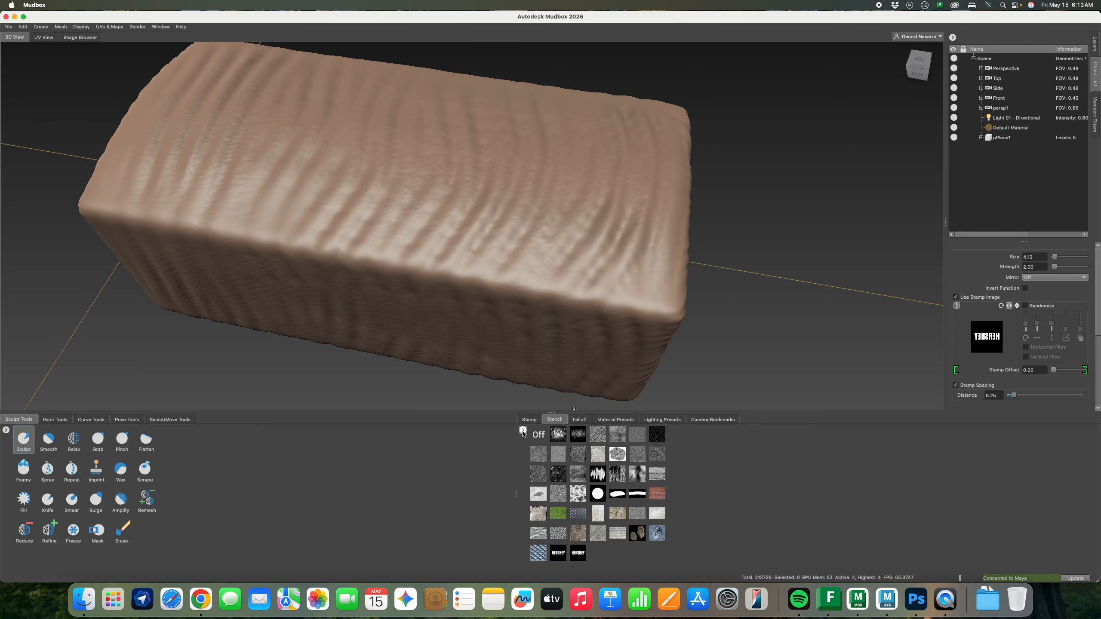
pyautogui.click(523, 432)
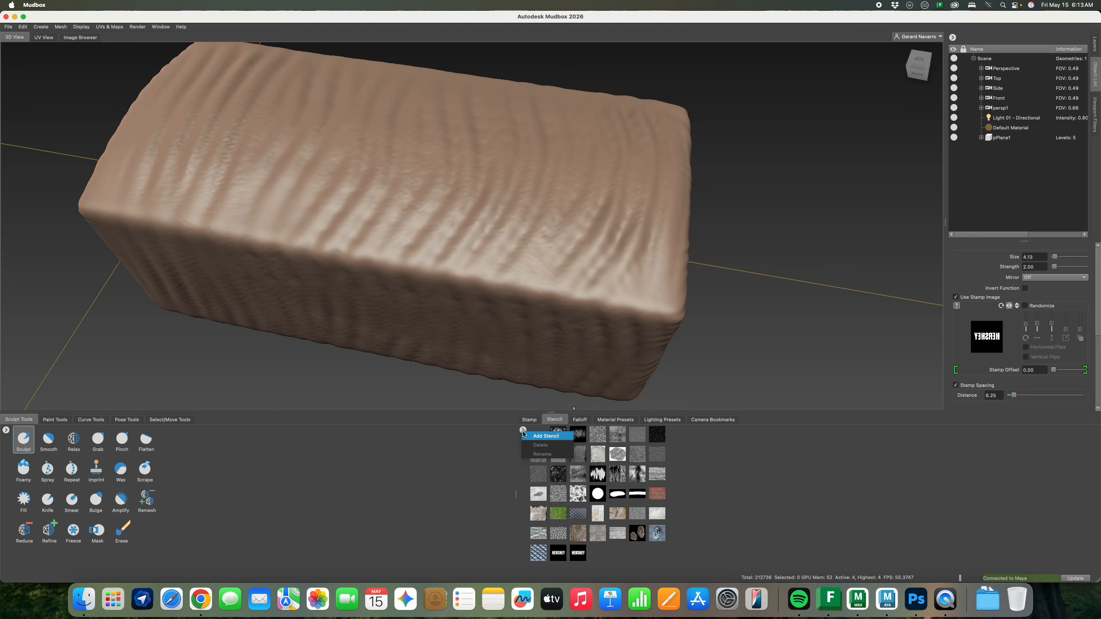
pyautogui.click(547, 436)
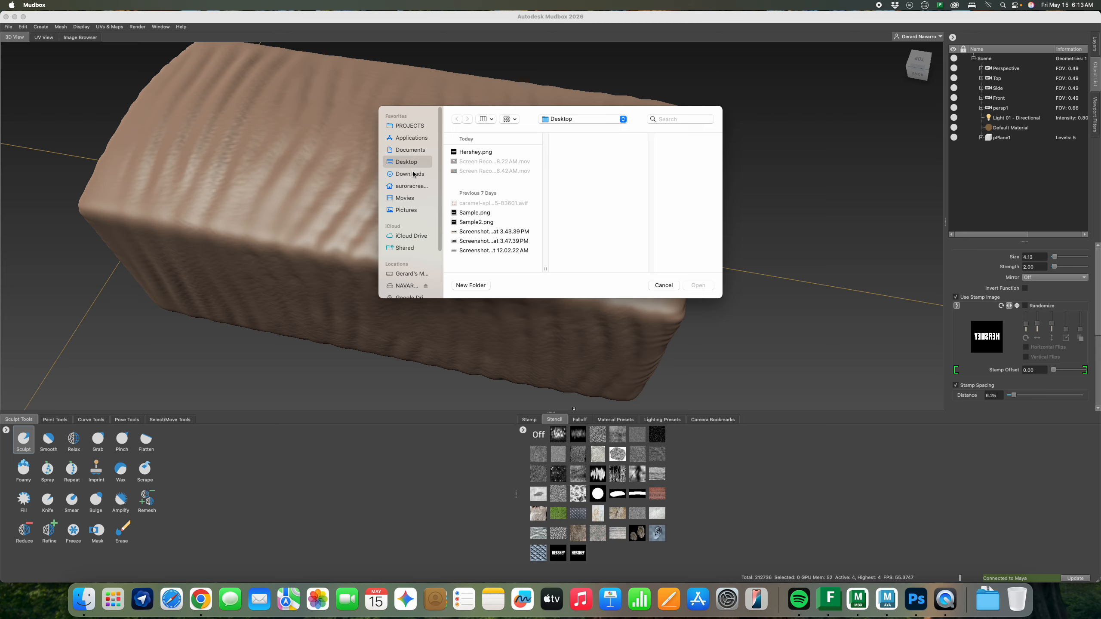
pyautogui.click(412, 174)
pyautogui.click(421, 163)
pyautogui.click(475, 153)
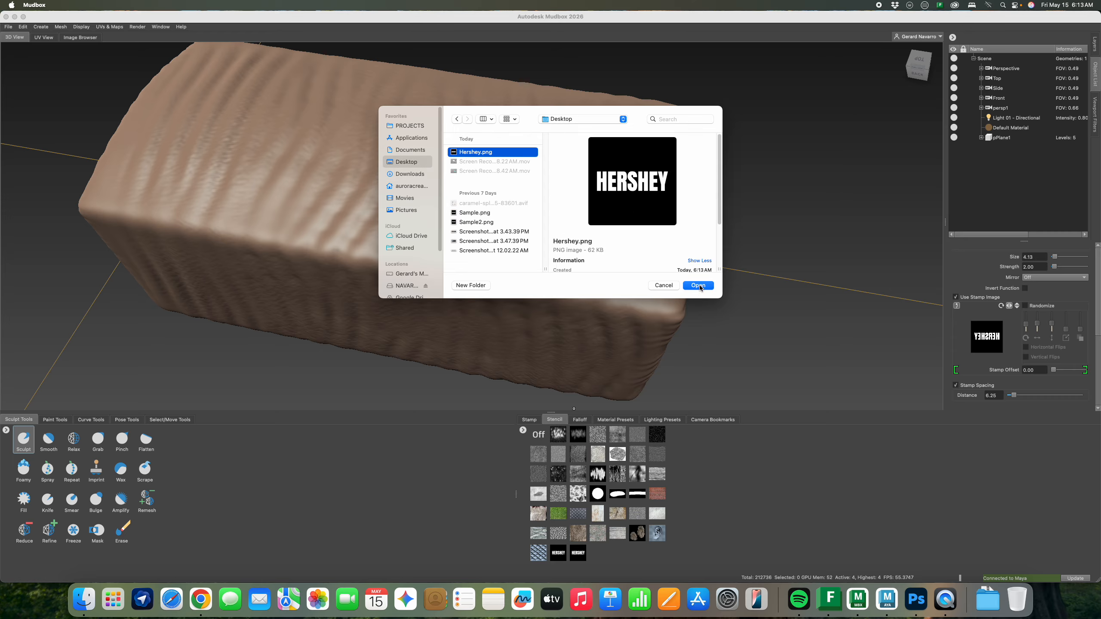
pyautogui.click(698, 286)
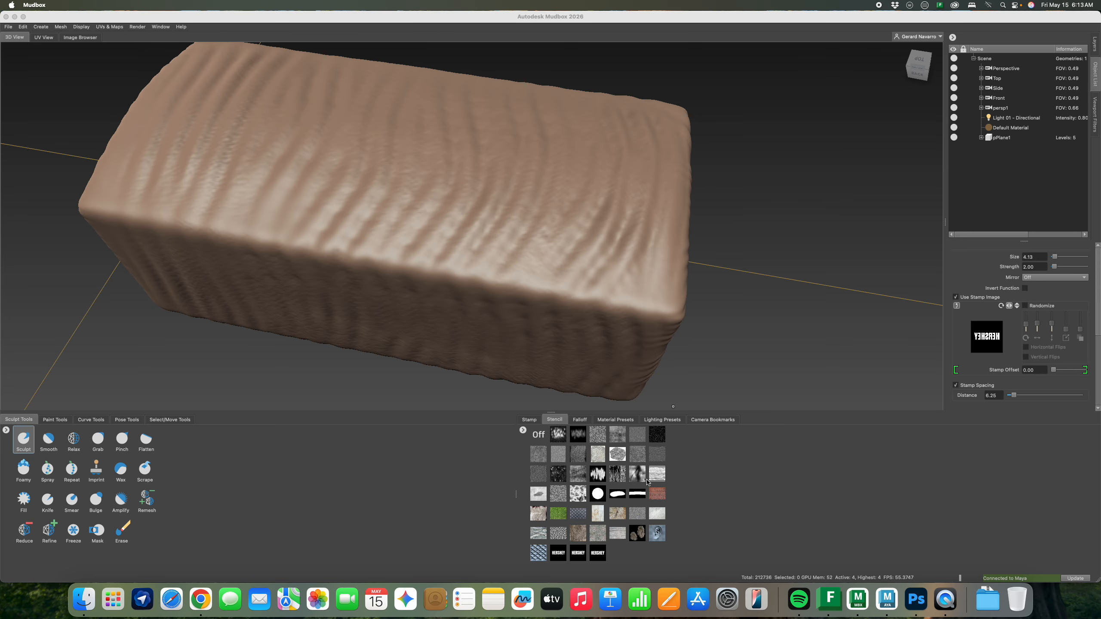
pyautogui.click(579, 559)
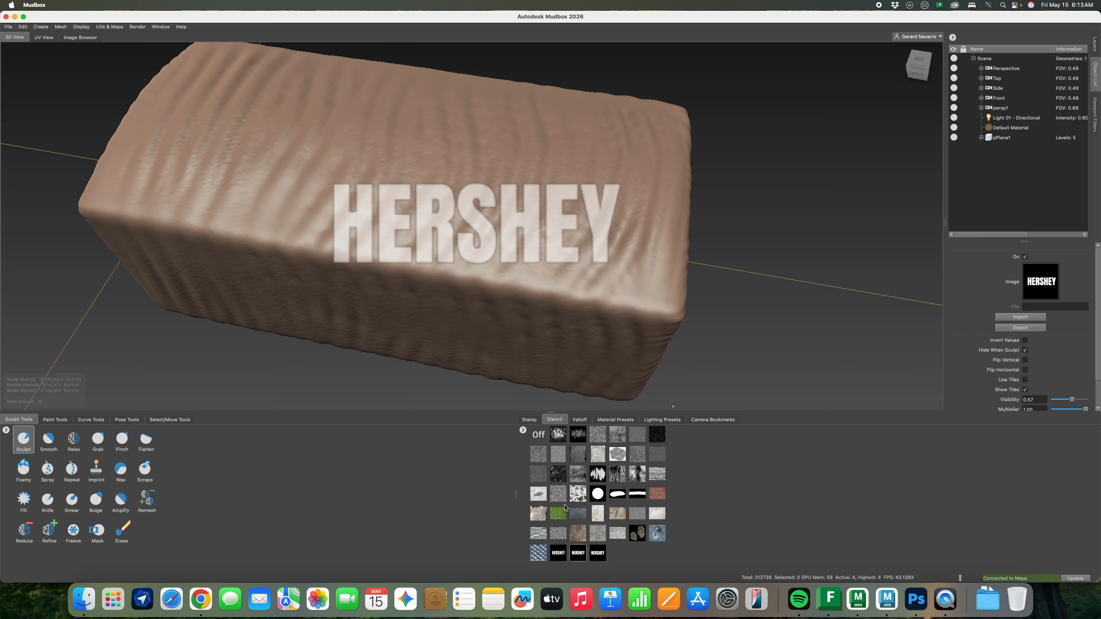
# Delete the duplicate HERSHEY stencil and turn the bar to face front-on
pyautogui.rightClick(527, 431)
pyautogui.click(533, 445)
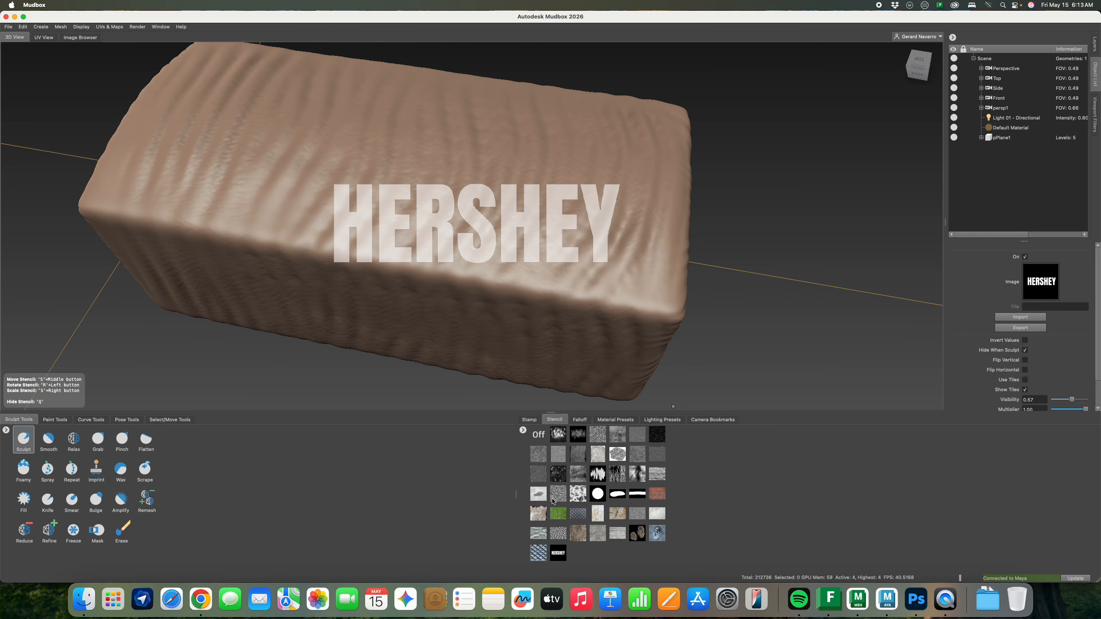
pyautogui.keyDown('alt'); pyautogui.moveTo(533, 279); pyautogui.dragTo(634, 290); pyautogui.keyUp('alt')
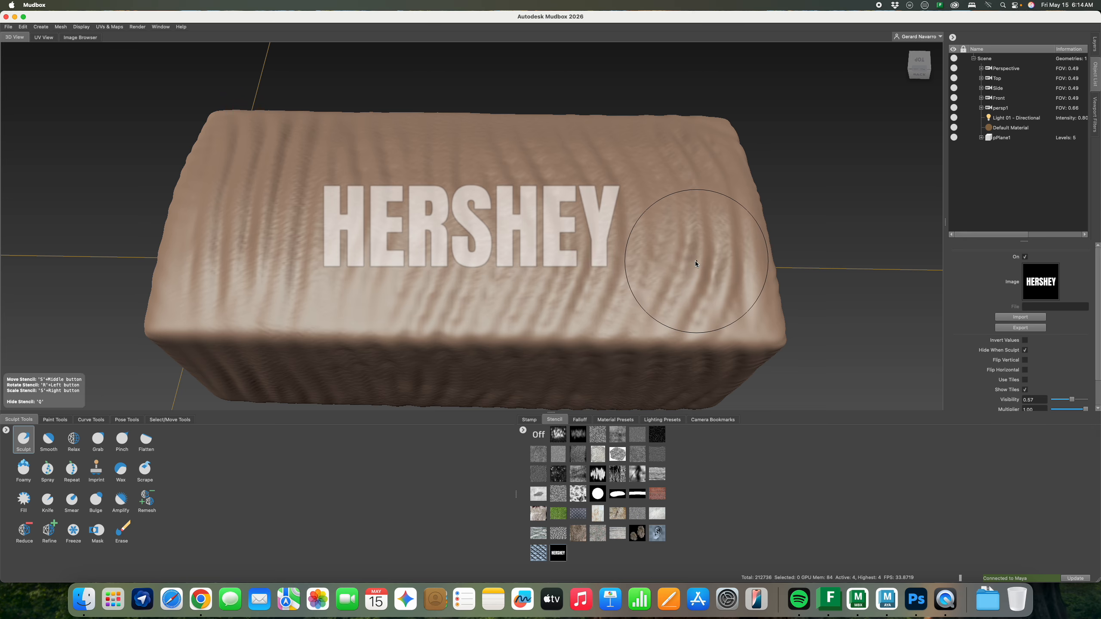
# After a test stroke, set the brush's stamp image to Off
pyautogui.moveTo(695, 260)
pyautogui.keyDown('alt'); pyautogui.mouseDown()
pyautogui.moveTo(612, 246)
pyautogui.moveTo(617, 265)
pyautogui.moveTo(701, 267)
pyautogui.moveTo(620, 271)
pyautogui.moveTo(630, 277)
pyautogui.mouseUp(); pyautogui.keyUp('alt')
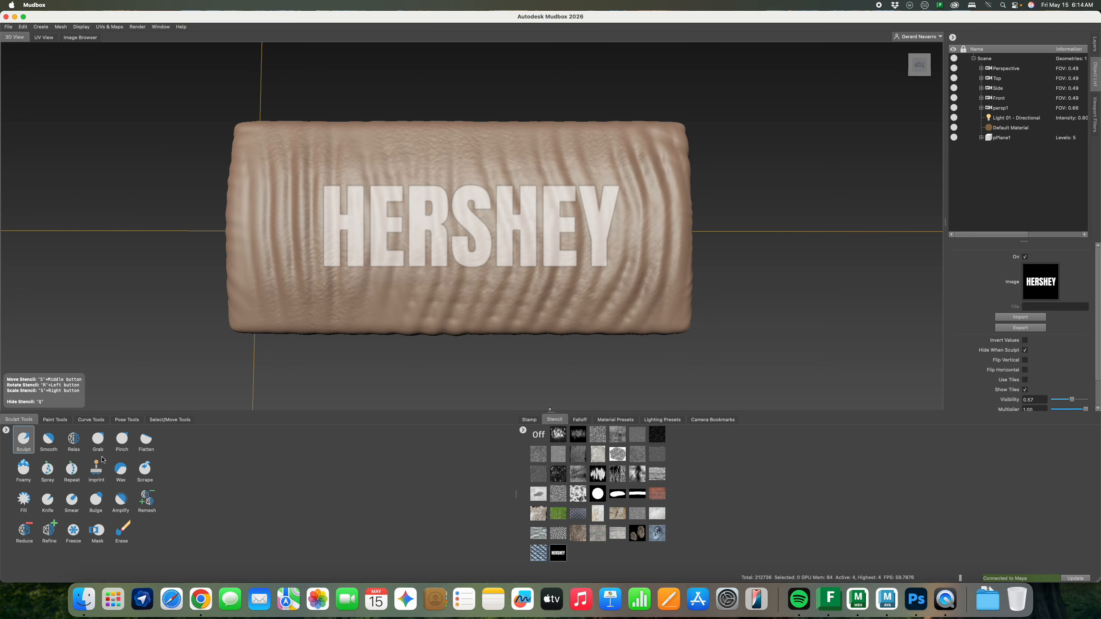
pyautogui.click(538, 420)
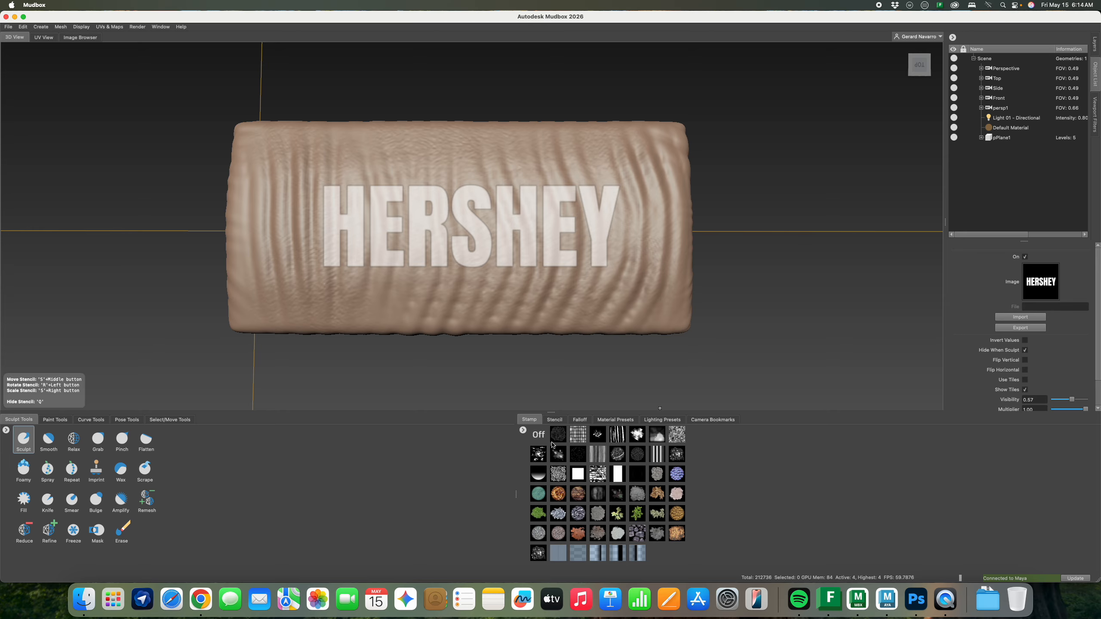
pyautogui.click(542, 441)
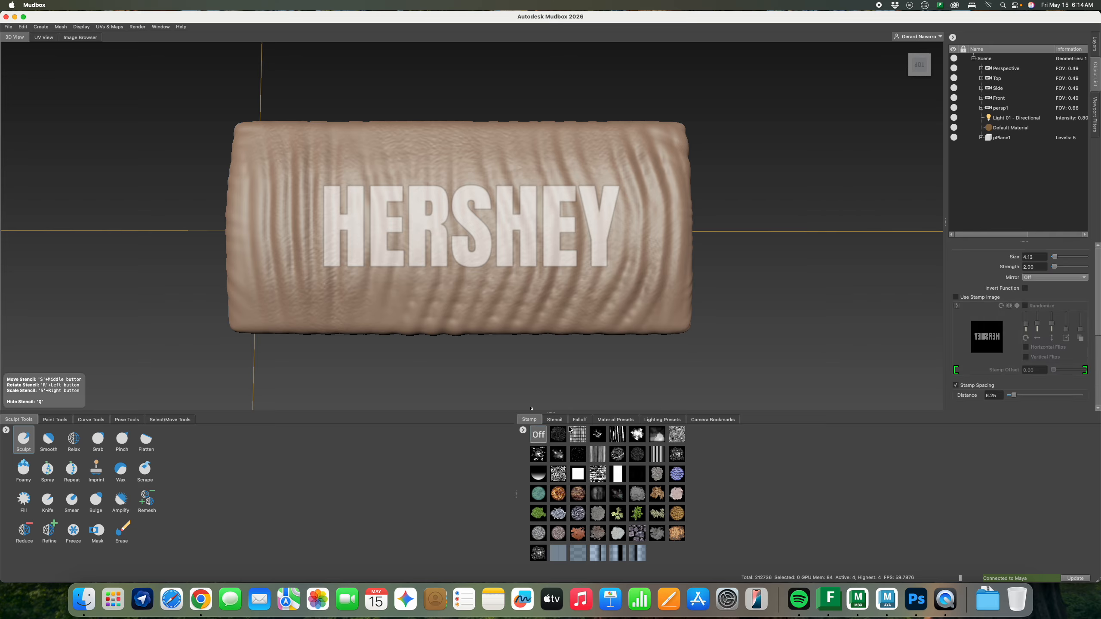
# Enlarge the sculpt brush to 6.64 to cover the lettering, undoing a test emboss stroke
pyautogui.click(555, 421)
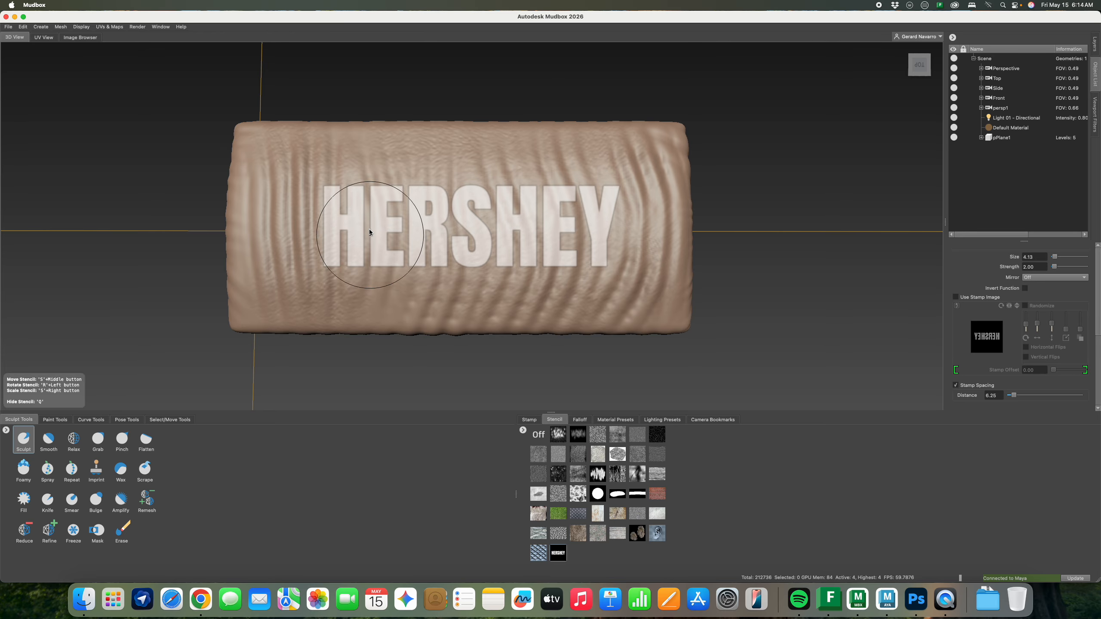
pyautogui.press(']')
pyautogui.press(']')
pyautogui.press(']')
pyautogui.press(']')
pyautogui.moveTo(329, 195)
pyautogui.mouseDown()
pyautogui.moveTo(337, 212)
pyautogui.moveTo(366, 201)
pyautogui.moveTo(625, 219)
pyautogui.mouseUp()
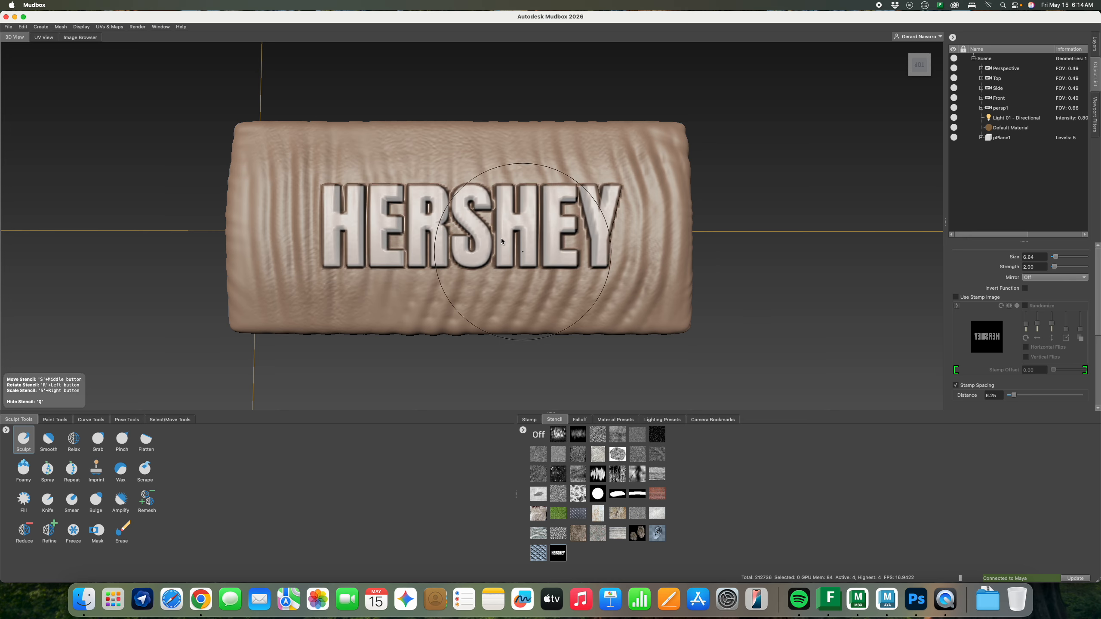
pyautogui.press('super+z')
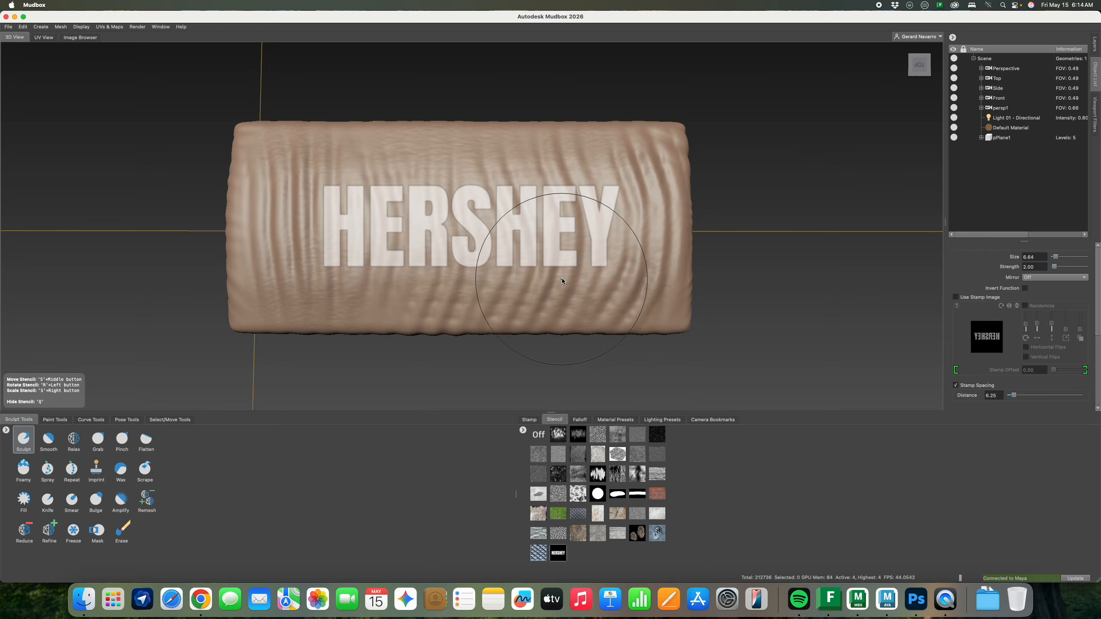
# Try falloff presets, settle on the third-row right curve, and emboss HERSHEY through the stencil
pyautogui.click(579, 421)
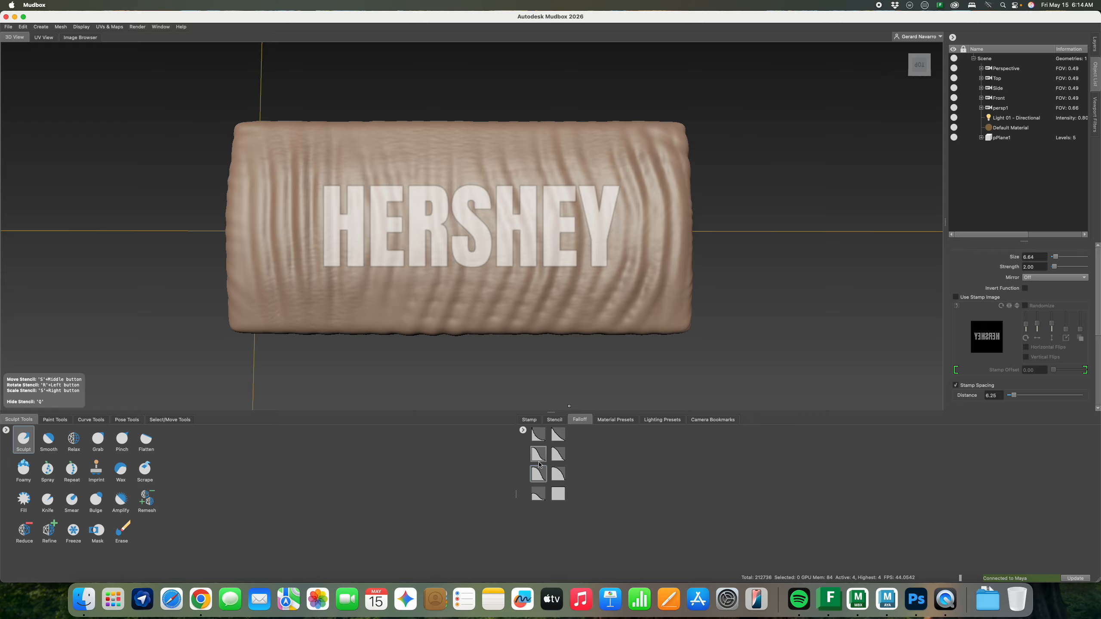
pyautogui.moveTo(323, 244); pyautogui.dragTo(619, 219)
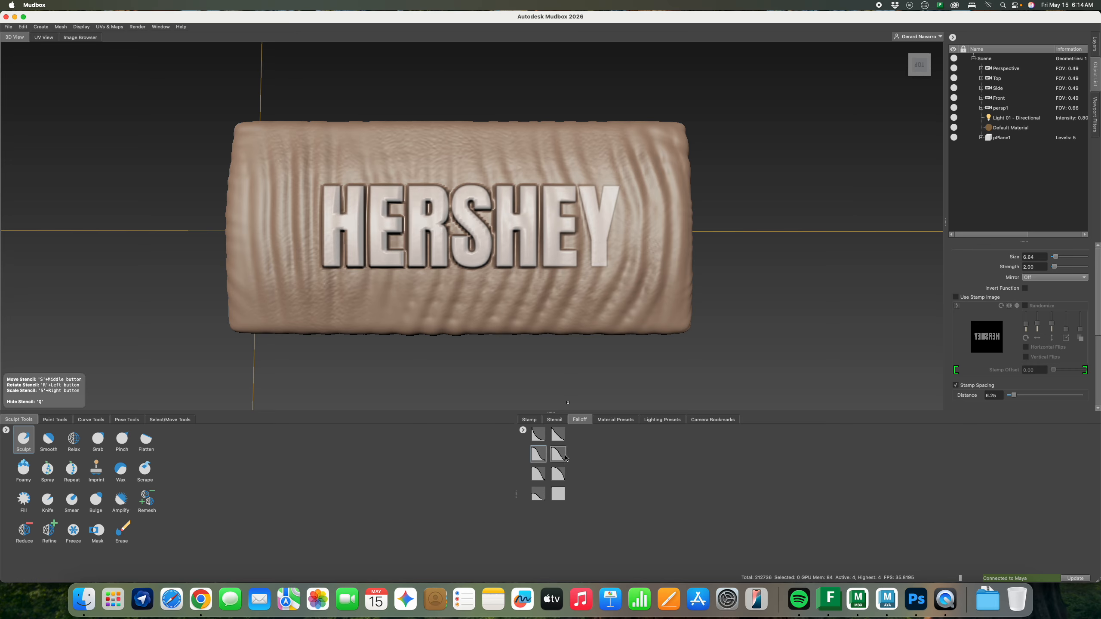
pyautogui.press('super+z')
pyautogui.click(538, 434)
pyautogui.moveTo(342, 250)
pyautogui.mouseDown()
pyautogui.moveTo(413, 218)
pyautogui.moveTo(620, 222)
pyautogui.mouseUp()
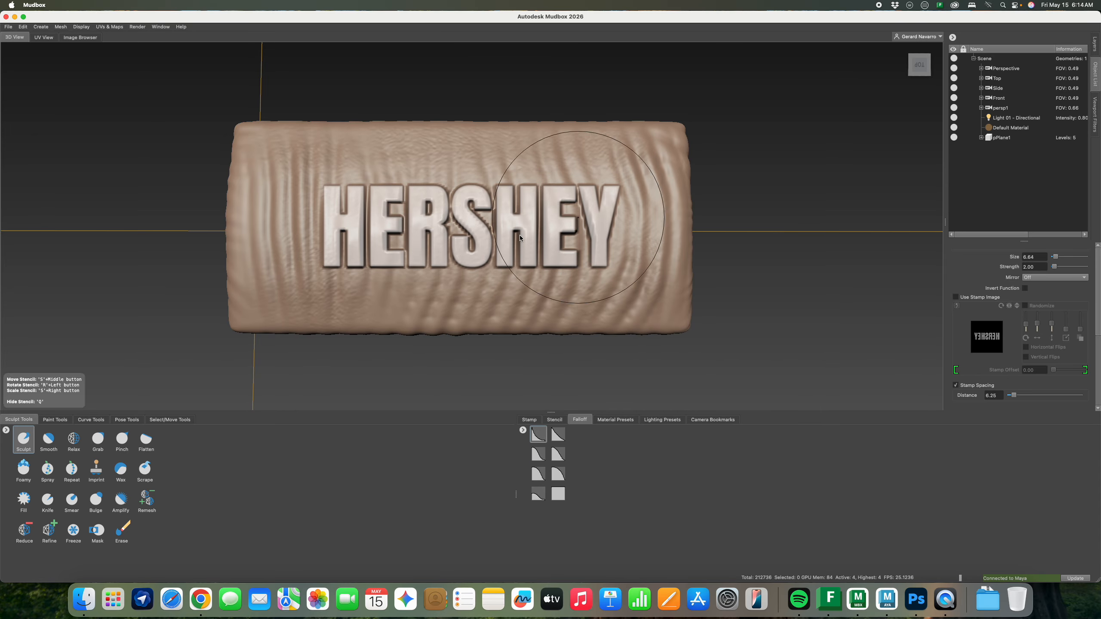
pyautogui.click(538, 454)
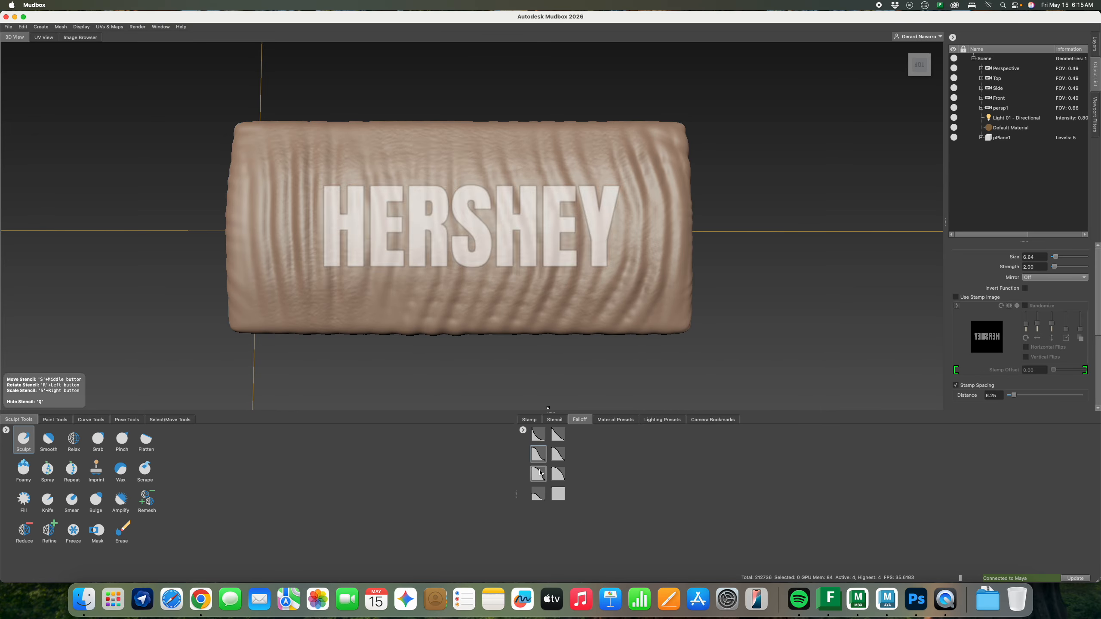
pyautogui.click(558, 474)
pyautogui.moveTo(384, 266)
pyautogui.mouseDown()
pyautogui.moveTo(416, 221)
pyautogui.moveTo(615, 229)
pyautogui.mouseUp()
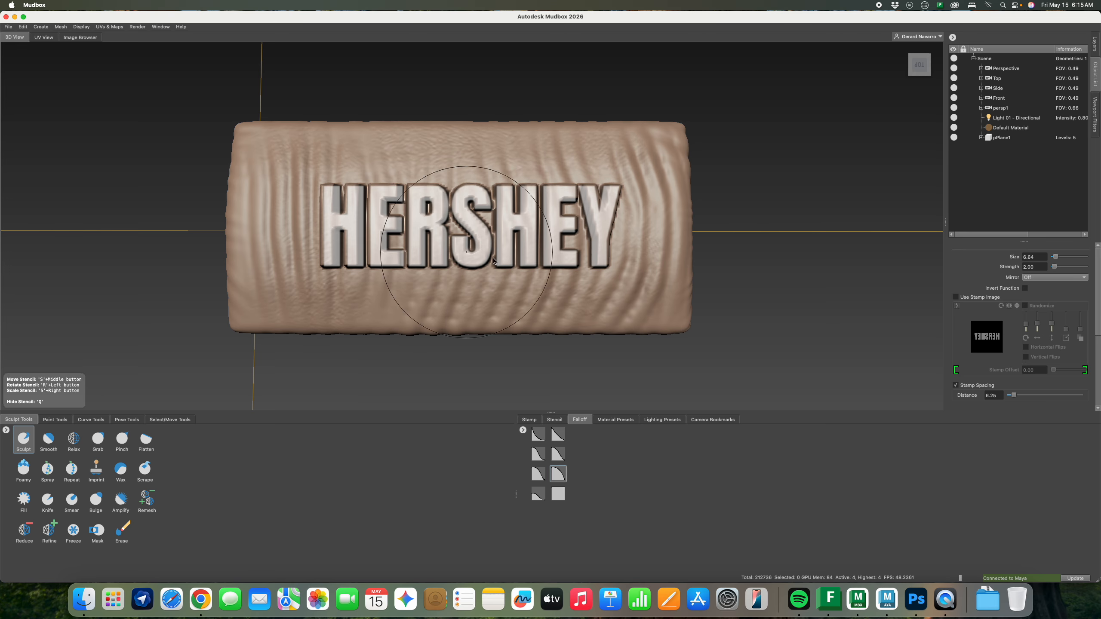
pyautogui.moveTo(610, 306)
pyautogui.keyDown('alt'); pyautogui.mouseDown()
pyautogui.moveTo(459, 273)
pyautogui.moveTo(497, 269)
pyautogui.moveTo(424, 242)
pyautogui.moveTo(498, 287)
pyautogui.moveTo(469, 283)
pyautogui.moveTo(490, 271)
pyautogui.moveTo(510, 276)
pyautogui.moveTo(480, 272)
pyautogui.moveTo(574, 290)
pyautogui.moveTo(520, 294)
pyautogui.moveTo(557, 313)
pyautogui.mouseUp(); pyautogui.keyUp('alt')
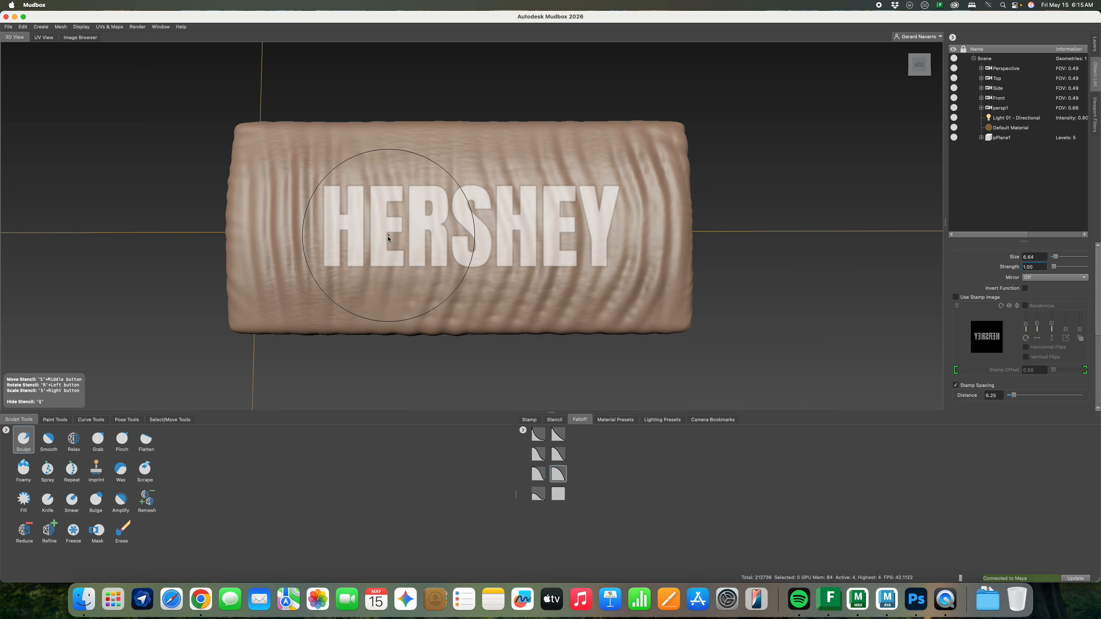
# Carve the HERSHEY letters into the bar through the stencil and deepen them
pyautogui.moveTo(363, 237)
pyautogui.mouseDown()
pyautogui.moveTo(578, 223)
pyautogui.moveTo(576, 242)
pyautogui.moveTo(513, 257)
pyautogui.moveTo(498, 228)
pyautogui.moveTo(623, 227)
pyautogui.moveTo(576, 267)
pyautogui.moveTo(529, 268)
pyautogui.moveTo(516, 256)
pyautogui.moveTo(579, 295)
pyautogui.moveTo(577, 265)
pyautogui.moveTo(654, 251)
pyautogui.moveTo(668, 275)
pyautogui.mouseUp()
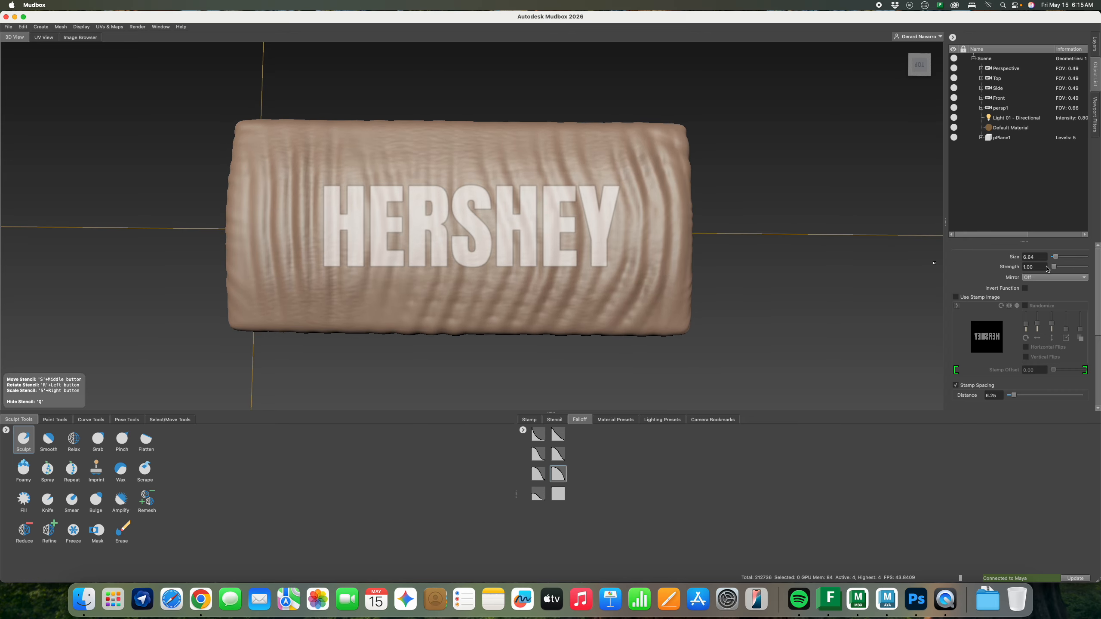
pyautogui.press('BackSpace')
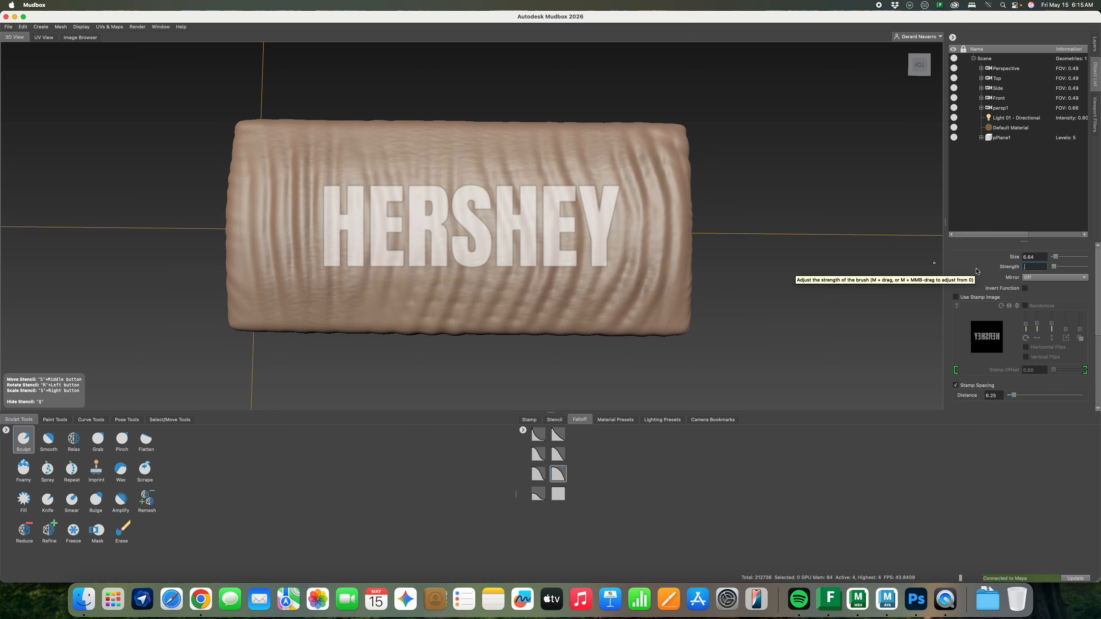
pyautogui.moveTo(277, 224)
pyautogui.mouseDown()
pyautogui.moveTo(342, 217)
pyautogui.moveTo(380, 234)
pyautogui.moveTo(352, 238)
pyautogui.moveTo(590, 215)
pyautogui.mouseUp()
pyautogui.moveTo(370, 207)
pyautogui.mouseDown()
pyautogui.moveTo(359, 206)
pyautogui.moveTo(570, 229)
pyautogui.moveTo(560, 215)
pyautogui.mouseUp()
# Turn the HERSHEY stencil off, inspect the carved lettering, and switch to Maya
pyautogui.click(536, 420)
pyautogui.click(554, 420)
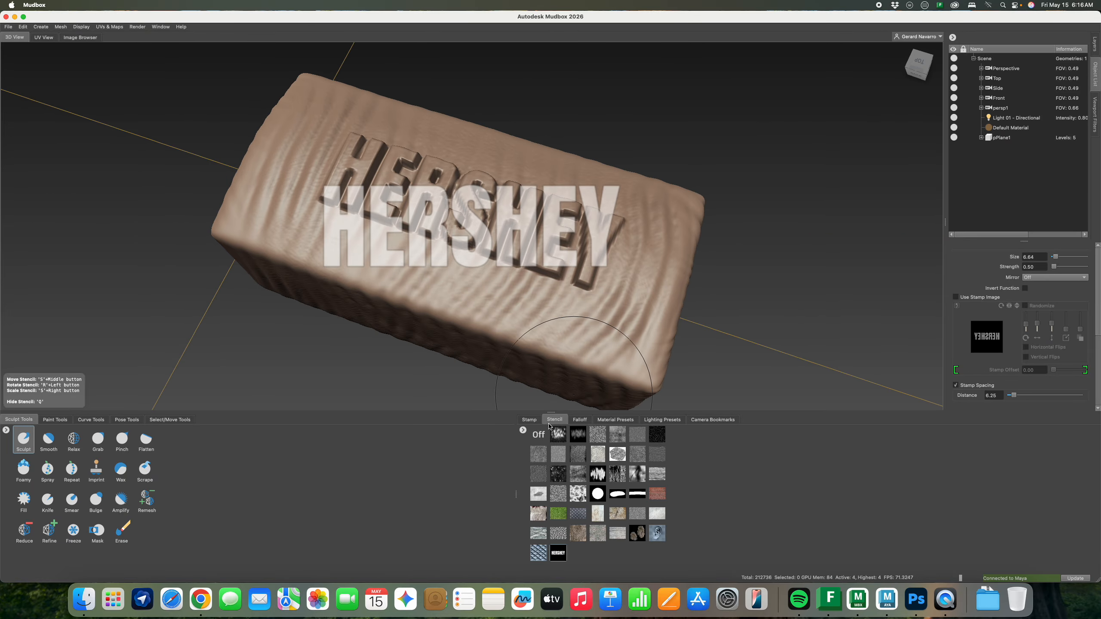
pyautogui.click(539, 434)
pyautogui.keyDown('alt'); pyautogui.moveTo(532, 303); pyautogui.dragTo(602, 271); pyautogui.keyUp('alt')
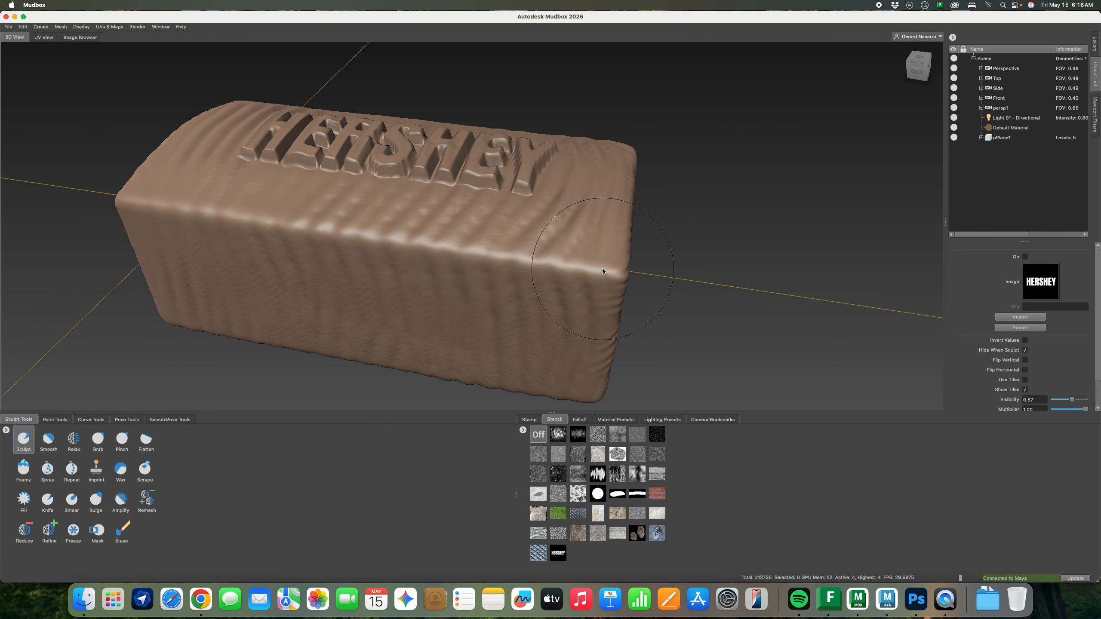
pyautogui.moveTo(464, 210)
pyautogui.keyDown('alt'); pyautogui.mouseDown()
pyautogui.moveTo(616, 221)
pyautogui.moveTo(428, 245)
pyautogui.moveTo(474, 241)
pyautogui.moveTo(432, 224)
pyautogui.moveTo(520, 232)
pyautogui.moveTo(460, 222)
pyautogui.mouseUp(); pyautogui.keyUp('alt')
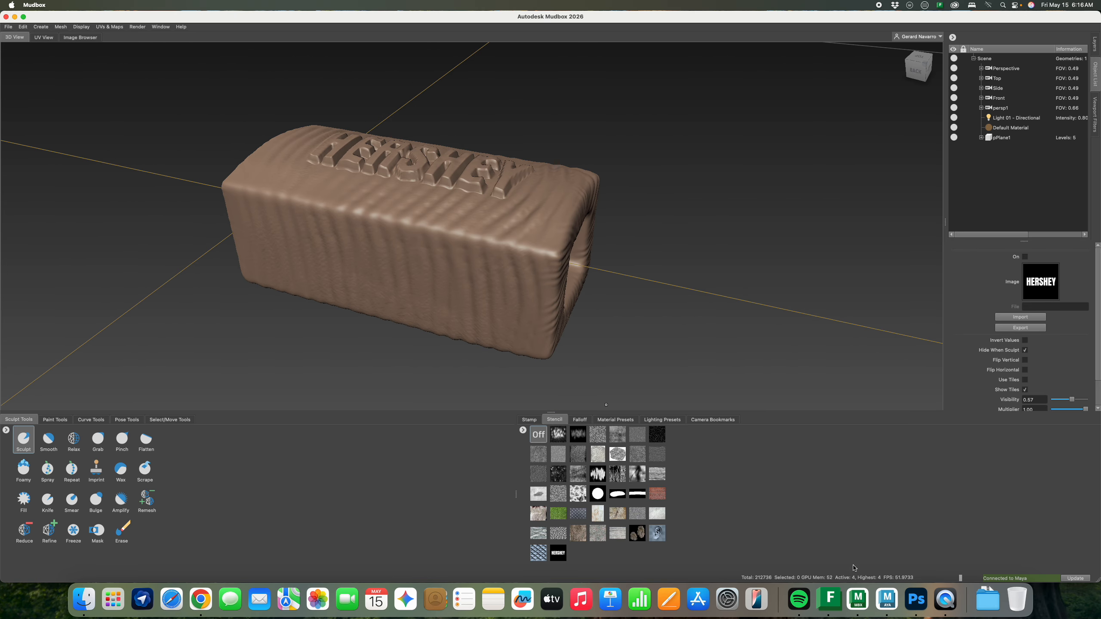
pyautogui.click(887, 601)
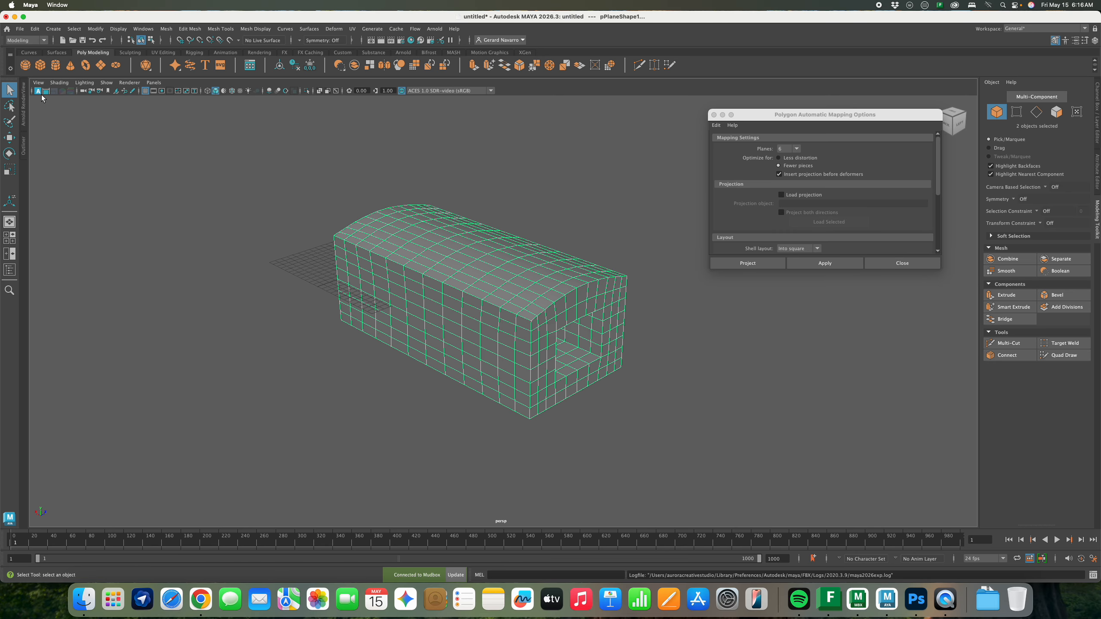
# Create a polygon cube in wireframe view and slide it along X toward the bar's end
pyautogui.click(40, 65)
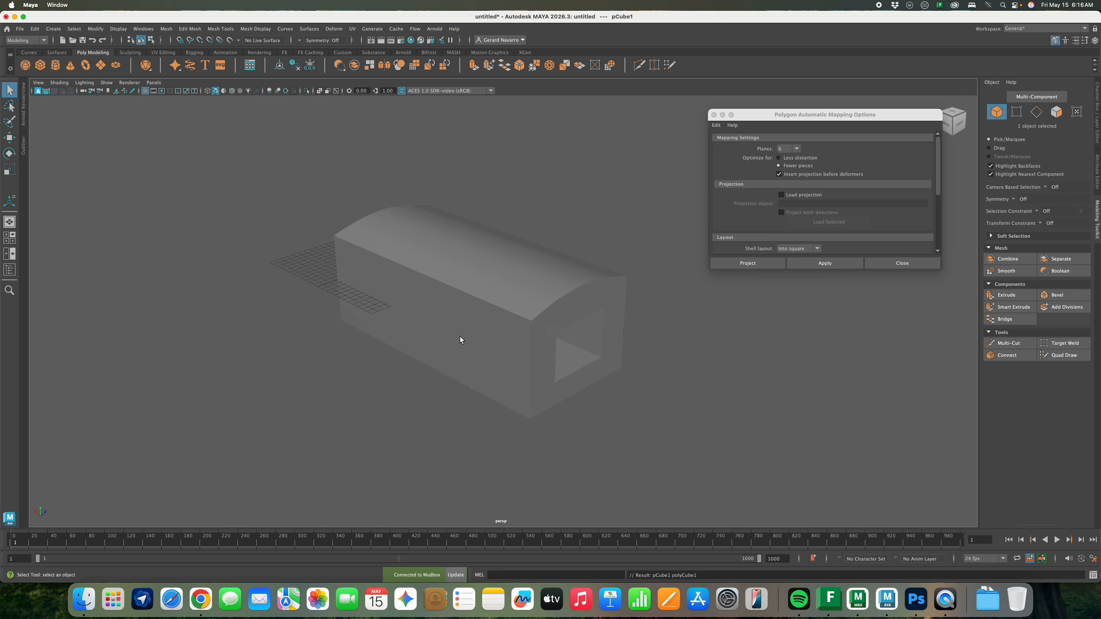
pyautogui.keyDown('alt'); pyautogui.moveTo(459, 337); pyautogui.dragTo(485, 343); pyautogui.keyUp('alt')
pyautogui.press('4')
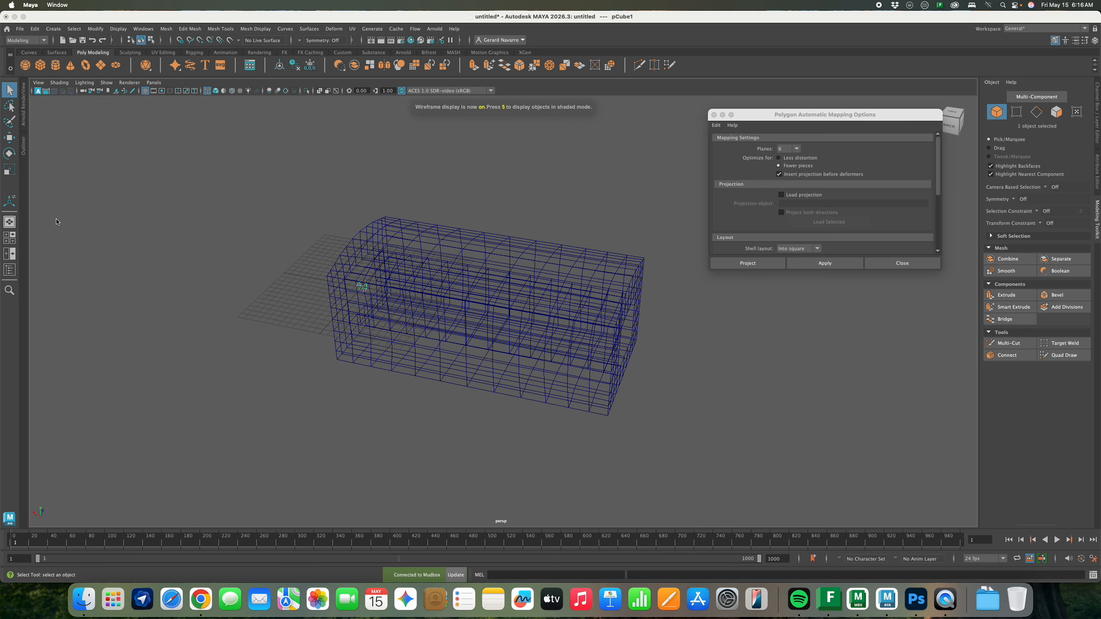
pyautogui.click(11, 139)
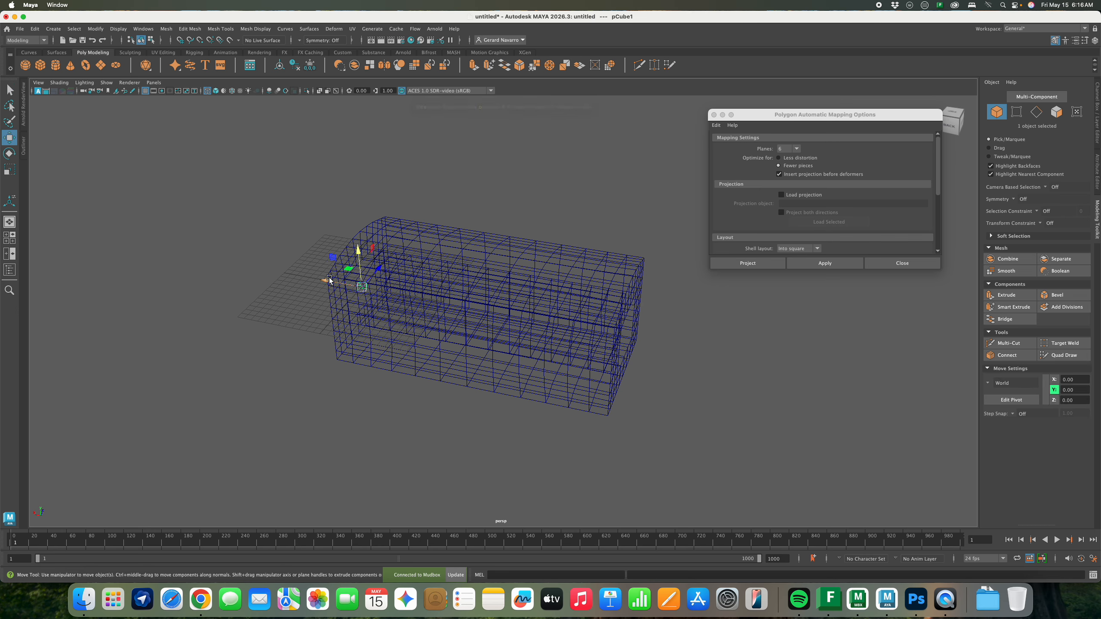
pyautogui.moveTo(329, 280); pyautogui.dragTo(551, 347)
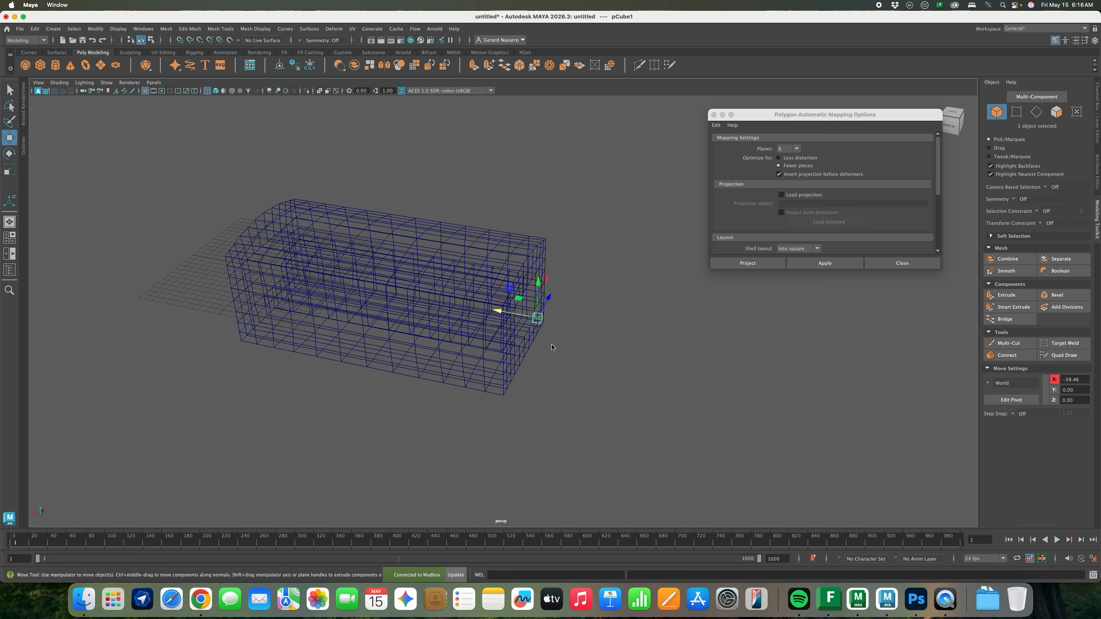
pyautogui.keyDown('ctrl'); pyautogui.moveTo(537, 339); pyautogui.dragTo(659, 367, button='right'); pyautogui.keyUp('ctrl')
pyautogui.keyDown('ctrl'); pyautogui.moveTo(558, 350); pyautogui.dragTo(550, 339, button='right'); pyautogui.keyUp('ctrl')
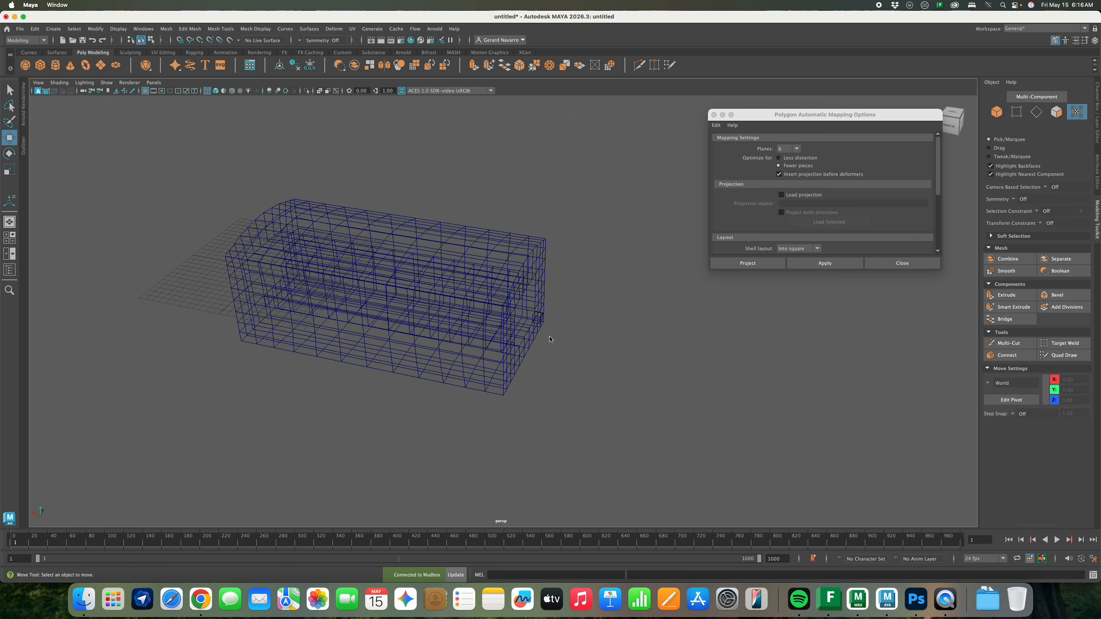
pyautogui.click(540, 320)
# Scale the cube up uniformly and narrow it along X to fit the opening
pyautogui.press('r')
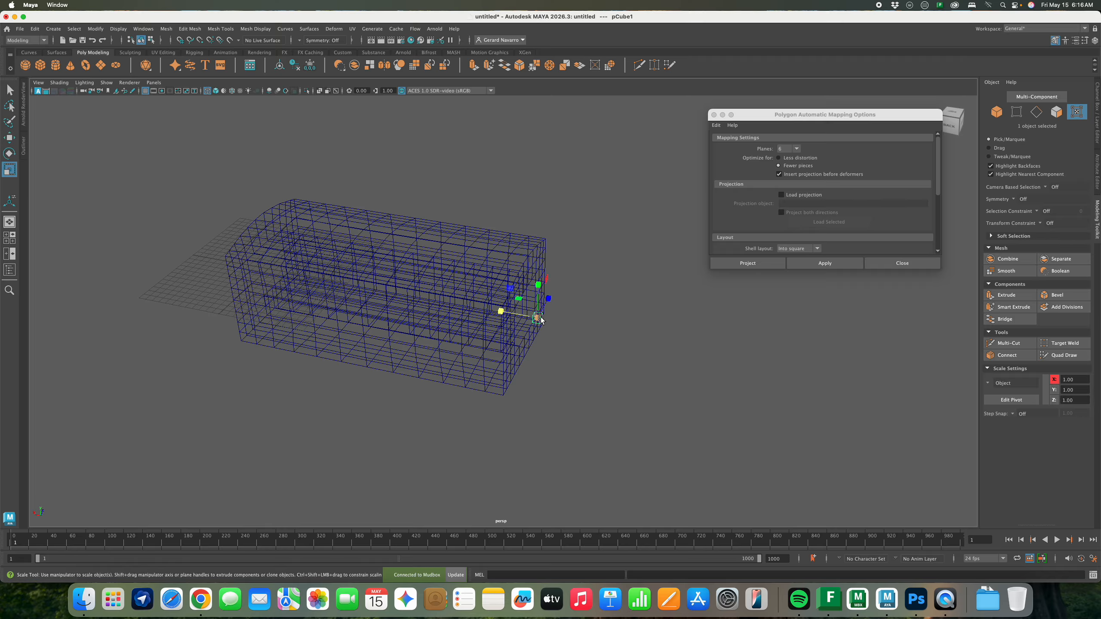
pyautogui.moveTo(541, 323)
pyautogui.mouseDown()
pyautogui.moveTo(572, 325)
pyautogui.moveTo(529, 322)
pyautogui.mouseUp()
pyautogui.press('5')
pyautogui.moveTo(527, 321)
pyautogui.keyDown('ctrl'); pyautogui.mouseDown(button='right')
pyautogui.moveTo(620, 338)
pyautogui.moveTo(583, 337)
pyautogui.mouseUp(button='right'); pyautogui.keyUp('ctrl')
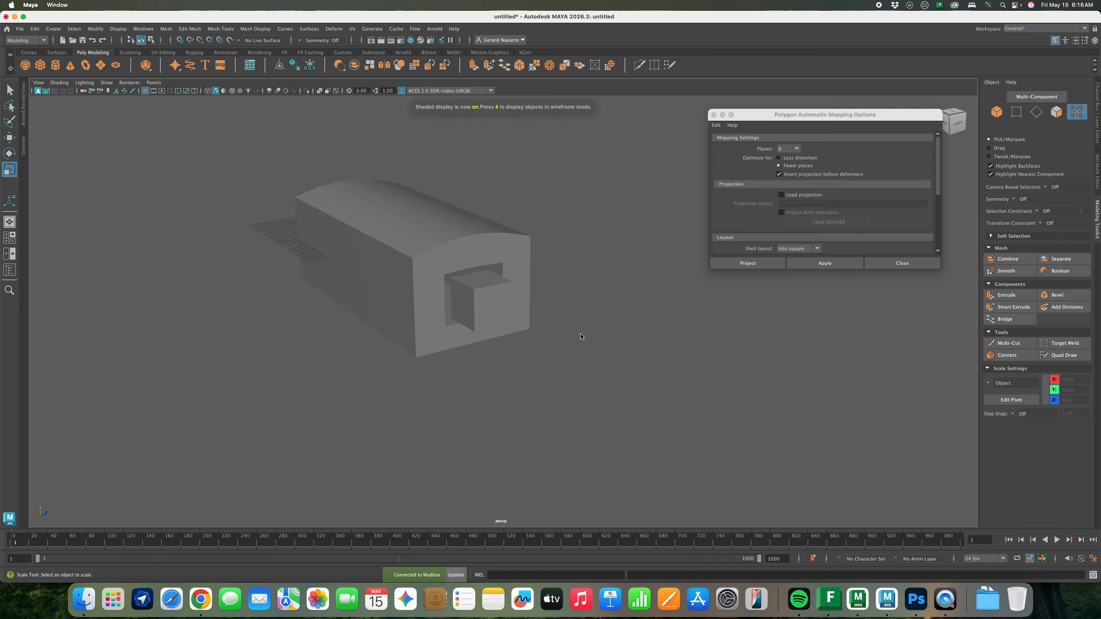
pyautogui.click(490, 313)
pyautogui.scroll(7, 491, 317)
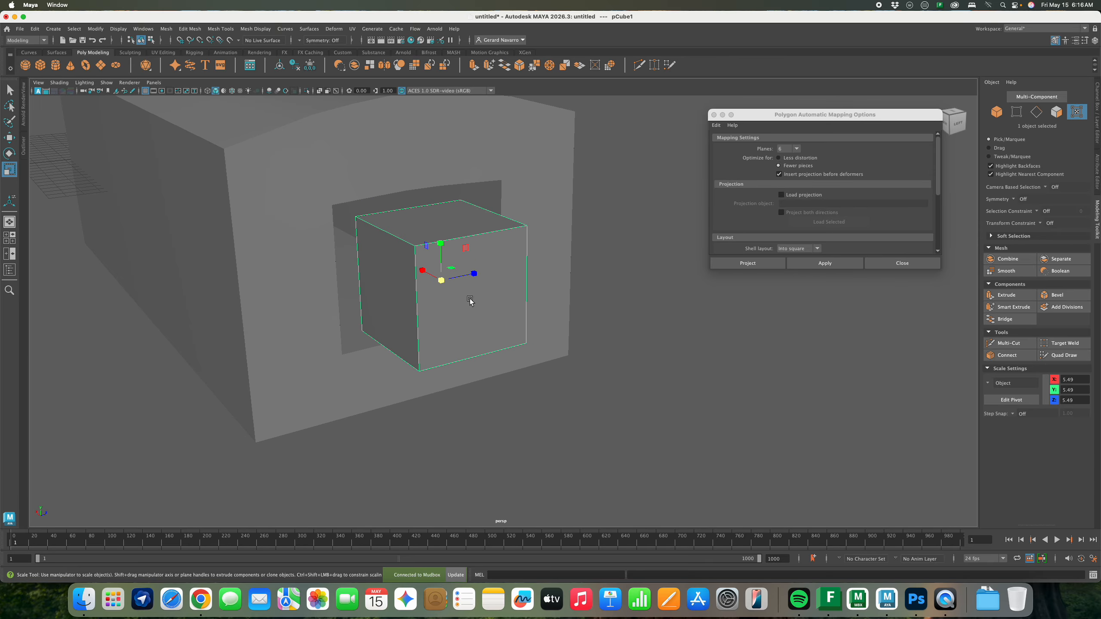
pyautogui.keyDown('alt'); pyautogui.moveTo(490, 304); pyautogui.dragTo(506, 312); pyautogui.keyUp('alt')
pyautogui.moveTo(458, 302); pyautogui.dragTo(472, 308)
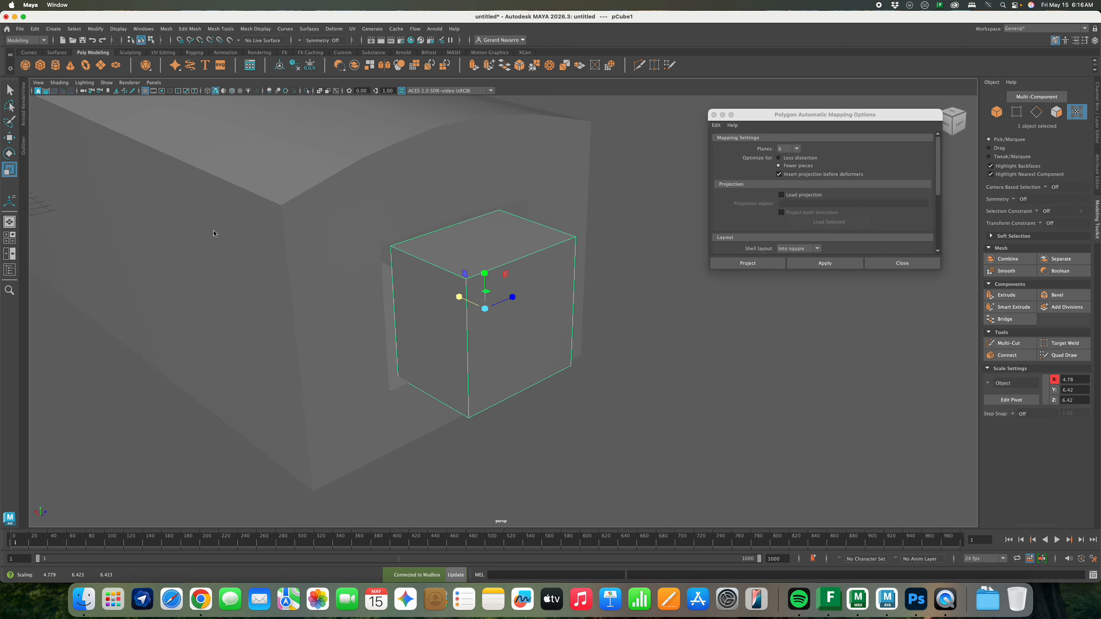
# Smooth the cube twice into a sphere, enlarge it and push it into the bar's end opening
pyautogui.click(1010, 271)
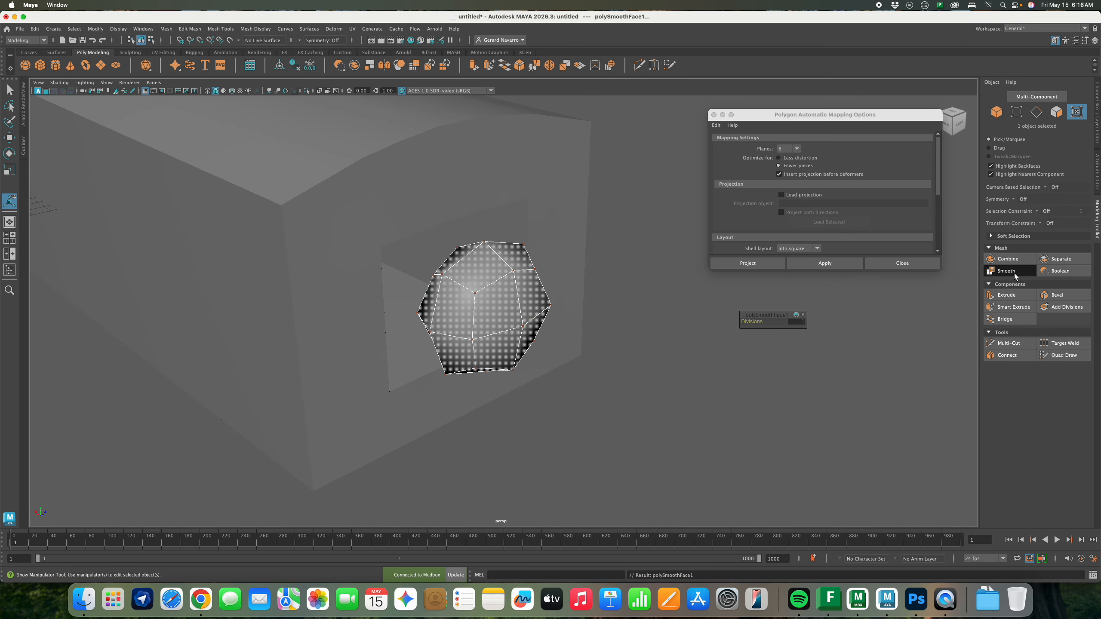
pyautogui.click(1014, 276)
pyautogui.moveTo(520, 310); pyautogui.dragTo(559, 297, button='right')
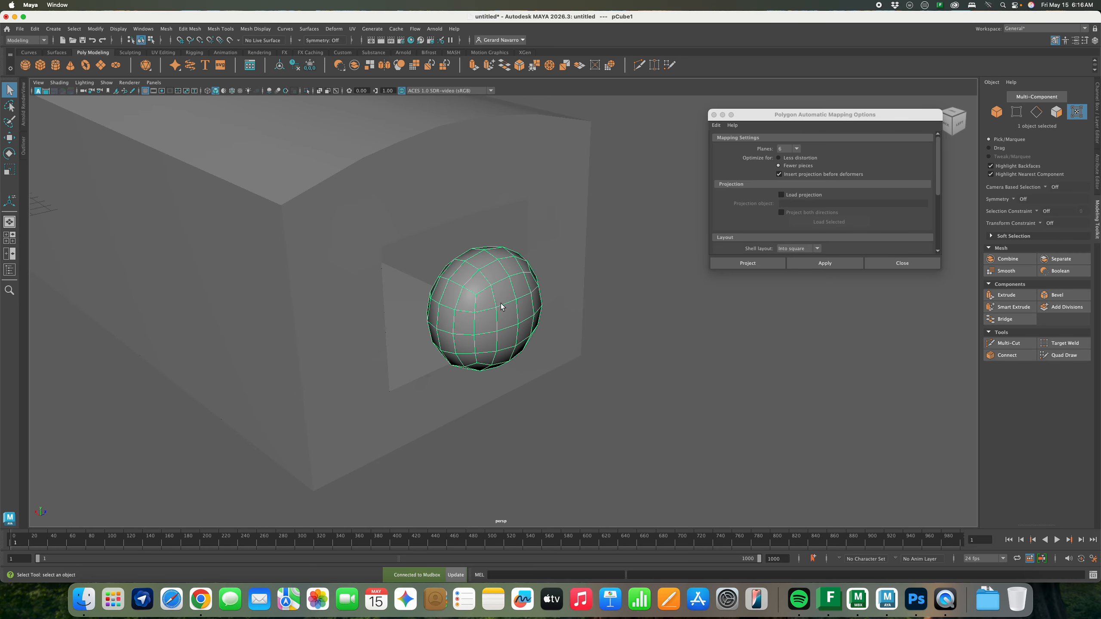
pyautogui.press('r')
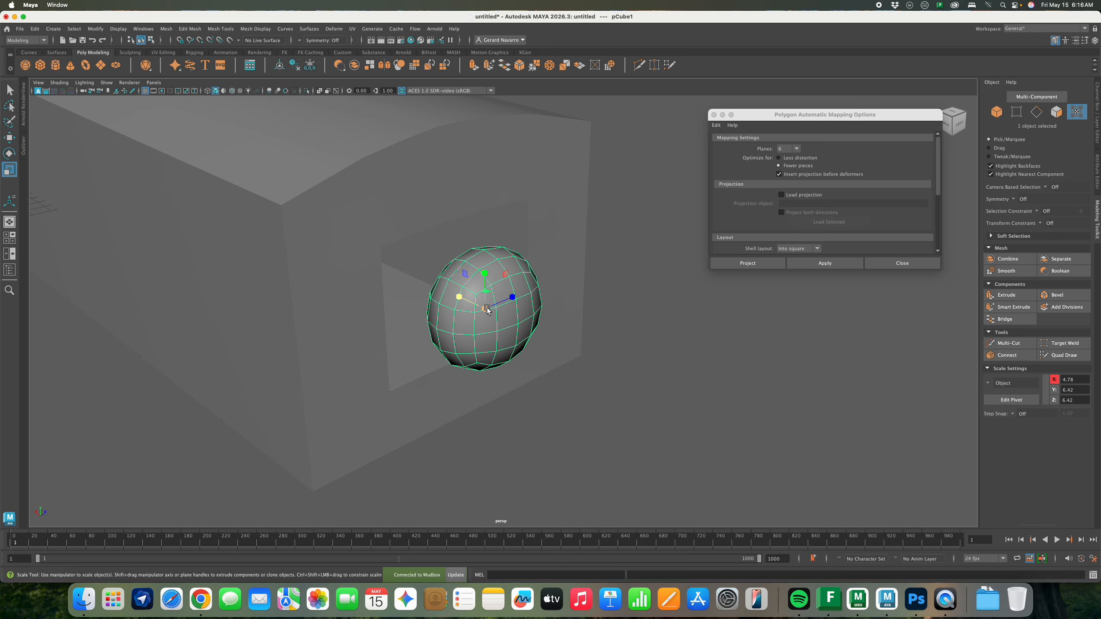
pyautogui.moveTo(487, 309); pyautogui.dragTo(550, 308)
pyautogui.press('w')
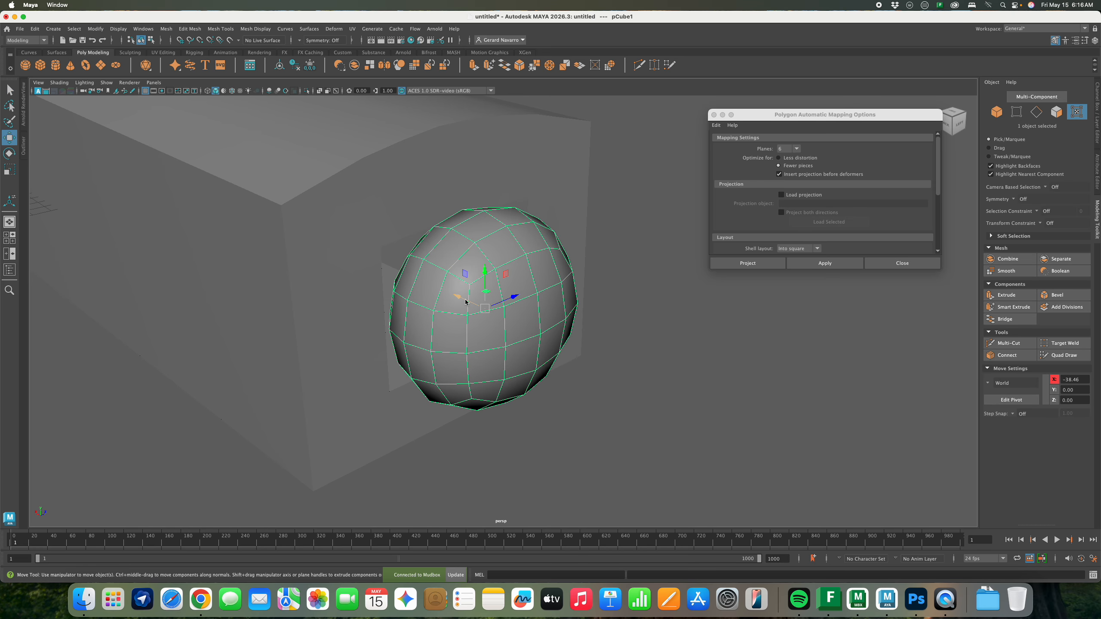
pyautogui.moveTo(465, 302); pyautogui.dragTo(405, 286)
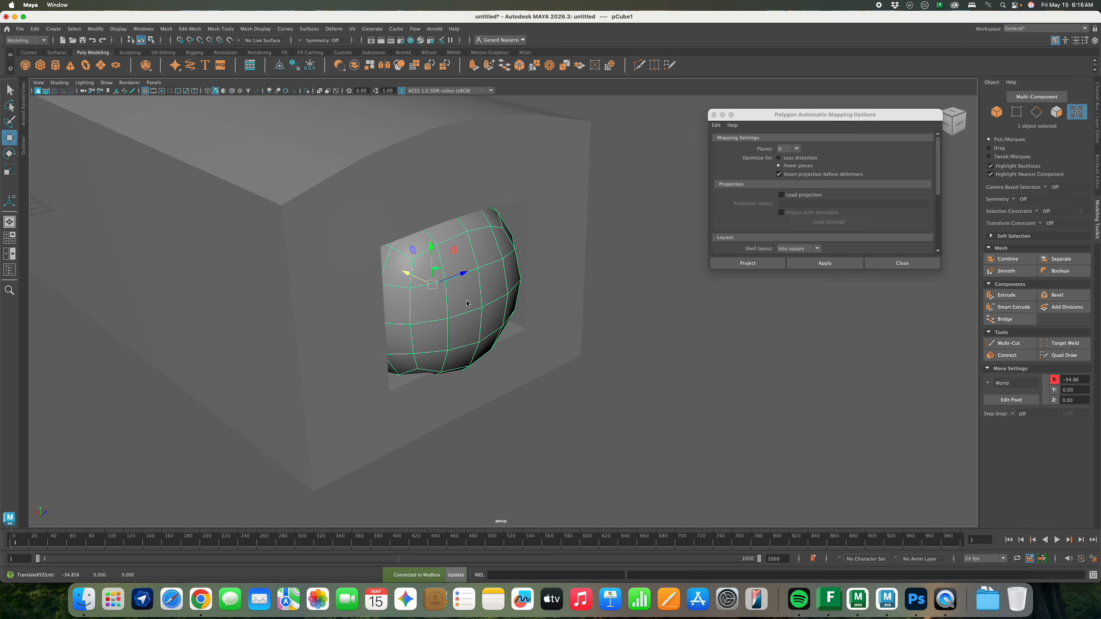
pyautogui.keyDown('alt'); pyautogui.moveTo(466, 303); pyautogui.dragTo(507, 299); pyautogui.keyUp('alt')
pyautogui.keyDown('shift'); pyautogui.moveTo(506, 299); pyautogui.dragTo(449, 298, button='right'); pyautogui.keyUp('shift')
pyautogui.click(564, 300)
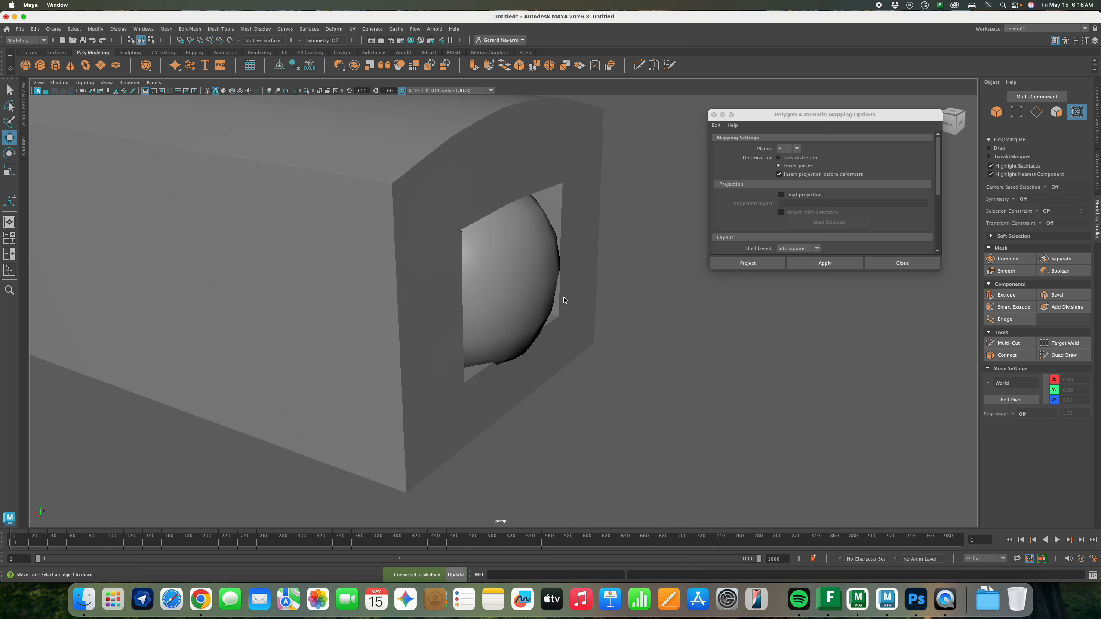
pyautogui.press('super+z')
pyautogui.keyDown('alt'); pyautogui.moveTo(632, 326); pyautogui.dragTo(602, 311); pyautogui.keyUp('alt')
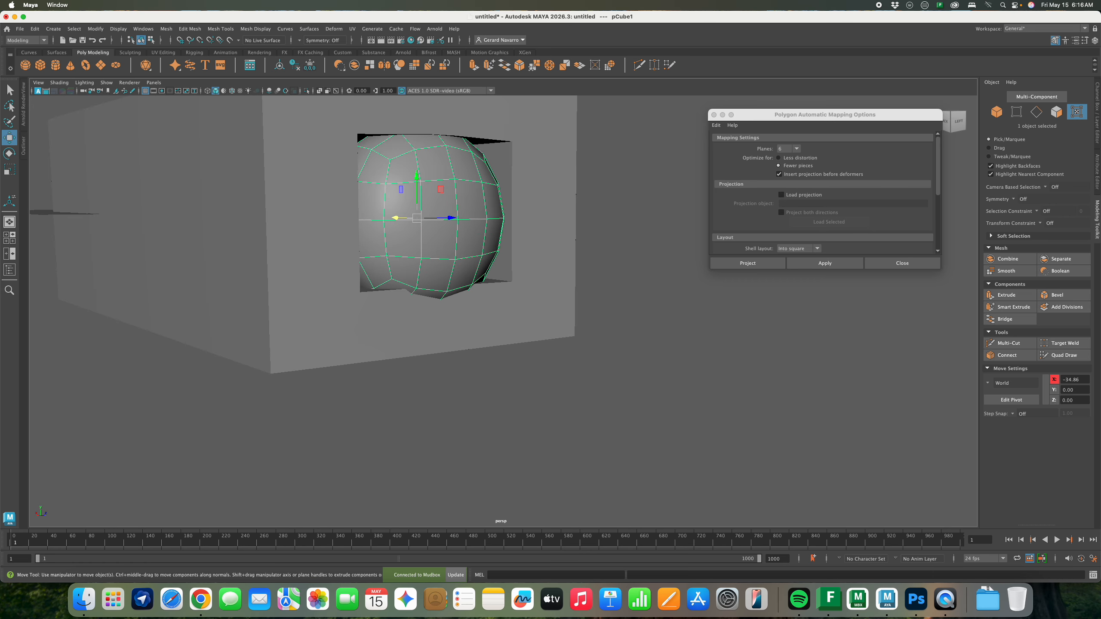
# Send the sphere to Mudbox via File > Send to Mudbox > Add to Current Scene
pyautogui.click(19, 29)
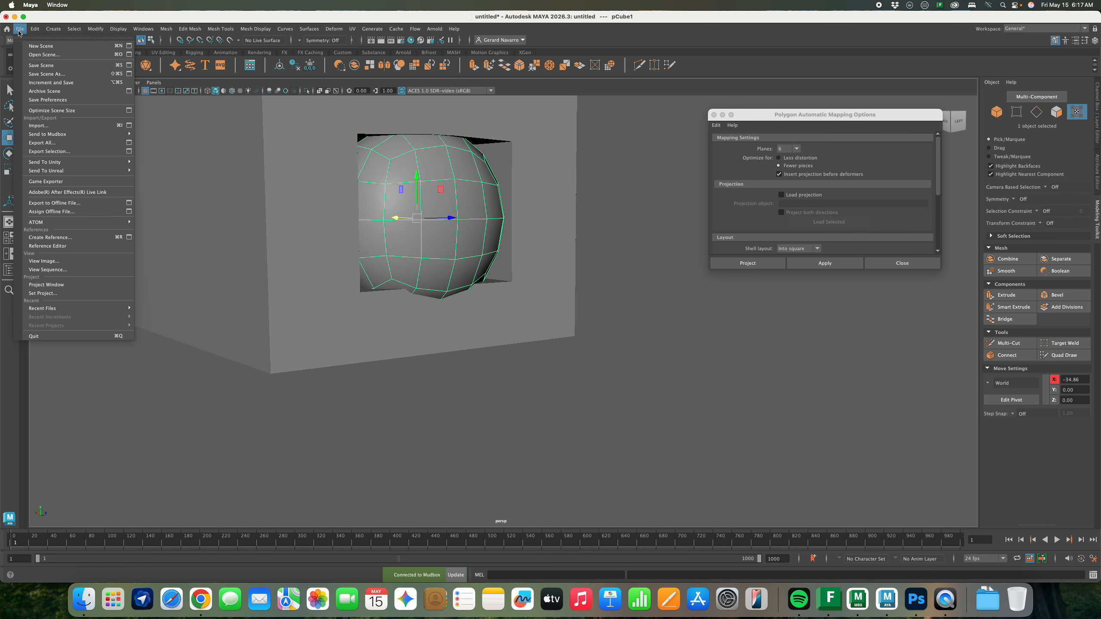
pyautogui.moveTo(88, 138)
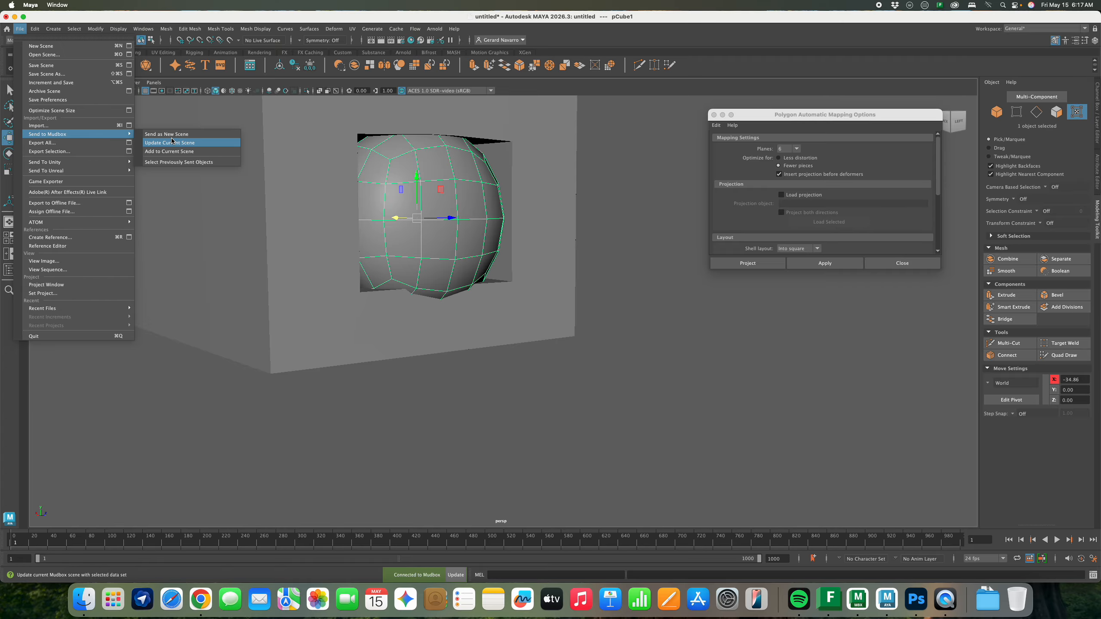
pyautogui.click(175, 151)
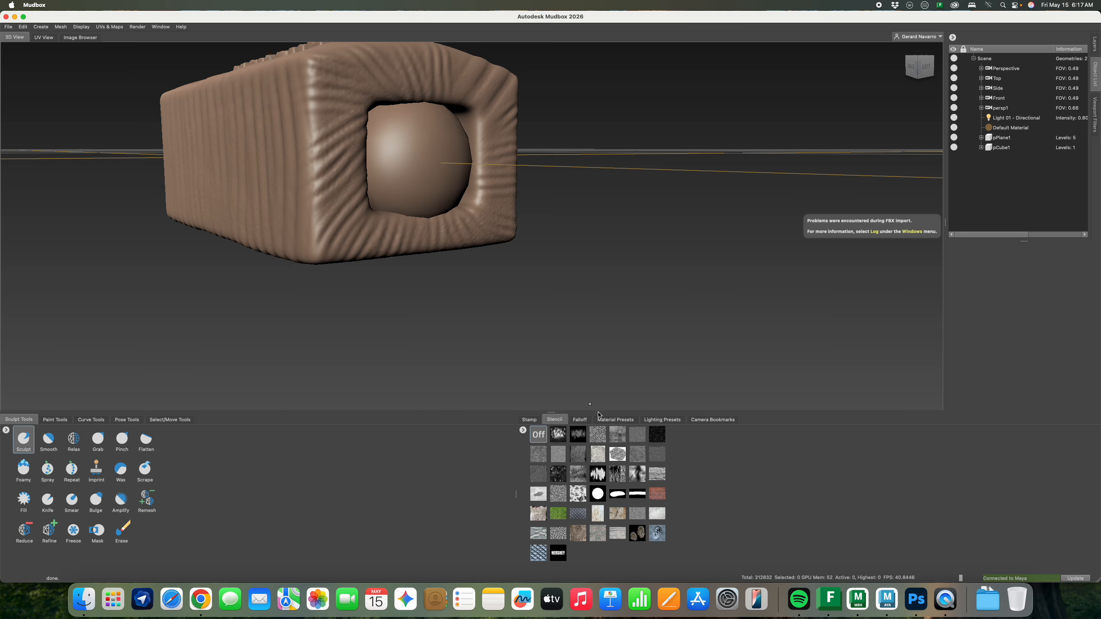
# Pick the Grab brush and reduce its size while facing the opening straight on
pyautogui.keyDown('alt'); pyautogui.moveTo(474, 280); pyautogui.dragTo(434, 242); pyautogui.keyUp('alt')
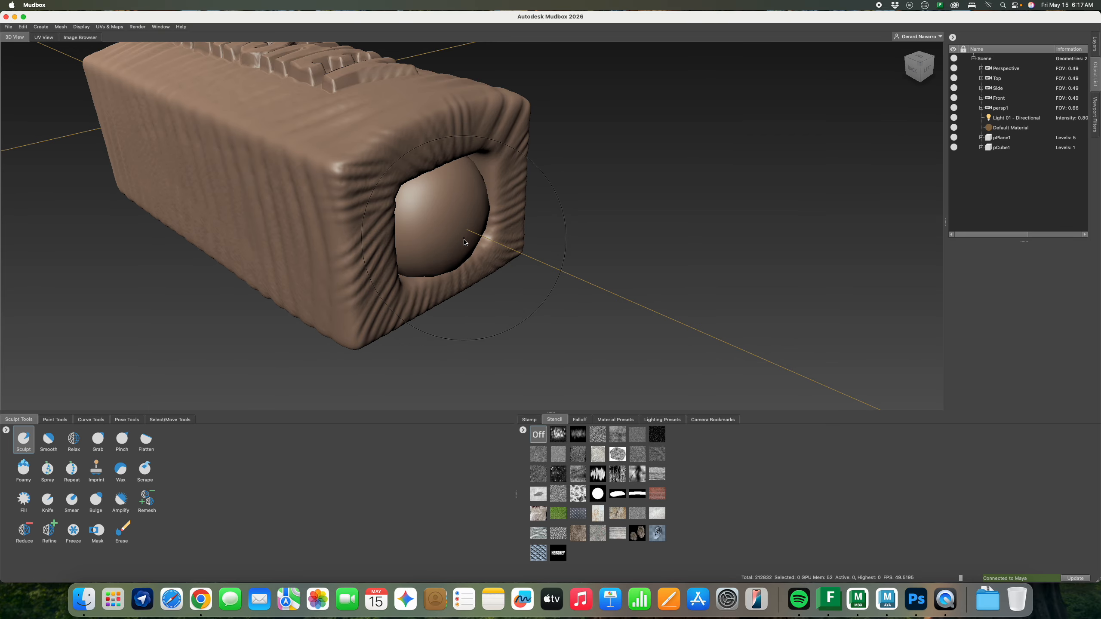
pyautogui.click(98, 440)
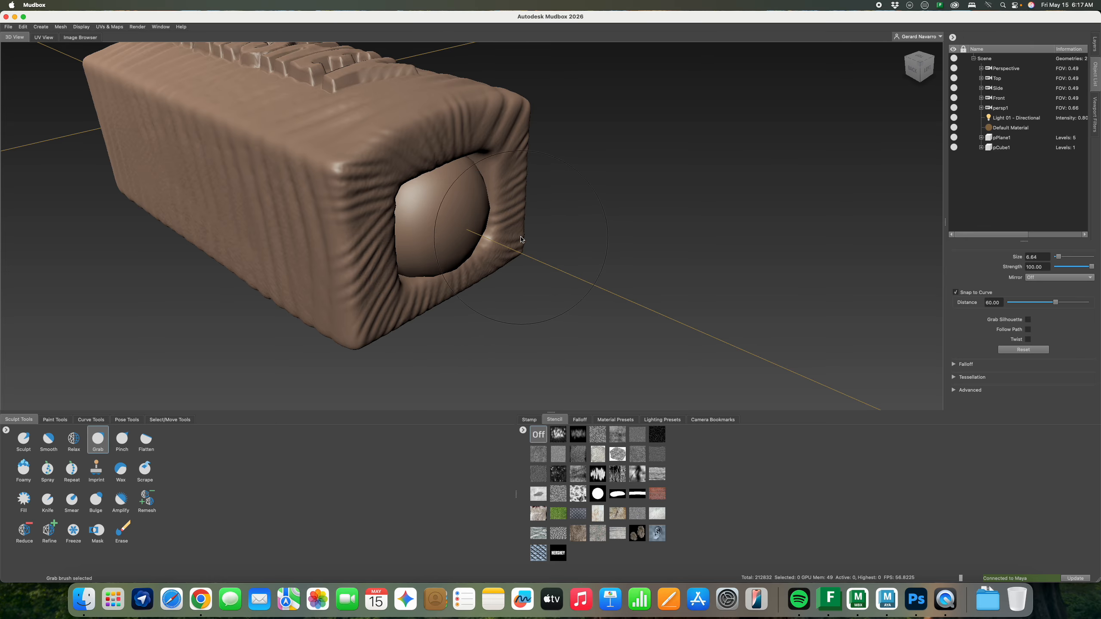
pyautogui.keyDown('alt'); pyautogui.moveTo(521, 239); pyautogui.dragTo(406, 260); pyautogui.keyUp('alt')
pyautogui.press('[')
pyautogui.press('[')
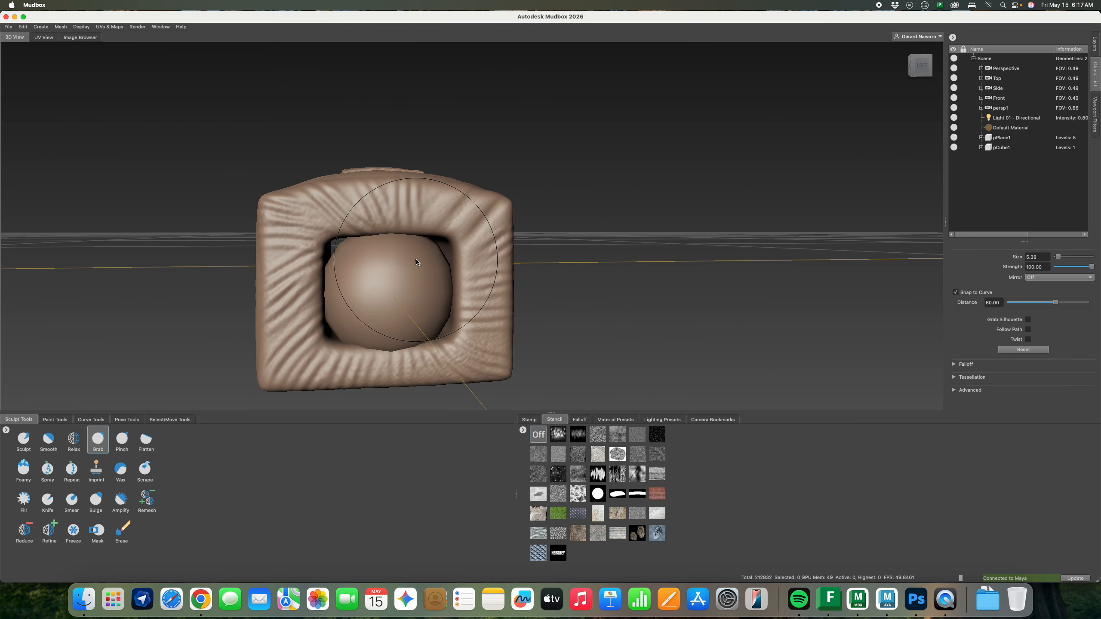
pyautogui.press('[')
pyautogui.press('[')
pyautogui.press('[')
pyautogui.press('[')
pyautogui.press('[')
pyautogui.press('[')
pyautogui.press('[')
pyautogui.press('[')
pyautogui.press('[')
pyautogui.press(']')
pyautogui.press(']')
pyautogui.press(']')
pyautogui.press(']')
pyautogui.press(']')
pyautogui.press(']')
pyautogui.press(']')
# Pull the sphere into all four corners of the square opening, then show the wireframe
pyautogui.moveTo(437, 252); pyautogui.dragTo(450, 243)
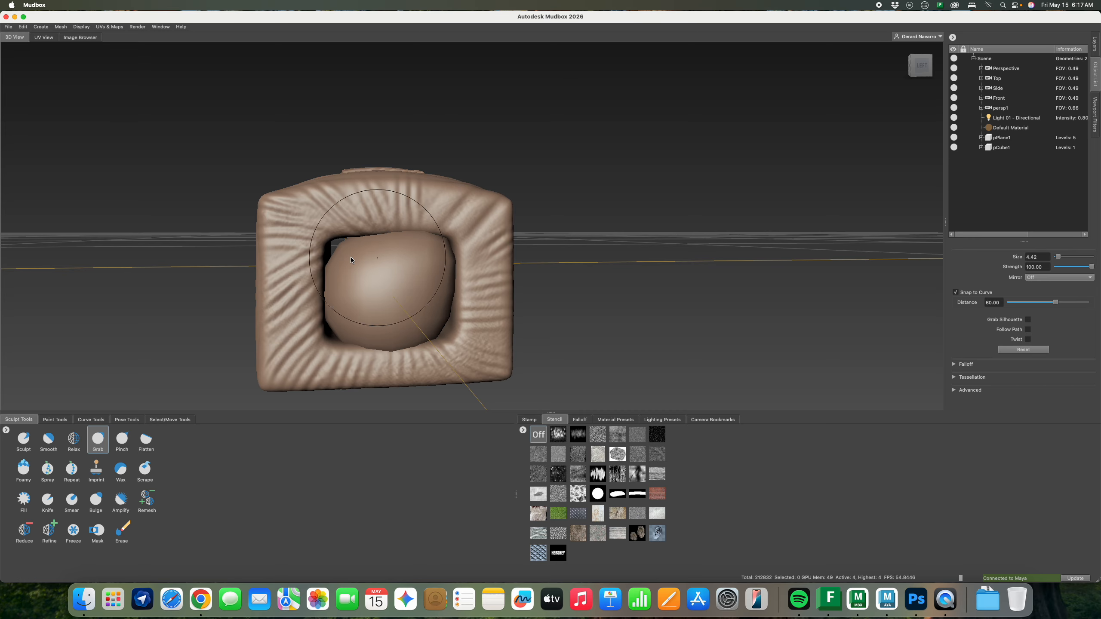
pyautogui.moveTo(346, 259); pyautogui.dragTo(328, 251)
pyautogui.moveTo(342, 334); pyautogui.dragTo(326, 350)
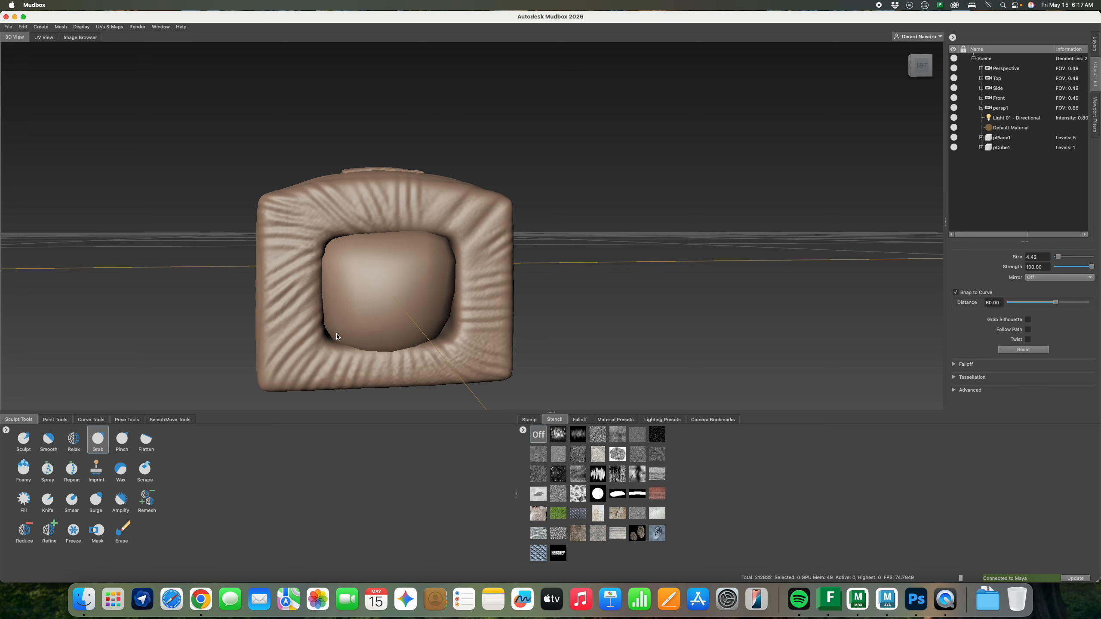
pyautogui.moveTo(439, 338)
pyautogui.mouseDown()
pyautogui.moveTo(449, 348)
pyautogui.moveTo(487, 307)
pyautogui.moveTo(511, 311)
pyautogui.moveTo(502, 288)
pyautogui.mouseUp()
pyautogui.hotkey('shift', 'w')
pyautogui.keyDown('alt'); pyautogui.moveTo(433, 296); pyautogui.dragTo(456, 278); pyautogui.keyUp('alt')
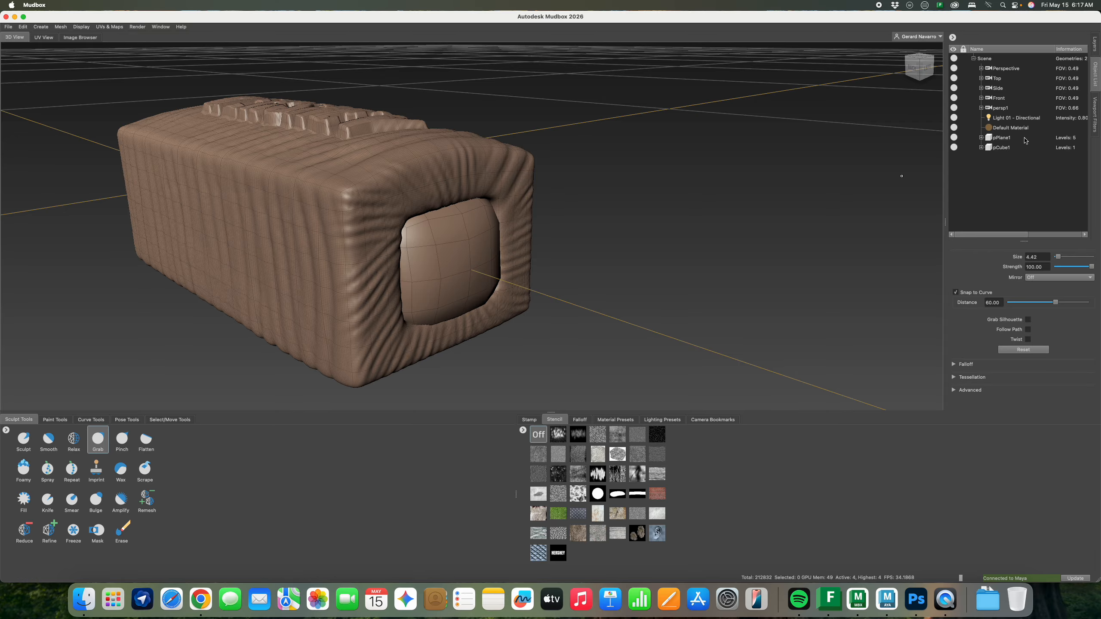
# Select the pCube1 cushion mesh and subdivide it one level
pyautogui.click(1001, 147)
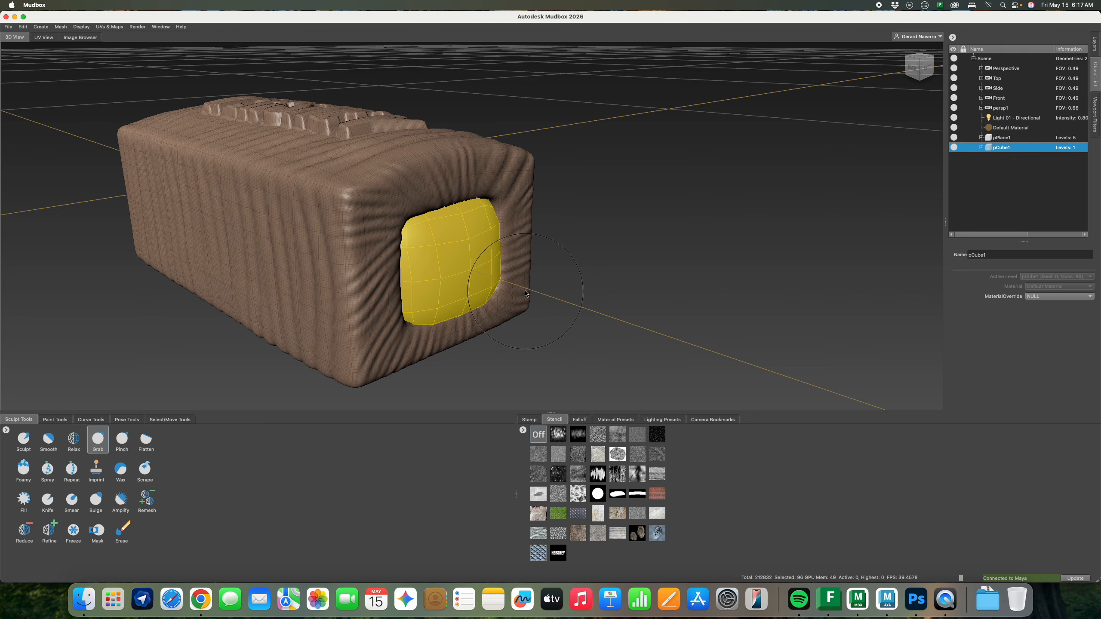
pyautogui.hotkey('shift', 'd')
pyautogui.hotkey('shift', 'd')
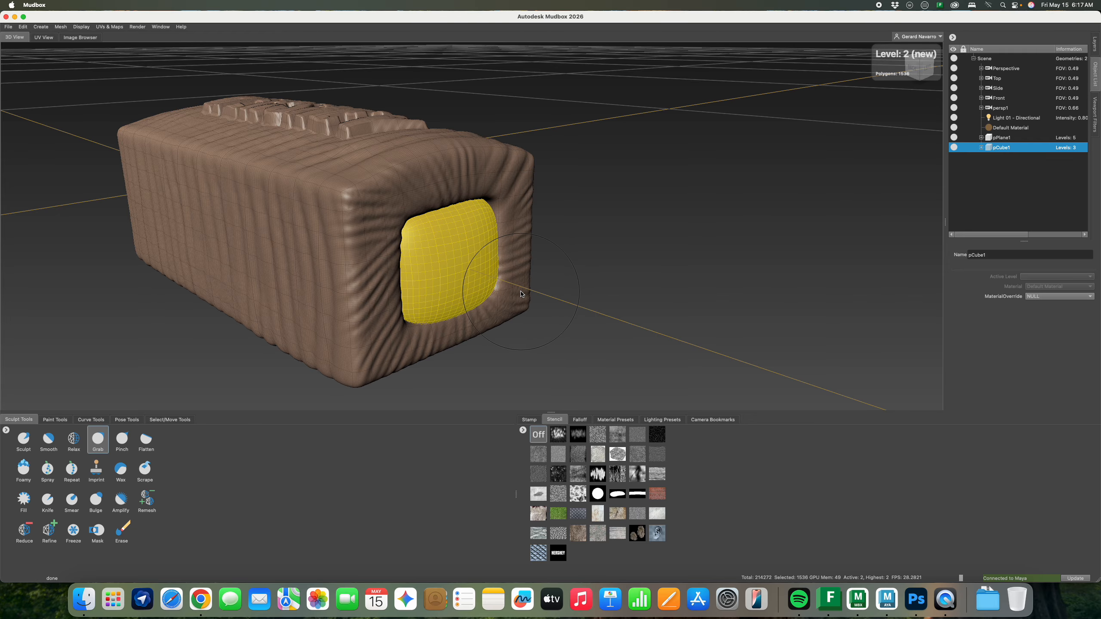
pyautogui.keyDown('alt'); pyautogui.moveTo(514, 301); pyautogui.dragTo(463, 262); pyautogui.keyUp('alt')
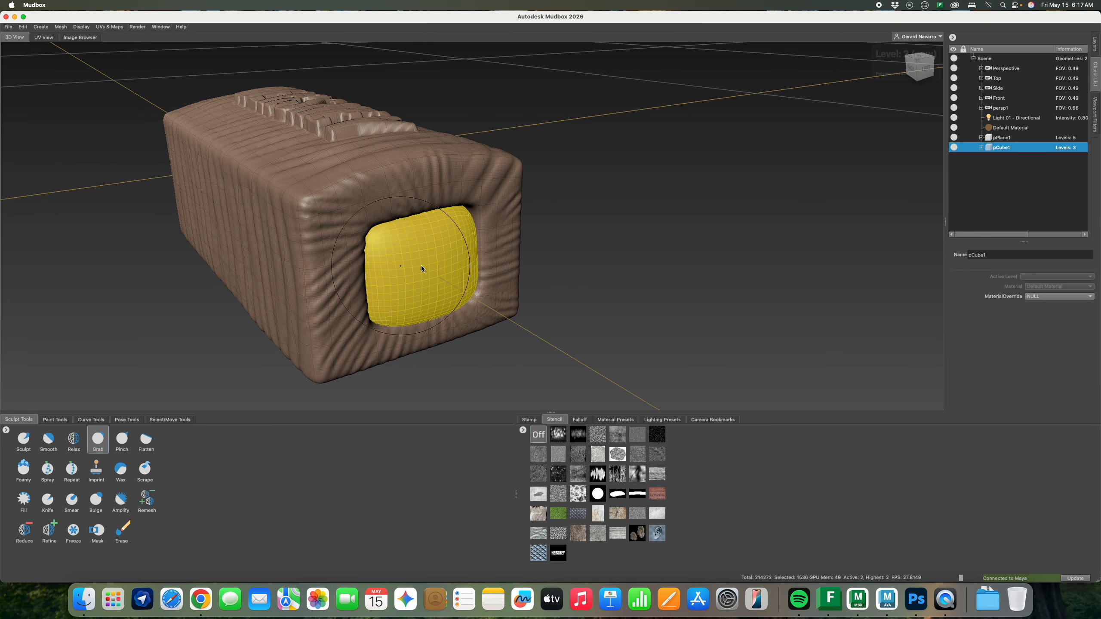
pyautogui.keyDown('alt'); pyautogui.moveTo(393, 286); pyautogui.dragTo(502, 278, button='right'); pyautogui.keyUp('alt')
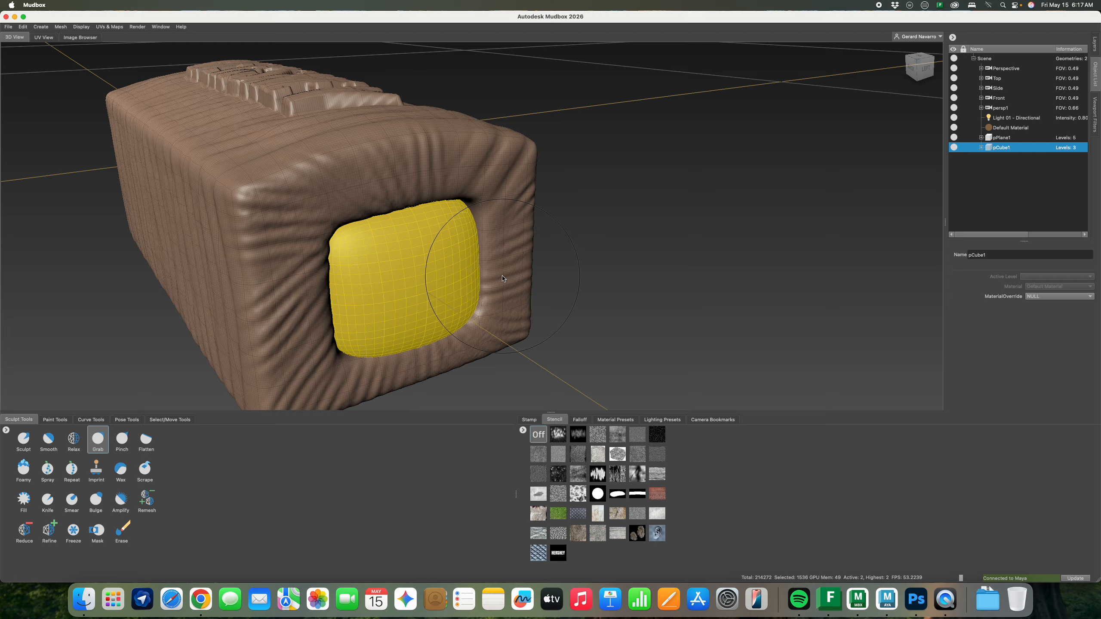
pyautogui.press('super+shift+d')
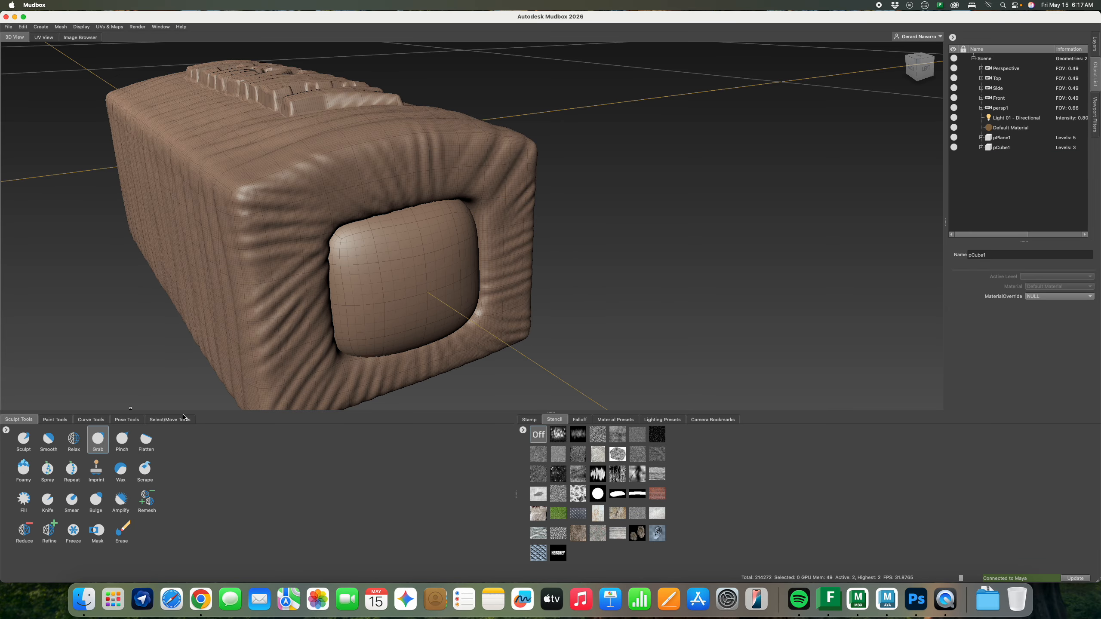
# Nudge the cushion outward with Grab, then subdivide it twice more with the Sculpt tool
pyautogui.click(530, 419)
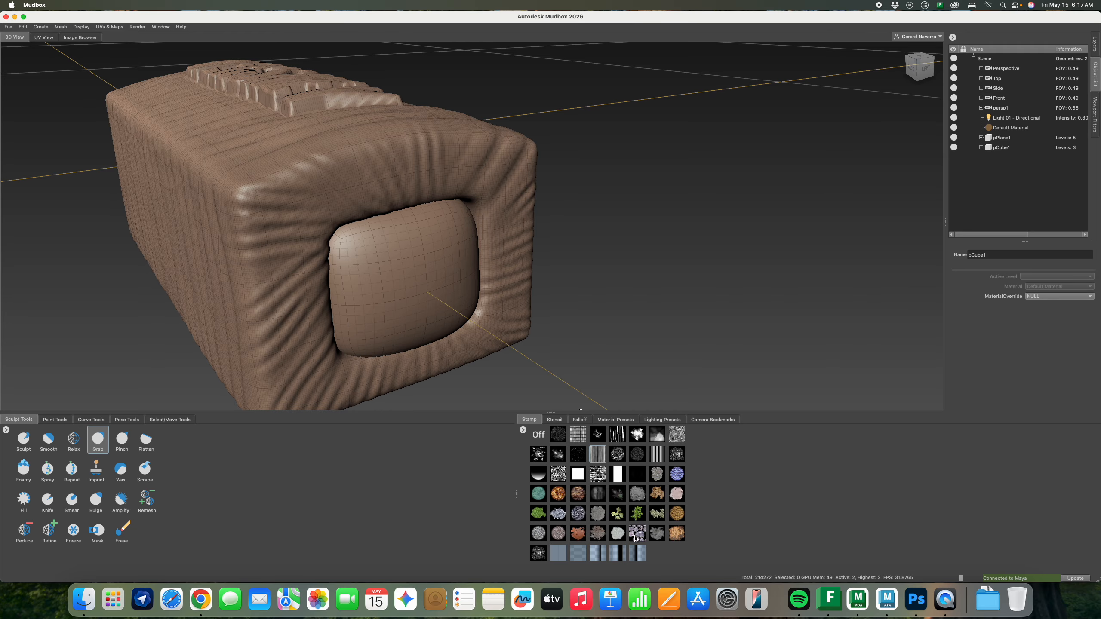
pyautogui.click(622, 523)
pyautogui.moveTo(410, 279); pyautogui.dragTo(418, 270)
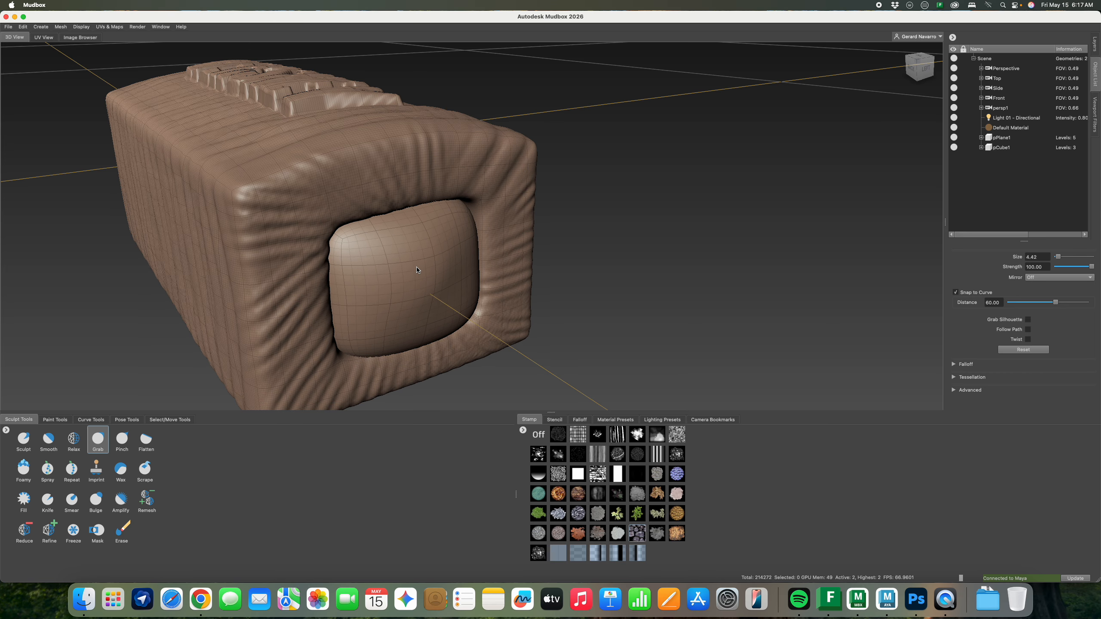
pyautogui.click(24, 439)
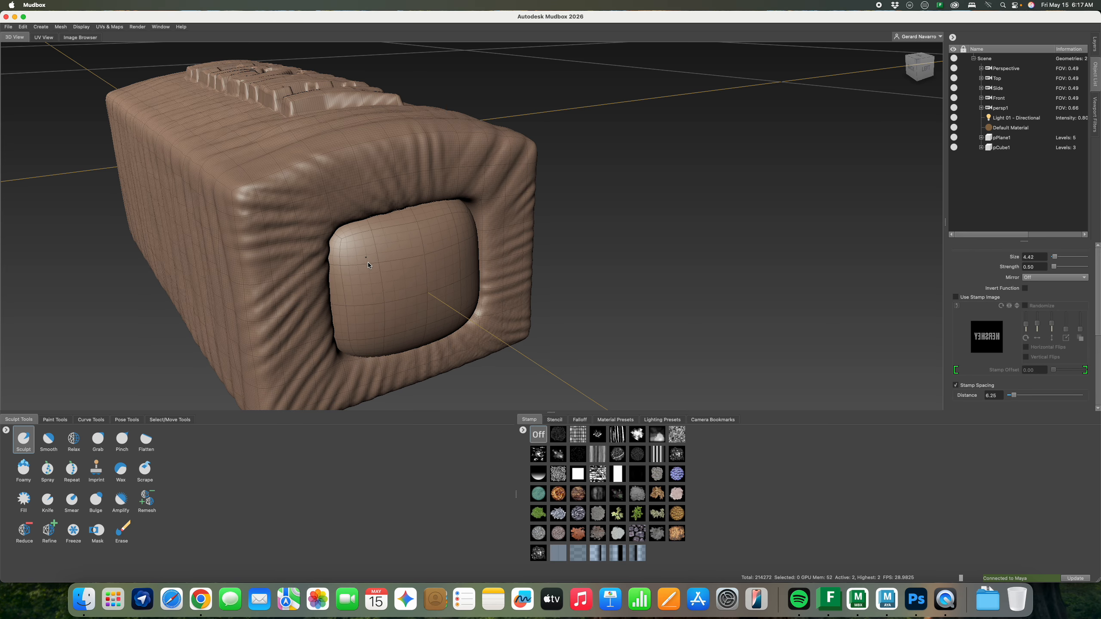
pyautogui.moveTo(398, 270)
pyautogui.keyDown('alt'); pyautogui.mouseDown()
pyautogui.moveTo(432, 264)
pyautogui.moveTo(400, 246)
pyautogui.moveTo(437, 246)
pyautogui.mouseUp(); pyautogui.keyUp('alt')
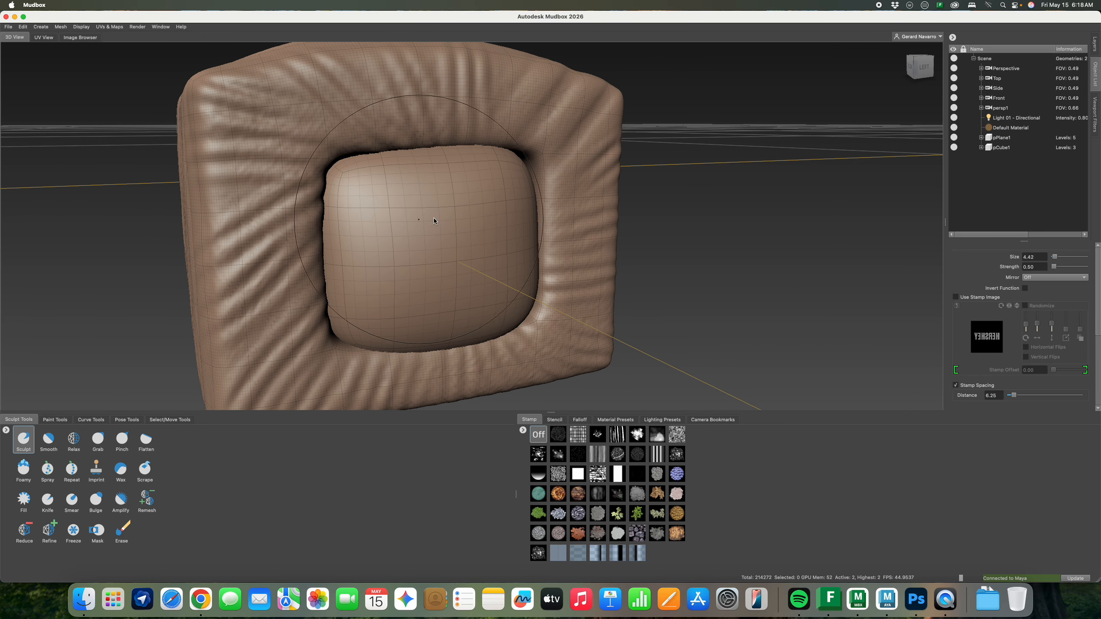
pyautogui.hotkey('shift', 'd')
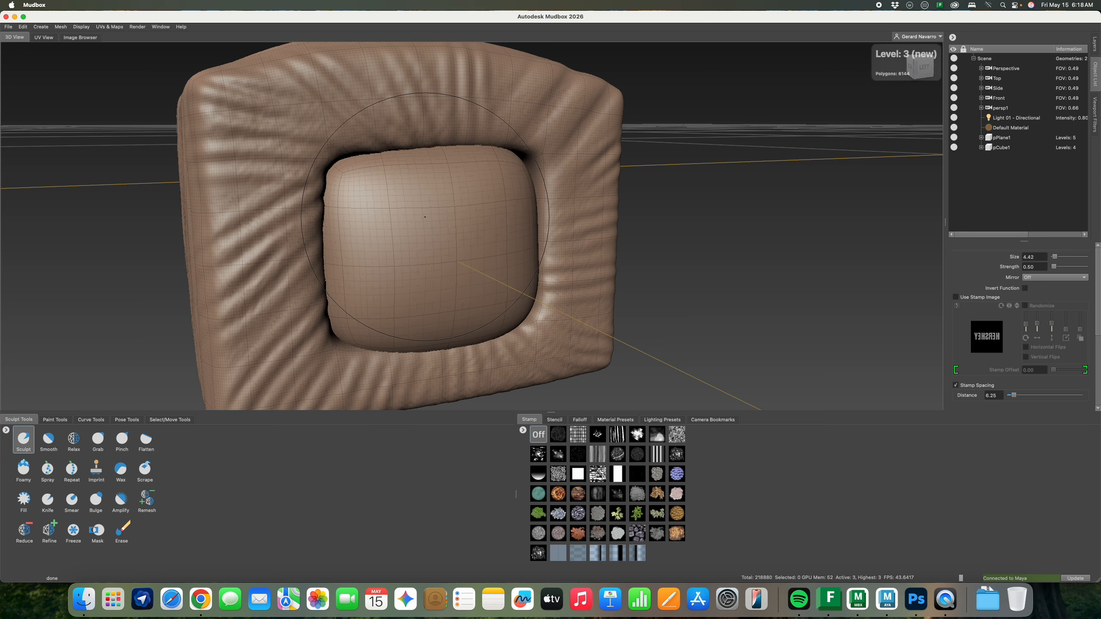
pyautogui.hotkey('shift', 'd')
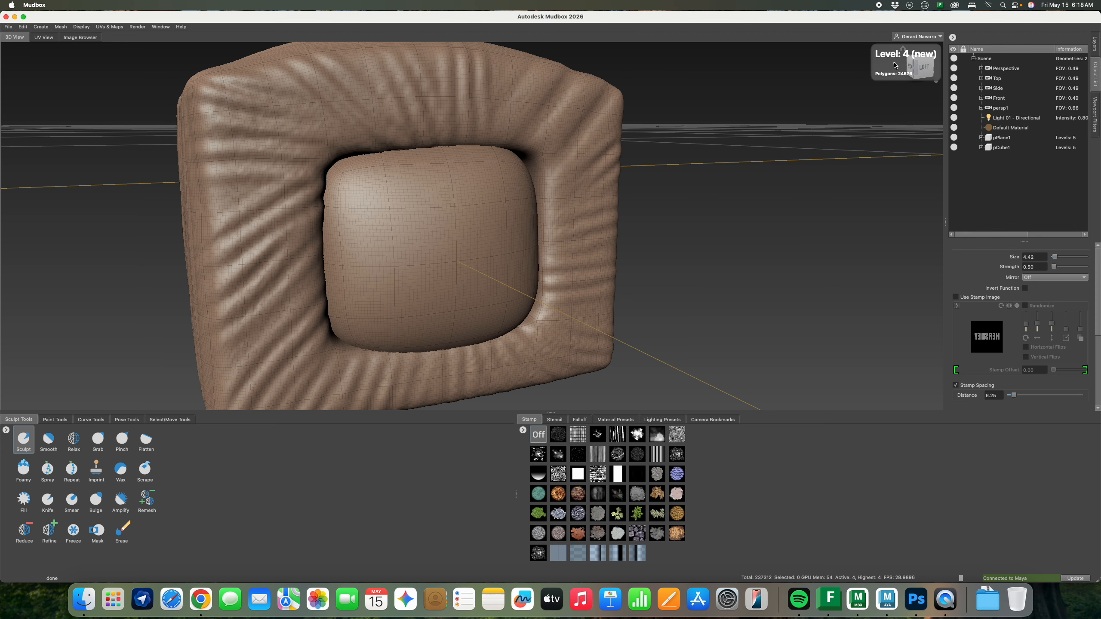
# Sculpt wrinkles onto the cushion using veined, stripe and grid stamps with a smaller brush
pyautogui.click(617, 455)
pyautogui.moveTo(390, 243)
pyautogui.mouseDown()
pyautogui.moveTo(459, 283)
pyautogui.moveTo(627, 431)
pyautogui.mouseUp()
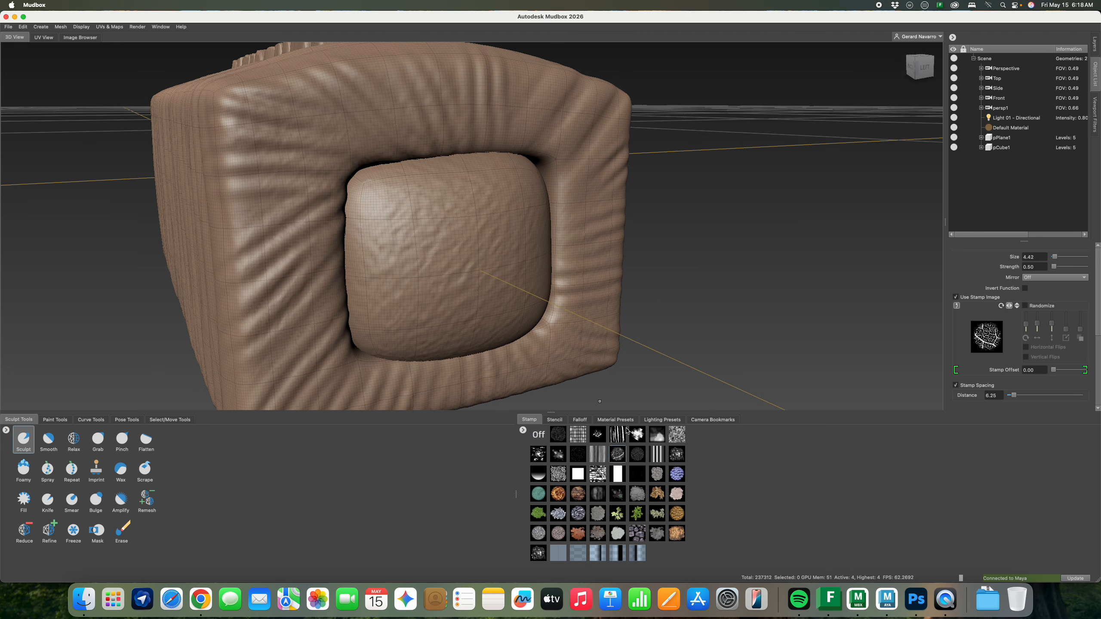
pyautogui.click(662, 458)
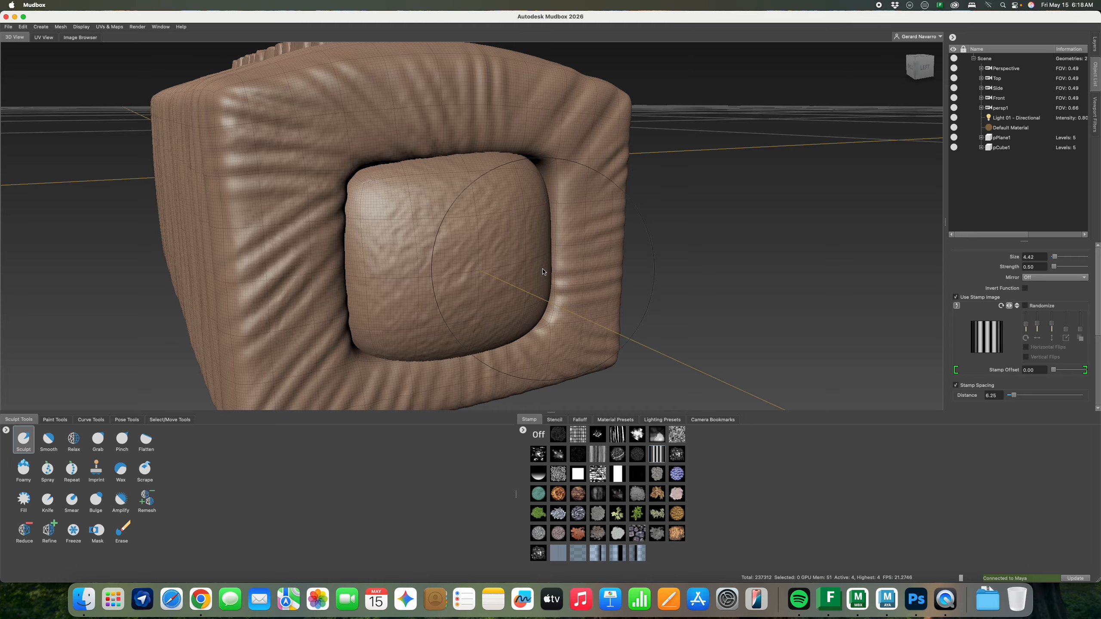
pyautogui.press('b')
pyautogui.moveTo(540, 270); pyautogui.dragTo(490, 270)
pyautogui.click(582, 435)
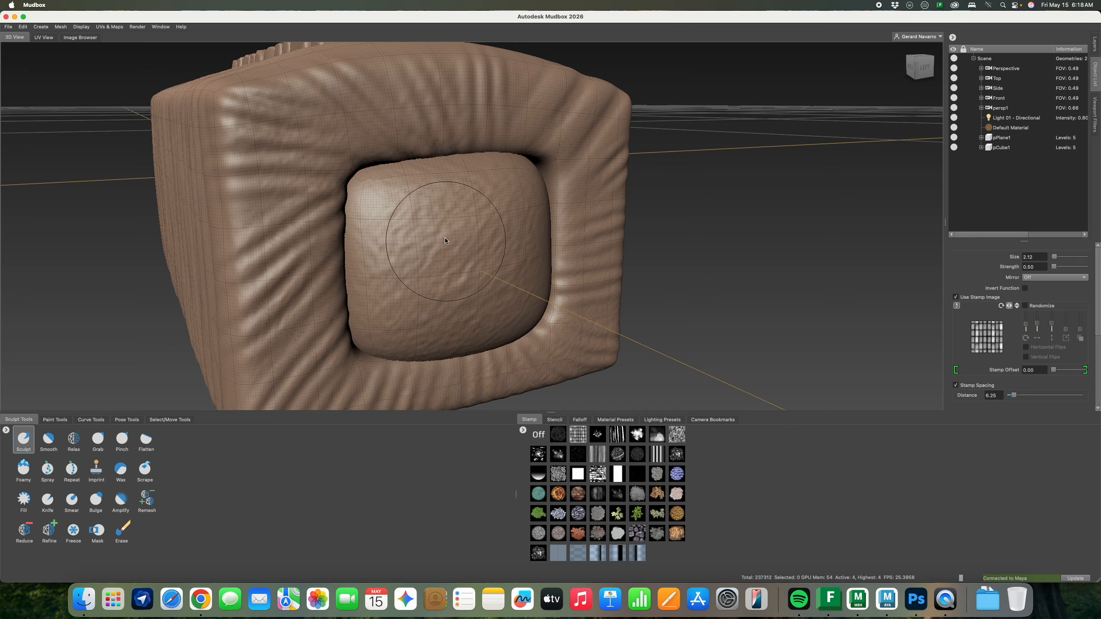
pyautogui.moveTo(399, 208)
pyautogui.mouseDown()
pyautogui.moveTo(447, 229)
pyautogui.moveTo(485, 227)
pyautogui.moveTo(427, 198)
pyautogui.mouseUp()
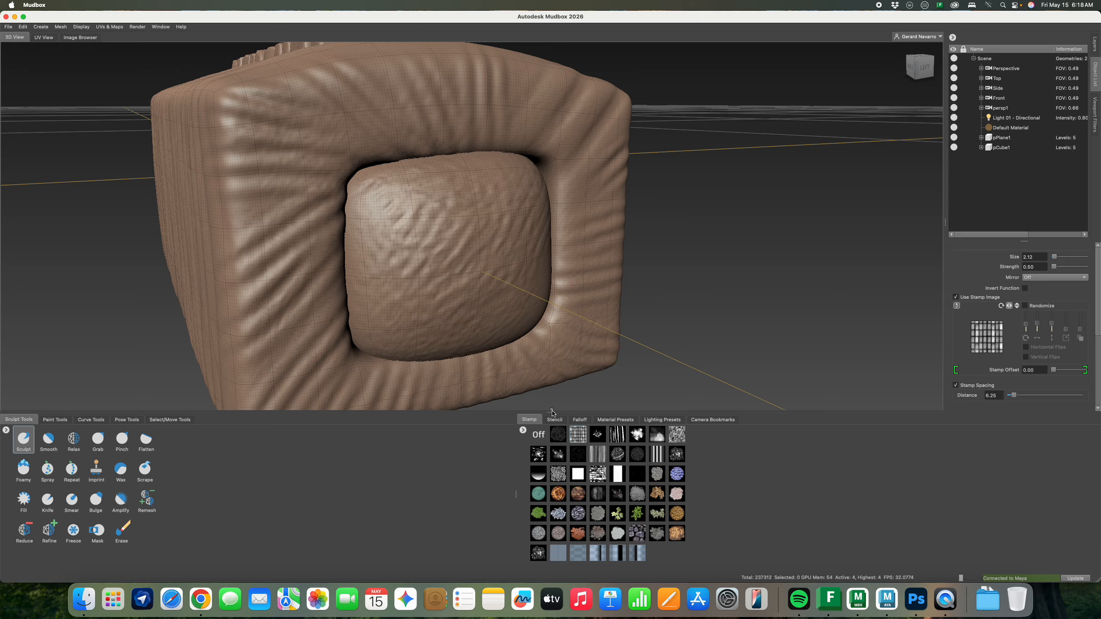
pyautogui.click(556, 420)
# Undo the wrinkles, sculpt pitted detail through the speckled stencil at 0.40 strength, then disable the stencil
pyautogui.click(559, 434)
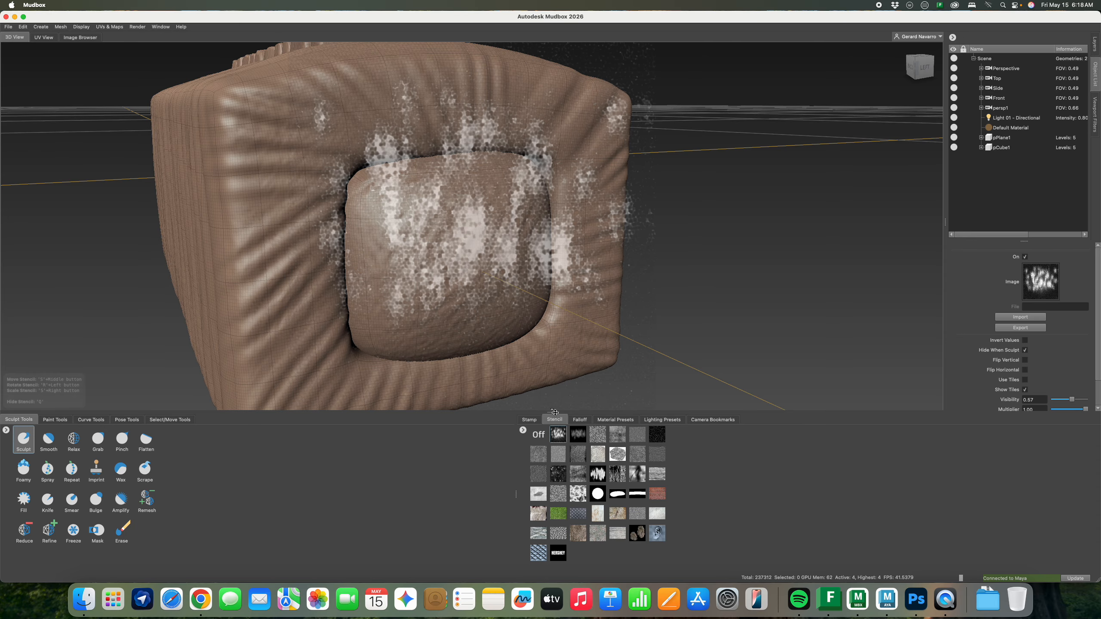
pyautogui.moveTo(477, 195)
pyautogui.keyDown('alt'); pyautogui.mouseDown()
pyautogui.moveTo(508, 213)
pyautogui.moveTo(477, 143)
pyautogui.moveTo(513, 161)
pyautogui.mouseUp(); pyautogui.keyUp('alt')
pyautogui.press('super+z')
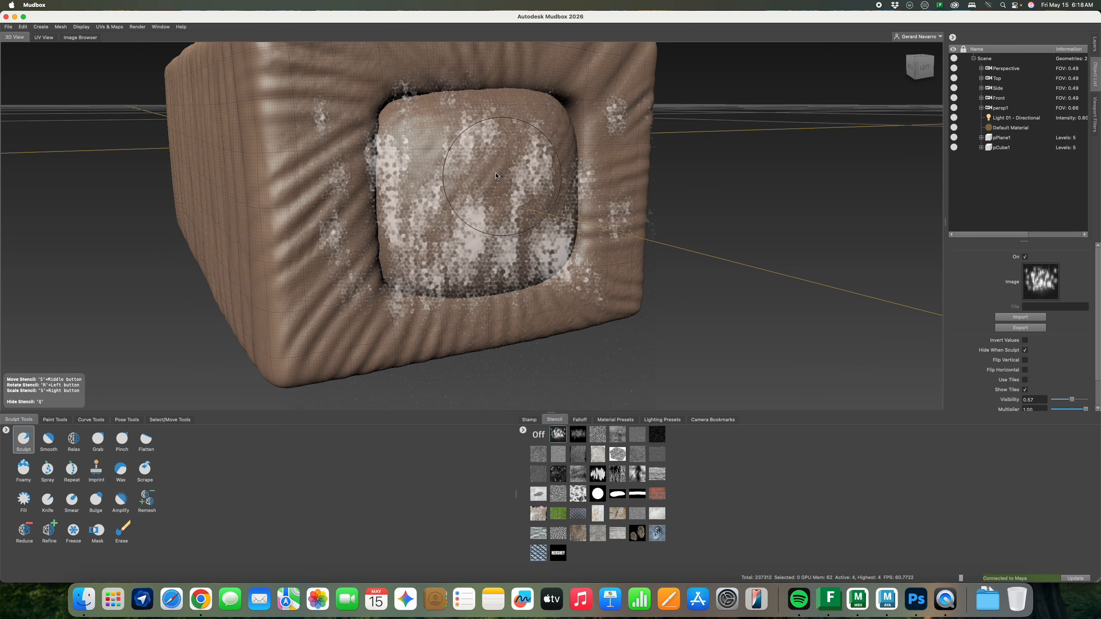
pyautogui.scroll(-2, 1045, 393)
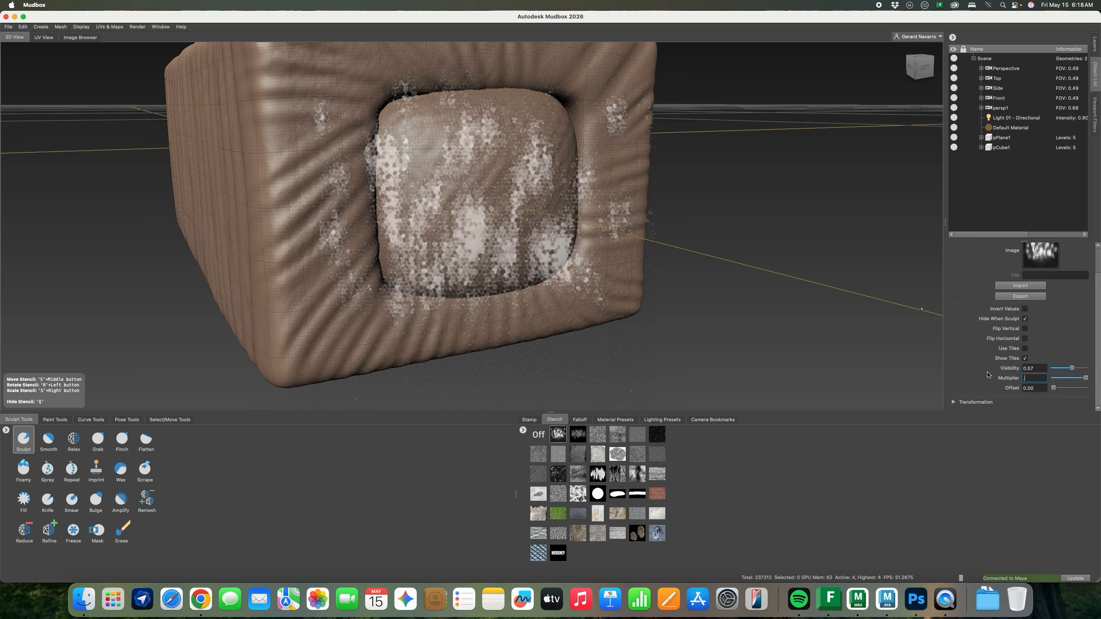
pyautogui.moveTo(450, 151)
pyautogui.mouseDown()
pyautogui.moveTo(433, 183)
pyautogui.moveTo(468, 216)
pyautogui.moveTo(541, 207)
pyautogui.moveTo(550, 98)
pyautogui.moveTo(505, 268)
pyautogui.moveTo(379, 144)
pyautogui.moveTo(405, 272)
pyautogui.moveTo(515, 263)
pyautogui.mouseUp()
pyautogui.keyDown('alt'); pyautogui.moveTo(515, 263); pyautogui.dragTo(416, 165, button='right'); pyautogui.keyUp('alt')
pyautogui.keyDown('alt'); pyautogui.moveTo(563, 151); pyautogui.dragTo(746, 159); pyautogui.keyUp('alt')
pyautogui.click(539, 433)
pyautogui.keyDown('alt'); pyautogui.moveTo(559, 265); pyautogui.dragTo(612, 249); pyautogui.keyUp('alt')
# Duplicate the inner cushion pCube1 to create pCube2
pyautogui.click(1000, 148)
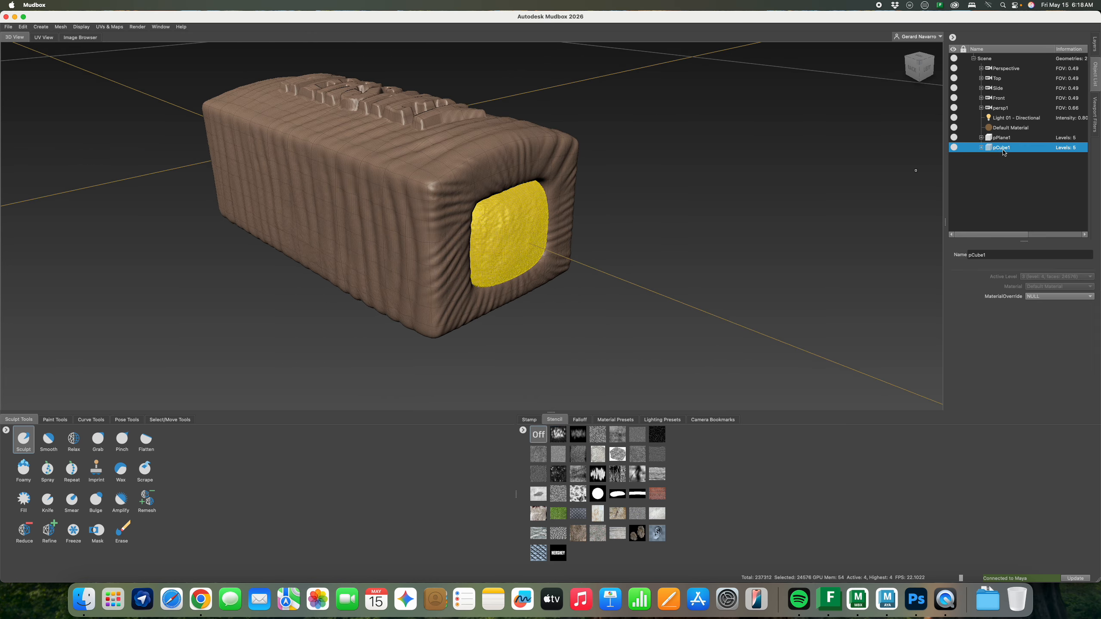
pyautogui.rightClick(1003, 152)
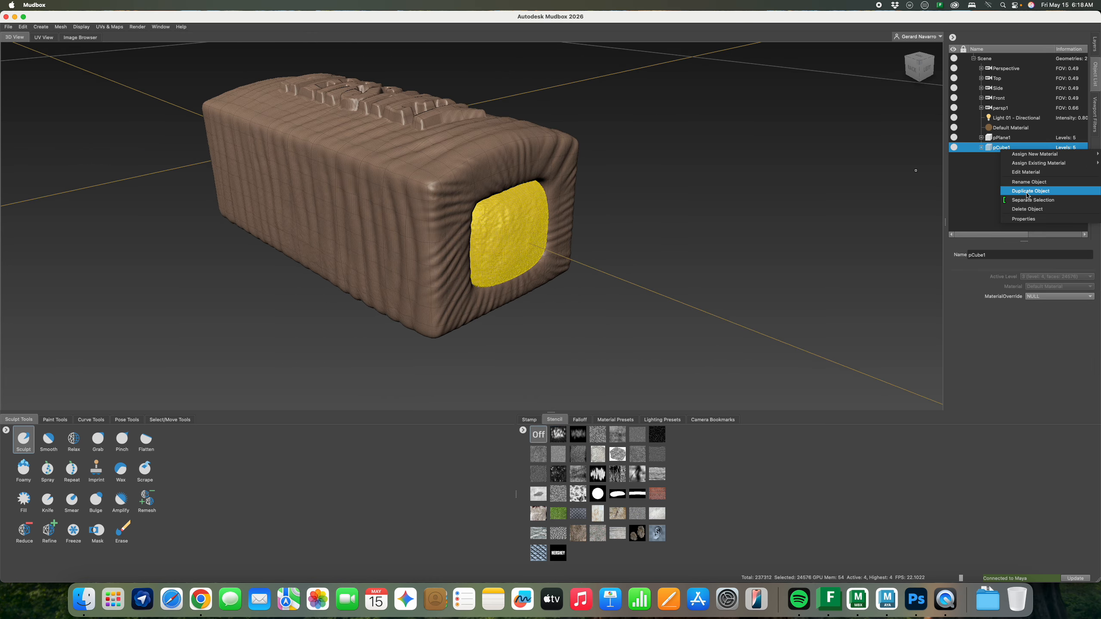
pyautogui.click(1027, 194)
# Slide pCube2 along X toward the bar's other end
pyautogui.keyDown('alt'); pyautogui.moveTo(481, 256); pyautogui.dragTo(559, 235); pyautogui.keyUp('alt')
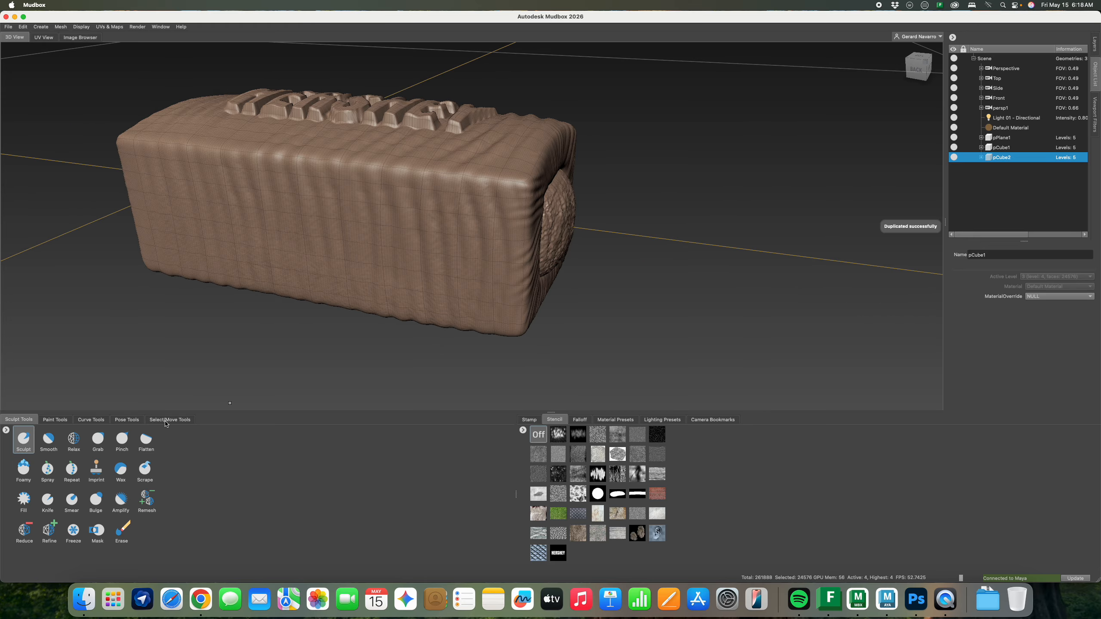
pyautogui.click(169, 419)
pyautogui.click(26, 501)
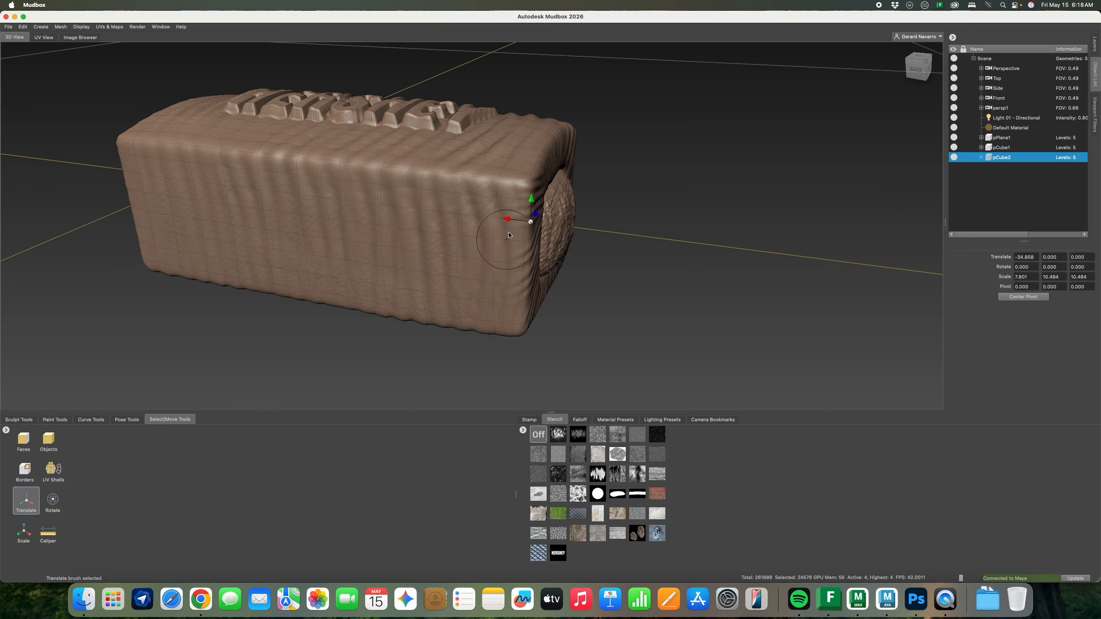
pyautogui.moveTo(508, 218)
pyautogui.mouseDown()
pyautogui.moveTo(215, 180)
pyautogui.moveTo(511, 226)
pyautogui.moveTo(560, 201)
pyautogui.moveTo(513, 211)
pyautogui.mouseUp()
pyautogui.keyDown('alt'); pyautogui.moveTo(516, 222); pyautogui.dragTo(388, 270, button='middle'); pyautogui.keyUp('alt')
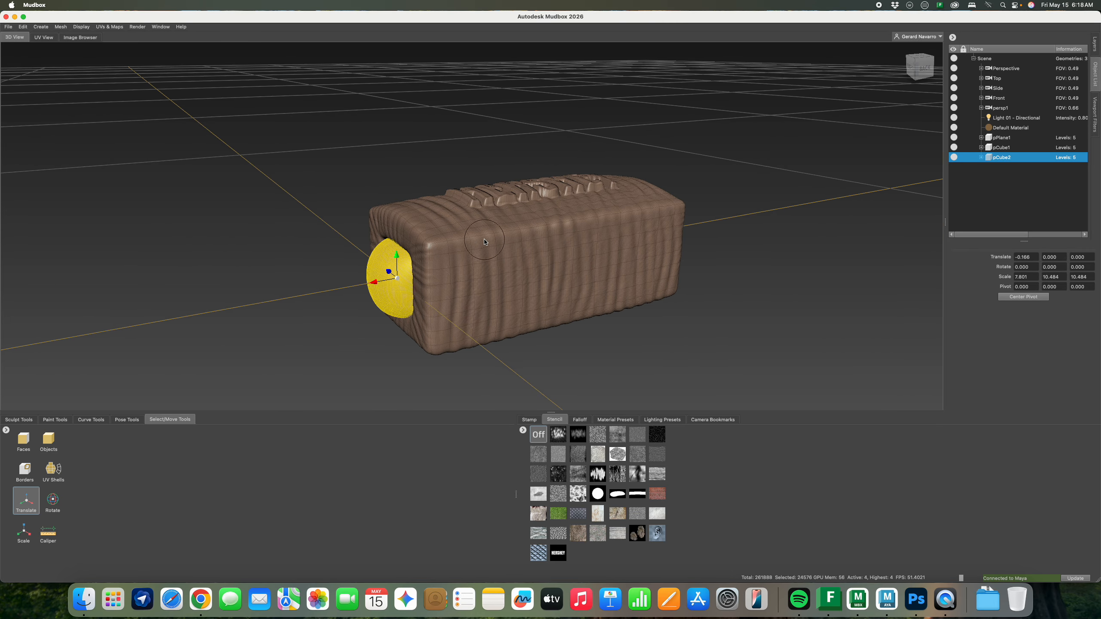
pyautogui.keyDown('alt'); pyautogui.moveTo(388, 270); pyautogui.dragTo(506, 249, button='right'); pyautogui.keyUp('alt')
pyautogui.keyDown('alt'); pyautogui.moveTo(486, 256); pyautogui.dragTo(510, 244, button='middle'); pyautogui.keyUp('alt')
pyautogui.keyDown('alt'); pyautogui.moveTo(511, 242); pyautogui.dragTo(593, 256, button='right'); pyautogui.keyUp('alt')
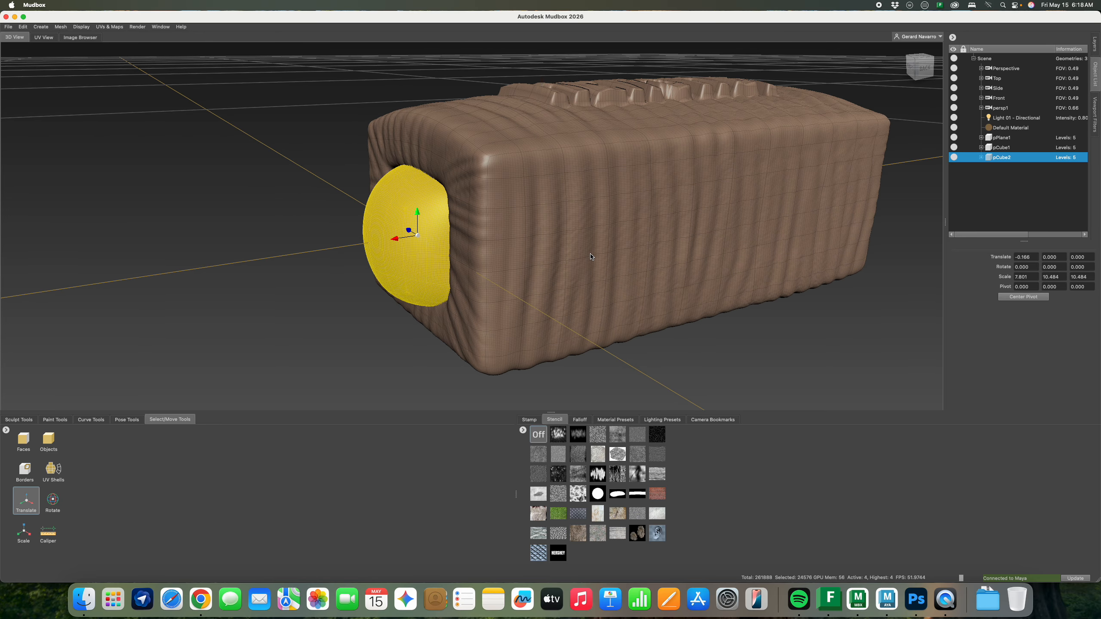
# Turn the copy around and nudge it along X to -2.715, recessed in the bar's end
pyautogui.click(51, 501)
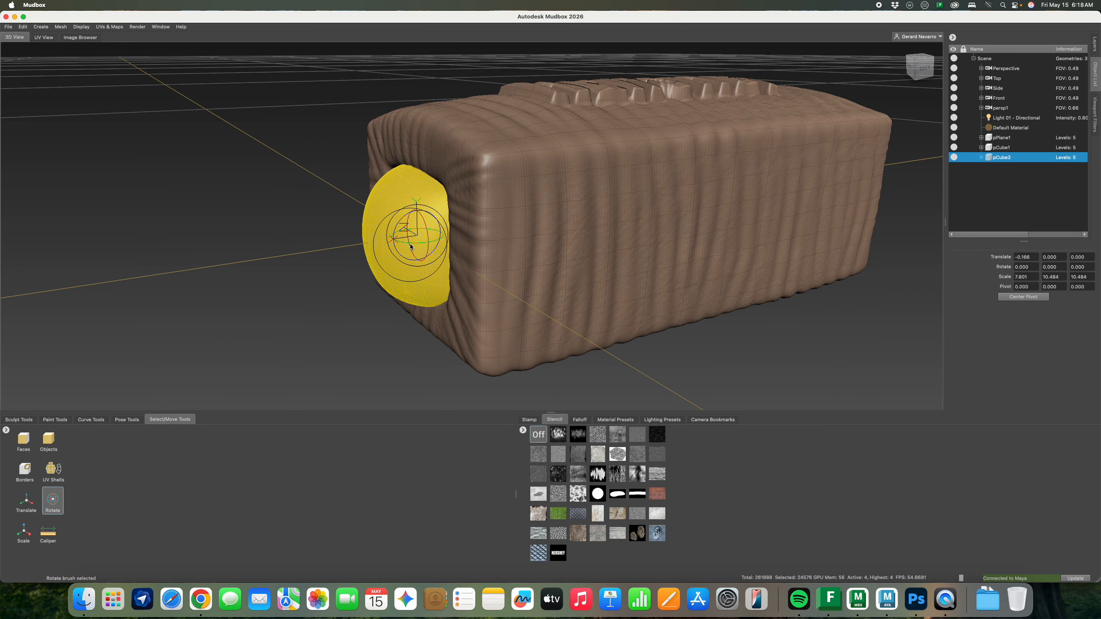
pyautogui.moveTo(417, 246)
pyautogui.mouseDown()
pyautogui.moveTo(380, 244)
pyautogui.moveTo(402, 244)
pyautogui.mouseUp()
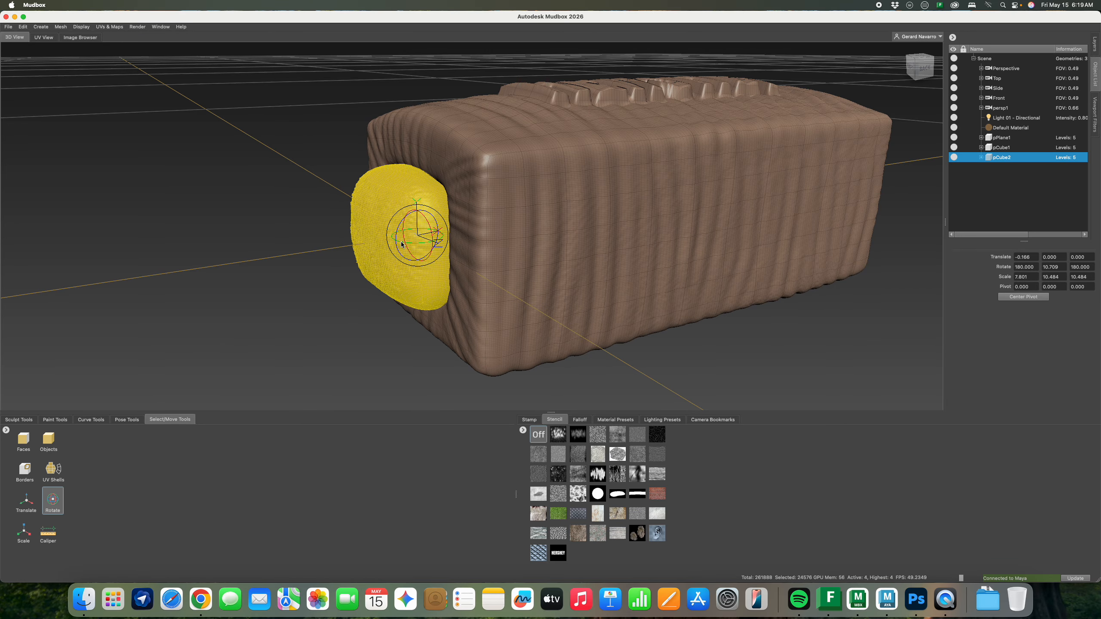
pyautogui.click(34, 504)
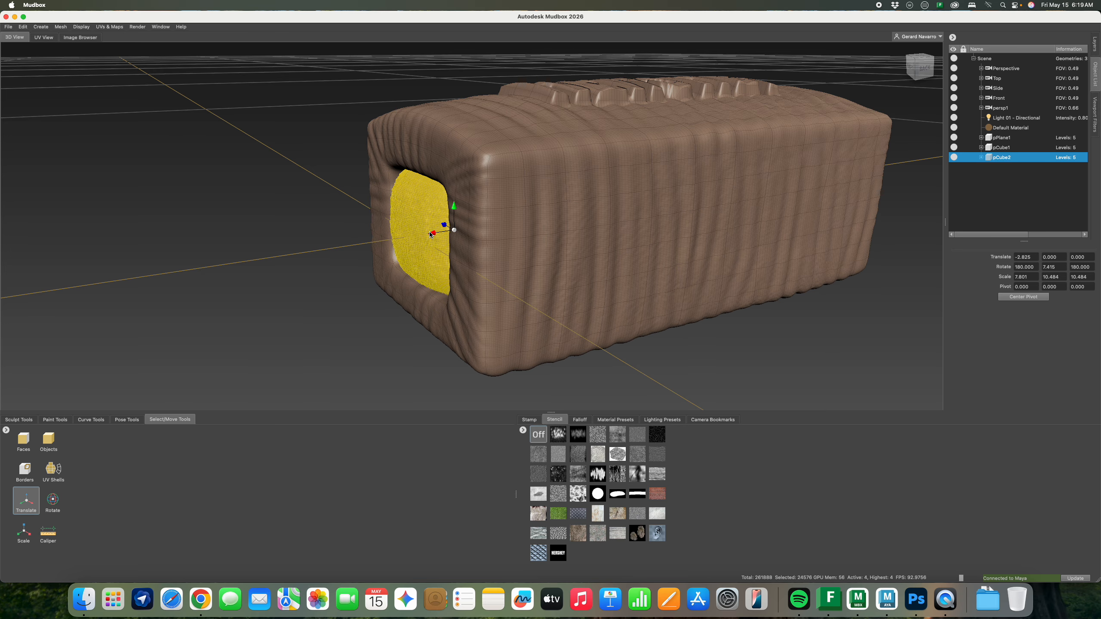
pyautogui.keyDown('alt'); pyautogui.moveTo(421, 239); pyautogui.dragTo(557, 241); pyautogui.keyUp('alt')
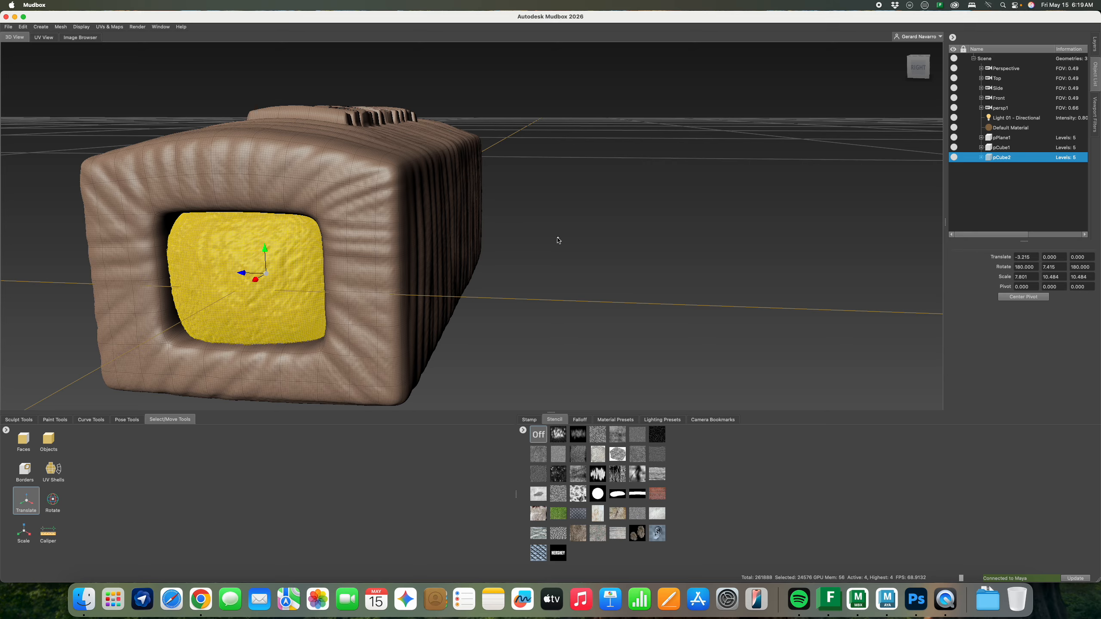
pyautogui.keyDown('alt'); pyautogui.moveTo(558, 241); pyautogui.dragTo(389, 257, button='right'); pyautogui.keyUp('alt')
pyautogui.keyDown('alt'); pyautogui.moveTo(389, 257); pyautogui.dragTo(311, 250); pyautogui.keyUp('alt')
pyautogui.keyDown('alt'); pyautogui.moveTo(474, 236); pyautogui.dragTo(607, 225); pyautogui.keyUp('alt')
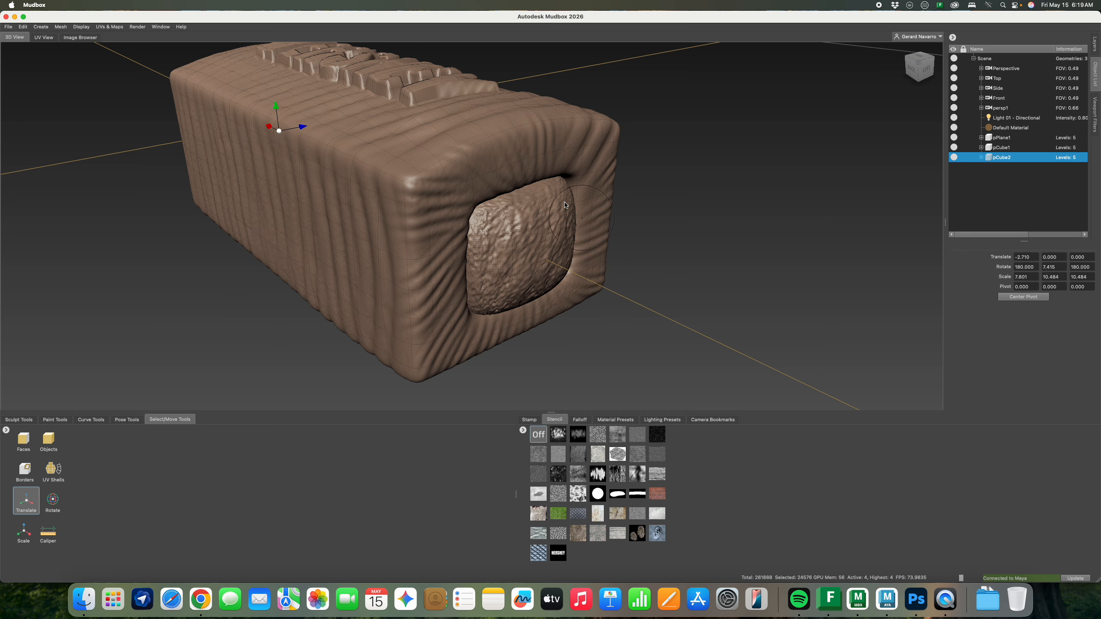
pyautogui.keyDown('alt'); pyautogui.moveTo(565, 206); pyautogui.dragTo(557, 245); pyautogui.keyUp('alt')
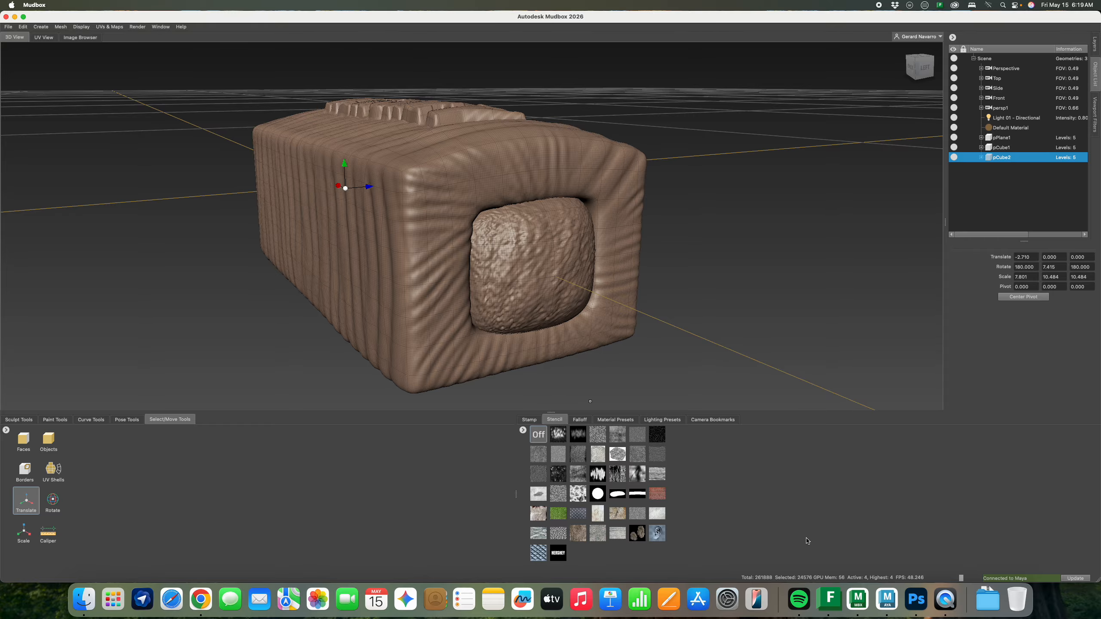
# In Maya, duplicate the rounded mesh and pull the copy out along X
pyautogui.click(887, 599)
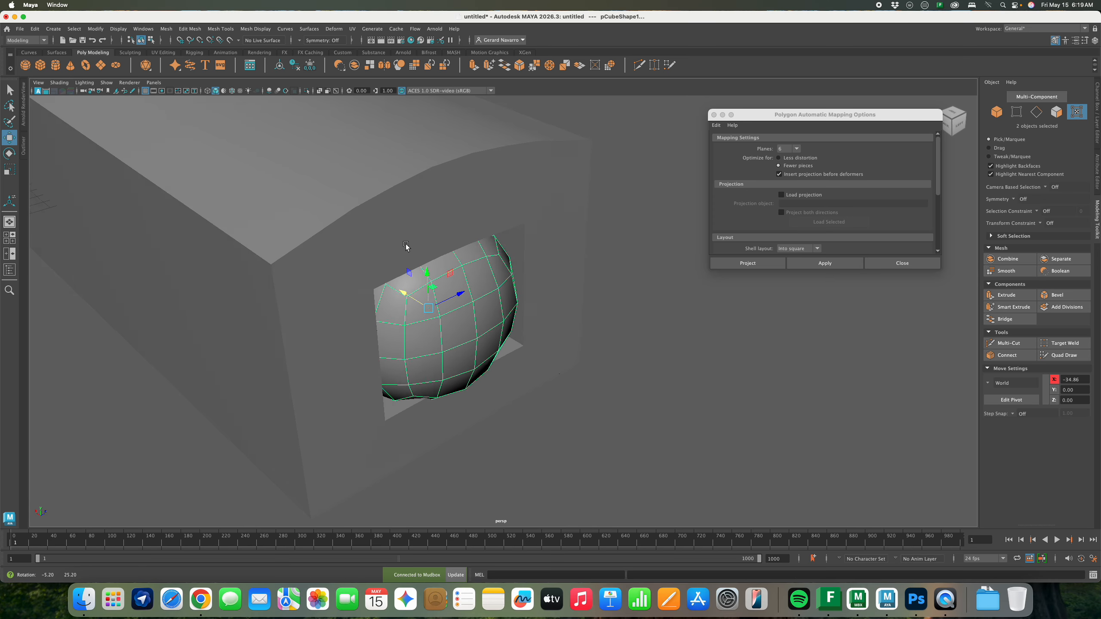
pyautogui.keyDown('alt'); pyautogui.moveTo(474, 256); pyautogui.dragTo(454, 226, button='middle'); pyautogui.keyUp('alt')
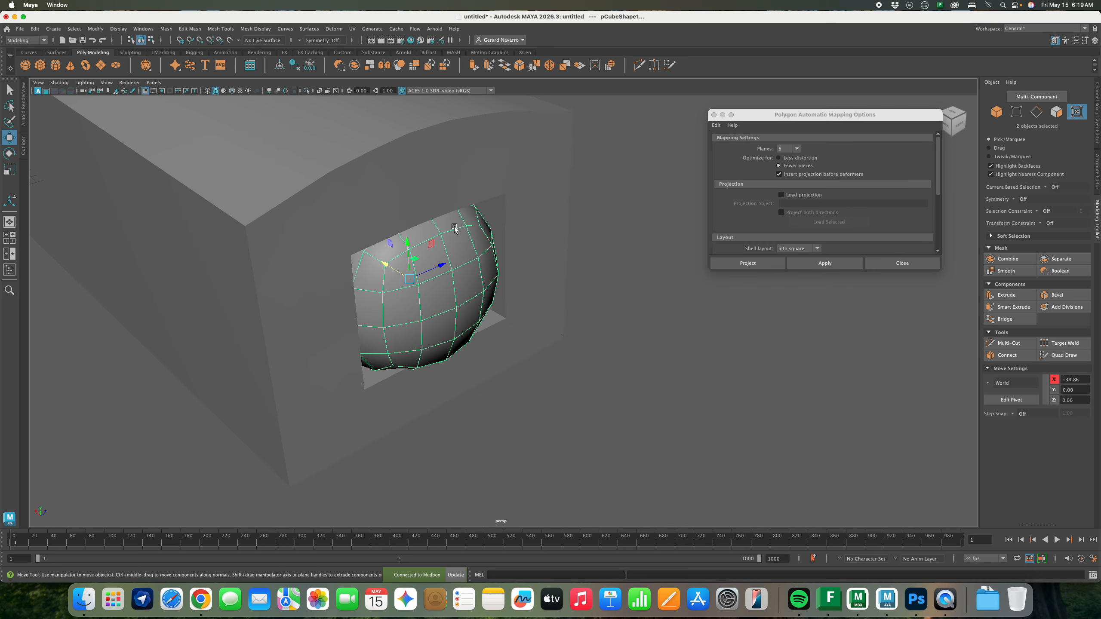
pyautogui.keyDown('alt'); pyautogui.moveTo(448, 258); pyautogui.dragTo(431, 260); pyautogui.keyUp('alt')
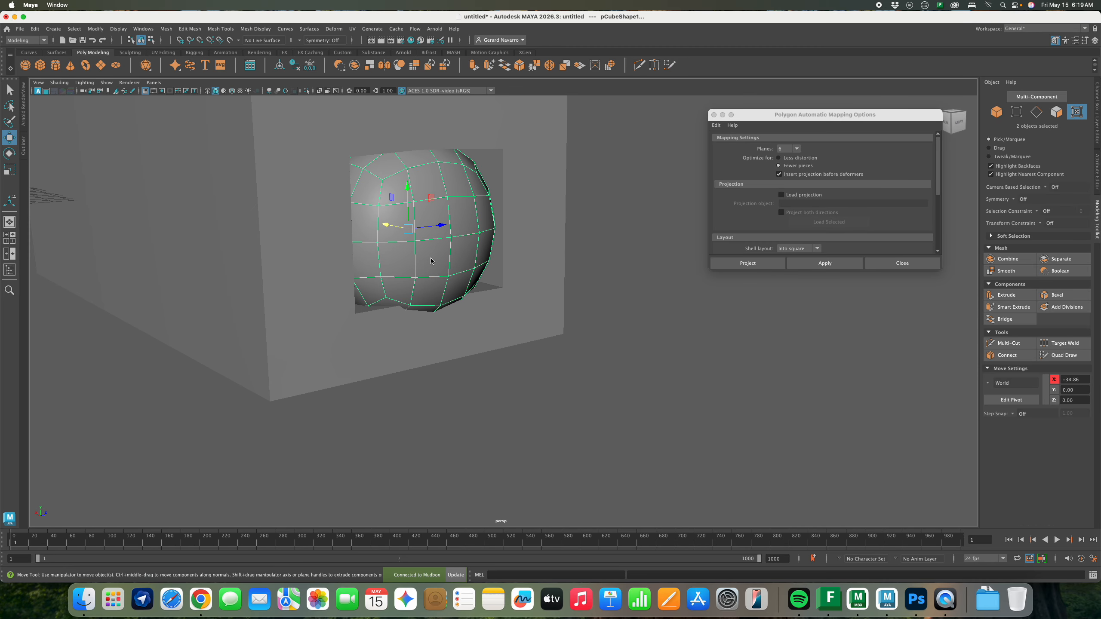
pyautogui.press('super+d')
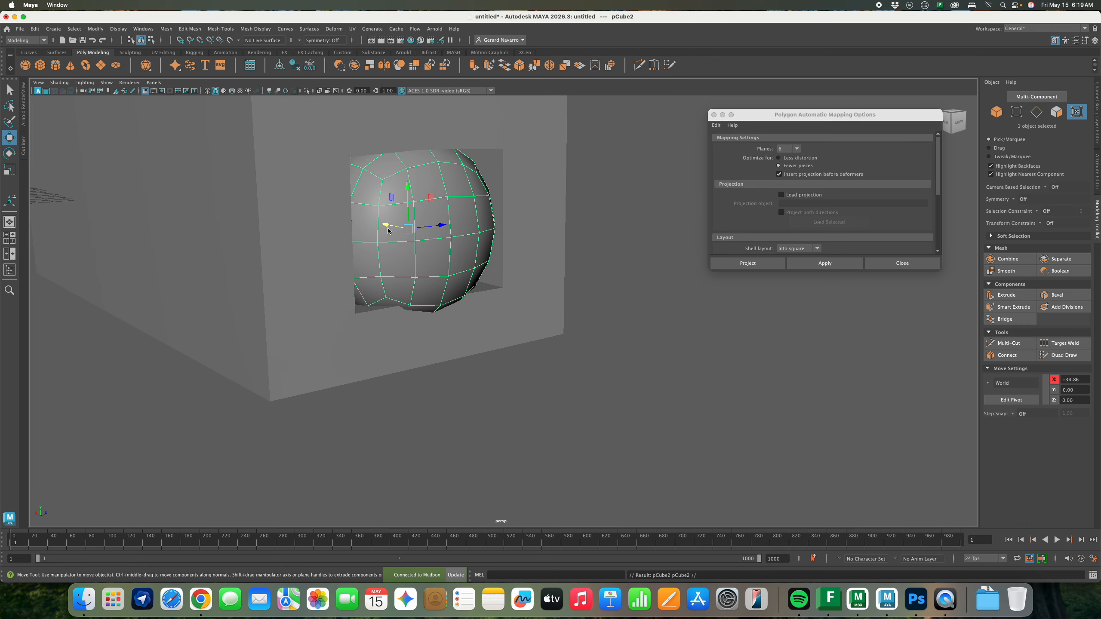
pyautogui.moveTo(387, 225)
pyautogui.mouseDown()
pyautogui.moveTo(477, 229)
pyautogui.moveTo(451, 234)
pyautogui.moveTo(376, 209)
pyautogui.moveTo(403, 212)
pyautogui.mouseUp()
# Shrink the copy into a small sphere, raise it and push it into the box's top edge
pyautogui.press('r')
pyautogui.press('w')
pyautogui.moveTo(488, 213)
pyautogui.mouseDown()
pyautogui.moveTo(489, 183)
pyautogui.moveTo(516, 222)
pyautogui.moveTo(442, 225)
pyautogui.moveTo(505, 207)
pyautogui.mouseUp()
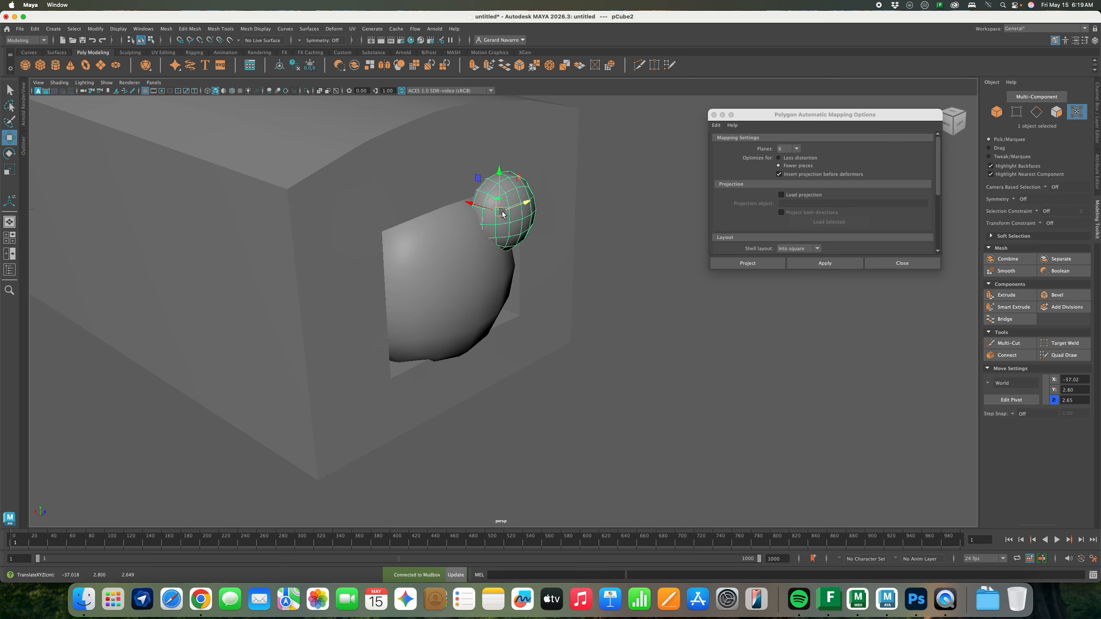
pyautogui.press('e')
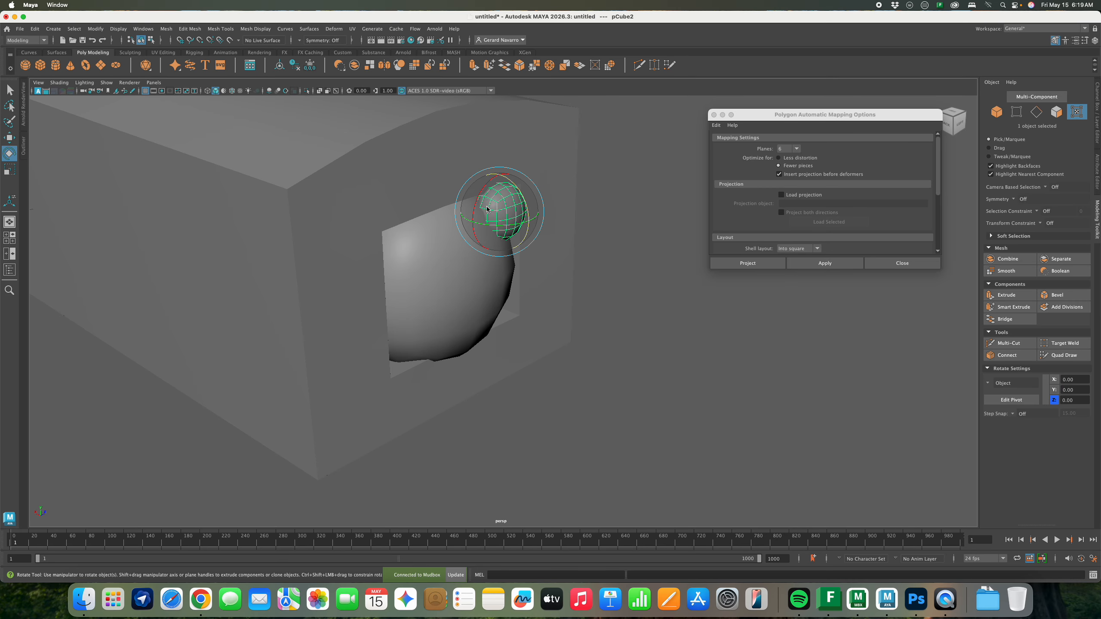
pyautogui.press('w')
pyautogui.moveTo(477, 207); pyautogui.dragTo(540, 217)
pyautogui.moveTo(539, 217); pyautogui.dragTo(641, 221, button='right')
# Duplicate the small sphere twice, sliding and scaling each copy leftward along the row
pyautogui.click(540, 219)
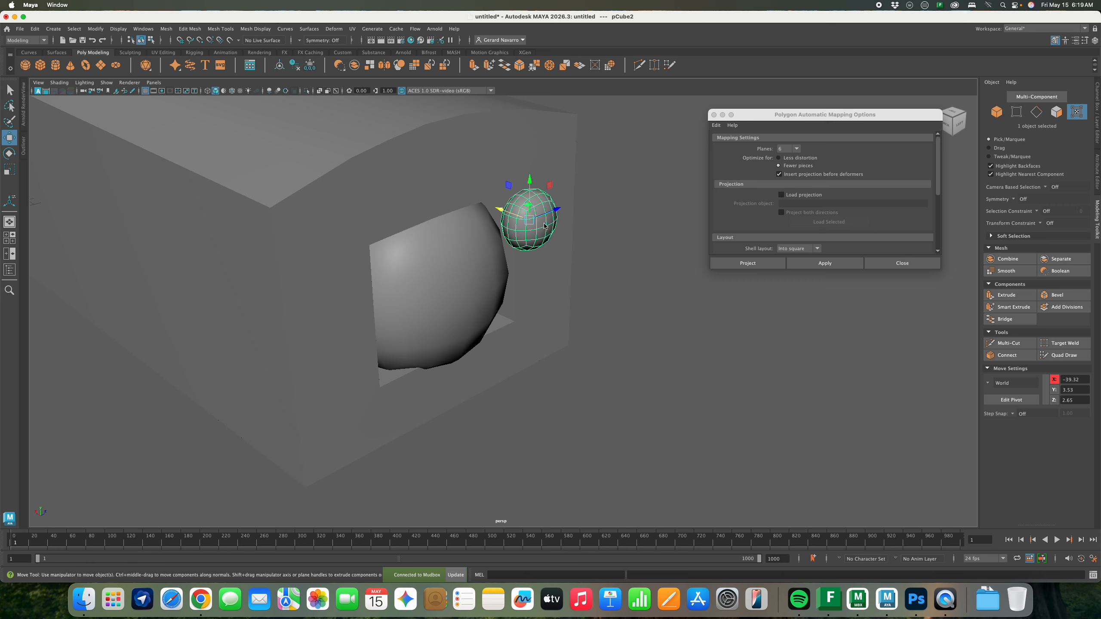
pyautogui.press('super+d')
pyautogui.moveTo(558, 210); pyautogui.dragTo(518, 225)
pyautogui.press('r')
pyautogui.press('w')
pyautogui.hotkey('ctrl', 'd')
pyautogui.moveTo(463, 223); pyautogui.dragTo(354, 217)
pyautogui.press('r')
pyautogui.press('w')
pyautogui.press('r')
pyautogui.press('w')
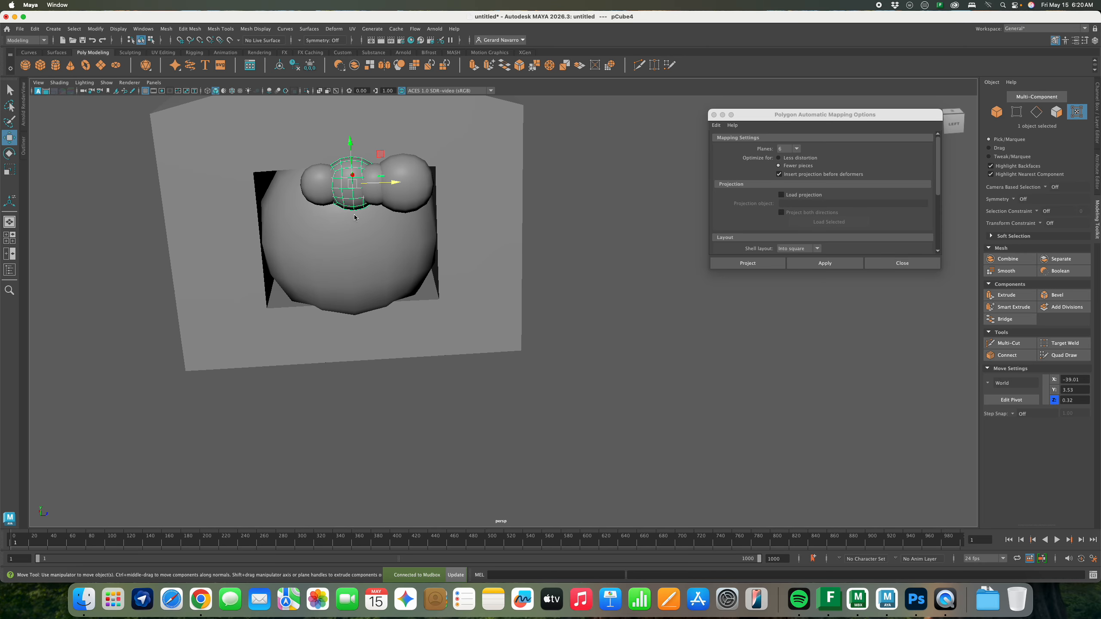
# Place one more sphere at the end of the row, lined up with the others
pyautogui.click(424, 192)
pyautogui.keyDown('shift'); pyautogui.moveTo(446, 182); pyautogui.dragTo(382, 200); pyautogui.keyUp('shift')
pyautogui.moveTo(483, 242); pyautogui.dragTo(497, 254)
pyautogui.click(556, 252)
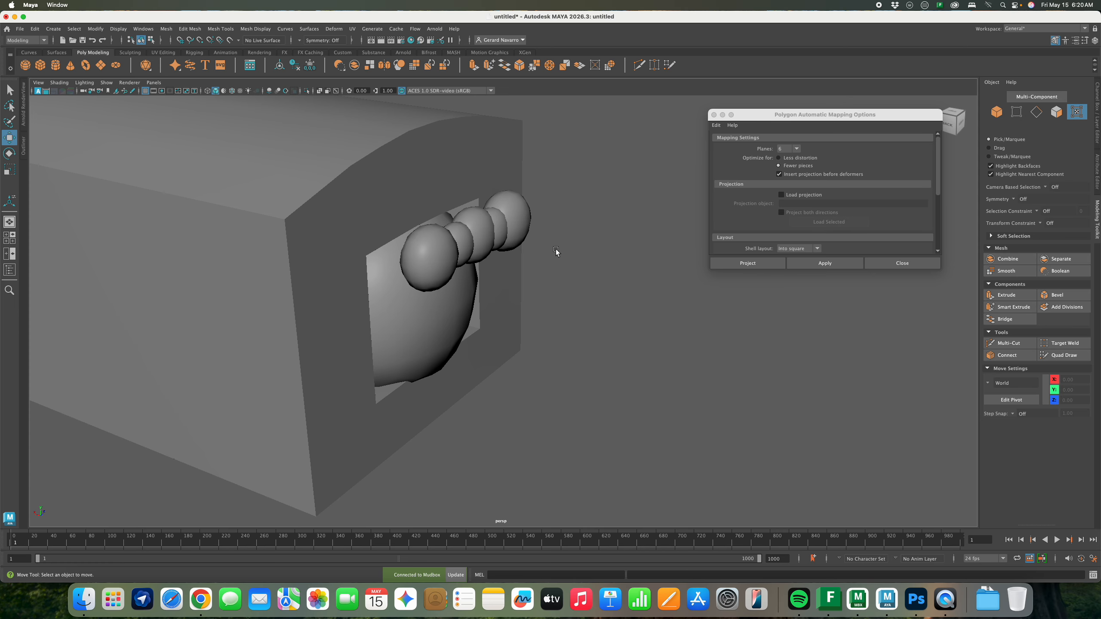
pyautogui.click(525, 228)
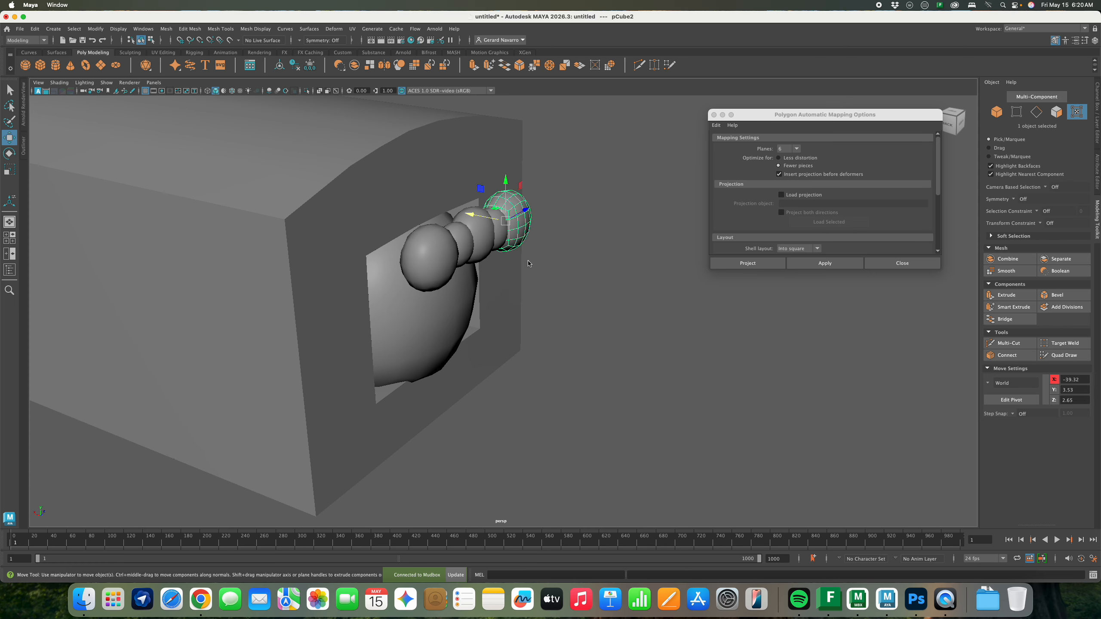
pyautogui.click(563, 269)
# Shift-select all five small spheres
pyautogui.keyDown('alt'); pyautogui.moveTo(556, 269); pyautogui.dragTo(559, 243); pyautogui.keyUp('alt')
pyautogui.click(536, 222)
pyautogui.keyDown('shift'); pyautogui.click(501, 226); pyautogui.keyUp('shift')
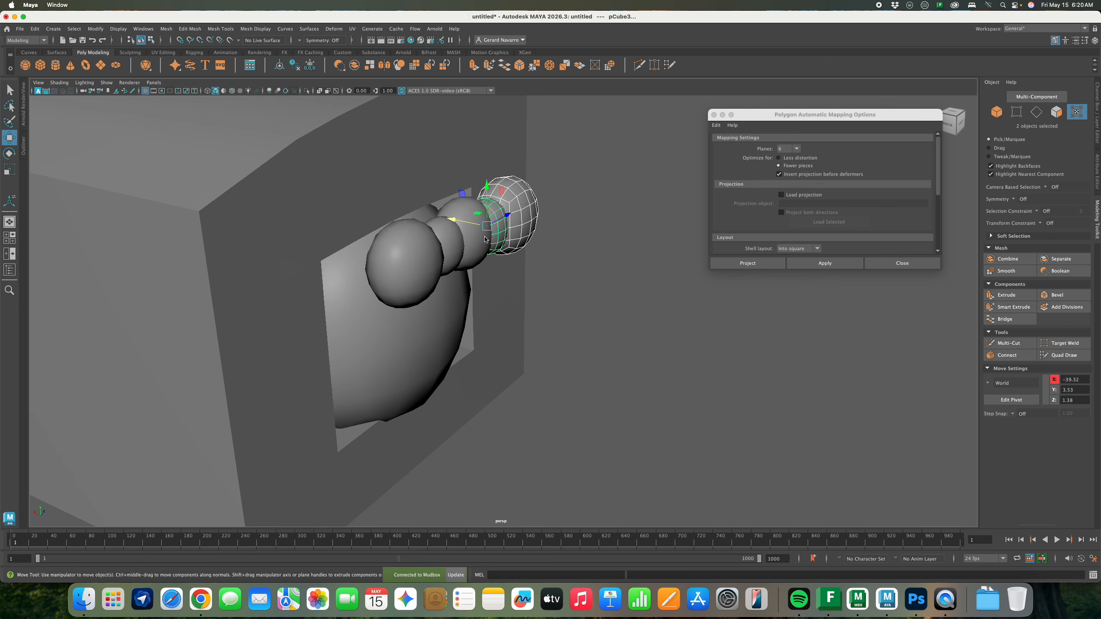
pyautogui.keyDown('shift'); pyautogui.click(483, 242); pyautogui.keyUp('shift')
pyautogui.keyDown('shift'); pyautogui.click(455, 252); pyautogui.keyUp('shift')
pyautogui.keyDown('shift'); pyautogui.click(418, 262); pyautogui.keyUp('shift')
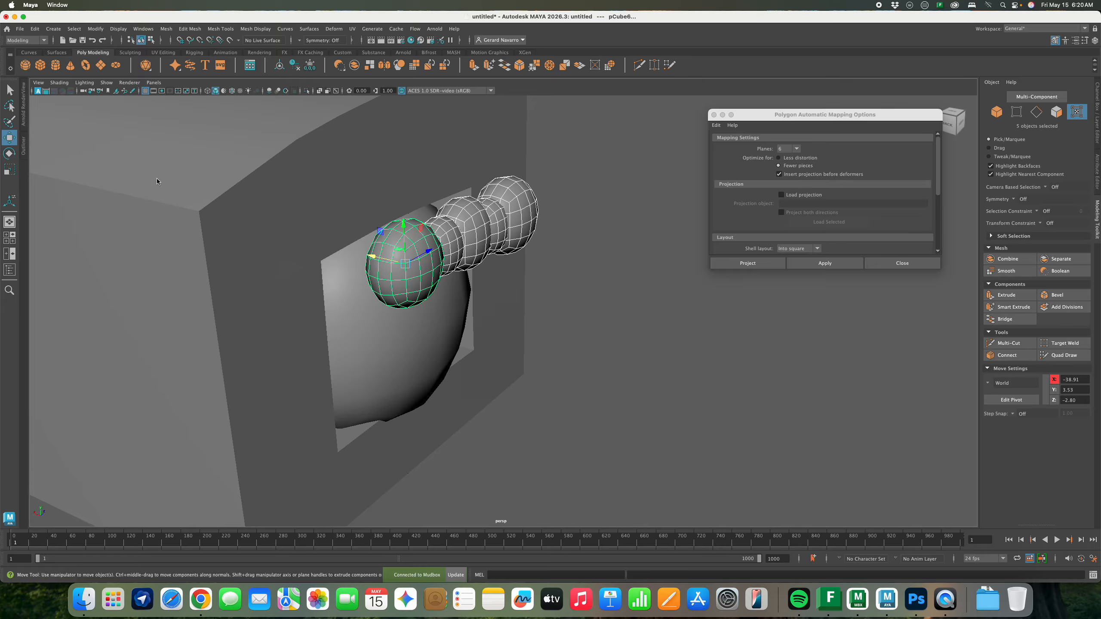
# Combine the spheres with Mesh > Booleans > Union, then try an edge-loop deletion and undo it
pyautogui.click(167, 34)
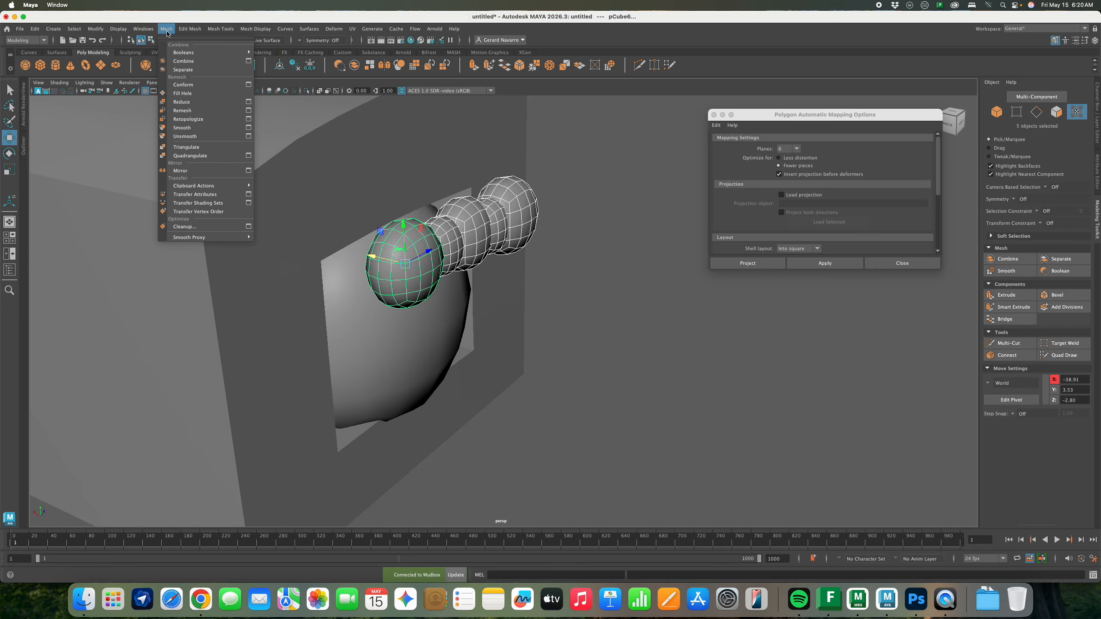
pyautogui.moveTo(174, 53)
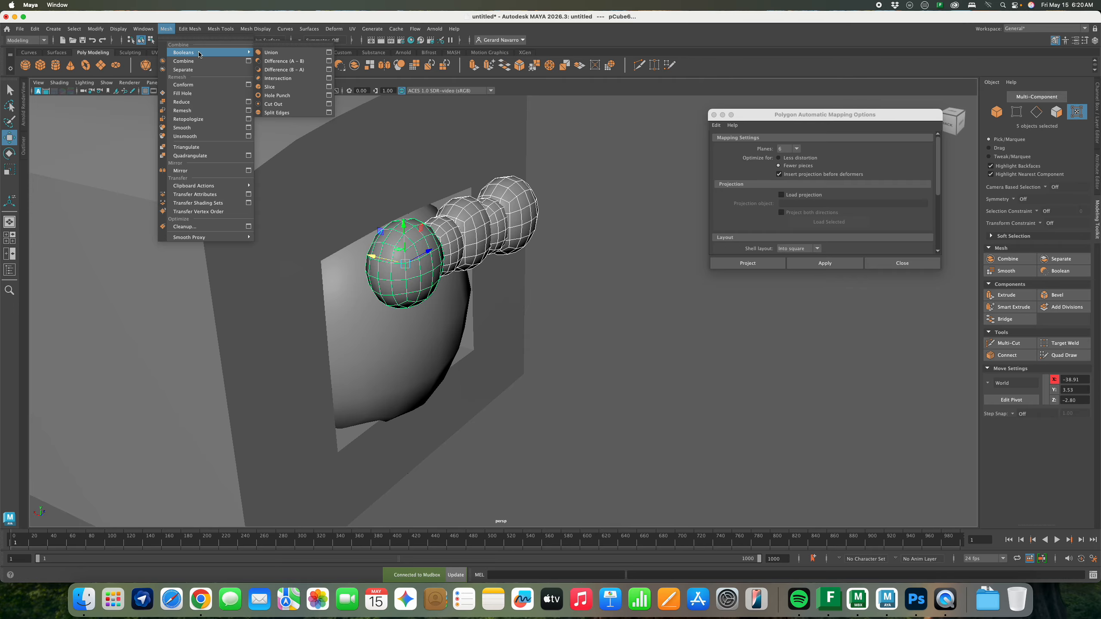
pyautogui.click(288, 55)
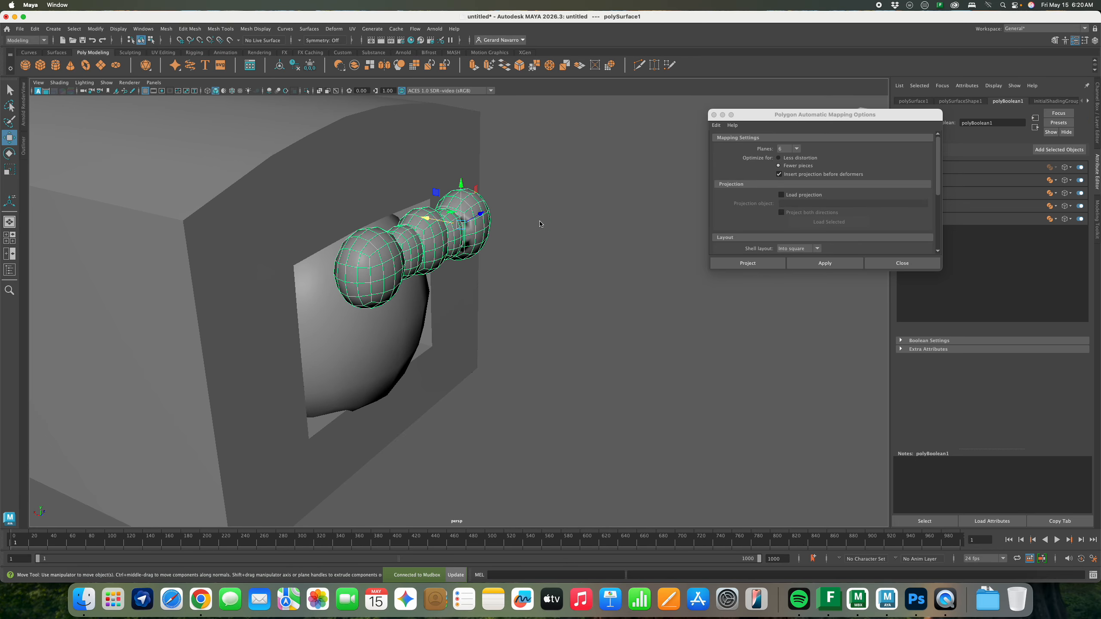
pyautogui.moveTo(540, 223)
pyautogui.keyDown('alt'); pyautogui.mouseDown()
pyautogui.moveTo(482, 211)
pyautogui.moveTo(543, 228)
pyautogui.mouseUp(); pyautogui.keyUp('alt')
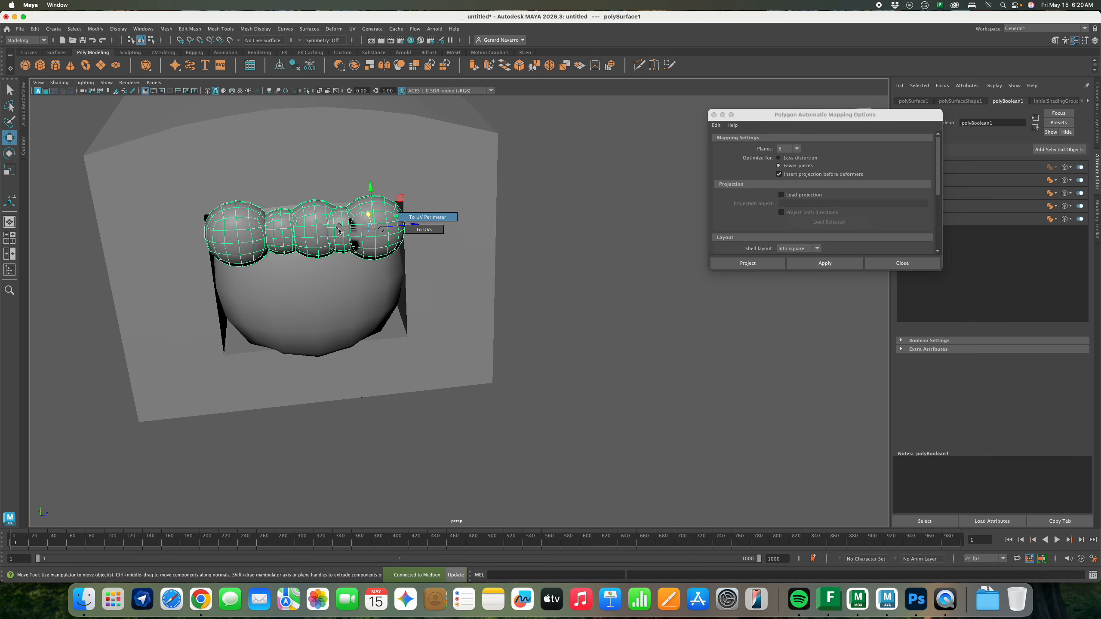
pyautogui.moveTo(339, 229); pyautogui.dragTo(382, 216, button='right')
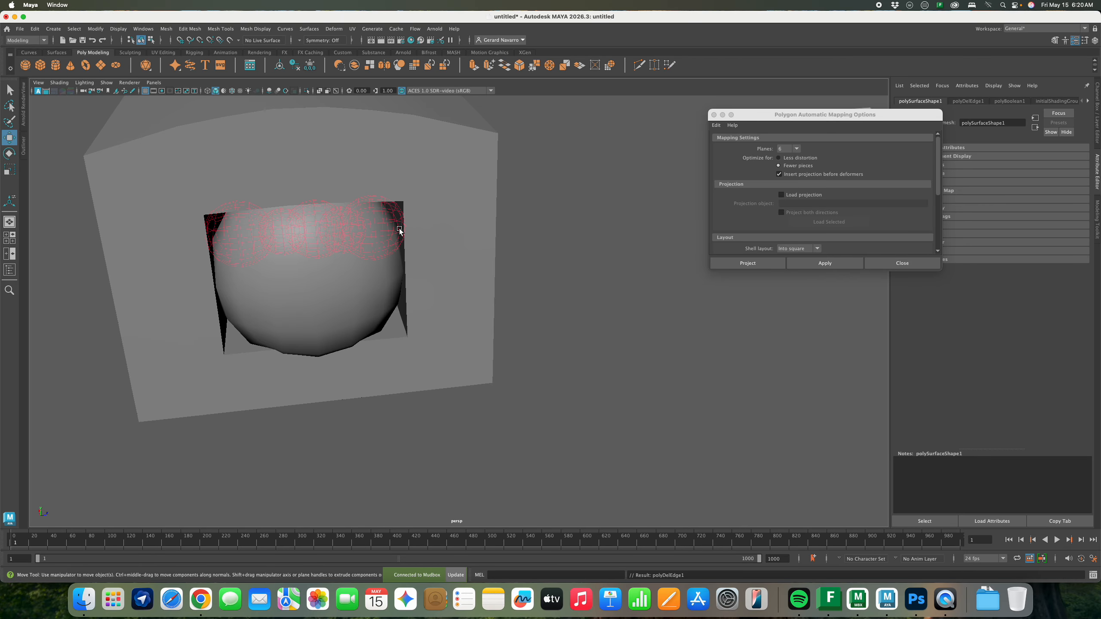
pyautogui.press('super+z')
pyautogui.scroll(5, 561, 225)
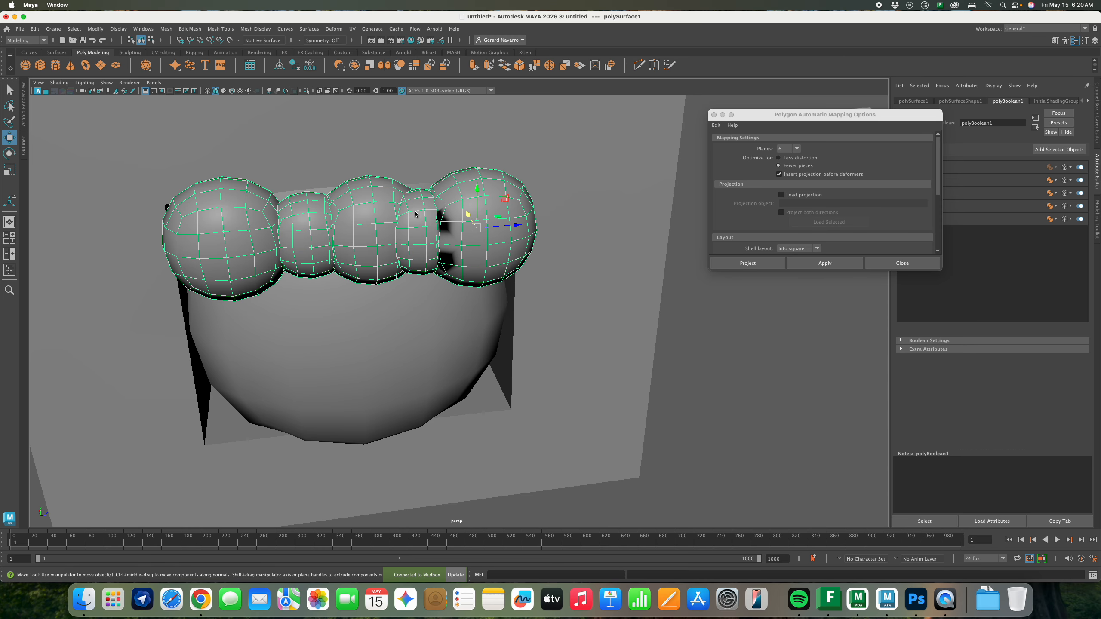
# Retopologize the fused mesh with Hard edges and Edges by angle unchecked, ignoring the warnings
pyautogui.click(166, 29)
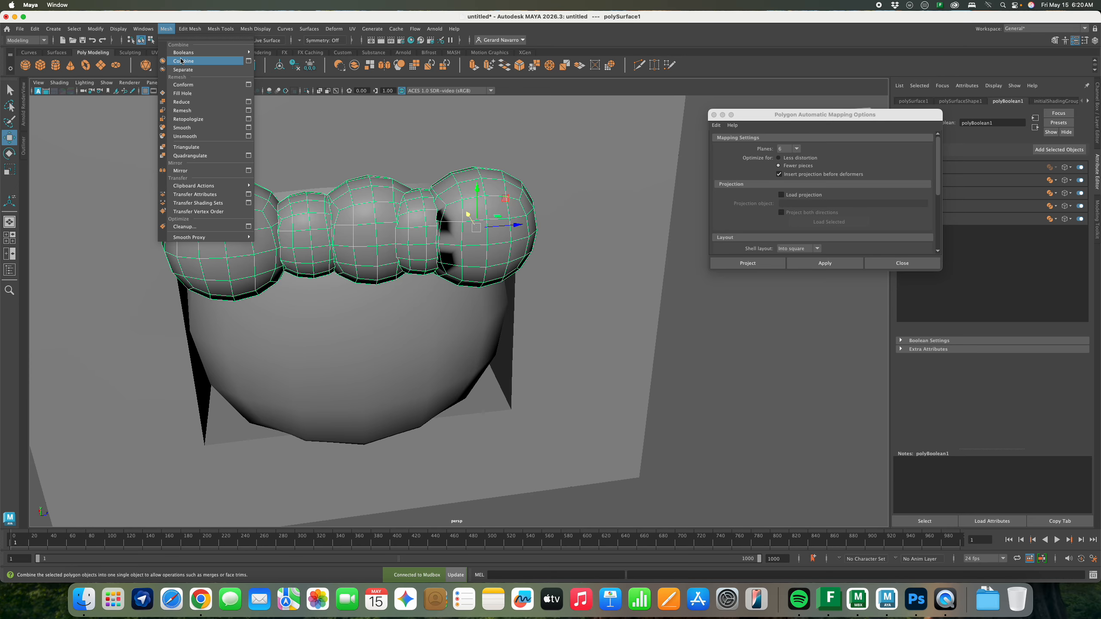
pyautogui.click(249, 119)
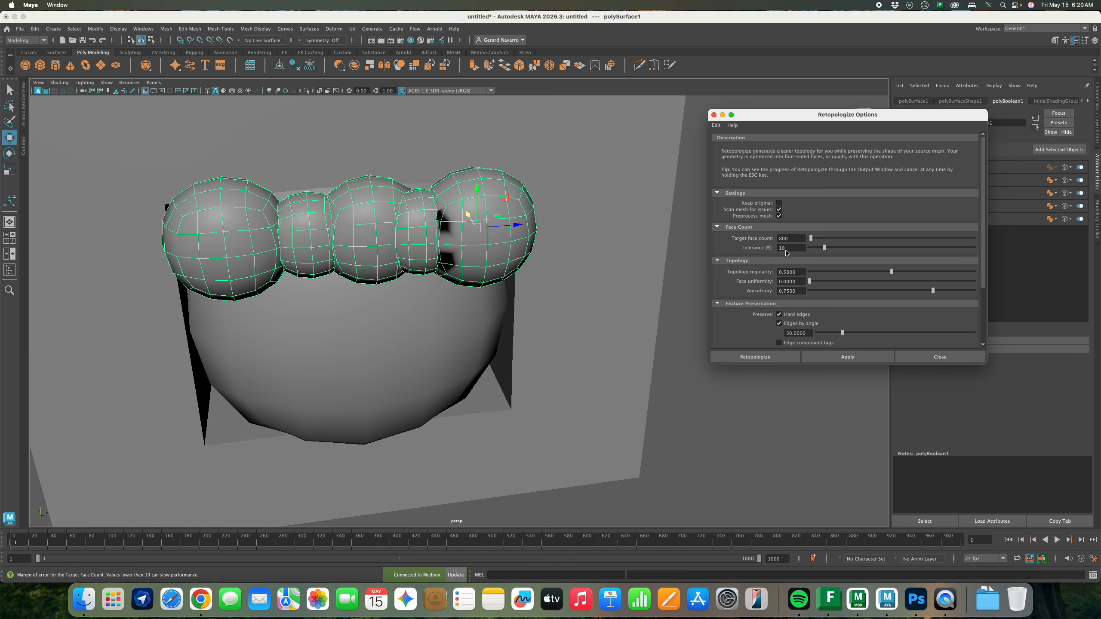
pyautogui.click(779, 314)
pyautogui.click(779, 323)
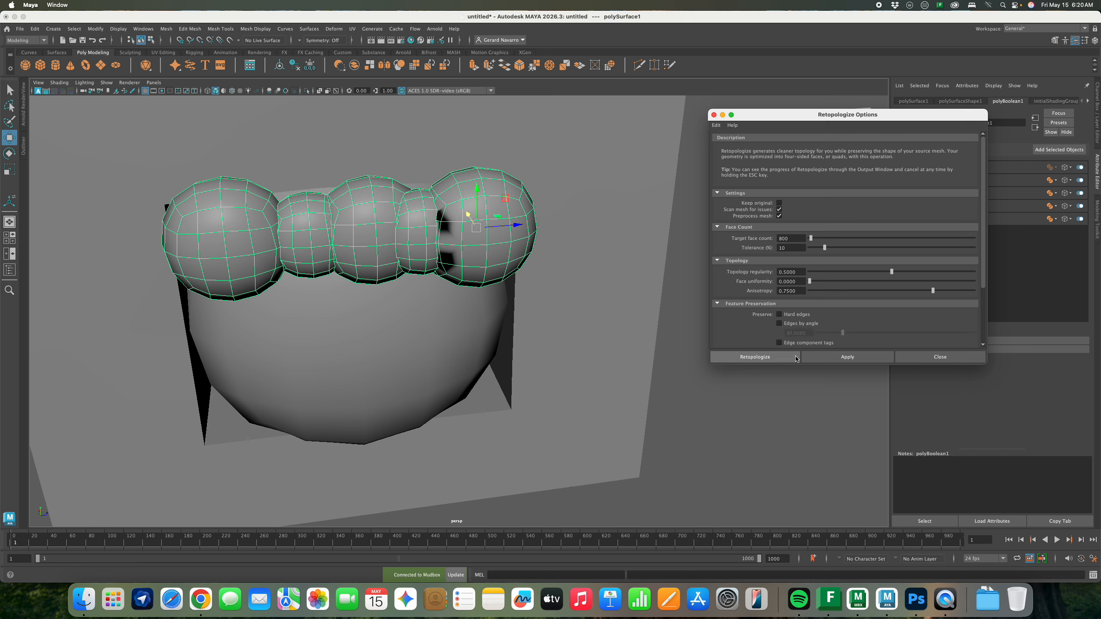
pyautogui.click(832, 360)
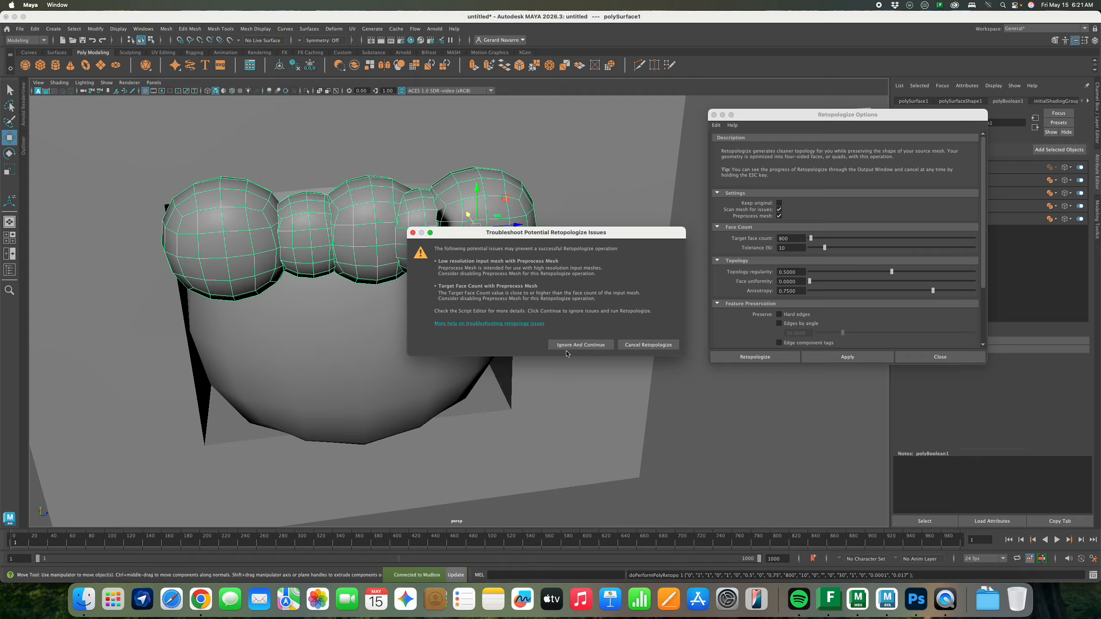
pyautogui.click(573, 350)
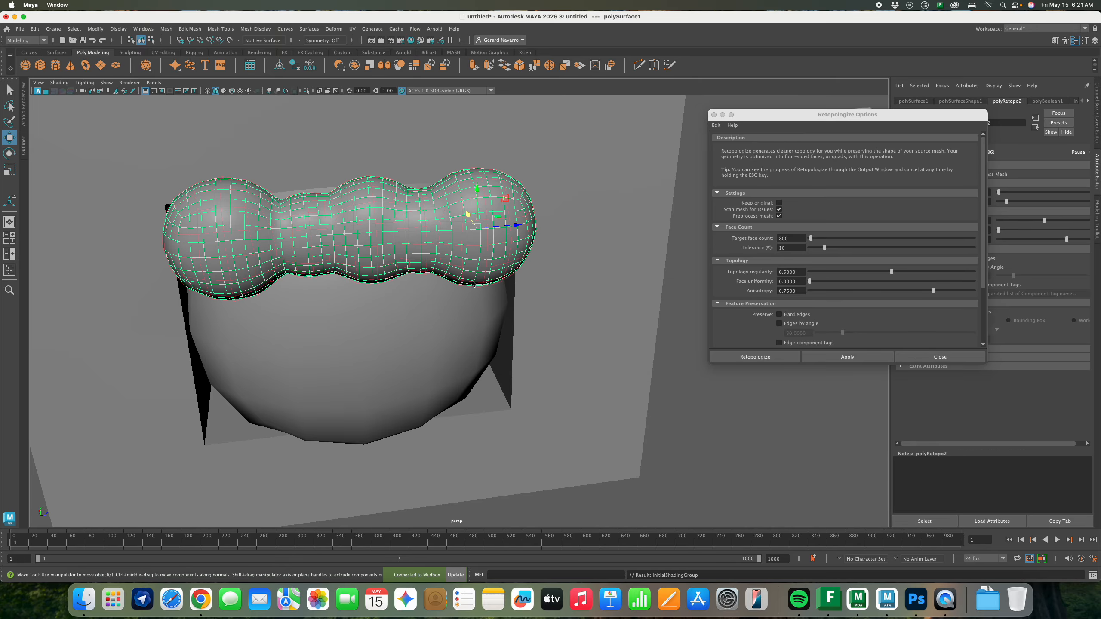
# Inspect the 800-face retopologized grid and show the object's channels and inputs
pyautogui.keyDown('alt'); pyautogui.moveTo(459, 360); pyautogui.dragTo(516, 240); pyautogui.keyUp('alt')
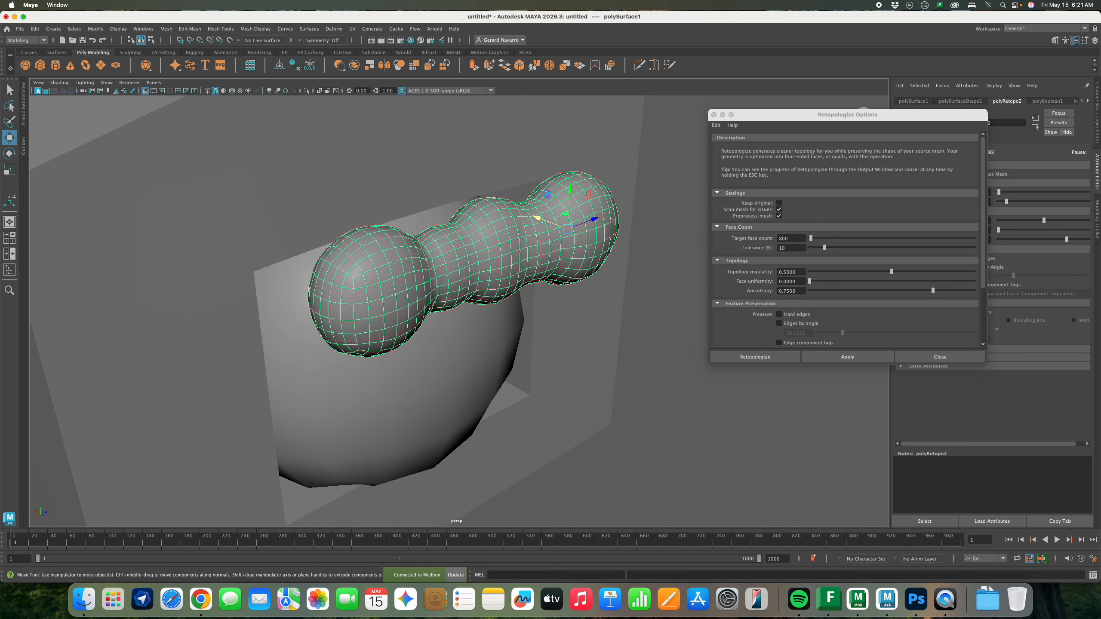
pyautogui.scroll(5, 515, 236)
pyautogui.scroll(-5, 522, 226)
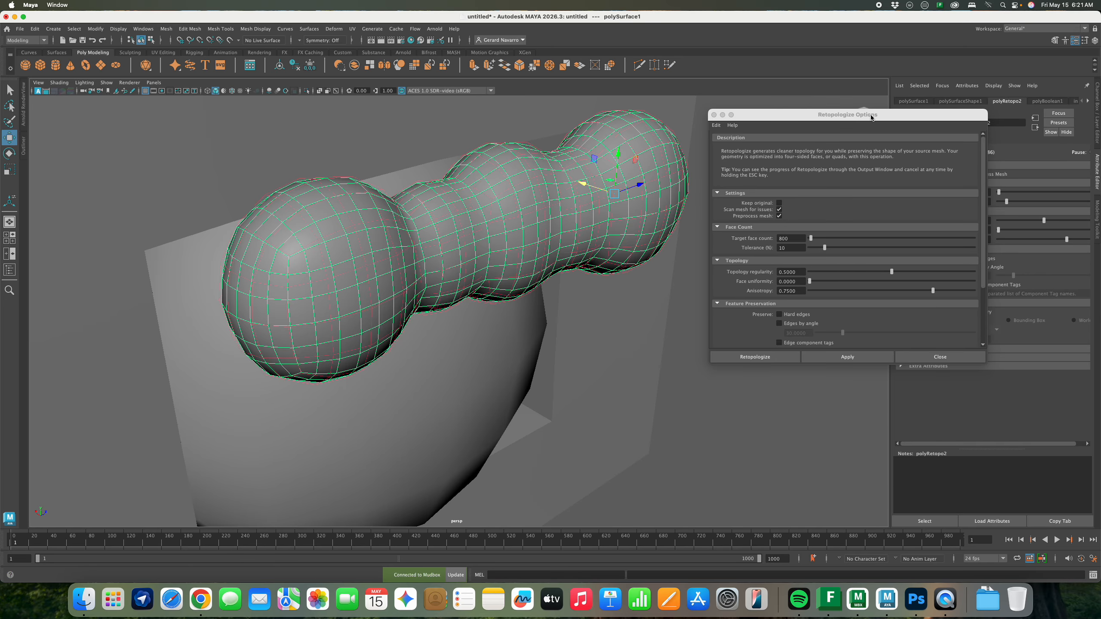
pyautogui.moveTo(871, 118); pyautogui.dragTo(810, 172)
pyautogui.hotkey('ctrl', 'a')
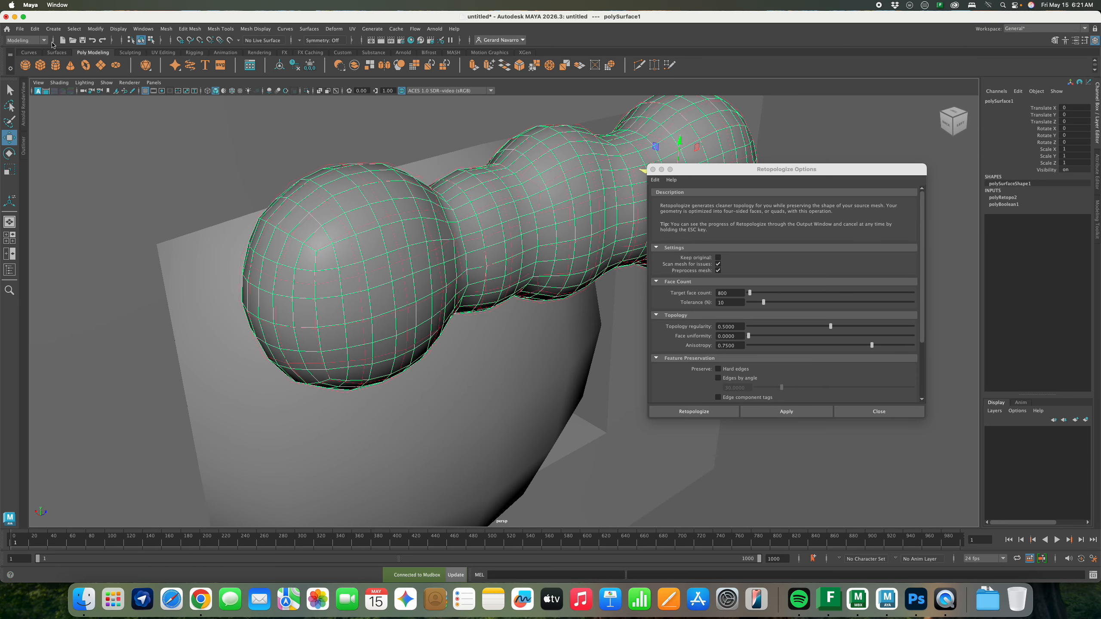
# Delete the wavy mesh's history and close the Retopologize Options
pyautogui.click(35, 29)
pyautogui.moveTo(68, 139)
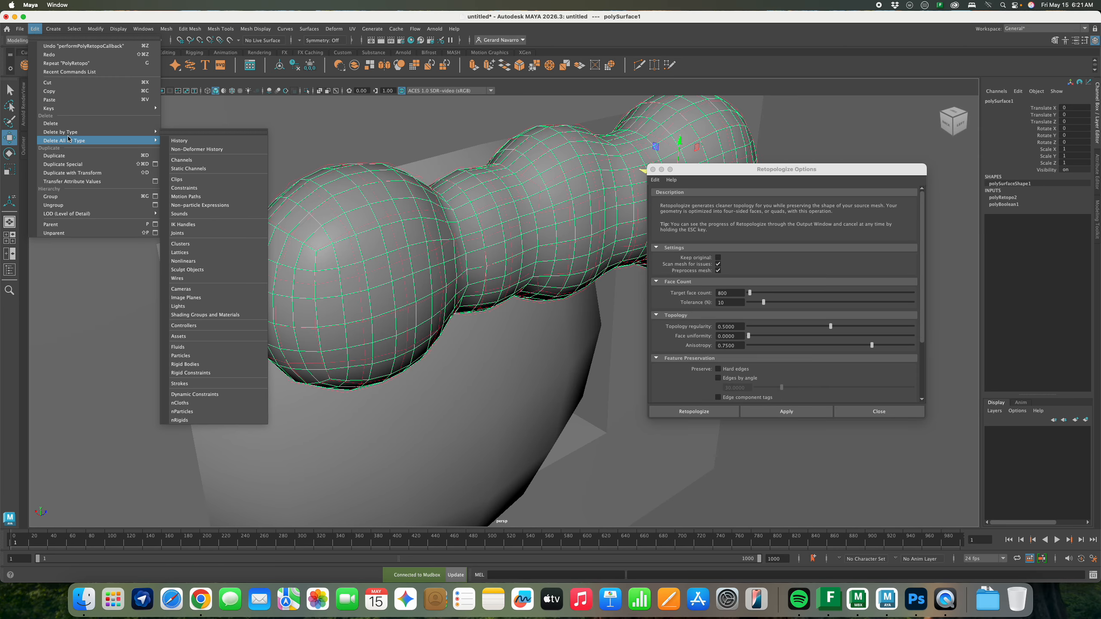
pyautogui.click(179, 132)
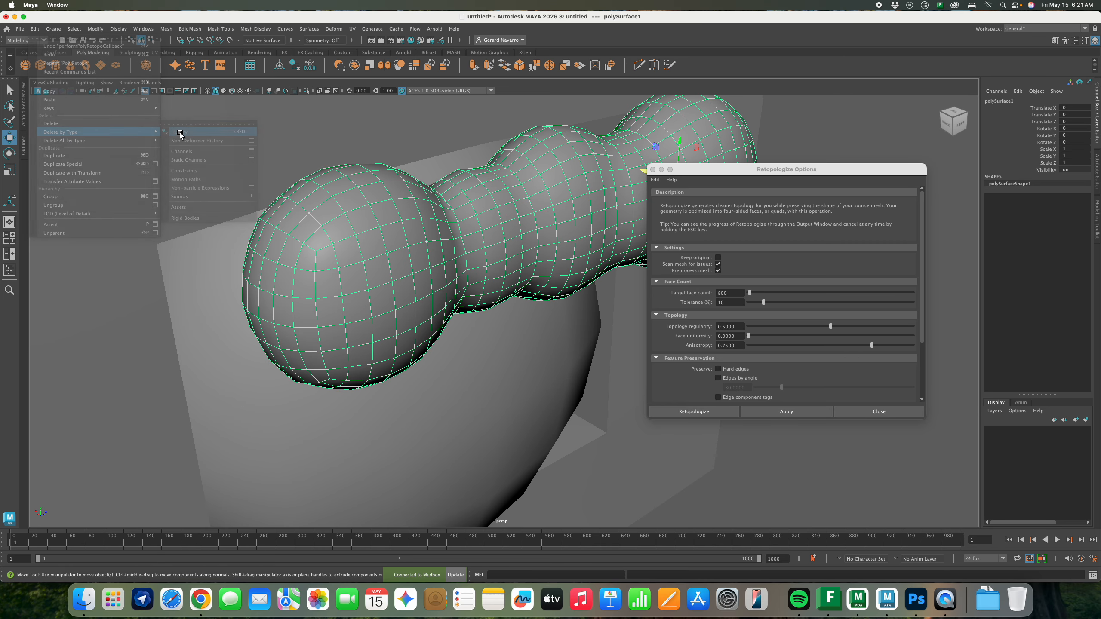
pyautogui.moveTo(705, 173); pyautogui.dragTo(811, 171)
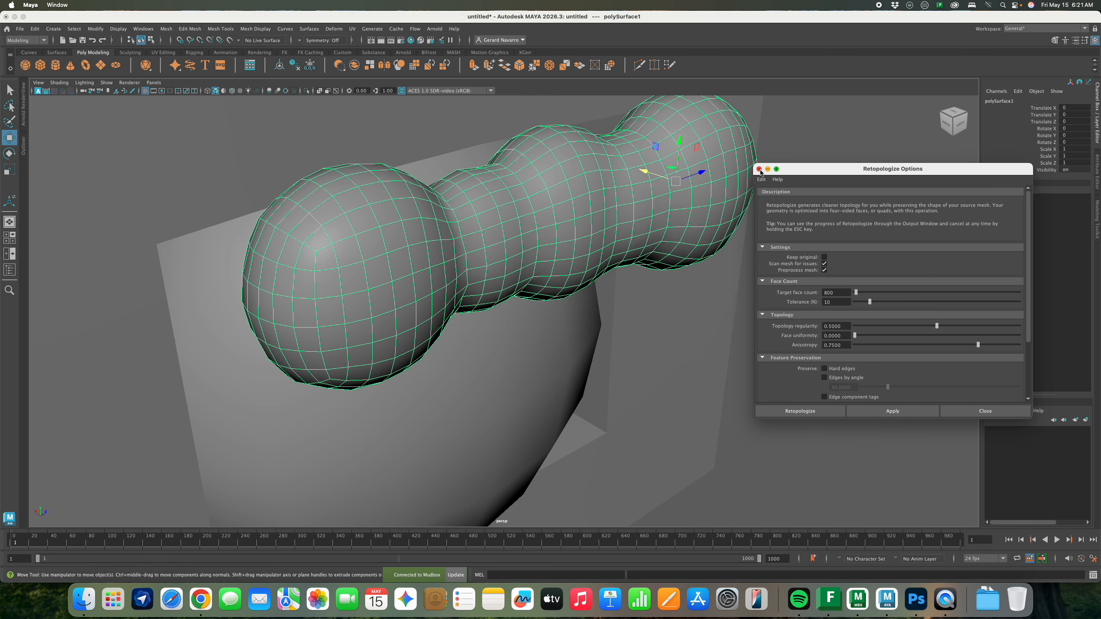
pyautogui.click(759, 169)
pyautogui.keyDown('alt'); pyautogui.moveTo(637, 234); pyautogui.dragTo(642, 231); pyautogui.keyUp('alt')
pyautogui.keyDown('ctrl'); pyautogui.moveTo(642, 231); pyautogui.dragTo(597, 227, button='right'); pyautogui.keyUp('ctrl')
pyautogui.moveTo(597, 227)
pyautogui.keyDown('alt'); pyautogui.mouseDown()
pyautogui.moveTo(555, 214)
pyautogui.moveTo(588, 236)
pyautogui.mouseUp(); pyautogui.keyUp('alt')
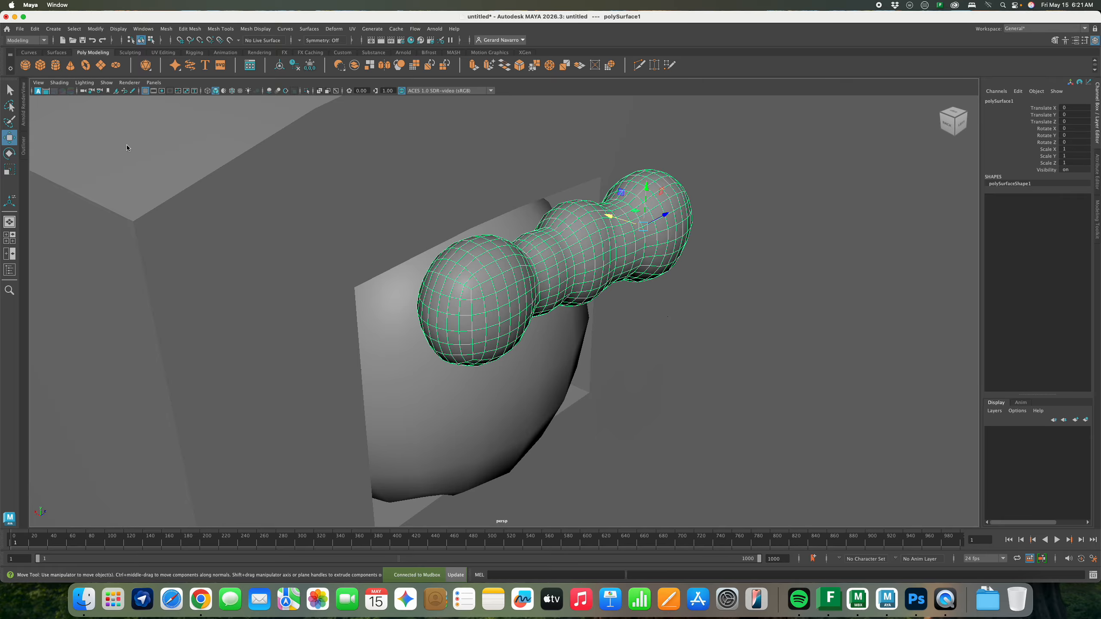
# Send the mesh to Mudbox with Add to Current Scene
pyautogui.click(20, 29)
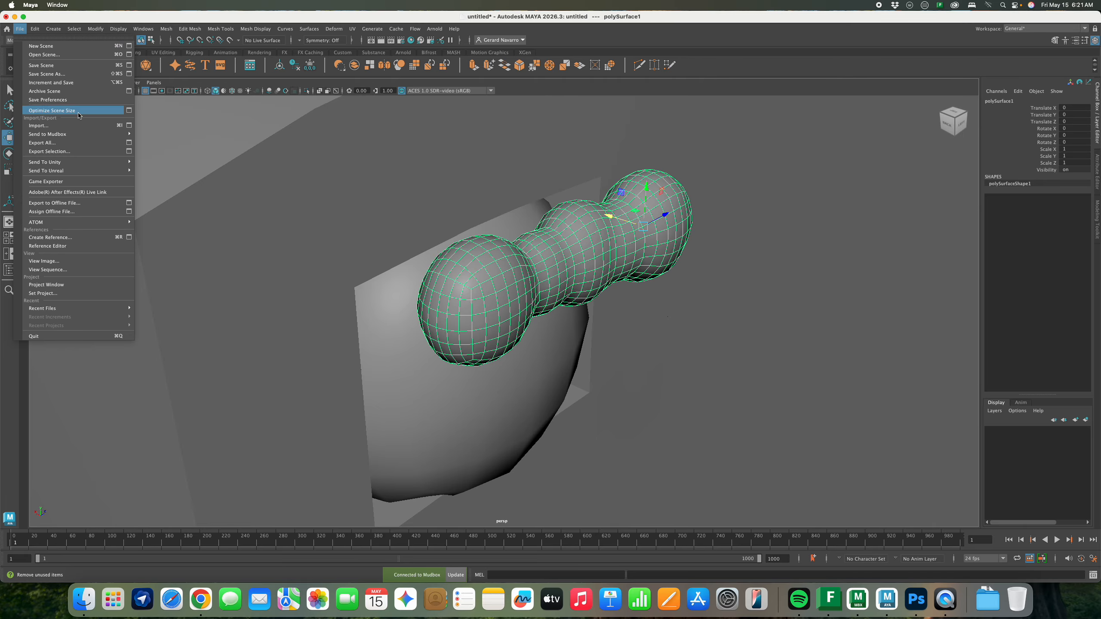
pyautogui.moveTo(76, 134)
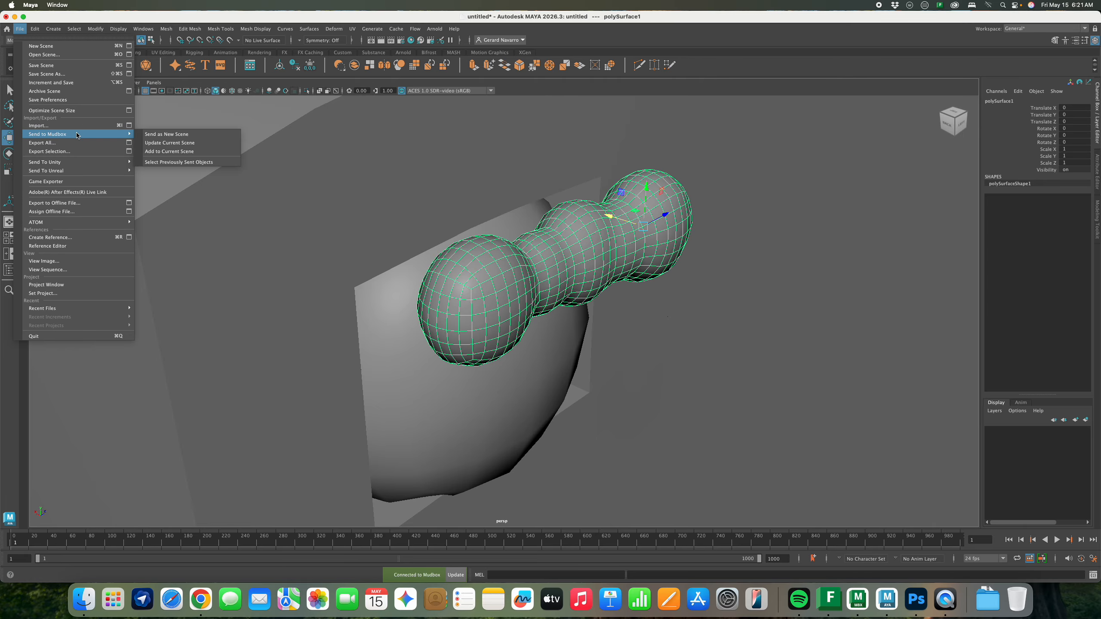
pyautogui.click(170, 152)
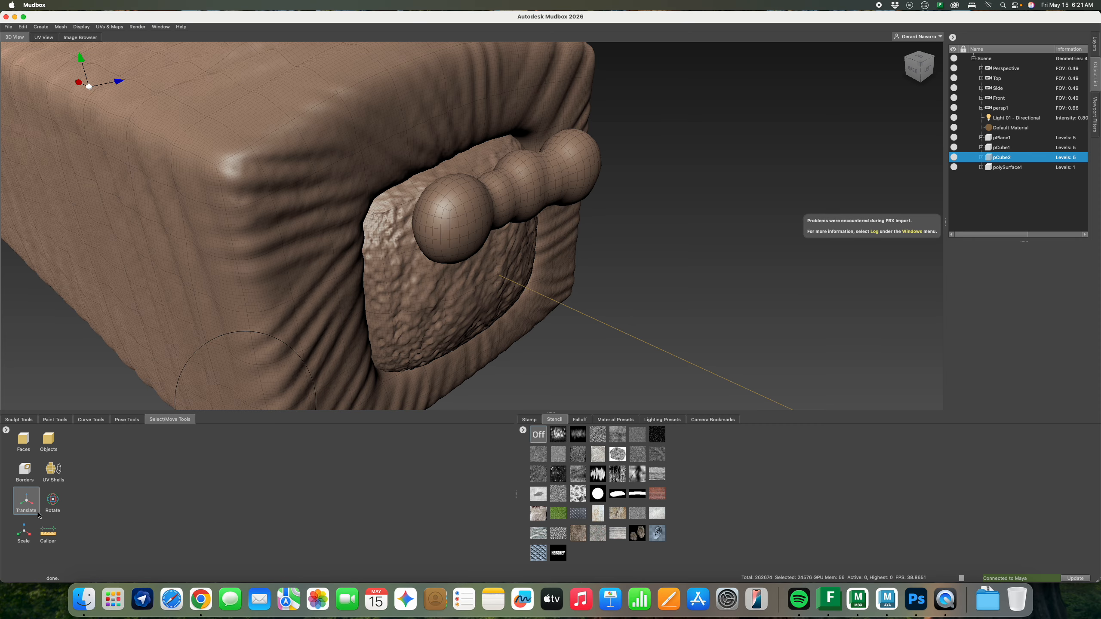
# Move polySurface1 down to sit snugly along the plug's top edge, then bring up the sculpt brushes
pyautogui.click(25, 503)
pyautogui.click(1007, 167)
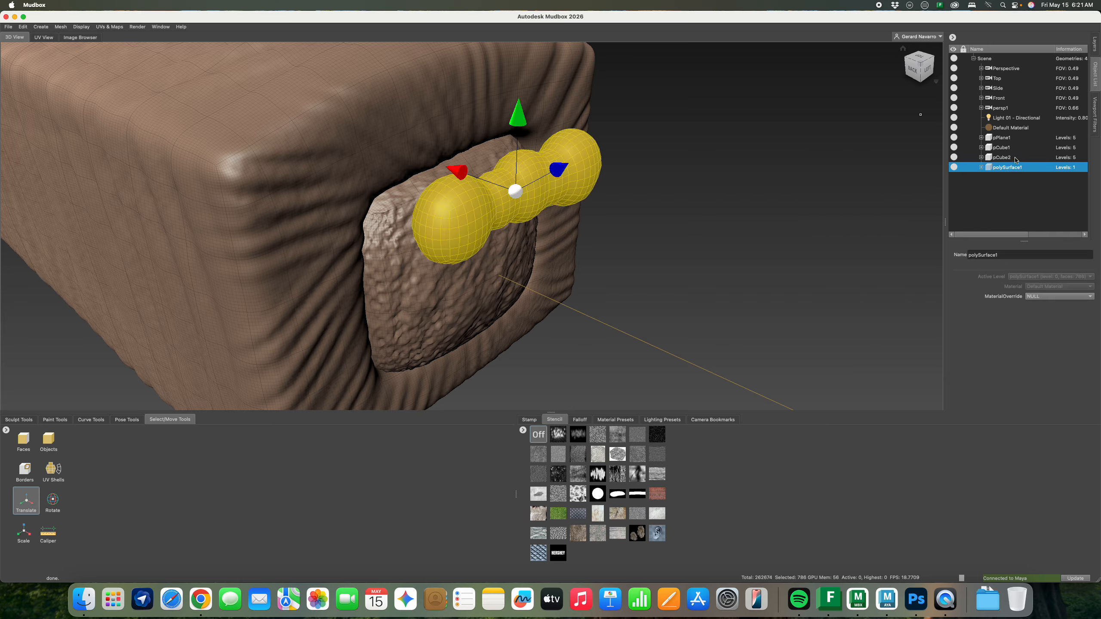
pyautogui.click(1002, 157)
pyautogui.click(1008, 167)
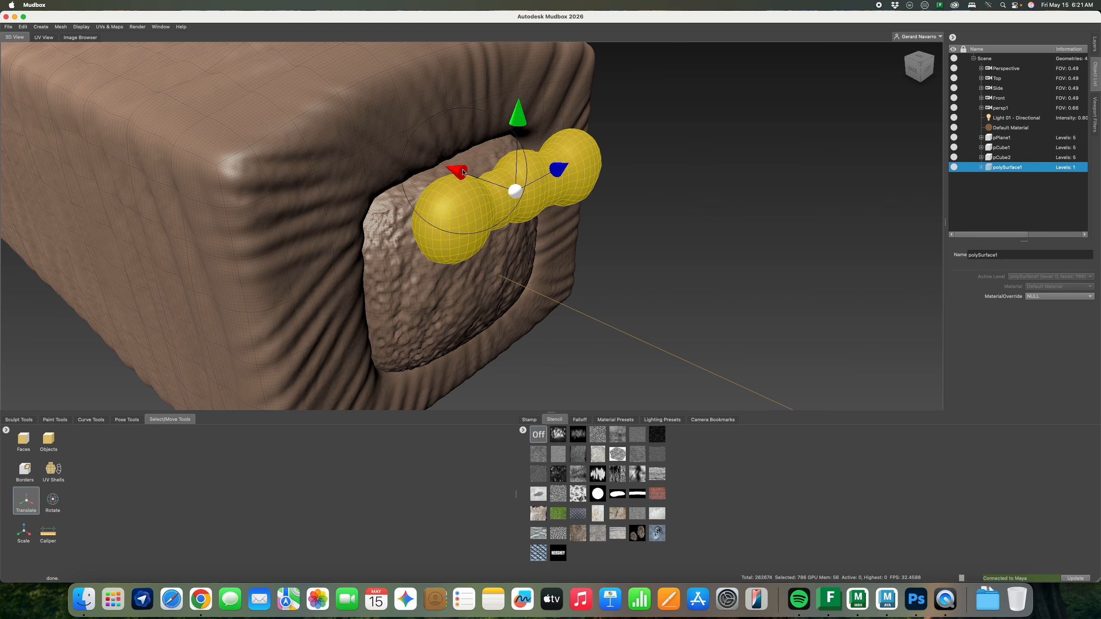
pyautogui.moveTo(455, 175); pyautogui.dragTo(403, 159)
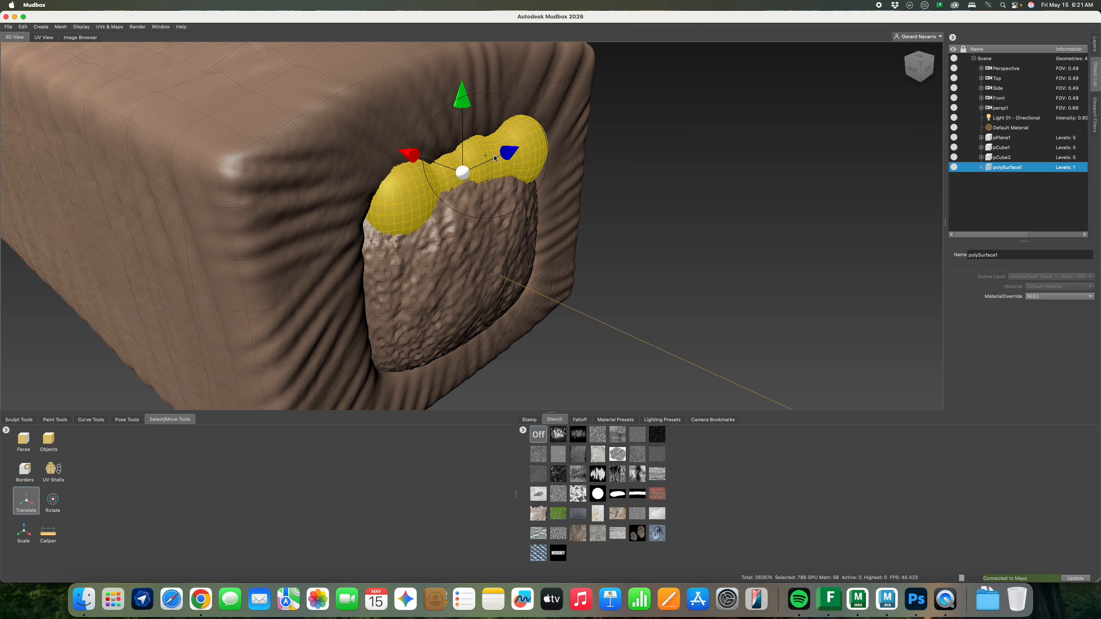
pyautogui.moveTo(505, 153); pyautogui.dragTo(496, 157)
pyautogui.moveTo(403, 158); pyautogui.dragTo(402, 157)
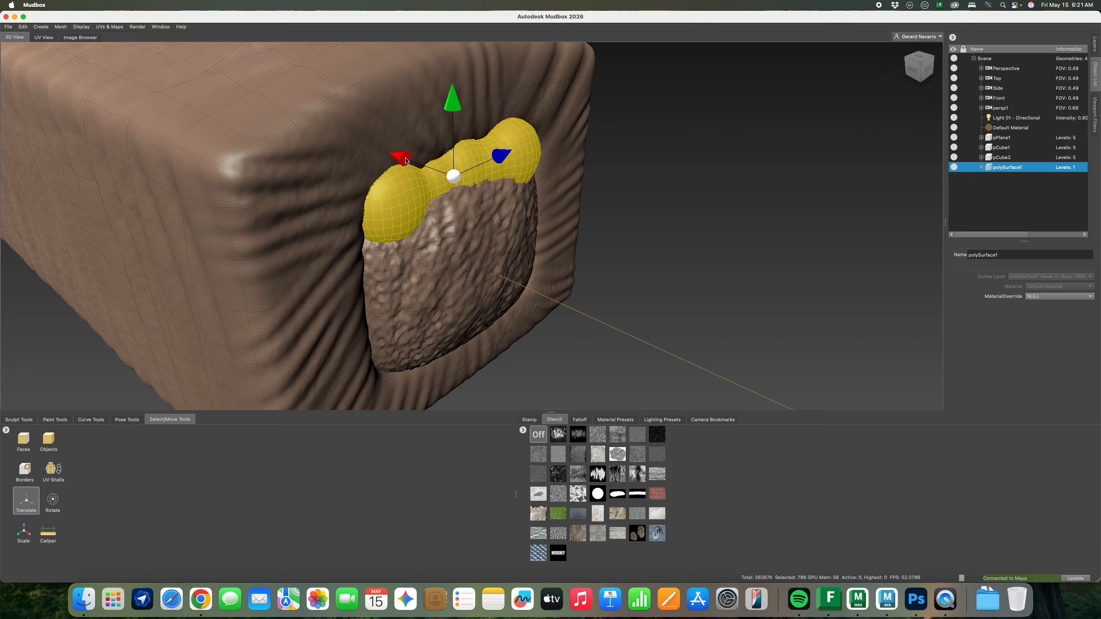
pyautogui.click(21, 420)
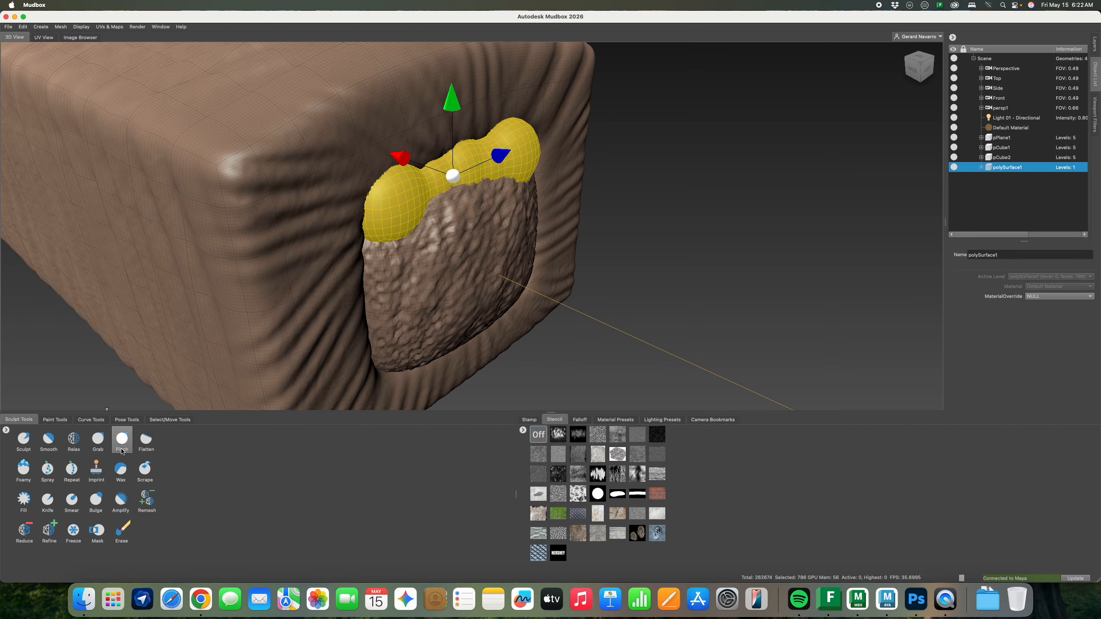
# Grab the lobes' bulbs down and outward, then add a subdivision level with Shift+D
pyautogui.click(98, 441)
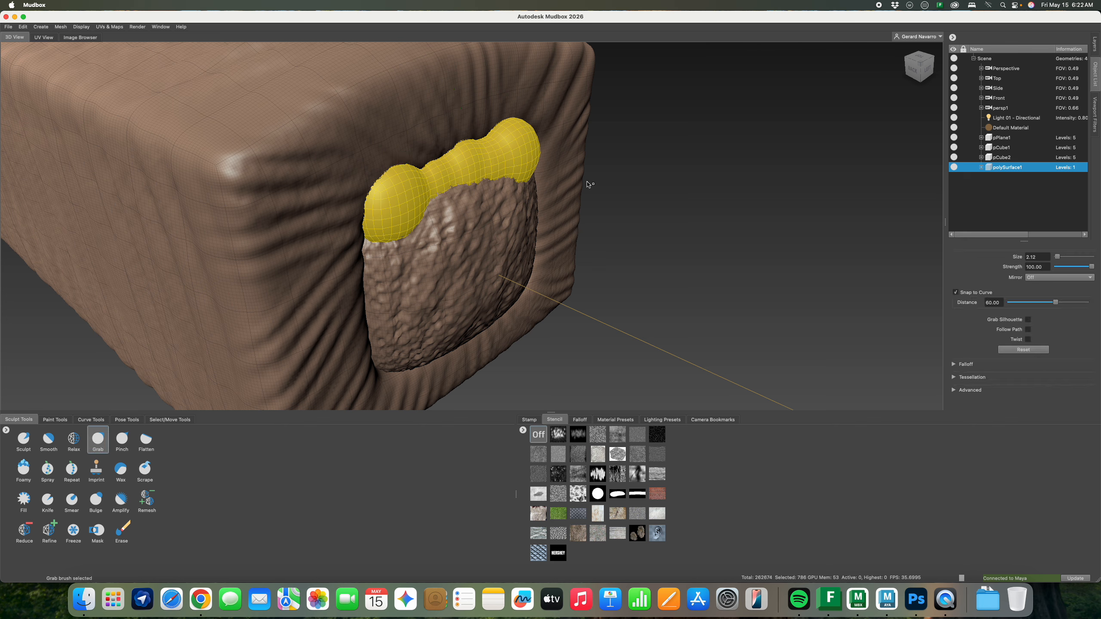
pyautogui.press('d')
pyautogui.moveTo(522, 174); pyautogui.dragTo(540, 189)
pyautogui.moveTo(379, 208); pyautogui.dragTo(367, 234)
pyautogui.moveTo(395, 182); pyautogui.dragTo(394, 175)
pyautogui.moveTo(382, 233)
pyautogui.mouseDown()
pyautogui.moveTo(378, 249)
pyautogui.moveTo(455, 167)
pyautogui.moveTo(414, 155)
pyautogui.moveTo(376, 171)
pyautogui.moveTo(381, 159)
pyautogui.moveTo(405, 157)
pyautogui.moveTo(373, 158)
pyautogui.moveTo(407, 156)
pyautogui.moveTo(433, 134)
pyautogui.moveTo(442, 145)
pyautogui.moveTo(387, 147)
pyautogui.mouseUp()
pyautogui.hotkey('shift', 'd')
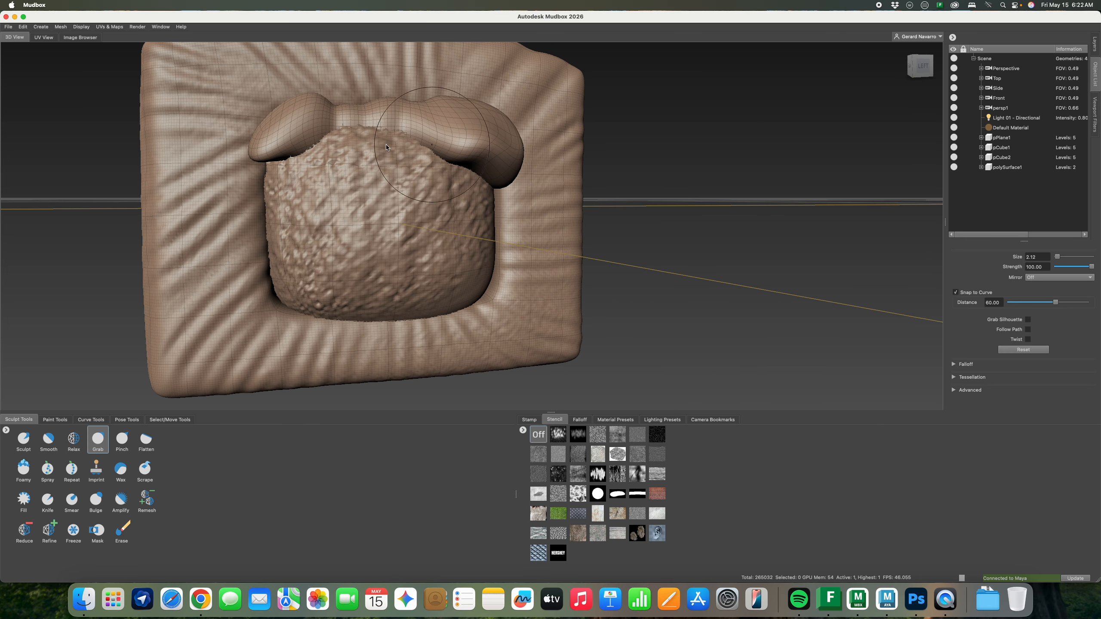
# Pull the left lobe's tip downward, undoing the stray long horn
pyautogui.moveTo(277, 148)
pyautogui.mouseDown()
pyautogui.moveTo(264, 164)
pyautogui.moveTo(381, 286)
pyautogui.moveTo(402, 243)
pyautogui.moveTo(401, 194)
pyautogui.mouseUp()
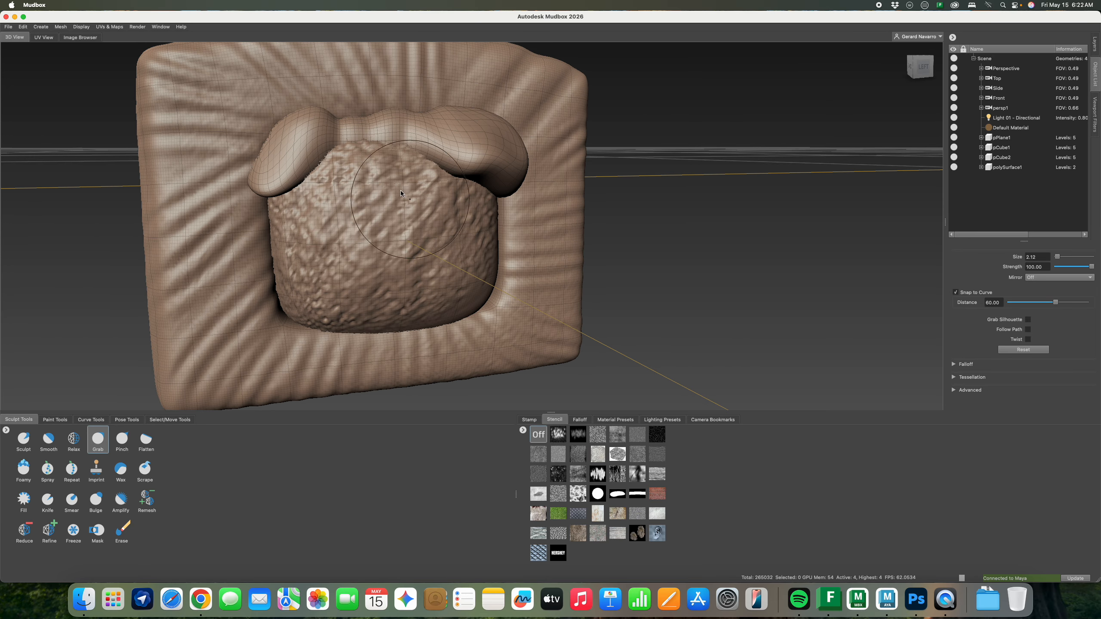
pyautogui.moveTo(331, 172)
pyautogui.keyDown('alt'); pyautogui.mouseDown()
pyautogui.moveTo(447, 208)
pyautogui.moveTo(605, 196)
pyautogui.moveTo(477, 198)
pyautogui.mouseUp(); pyautogui.keyUp('alt')
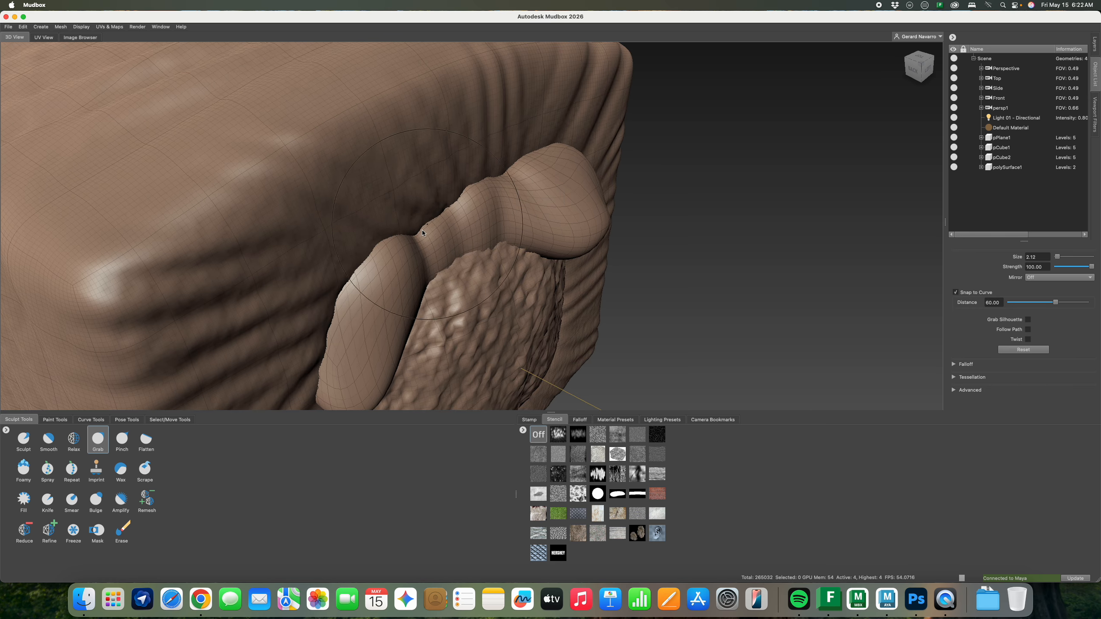
pyautogui.moveTo(423, 233)
pyautogui.keyDown('alt'); pyautogui.mouseDown()
pyautogui.moveTo(462, 230)
pyautogui.moveTo(423, 234)
pyautogui.mouseUp(); pyautogui.keyUp('alt')
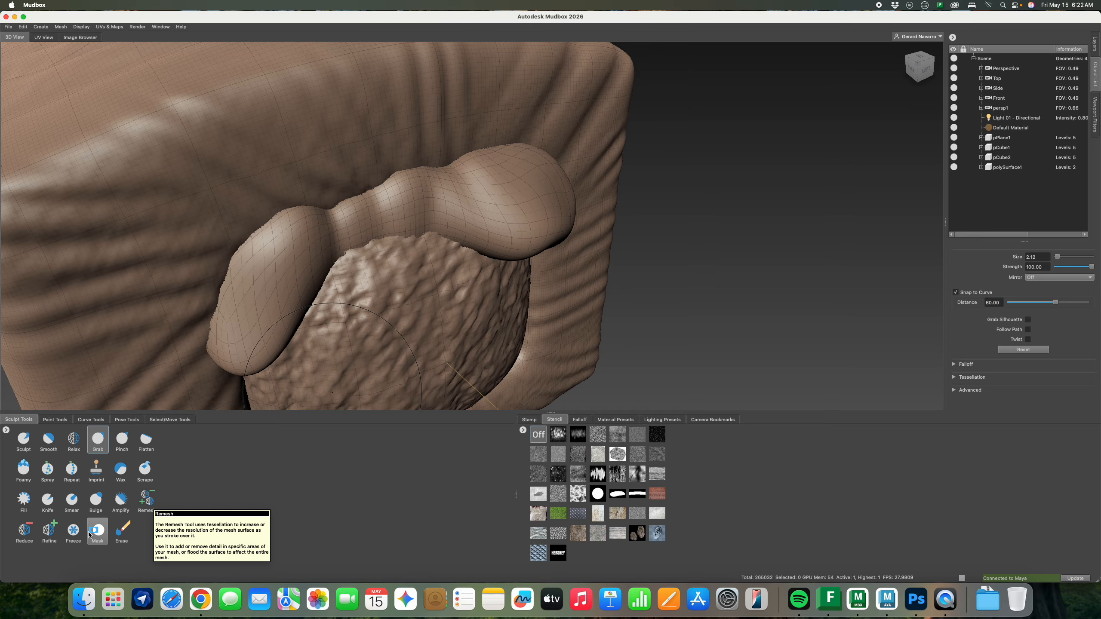
pyautogui.moveTo(299, 331)
pyautogui.keyDown('alt'); pyautogui.mouseDown()
pyautogui.moveTo(436, 198)
pyautogui.moveTo(848, 193)
pyautogui.mouseUp(); pyautogui.keyUp('alt')
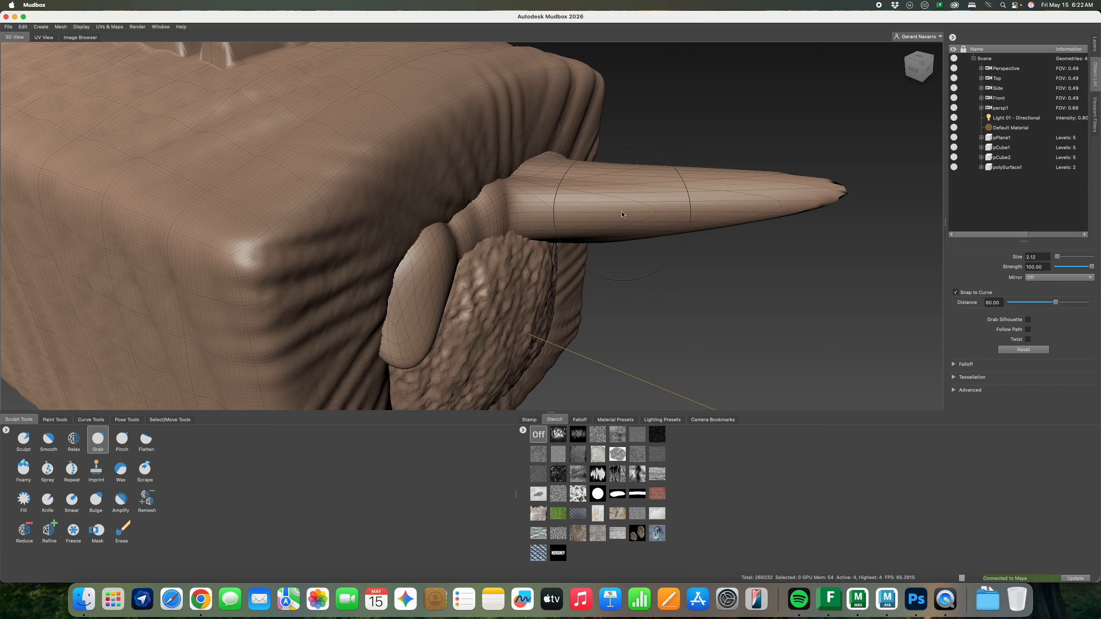
pyautogui.press('super+z')
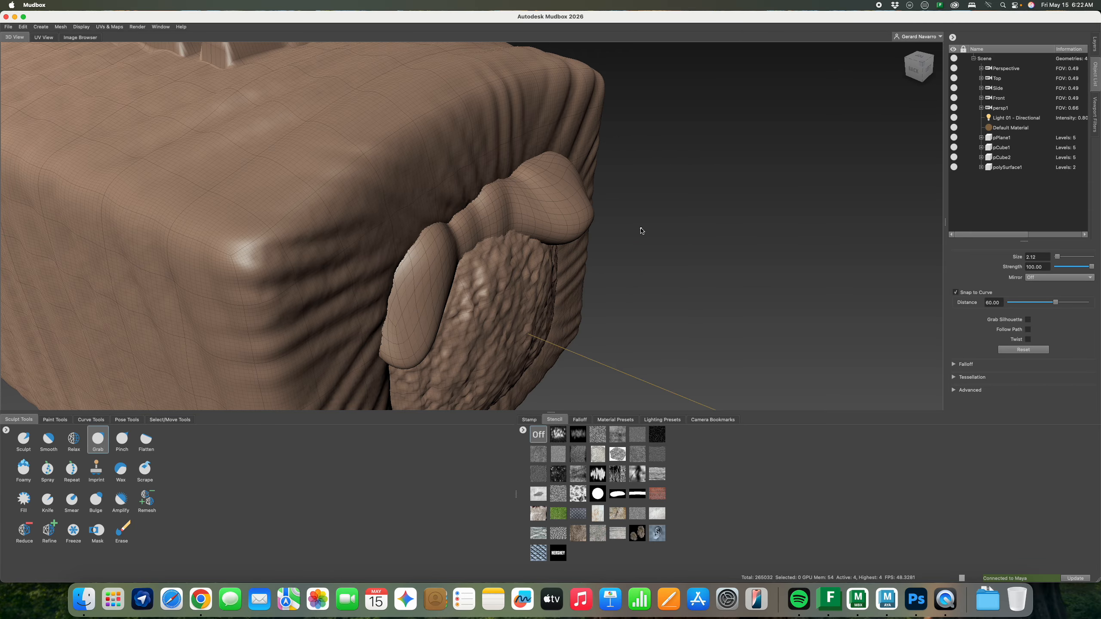
pyautogui.keyDown('alt'); pyautogui.moveTo(642, 231); pyautogui.dragTo(498, 182); pyautogui.keyUp('alt')
pyautogui.keyDown('alt'); pyautogui.moveTo(499, 173); pyautogui.dragTo(503, 209, button='middle'); pyautogui.keyUp('alt')
pyautogui.keyDown('alt'); pyautogui.moveTo(503, 209); pyautogui.dragTo(520, 215, button='right'); pyautogui.keyUp('alt')
pyautogui.keyDown('alt'); pyautogui.moveTo(520, 215); pyautogui.dragTo(528, 283); pyautogui.keyUp('alt')
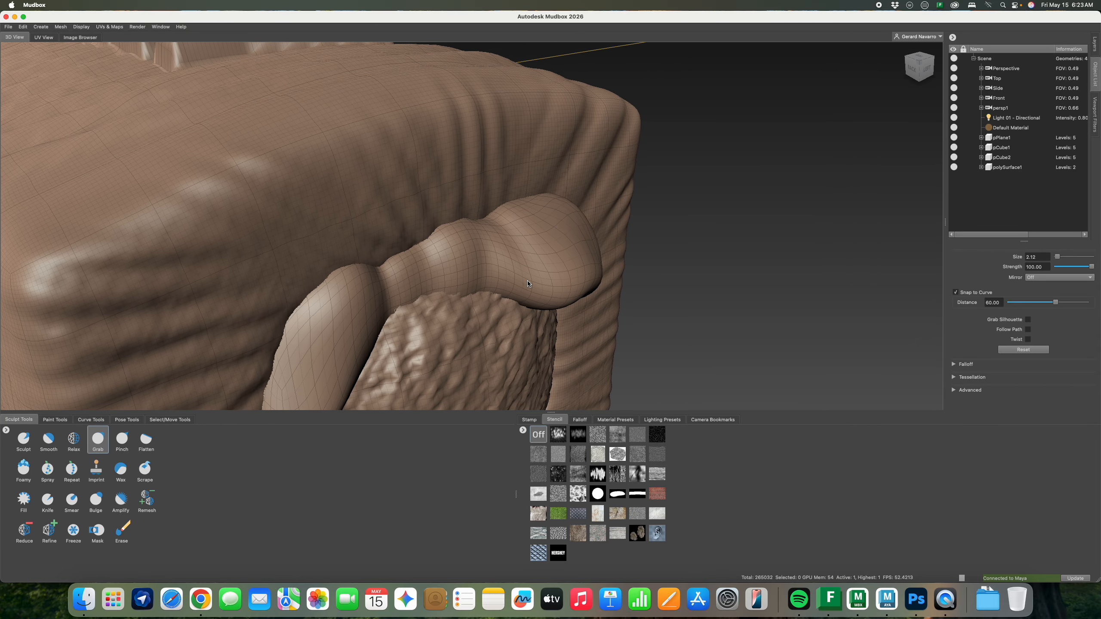
# Apply Refine to the lobed piece and accept the tessellation warning, creating polySurface1_Copy
pyautogui.click(47, 533)
pyautogui.click(500, 263)
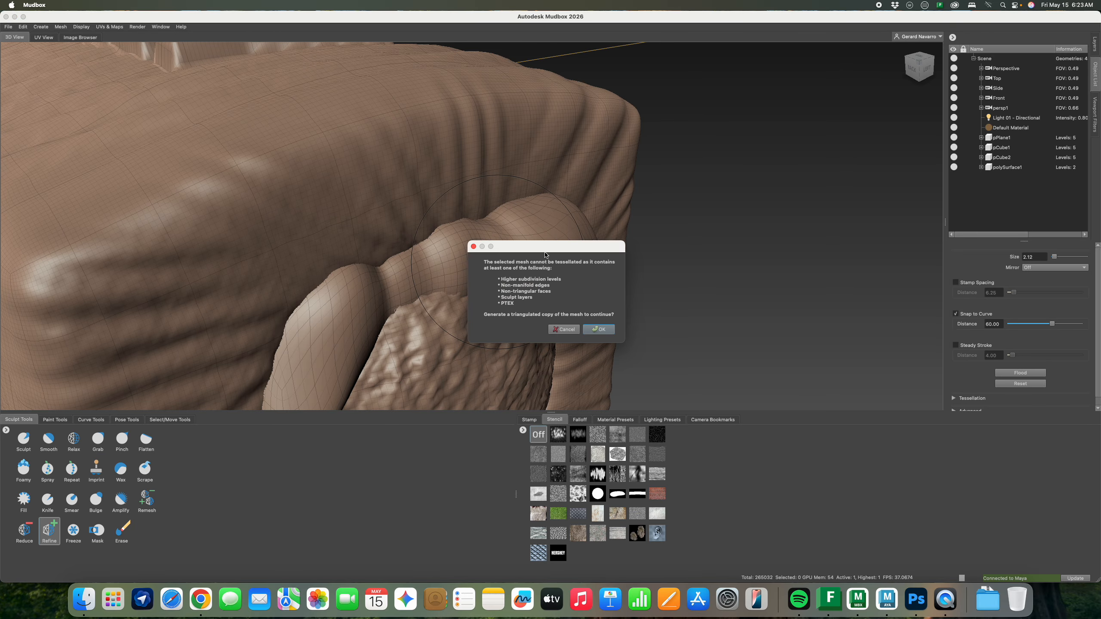
pyautogui.moveTo(523, 251); pyautogui.dragTo(675, 170)
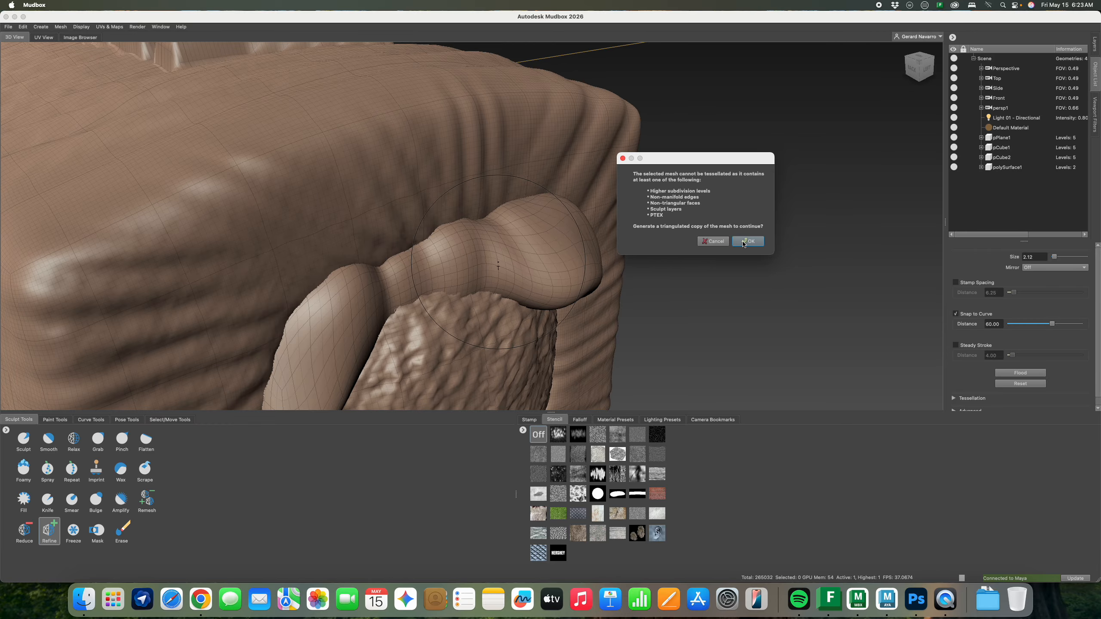
pyautogui.click(747, 242)
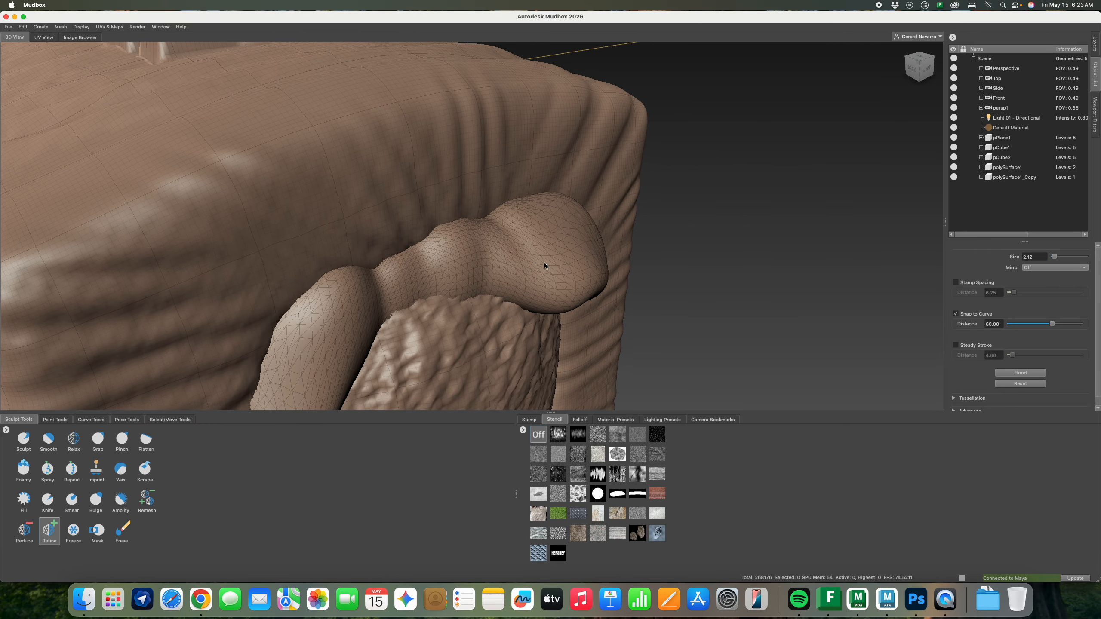
# Undo a trial Refine stroke and lift the right lump's lower edge with Grab
pyautogui.moveTo(546, 266)
pyautogui.keyDown('alt'); pyautogui.mouseDown(button='right')
pyautogui.moveTo(789, 282)
pyautogui.moveTo(616, 285)
pyautogui.mouseUp(button='right'); pyautogui.keyUp('alt')
pyautogui.keyDown('alt'); pyautogui.moveTo(615, 285); pyautogui.dragTo(521, 268, button='middle'); pyautogui.keyUp('alt')
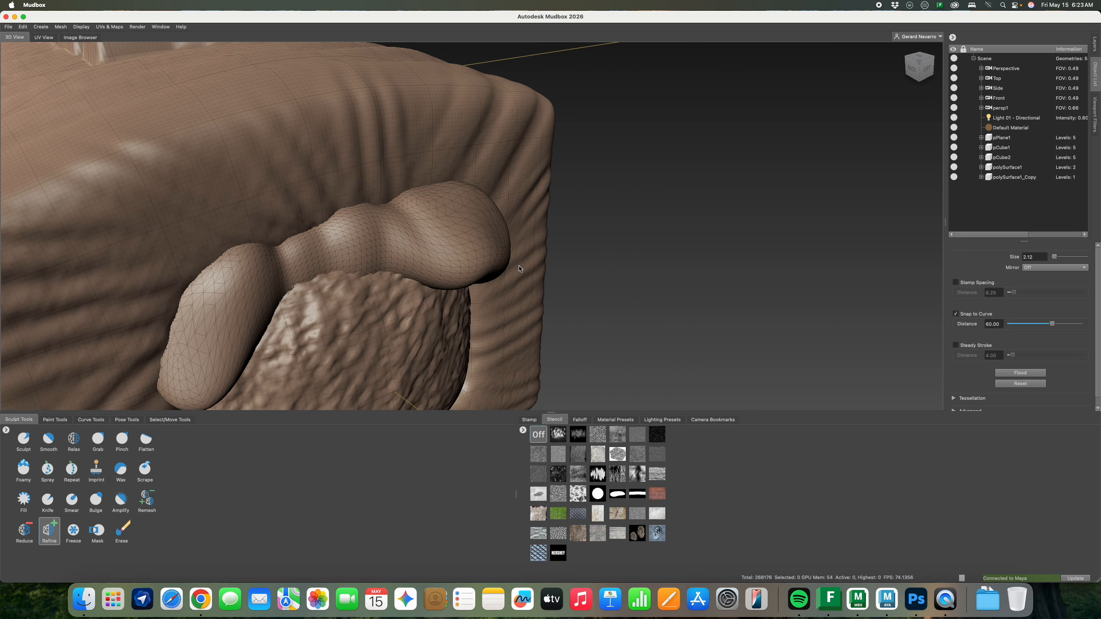
pyautogui.keyDown('alt'); pyautogui.moveTo(520, 268); pyautogui.dragTo(514, 262); pyautogui.keyUp('alt')
pyautogui.moveTo(430, 191); pyautogui.dragTo(417, 274)
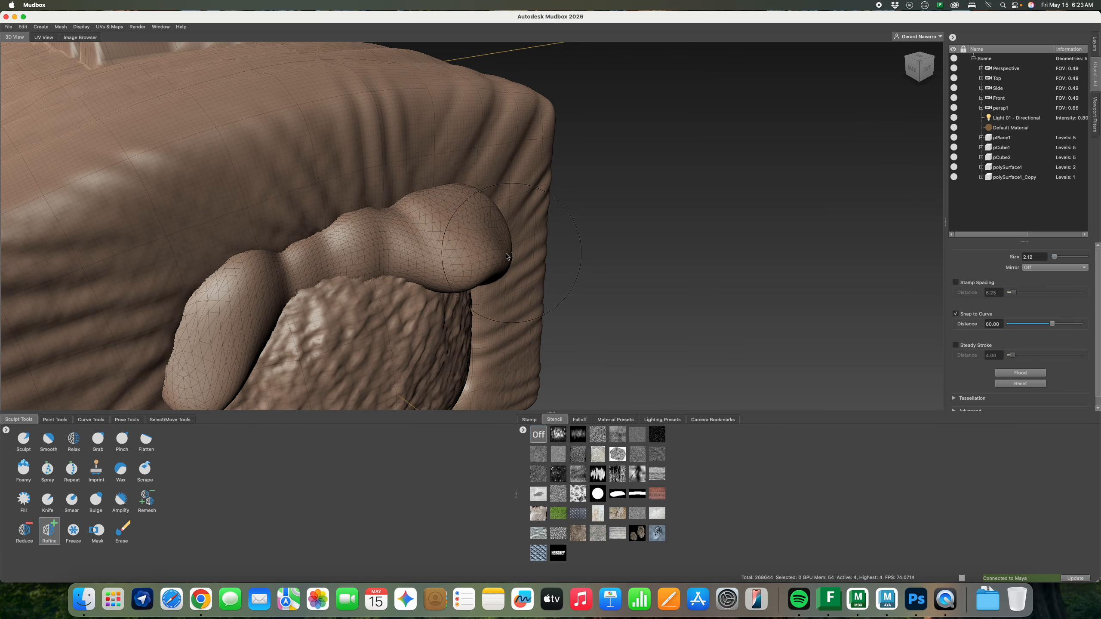
pyautogui.press('super+z')
pyautogui.click(98, 441)
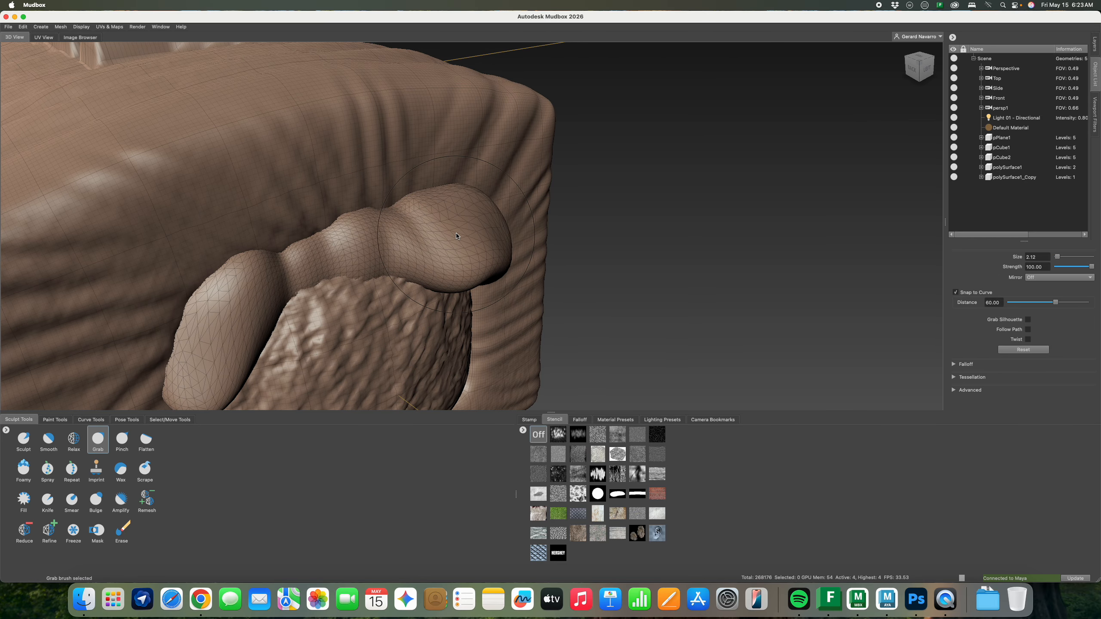
pyautogui.moveTo(456, 255)
pyautogui.mouseDown()
pyautogui.moveTo(452, 274)
pyautogui.moveTo(460, 238)
pyautogui.moveTo(391, 247)
pyautogui.moveTo(449, 234)
pyautogui.moveTo(433, 243)
pyautogui.moveTo(413, 221)
pyautogui.mouseUp()
# Pull the flap's right tip downward and refine the mesh at the tip
pyautogui.click(49, 529)
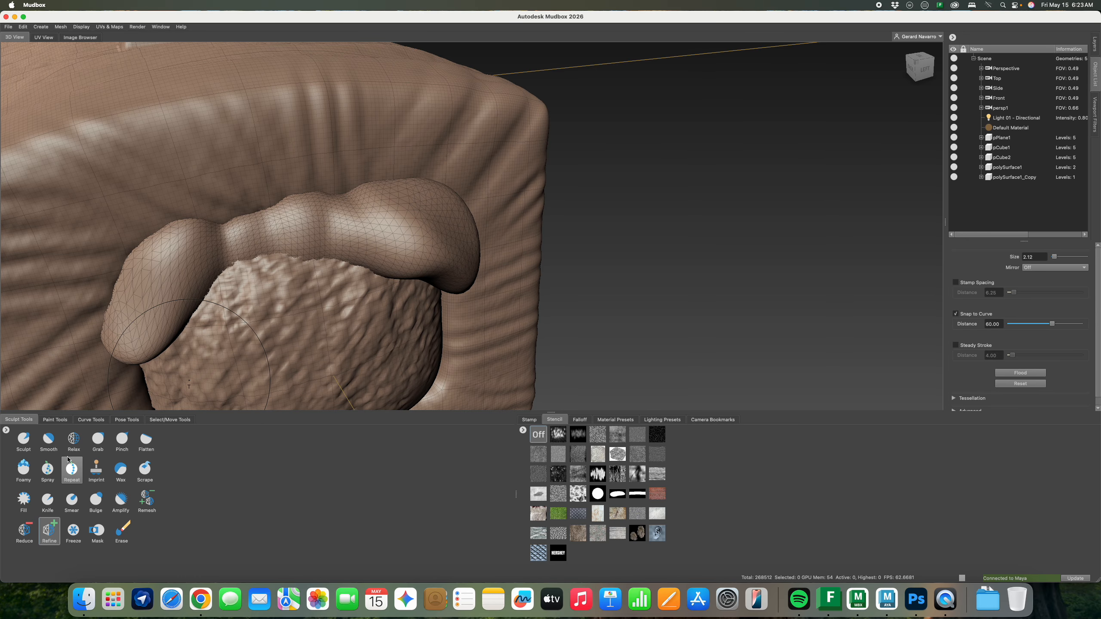
pyautogui.click(98, 439)
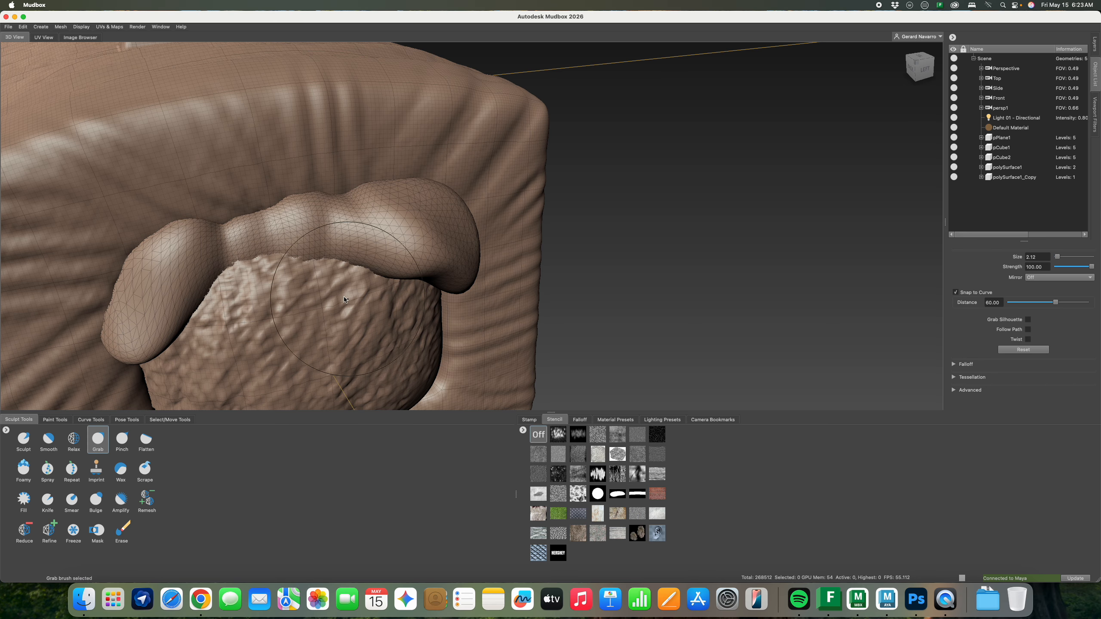
pyautogui.keyDown('alt'); pyautogui.moveTo(344, 299); pyautogui.dragTo(381, 243); pyautogui.keyUp('alt')
pyautogui.moveTo(393, 183); pyautogui.dragTo(390, 247)
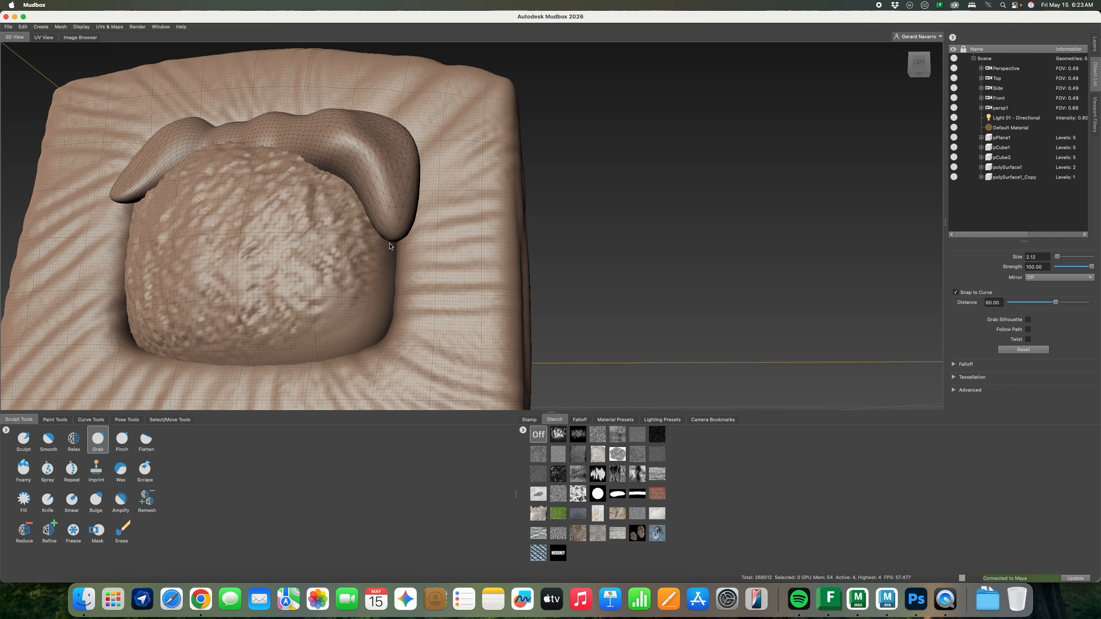
pyautogui.click(49, 529)
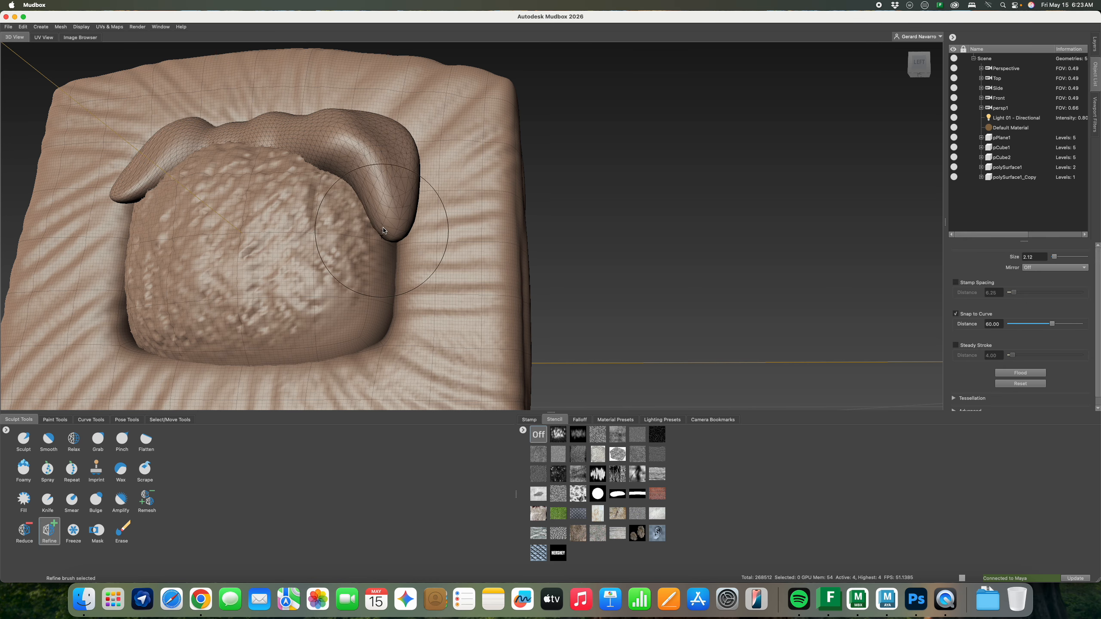
pyautogui.click(384, 230)
pyautogui.keyDown('alt'); pyautogui.moveTo(325, 260); pyautogui.dragTo(238, 388); pyautogui.keyUp('alt')
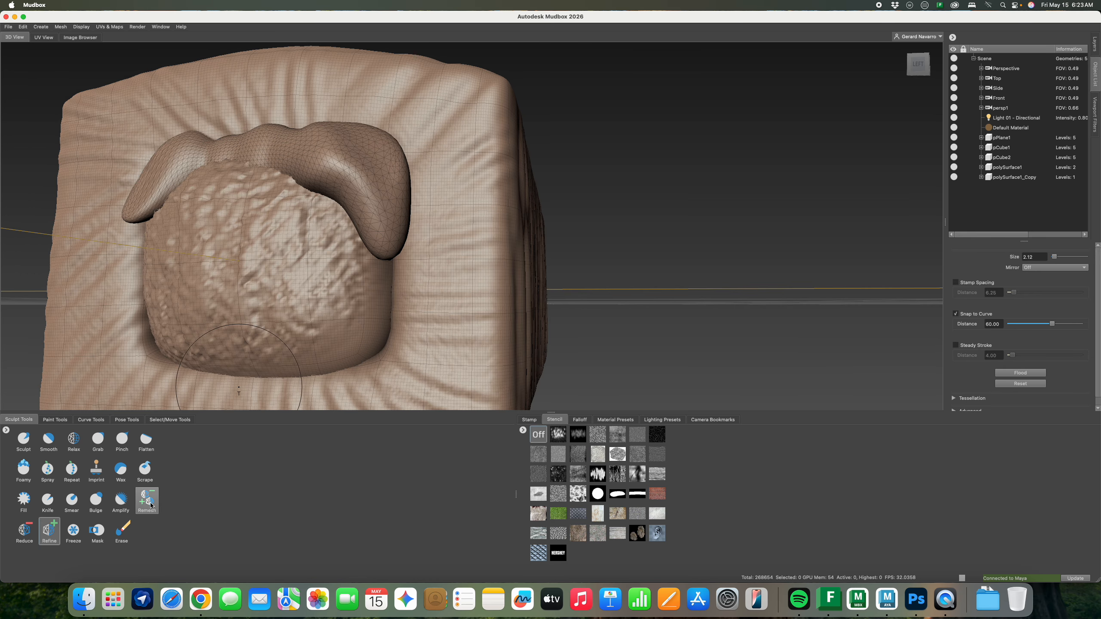
# Remesh a small patch, drag the flap lower and leftward, then open the CGI Bars pin in Chrome
pyautogui.click(148, 501)
pyautogui.moveTo(282, 226)
pyautogui.keyDown('alt'); pyautogui.mouseDown()
pyautogui.moveTo(368, 214)
pyautogui.moveTo(356, 204)
pyautogui.mouseUp(); pyautogui.keyUp('alt')
pyautogui.click(372, 229)
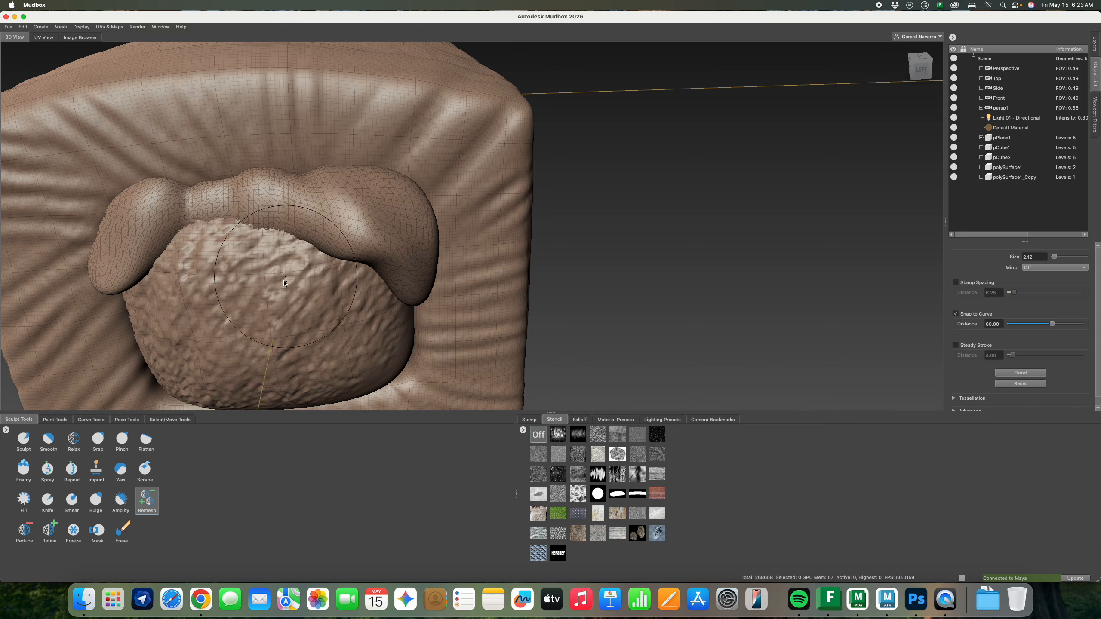
pyautogui.keyDown('alt'); pyautogui.moveTo(284, 280); pyautogui.dragTo(260, 325); pyautogui.keyUp('alt')
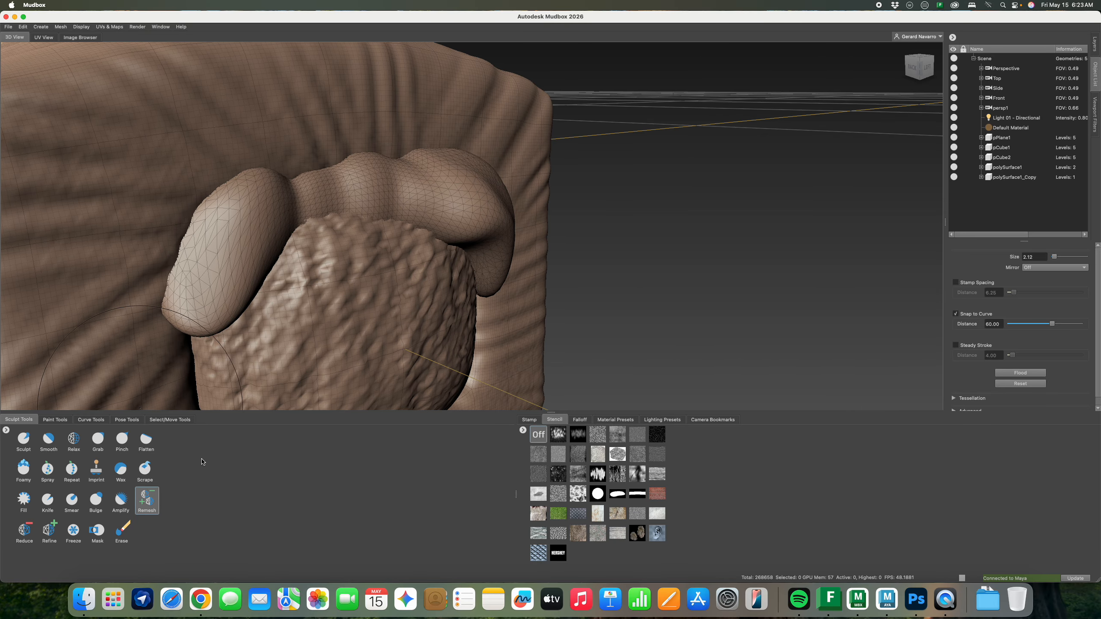
pyautogui.click(49, 529)
pyautogui.moveTo(282, 321)
pyautogui.keyDown('alt'); pyautogui.mouseDown()
pyautogui.moveTo(356, 315)
pyautogui.moveTo(304, 286)
pyautogui.mouseUp(); pyautogui.keyUp('alt')
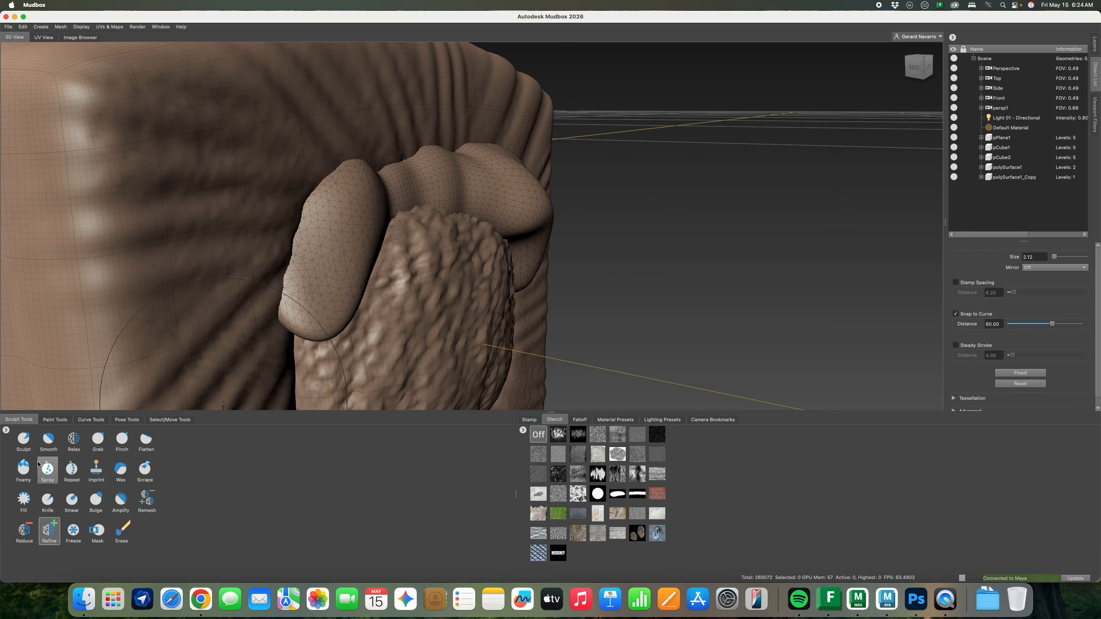
pyautogui.click(98, 440)
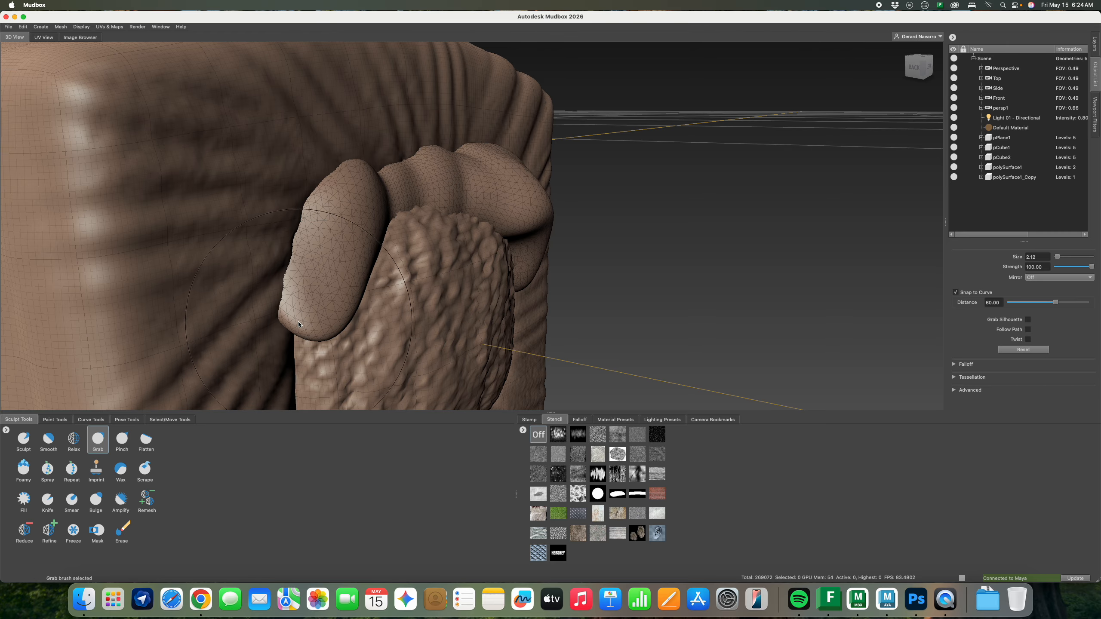
pyautogui.moveTo(298, 324)
pyautogui.mouseDown()
pyautogui.moveTo(297, 352)
pyautogui.moveTo(320, 273)
pyautogui.moveTo(361, 234)
pyautogui.moveTo(315, 269)
pyautogui.moveTo(341, 335)
pyautogui.moveTo(526, 301)
pyautogui.moveTo(507, 314)
pyautogui.moveTo(491, 360)
pyautogui.moveTo(632, 311)
pyautogui.mouseUp()
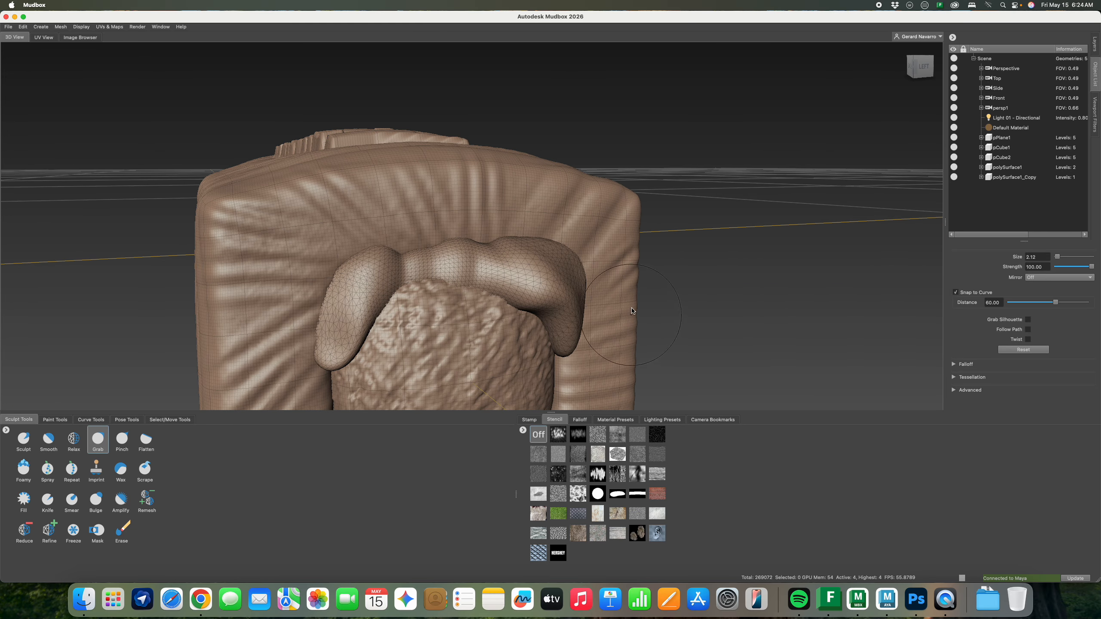
pyautogui.press('super+Tab')
pyautogui.click(201, 599)
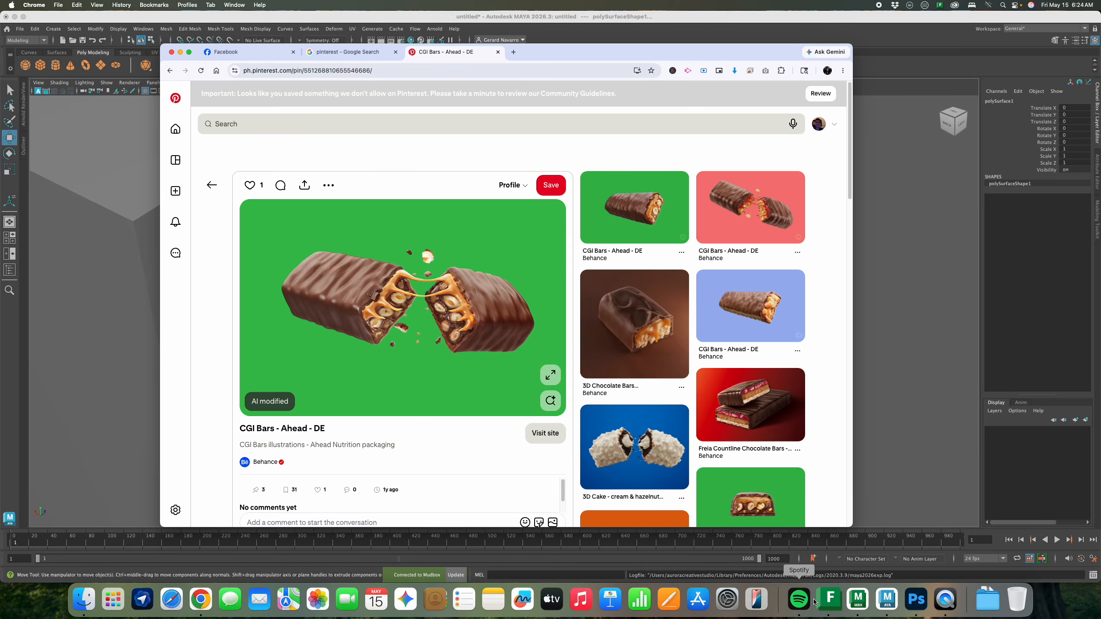
# Return to Mudbox, briefly revisit the Pinterest reference, and orbit to an oblique view of the HERSHEY bar
pyautogui.click(863, 605)
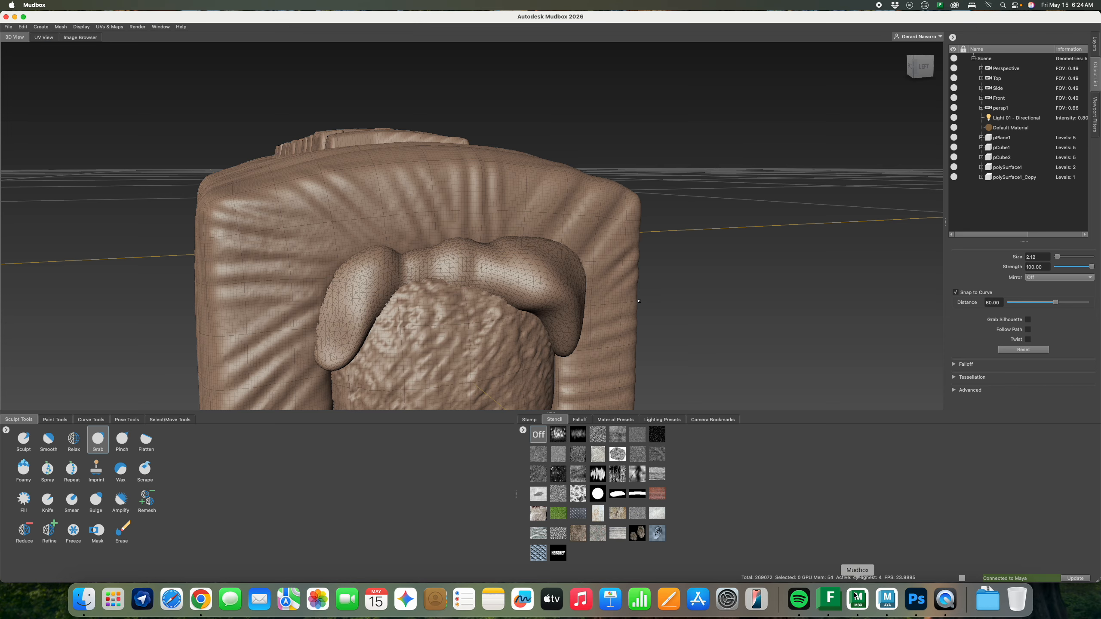
pyautogui.moveTo(516, 258)
pyautogui.keyDown('alt'); pyautogui.mouseDown()
pyautogui.moveTo(629, 286)
pyautogui.moveTo(626, 265)
pyautogui.moveTo(499, 226)
pyautogui.moveTo(605, 230)
pyautogui.moveTo(656, 263)
pyautogui.moveTo(629, 239)
pyautogui.moveTo(602, 317)
pyautogui.moveTo(595, 273)
pyautogui.moveTo(527, 300)
pyautogui.mouseUp(); pyautogui.keyUp('alt')
pyautogui.press('super+Tab')
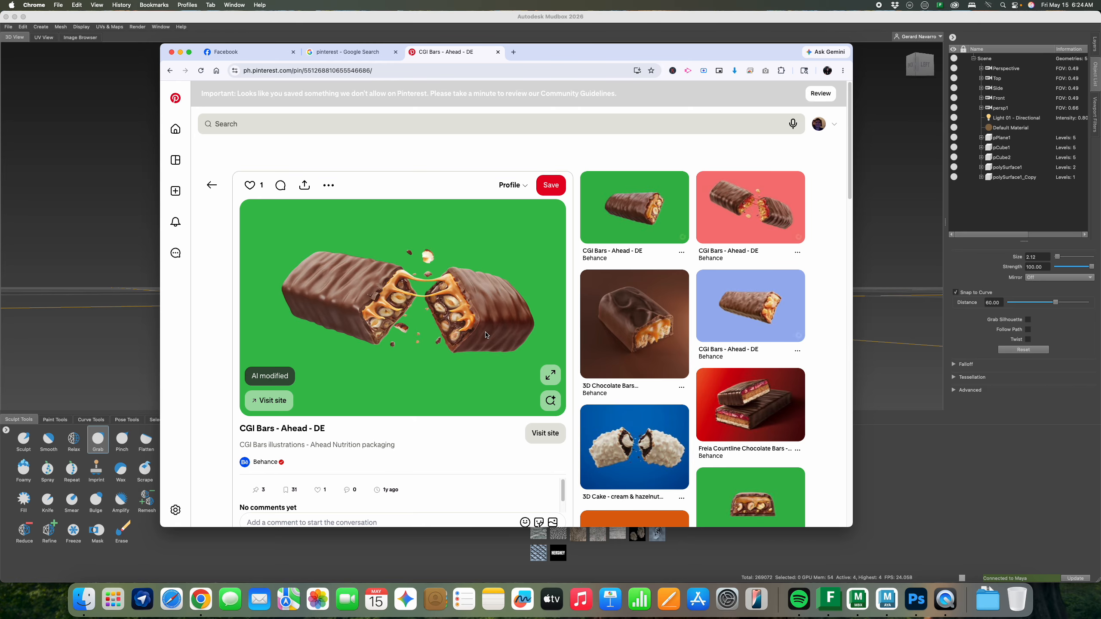
pyautogui.press('super+Tab')
pyautogui.keyDown('alt'); pyautogui.moveTo(589, 278); pyautogui.dragTo(545, 244); pyautogui.keyUp('alt')
# Rename the pCube2 mesh to 'Inner Choco A'
pyautogui.click(997, 168)
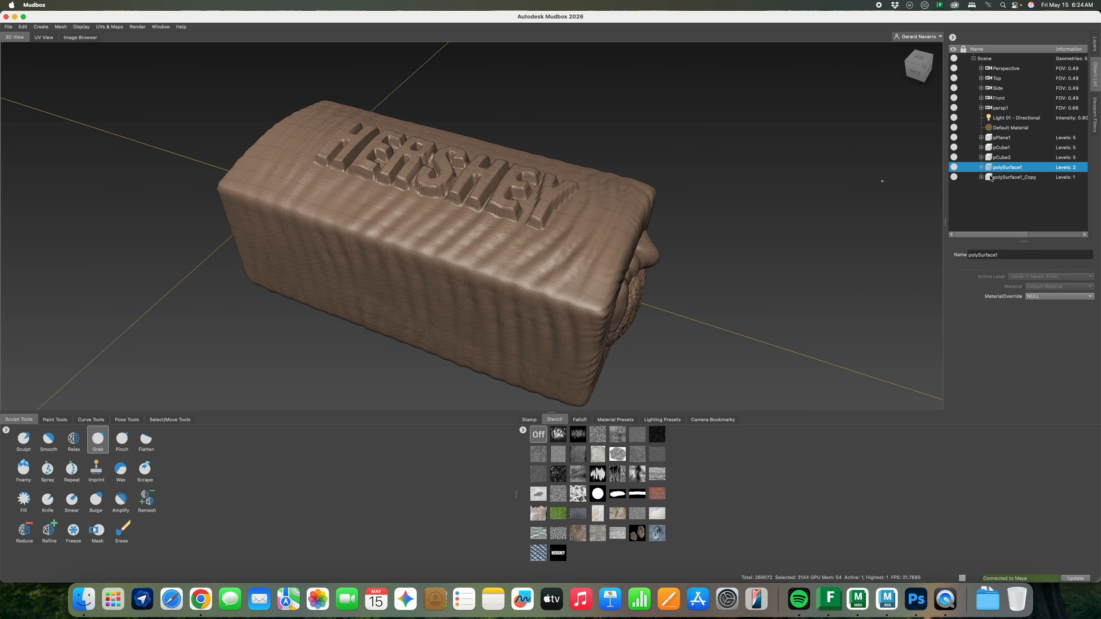
pyautogui.keyDown('alt'); pyautogui.moveTo(811, 209); pyautogui.dragTo(750, 201); pyautogui.keyUp('alt')
pyautogui.click(1010, 159)
pyautogui.keyDown('alt'); pyautogui.moveTo(817, 202); pyautogui.dragTo(768, 197); pyautogui.keyUp('alt')
pyautogui.rightClick(999, 158)
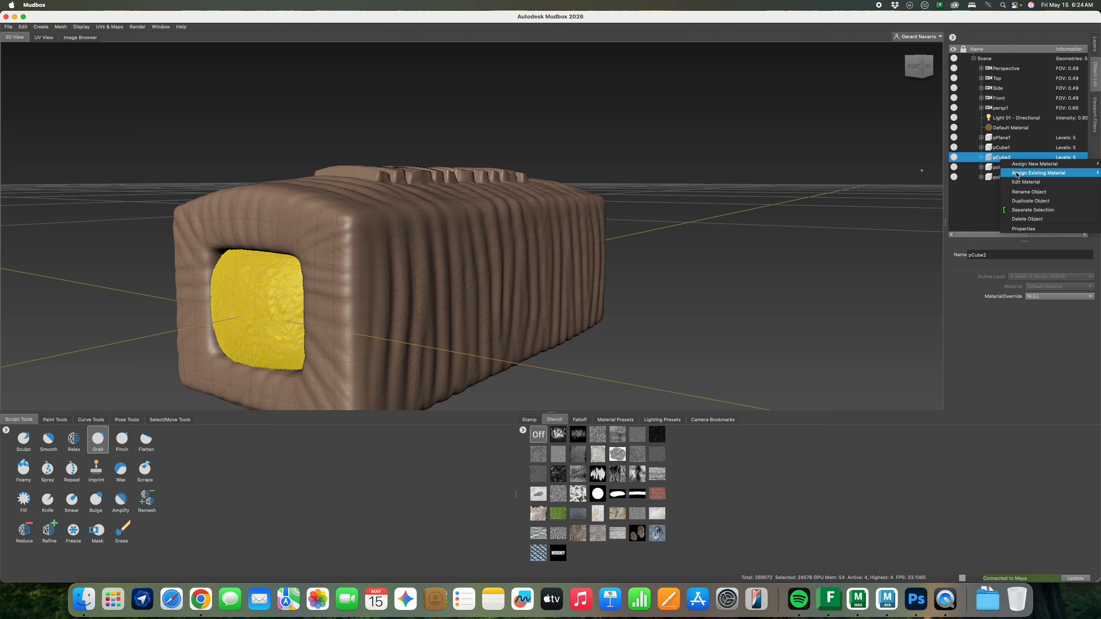
pyautogui.click(1028, 191)
pyautogui.write('Inner Choco')
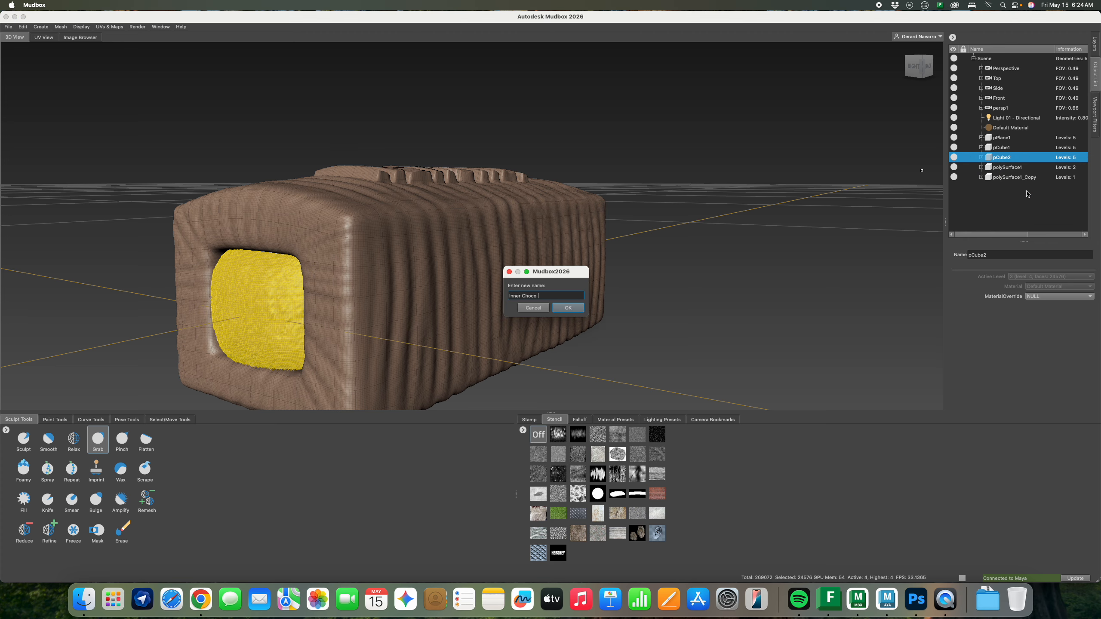
pyautogui.write(' A')
pyautogui.press('Return')
# Rename the pCube1 mesh to 'Inner Choco B'
pyautogui.click(1021, 148)
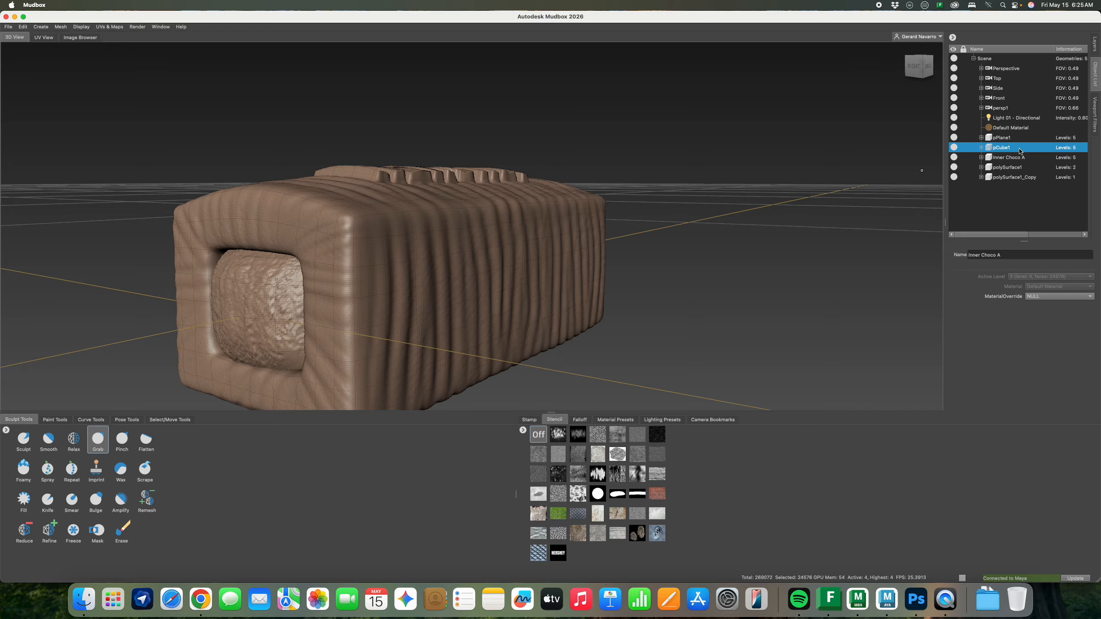
pyautogui.keyDown('alt'); pyautogui.moveTo(549, 342); pyautogui.dragTo(533, 297); pyautogui.keyUp('alt')
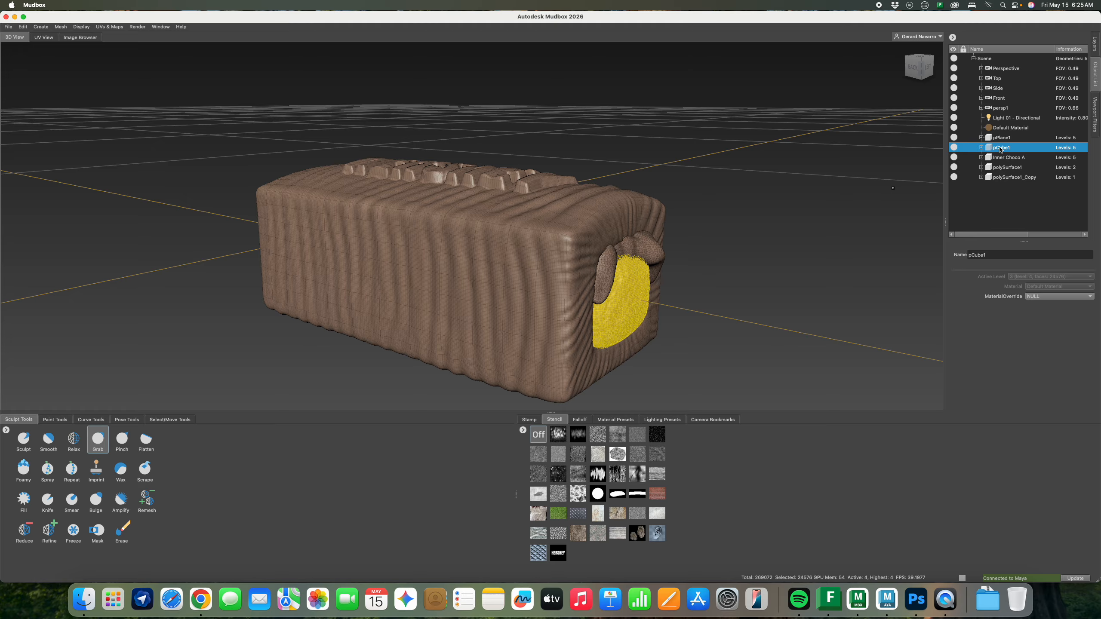
pyautogui.rightClick(1001, 148)
pyautogui.click(1019, 179)
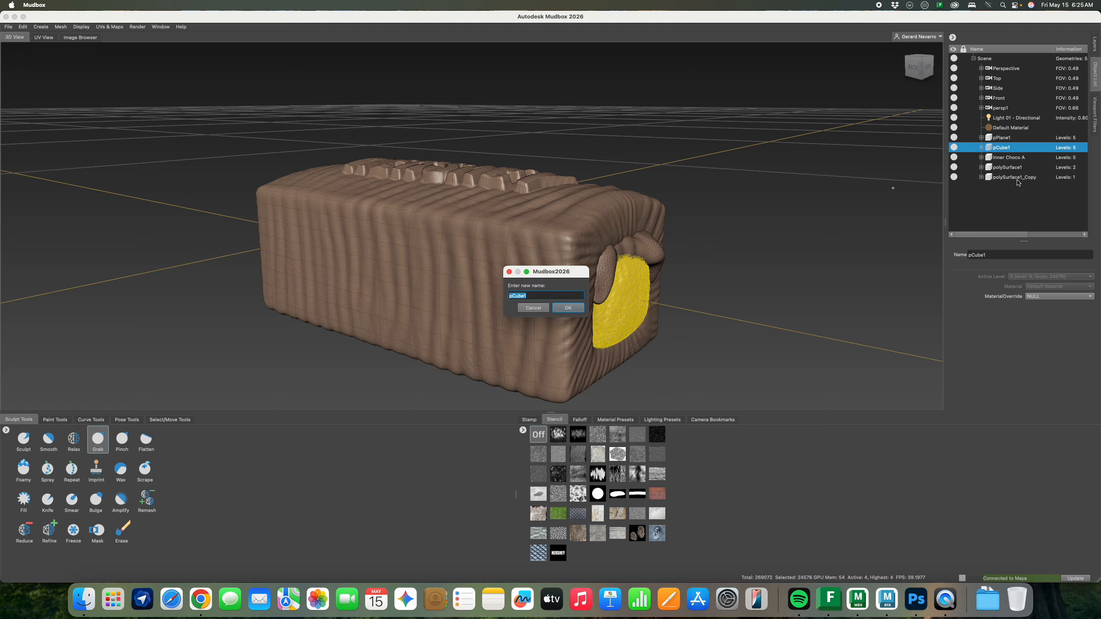
pyautogui.write('Inner Choco B')
pyautogui.press('Return')
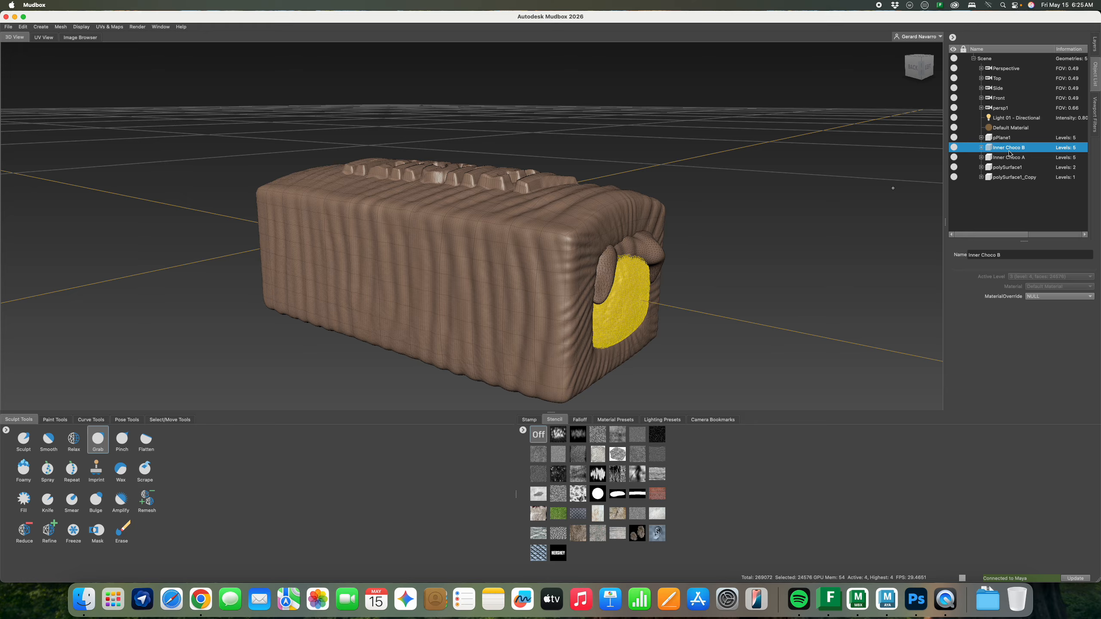
# Rename the pPlane1 outer shell to 'Outer chocolate'
pyautogui.click(1005, 138)
pyautogui.rightClick(1012, 138)
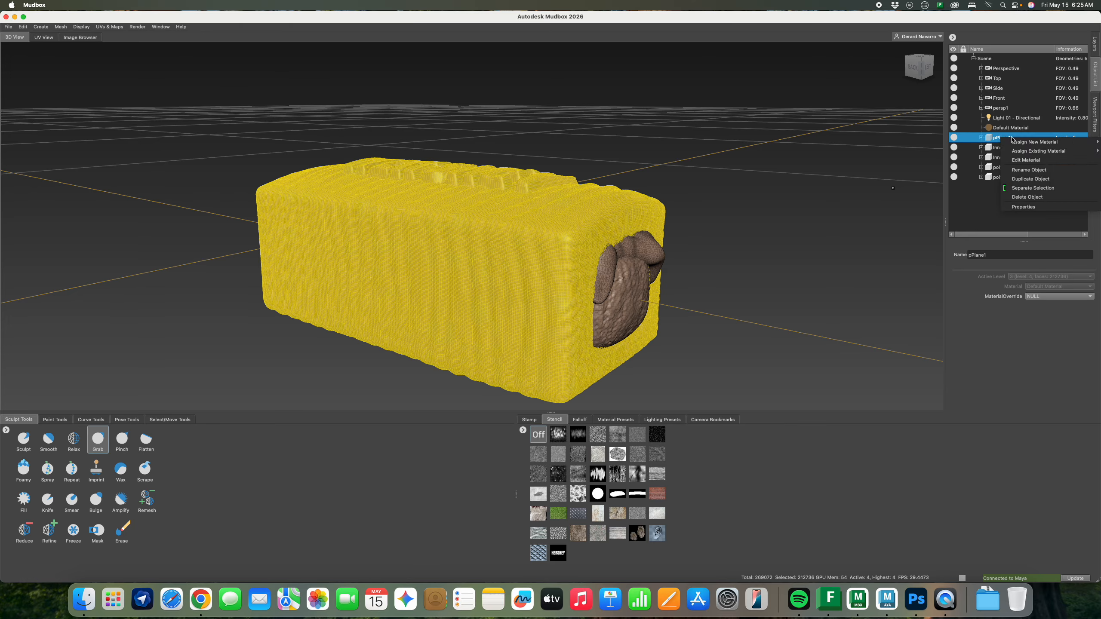
pyautogui.click(1031, 170)
pyautogui.write('Outer')
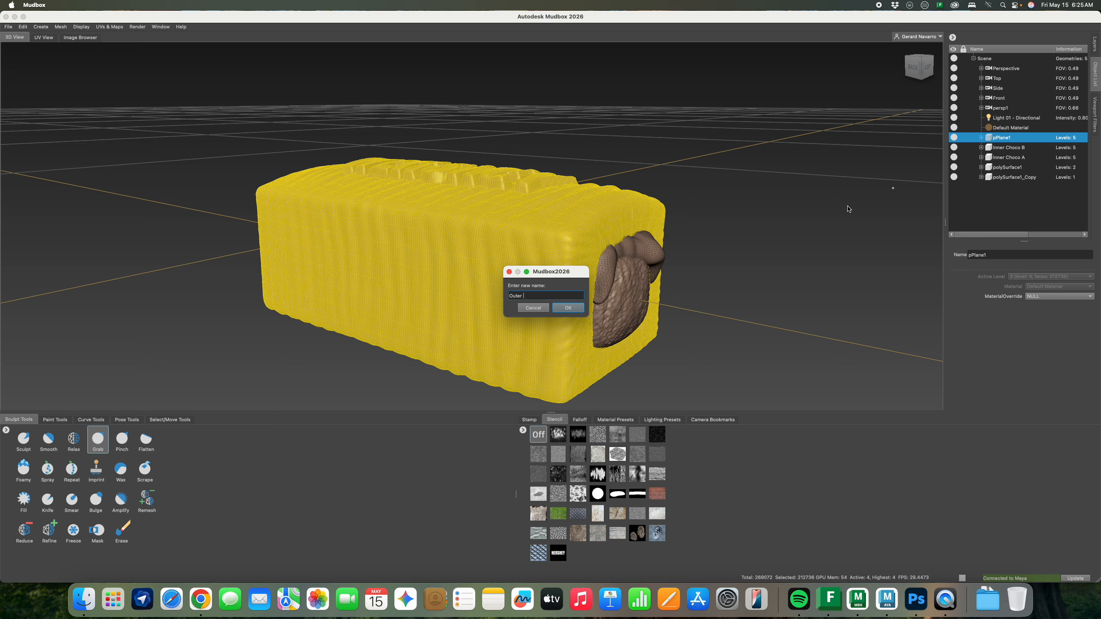
pyautogui.write(' chocolate')
pyautogui.press('Return')
# Delete the original polySurface1 bead mesh
pyautogui.click(1029, 169)
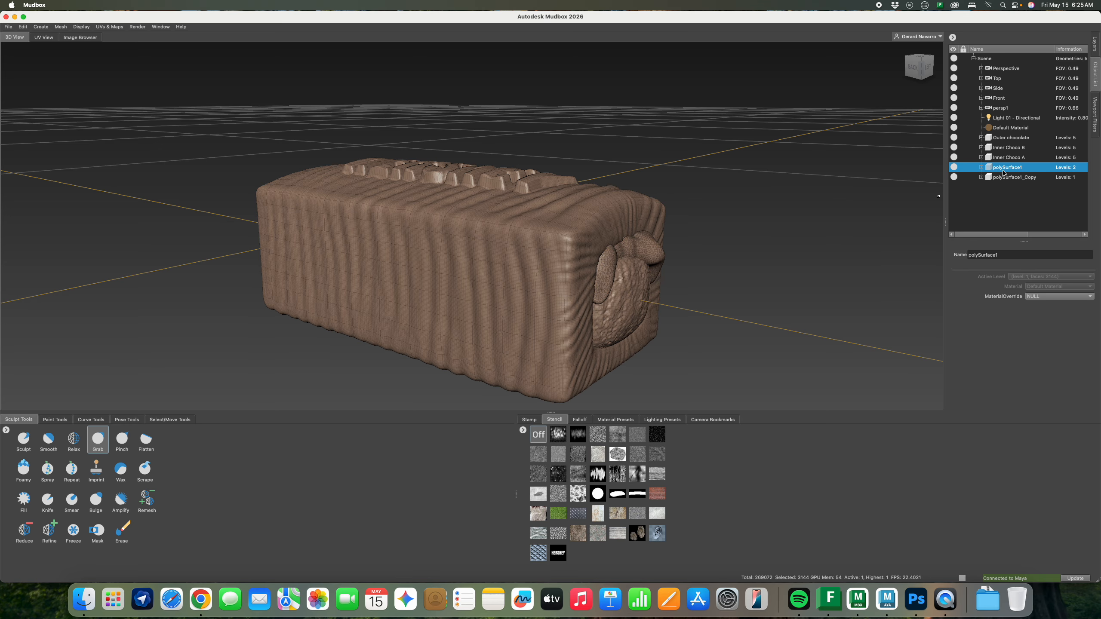
pyautogui.keyDown('alt'); pyautogui.moveTo(712, 231); pyautogui.dragTo(670, 230); pyautogui.keyUp('alt')
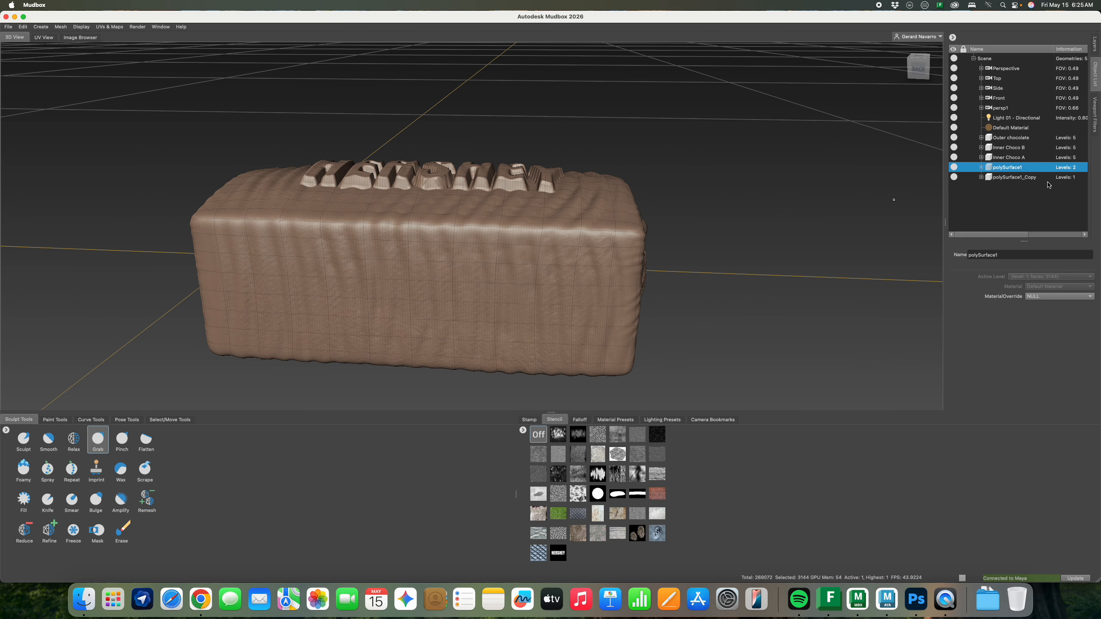
pyautogui.rightClick(1010, 169)
pyautogui.click(1027, 229)
pyautogui.keyDown('alt'); pyautogui.moveTo(894, 200); pyautogui.dragTo(759, 231); pyautogui.keyUp('alt')
# Rename the polySurface1_Copy mesh to 'Caramel'
pyautogui.click(1023, 169)
pyautogui.rightClick(1001, 167)
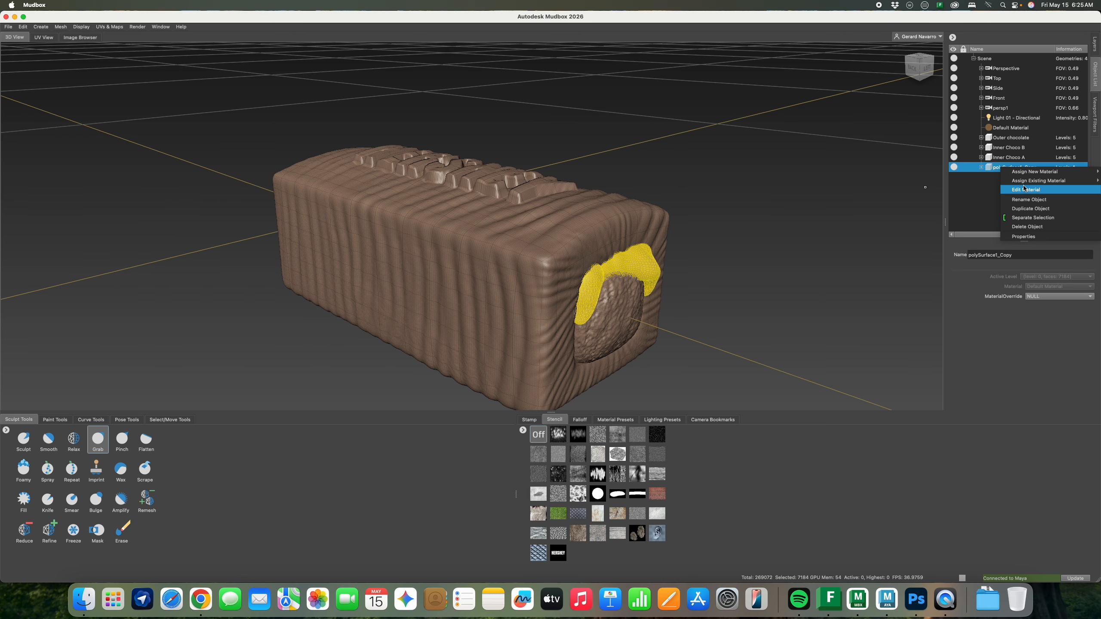
pyautogui.click(1029, 200)
pyautogui.write('Caramel')
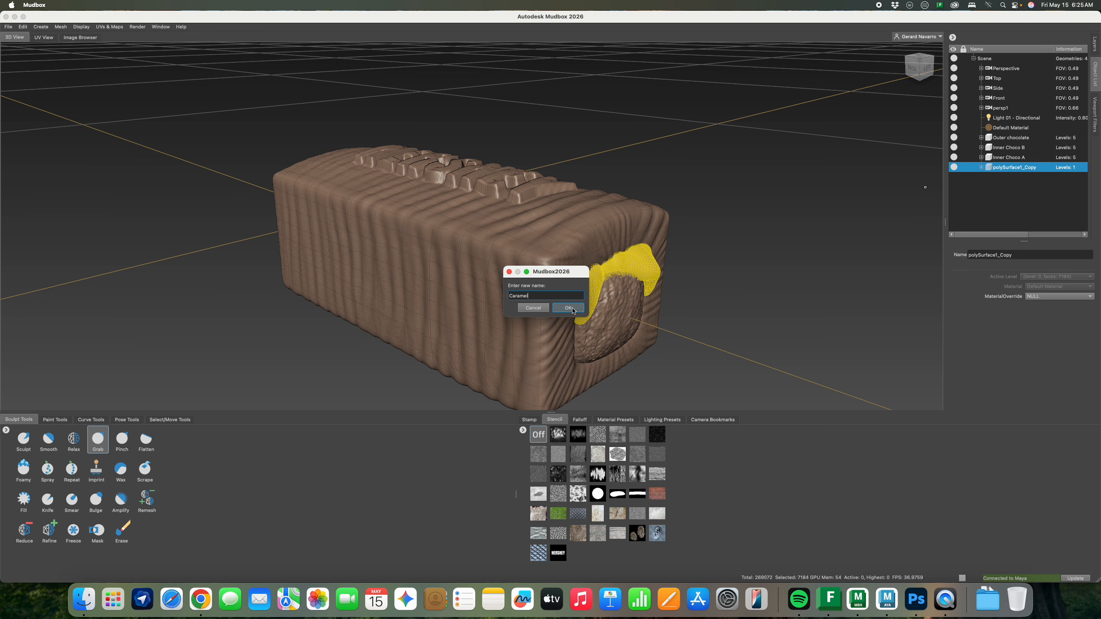
pyautogui.click(561, 308)
# Select all four chocolate meshes, from Outer chocolate to Caramel
pyautogui.keyDown('alt'); pyautogui.moveTo(557, 243); pyautogui.dragTo(615, 251); pyautogui.keyUp('alt')
pyautogui.keyDown('alt'); pyautogui.moveTo(614, 252); pyautogui.dragTo(591, 246, button='right'); pyautogui.keyUp('alt')
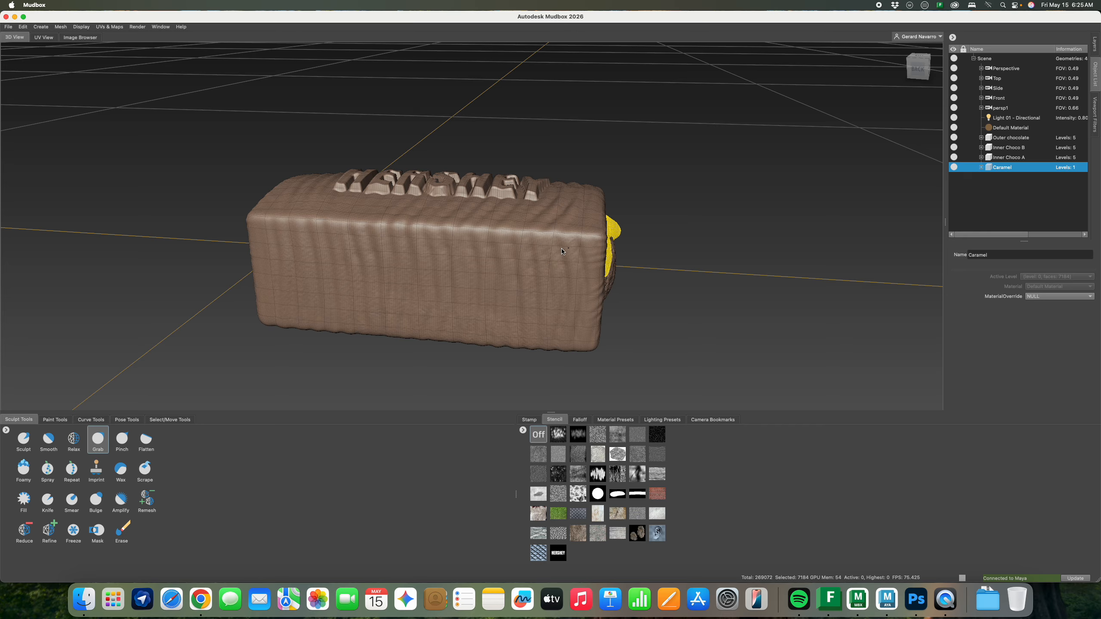
pyautogui.keyDown('alt'); pyautogui.moveTo(590, 246); pyautogui.dragTo(577, 253); pyautogui.keyUp('alt')
pyautogui.click(1007, 138)
pyautogui.keyDown('shift'); pyautogui.click(1008, 168); pyautogui.keyUp('shift')
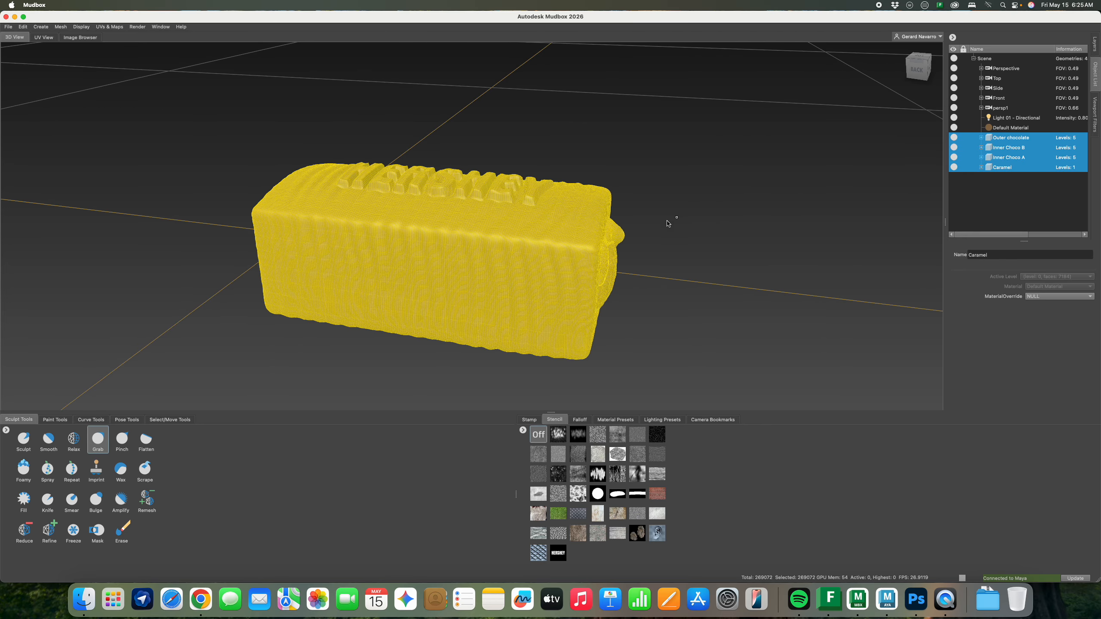
# Send the selected meshes to Maya as a new scene at their current subdivision level
pyautogui.keyDown('alt'); pyautogui.moveTo(669, 223); pyautogui.dragTo(607, 219); pyautogui.keyUp('alt')
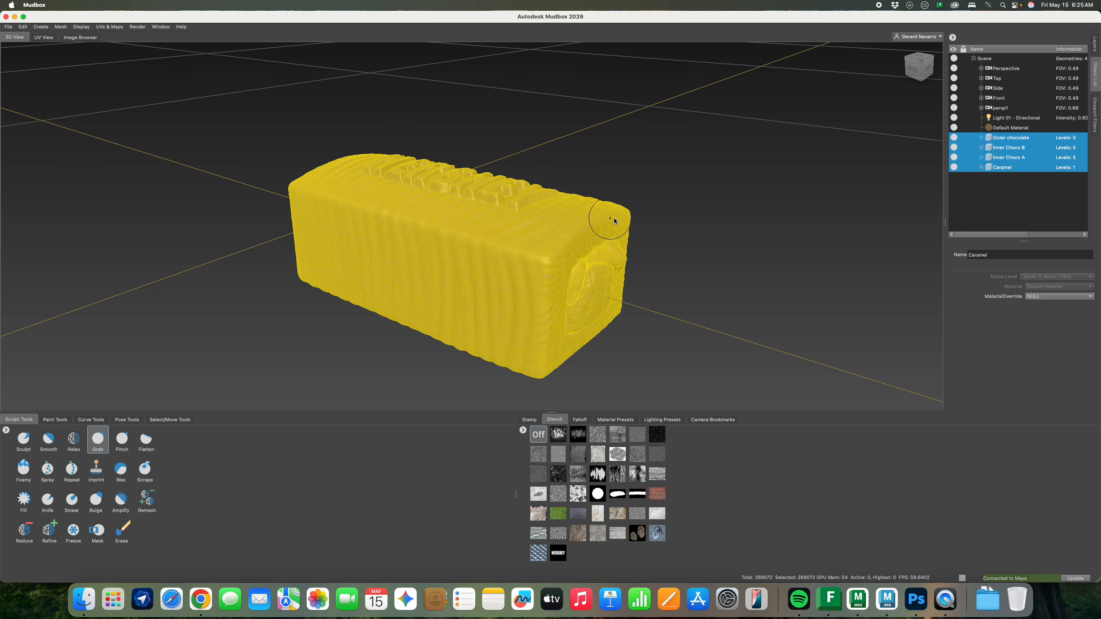
pyautogui.click(9, 27)
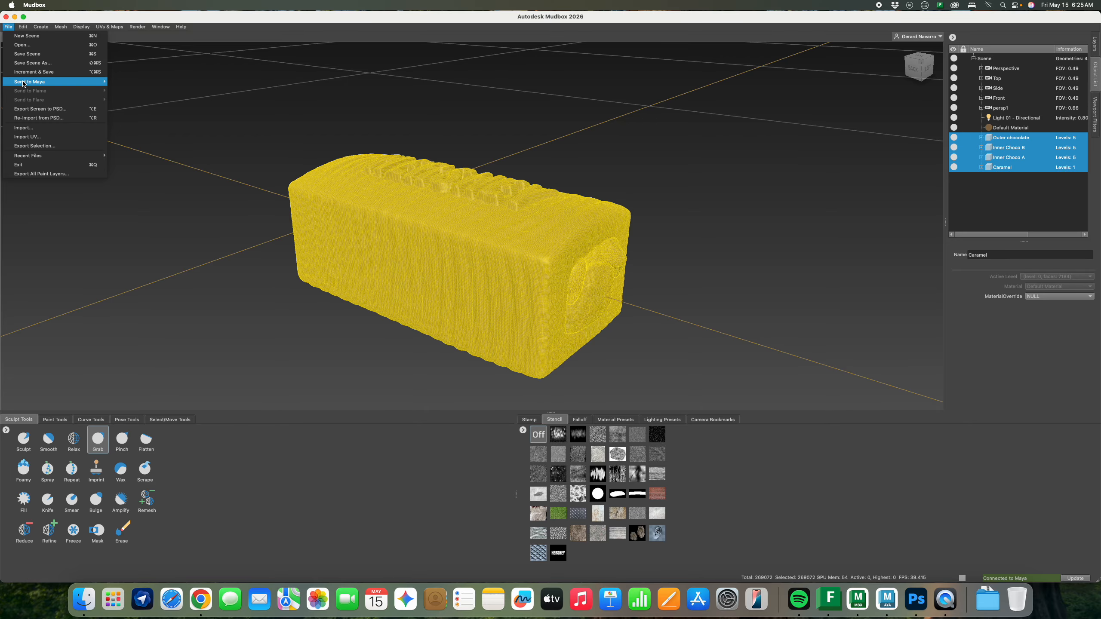
pyautogui.moveTo(37, 84)
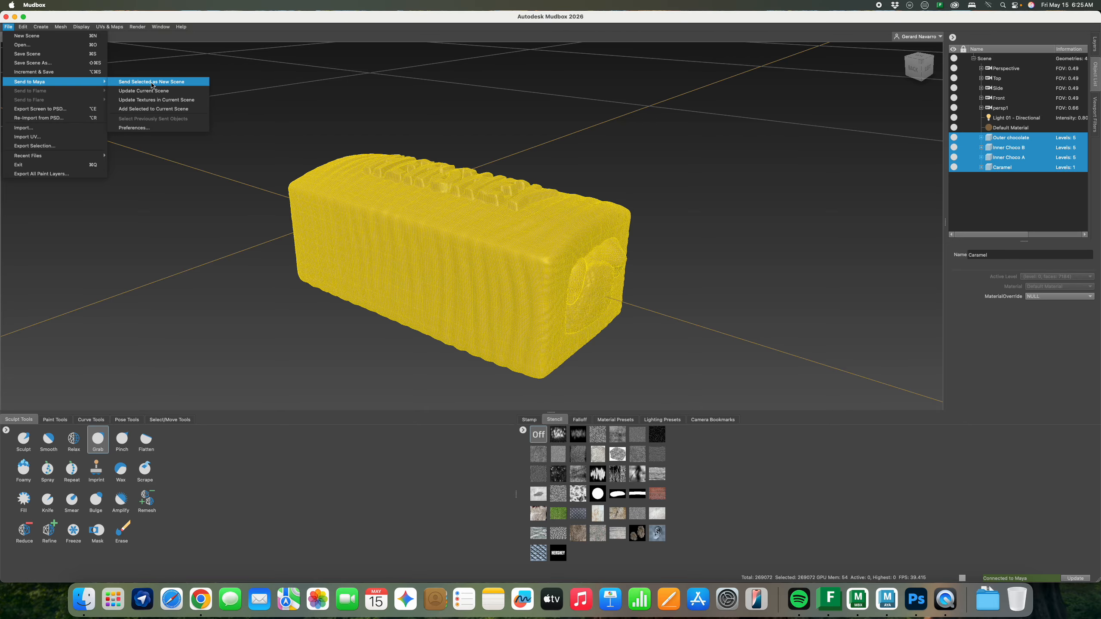
pyautogui.click(151, 82)
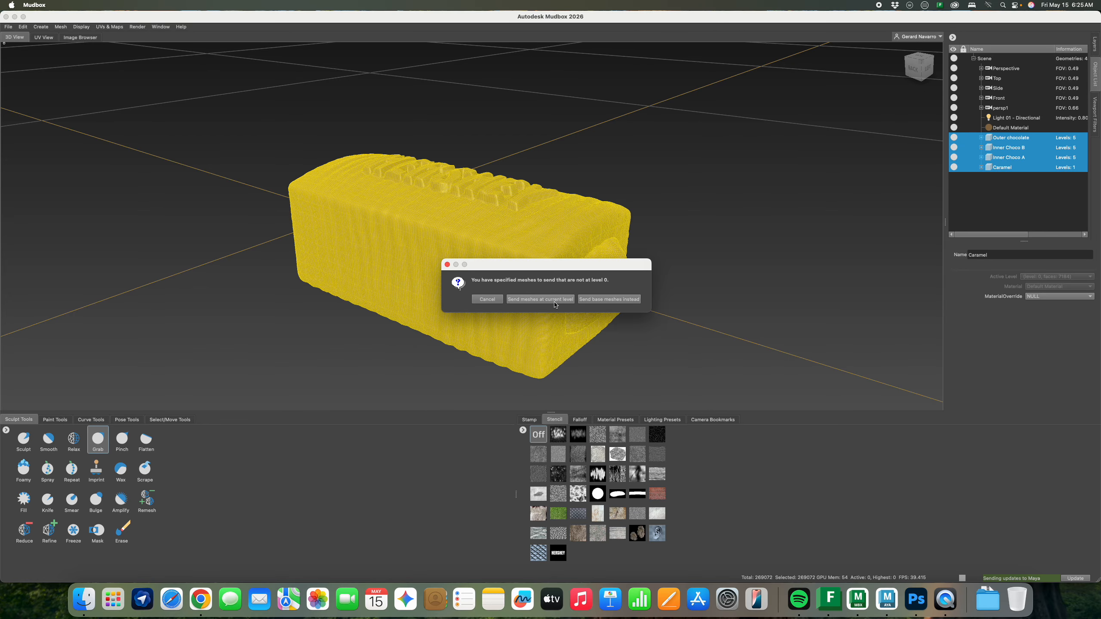
pyautogui.click(555, 305)
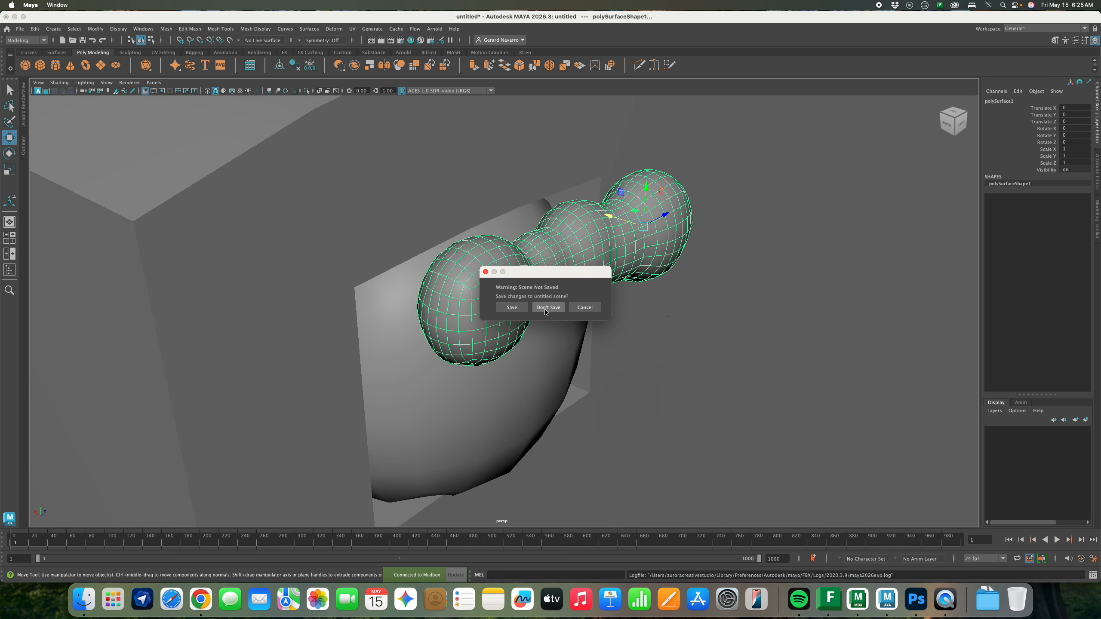
# Discard the unsaved Maya scene and frame the loaded HERSHEY bar in the persp view
pyautogui.click(545, 310)
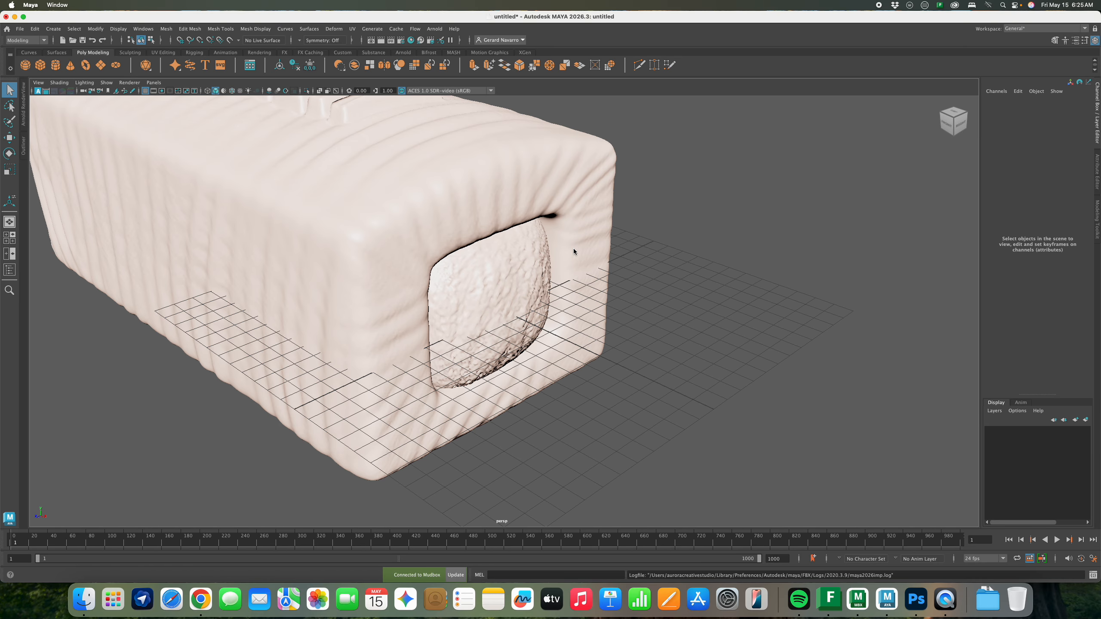
pyautogui.moveTo(596, 263)
pyautogui.mouseDown(button='right')
pyautogui.moveTo(524, 236)
pyautogui.moveTo(597, 265)
pyautogui.mouseUp(button='right')
pyautogui.scroll(-3, 470, 245)
pyautogui.keyDown('alt'); pyautogui.moveTo(470, 241); pyautogui.dragTo(578, 266, button='middle'); pyautogui.keyUp('alt')
pyautogui.keyDown('alt'); pyautogui.moveTo(578, 266); pyautogui.dragTo(505, 262, button='right'); pyautogui.keyUp('alt')
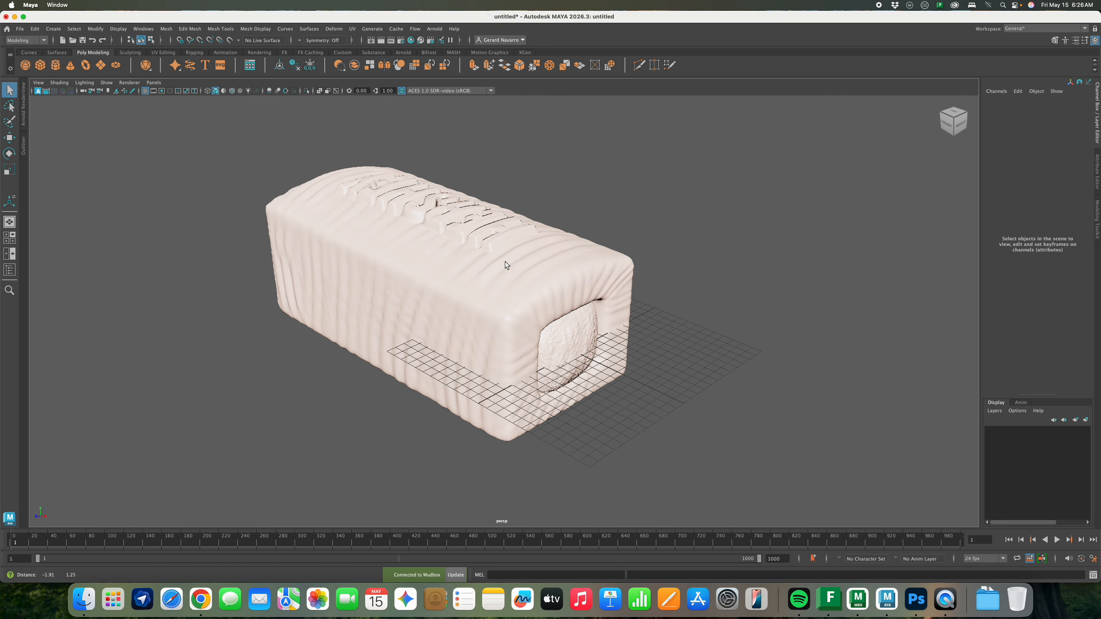
pyautogui.keyDown('alt'); pyautogui.moveTo(505, 261); pyautogui.dragTo(534, 275); pyautogui.keyUp('alt')
pyautogui.keyDown('alt'); pyautogui.moveTo(533, 275); pyautogui.dragTo(599, 274, button='middle'); pyautogui.keyUp('alt')
pyautogui.keyDown('alt'); pyautogui.moveTo(599, 274); pyautogui.dragTo(671, 261); pyautogui.keyUp('alt')
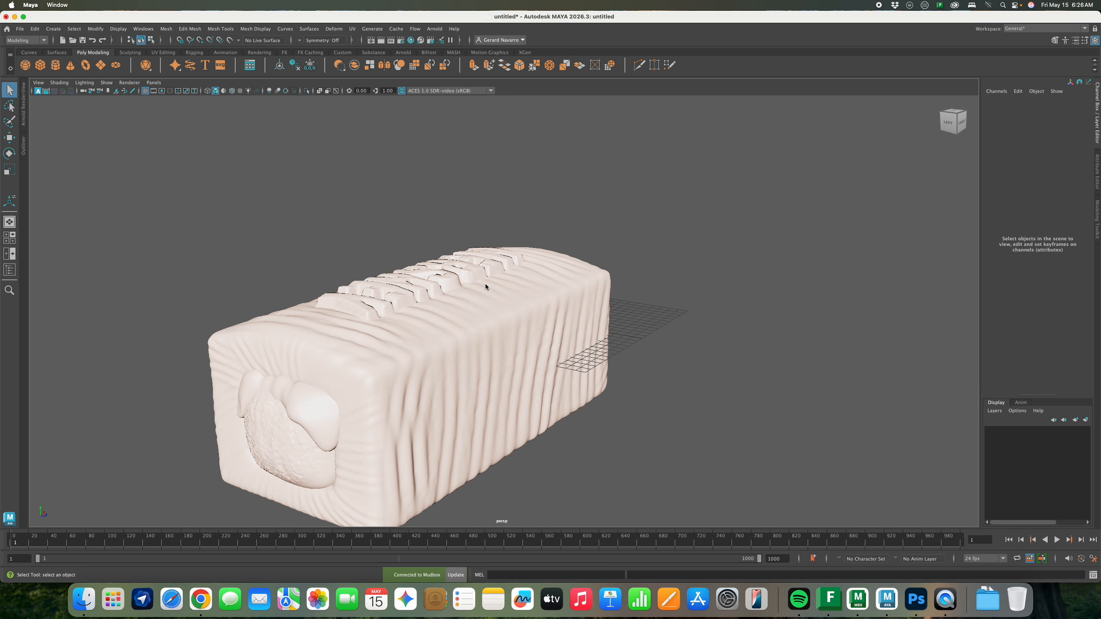
pyautogui.keyDown('alt'); pyautogui.moveTo(491, 291); pyautogui.dragTo(550, 281); pyautogui.keyUp('alt')
pyautogui.keyDown('alt'); pyautogui.moveTo(593, 276); pyautogui.dragTo(537, 260, button='right'); pyautogui.keyUp('alt')
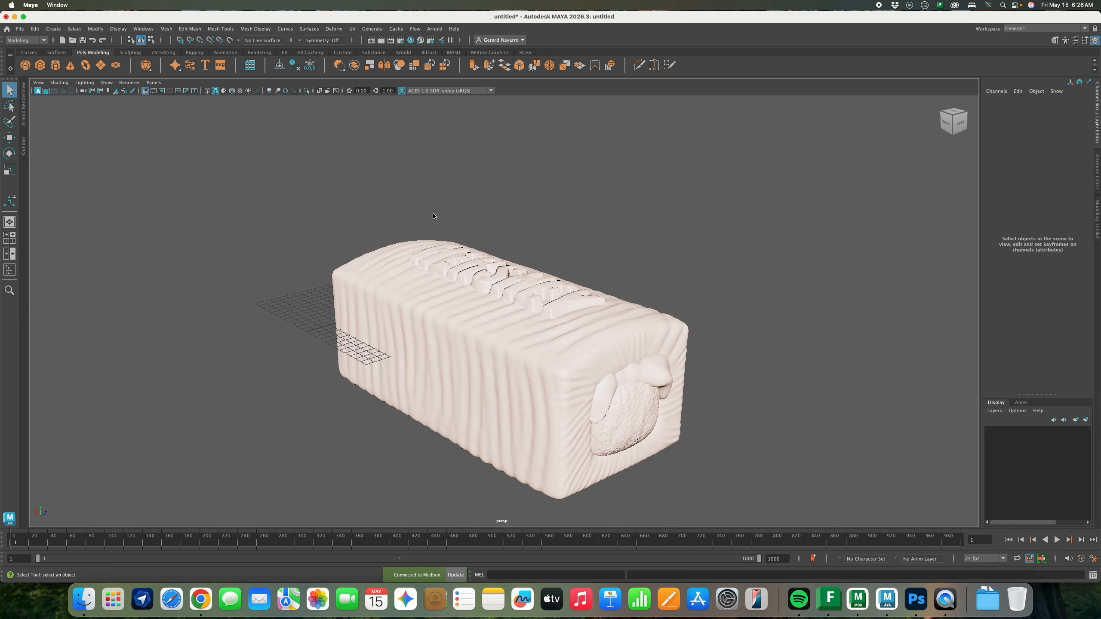
# In Render Settings, set the image height to 960 and width to 540 pixels
pyautogui.click(401, 40)
pyautogui.scroll(-5, 580, 323)
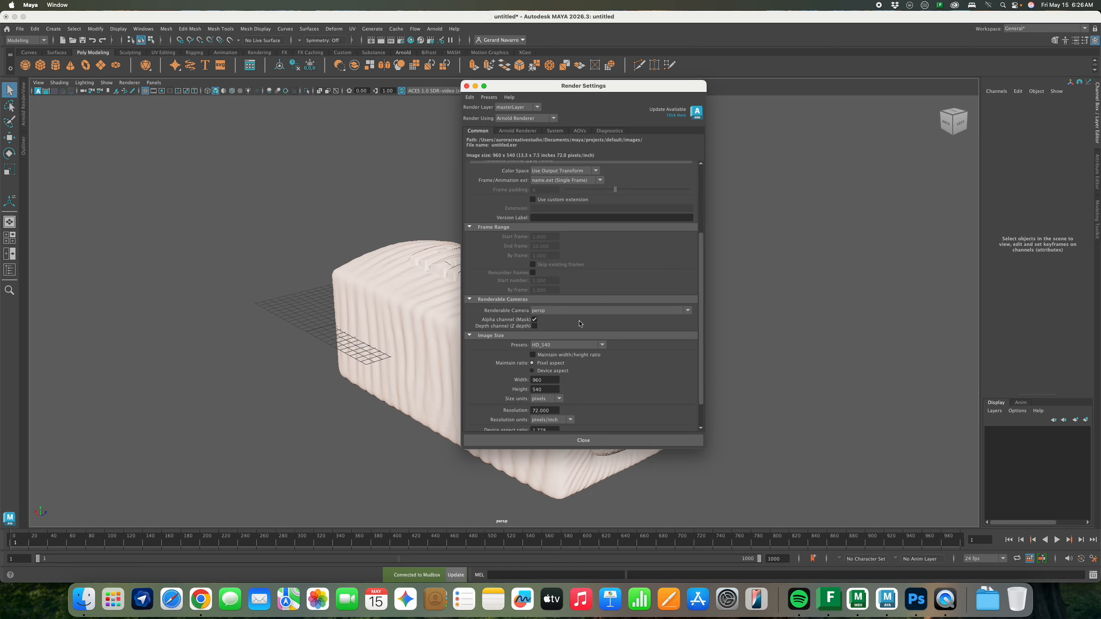
pyautogui.scroll(-3, 580, 324)
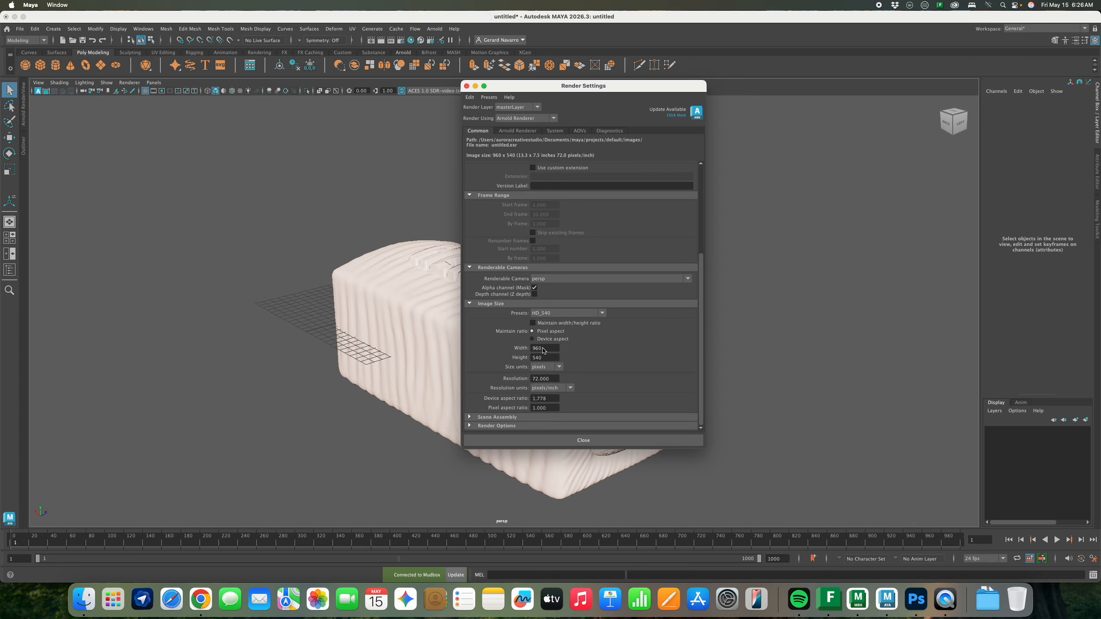
pyautogui.click(547, 349)
pyautogui.click(545, 359)
pyautogui.click(529, 348)
pyautogui.write('540')
pyautogui.press('Return')
pyautogui.scroll(5, 621, 351)
pyautogui.scroll(-5, 583, 287)
pyautogui.click(467, 86)
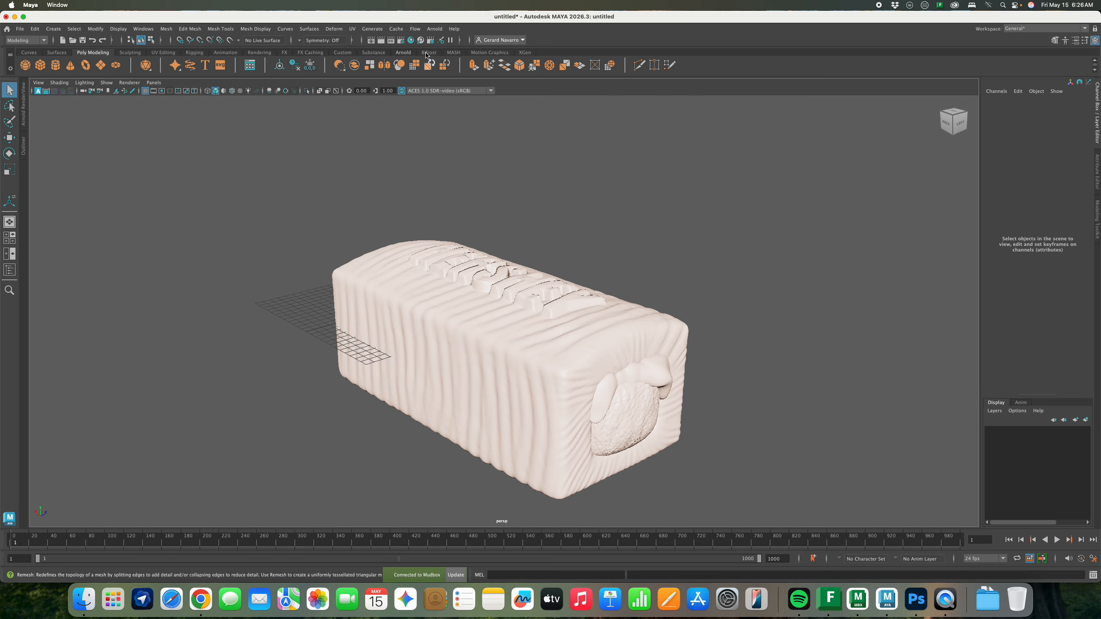
# Start a live Arnold IPR render of the bar in the RenderView
pyautogui.click(434, 29)
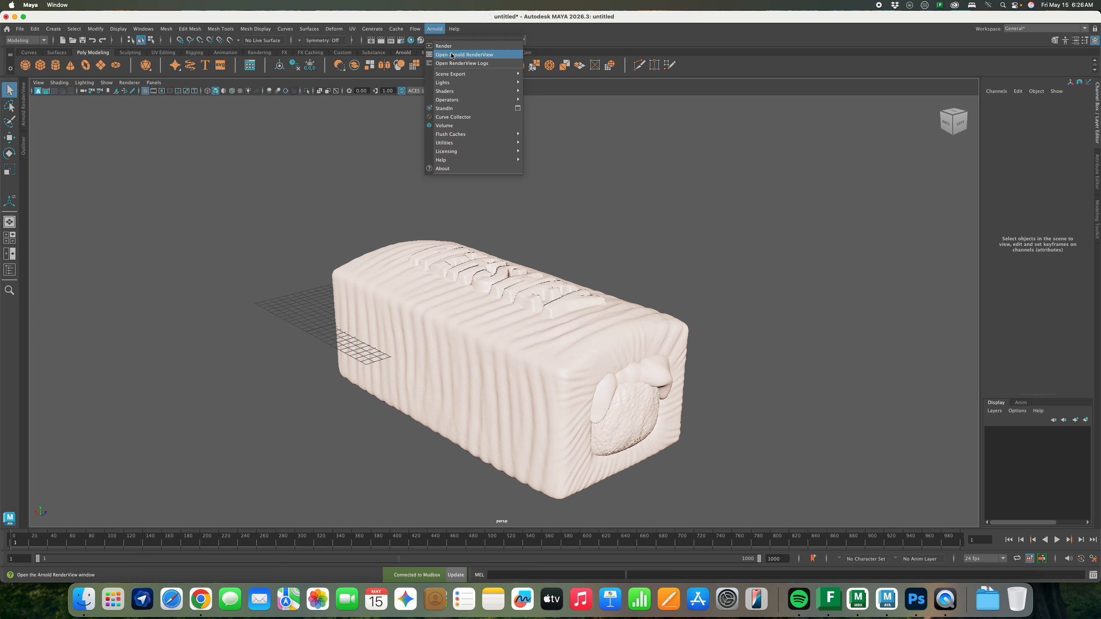
pyautogui.click(434, 30)
pyautogui.click(23, 121)
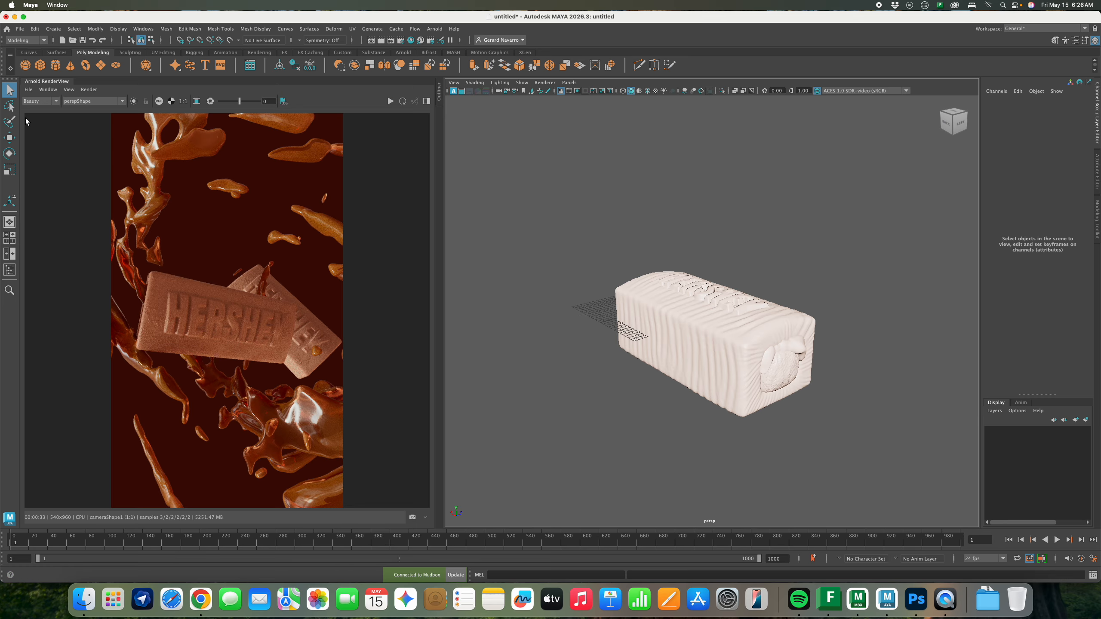
pyautogui.click(390, 101)
pyautogui.moveTo(790, 310)
pyautogui.keyDown('alt'); pyautogui.mouseDown()
pyautogui.moveTo(697, 285)
pyautogui.moveTo(802, 333)
pyautogui.moveTo(790, 303)
pyautogui.mouseUp(); pyautogui.keyUp('alt')
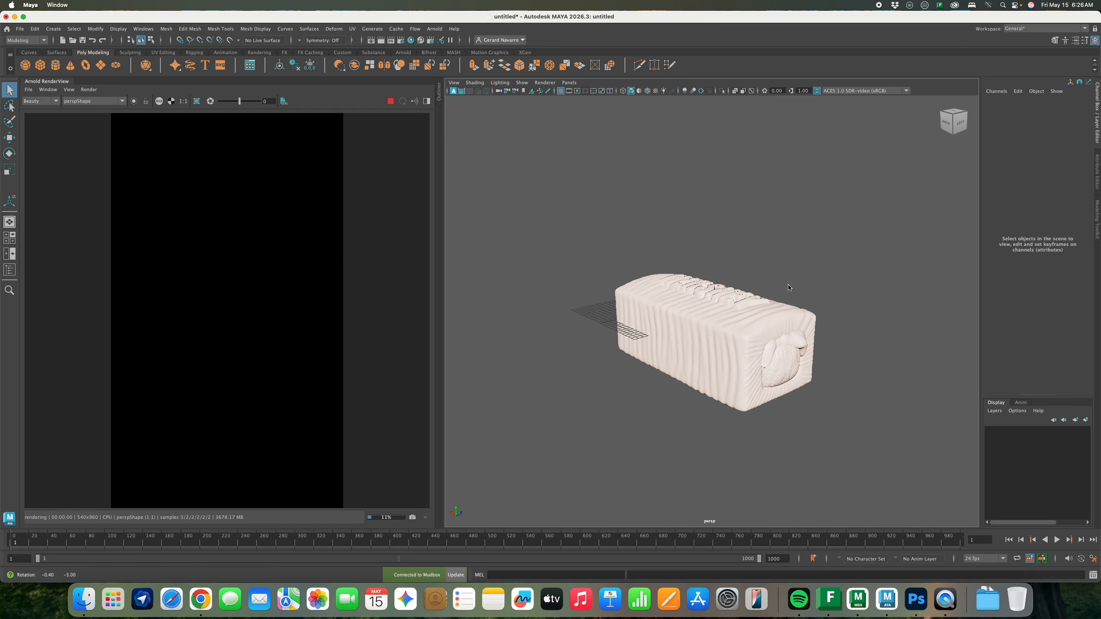
# Add an Arnold Skydome Light to the scene
pyautogui.click(435, 29)
pyautogui.moveTo(451, 87)
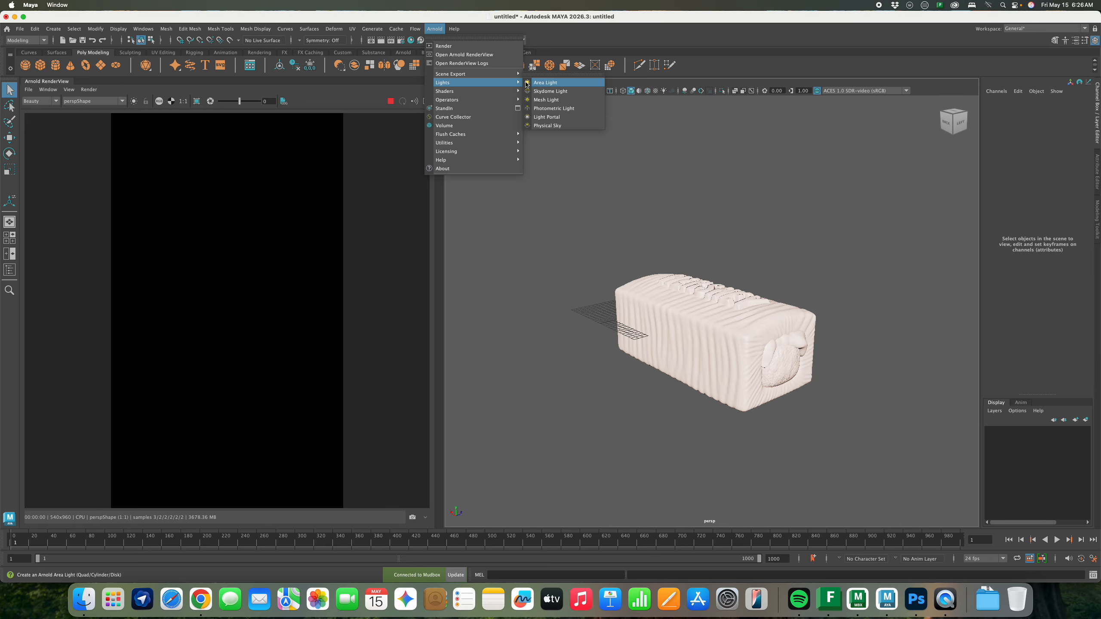
pyautogui.click(550, 91)
pyautogui.keyDown('alt'); pyautogui.moveTo(677, 263); pyautogui.dragTo(736, 283); pyautogui.keyUp('alt')
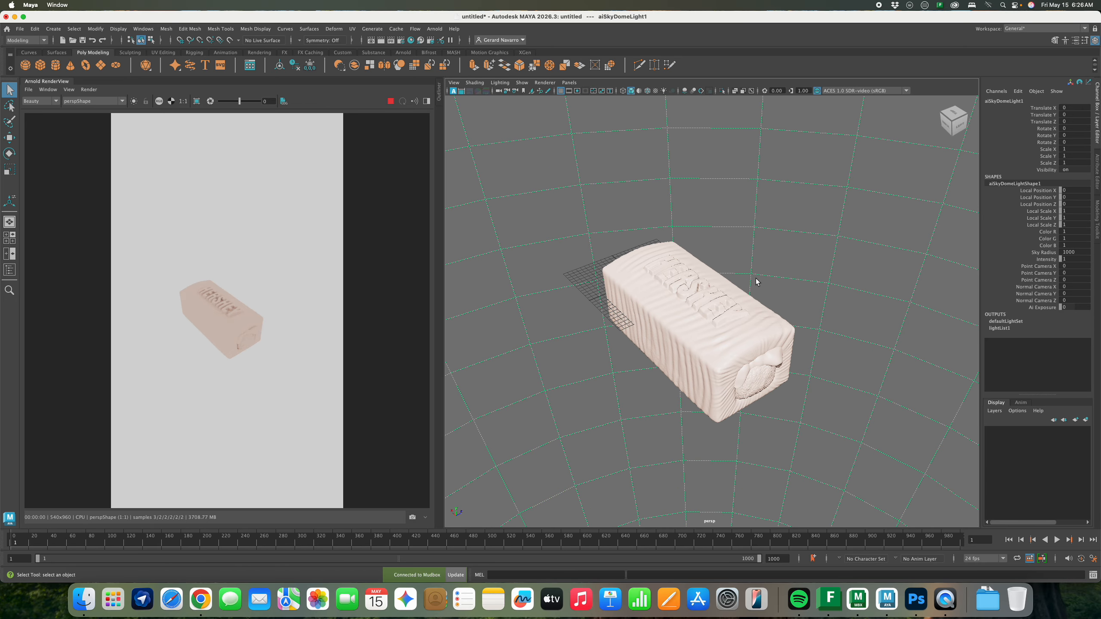
pyautogui.keyDown('alt'); pyautogui.moveTo(756, 281); pyautogui.dragTo(806, 274, button='right'); pyautogui.keyUp('alt')
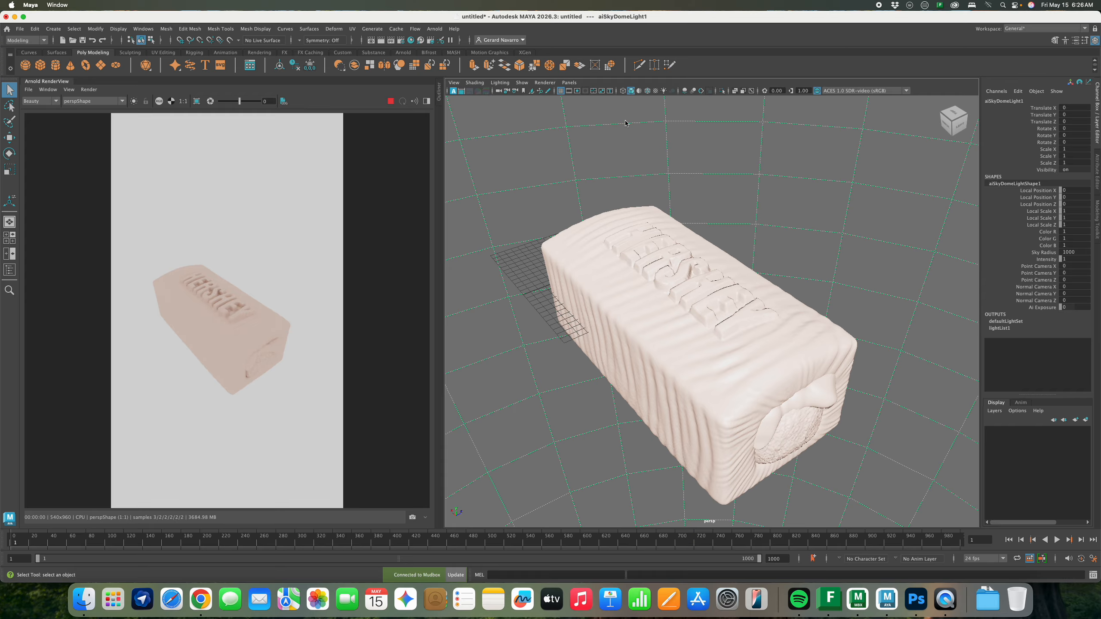
# Download ambientCG's Indoor Environment HDRI 013 at 1K and unzip it in Downloads
pyautogui.click(205, 607)
pyautogui.click(513, 55)
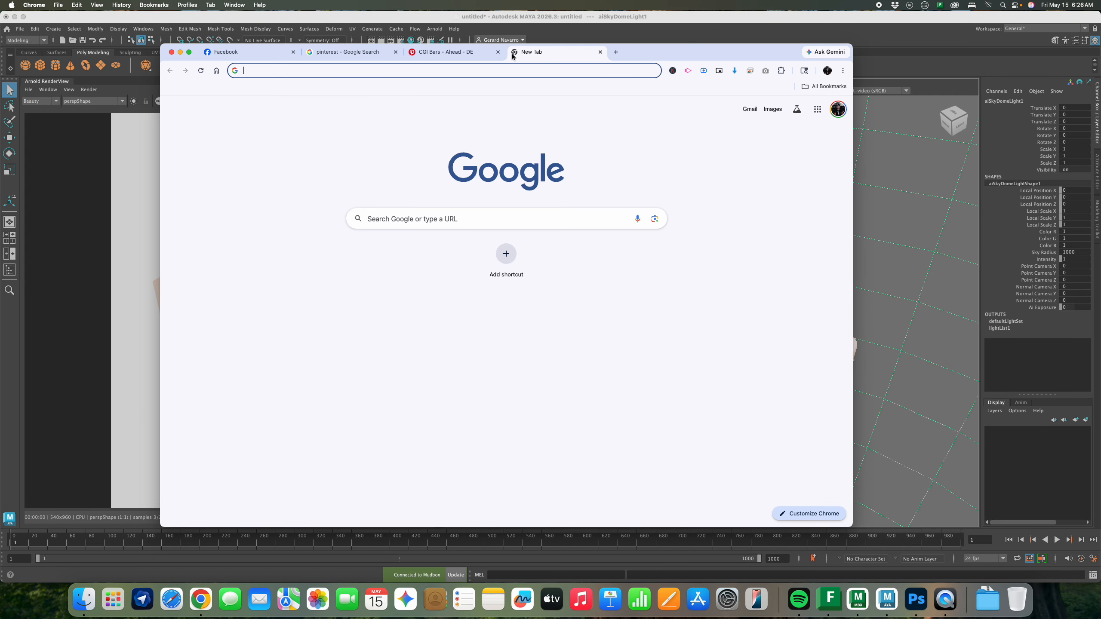
pyautogui.write('am')
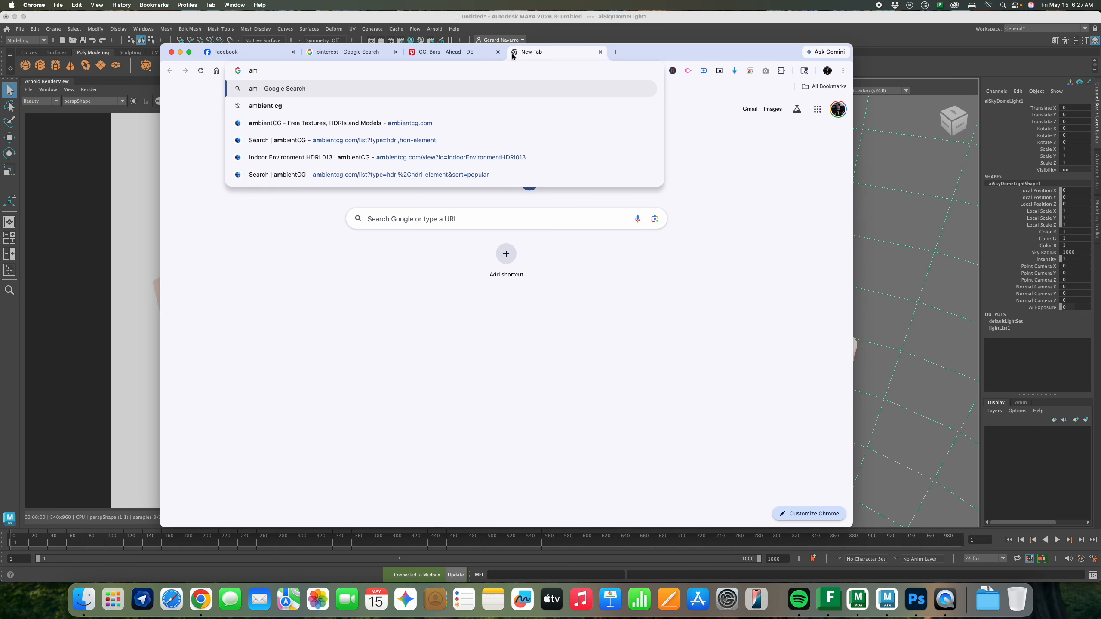
pyautogui.write('bient')
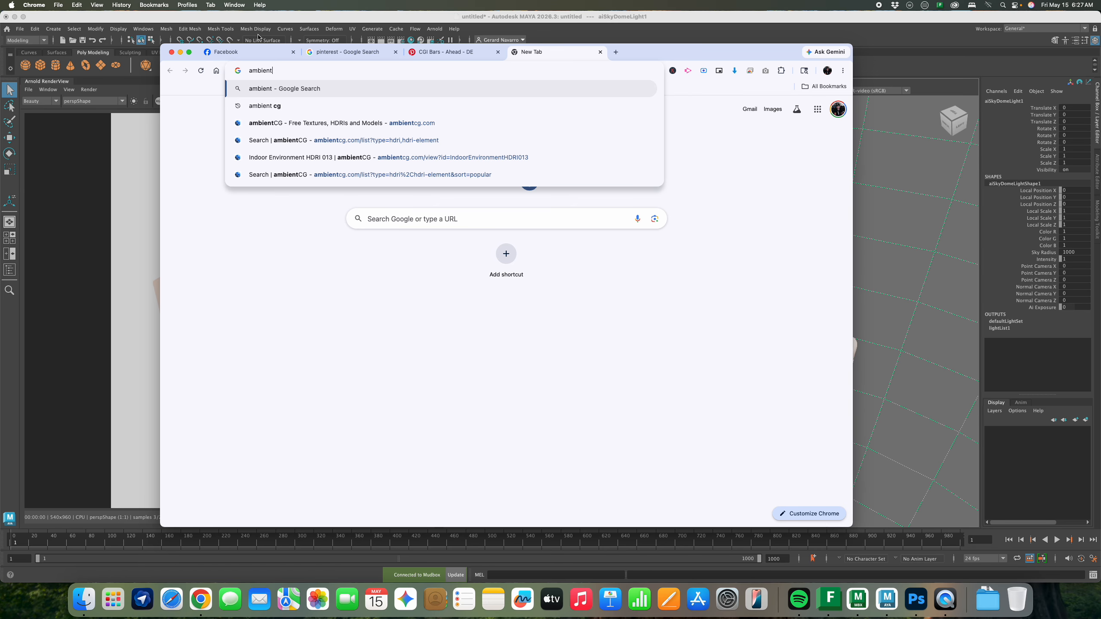
pyautogui.click(277, 105)
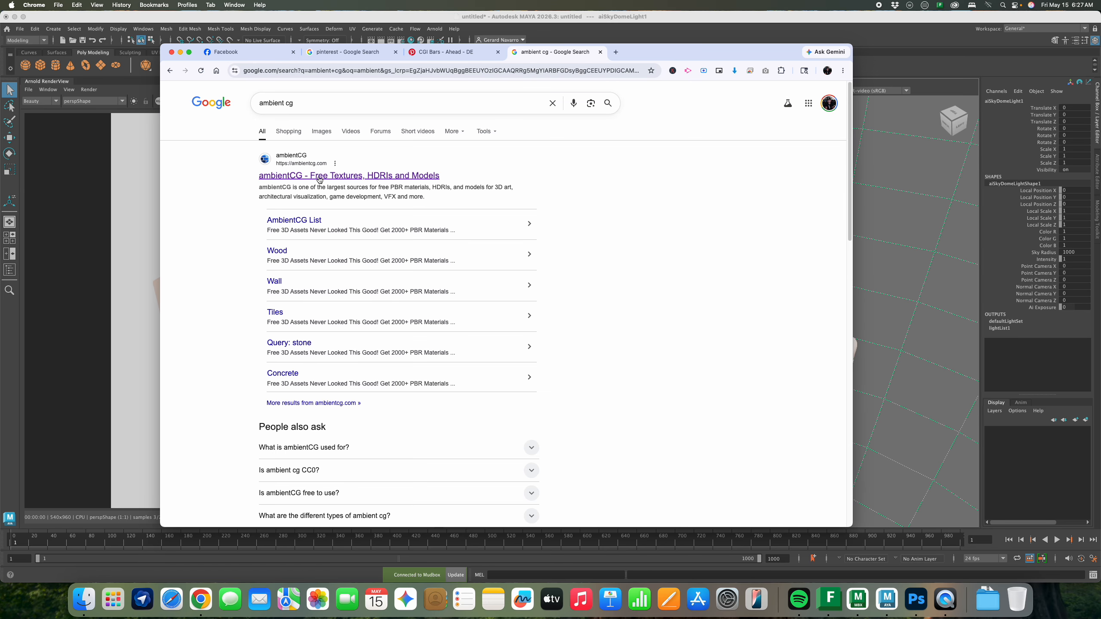
pyautogui.click(319, 177)
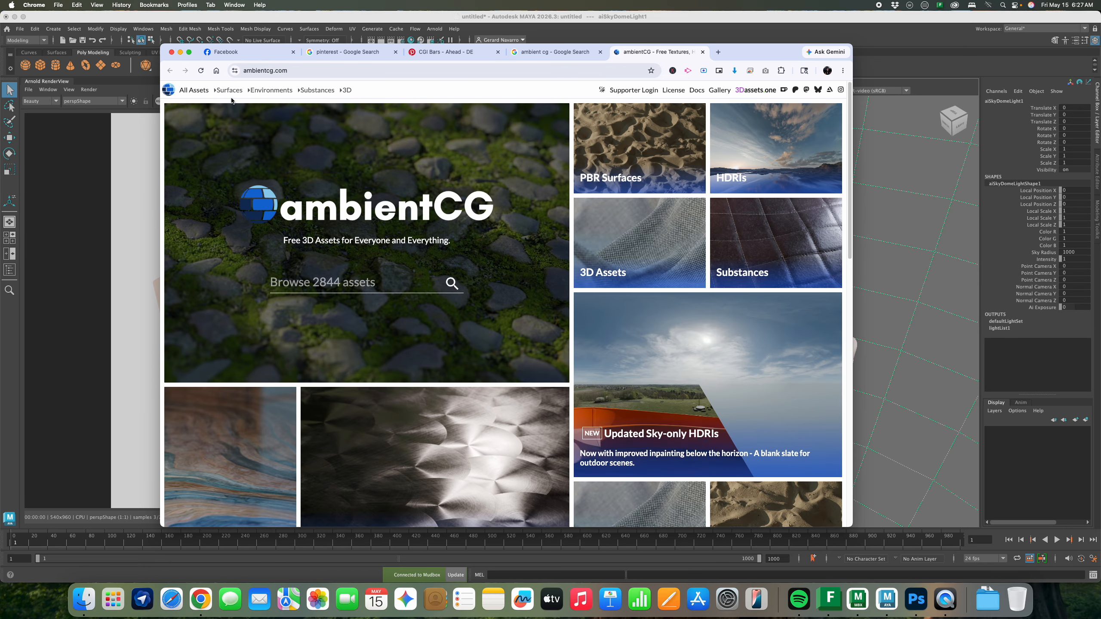
pyautogui.click(271, 91)
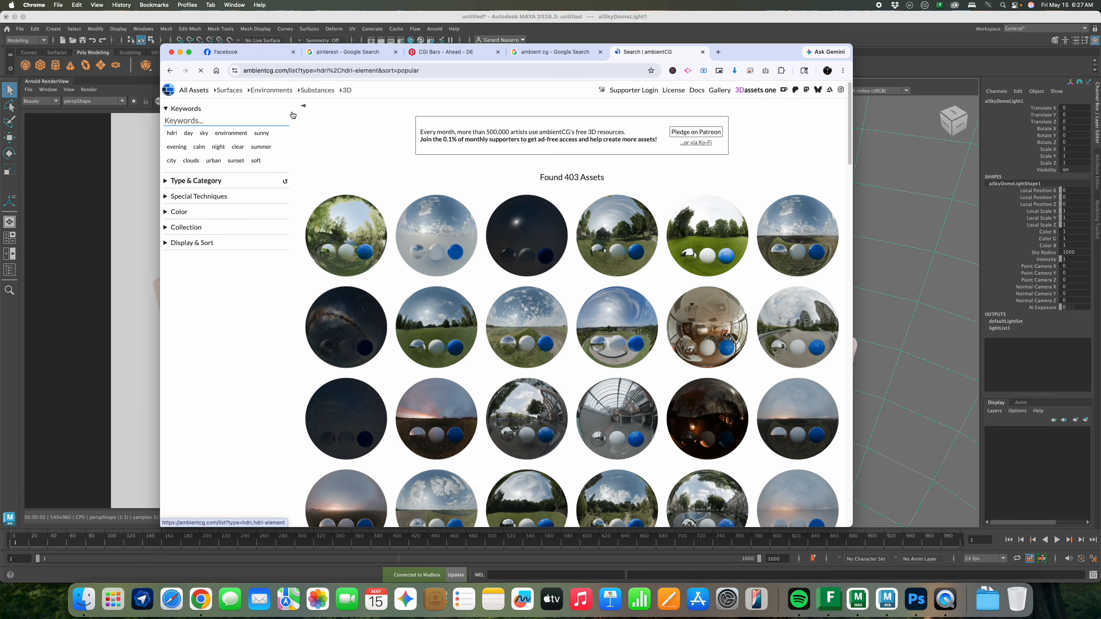
pyautogui.scroll(-1, 725, 319)
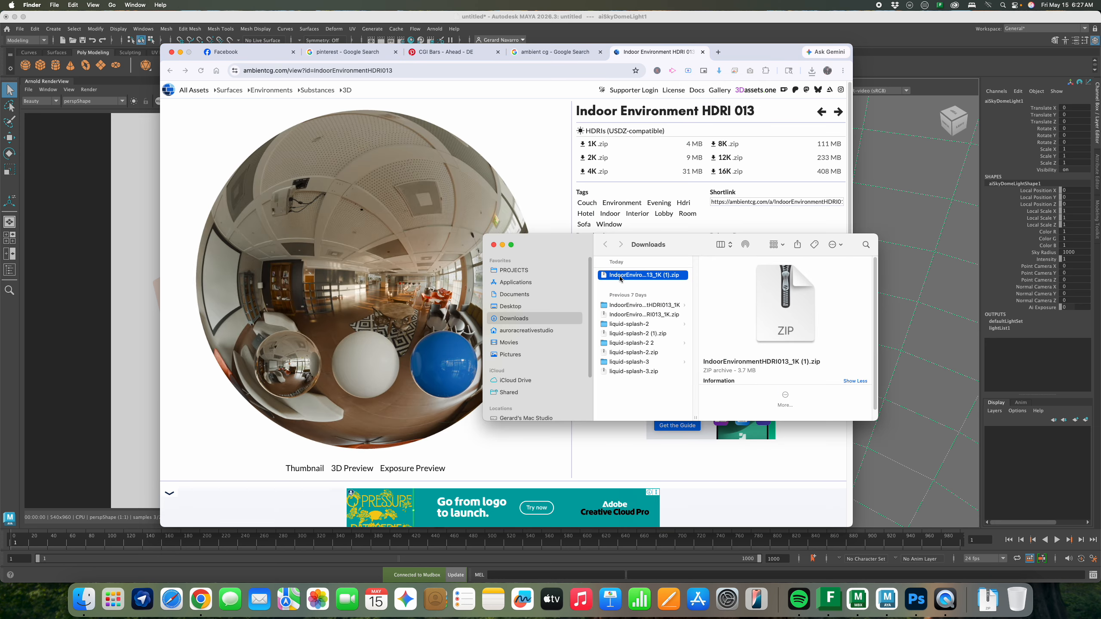
pyautogui.doubleClick(622, 278)
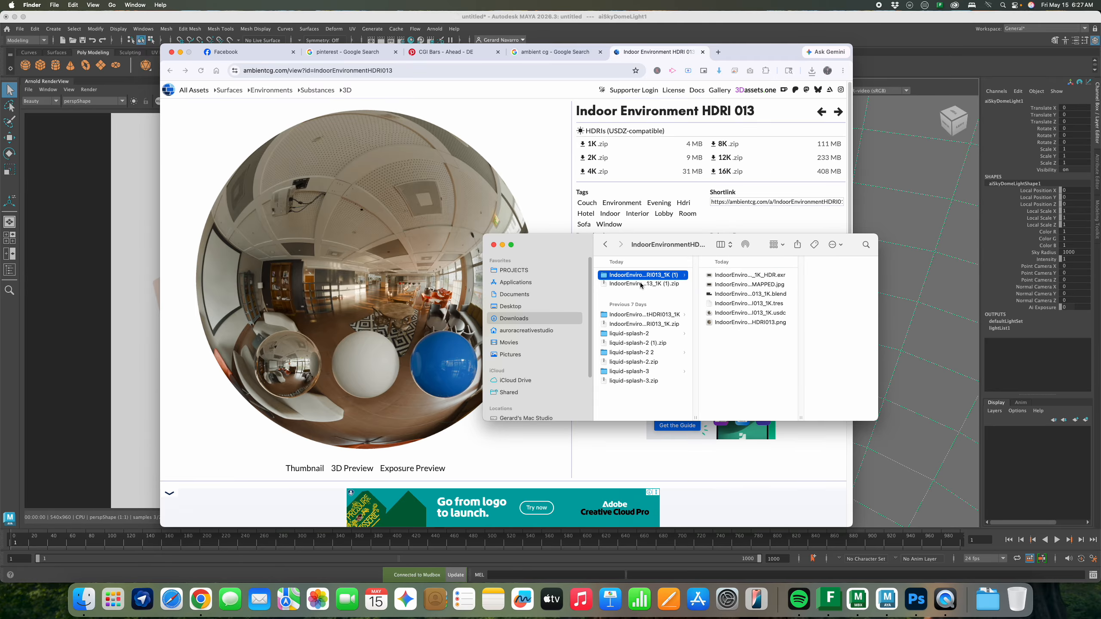
pyautogui.press('super+Tab')
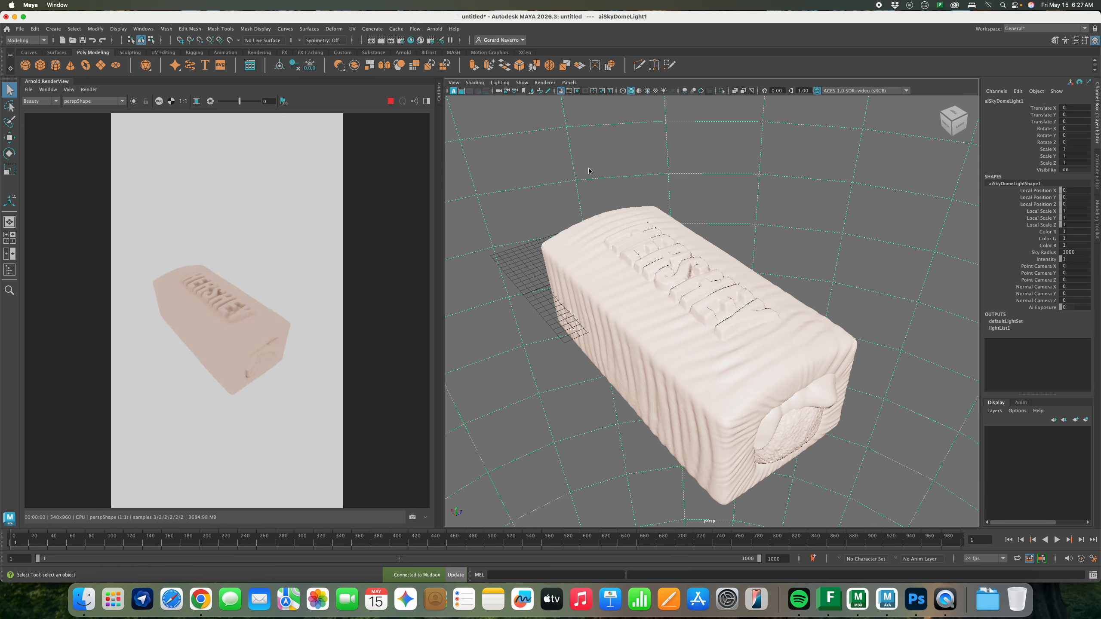
# Rename the skydome light aiSkyDomeLight1 to 'HDRI' in the Outliner
pyautogui.click(440, 94)
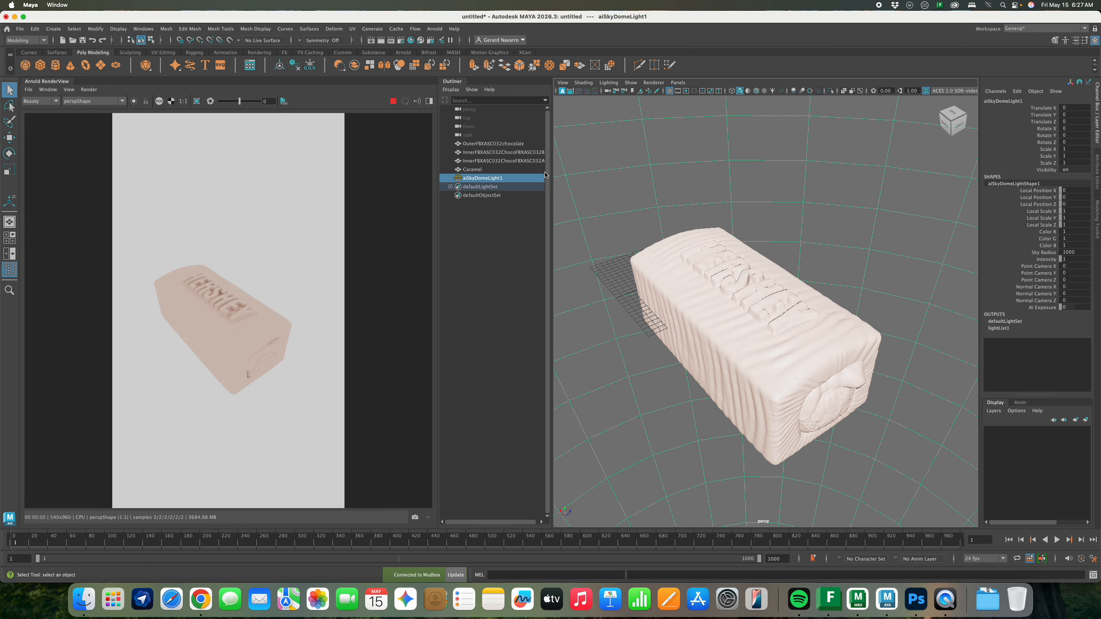
pyautogui.doubleClick(486, 178)
pyautogui.write('H')
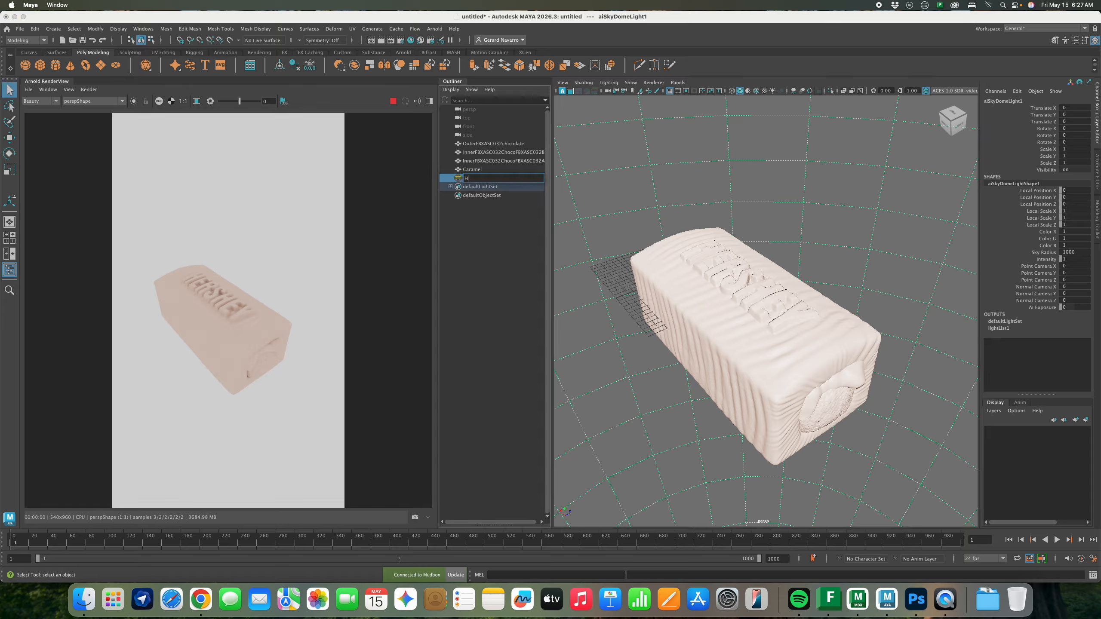
pyautogui.write('DRI')
pyautogui.press('Return')
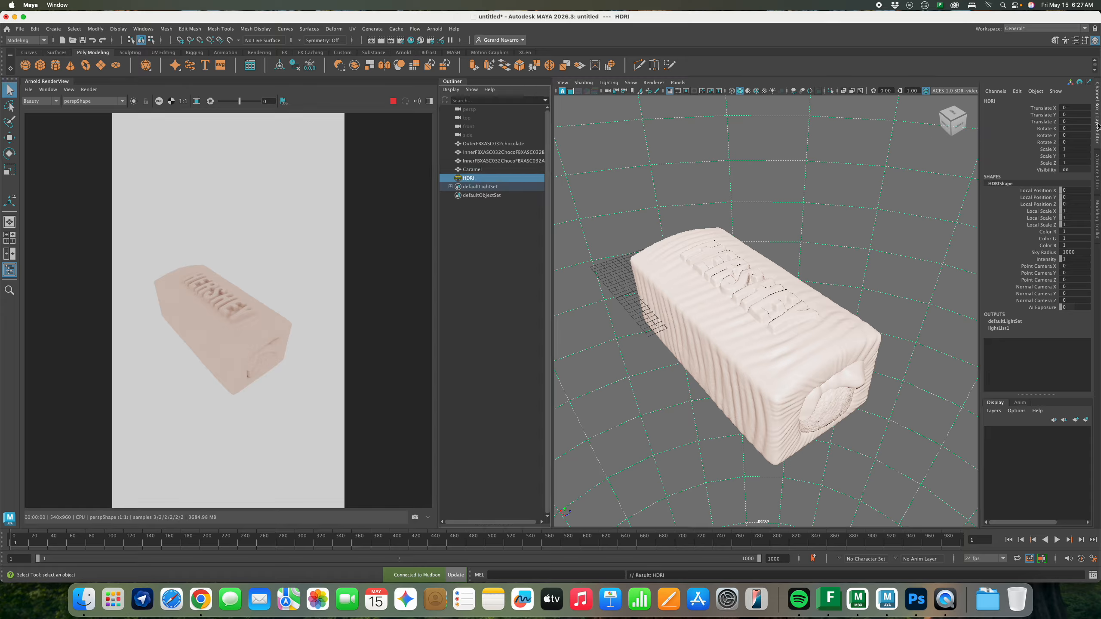
# Connect a new File texture to the HDRI light's Color
pyautogui.click(1097, 169)
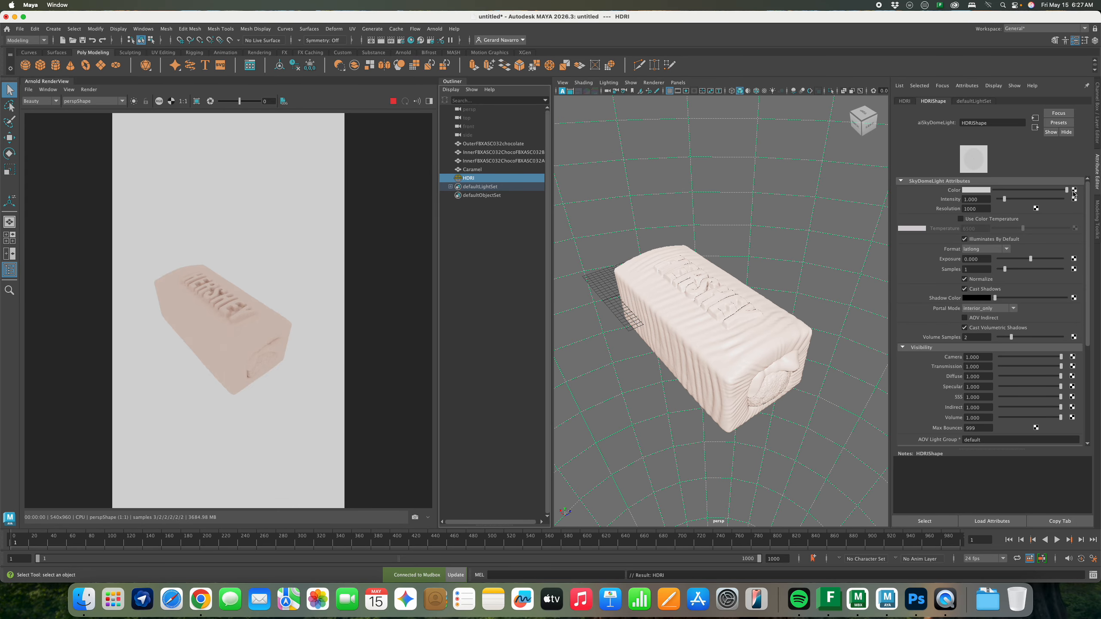
pyautogui.click(1074, 190)
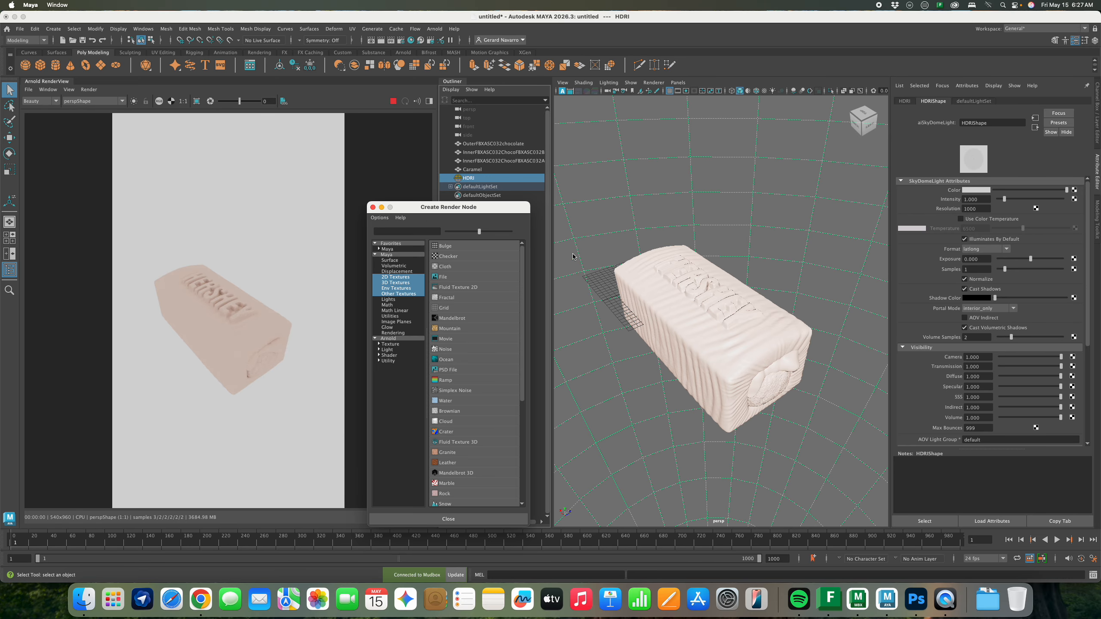
pyautogui.click(446, 278)
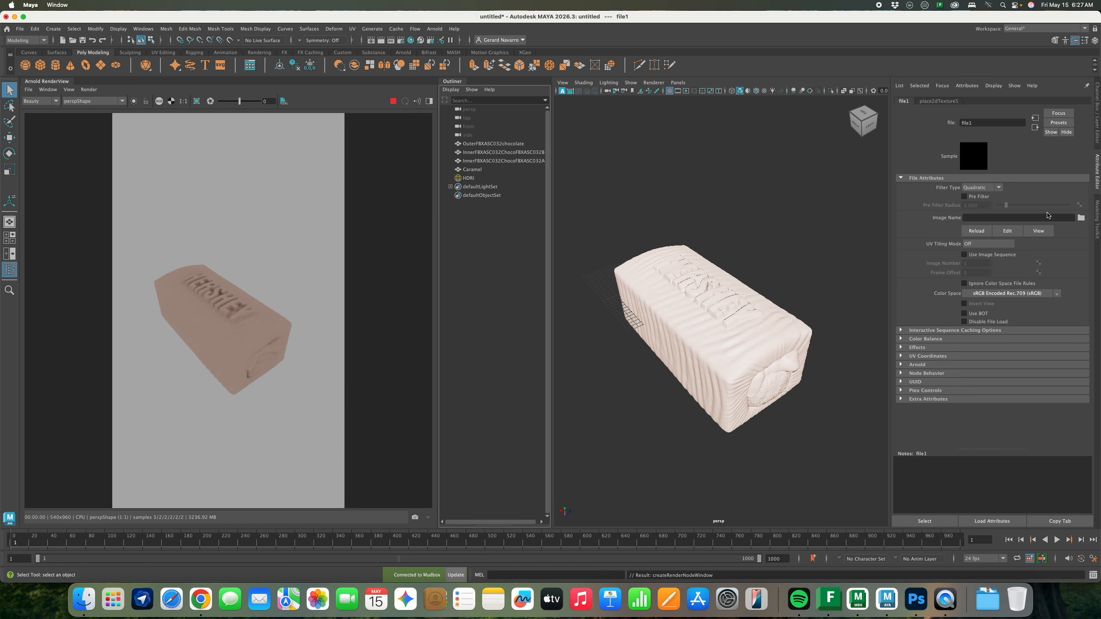
# Load IndoorEnvironmentHDRI013_1K_HDR.exr from Downloads into the file1 texture
pyautogui.click(1080, 218)
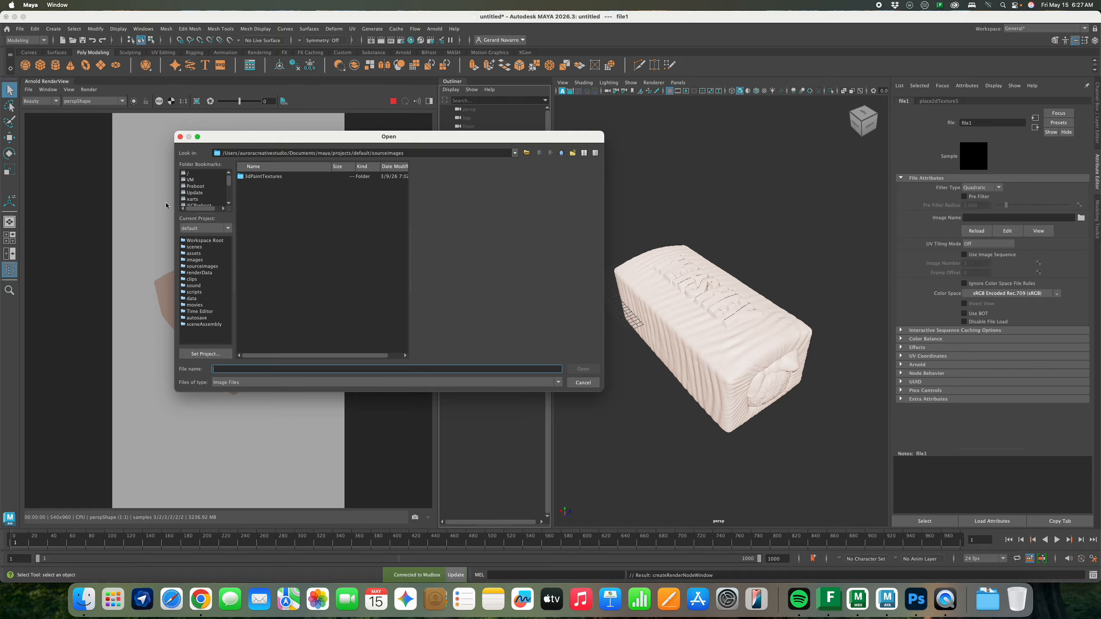
pyautogui.scroll(-5, 210, 191)
pyautogui.click(207, 199)
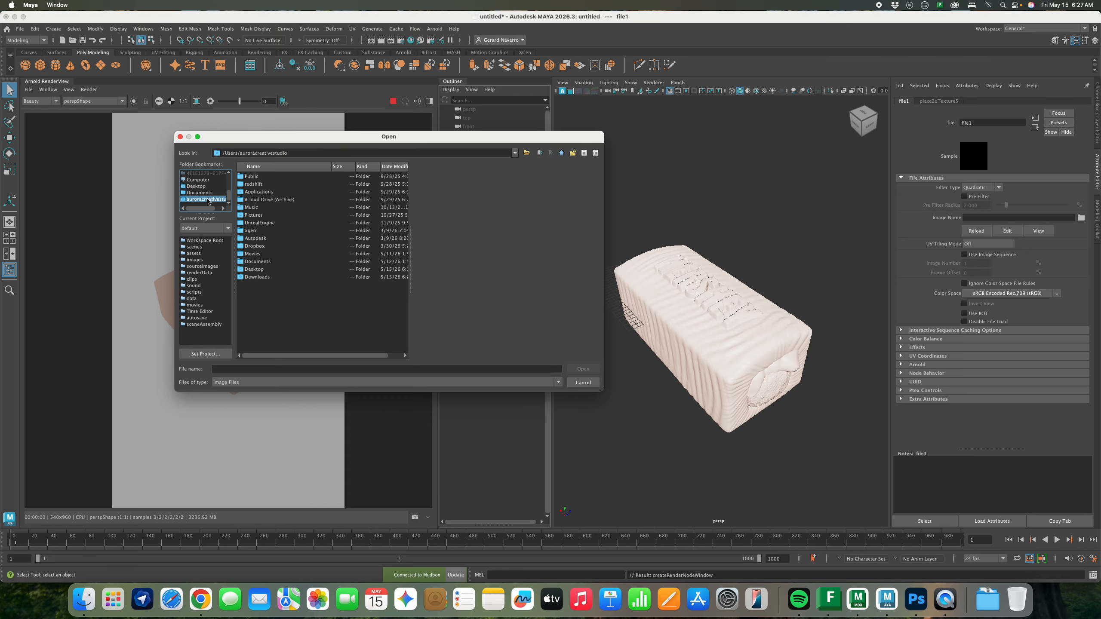
pyautogui.doubleClick(260, 277)
pyautogui.doubleClick(274, 177)
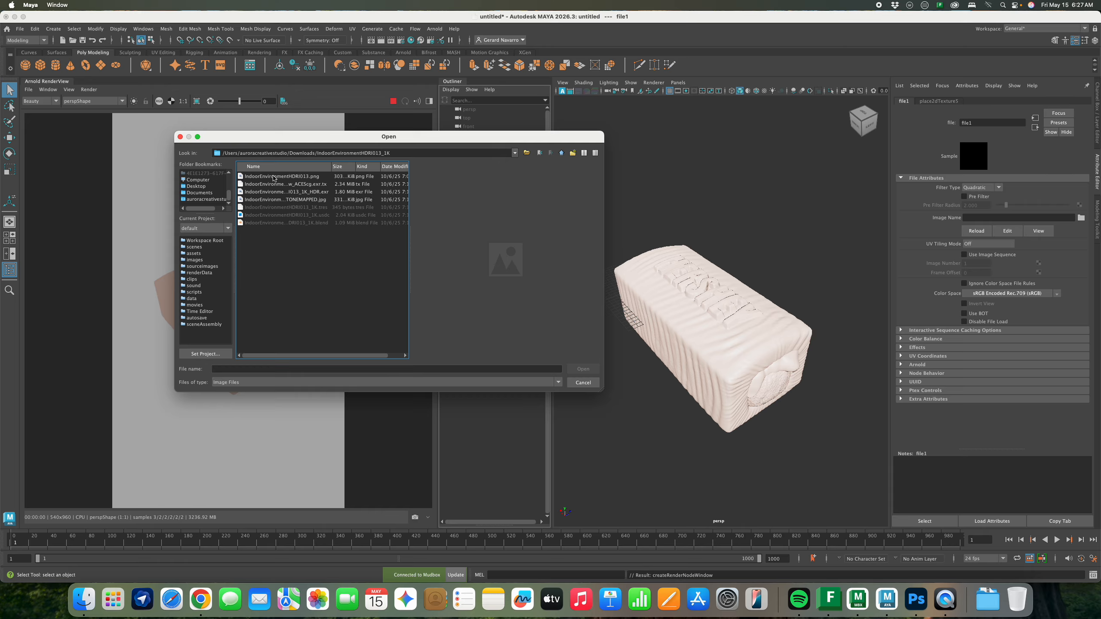
pyautogui.click(296, 192)
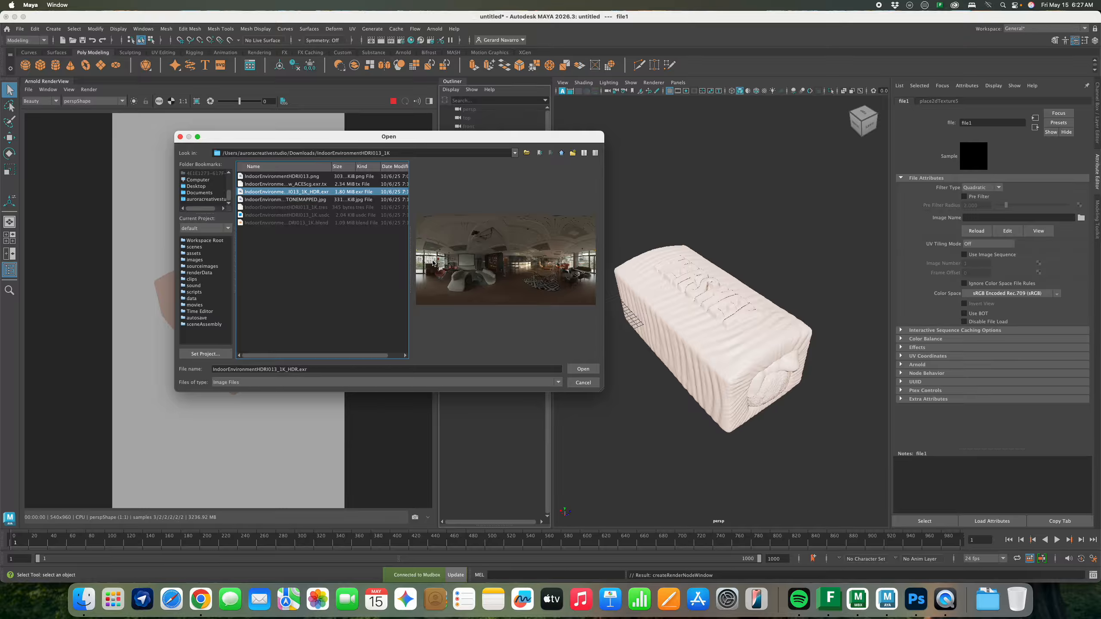
pyautogui.click(583, 369)
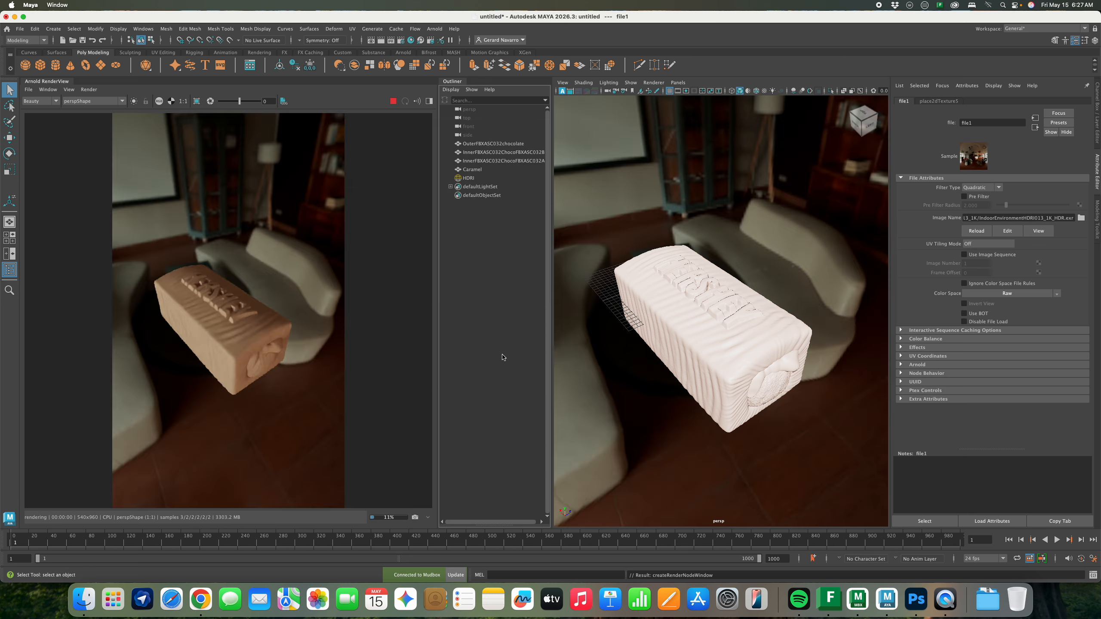
pyautogui.keyDown('alt'); pyautogui.moveTo(628, 285); pyautogui.dragTo(650, 271); pyautogui.keyUp('alt')
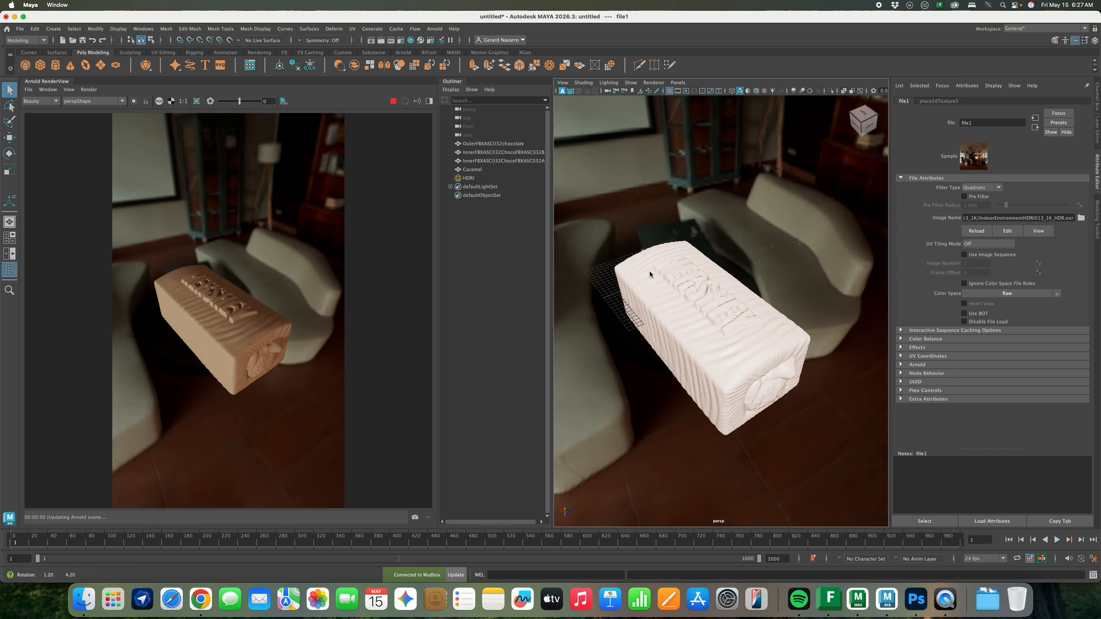
# Reload the HDR exr from the IndoorEnvironmentHDRI013_1K (1) folder instead
pyautogui.click(1081, 218)
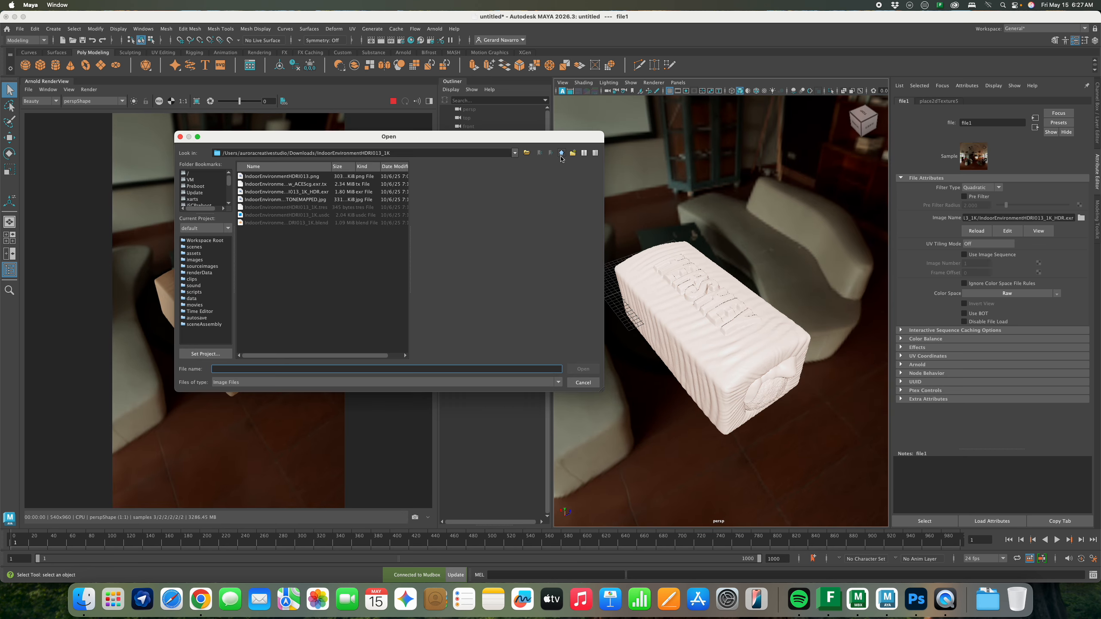
pyautogui.click(561, 154)
pyautogui.doubleClick(268, 207)
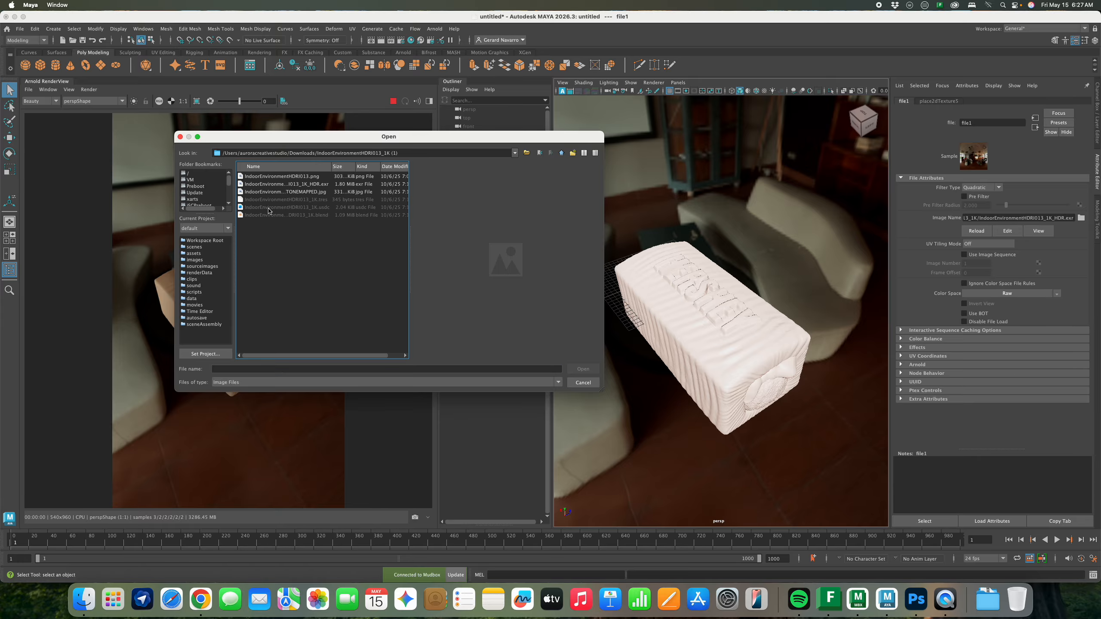
pyautogui.click(274, 192)
pyautogui.click(281, 185)
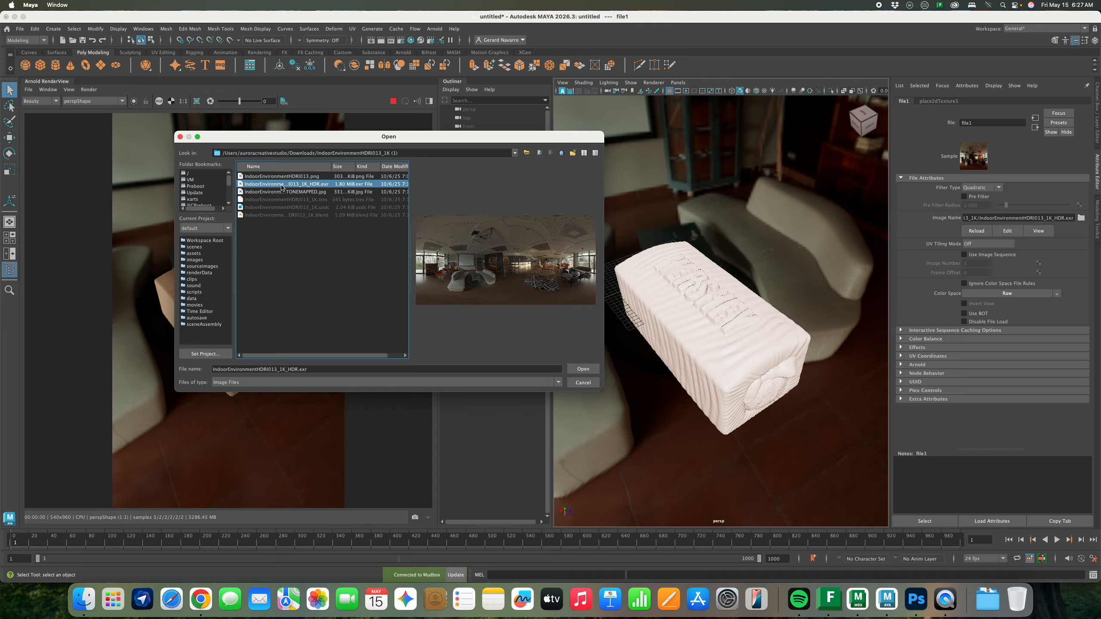
pyautogui.click(281, 190)
pyautogui.click(284, 186)
pyautogui.click(583, 369)
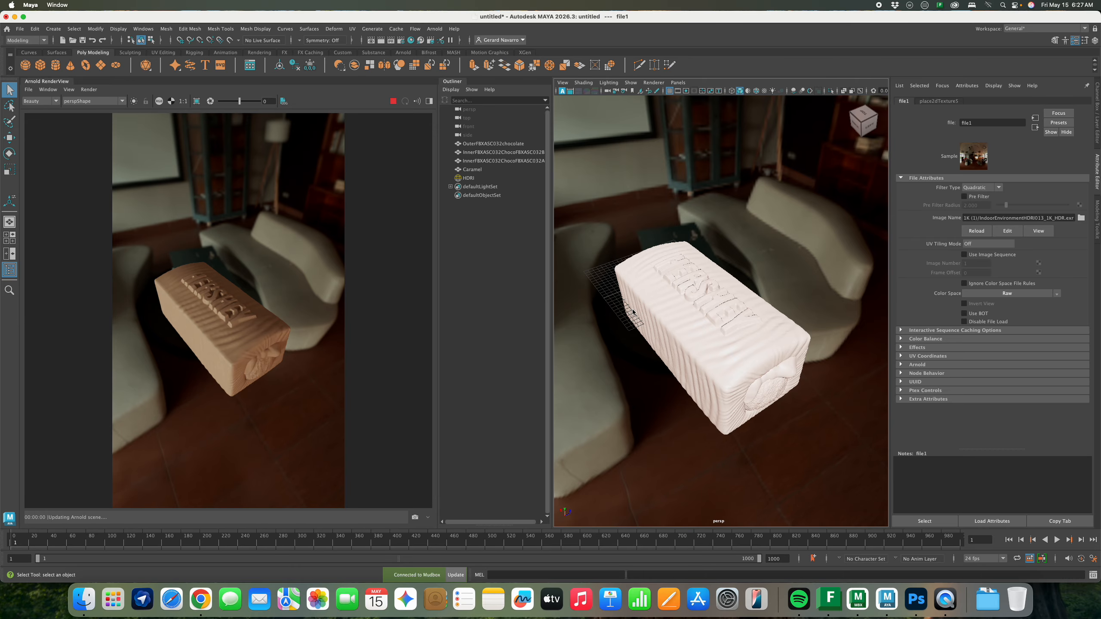
# Rotate the HDRI dome about 62° on Y so sunlit windows sit behind the bar
pyautogui.click(701, 206)
pyautogui.keyDown('alt'); pyautogui.moveTo(701, 206); pyautogui.dragTo(738, 253); pyautogui.keyUp('alt')
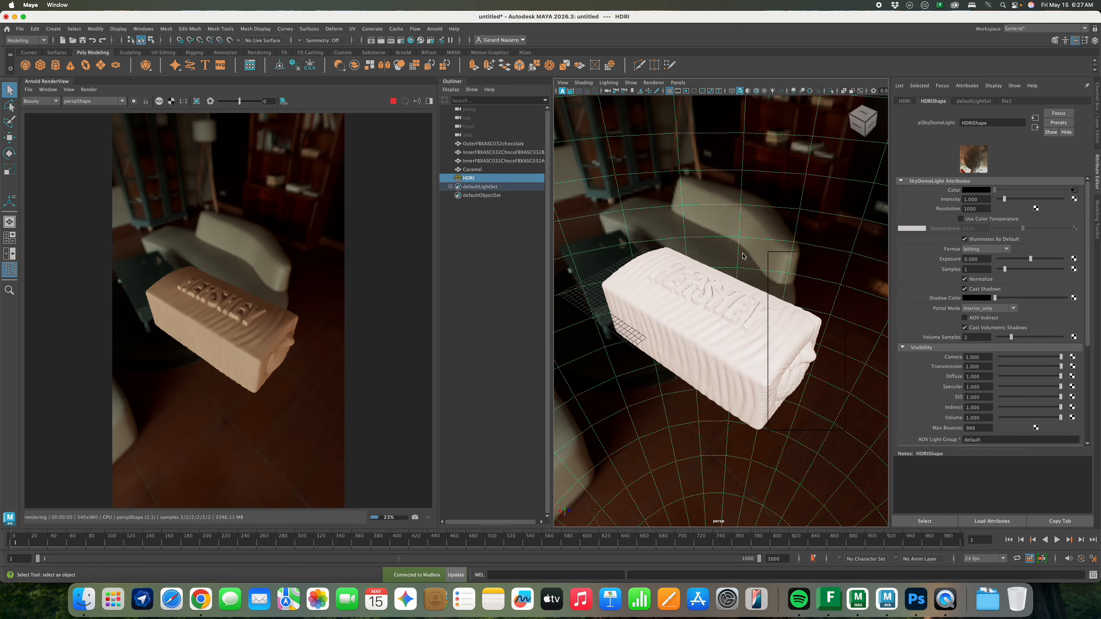
pyautogui.rightClick(742, 254)
pyautogui.moveTo(764, 256)
pyautogui.keyDown('alt'); pyautogui.mouseDown(button='right')
pyautogui.moveTo(661, 232)
pyautogui.moveTo(777, 251)
pyautogui.mouseUp(button='right'); pyautogui.keyUp('alt')
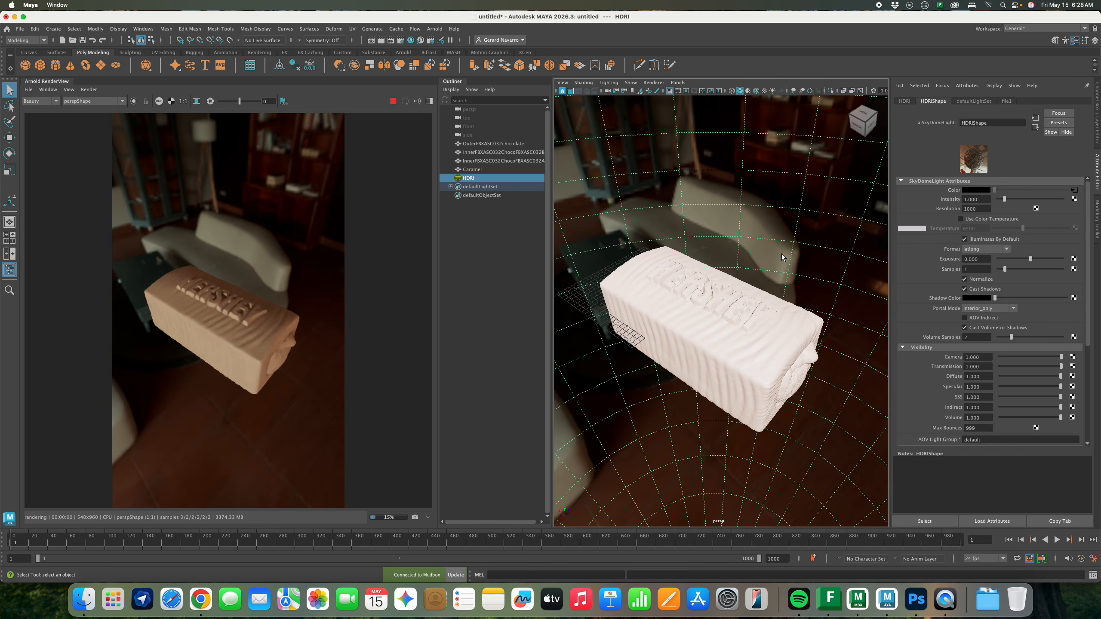
pyautogui.press('w')
pyautogui.press('e')
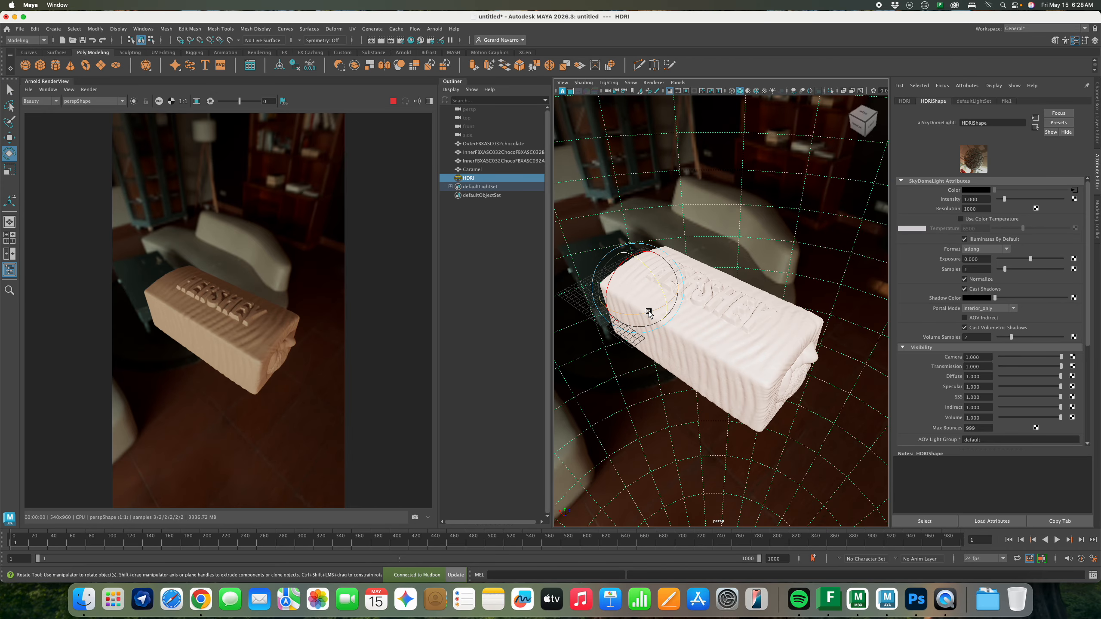
pyautogui.moveTo(648, 311); pyautogui.dragTo(712, 298)
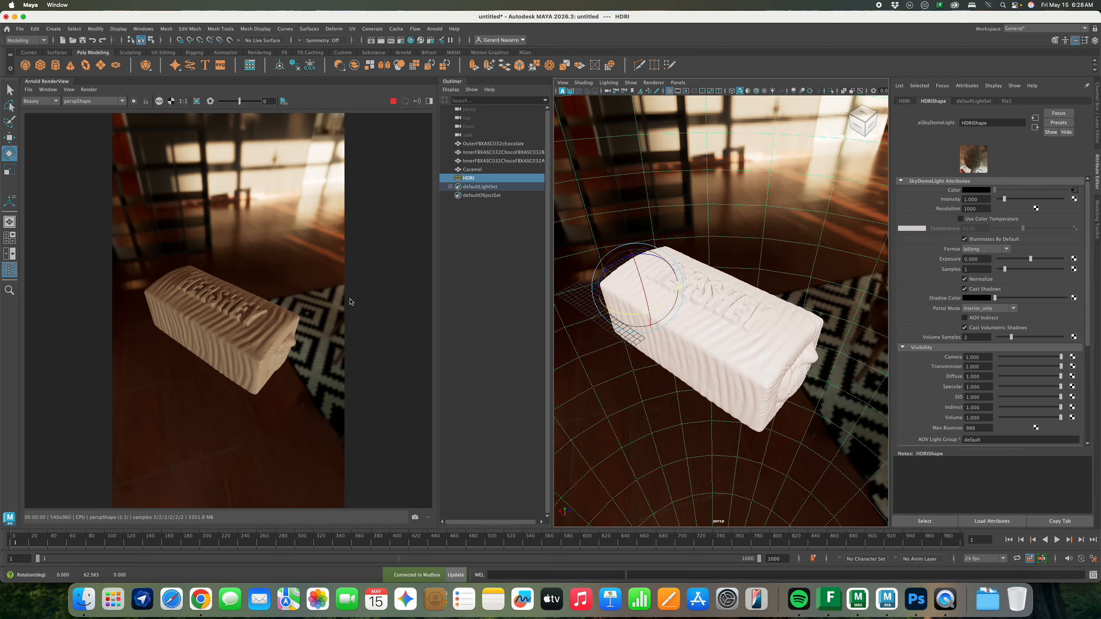
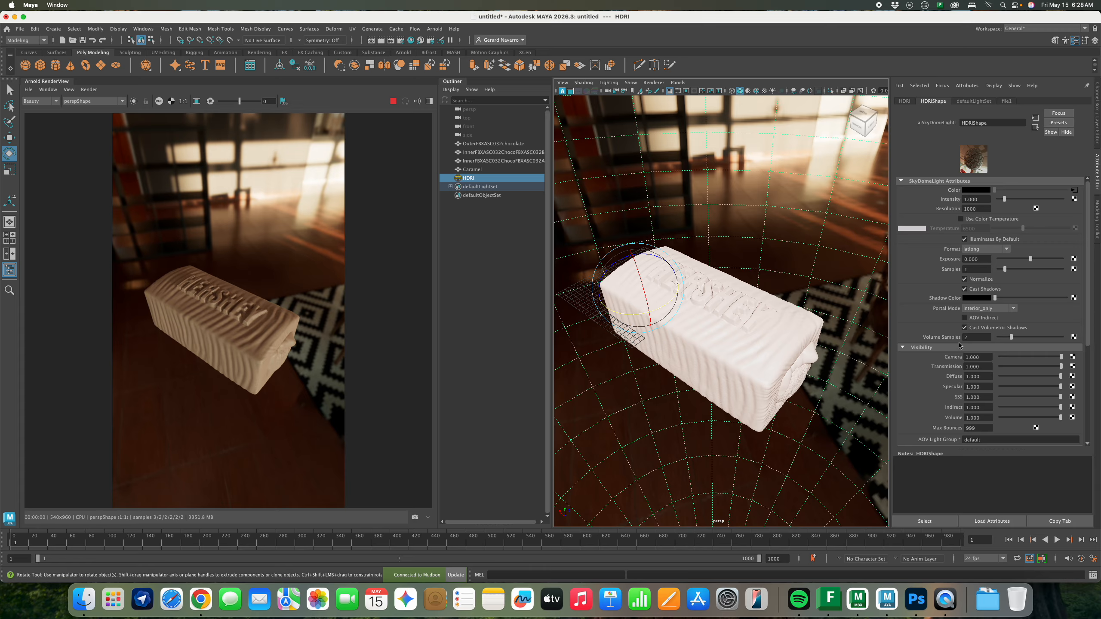
# Set the HDRI dome light's Camera visibility to 0 so the render background turns black
pyautogui.scroll(-3, 959, 344)
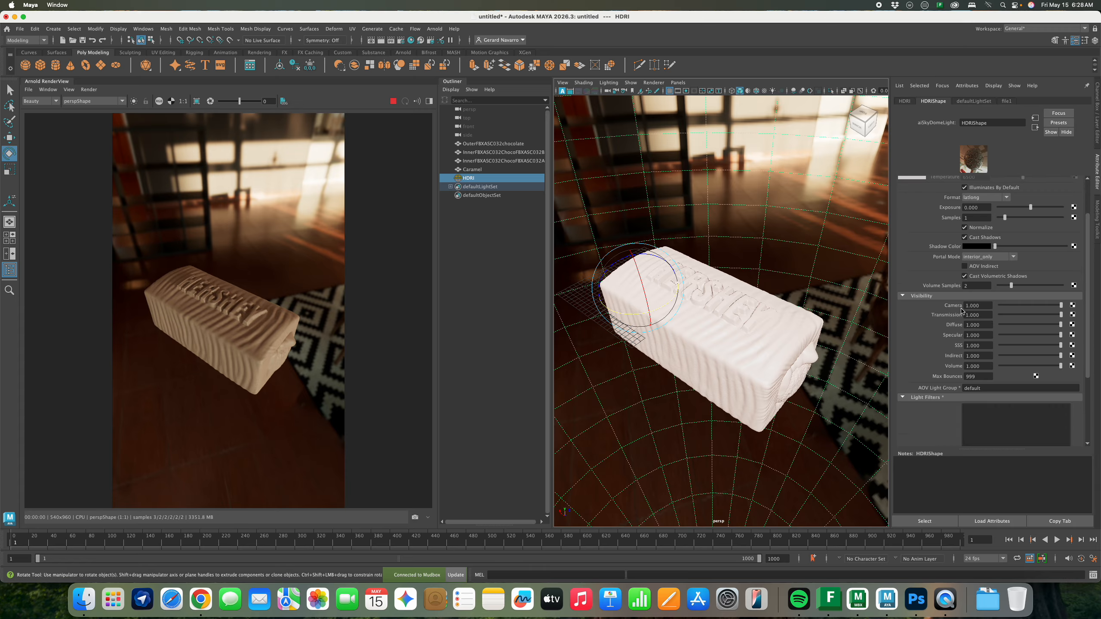
pyautogui.moveTo(1050, 309); pyautogui.dragTo(997, 306)
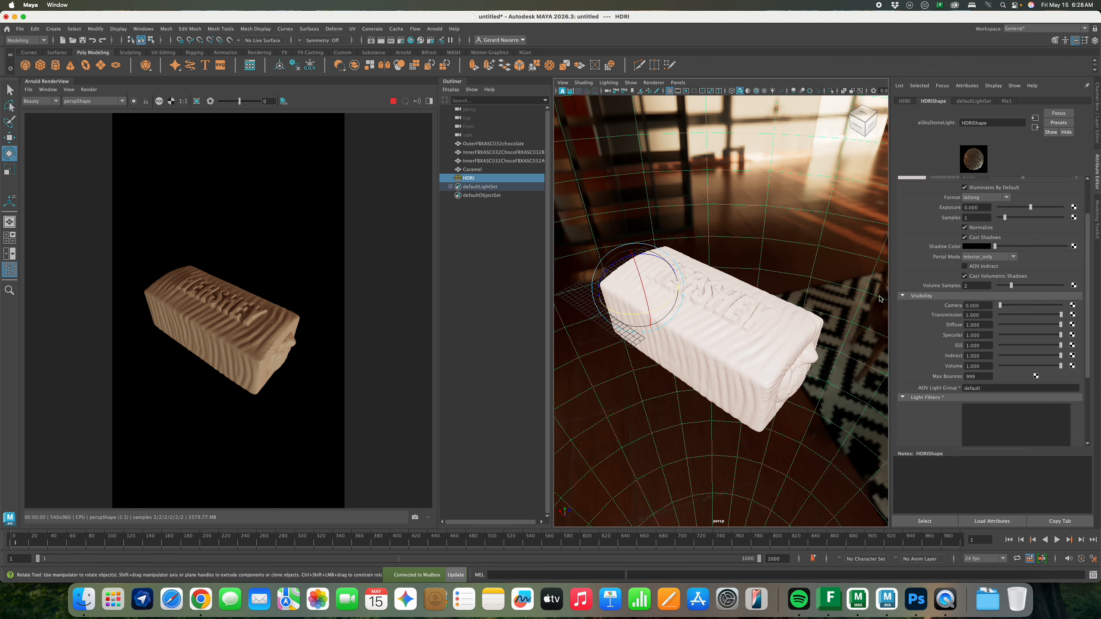
pyautogui.keyDown('alt'); pyautogui.moveTo(779, 267); pyautogui.dragTo(781, 268, button='middle'); pyautogui.keyUp('alt')
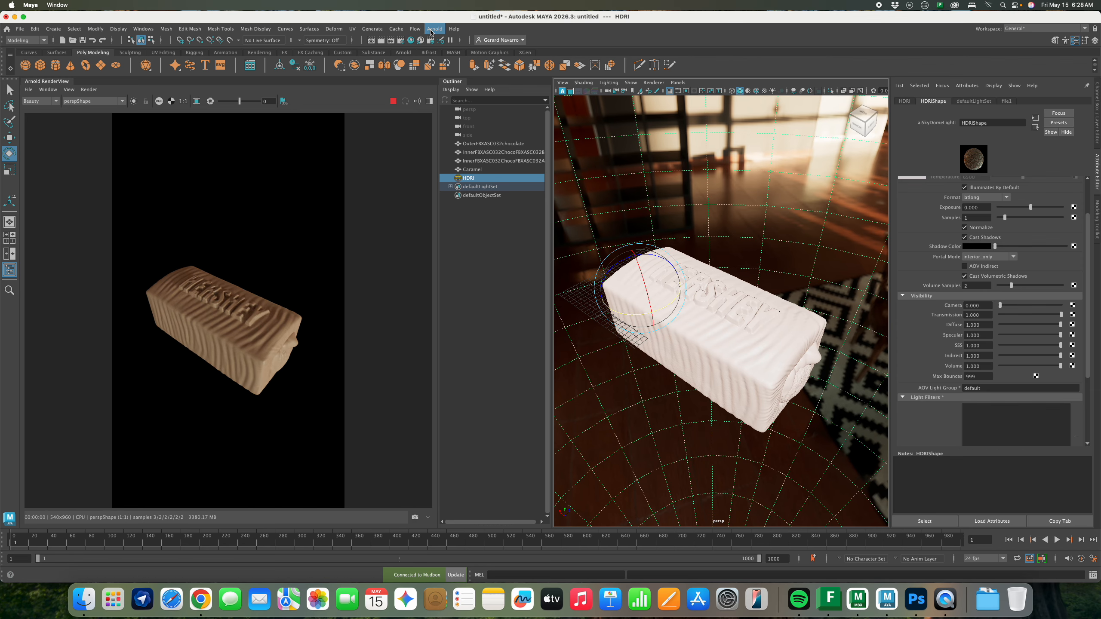
# Add an Arnold skydome light and name it BG
pyautogui.click(435, 29)
pyautogui.moveTo(450, 76)
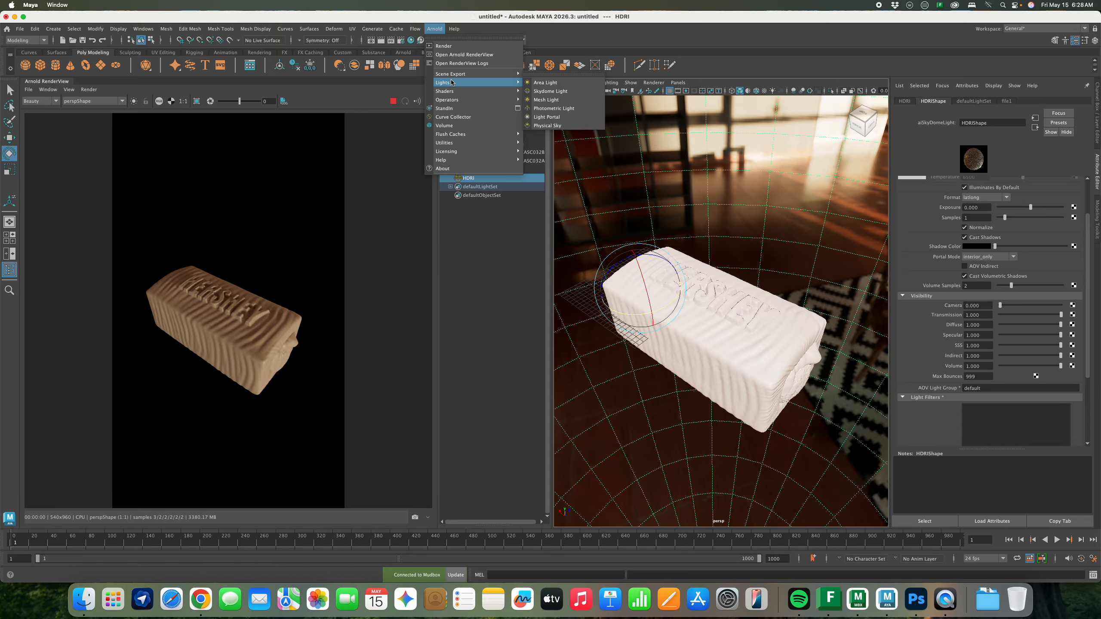
pyautogui.click(557, 92)
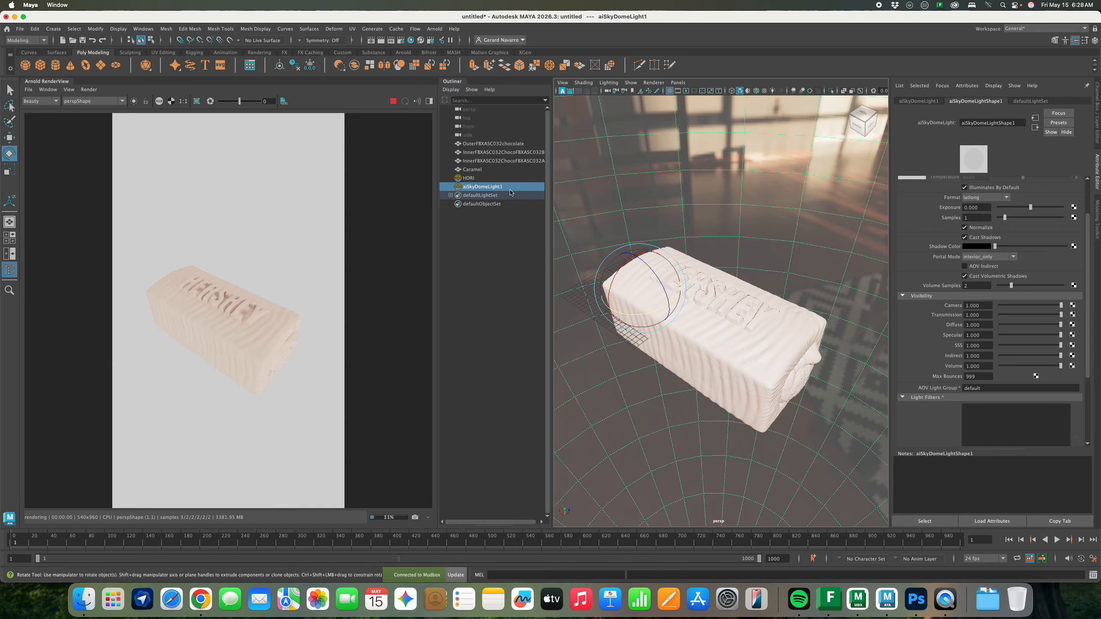
pyautogui.doubleClick(483, 188)
pyautogui.write('BC')
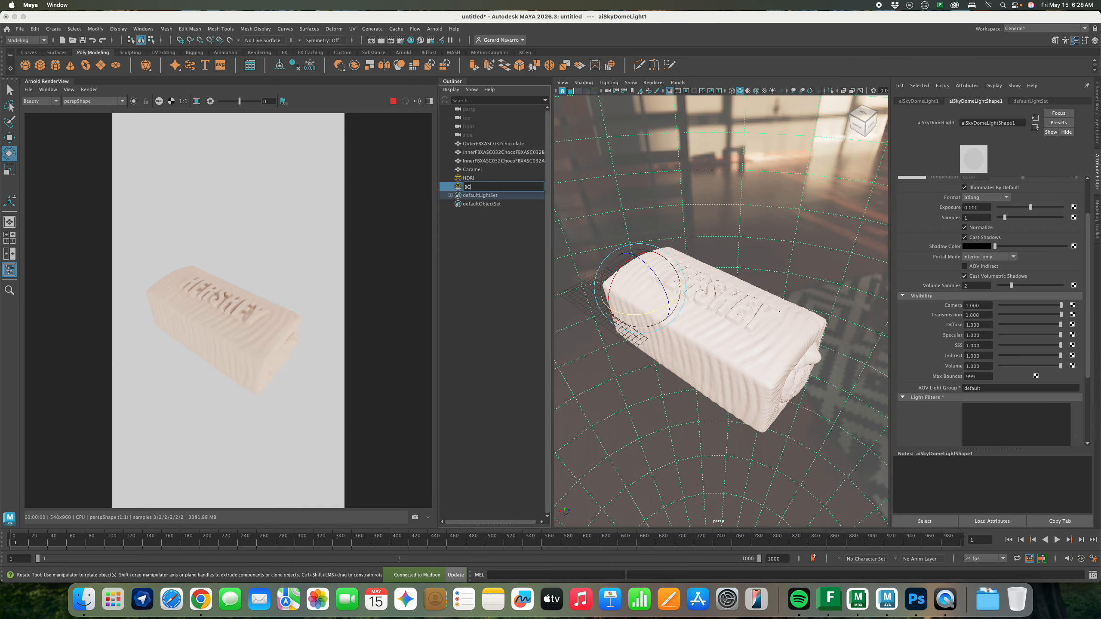
pyautogui.press('Return')
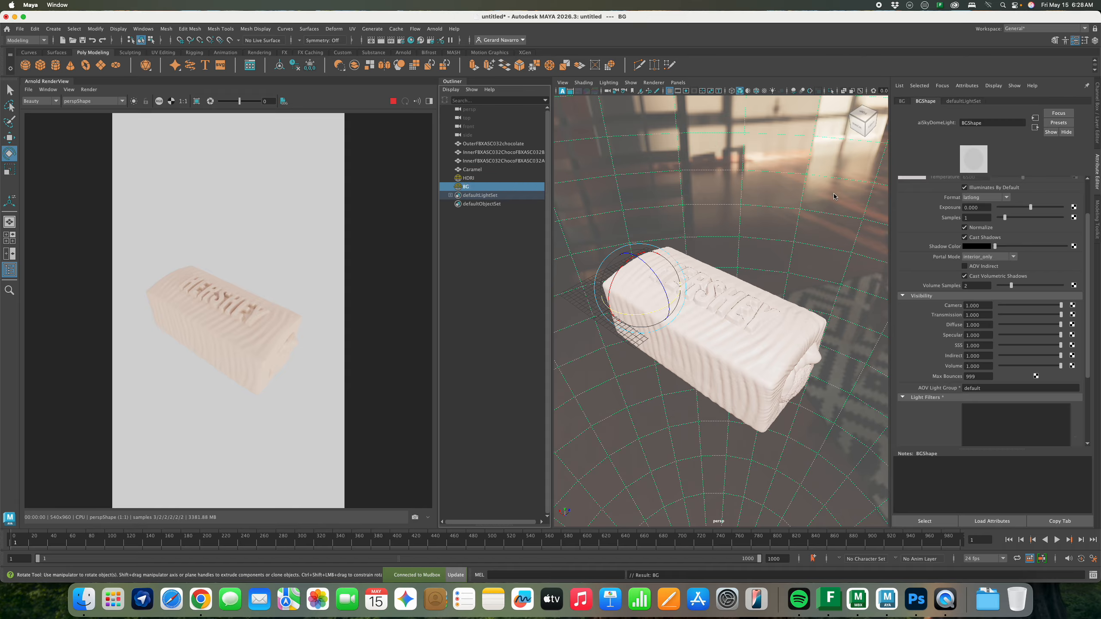
# Set the BG light's colour to a dark red
pyautogui.scroll(3, 996, 204)
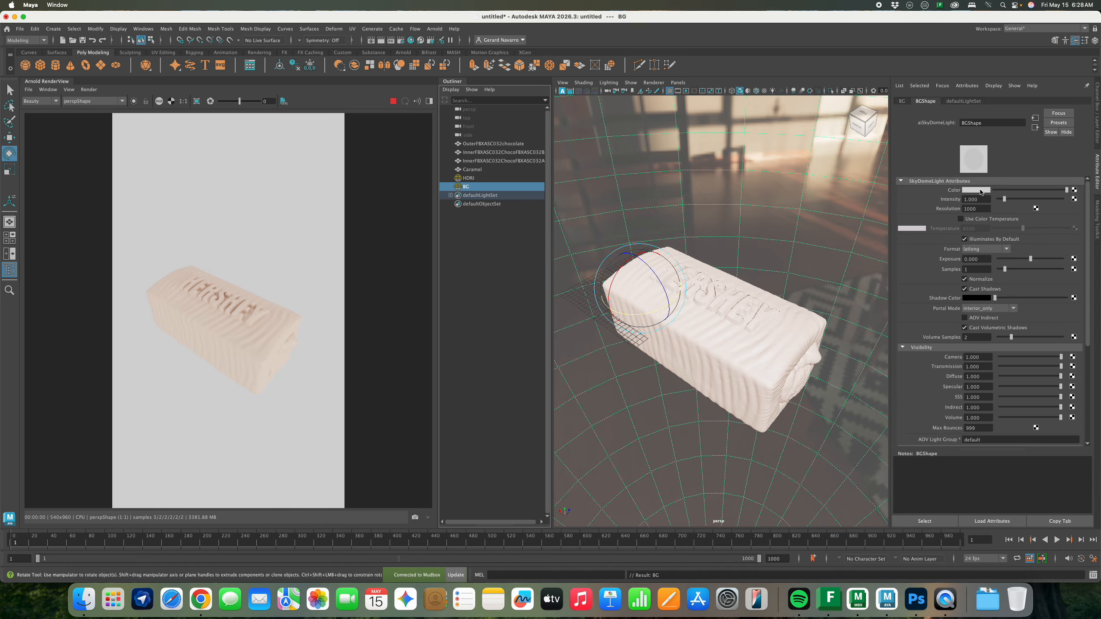
pyautogui.click(975, 190)
pyautogui.click(1048, 203)
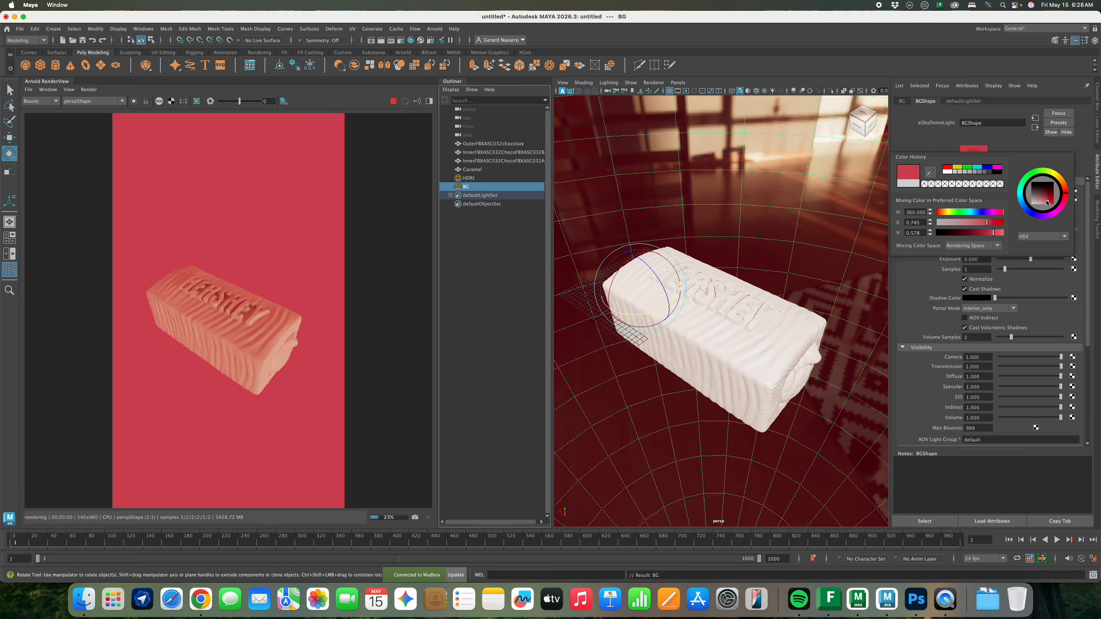
pyautogui.moveTo(1047, 201); pyautogui.dragTo(1045, 204)
pyautogui.click(969, 234)
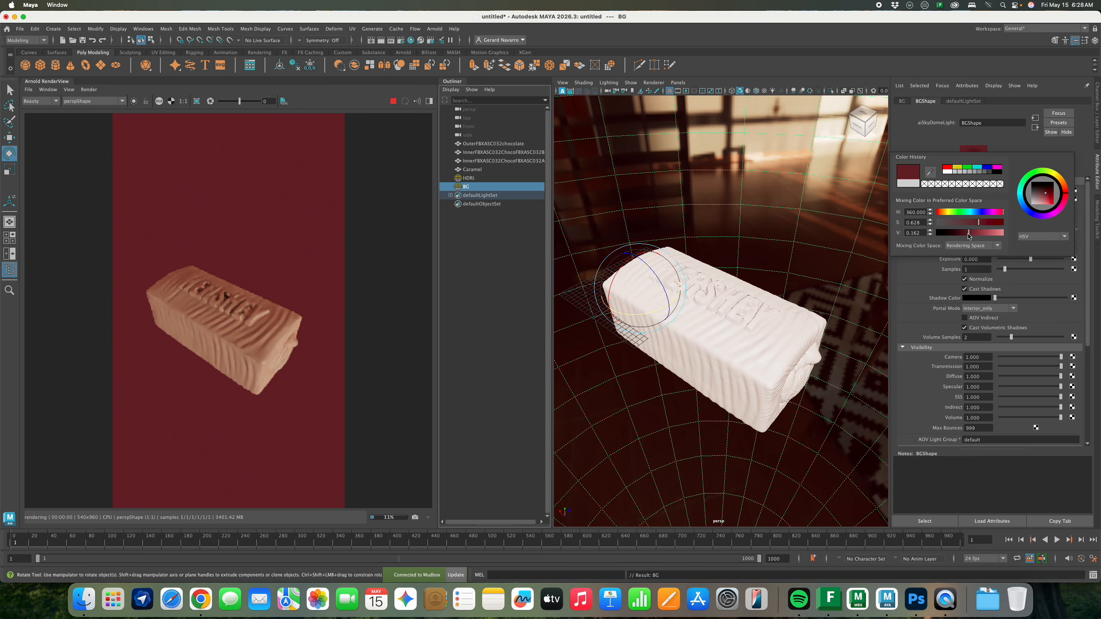
pyautogui.moveTo(969, 233); pyautogui.dragTo(963, 233)
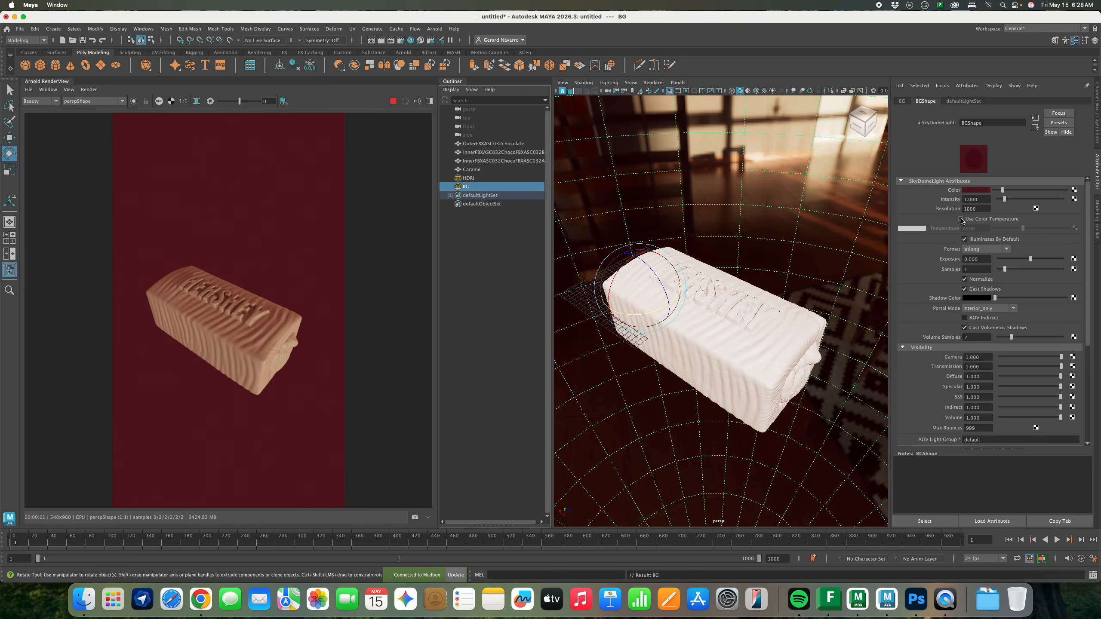
pyautogui.keyDown('alt'); pyautogui.moveTo(735, 254); pyautogui.dragTo(747, 251, button='middle'); pyautogui.keyUp('alt')
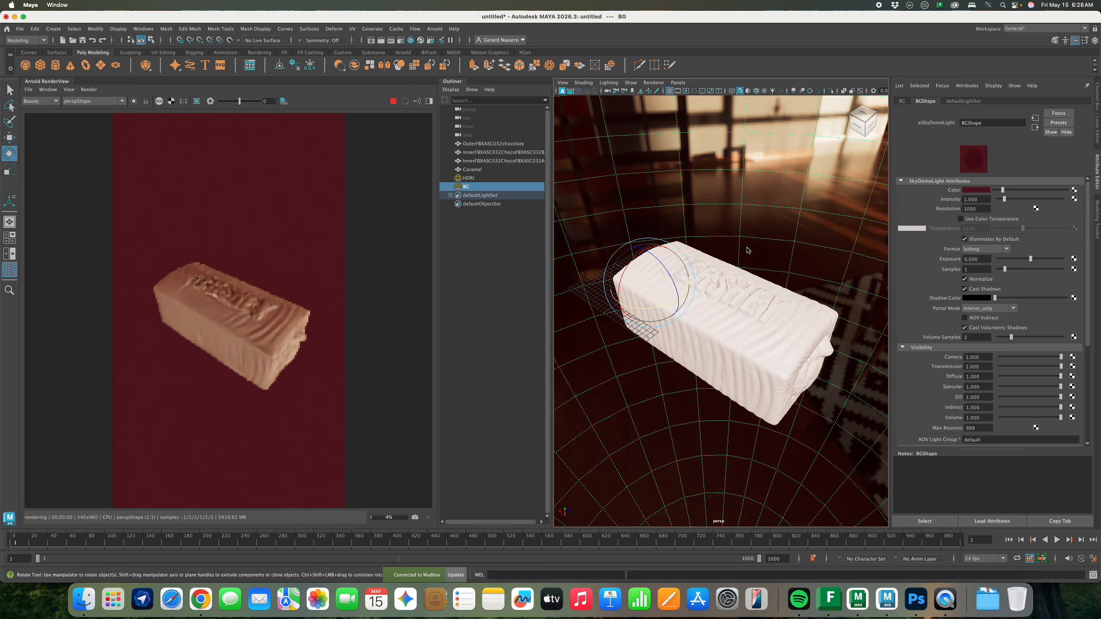
pyautogui.moveTo(747, 251)
pyautogui.keyDown('alt'); pyautogui.mouseDown()
pyautogui.moveTo(732, 262)
pyautogui.moveTo(756, 259)
pyautogui.moveTo(726, 261)
pyautogui.moveTo(738, 263)
pyautogui.mouseUp(); pyautogui.keyUp('alt')
# Lower the BG light's intensity to 0.5
pyautogui.moveTo(983, 200); pyautogui.dragTo(947, 200)
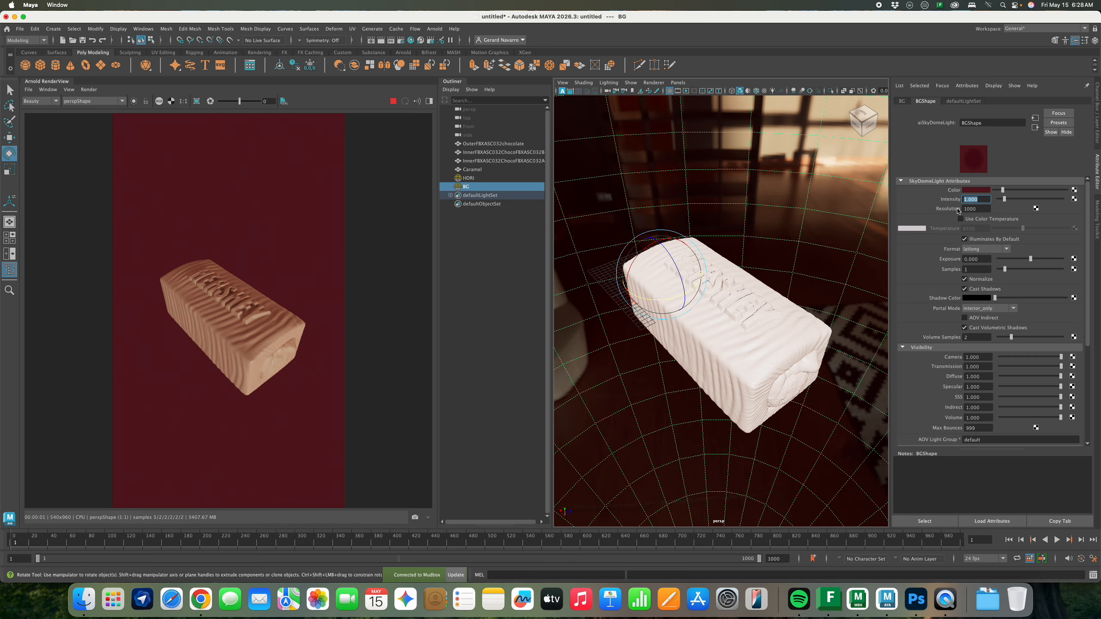
pyautogui.write('0.5')
pyautogui.press('Return')
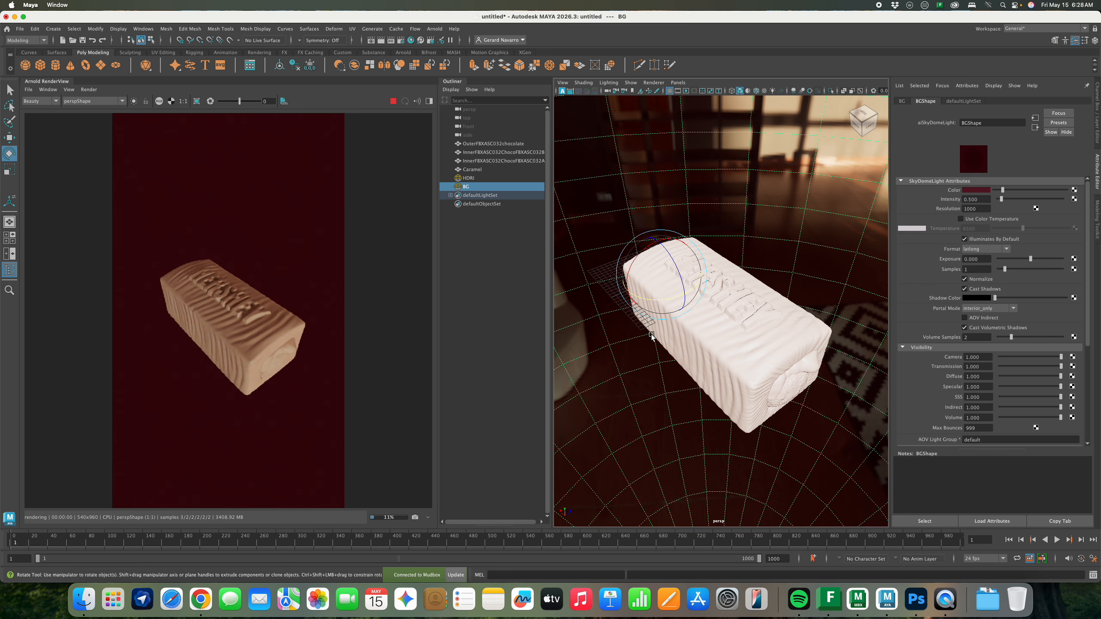
pyautogui.keyDown('alt'); pyautogui.moveTo(651, 335); pyautogui.dragTo(638, 333); pyautogui.keyUp('alt')
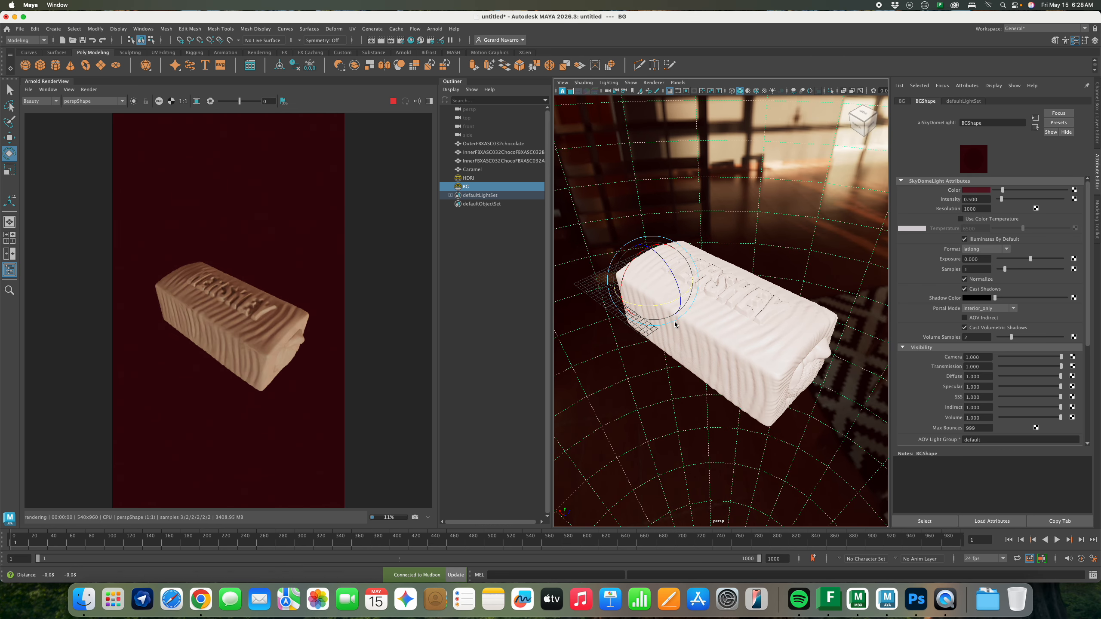
pyautogui.click(1096, 130)
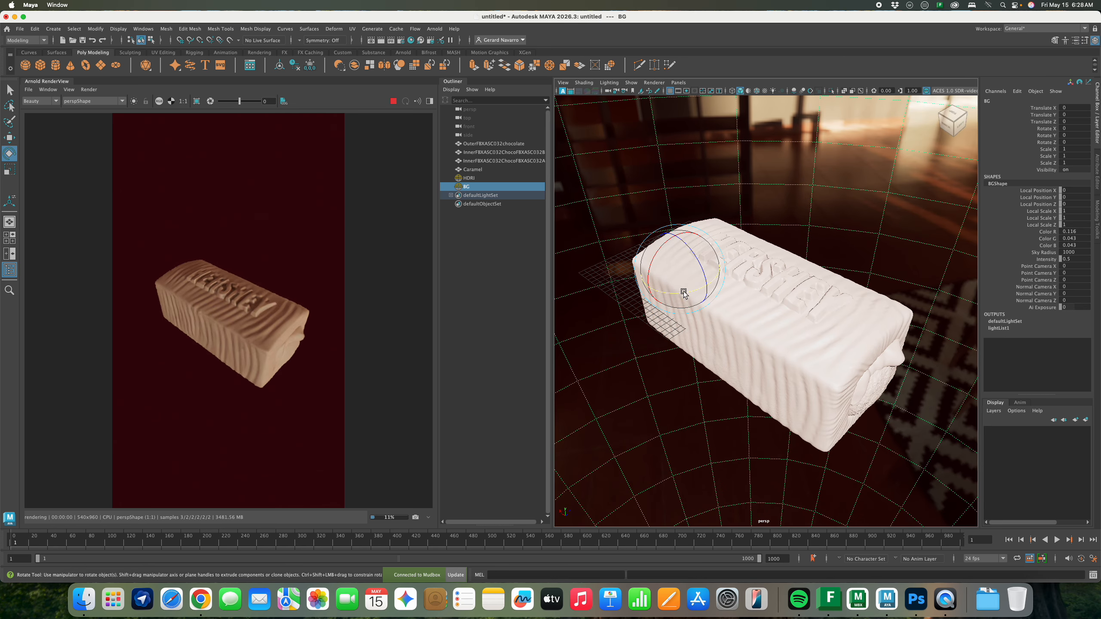
# Delete the four imported DefaultFBX materials in Hypershade
pyautogui.click(410, 40)
pyautogui.moveTo(518, 186); pyautogui.dragTo(559, 239)
pyautogui.moveTo(398, 337); pyautogui.dragTo(498, 316)
pyautogui.moveTo(521, 245); pyautogui.dragTo(523, 119)
pyautogui.press('Delete')
# Create an aiStandardSurface node in the Hypershade graph
pyautogui.click(393, 101)
pyautogui.click(393, 101)
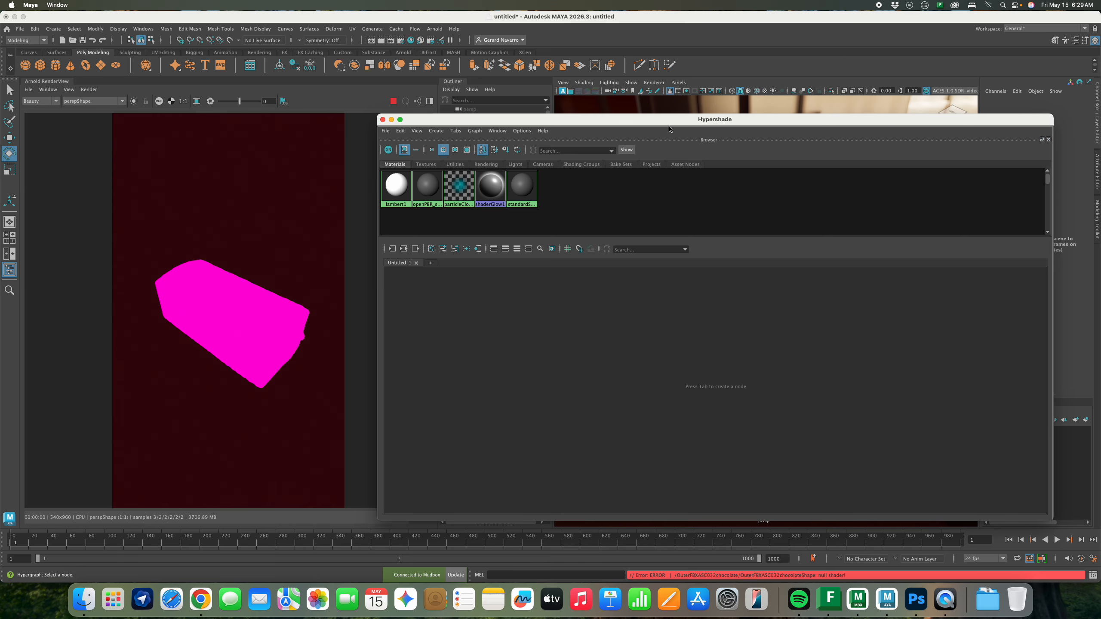
pyautogui.moveTo(670, 128); pyautogui.dragTo(625, 128)
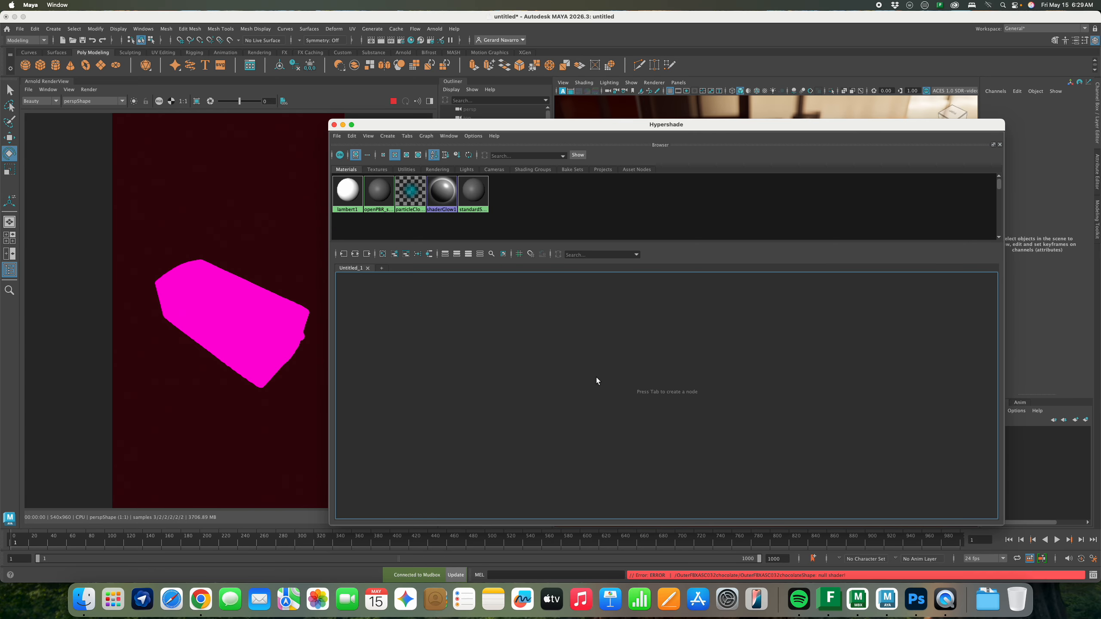
pyautogui.moveTo(702, 128); pyautogui.dragTo(691, 124)
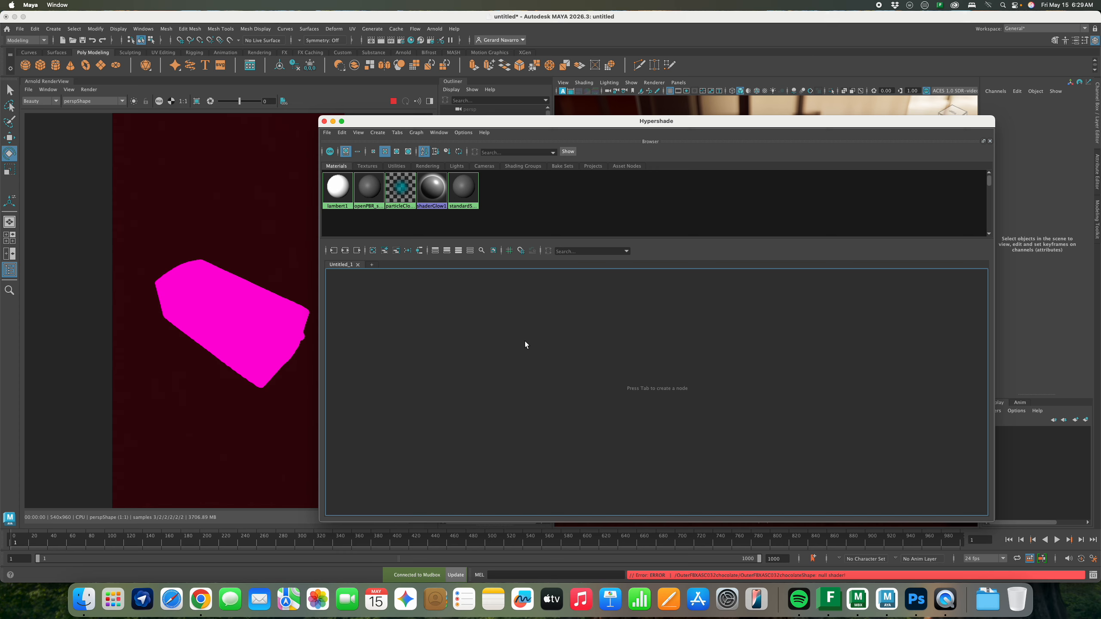
pyautogui.press('Tab')
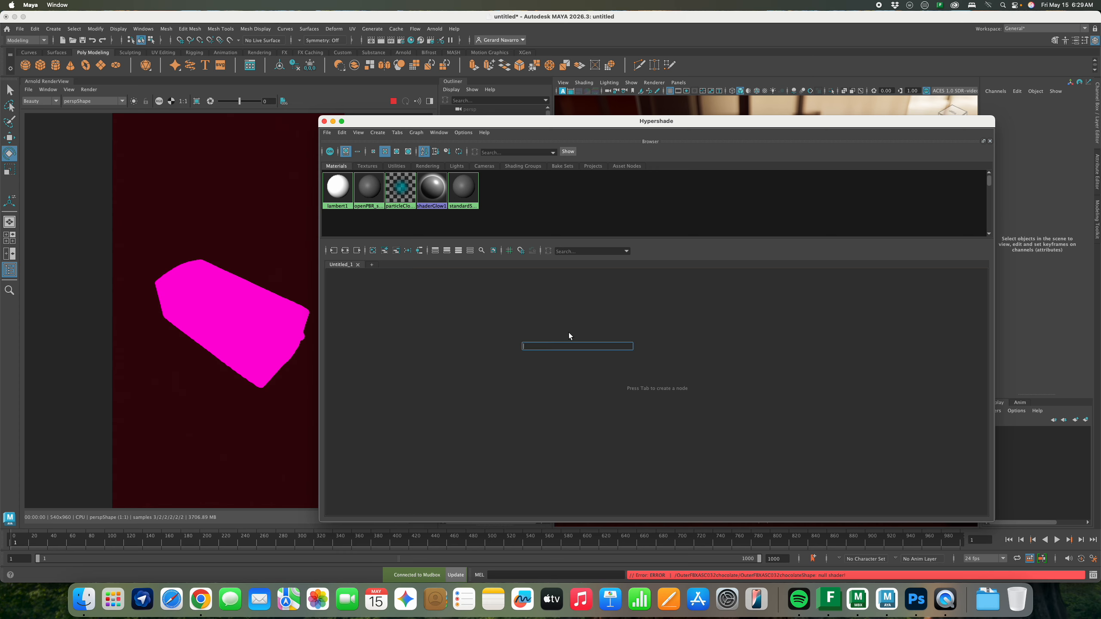
pyautogui.write('aist')
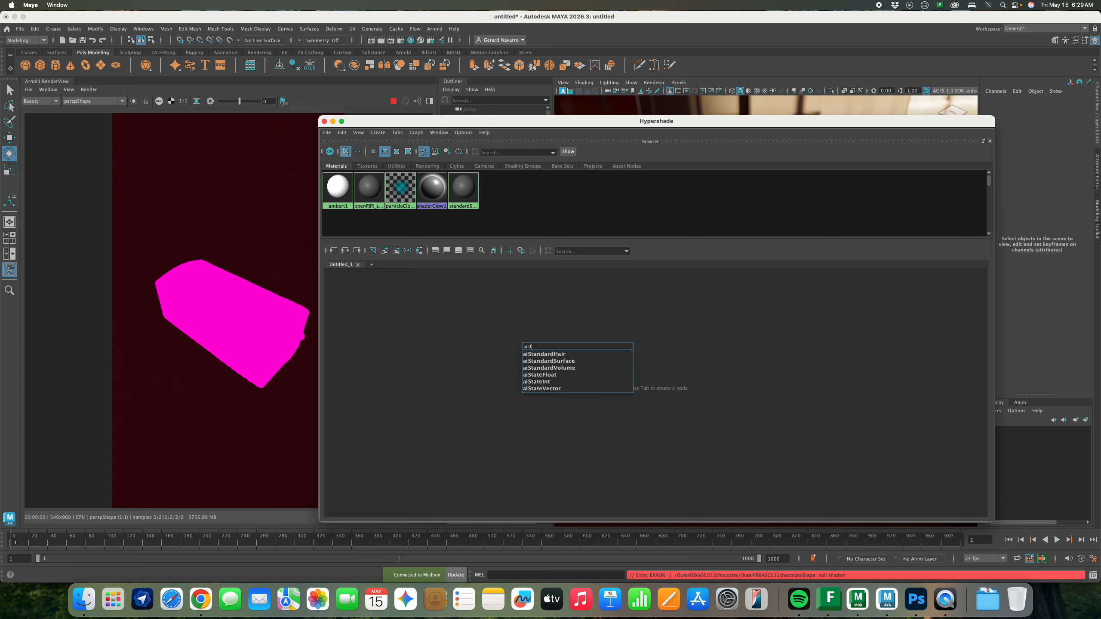
pyautogui.write('and')
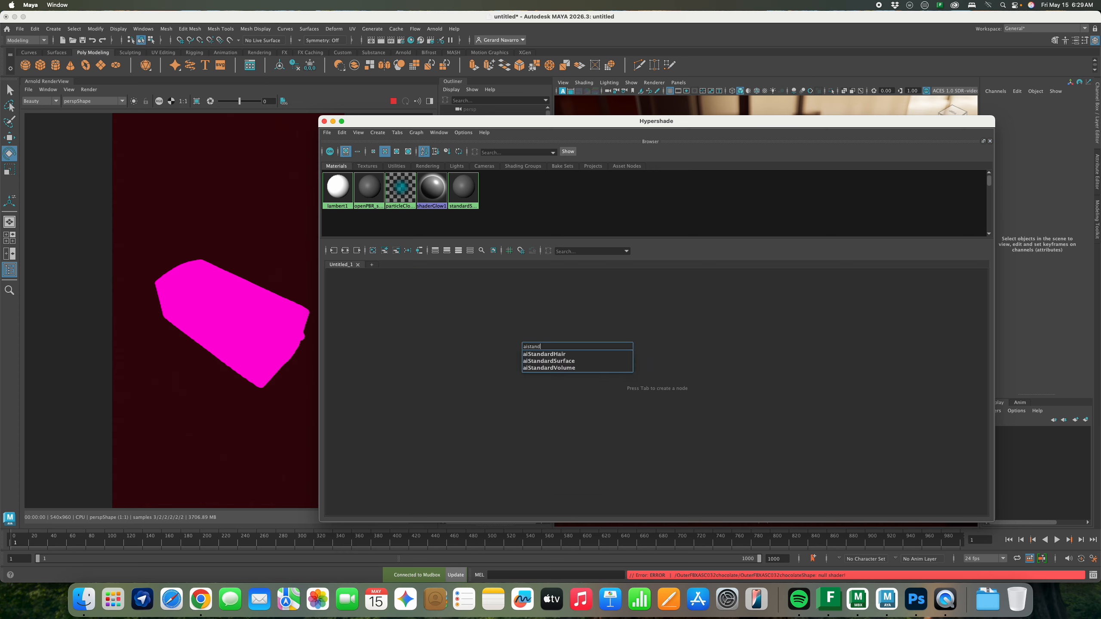
pyautogui.click(547, 361)
# Rename the aiStandardSurface1 material to Chocolate
pyautogui.moveTo(525, 315); pyautogui.dragTo(715, 387)
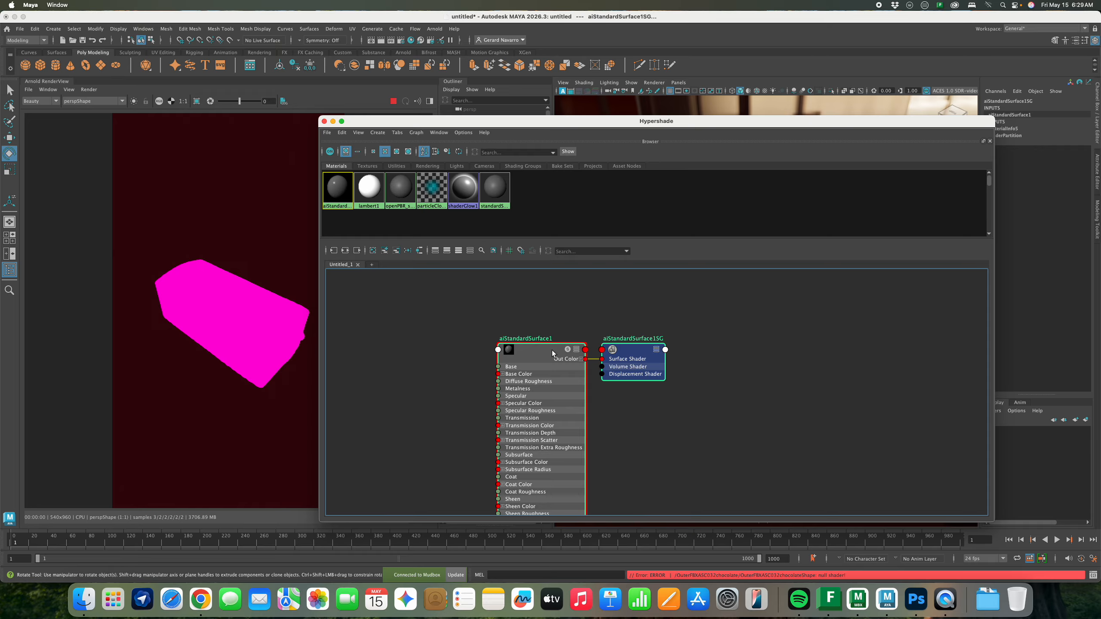
pyautogui.click(545, 339)
pyautogui.click(540, 342)
pyautogui.doubleClick(540, 339)
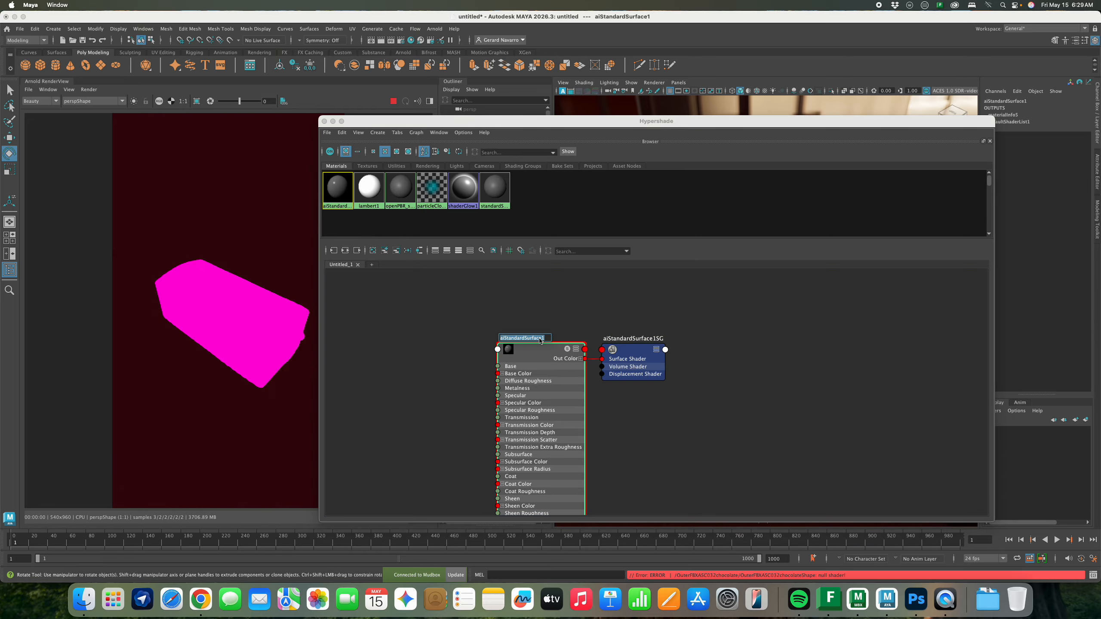
pyautogui.write('colate')
pyautogui.press('Return')
pyautogui.moveTo(540, 128); pyautogui.dragTo(666, 391)
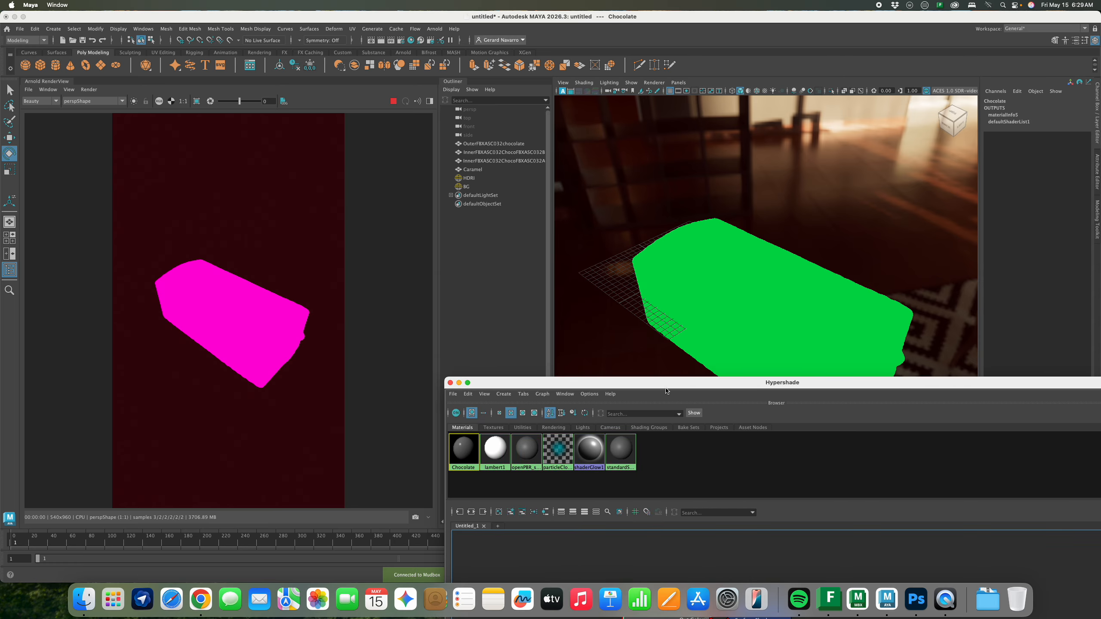
# Assign the Chocolate material to the outer chocolate bar mesh
pyautogui.click(675, 293)
pyautogui.rightClick(471, 450)
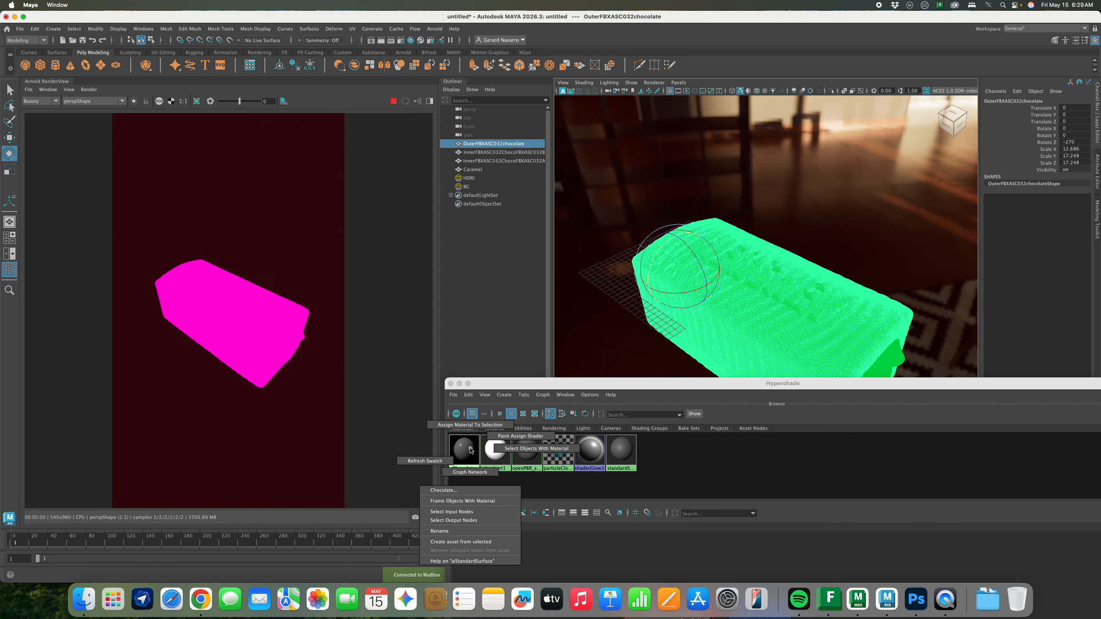
pyautogui.click(470, 424)
pyautogui.moveTo(557, 388); pyautogui.dragTo(279, 102)
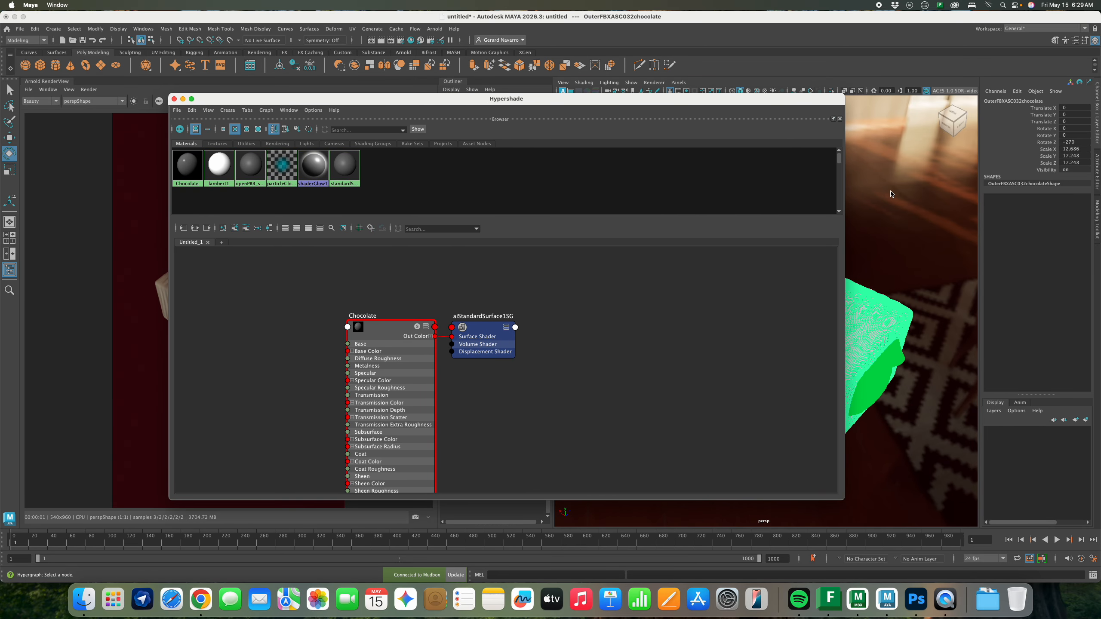
# Replace the Chocolate material's settings with the Clay preset
pyautogui.click(1097, 169)
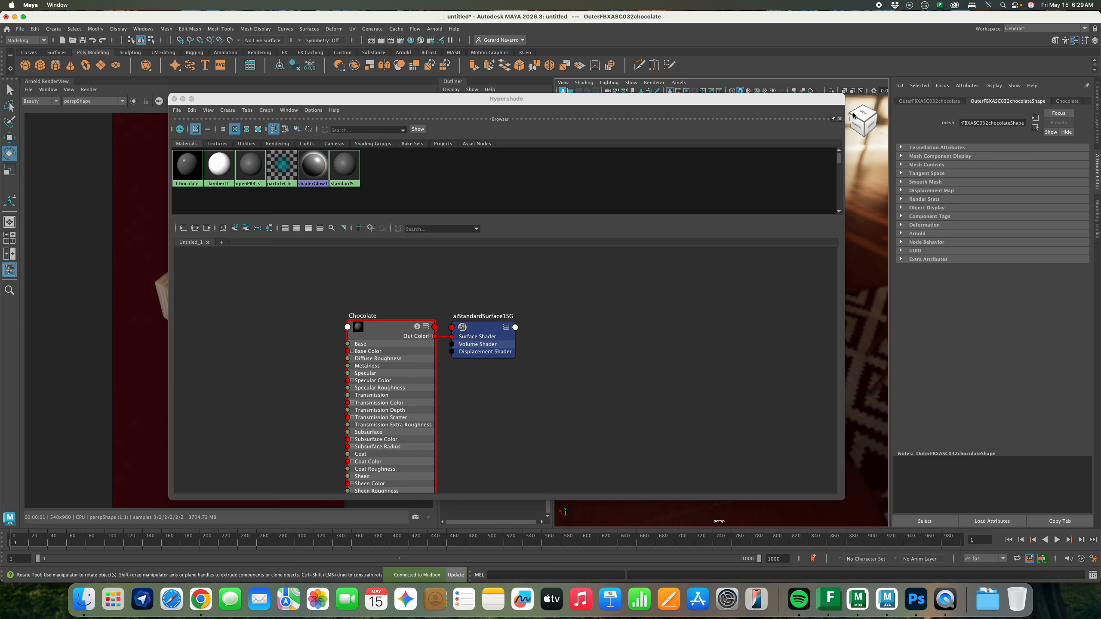
pyautogui.click(387, 328)
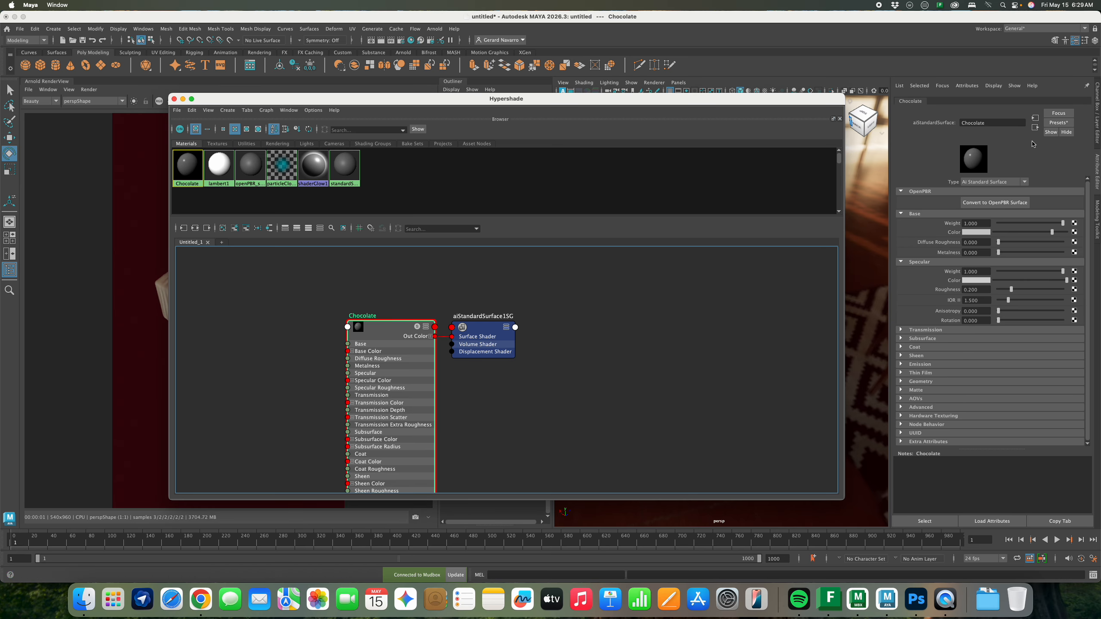
pyautogui.click(1057, 122)
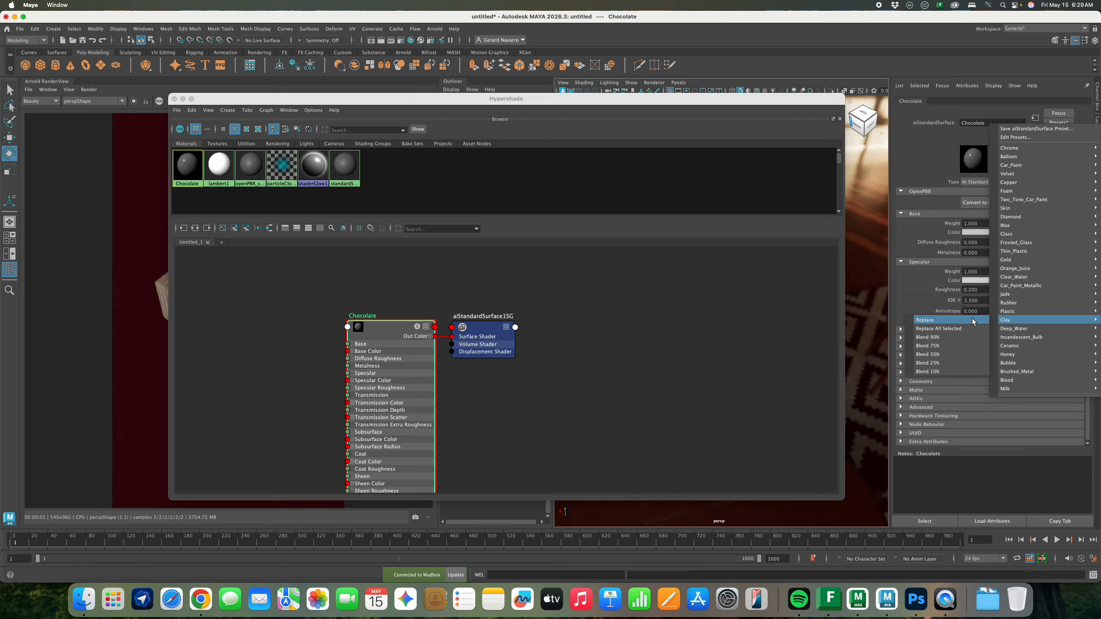
pyautogui.click(973, 321)
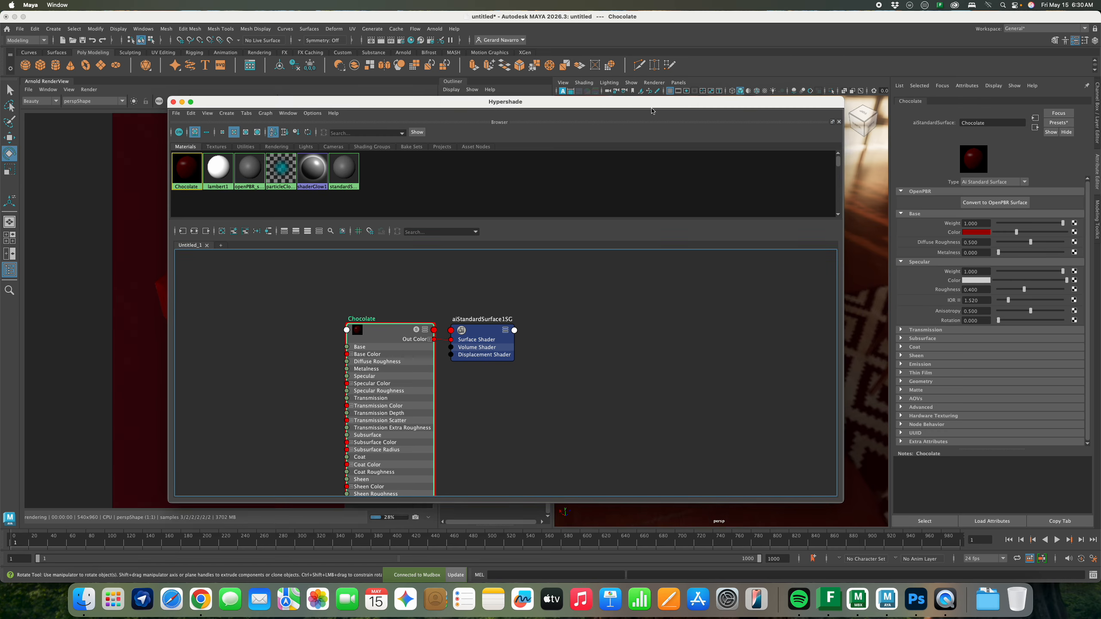
pyautogui.moveTo(653, 104); pyautogui.dragTo(688, 410)
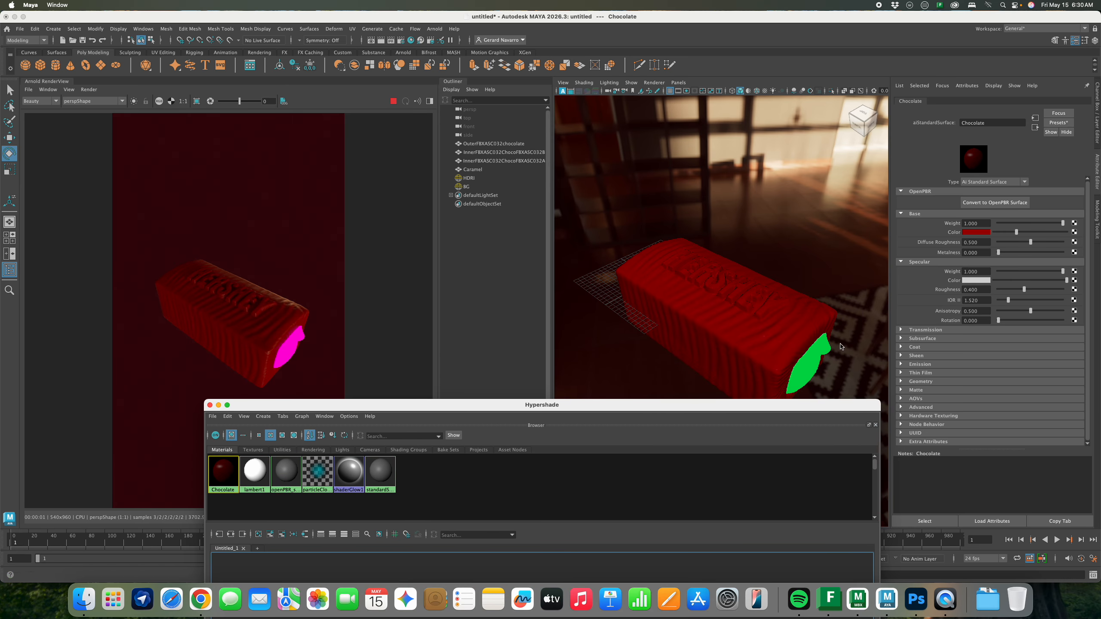
# Set the Chocolate base colour to a light warm tan-brown
pyautogui.click(975, 233)
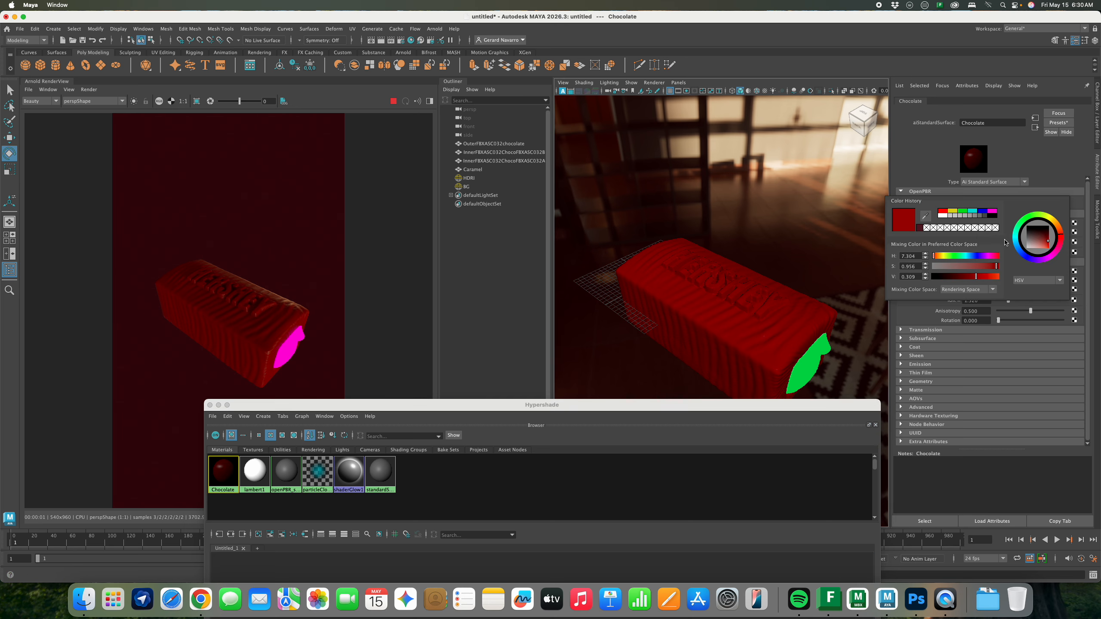
pyautogui.moveTo(1062, 234); pyautogui.dragTo(1055, 225)
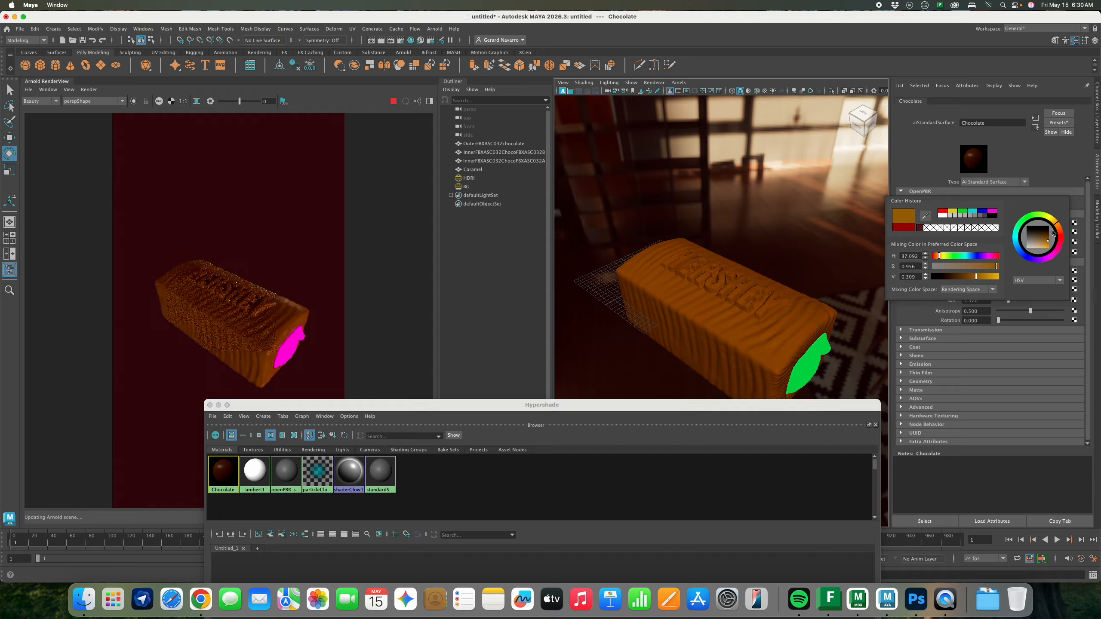
pyautogui.click(1042, 244)
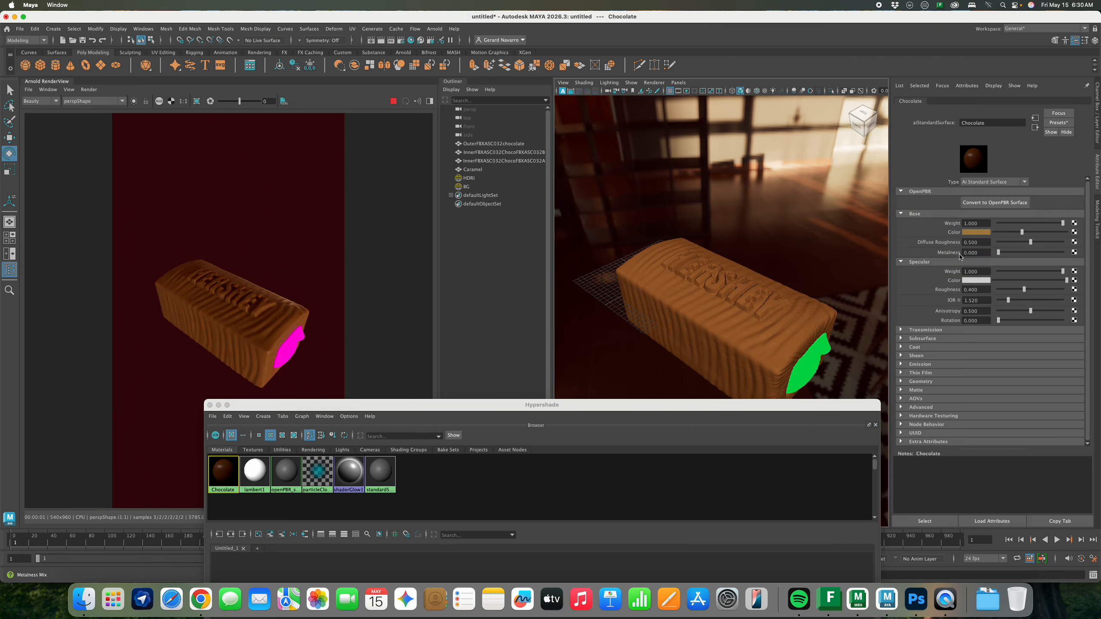
pyautogui.click(982, 234)
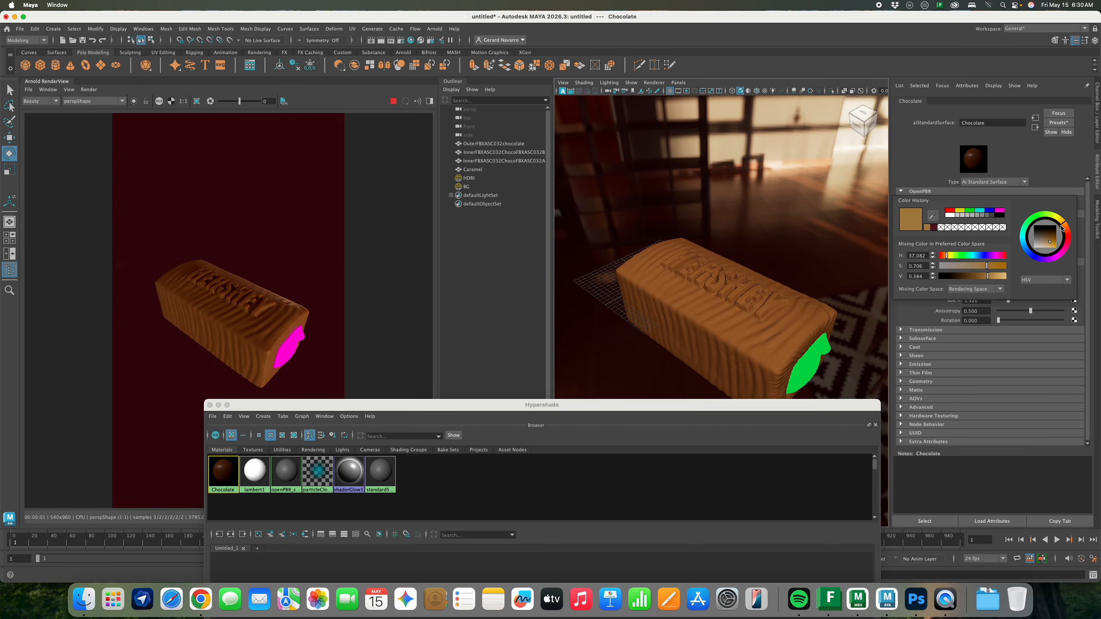
pyautogui.moveTo(1066, 226); pyautogui.dragTo(1064, 226)
pyautogui.click(998, 277)
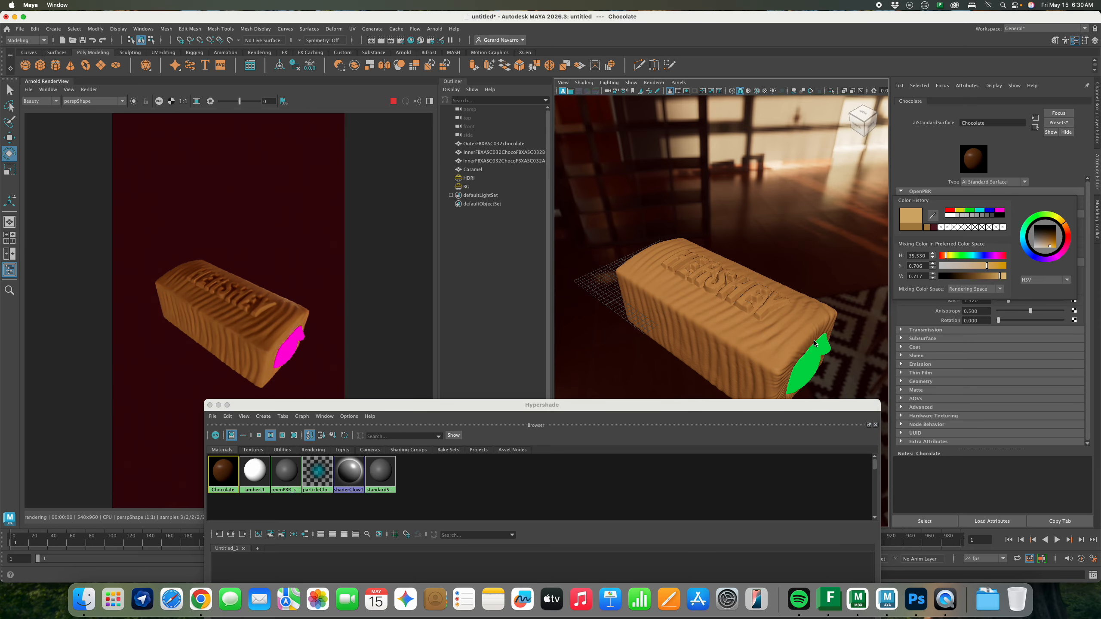
pyautogui.moveTo(687, 407); pyautogui.dragTo(694, 235)
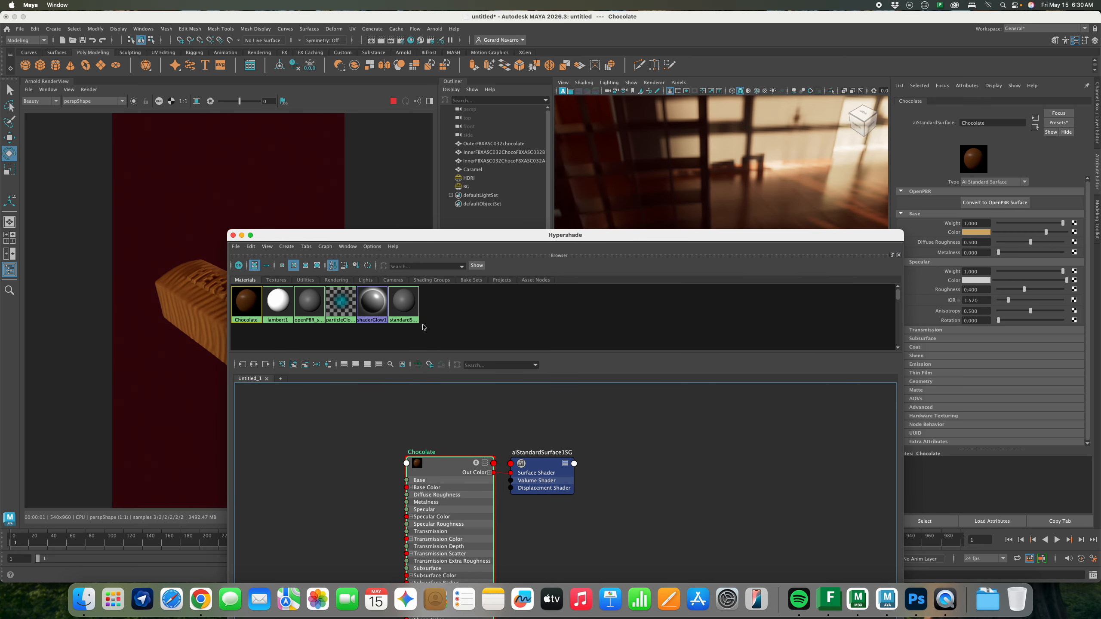
# Create a new aiStandardSurface material named Inner_Chocolate
pyautogui.click(281, 364)
pyautogui.moveTo(570, 236); pyautogui.dragTo(563, 147)
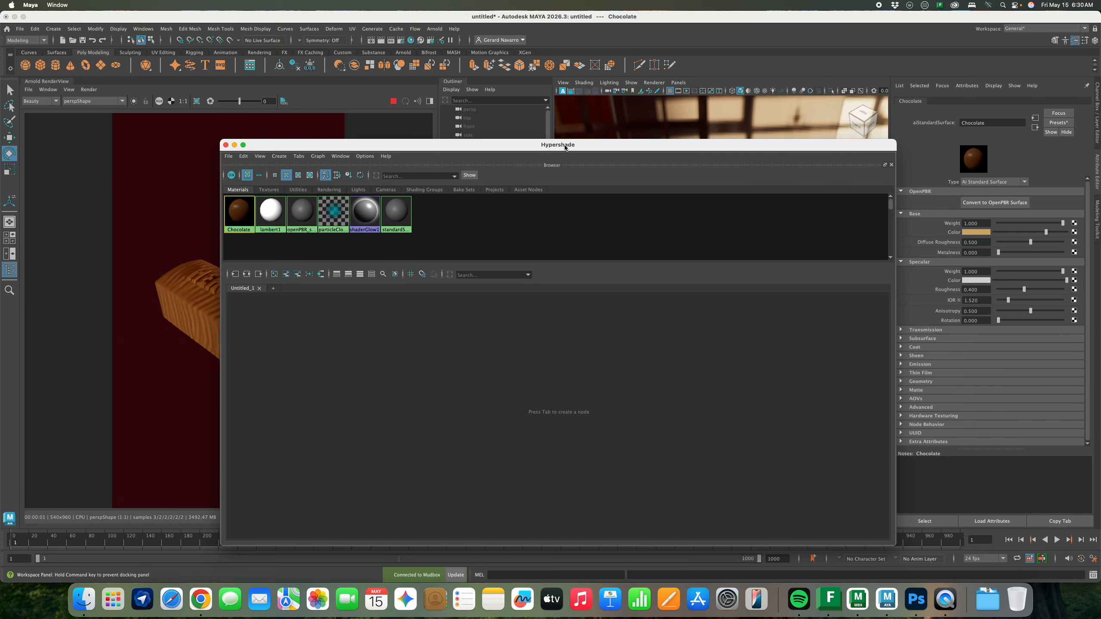
pyautogui.click(442, 378)
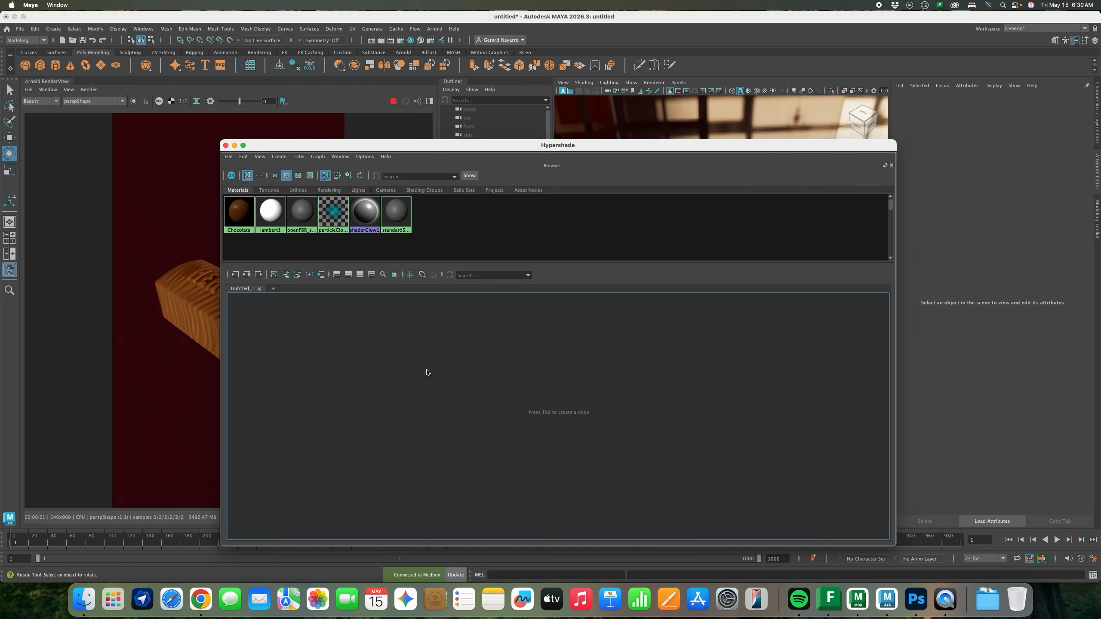
pyautogui.press('Tab')
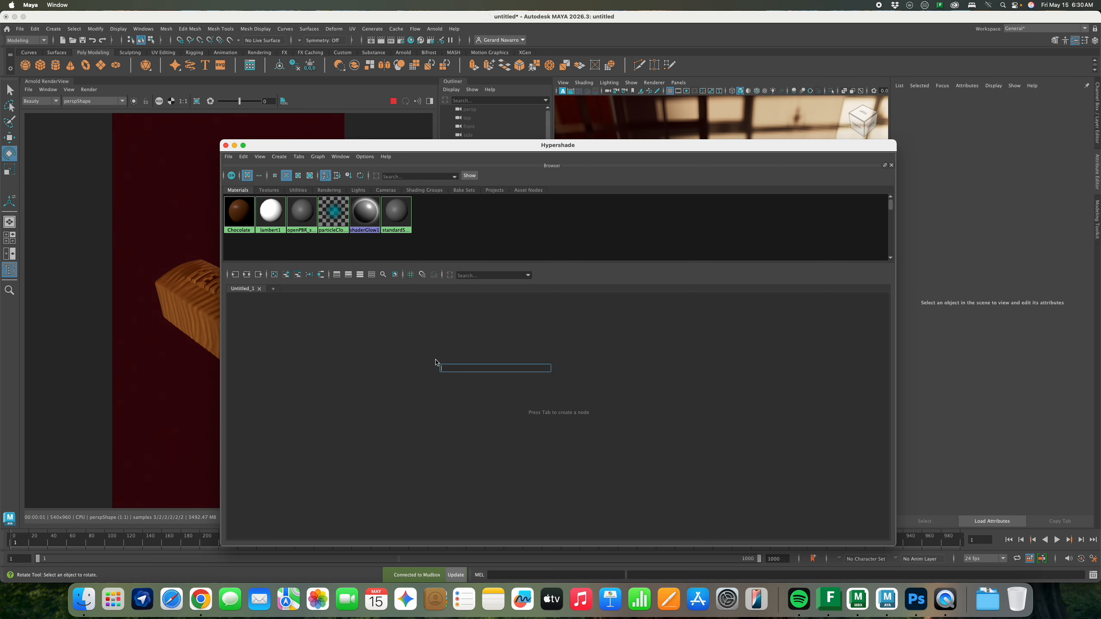
pyautogui.write('ai')
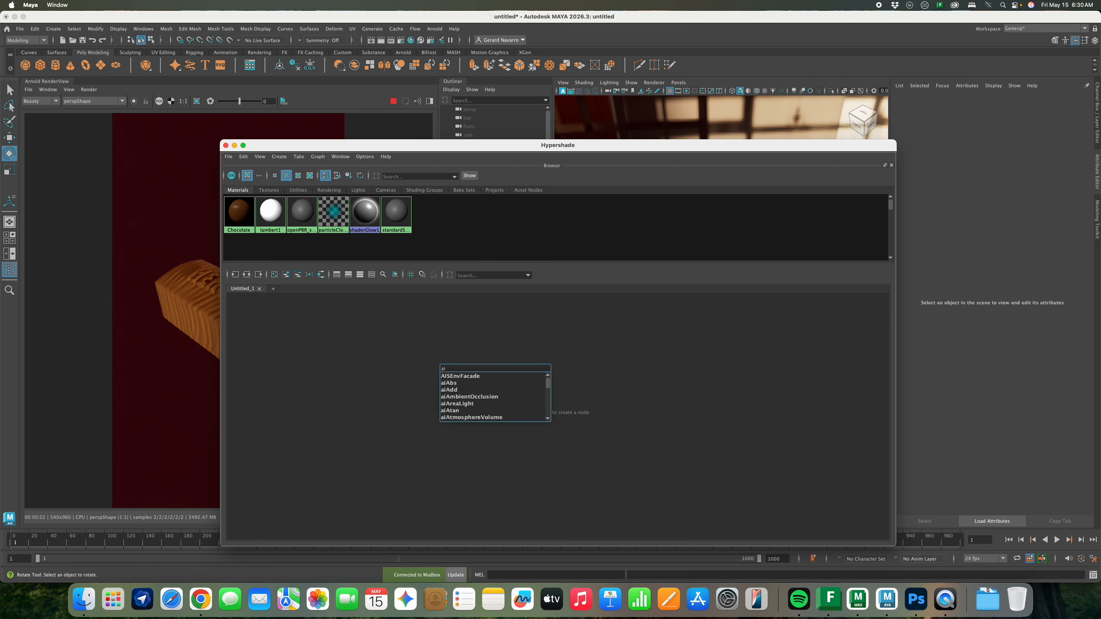
pyautogui.write('stan')
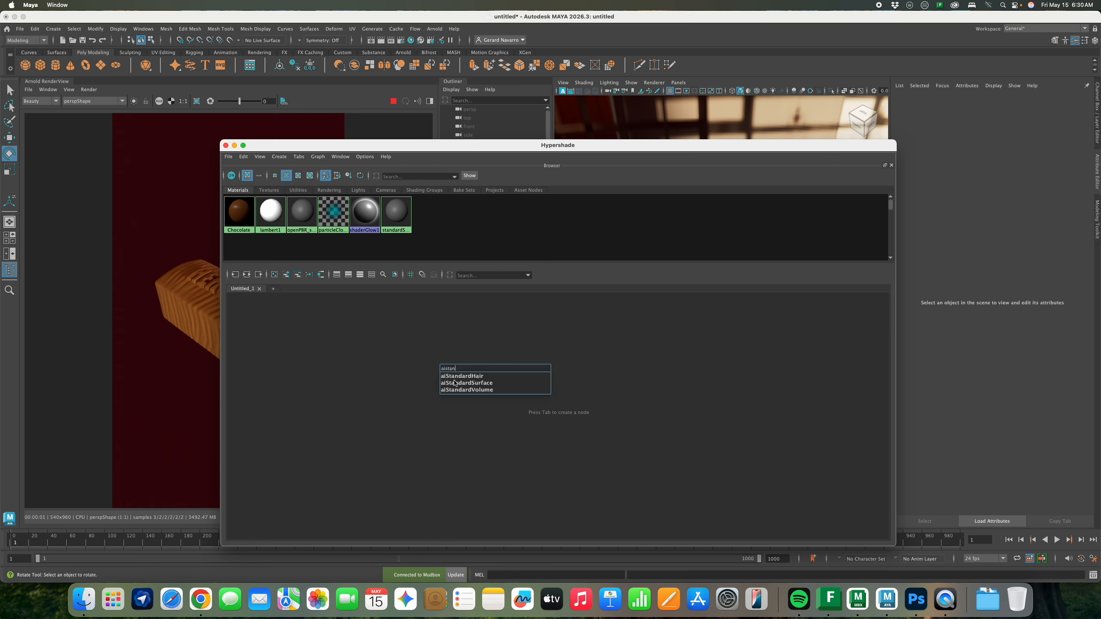
pyautogui.click(469, 383)
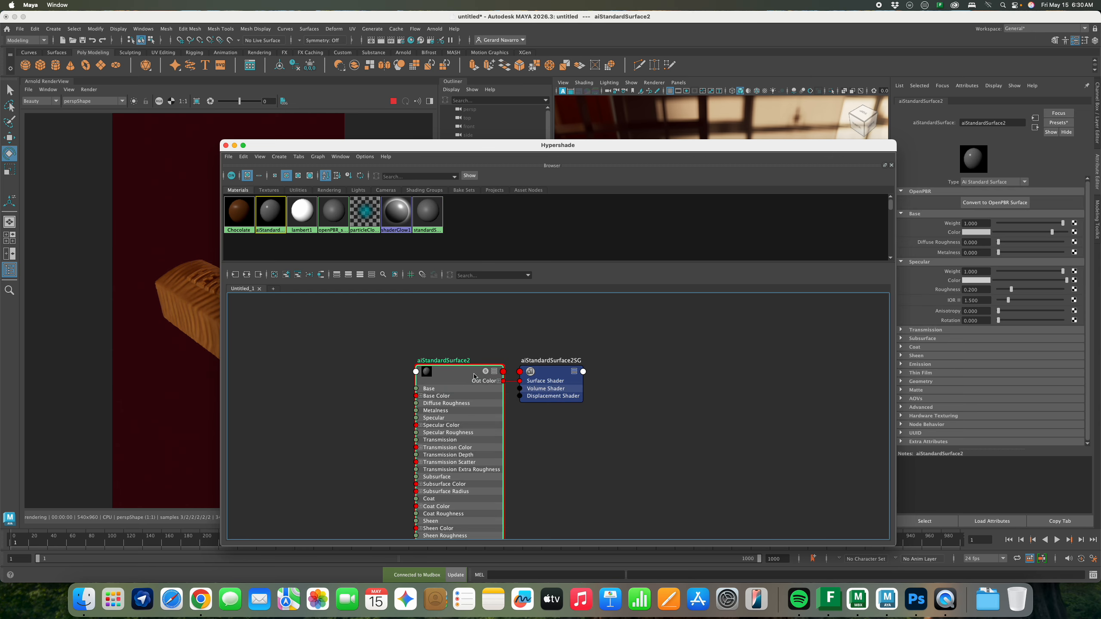
pyautogui.doubleClick(453, 362)
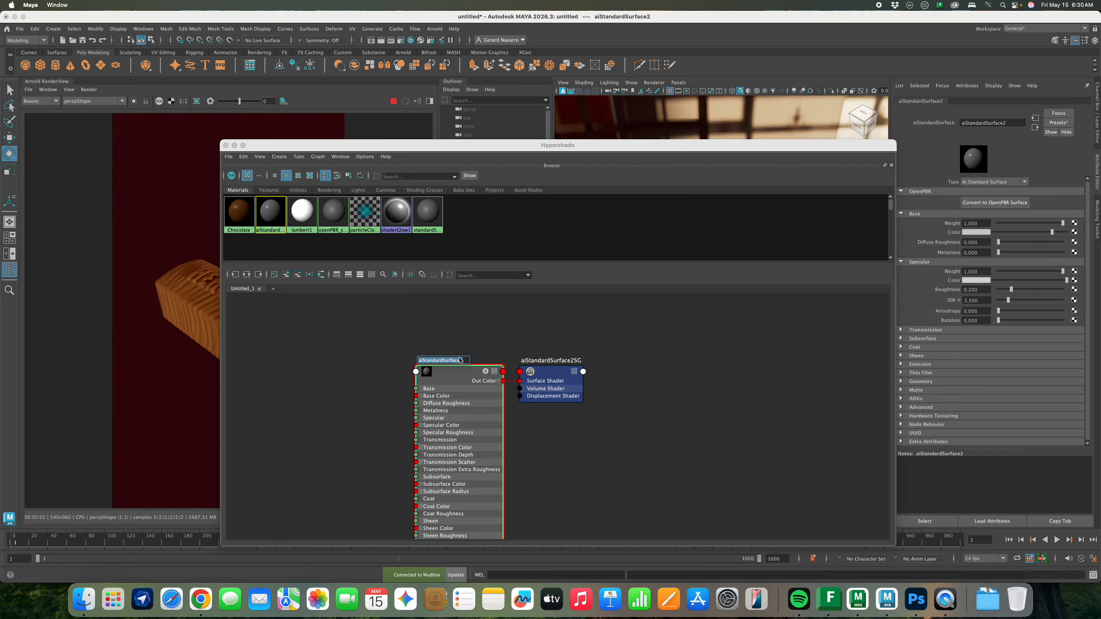
pyautogui.write('Inner Chocolate')
pyautogui.press('Return')
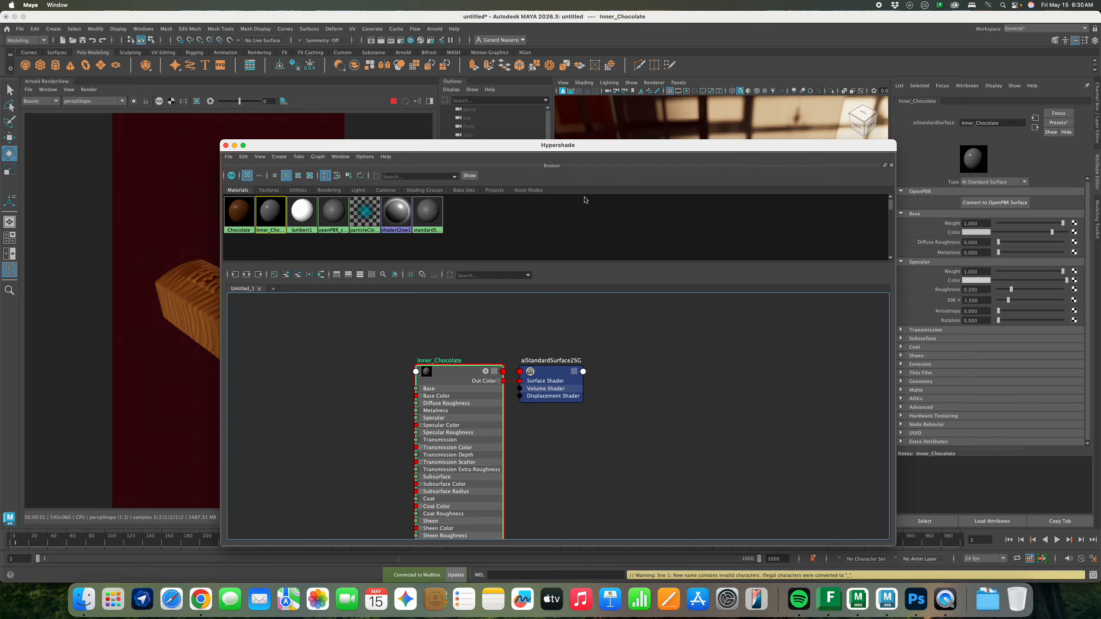
# Assign Inner_Chocolate to the inner chocolate piece at the bar's cut end
pyautogui.moveTo(624, 145); pyautogui.dragTo(628, 389)
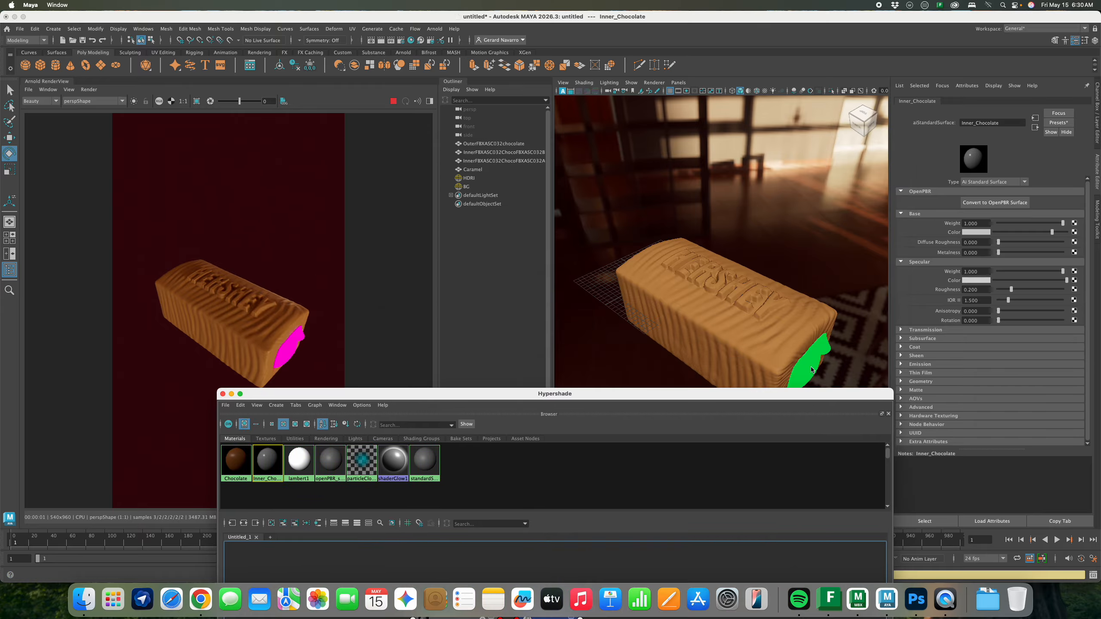
pyautogui.click(812, 370)
pyautogui.moveTo(784, 394)
pyautogui.mouseDown()
pyautogui.moveTo(788, 319)
pyautogui.moveTo(759, 166)
pyautogui.moveTo(716, 378)
pyautogui.moveTo(752, 204)
pyautogui.moveTo(780, 295)
pyautogui.moveTo(777, 383)
pyautogui.mouseUp()
pyautogui.click(418, 443)
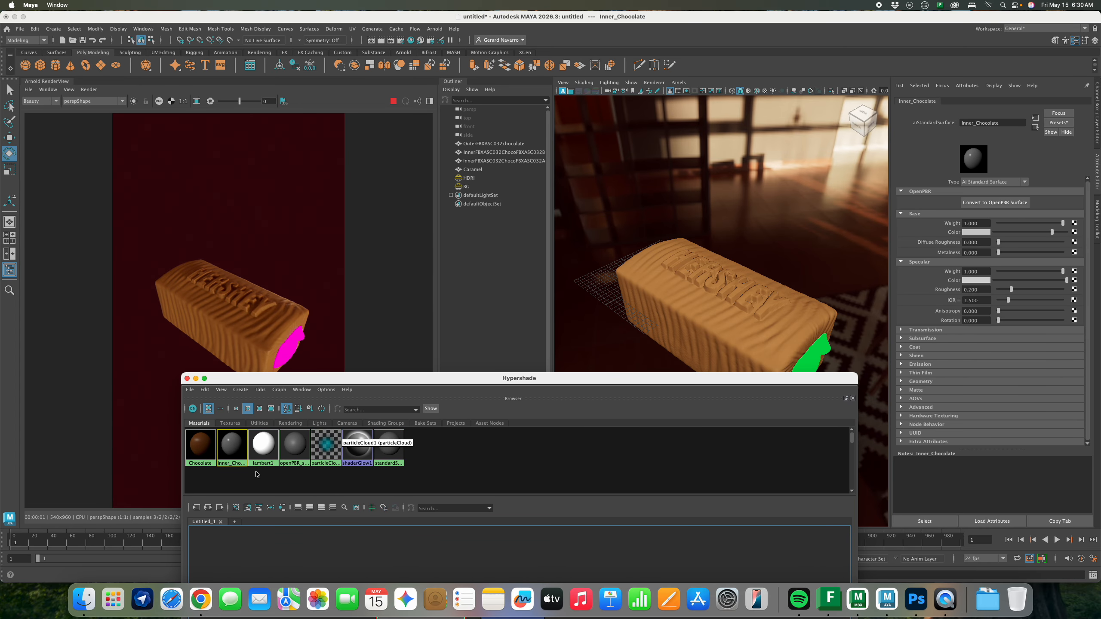
pyautogui.moveTo(232, 452); pyautogui.dragTo(237, 426, button='right')
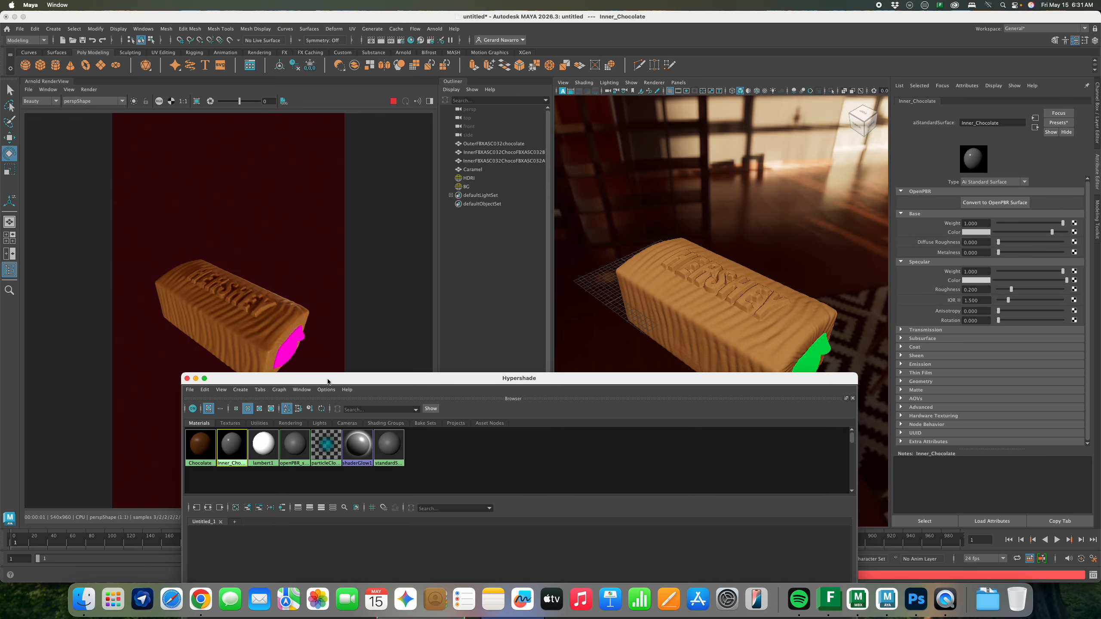
pyautogui.moveTo(328, 382); pyautogui.dragTo(329, 419)
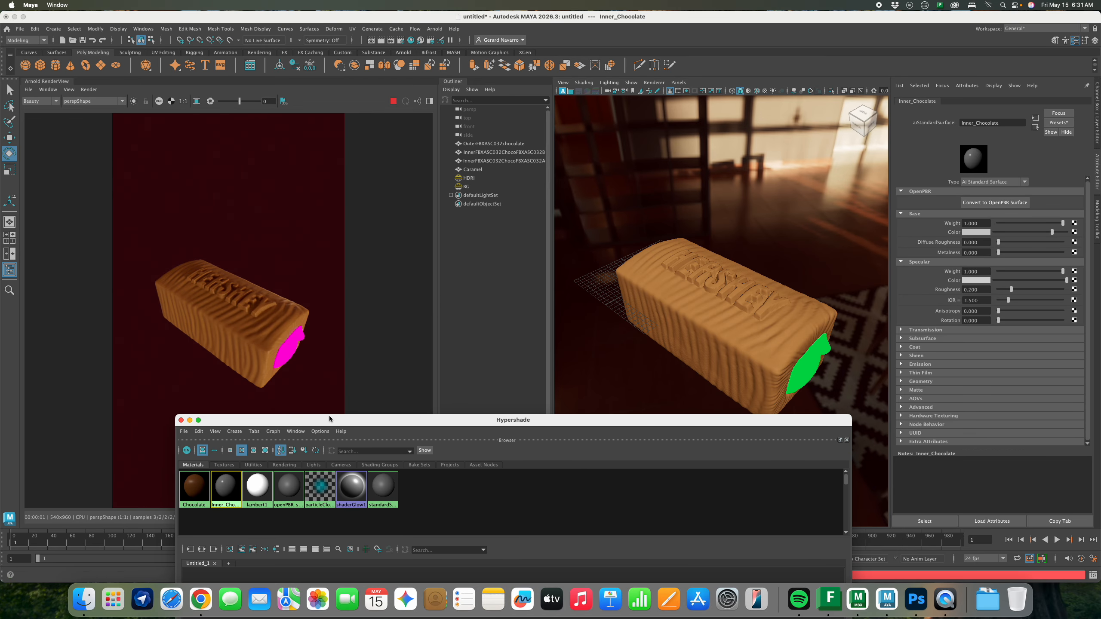
pyautogui.click(796, 377)
pyautogui.click(797, 377)
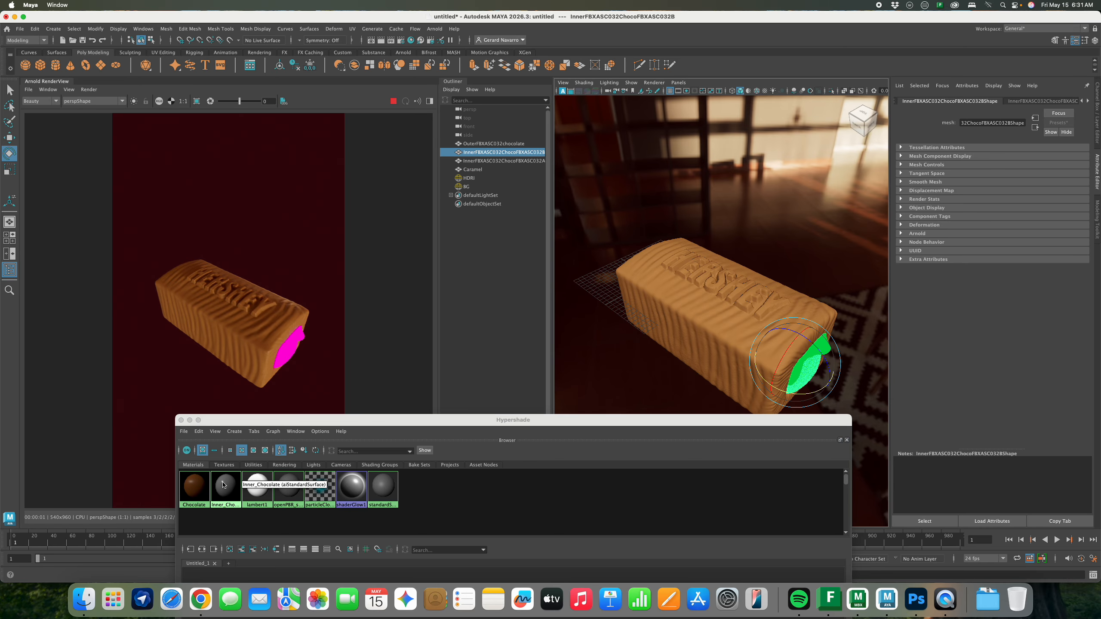
pyautogui.moveTo(224, 484); pyautogui.dragTo(234, 428, button='right')
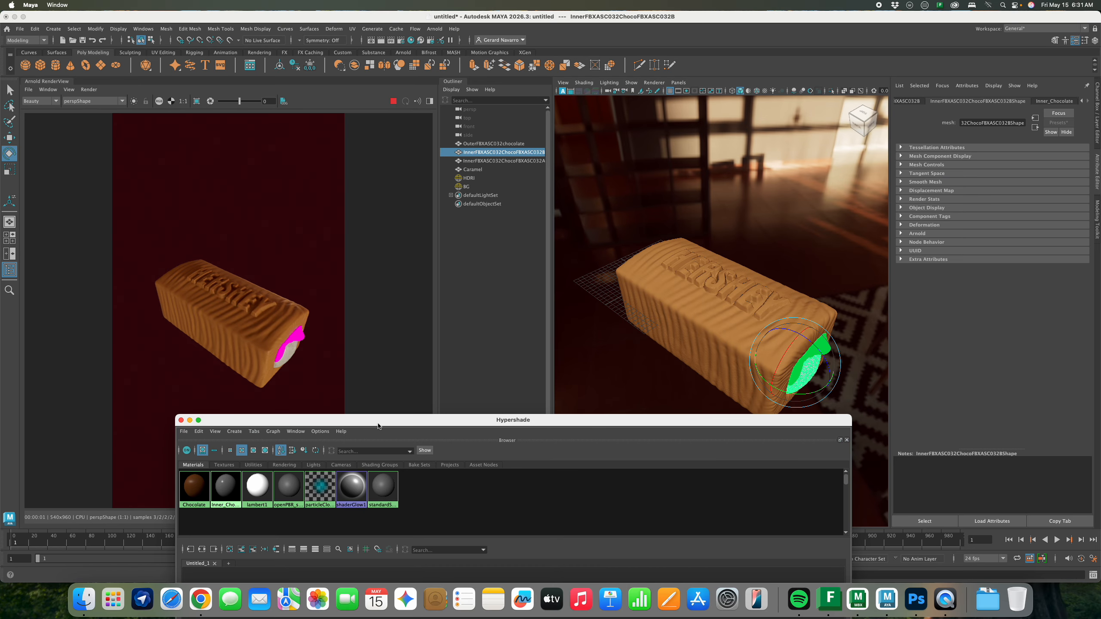
# Show Inner_Chocolate's attributes and its Presets list
pyautogui.moveTo(377, 426); pyautogui.dragTo(351, 189)
pyautogui.click(382, 405)
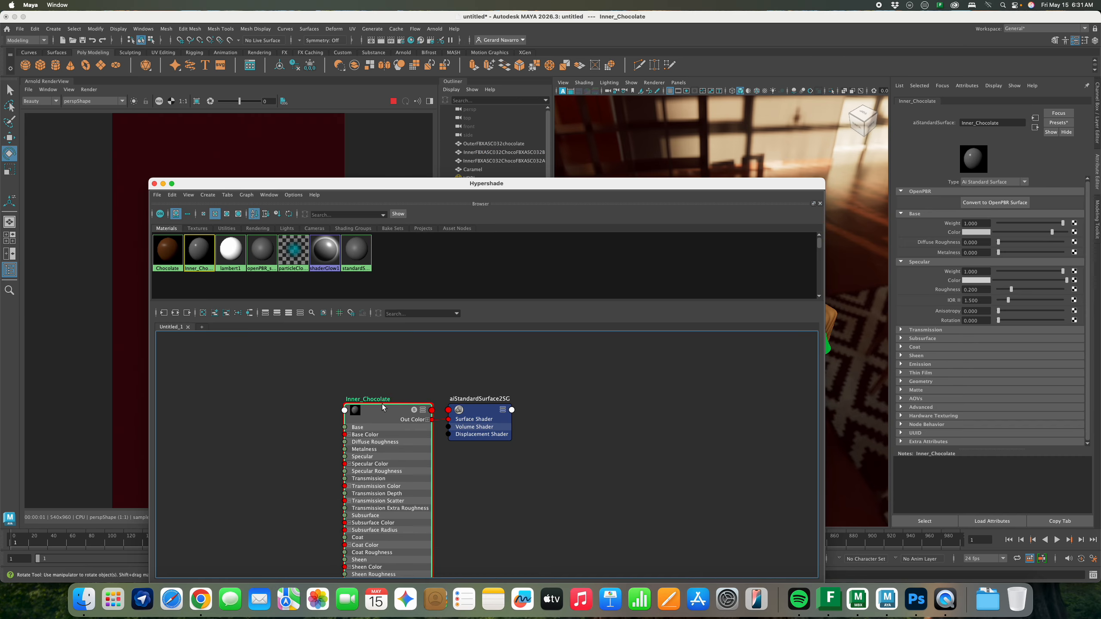
pyautogui.moveTo(564, 184); pyautogui.dragTo(575, 432)
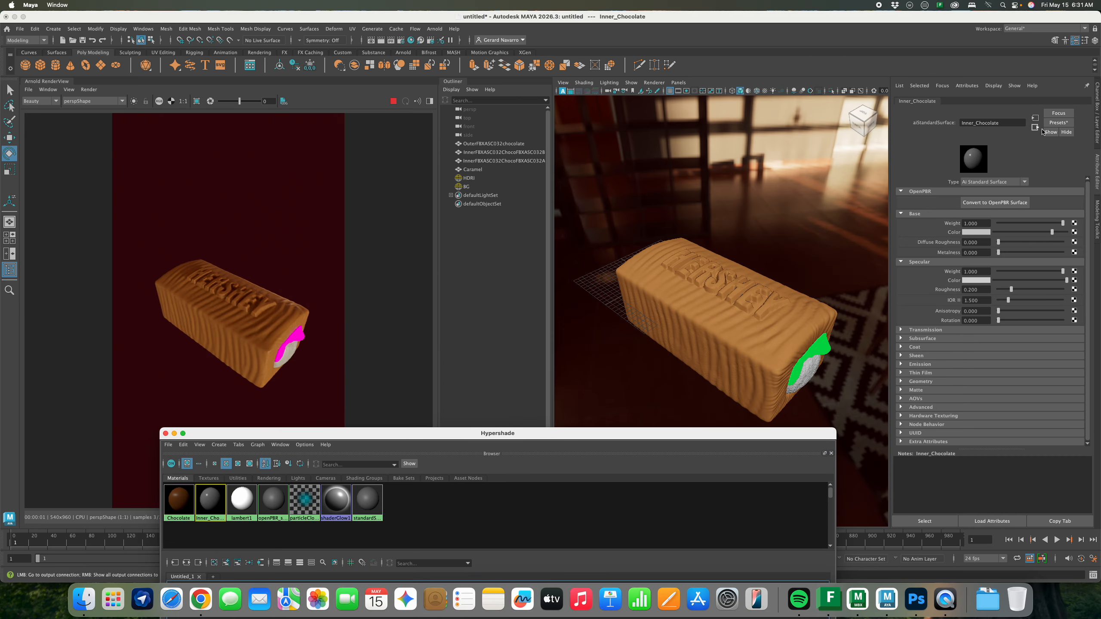
pyautogui.click(1055, 123)
# Apply the Honey preset to the Inner_Chocolate material
pyautogui.moveTo(1035, 342)
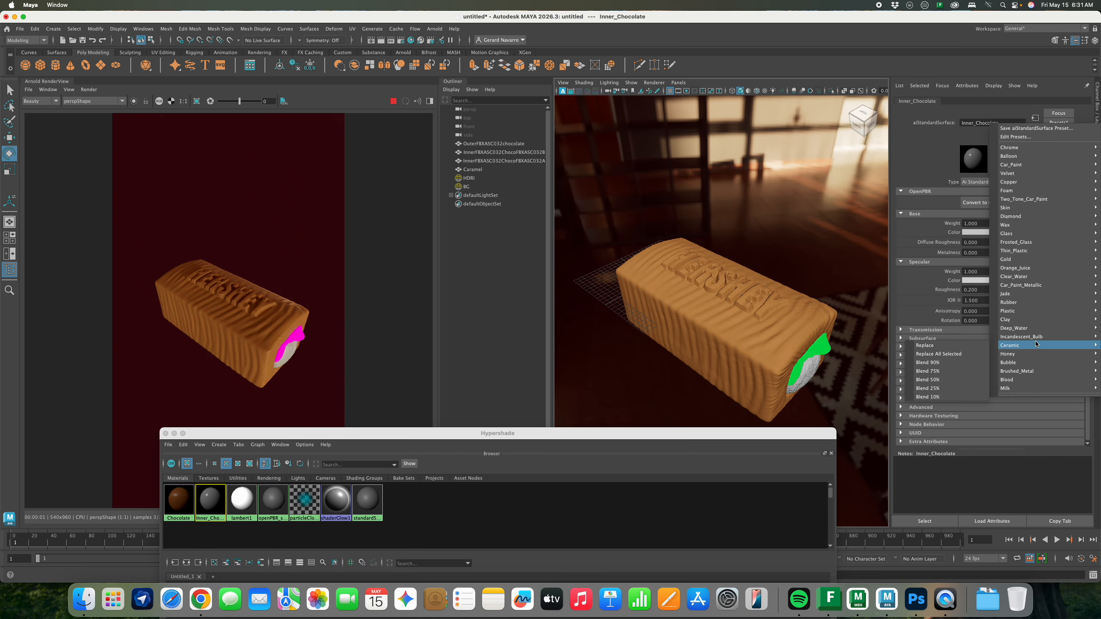
pyautogui.moveTo(1027, 323)
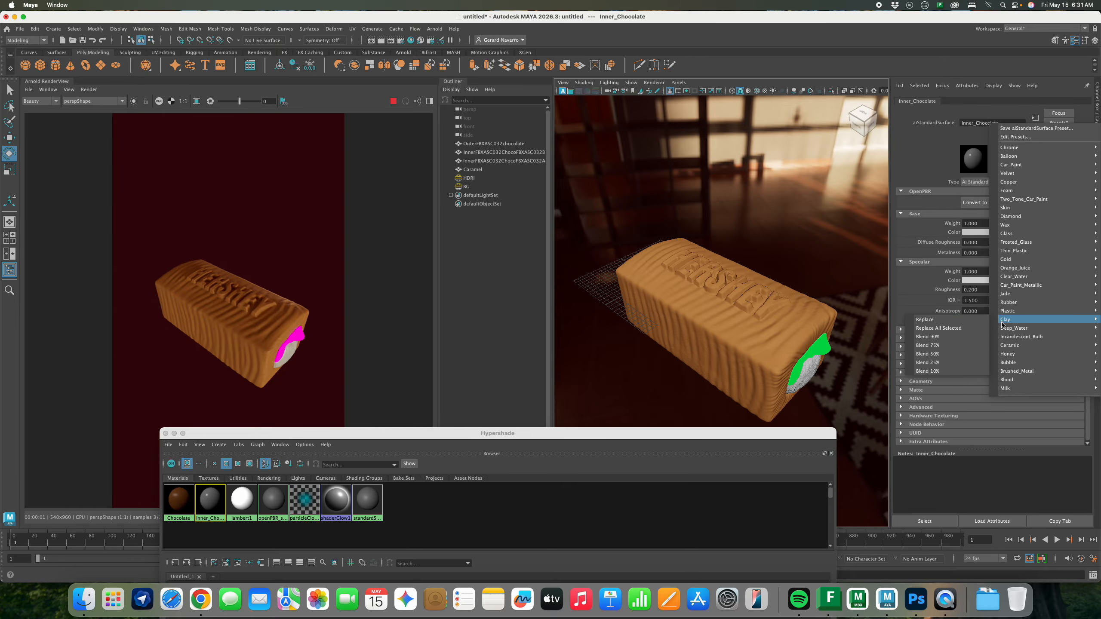
pyautogui.click(974, 355)
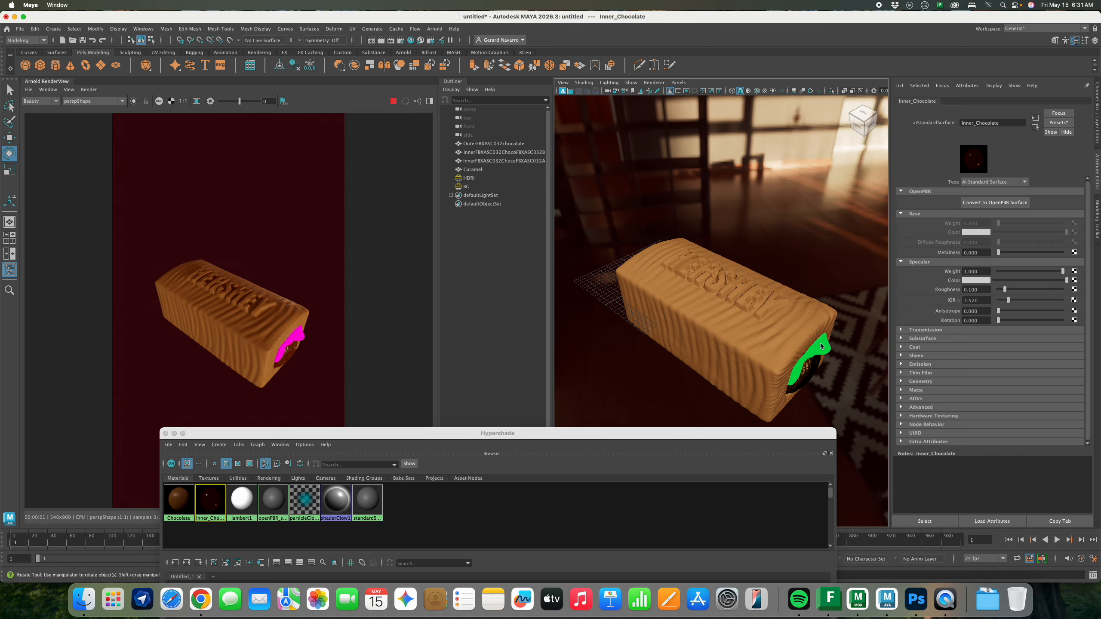
# Move the camera in close and frontal on the bar's filled end
pyautogui.keyDown('alt'); pyautogui.moveTo(869, 347); pyautogui.dragTo(841, 342); pyautogui.keyUp('alt')
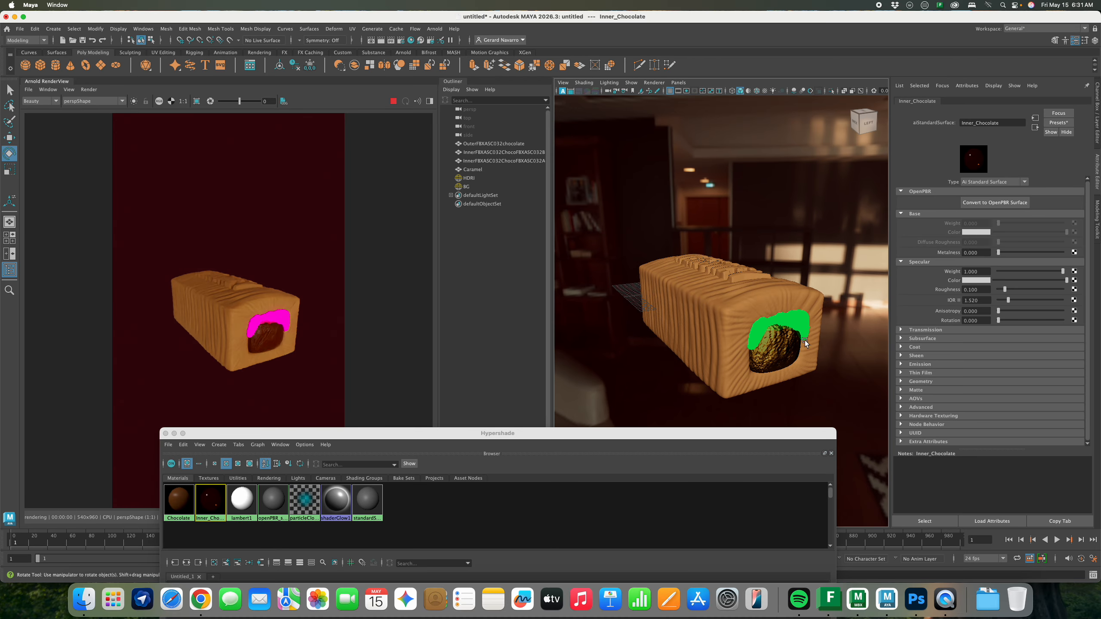
pyautogui.keyDown('alt'); pyautogui.moveTo(805, 341); pyautogui.dragTo(836, 341, button='right'); pyautogui.keyUp('alt')
pyautogui.keyDown('alt'); pyautogui.moveTo(836, 341); pyautogui.dragTo(820, 327, button='middle'); pyautogui.keyUp('alt')
pyautogui.keyDown('alt'); pyautogui.moveTo(821, 327); pyautogui.dragTo(788, 296); pyautogui.keyUp('alt')
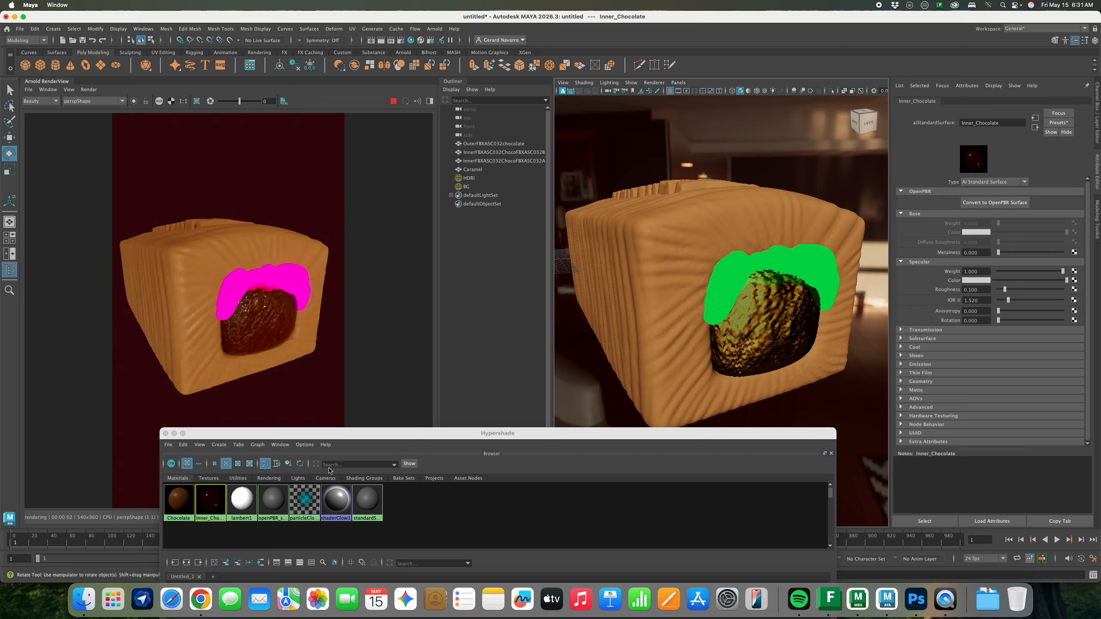
# Review Inner_Chocolate's Sheen, Coat, Subsurface, Transmission, Emission and Thin Film sections
pyautogui.click(214, 499)
pyautogui.moveTo(213, 500); pyautogui.dragTo(213, 501, button='middle')
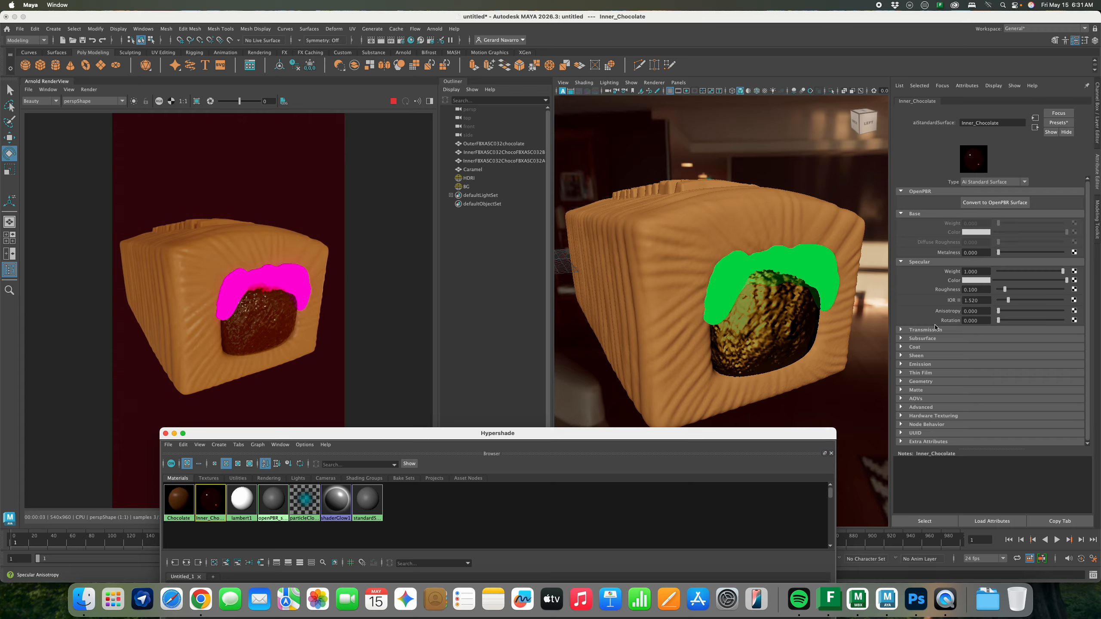
pyautogui.click(904, 356)
pyautogui.click(904, 354)
pyautogui.click(904, 349)
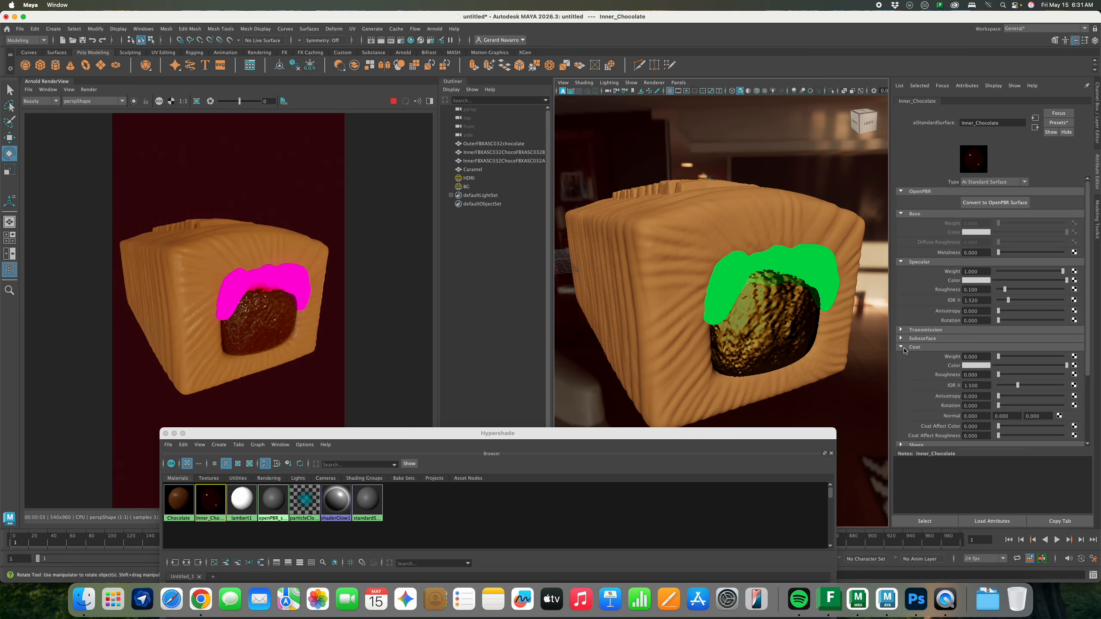
pyautogui.click(904, 348)
pyautogui.click(904, 339)
pyautogui.click(904, 339)
pyautogui.click(904, 329)
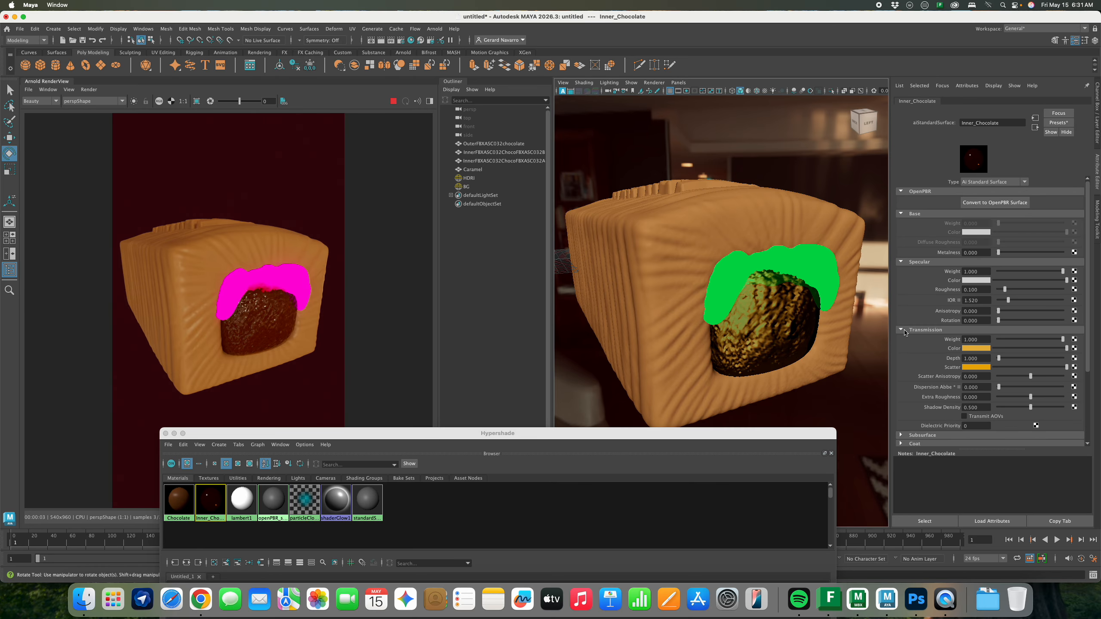
pyautogui.click(904, 330)
pyautogui.click(903, 364)
pyautogui.click(903, 364)
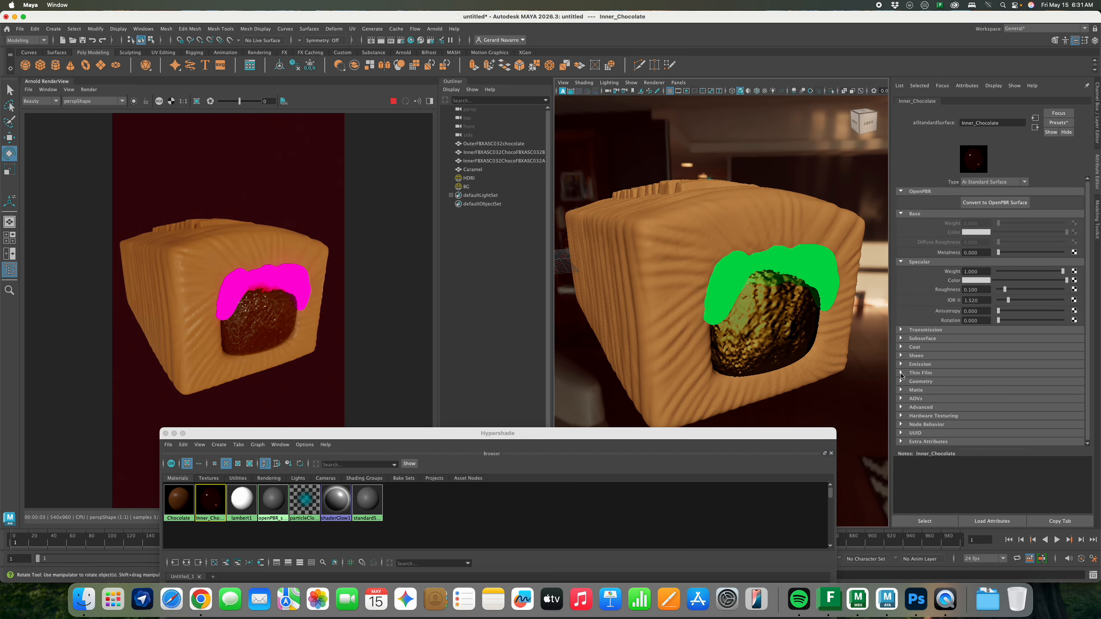
pyautogui.click(902, 373)
pyautogui.click(902, 374)
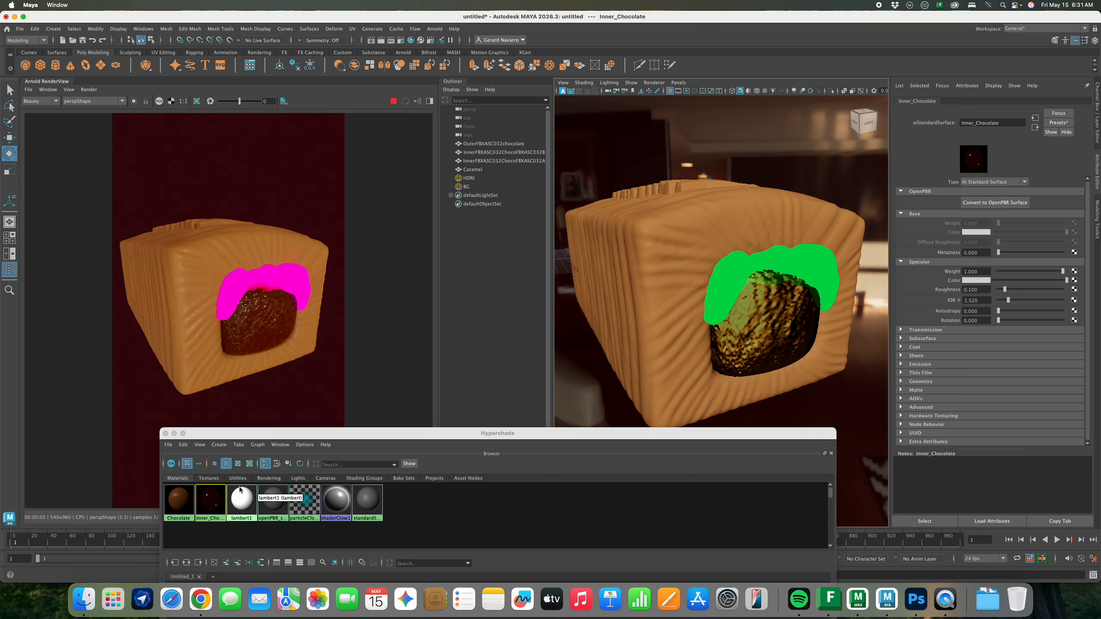
# Replace the Inner_Chocolate material's settings with the Clay preset
pyautogui.click(1062, 123)
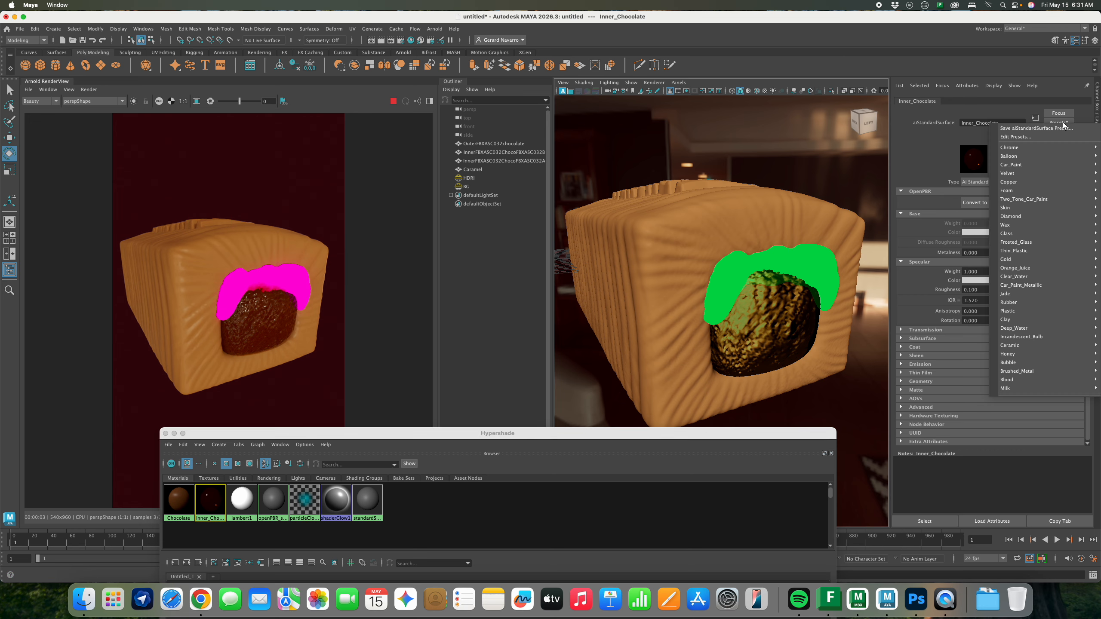
pyautogui.moveTo(1025, 321)
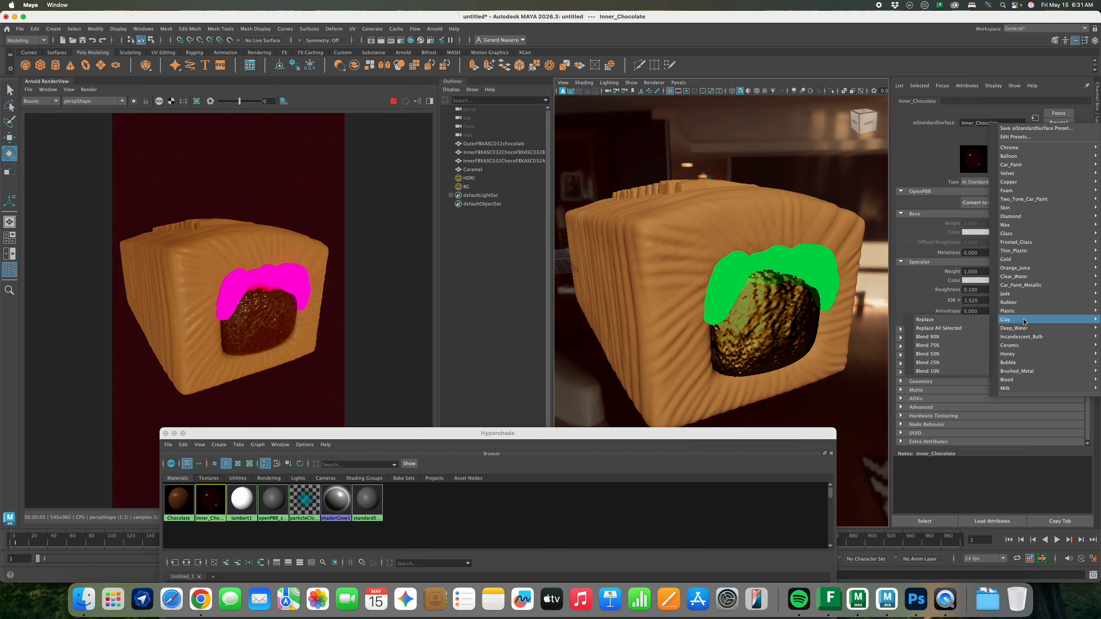
pyautogui.click(980, 320)
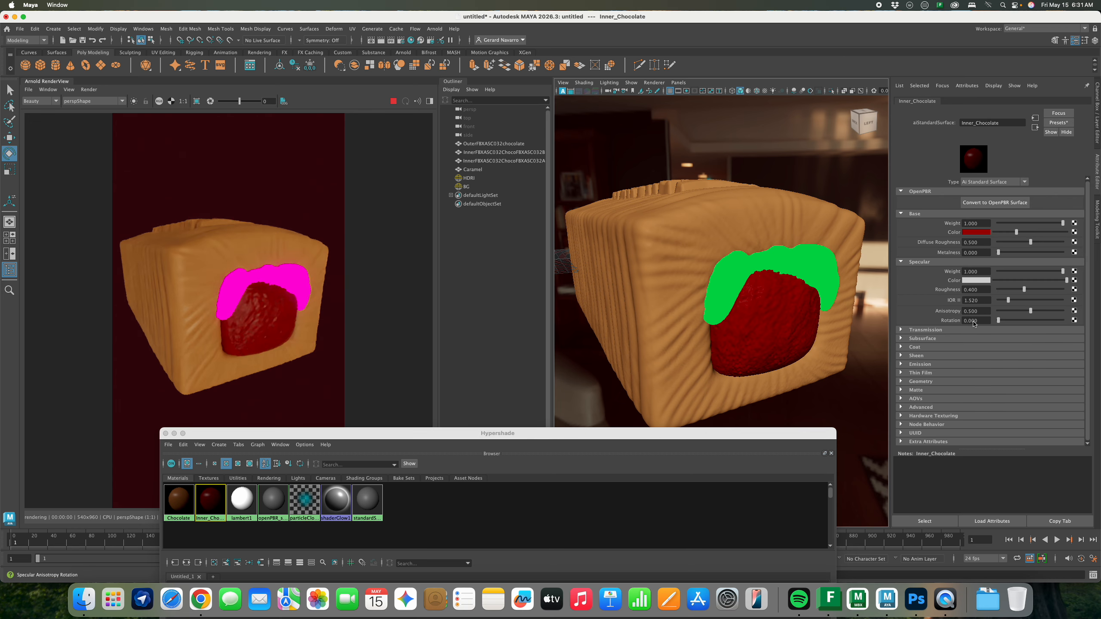
# Set the filling's base colour to a soft pinkish milk-chocolate brown
pyautogui.click(975, 234)
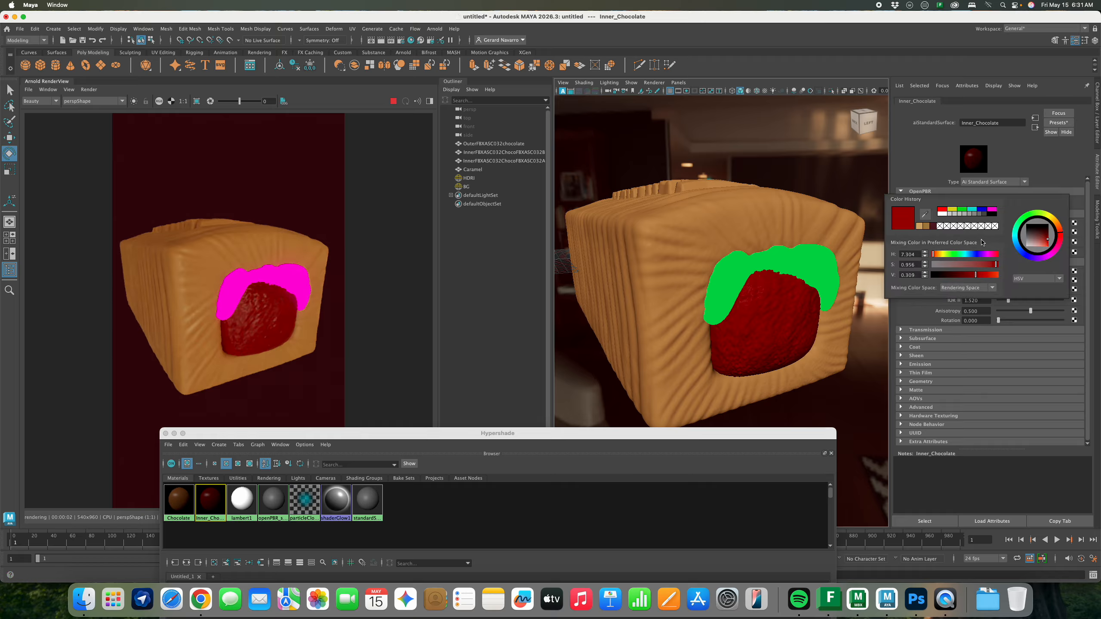
pyautogui.click(1058, 225)
pyautogui.click(1043, 241)
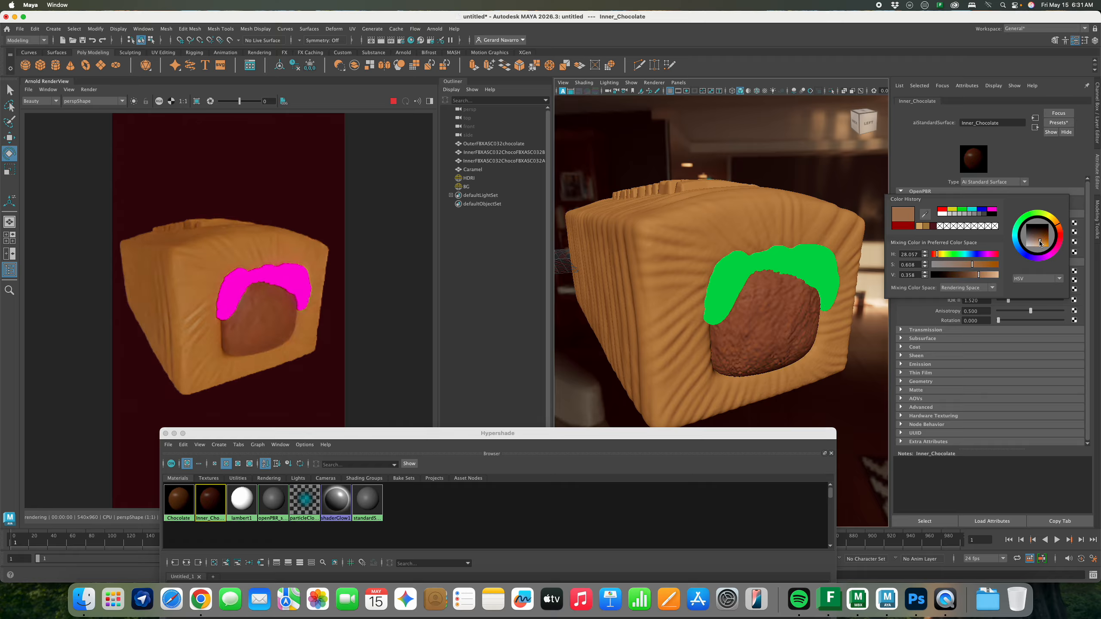
pyautogui.click(1042, 244)
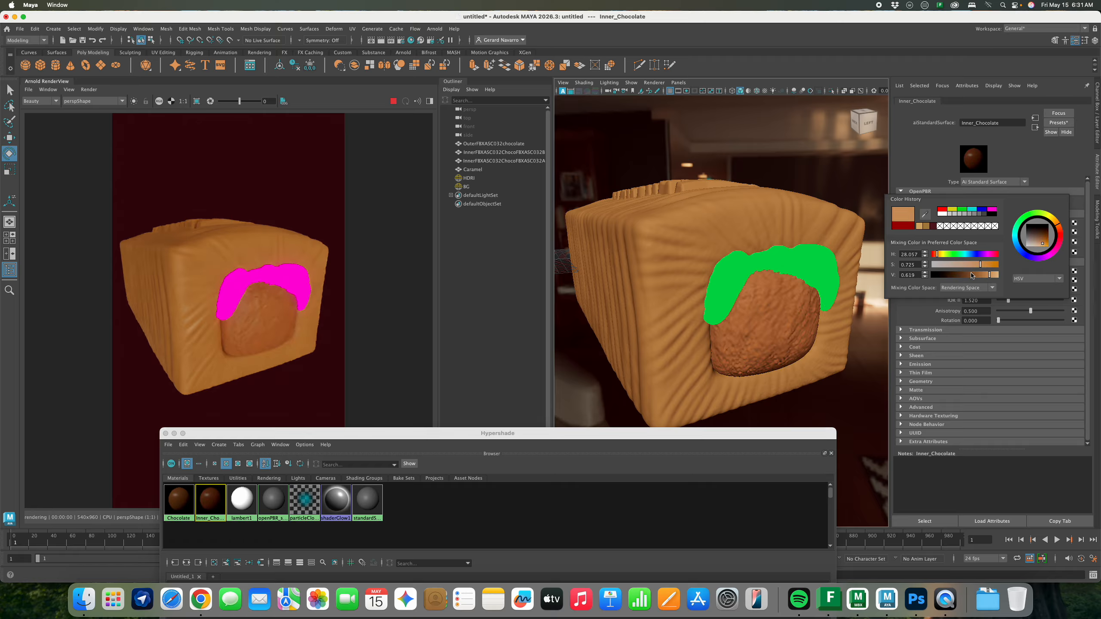
pyautogui.click(996, 265)
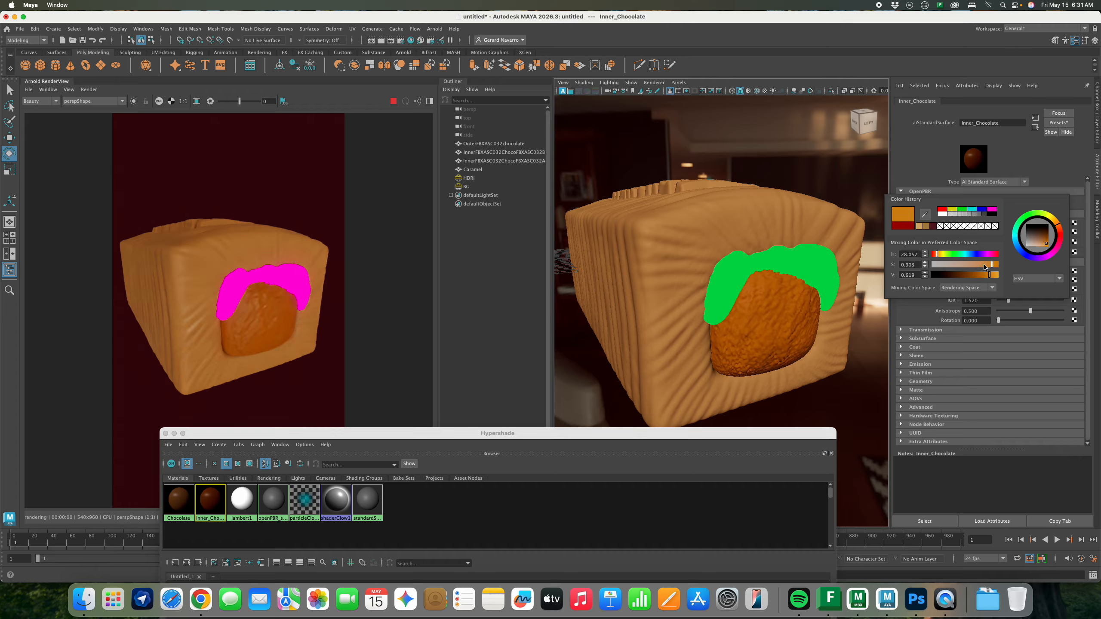
pyautogui.moveTo(961, 279); pyautogui.dragTo(979, 276)
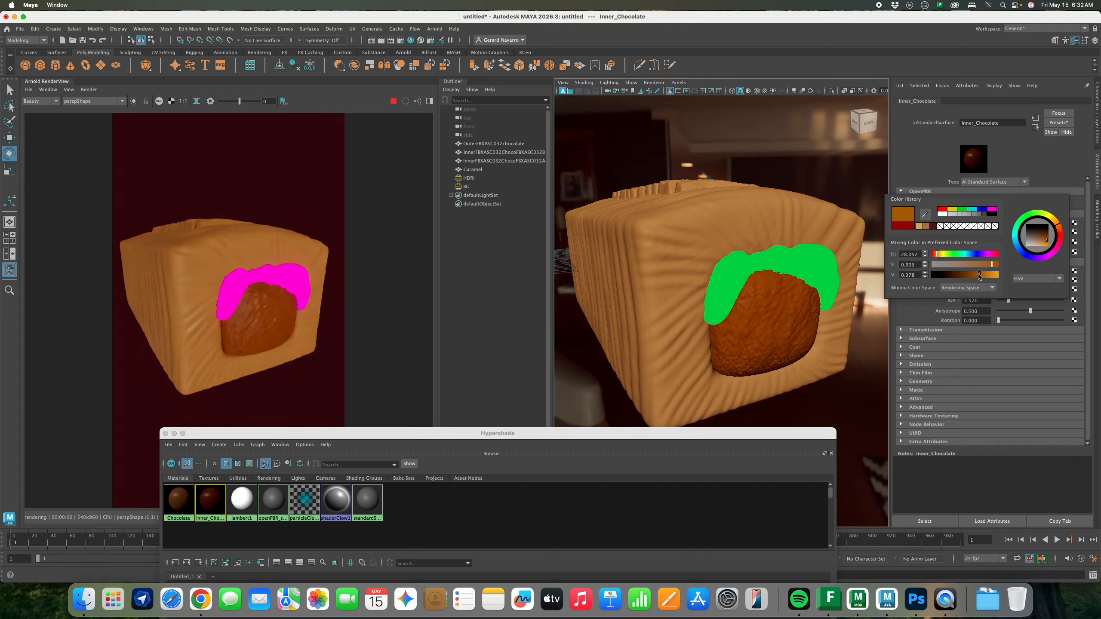
pyautogui.moveTo(1028, 249); pyautogui.dragTo(1038, 246)
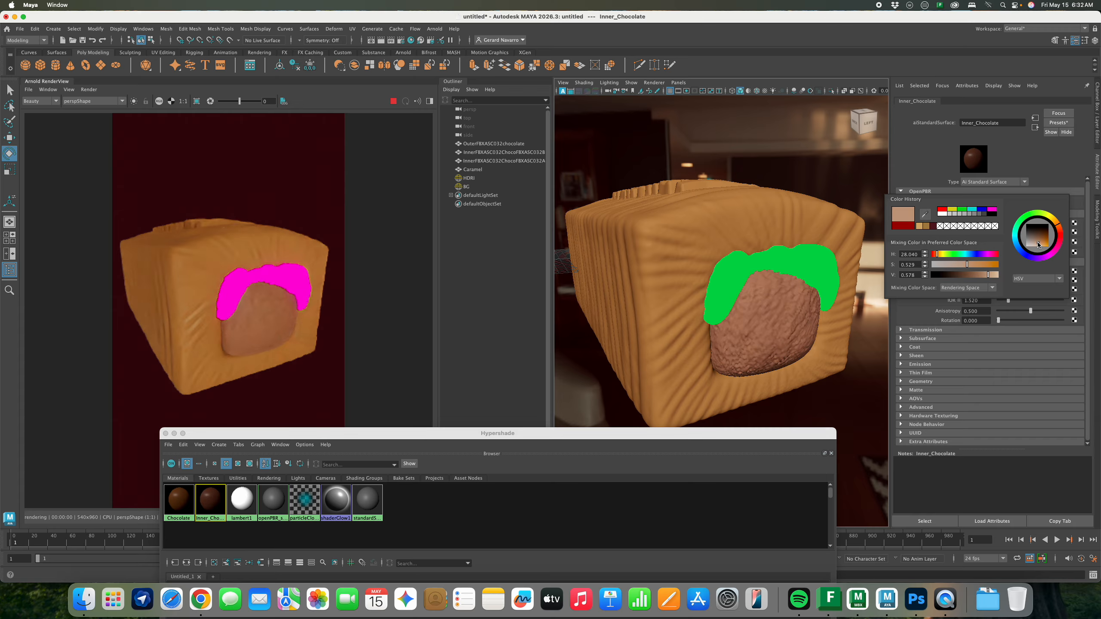
# Darken the Chocolate base colour's value to about 0.33 for a deeper brown
pyautogui.click(179, 501)
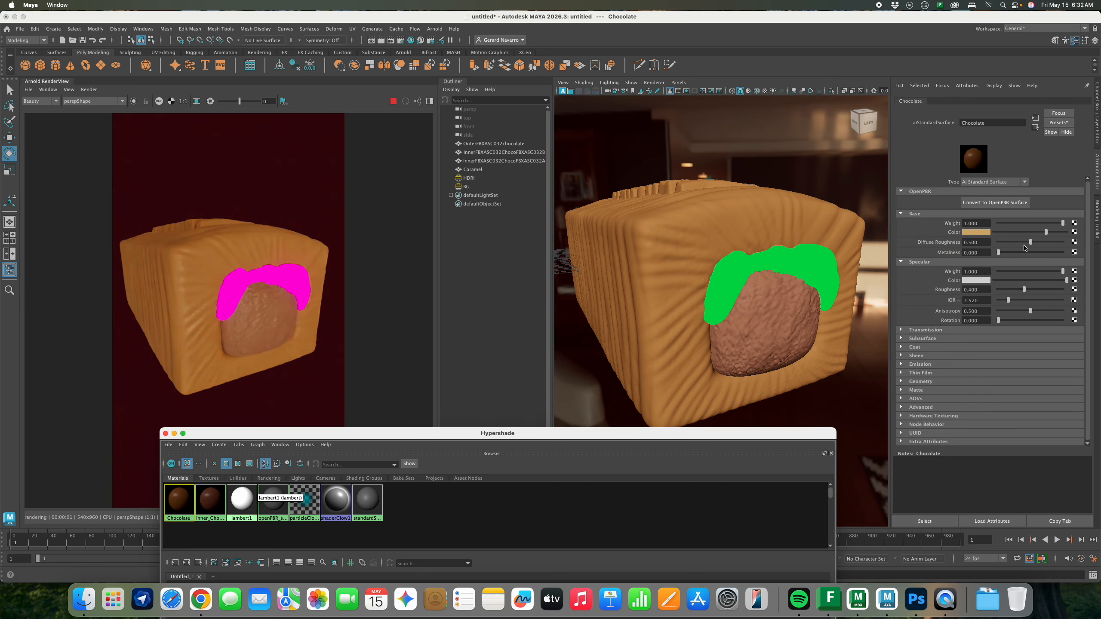
pyautogui.click(980, 232)
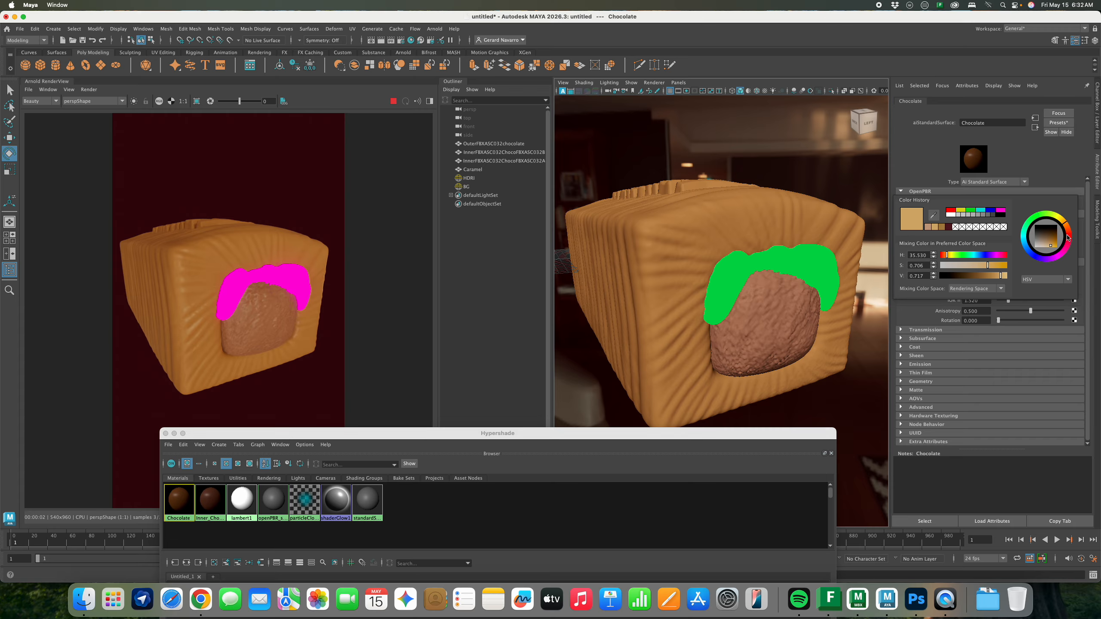
pyautogui.moveTo(1000, 275); pyautogui.dragTo(986, 277)
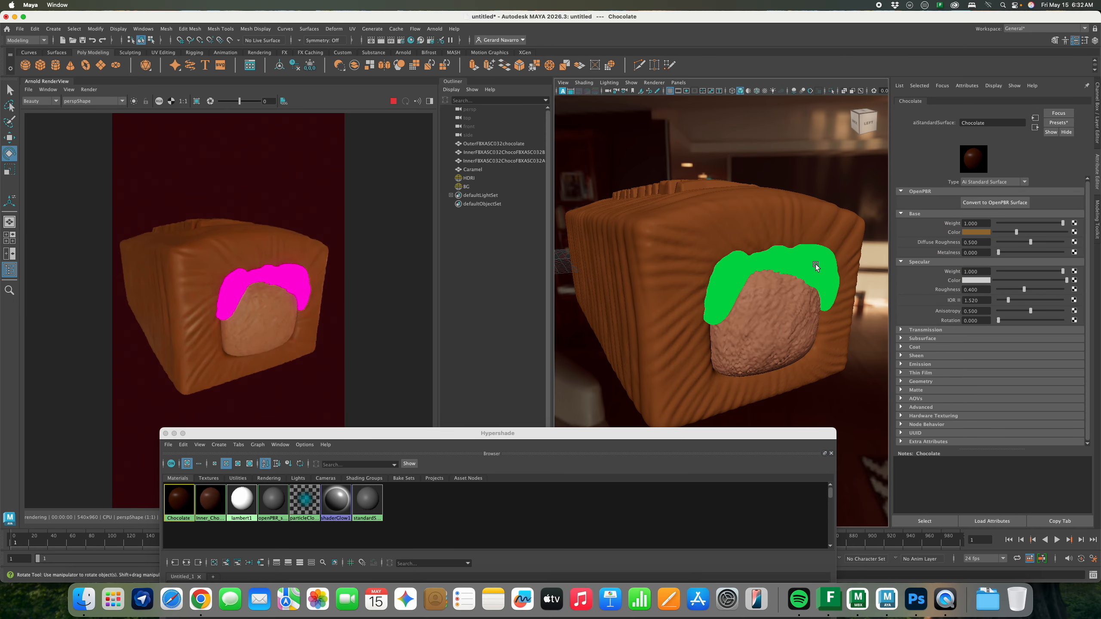
pyautogui.click(811, 287)
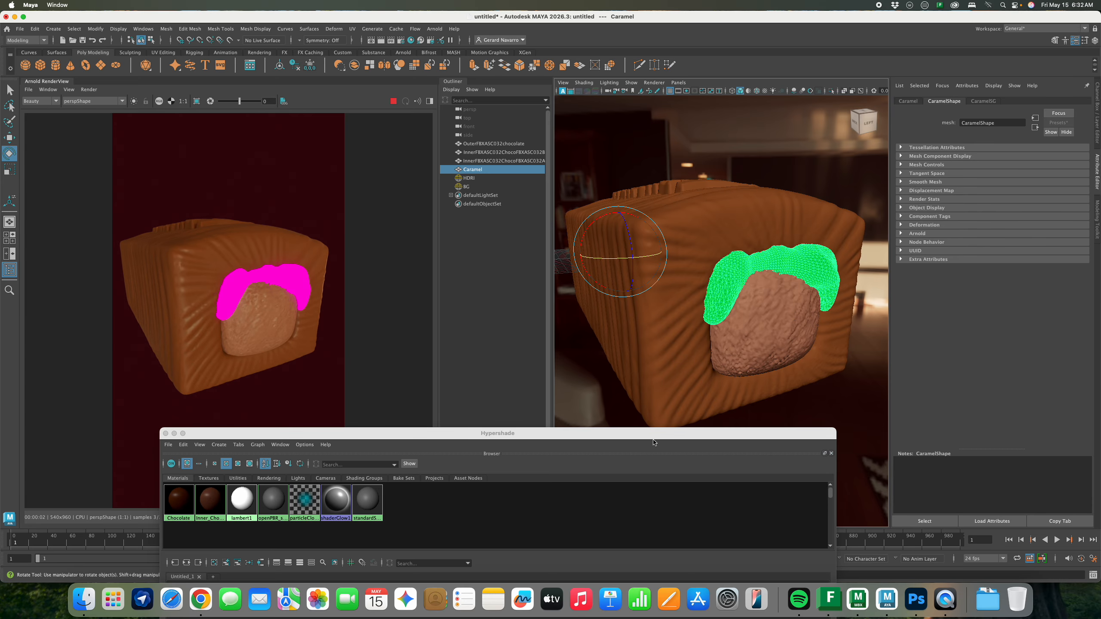
# Clear the material node graph and create a new aiStandardSurface material
pyautogui.moveTo(654, 433); pyautogui.dragTo(696, 381)
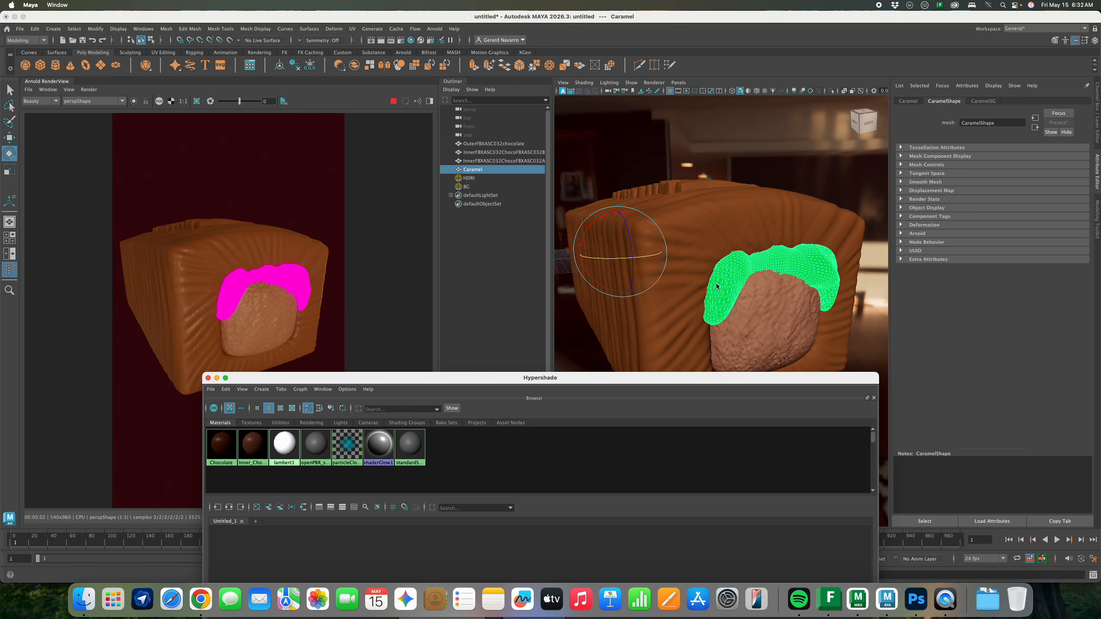
pyautogui.moveTo(554, 380); pyautogui.dragTo(553, 377)
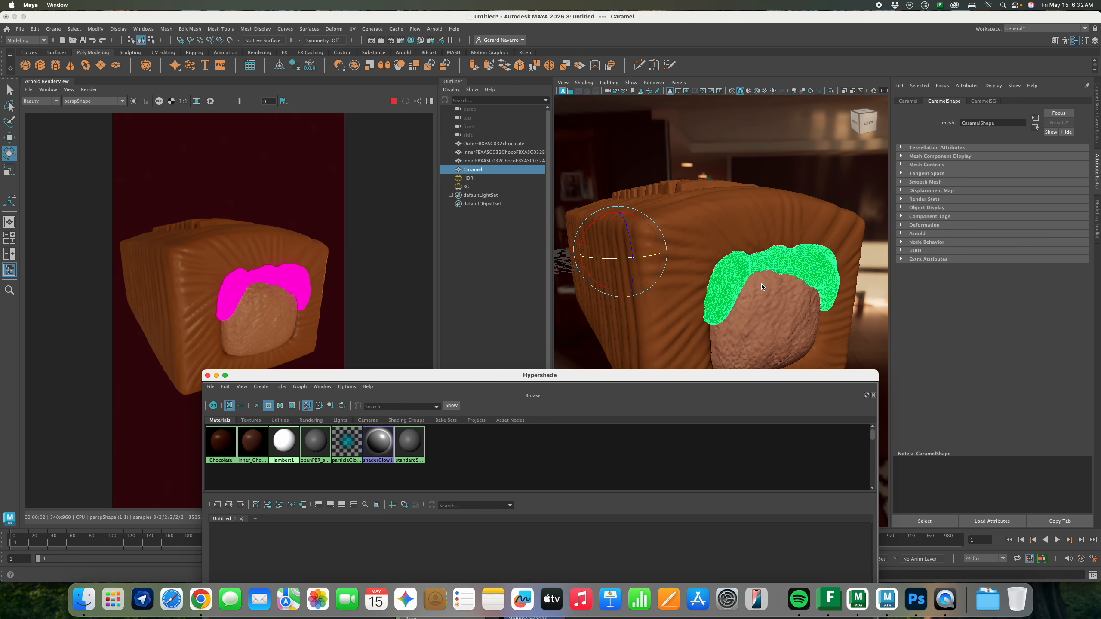
pyautogui.moveTo(649, 382); pyautogui.dragTo(695, 131)
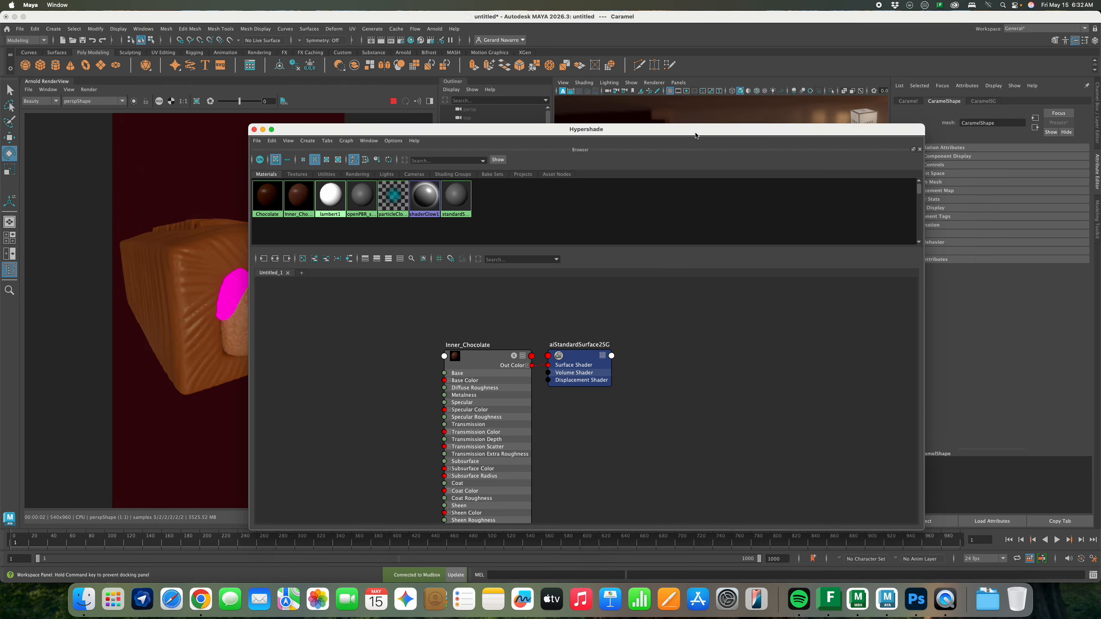
pyautogui.click(302, 256)
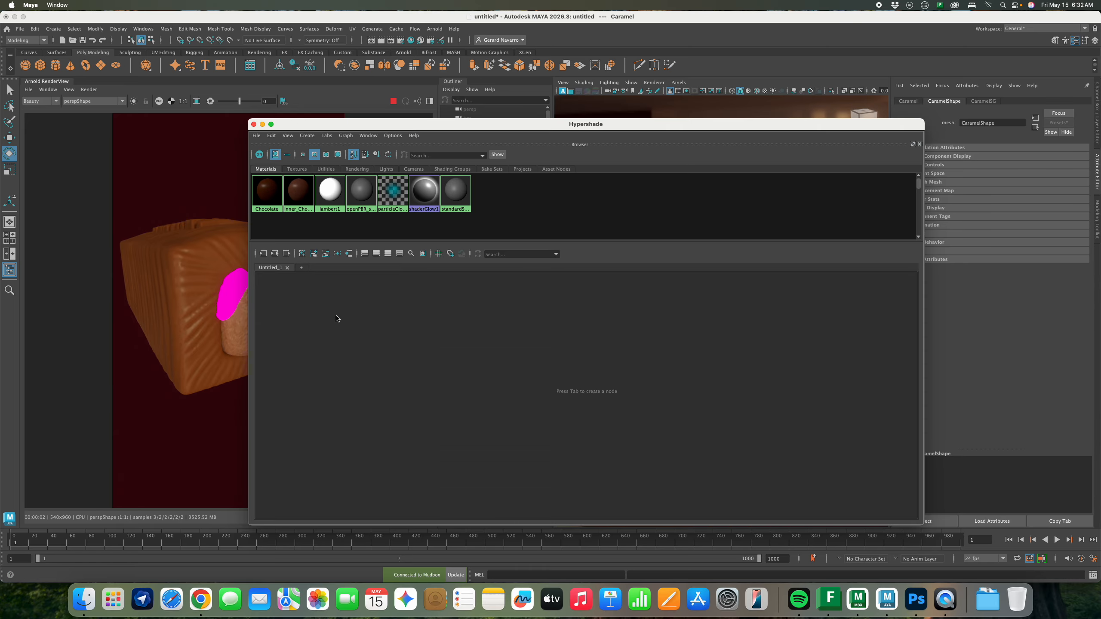
pyautogui.moveTo(491, 124); pyautogui.dragTo(498, 141)
pyautogui.click(472, 363)
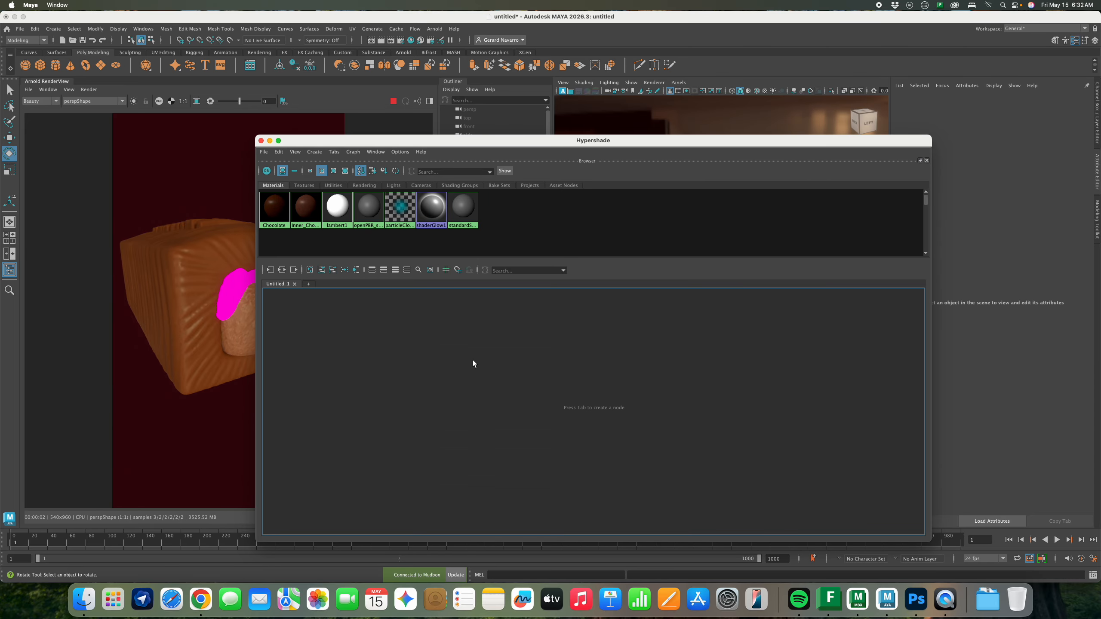
pyautogui.click(454, 403)
pyautogui.press('Tab')
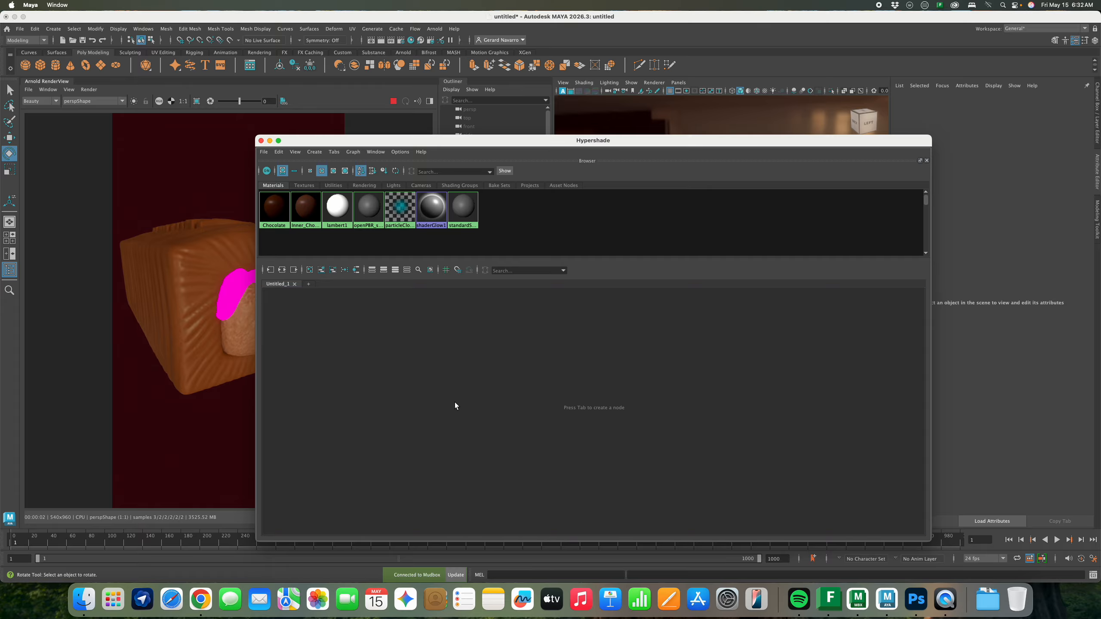
pyautogui.click(614, 415)
pyautogui.press('Tab')
pyautogui.write('aista')
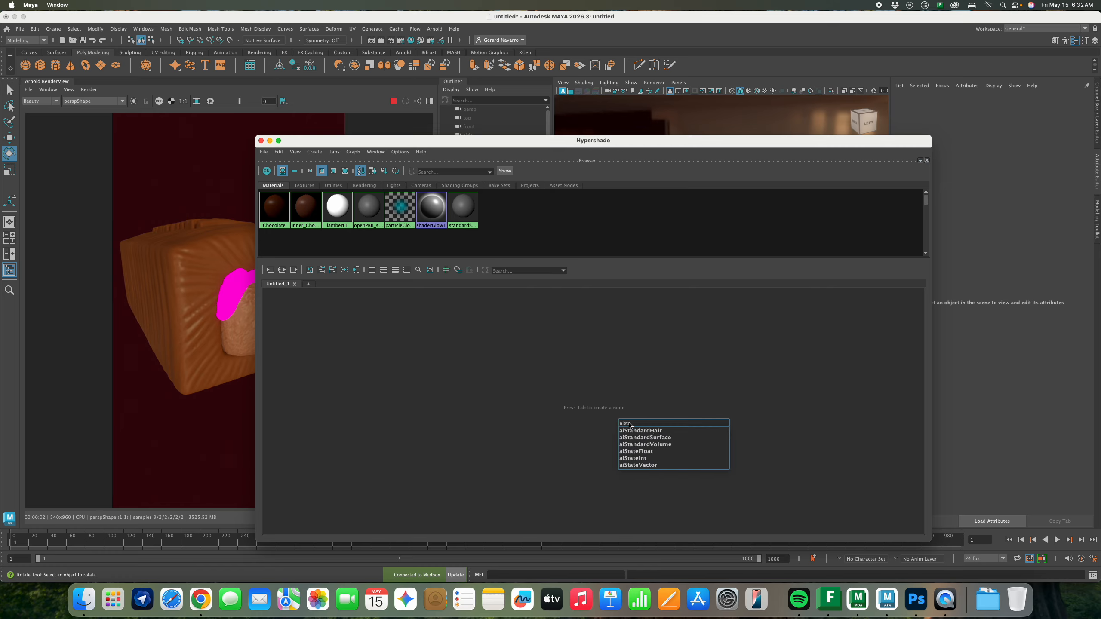
pyautogui.click(655, 437)
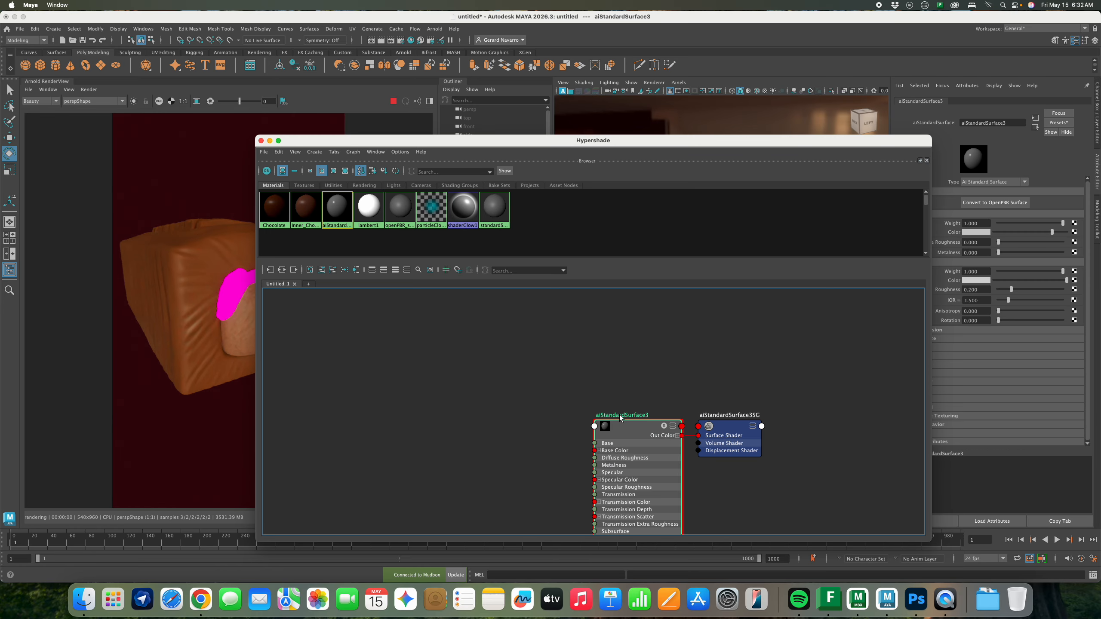
# Rename the material Caramel1 and assign it to the caramel mesh
pyautogui.doubleClick(620, 415)
pyautogui.write('Caramel')
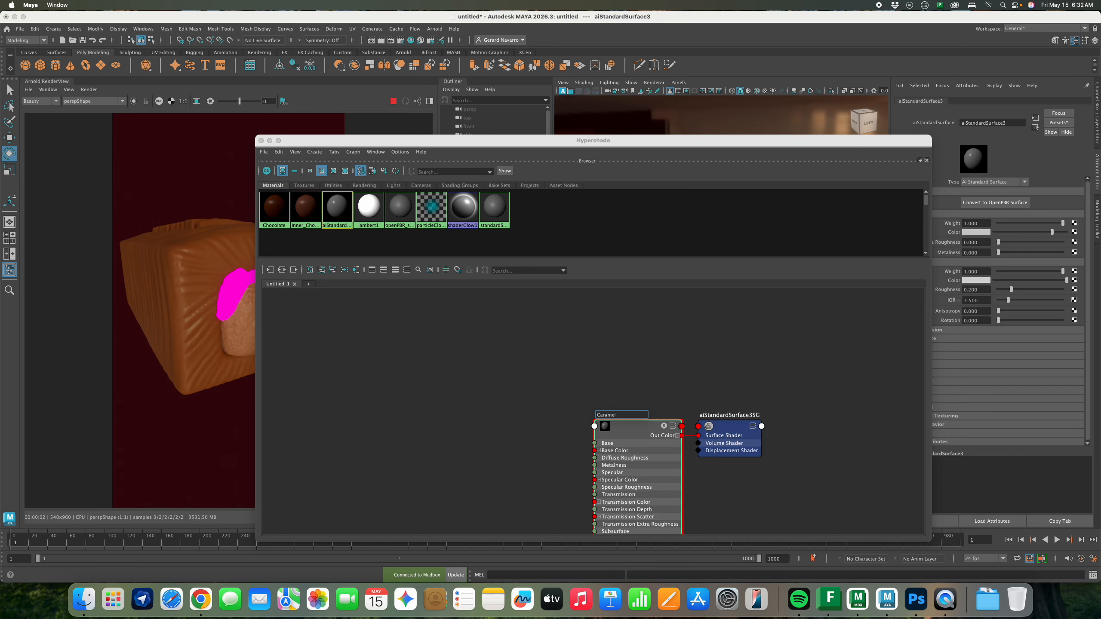
pyautogui.press('Return')
pyautogui.moveTo(623, 382); pyautogui.dragTo(747, 477)
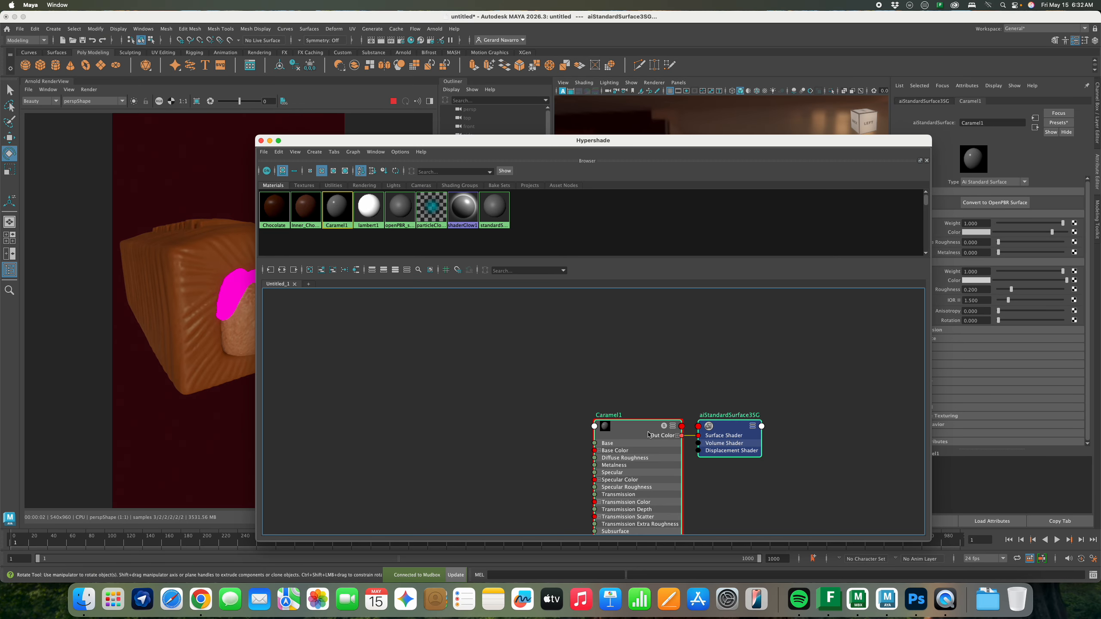
pyautogui.press('f')
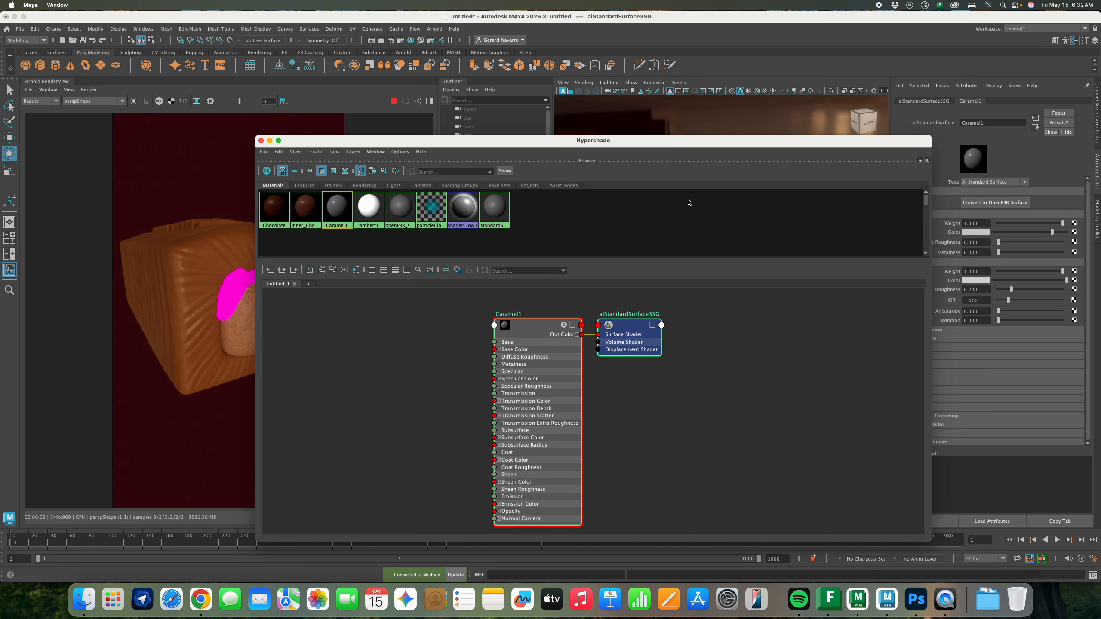
pyautogui.moveTo(727, 141); pyautogui.dragTo(768, 401)
pyautogui.click(820, 269)
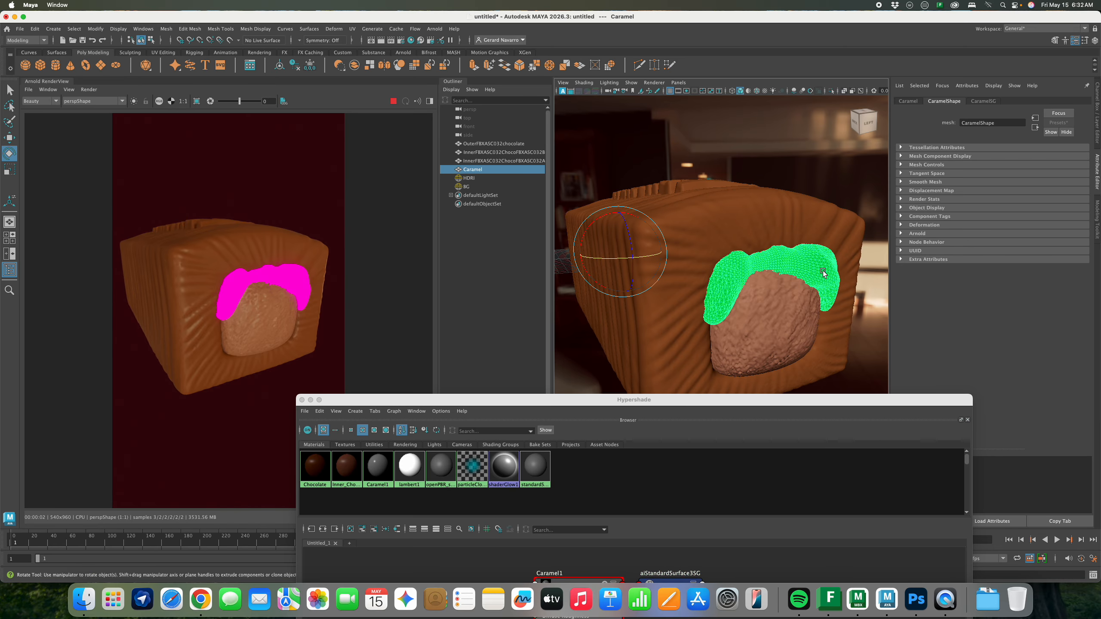
pyautogui.moveTo(375, 451); pyautogui.dragTo(374, 417, button='right')
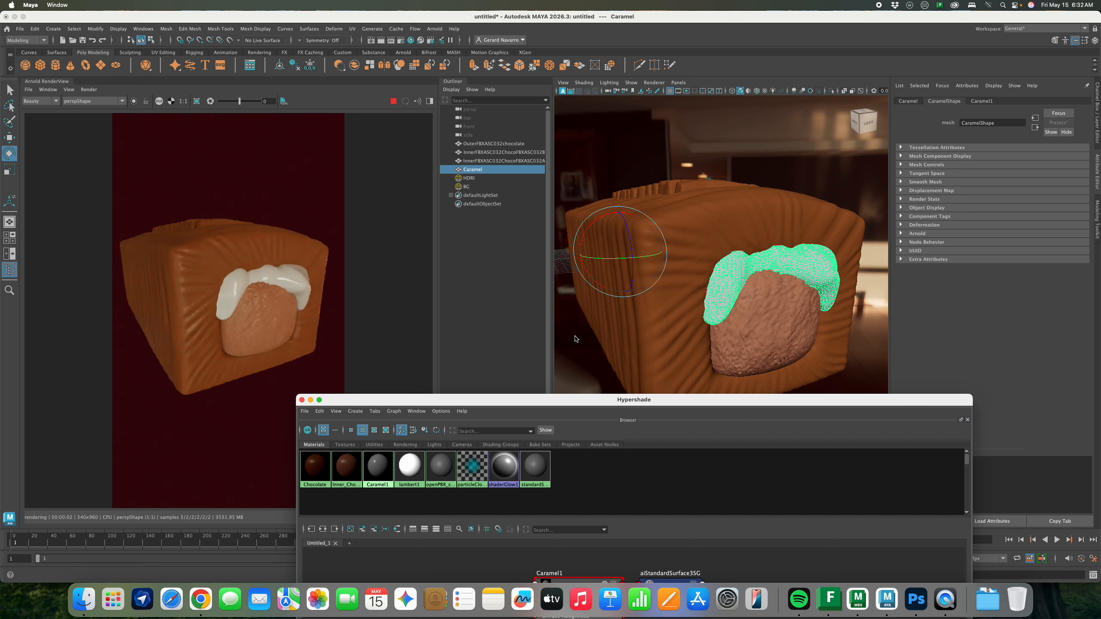
# Try the Gold, Incandescent_Bulb and Milk presets on Caramel1
pyautogui.moveTo(644, 404); pyautogui.dragTo(632, 388)
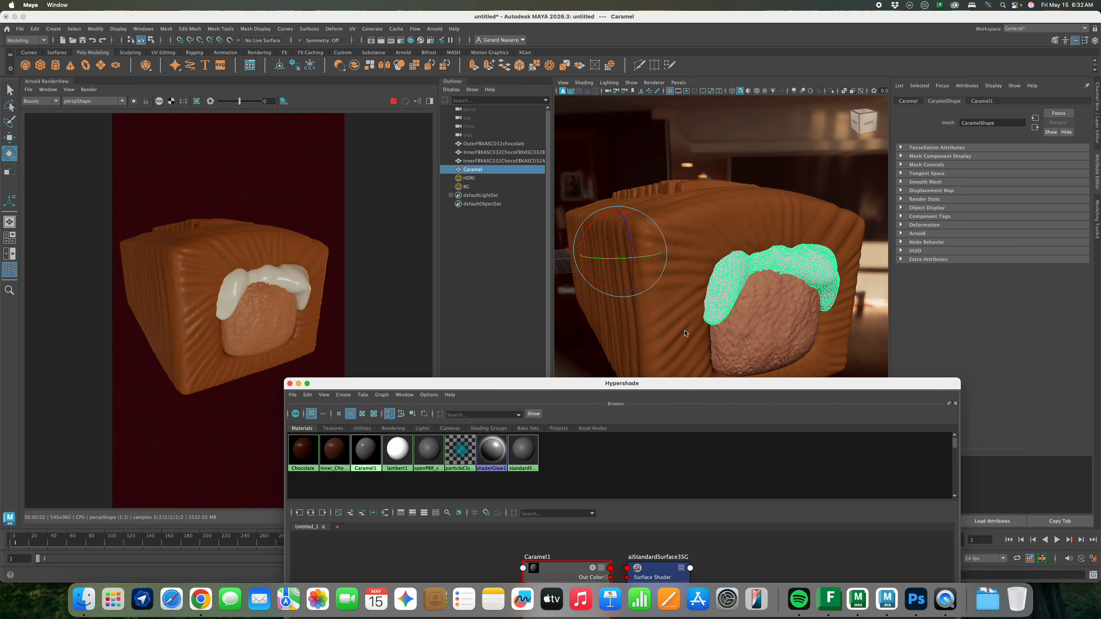
pyautogui.keyDown('alt'); pyautogui.moveTo(684, 330); pyautogui.dragTo(725, 305); pyautogui.keyUp('alt')
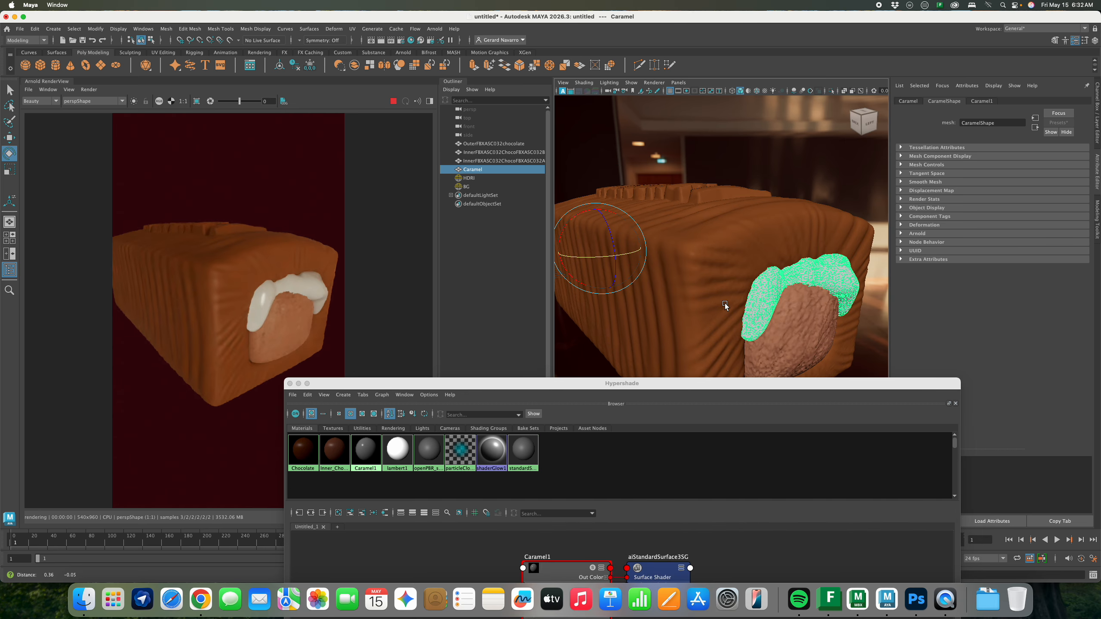
pyautogui.click(367, 452)
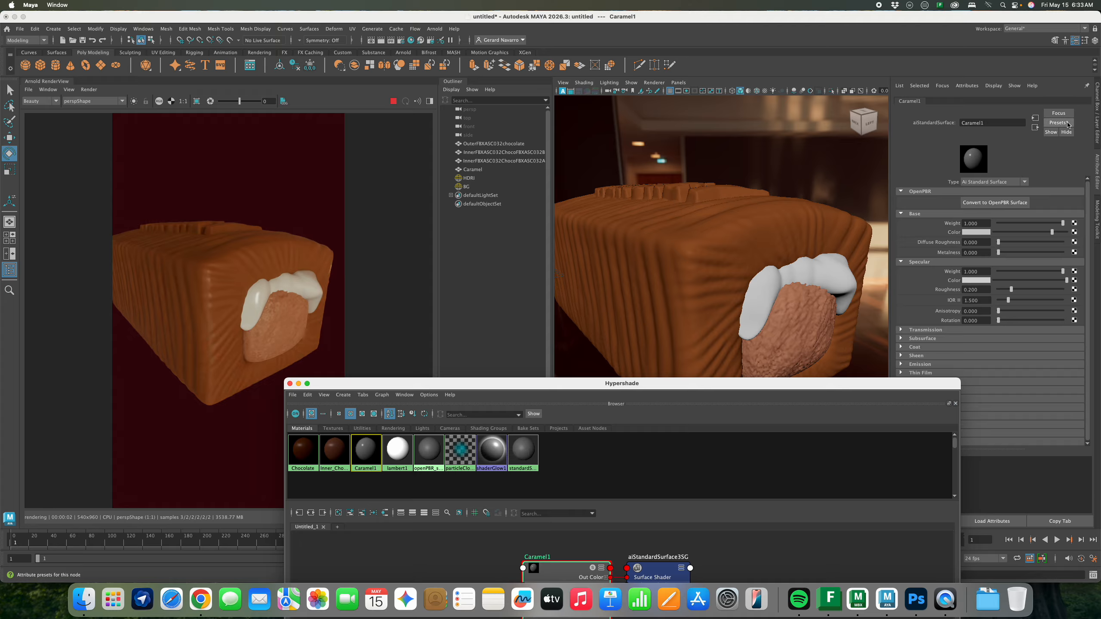
pyautogui.click(1058, 122)
pyautogui.moveTo(1054, 156)
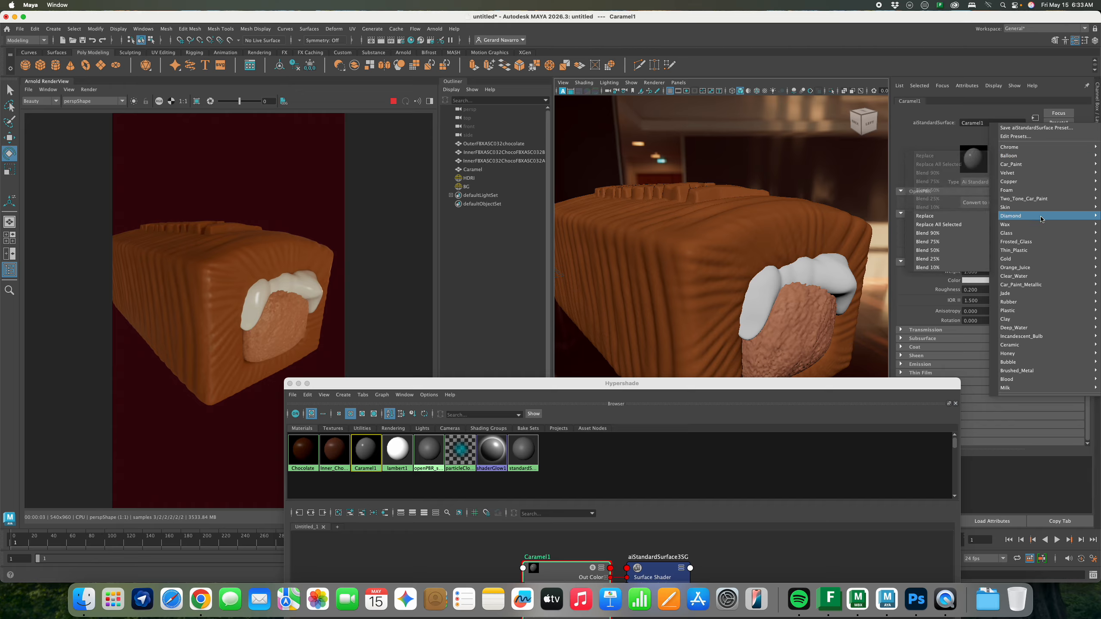
pyautogui.moveTo(1033, 245)
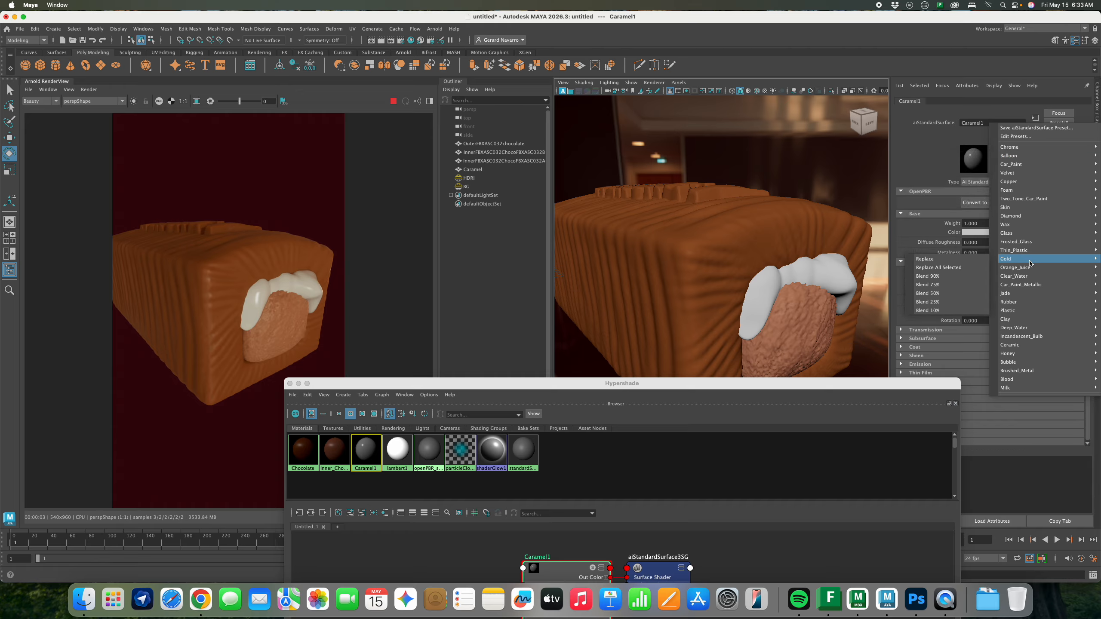
pyautogui.click(941, 260)
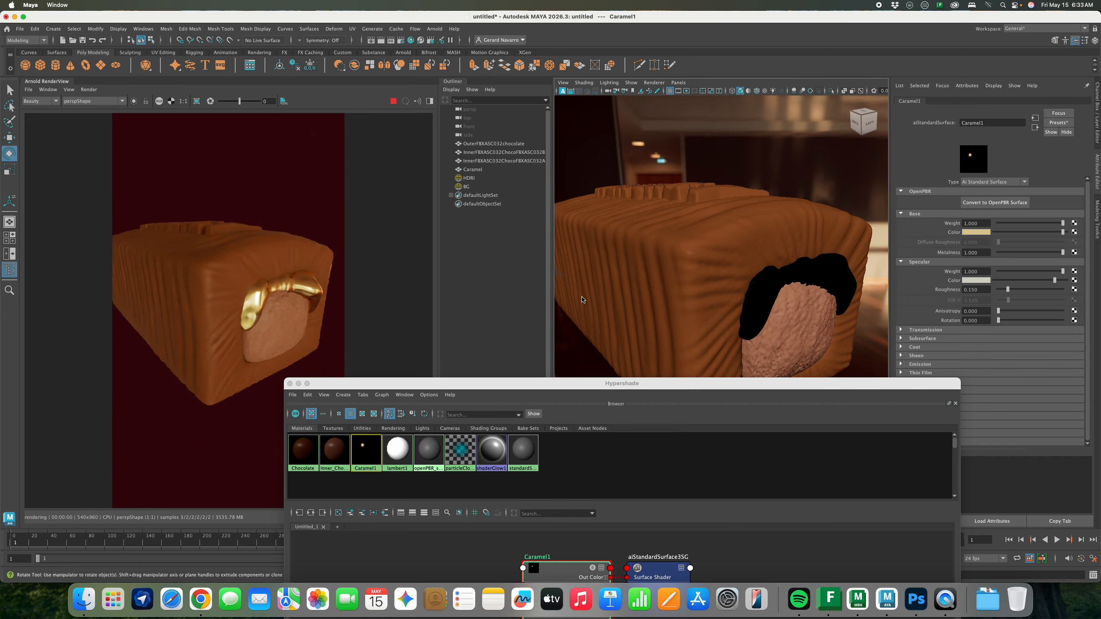
pyautogui.click(1058, 122)
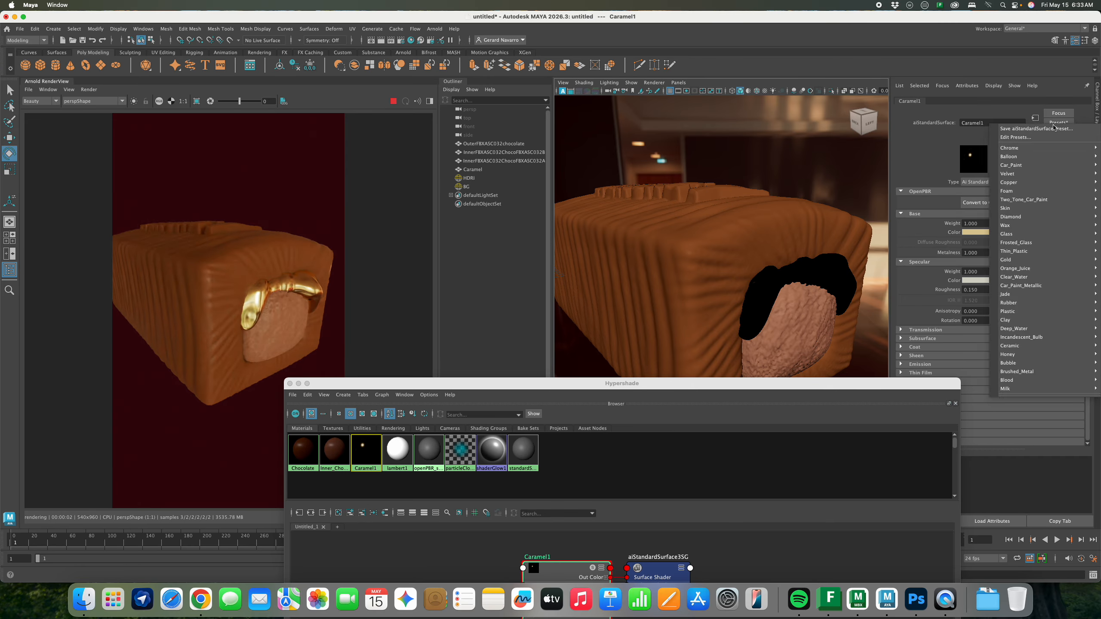
pyautogui.moveTo(1041, 339)
pyautogui.click(958, 358)
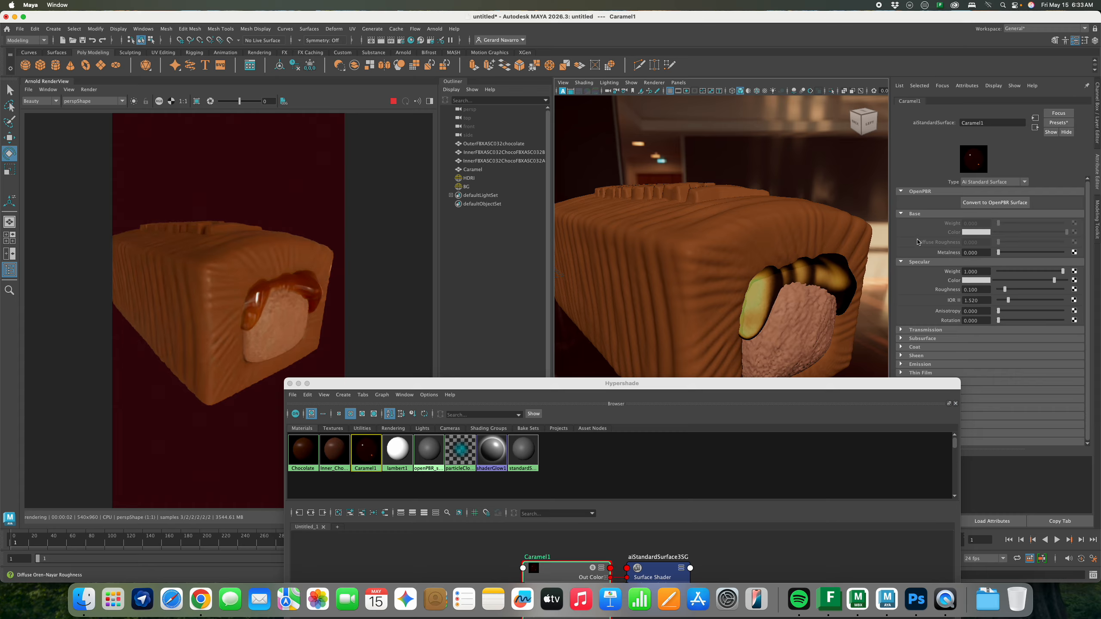
pyautogui.click(1061, 123)
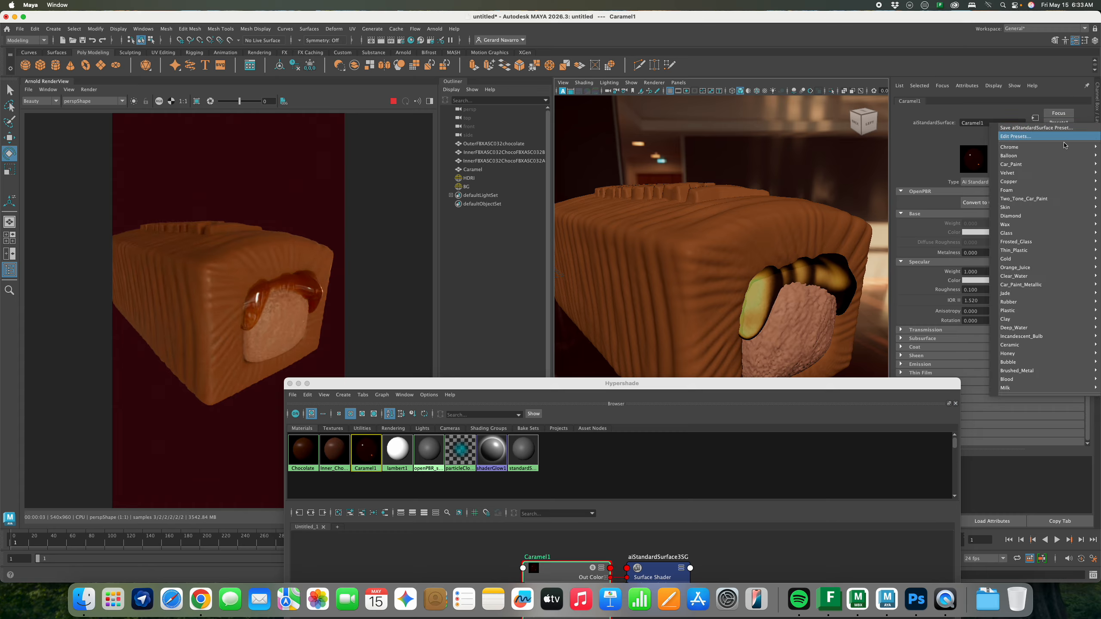
pyautogui.moveTo(1039, 371)
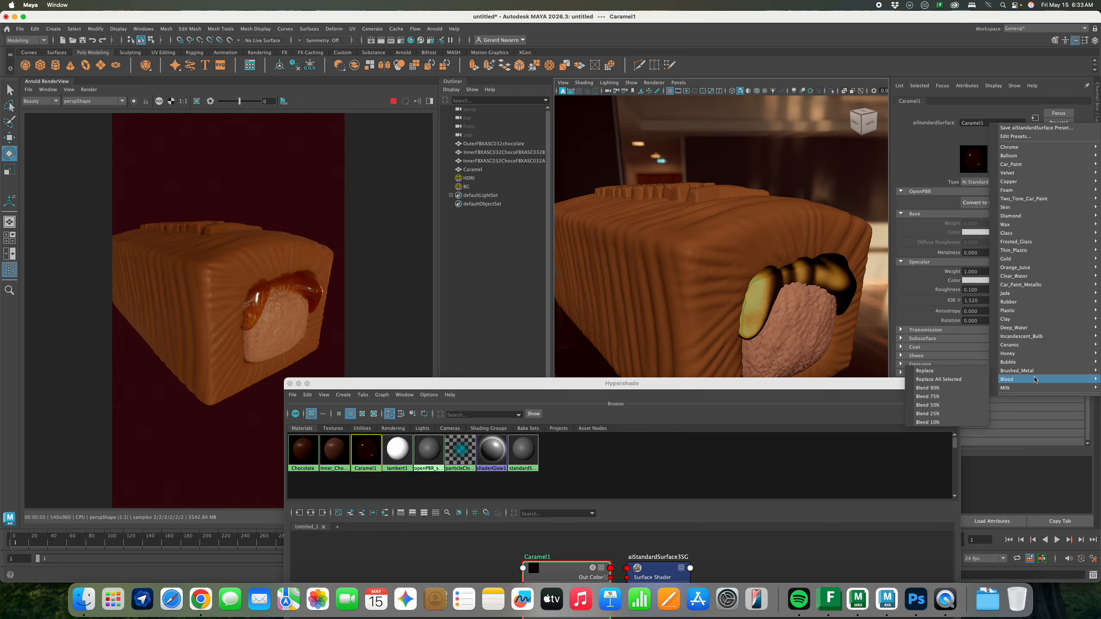
pyautogui.moveTo(1010, 388)
pyautogui.click(968, 389)
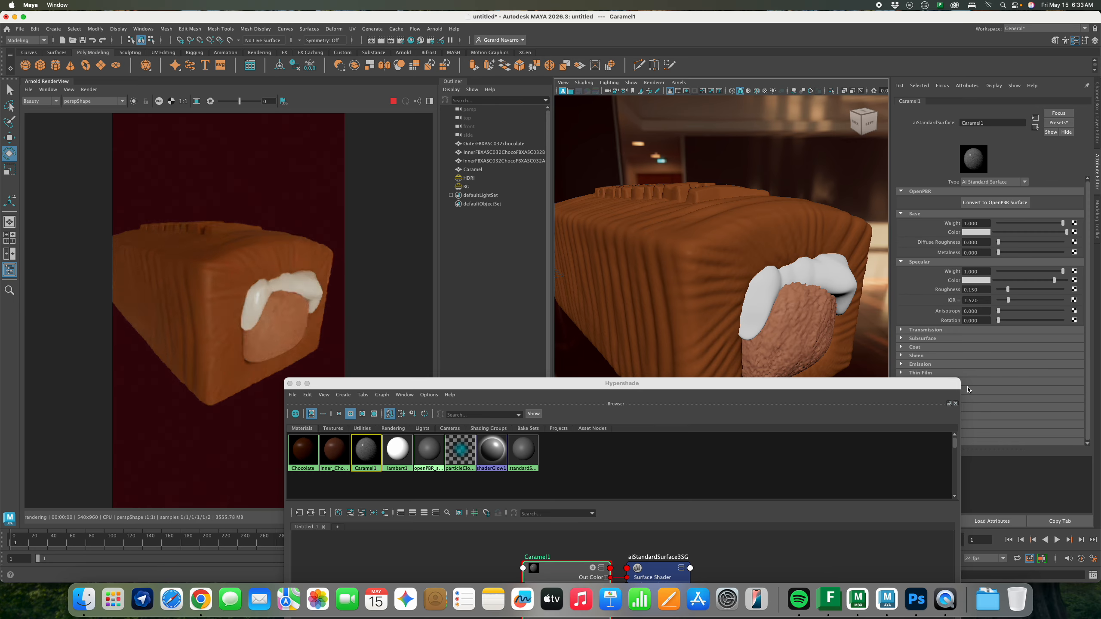
# Tint the base colour caramel brown, apply the Clay preset, then adjust it to deep brown
pyautogui.click(978, 234)
pyautogui.moveTo(1037, 245); pyautogui.dragTo(1047, 245)
pyautogui.click(1058, 122)
pyautogui.moveTo(1010, 346)
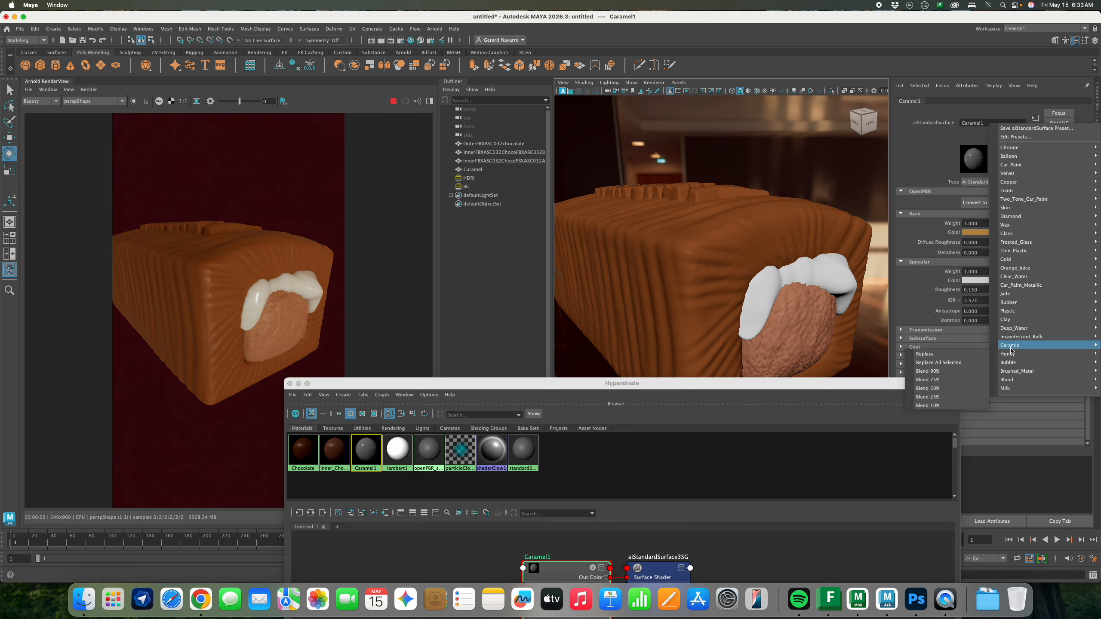
pyautogui.moveTo(1016, 322)
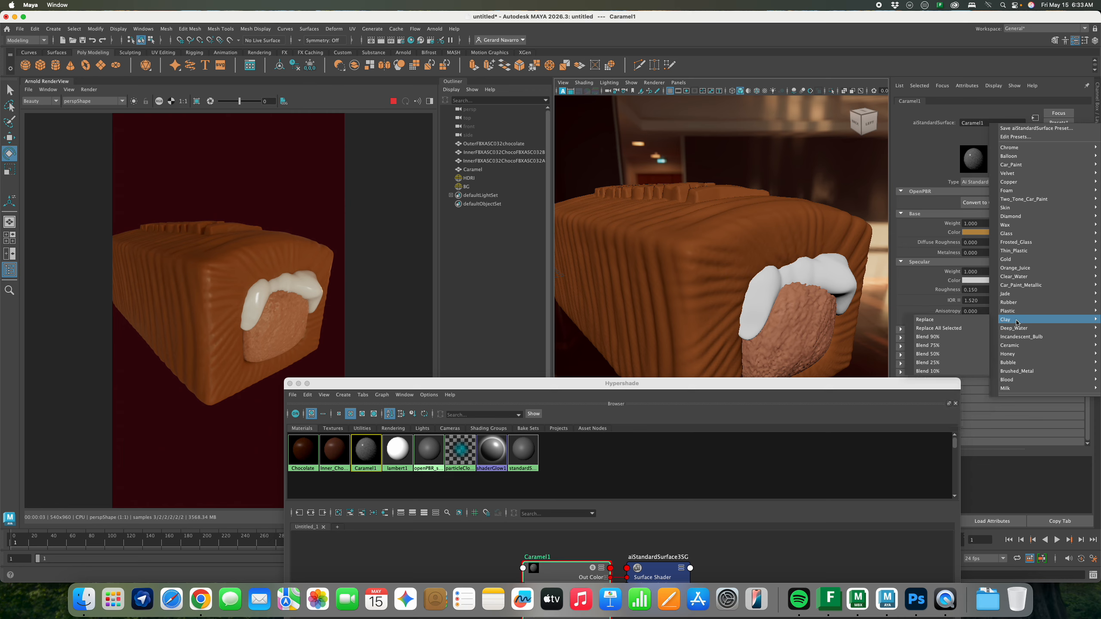
pyautogui.click(975, 322)
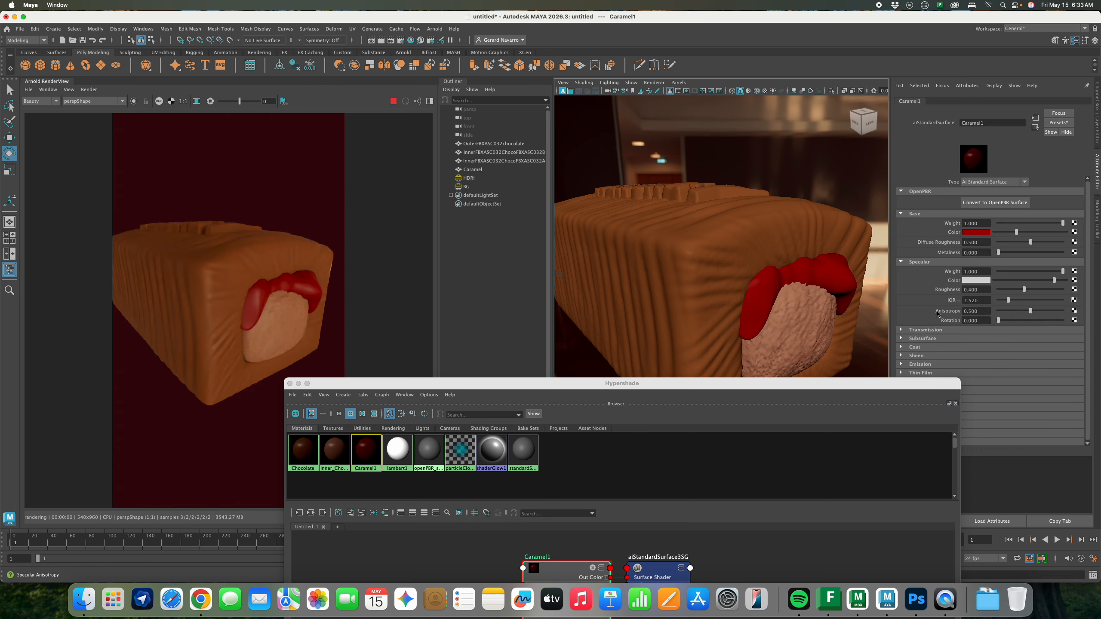
pyautogui.click(977, 235)
pyautogui.click(941, 228)
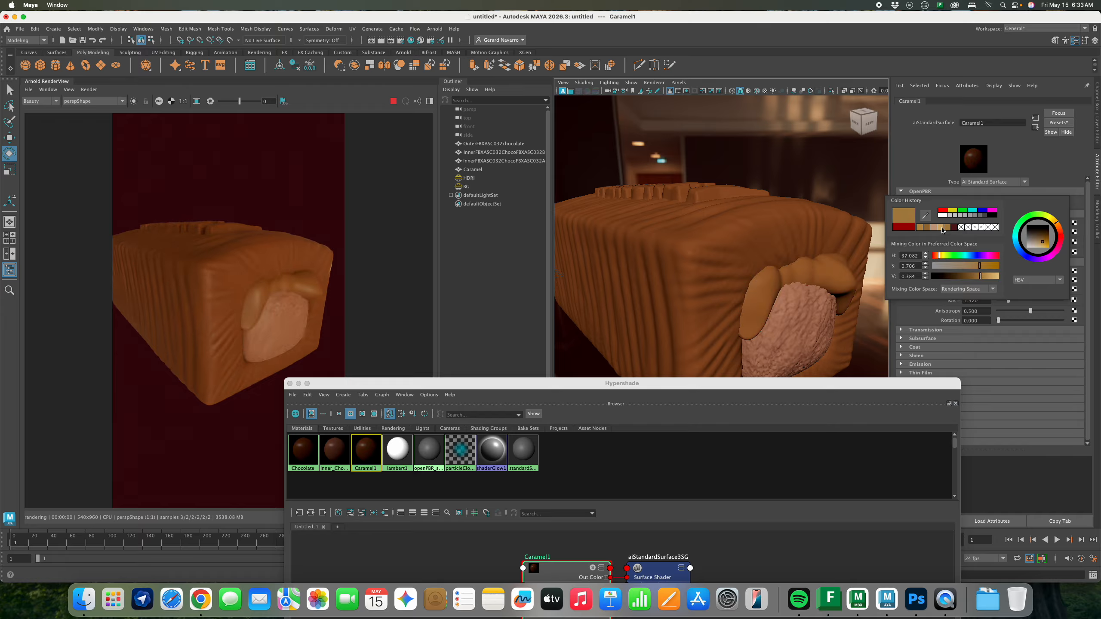
pyautogui.click(936, 228)
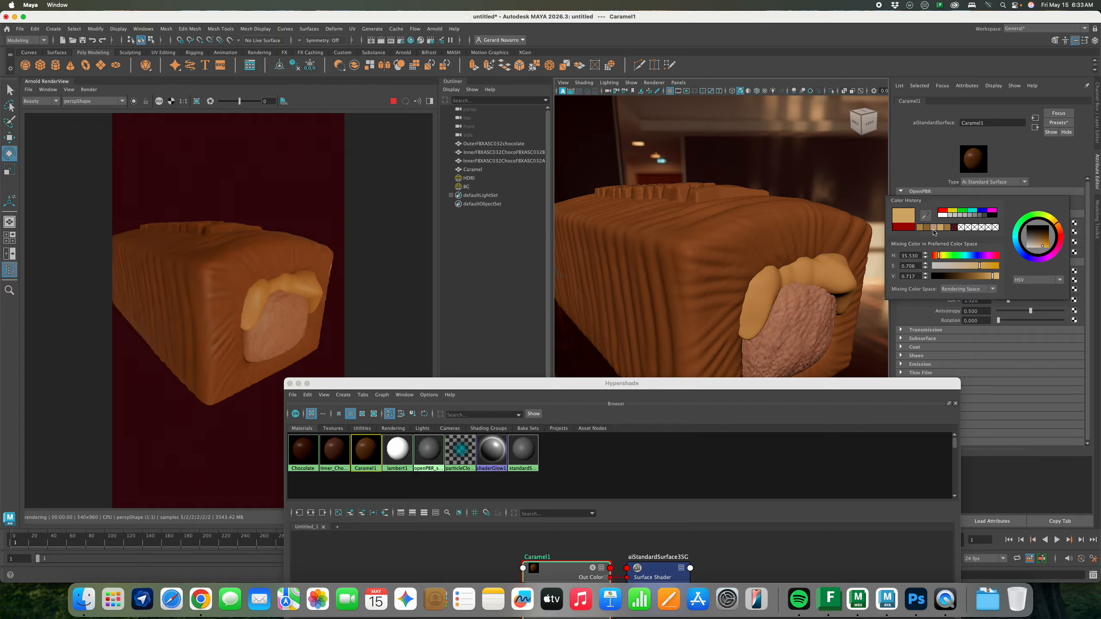
pyautogui.click(933, 229)
pyautogui.click(928, 229)
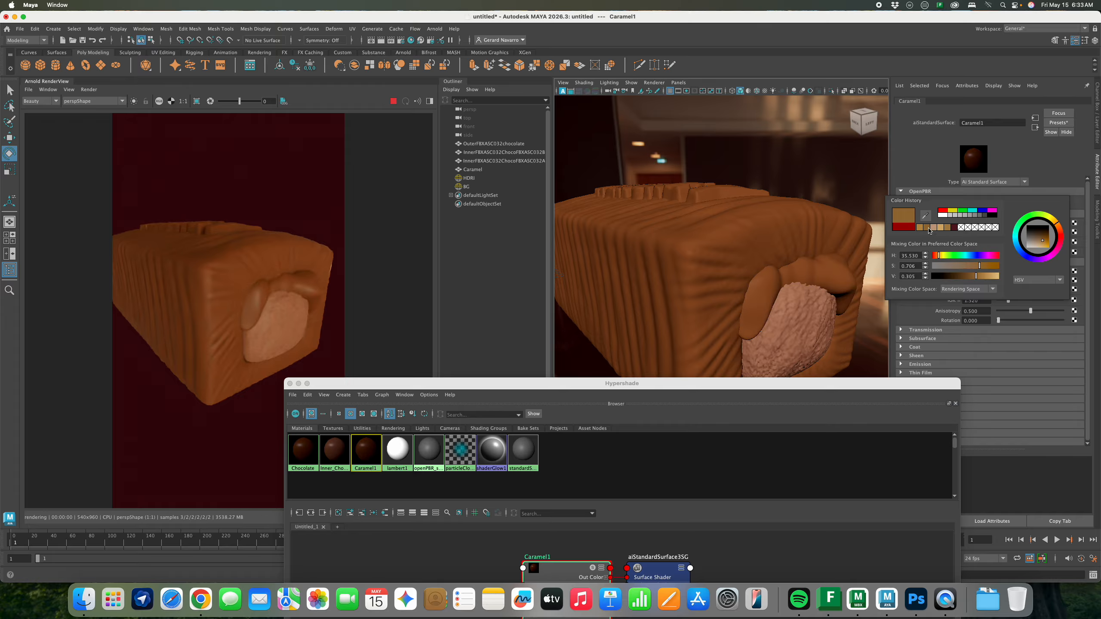
pyautogui.click(932, 229)
pyautogui.click(953, 276)
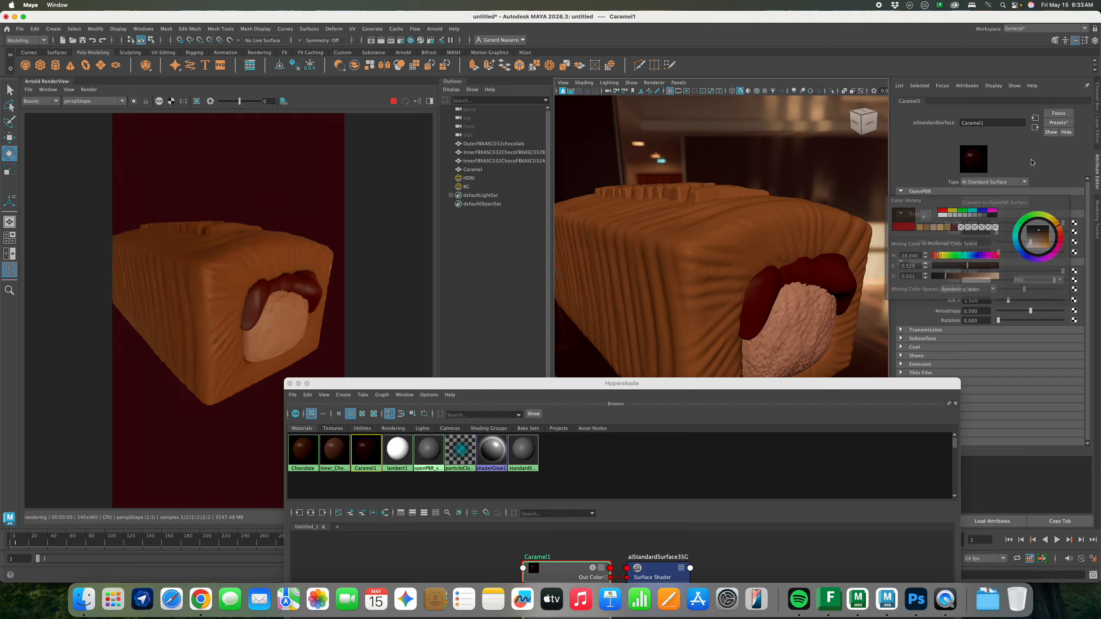
# Apply the Honey preset to Caramel1, replacing its settings
pyautogui.click(1059, 122)
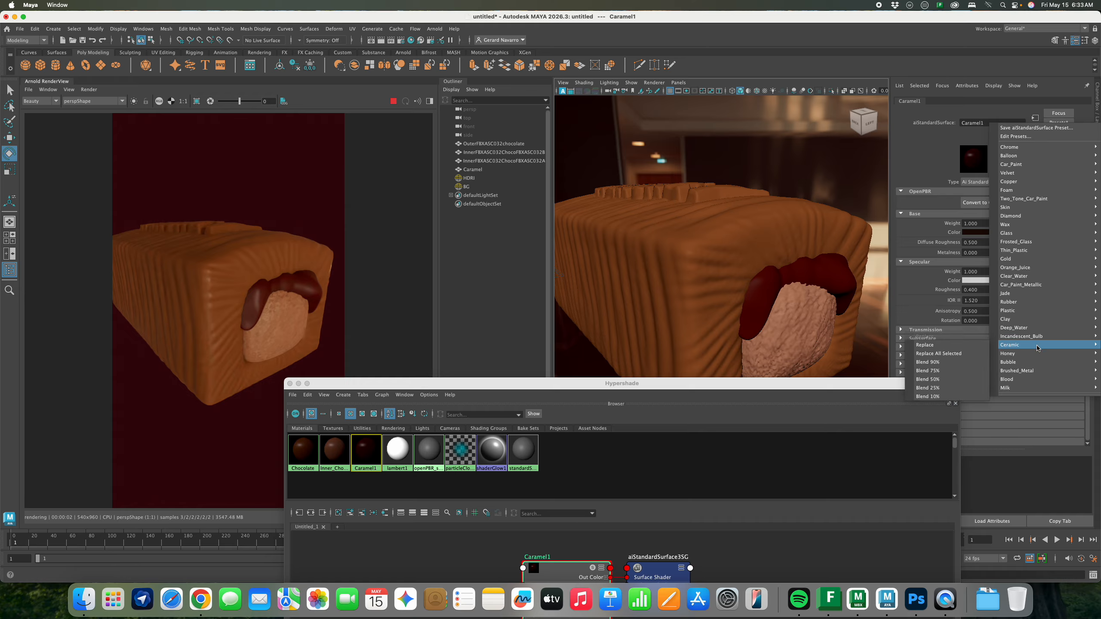
pyautogui.moveTo(1023, 353)
pyautogui.click(927, 354)
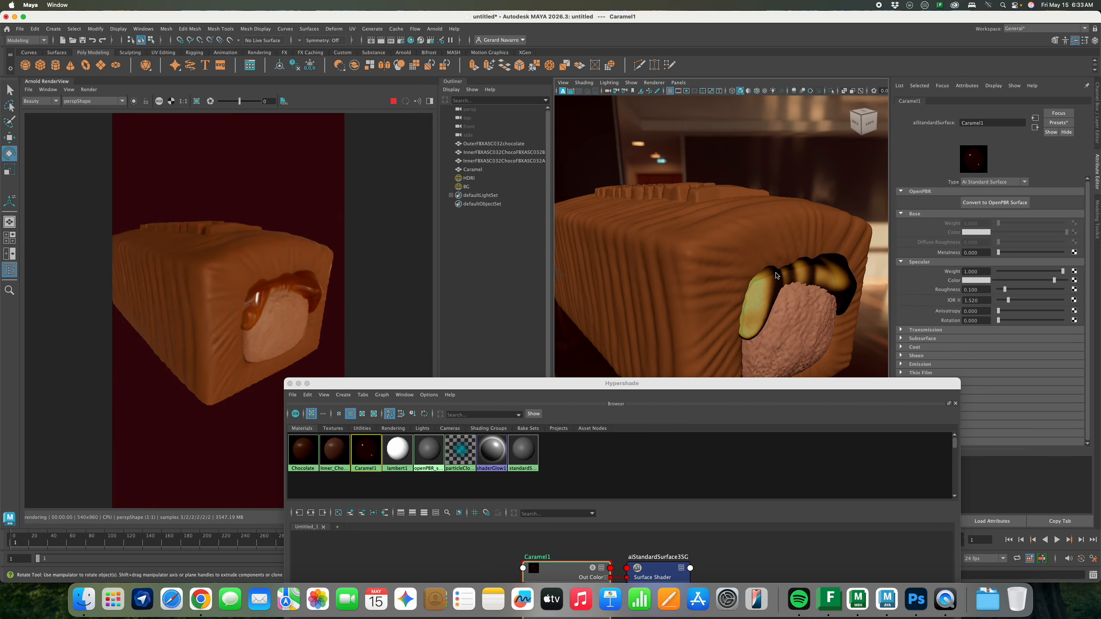
# Turn the view to the bar's cut end and select the caramel mesh
pyautogui.keyDown('alt'); pyautogui.moveTo(767, 243); pyautogui.dragTo(766, 228); pyautogui.keyUp('alt')
pyautogui.moveTo(766, 229)
pyautogui.mouseDown(button='right')
pyautogui.moveTo(732, 234)
pyautogui.moveTo(779, 231)
pyautogui.mouseUp(button='right')
pyautogui.keyDown('alt'); pyautogui.moveTo(779, 231); pyautogui.dragTo(756, 258); pyautogui.keyUp('alt')
pyautogui.keyDown('alt'); pyautogui.moveTo(742, 233); pyautogui.dragTo(810, 223, button='right'); pyautogui.keyUp('alt')
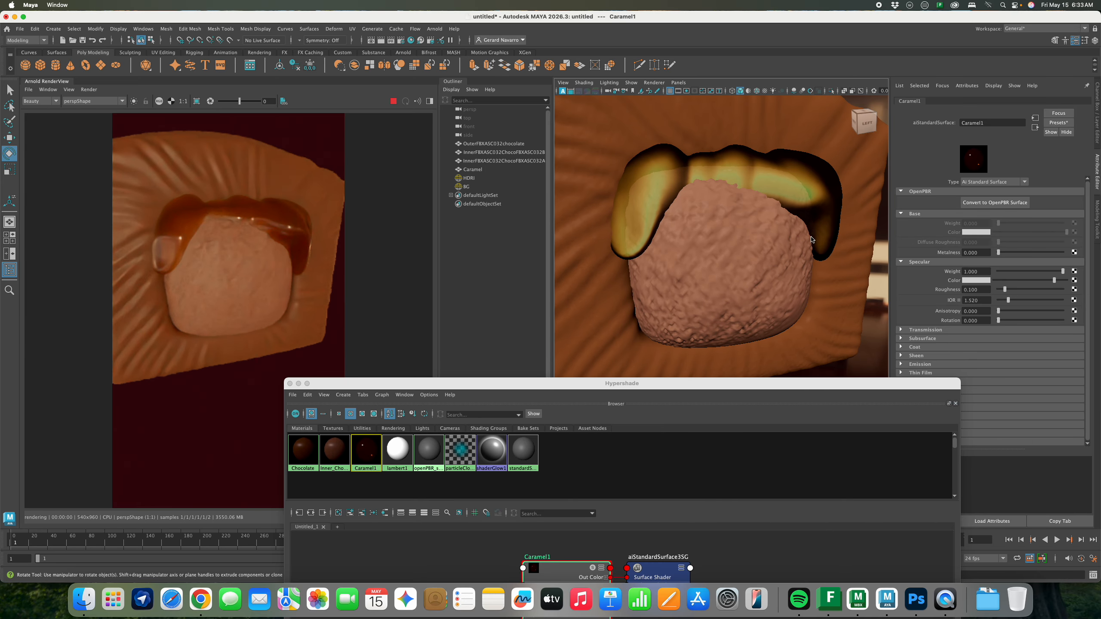
pyautogui.click(812, 190)
pyautogui.keyDown('alt'); pyautogui.moveTo(787, 229); pyautogui.dragTo(763, 233); pyautogui.keyUp('alt')
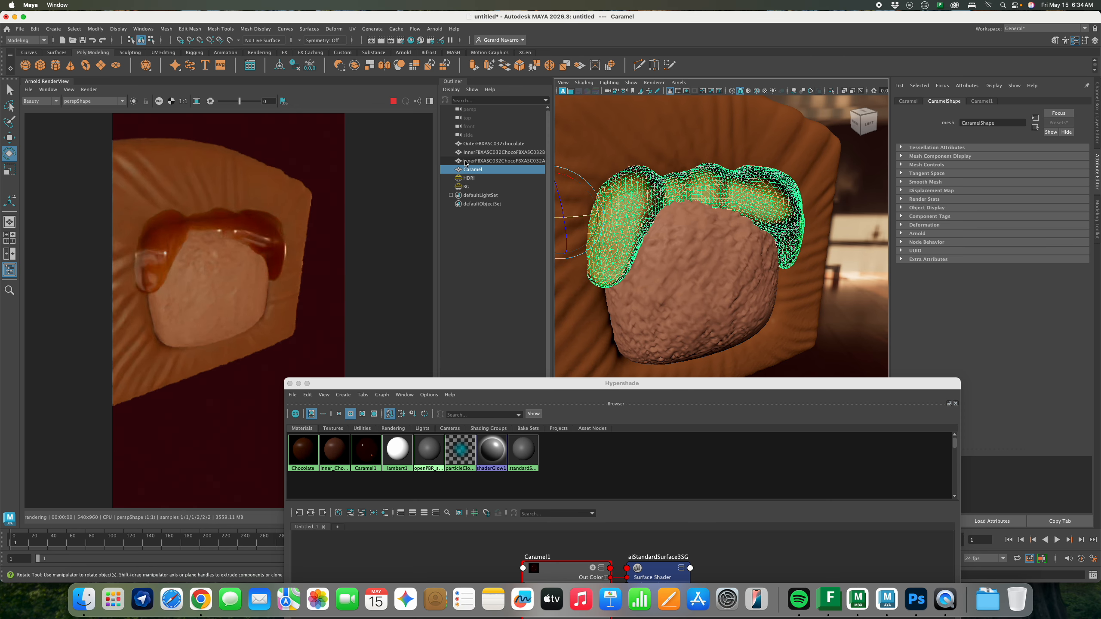
# Use File > Send to Mudbox > Update Current Scene
pyautogui.click(18, 30)
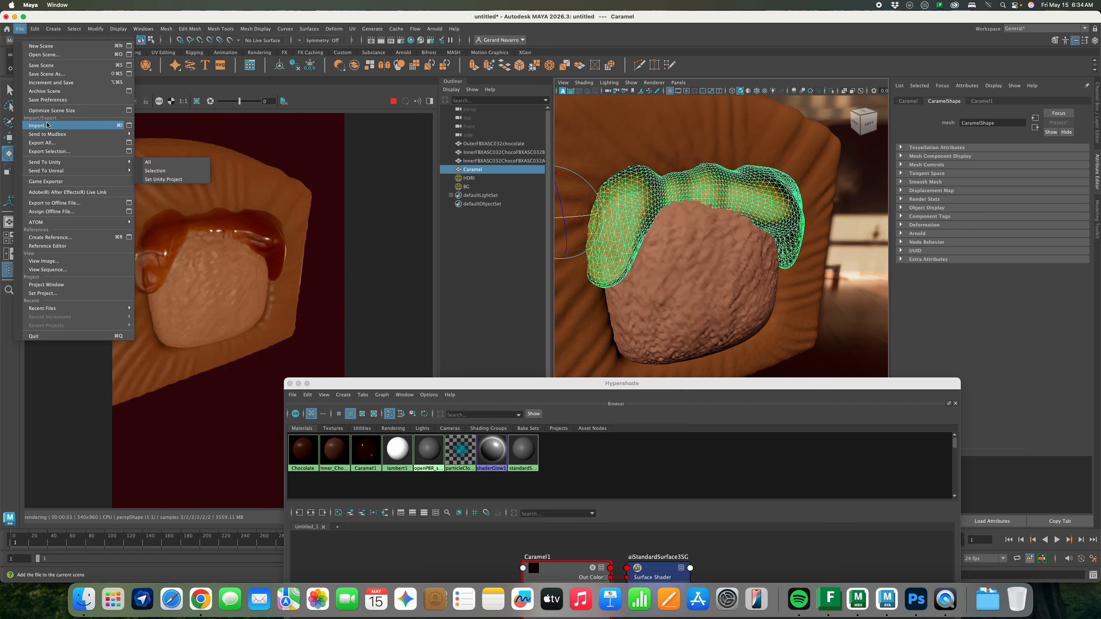
pyautogui.moveTo(69, 138)
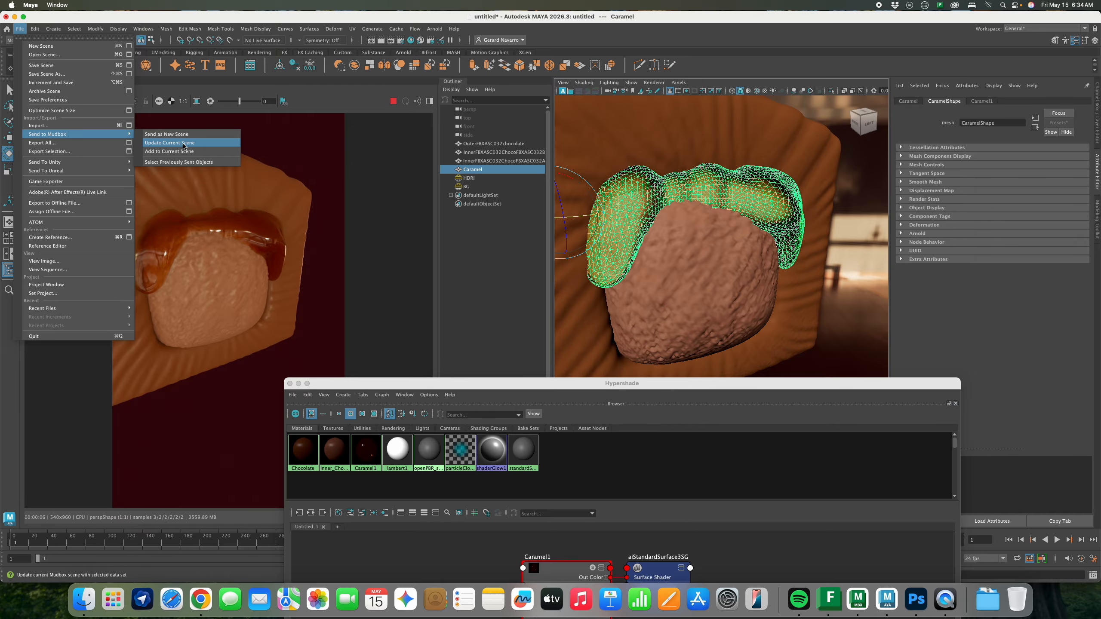
pyautogui.click(183, 147)
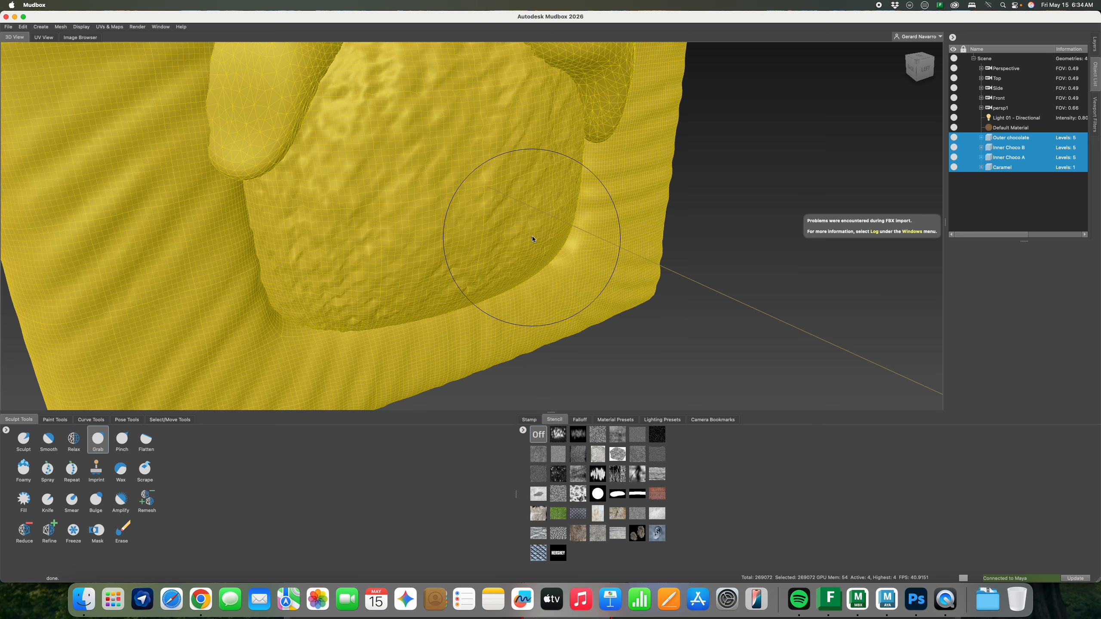
# Select Caramel and pull its lower edge down over the chocolate with the Grab brush
pyautogui.click(1006, 168)
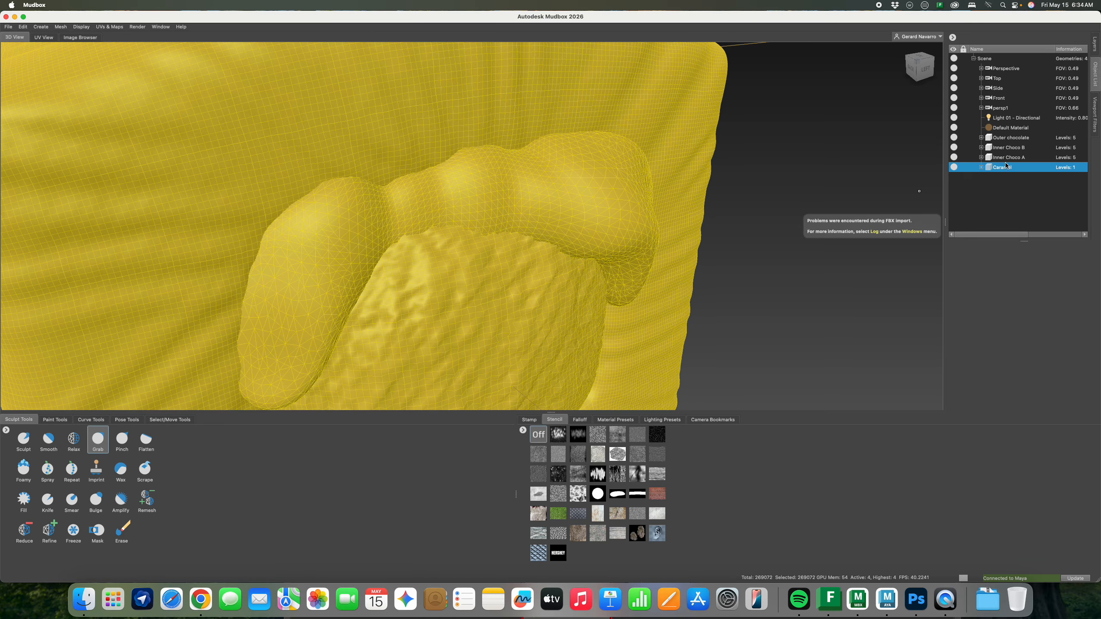
pyautogui.moveTo(520, 217)
pyautogui.keyDown('alt'); pyautogui.mouseDown()
pyautogui.moveTo(574, 224)
pyautogui.moveTo(490, 160)
pyautogui.mouseUp(); pyautogui.keyUp('alt')
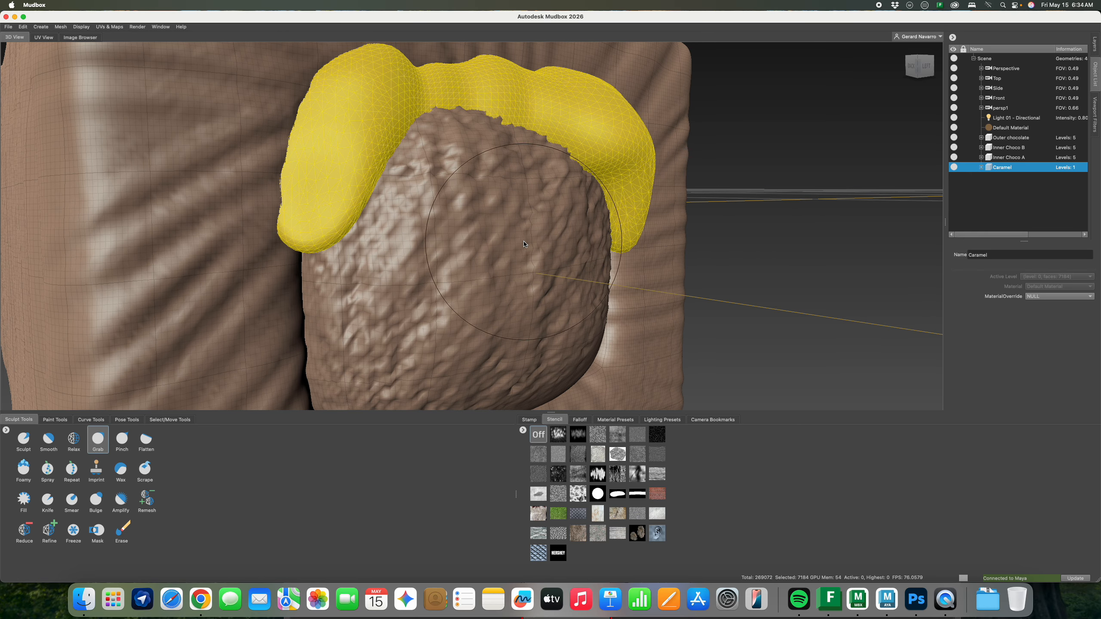
pyautogui.press('[')
pyautogui.press('[')
pyautogui.press('[')
pyautogui.press('[')
pyautogui.press('[')
pyautogui.press('[')
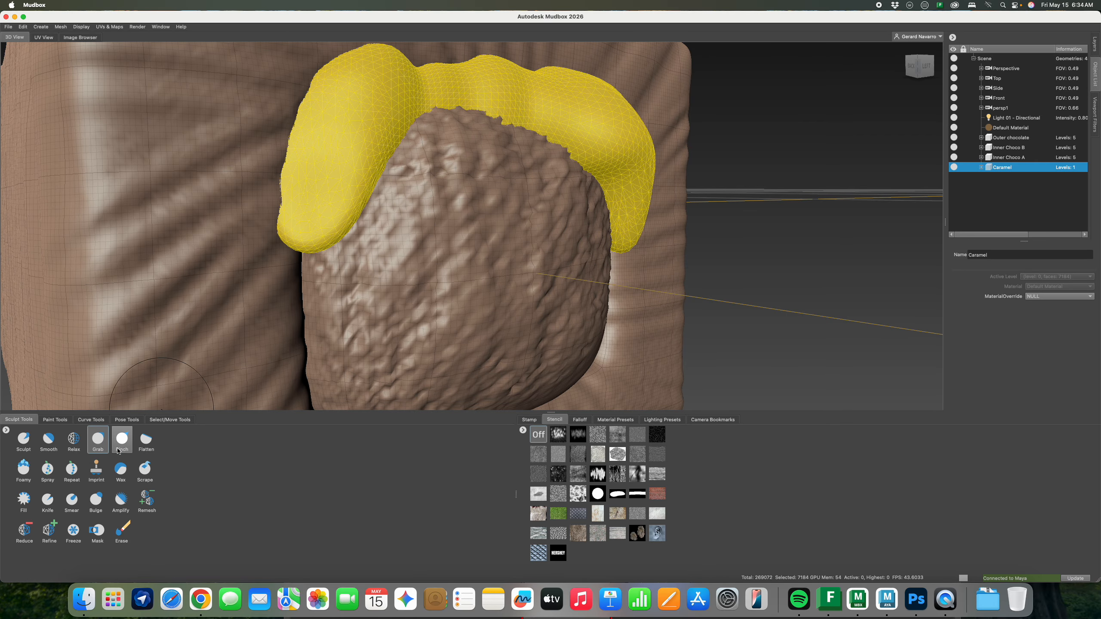
pyautogui.click(98, 439)
pyautogui.moveTo(489, 114)
pyautogui.mouseDown()
pyautogui.moveTo(500, 201)
pyautogui.moveTo(546, 171)
pyautogui.moveTo(577, 125)
pyautogui.mouseUp()
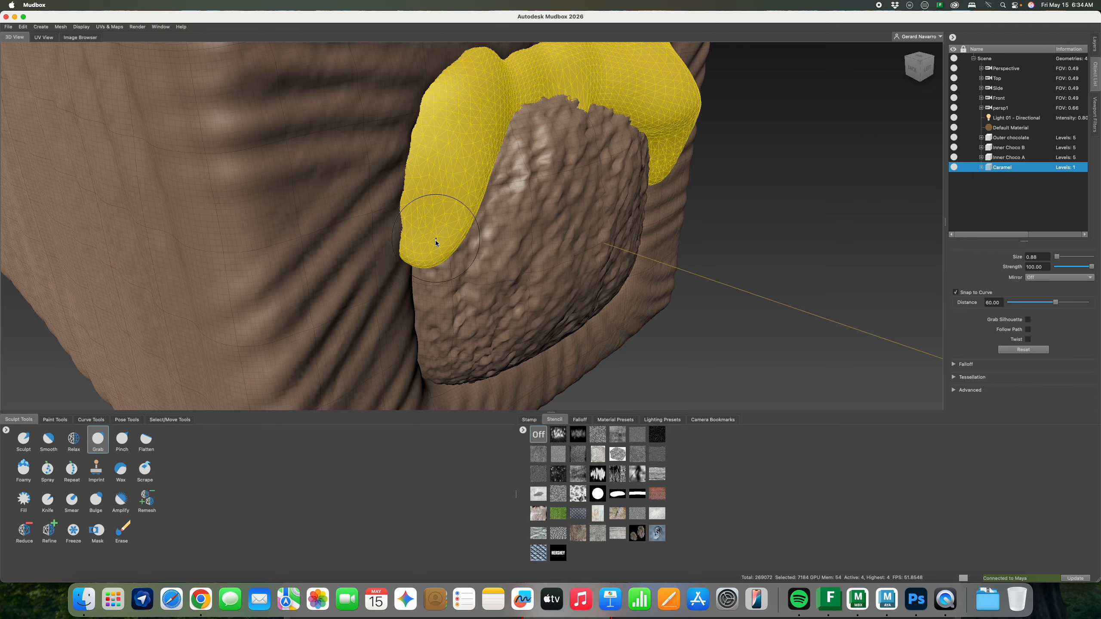
# Enlarge the brush to 1.55 and drag the caramel's middle edge down over the chocolate
pyautogui.press('b')
pyautogui.moveTo(436, 242); pyautogui.dragTo(414, 279)
pyautogui.press('b')
pyautogui.moveTo(469, 187)
pyautogui.keyDown('alt'); pyautogui.mouseDown()
pyautogui.moveTo(502, 164)
pyautogui.moveTo(504, 204)
pyautogui.moveTo(434, 200)
pyautogui.moveTo(468, 214)
pyautogui.moveTo(462, 204)
pyautogui.mouseUp(); pyautogui.keyUp('alt')
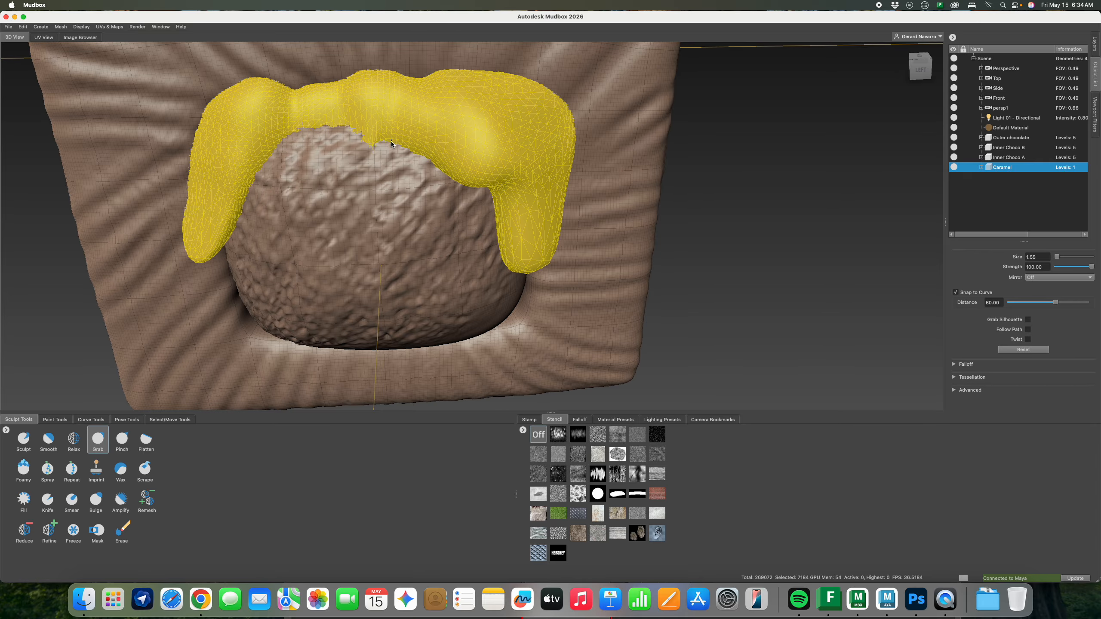
pyautogui.moveTo(346, 126)
pyautogui.mouseDown()
pyautogui.moveTo(339, 145)
pyautogui.moveTo(477, 234)
pyautogui.moveTo(550, 213)
pyautogui.mouseUp()
pyautogui.moveTo(550, 131); pyautogui.dragTo(574, 165)
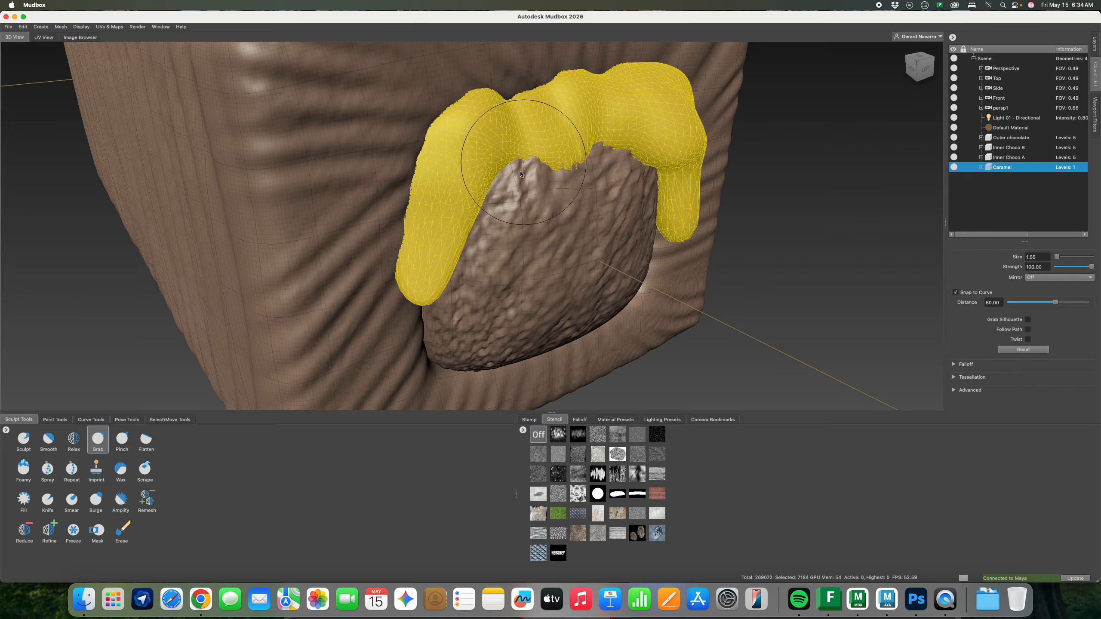
pyautogui.moveTo(503, 147)
pyautogui.keyDown('alt'); pyautogui.mouseDown()
pyautogui.moveTo(457, 195)
pyautogui.moveTo(472, 252)
pyautogui.moveTo(509, 230)
pyautogui.mouseUp(); pyautogui.keyUp('alt')
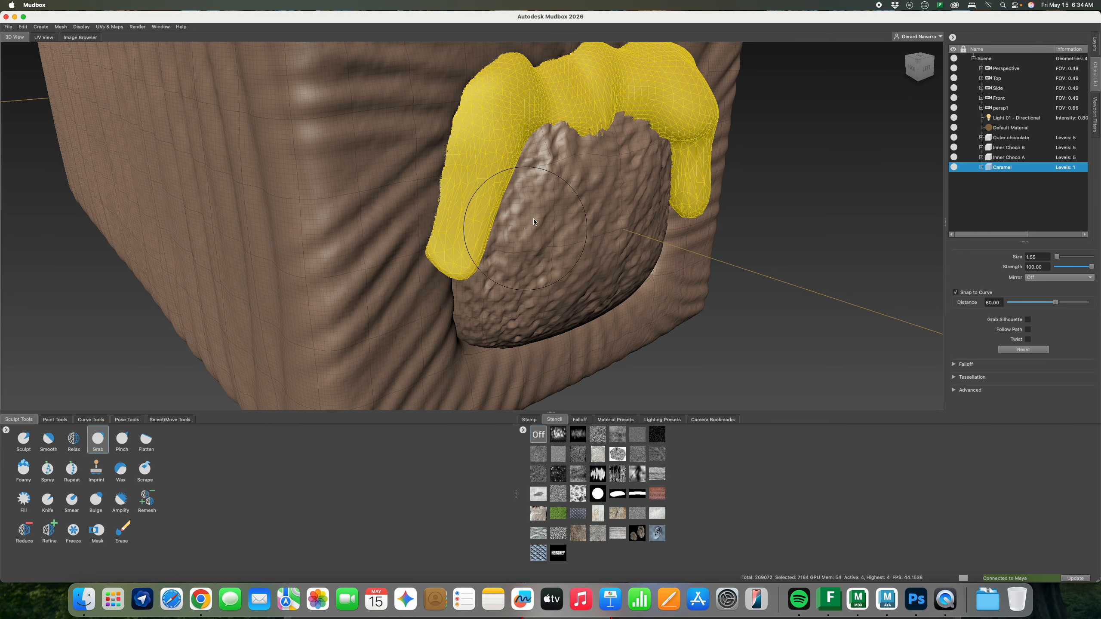
pyautogui.keyDown('alt'); pyautogui.moveTo(627, 206); pyautogui.dragTo(576, 191, button='right'); pyautogui.keyUp('alt')
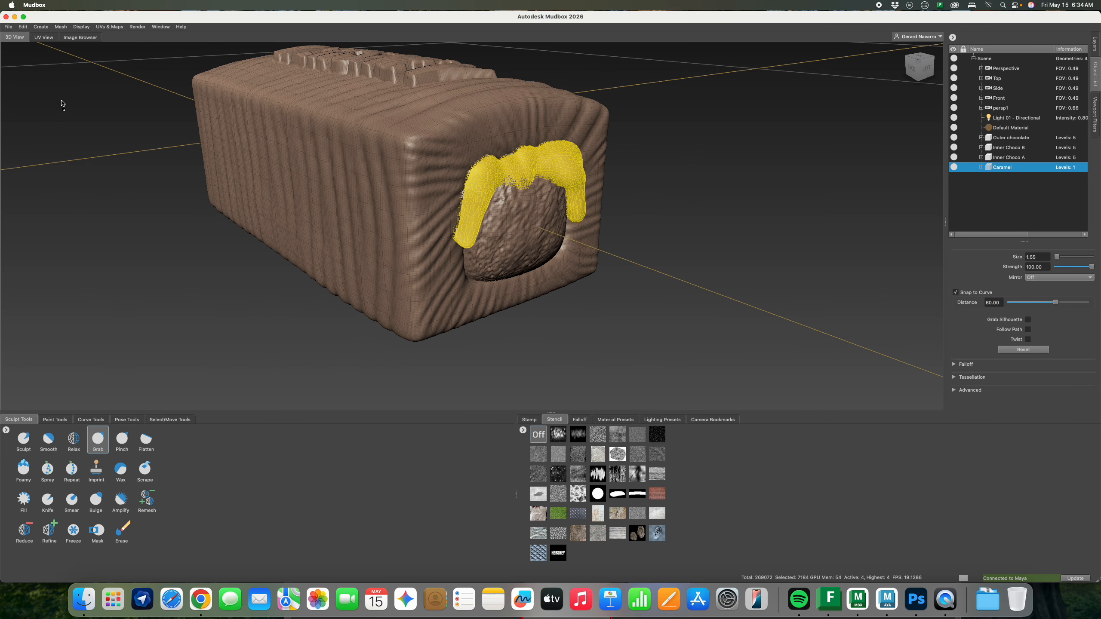
# Update the current Maya scene with the sculpted caramel via Send to Maya
pyautogui.click(11, 29)
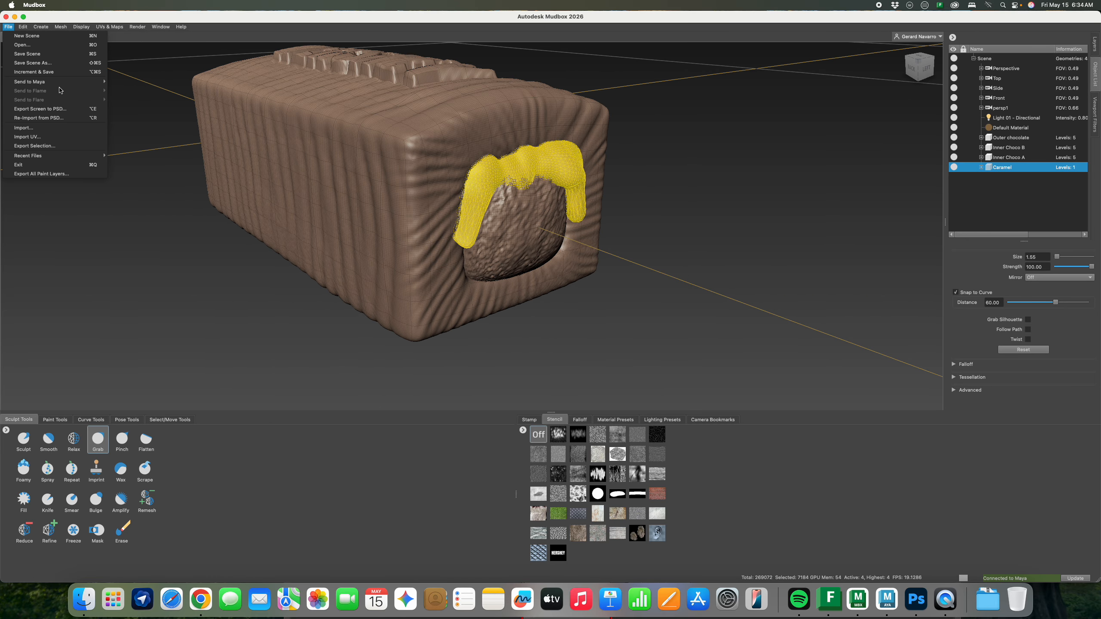
pyautogui.moveTo(60, 86)
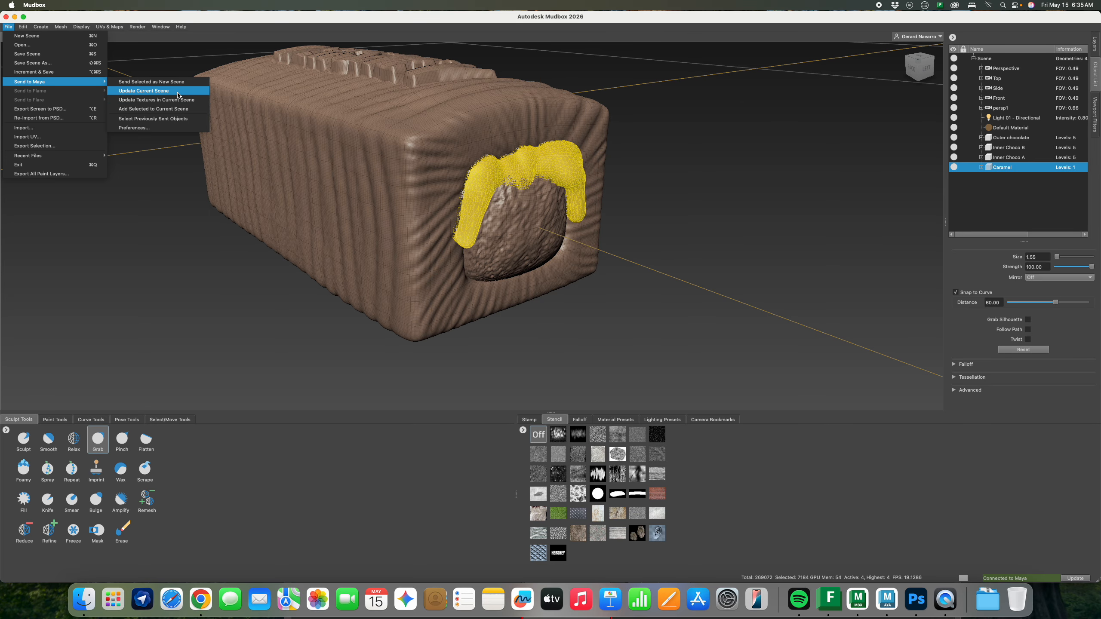
pyautogui.click(178, 95)
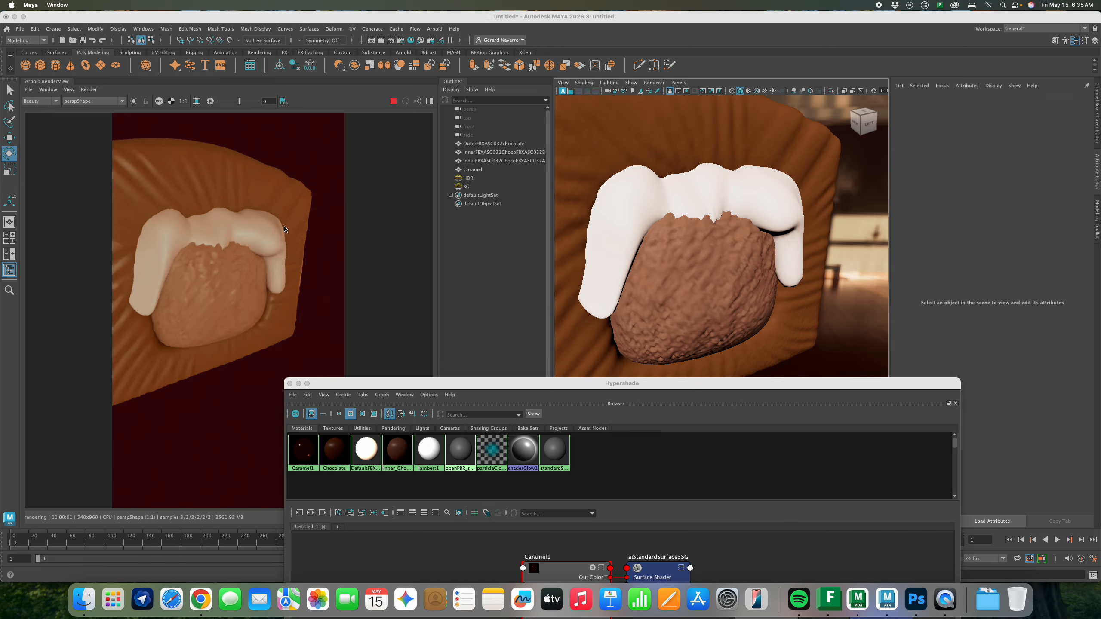
# Delete DefaultFBXASC032Material and assign Caramel1 to the selected caramel mesh
pyautogui.moveTo(540, 380); pyautogui.dragTo(446, 277)
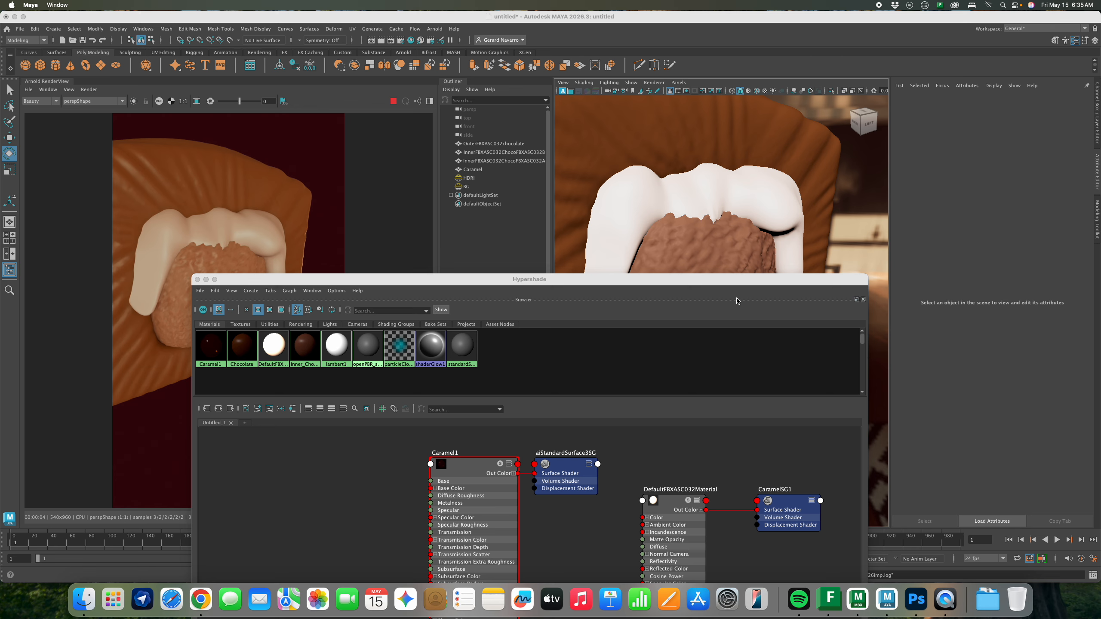
pyautogui.click(633, 223)
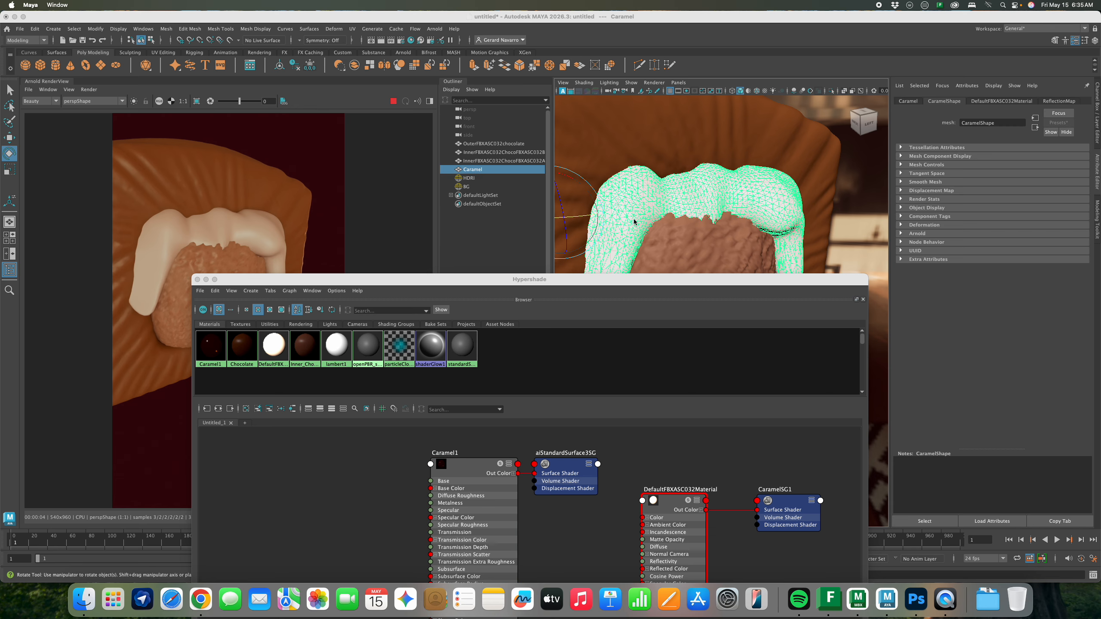
pyautogui.click(272, 354)
pyautogui.press('Delete')
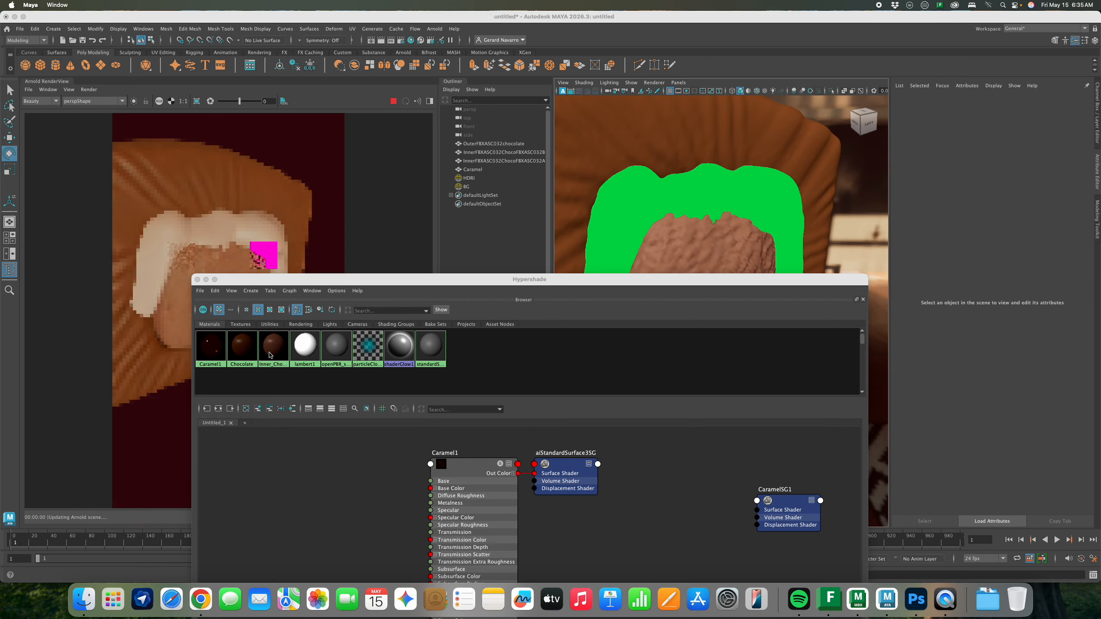
pyautogui.click(666, 200)
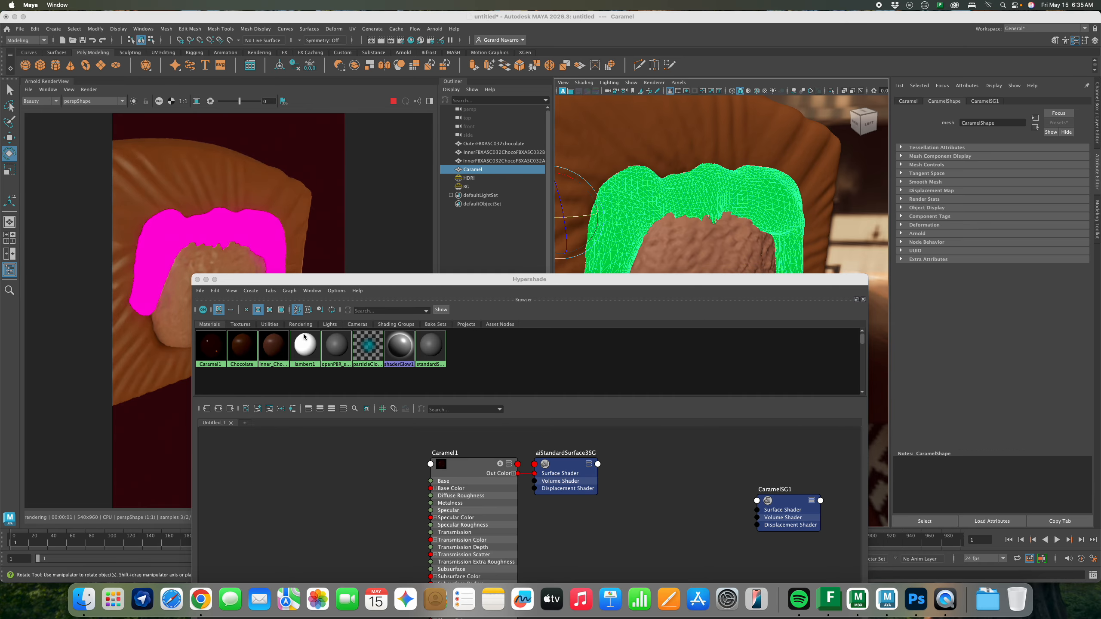
pyautogui.rightClick(211, 352)
pyautogui.click(195, 404)
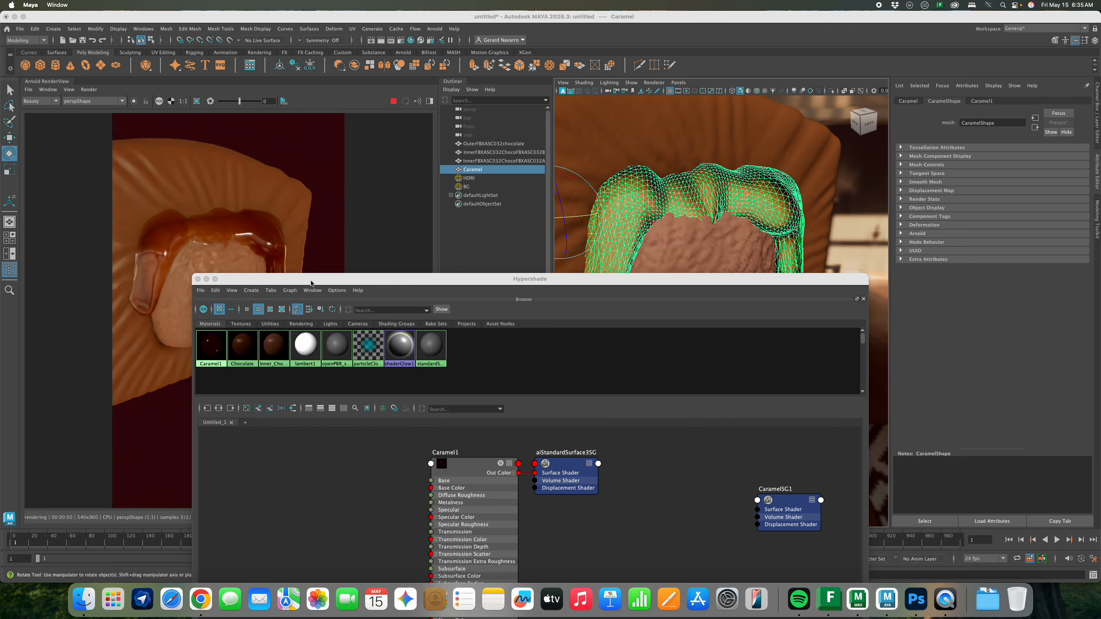
# Shift the Inner_Chocolate material's base colour toward pink
pyautogui.moveTo(303, 279); pyautogui.dragTo(537, 311)
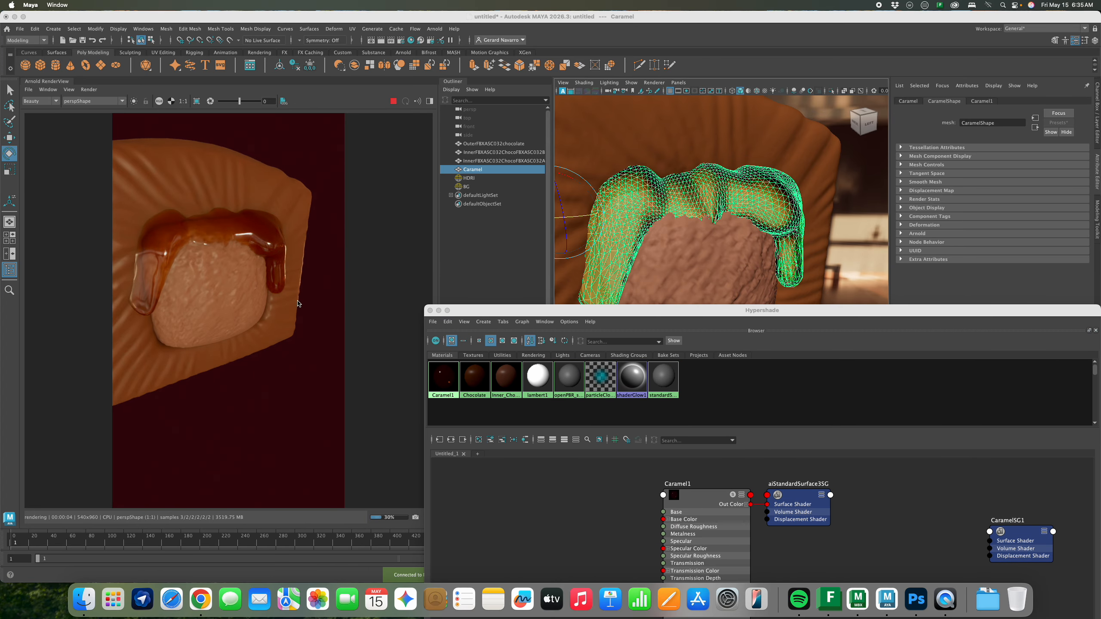
pyautogui.click(503, 379)
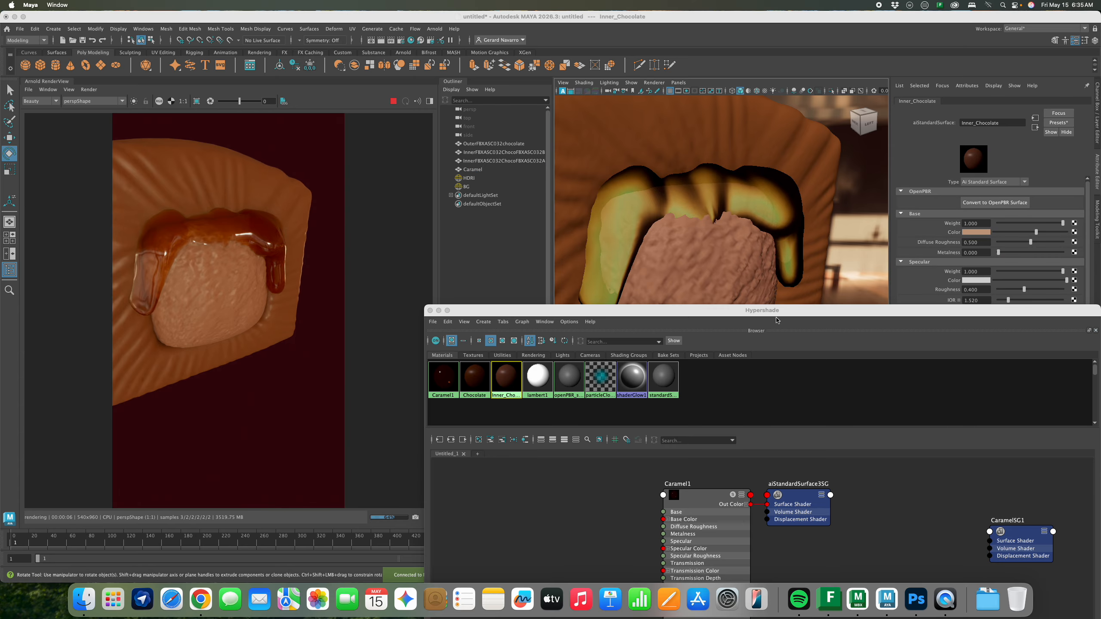
pyautogui.click(983, 233)
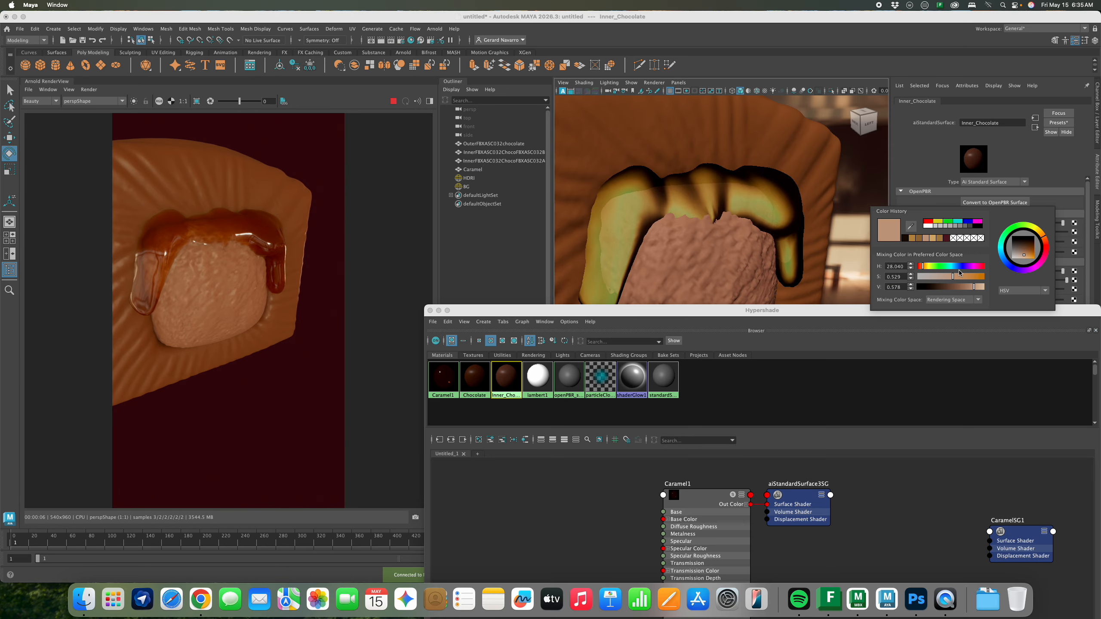
pyautogui.click(1045, 246)
# Adjust Inner_Chocolate's base colour to a deep brown in the colour wheel
pyautogui.click(1031, 257)
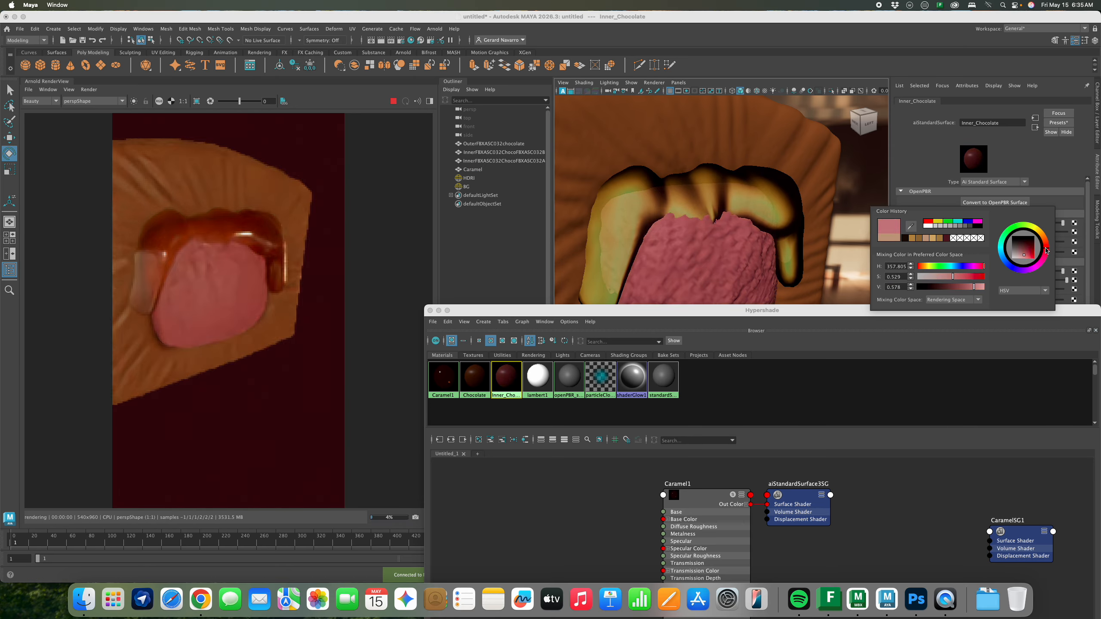
pyautogui.moveTo(1031, 256); pyautogui.dragTo(1032, 248)
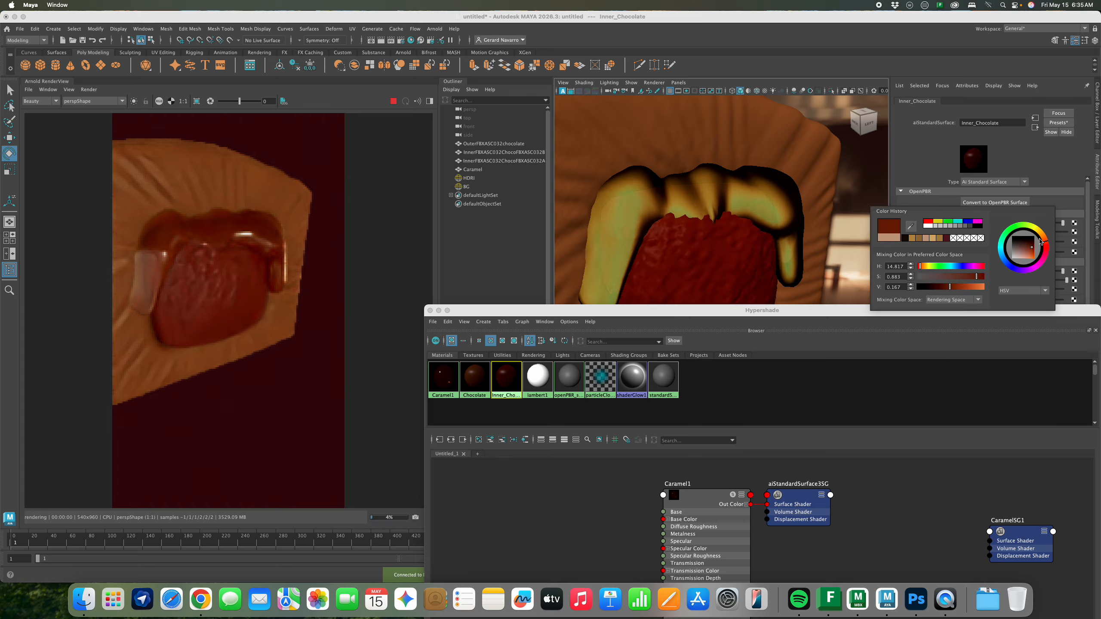
pyautogui.click(1043, 237)
pyautogui.click(1025, 255)
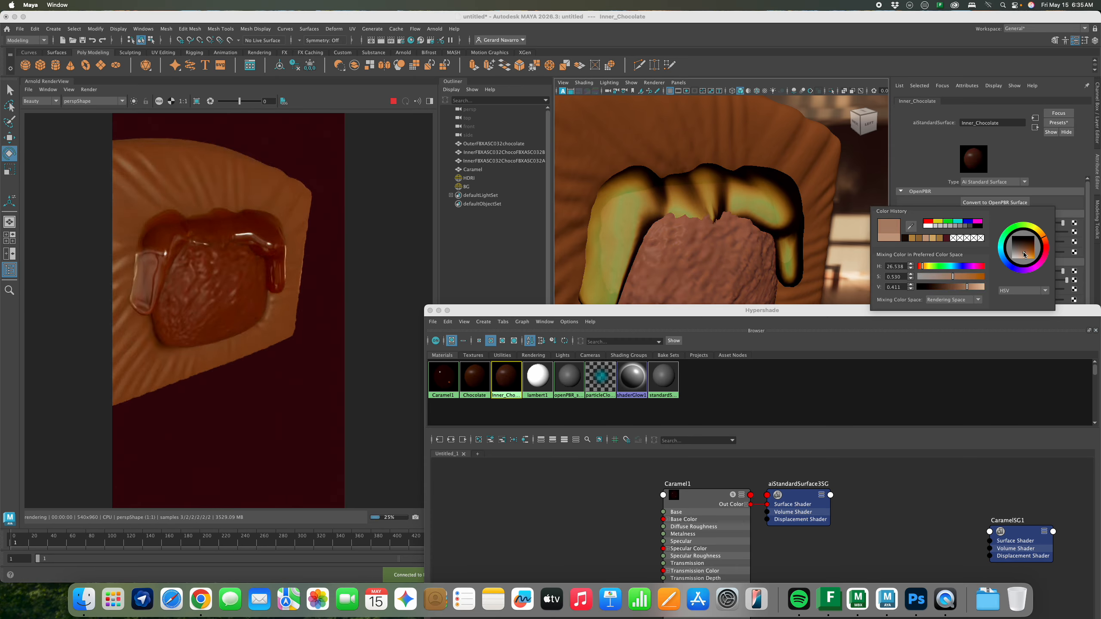
pyautogui.click(1027, 251)
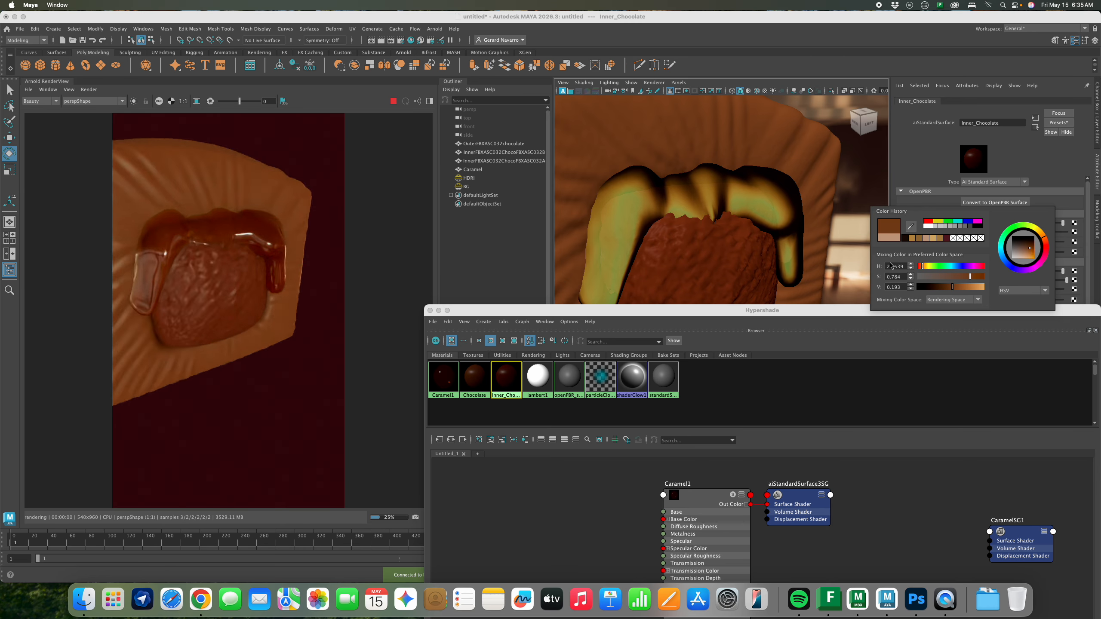
pyautogui.click(430, 311)
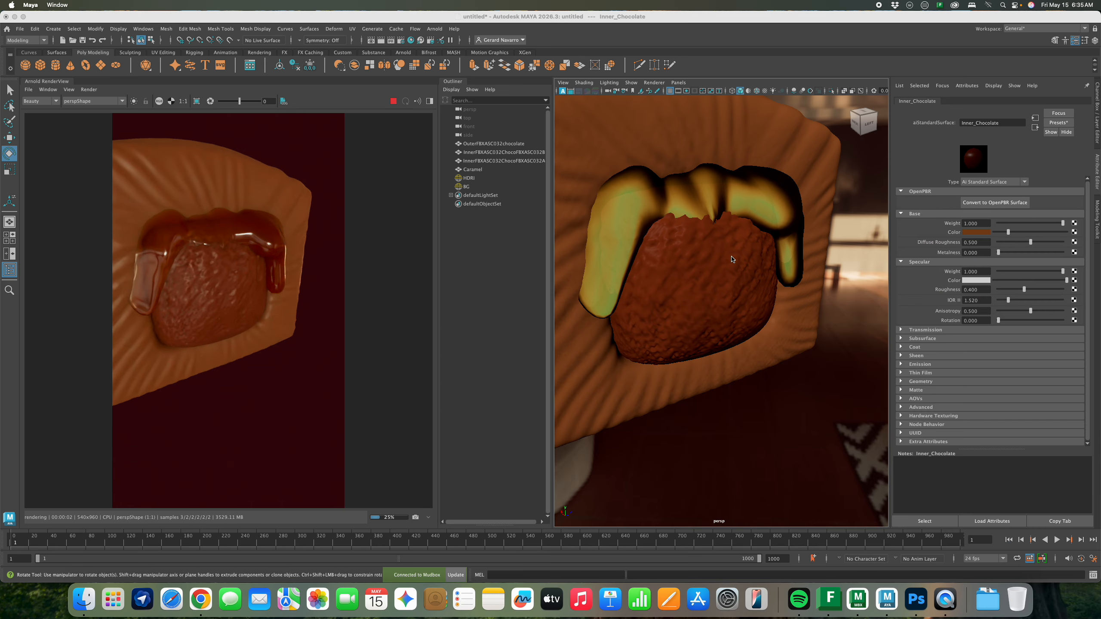
# Frame the bar's embossed top and show the render view's post-processing imagers panel
pyautogui.rightClick(736, 261)
pyautogui.scroll(-10, 736, 261)
pyautogui.keyDown('alt'); pyautogui.moveTo(736, 261); pyautogui.dragTo(704, 286); pyautogui.keyUp('alt')
pyautogui.scroll(1, 705, 277)
pyautogui.scroll(4, 703, 285)
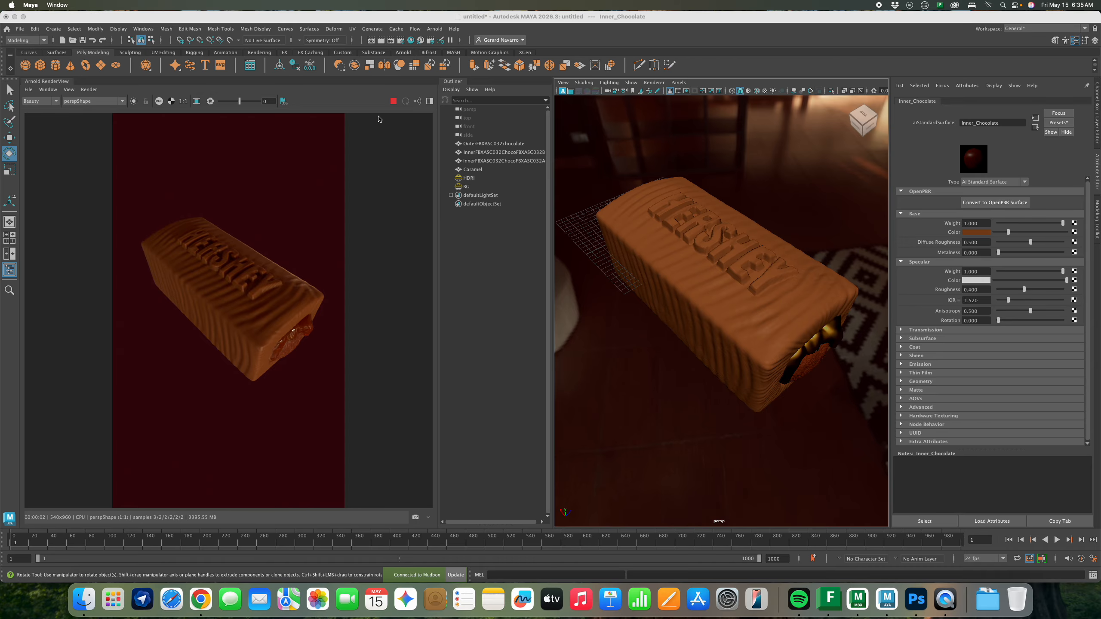
pyautogui.click(430, 102)
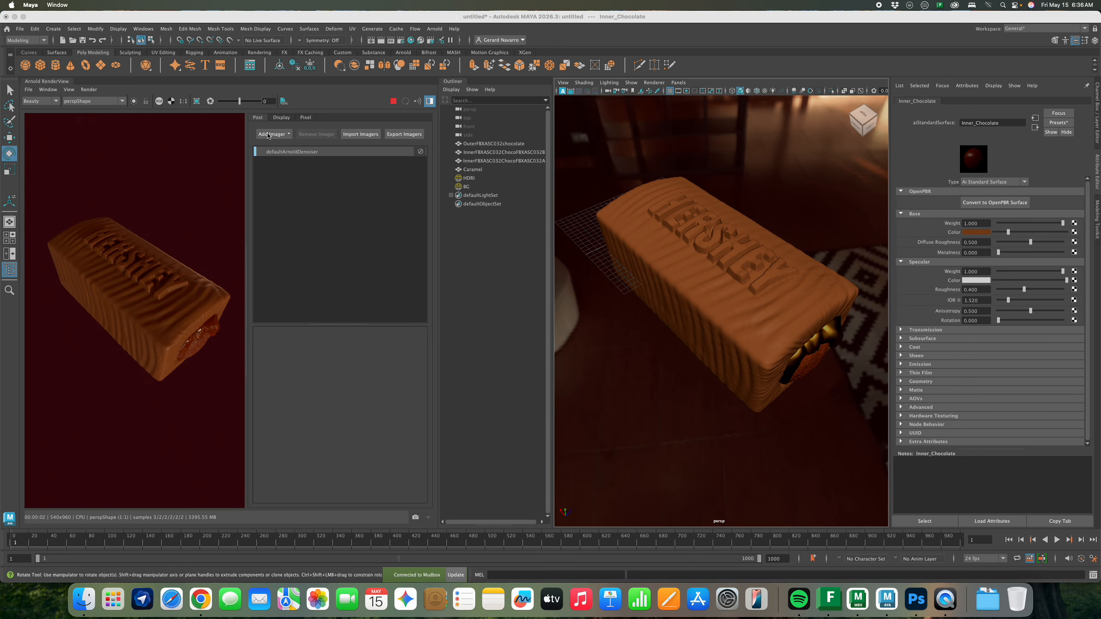
# Add a Color Curves imager and raise a point on the RGB ramp to brighten the render
pyautogui.click(458, 84)
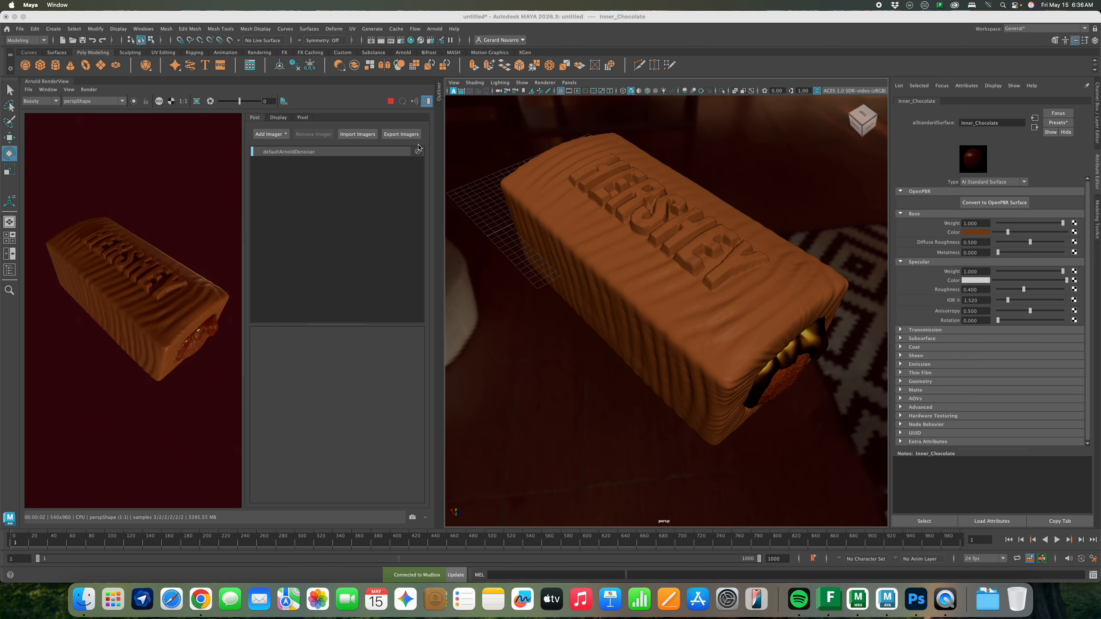
pyautogui.click(270, 136)
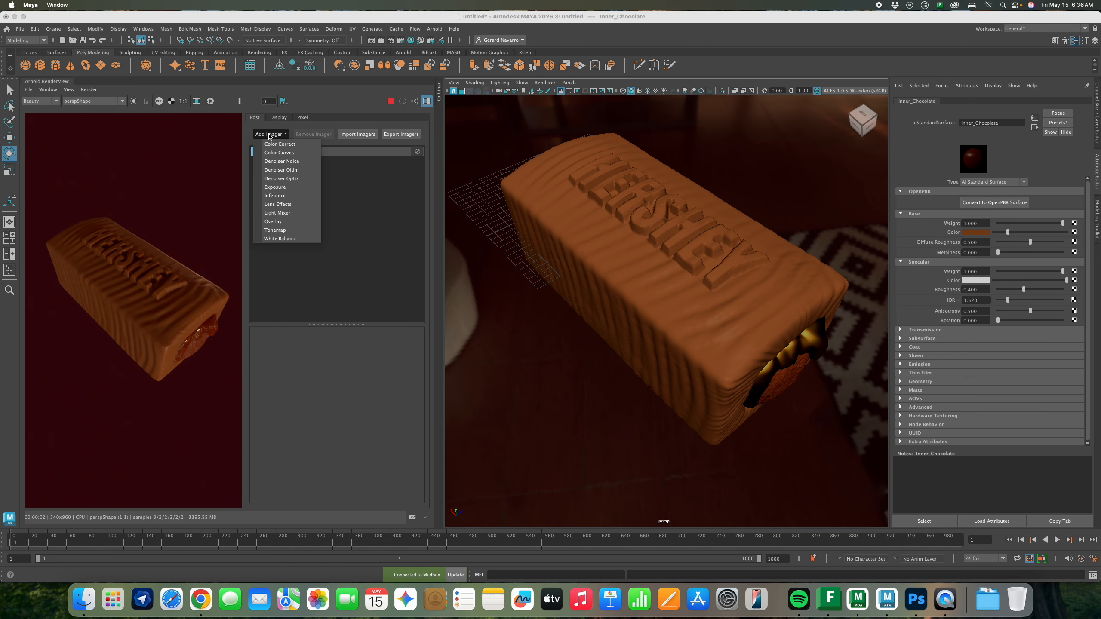
pyautogui.click(296, 154)
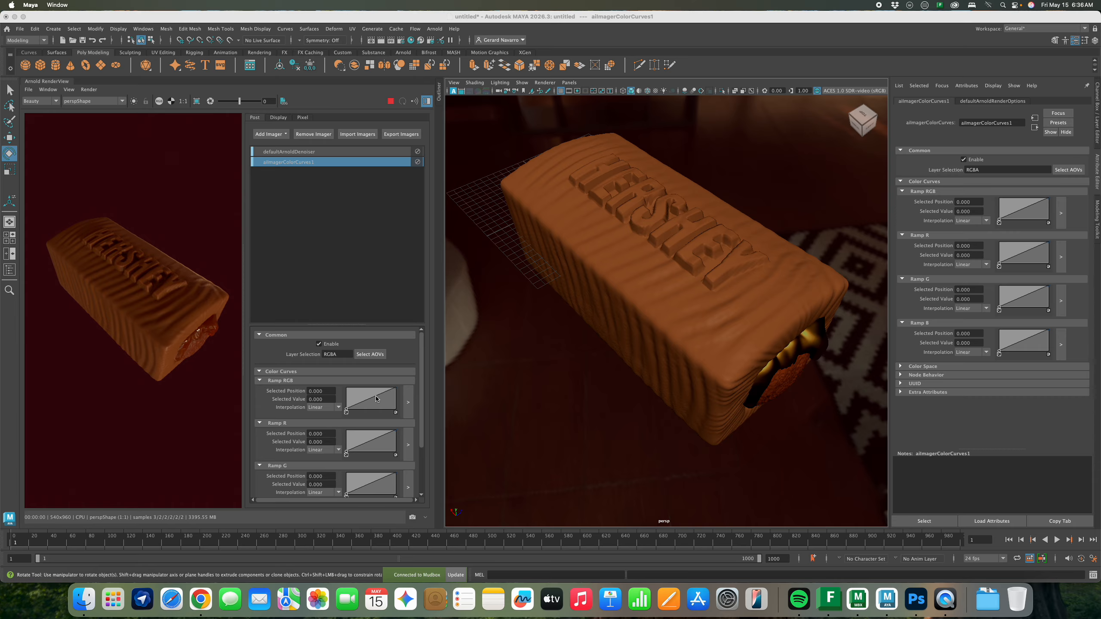
pyautogui.moveTo(374, 394); pyautogui.dragTo(371, 391)
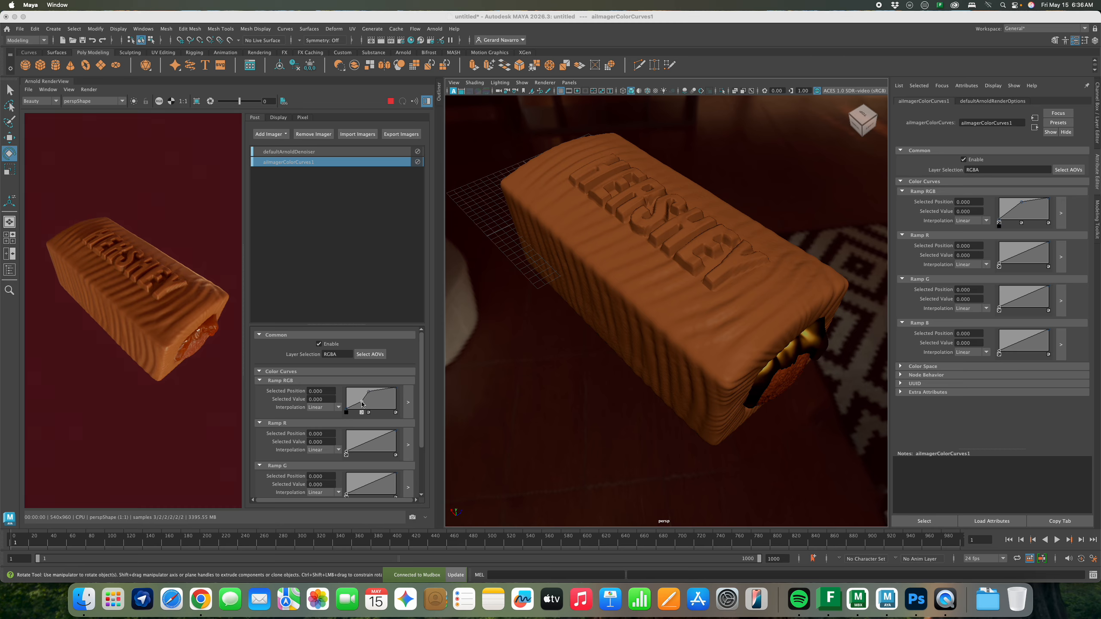
pyautogui.click(362, 404)
pyautogui.moveTo(361, 403); pyautogui.dragTo(356, 401)
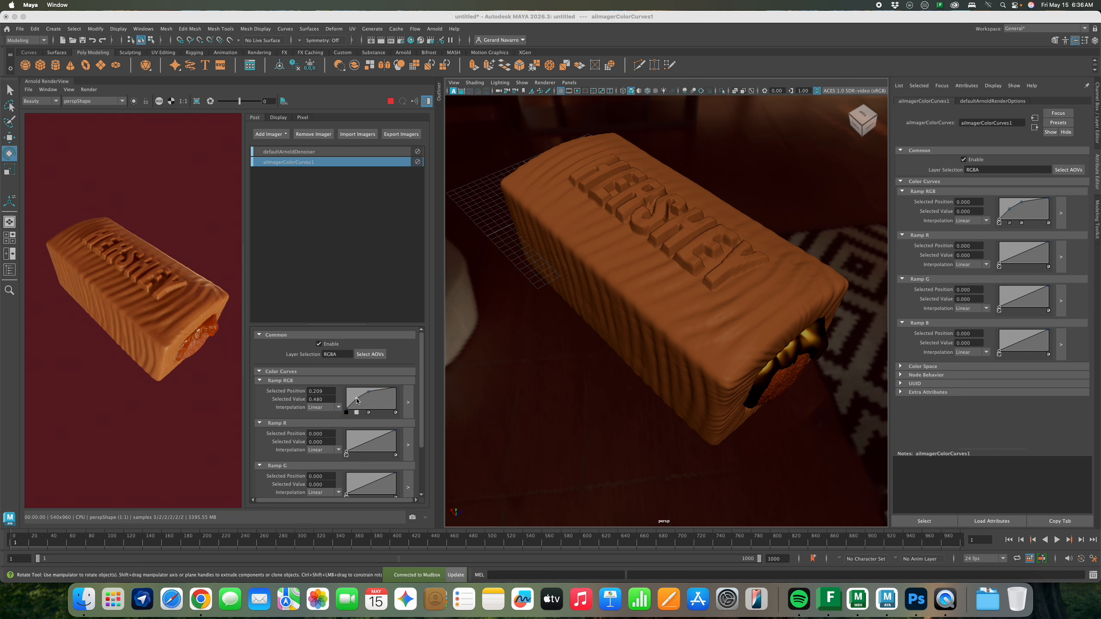
# Add a red curve point, raise a blue curve point to 0.600, then show the Outliner
pyautogui.click(369, 442)
pyautogui.scroll(-3, 379, 463)
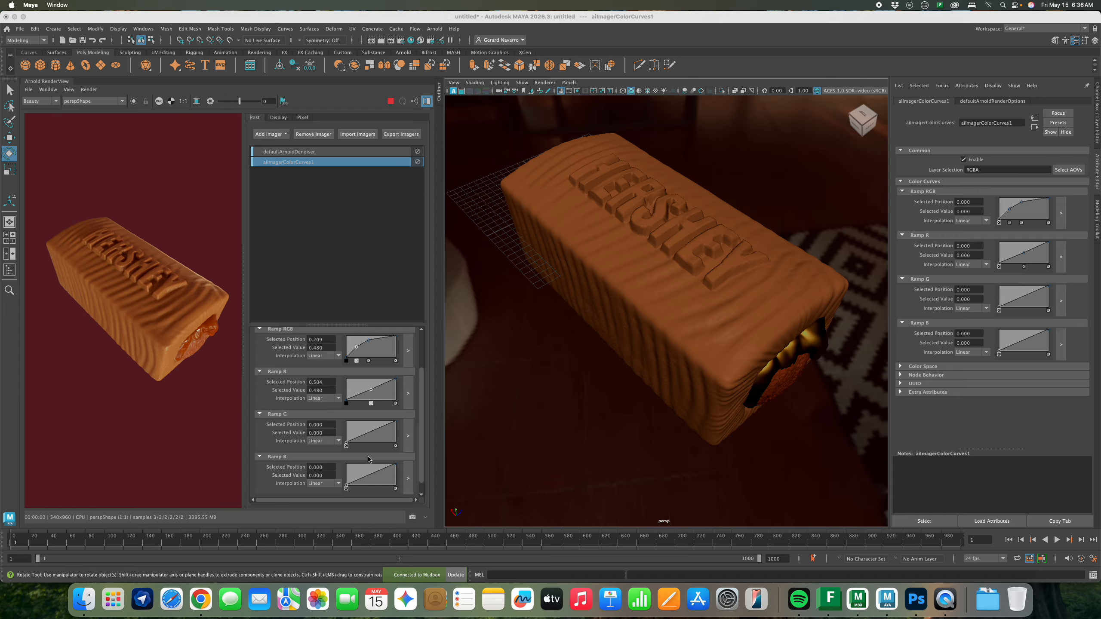
pyautogui.click(373, 475)
pyautogui.moveTo(375, 477); pyautogui.dragTo(374, 474)
pyautogui.click(427, 101)
pyautogui.click(437, 97)
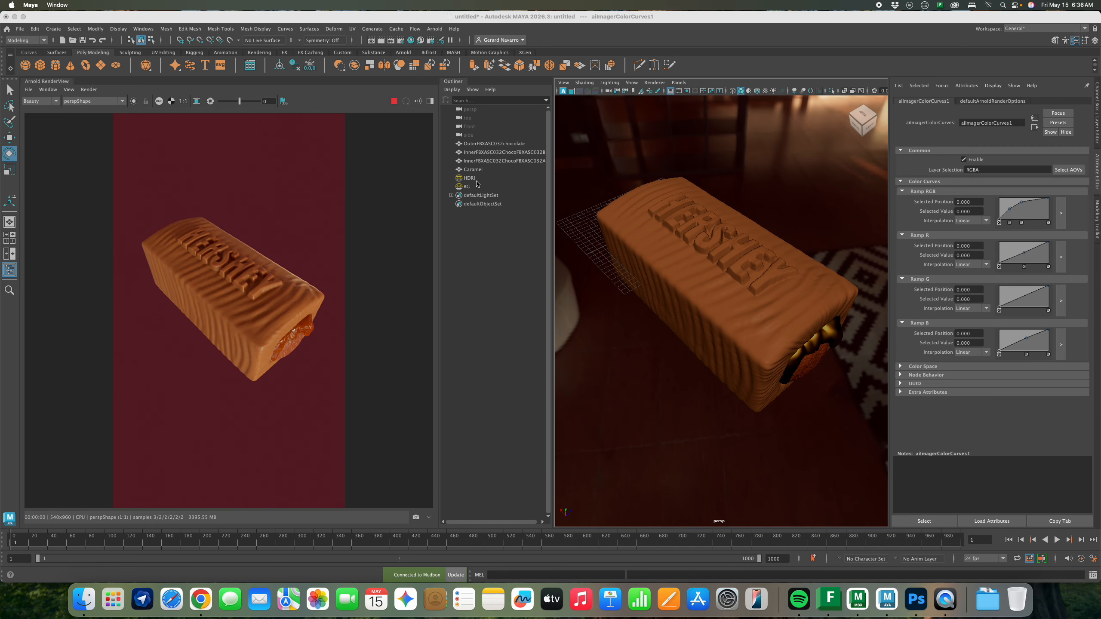
# Lower the BG sky dome colour's value to 0.042 and check its Channel Box values
pyautogui.click(477, 186)
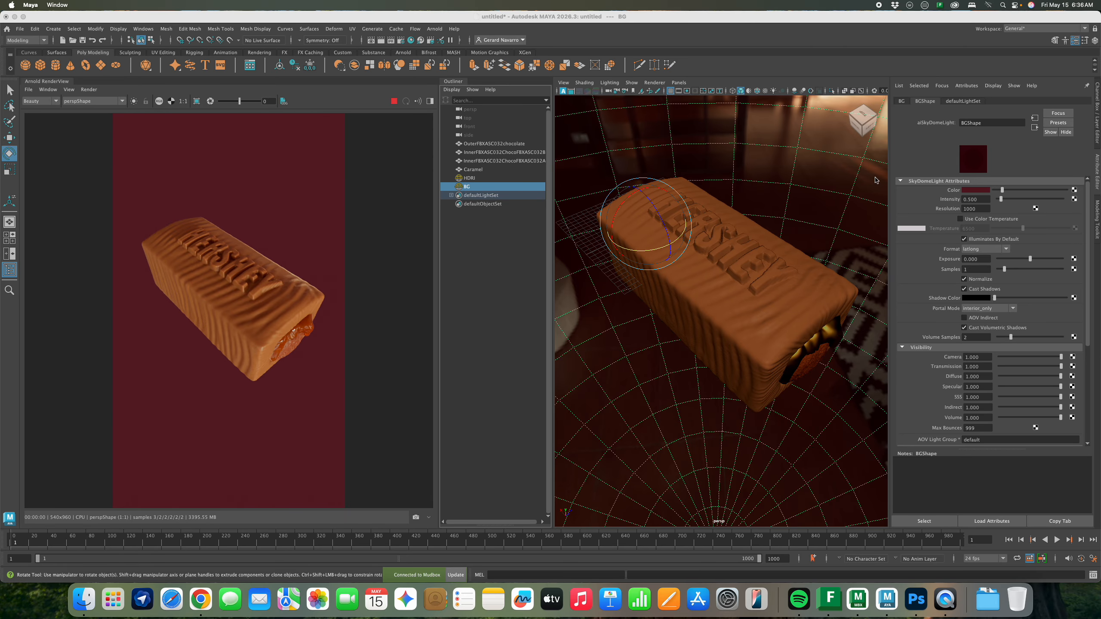
pyautogui.click(976, 190)
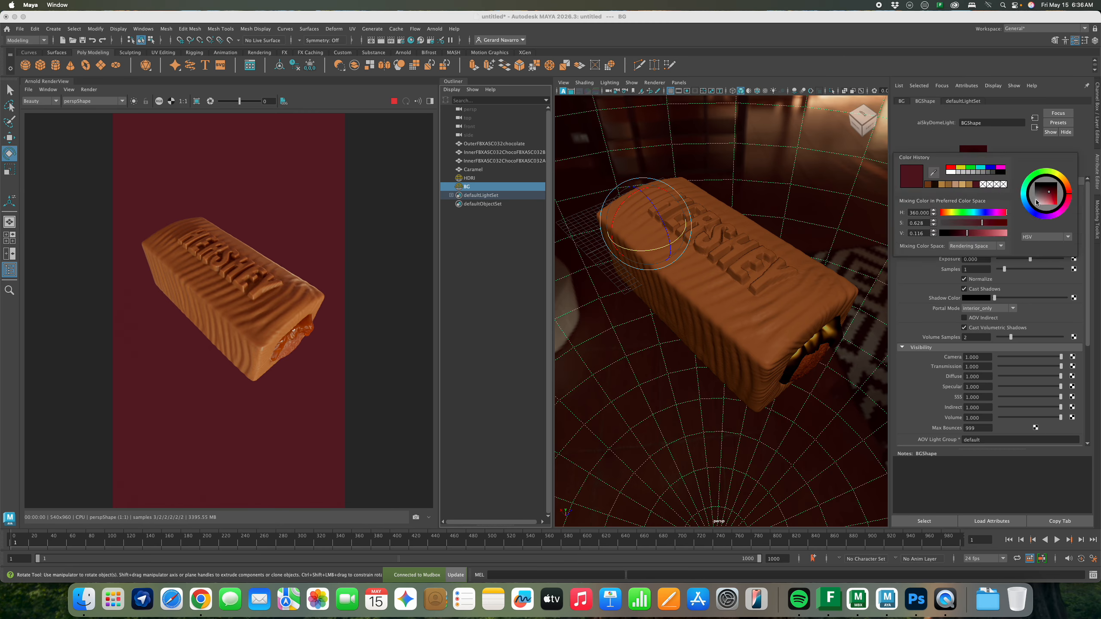
pyautogui.moveTo(972, 233); pyautogui.dragTo(958, 235)
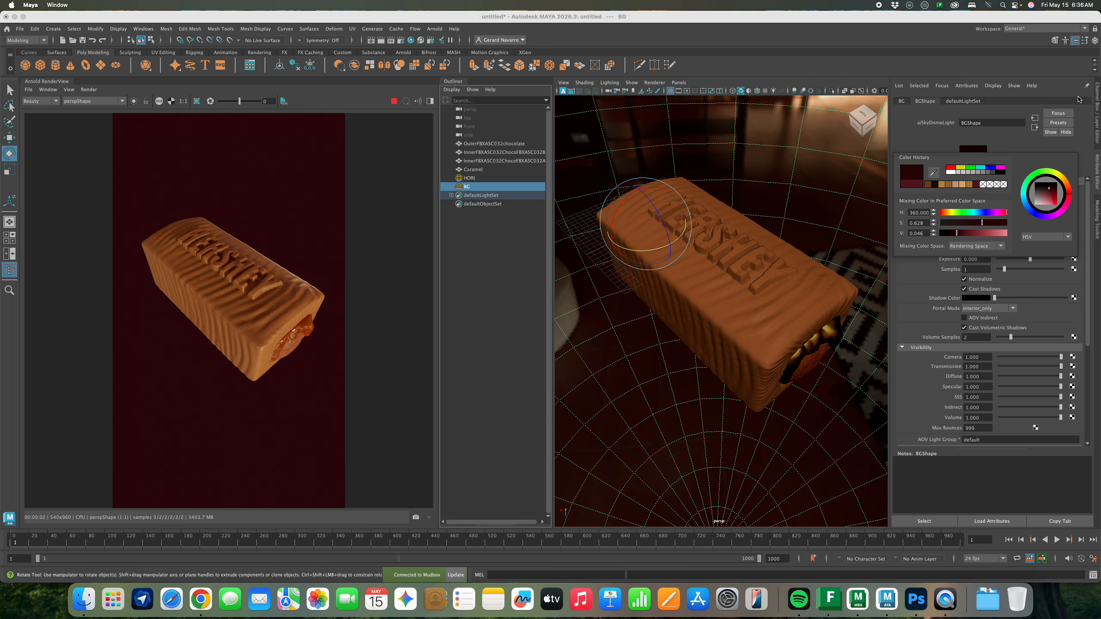
pyautogui.click(1095, 142)
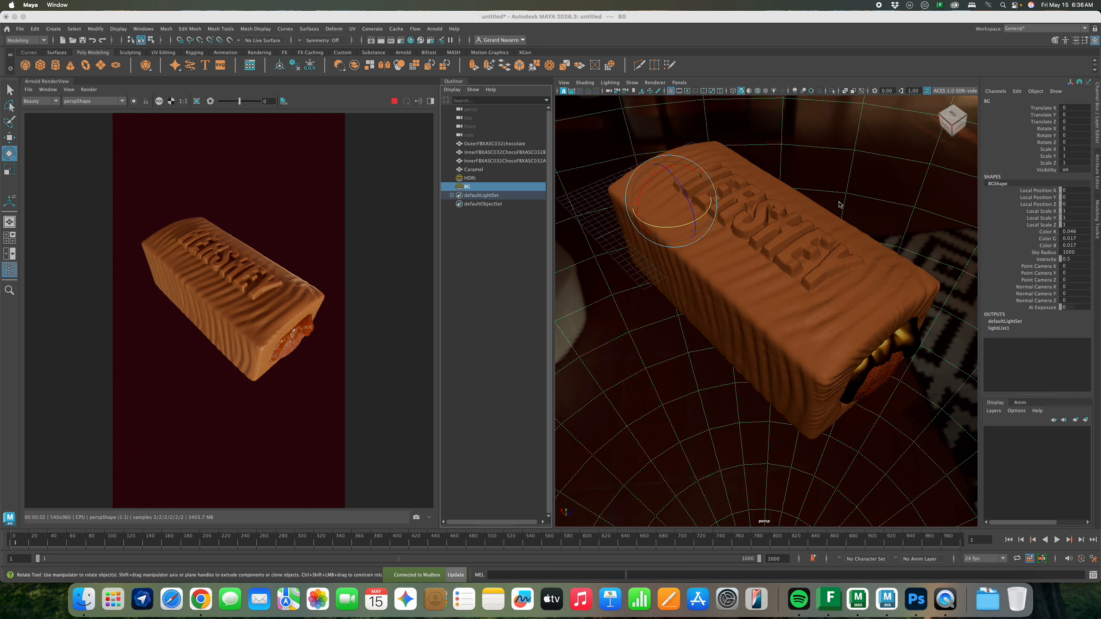
pyautogui.scroll(-5, 839, 202)
pyautogui.scroll(8, 802, 221)
pyautogui.scroll(-4, 797, 221)
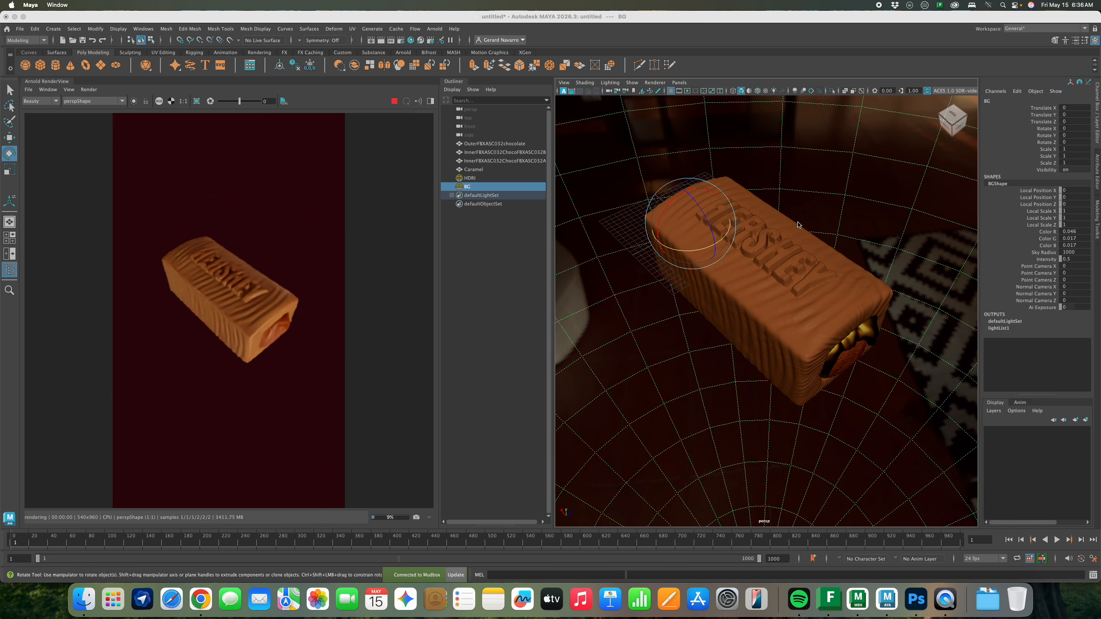
pyautogui.scroll(3, 799, 224)
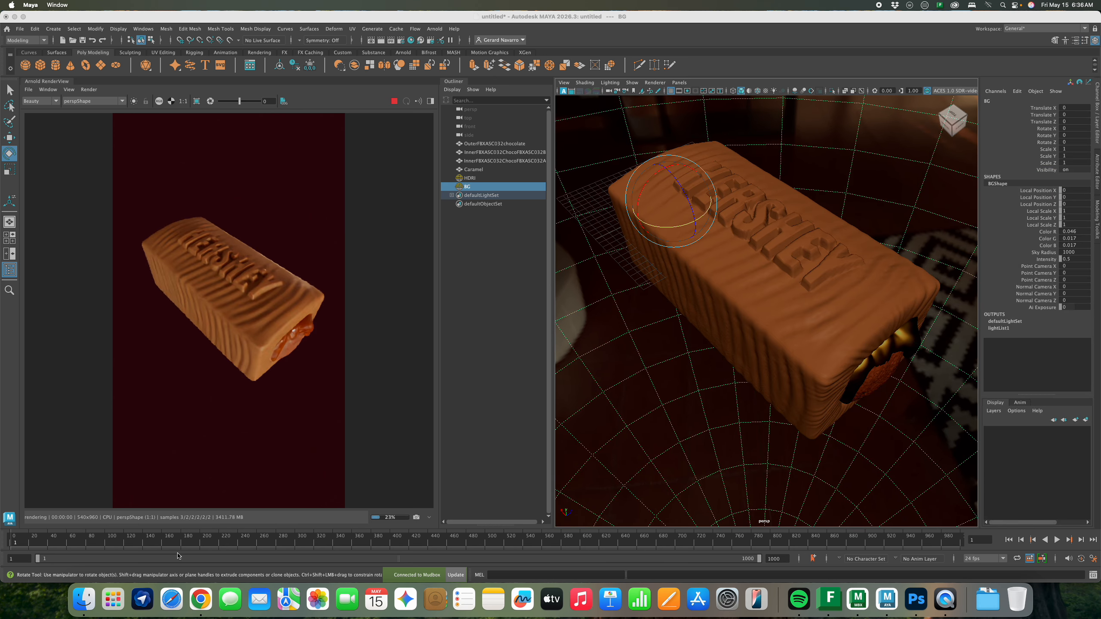
# Go to Sketchfab in a new Chrome tab and search for 'Liqui'
pyautogui.click(200, 599)
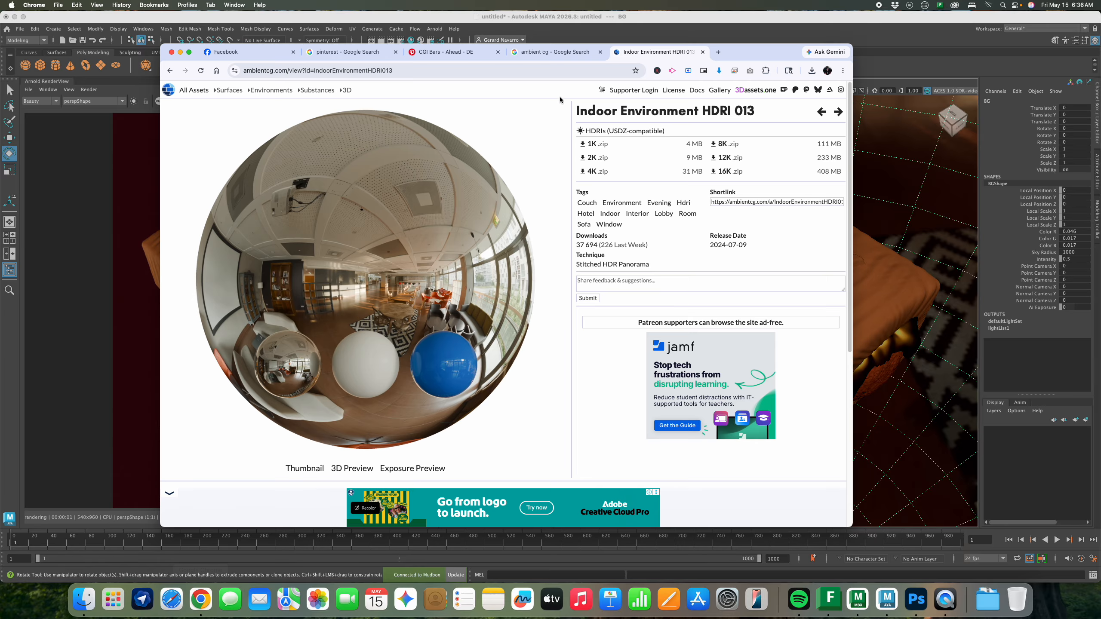
pyautogui.click(718, 52)
pyautogui.write('sket')
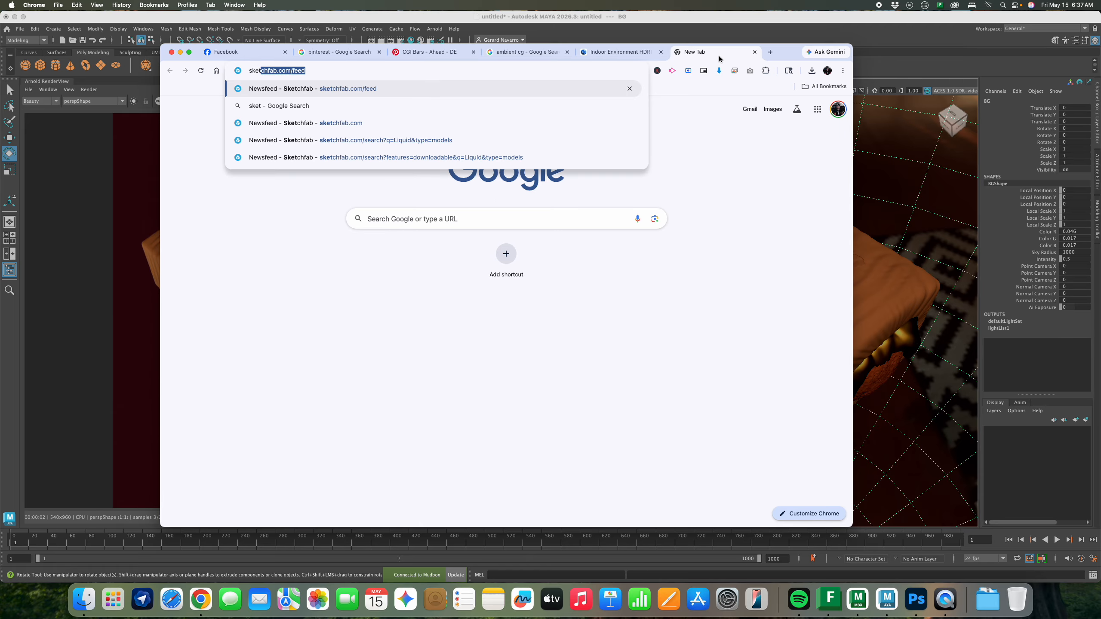
pyautogui.press('Return')
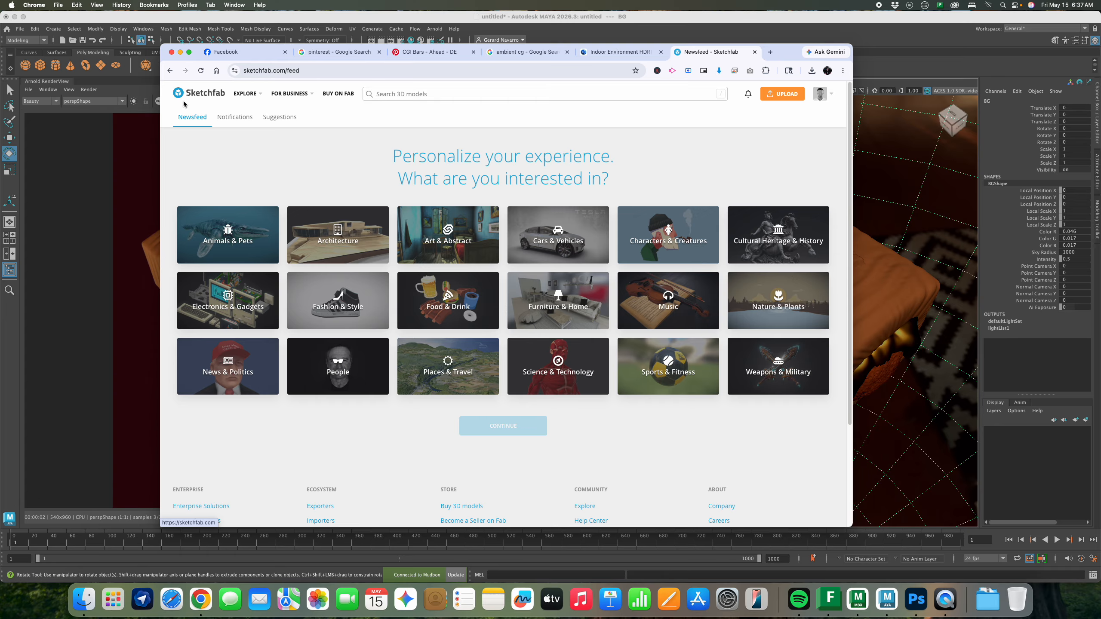
pyautogui.click(440, 94)
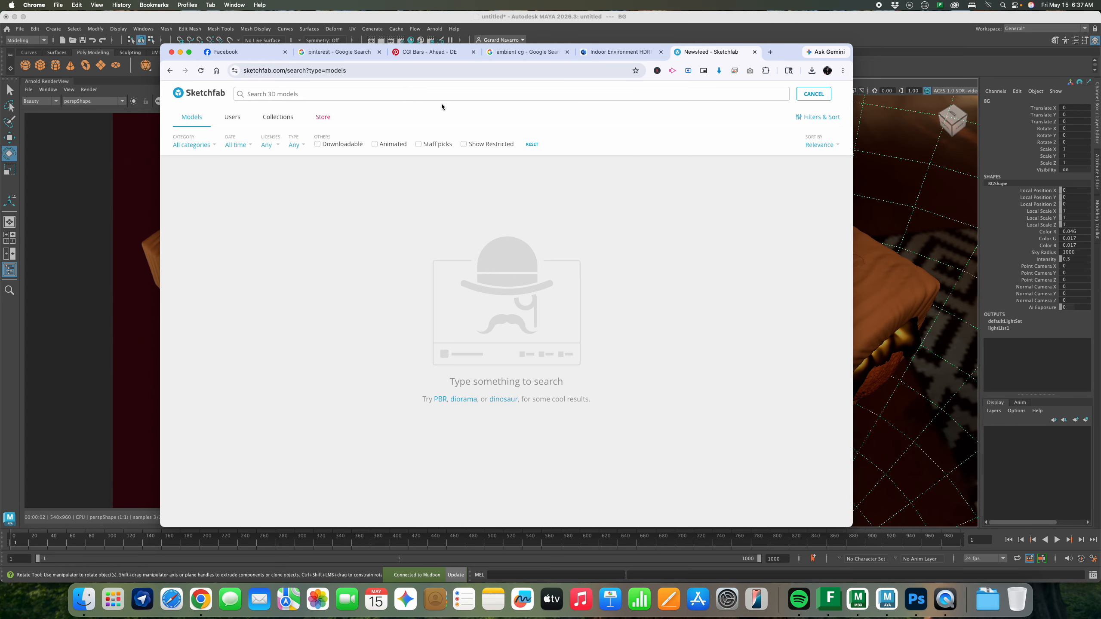
pyautogui.write('Liquid')
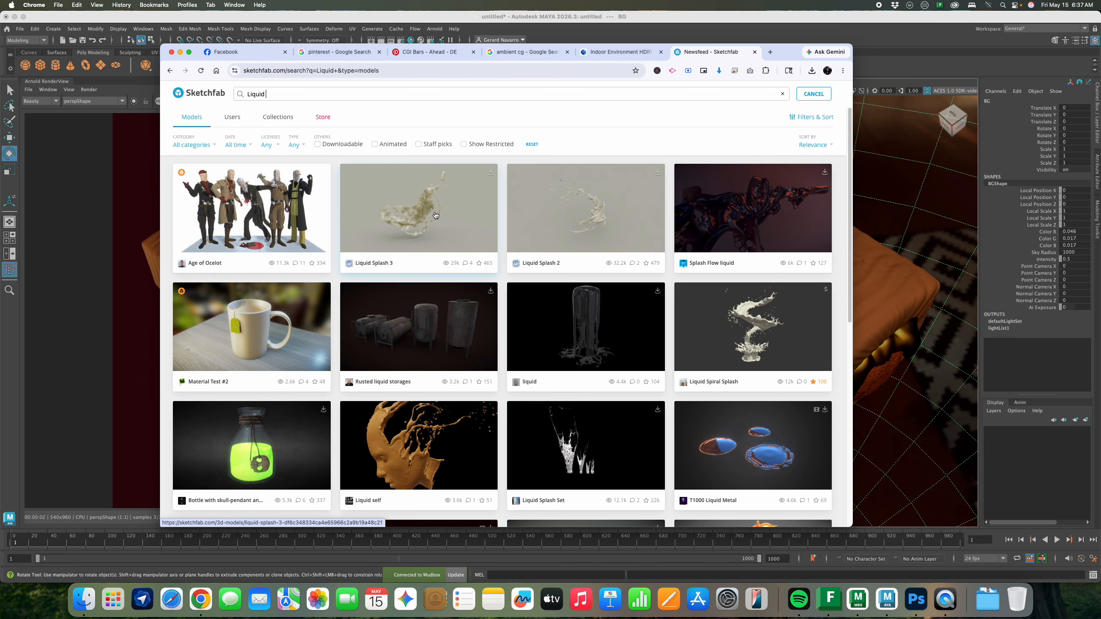
# Download Liquid Splash 3 in FBX format and reveal the zip in Downloads
pyautogui.click(490, 175)
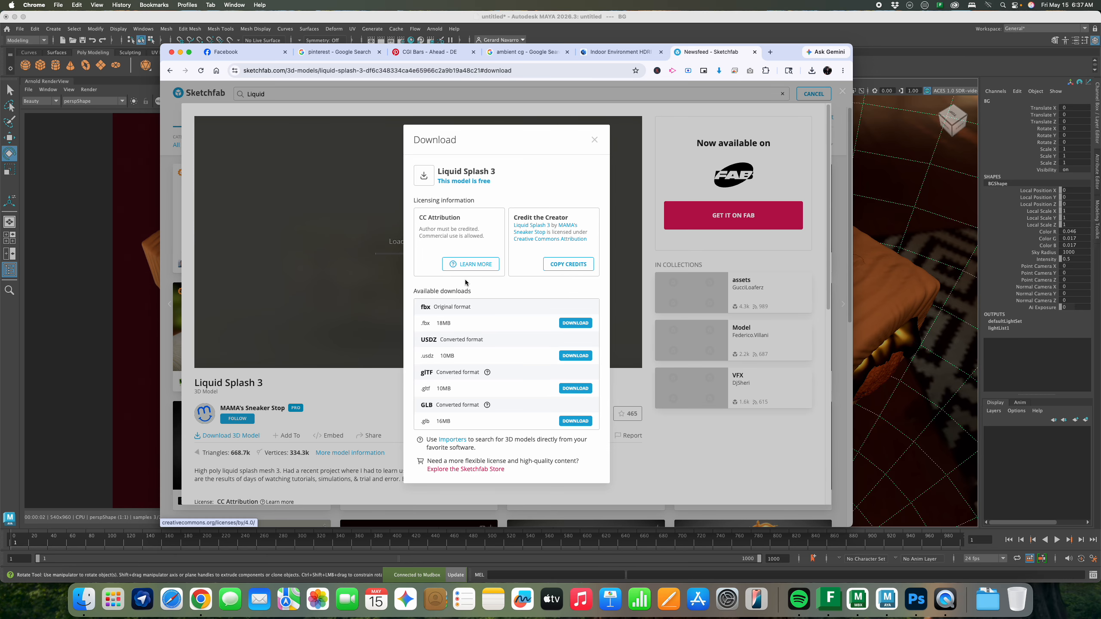
pyautogui.click(575, 326)
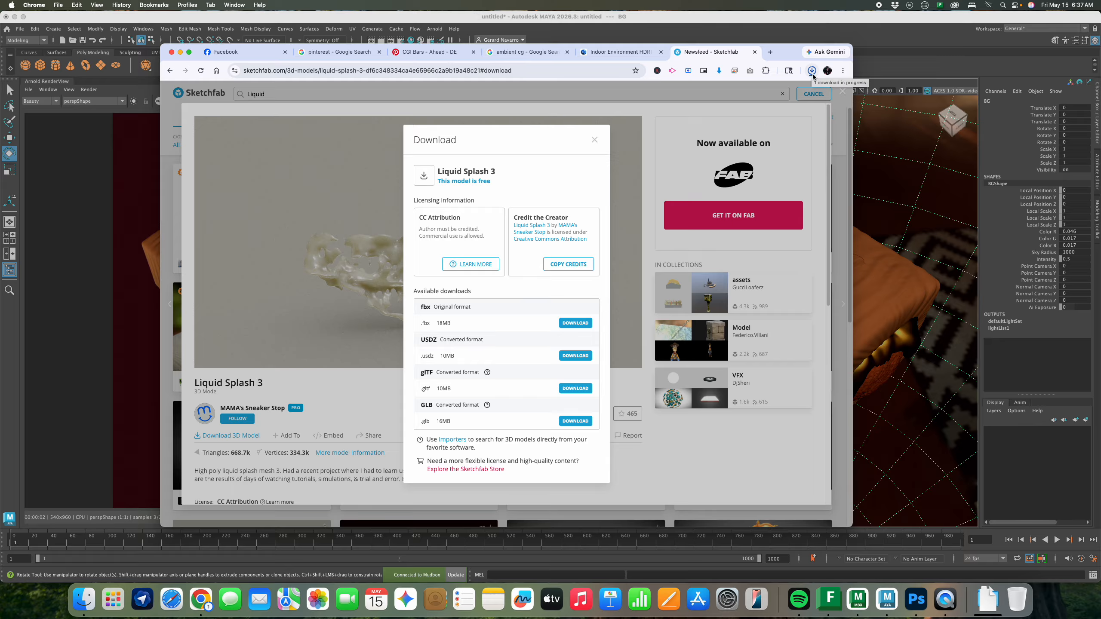
pyautogui.click(812, 70)
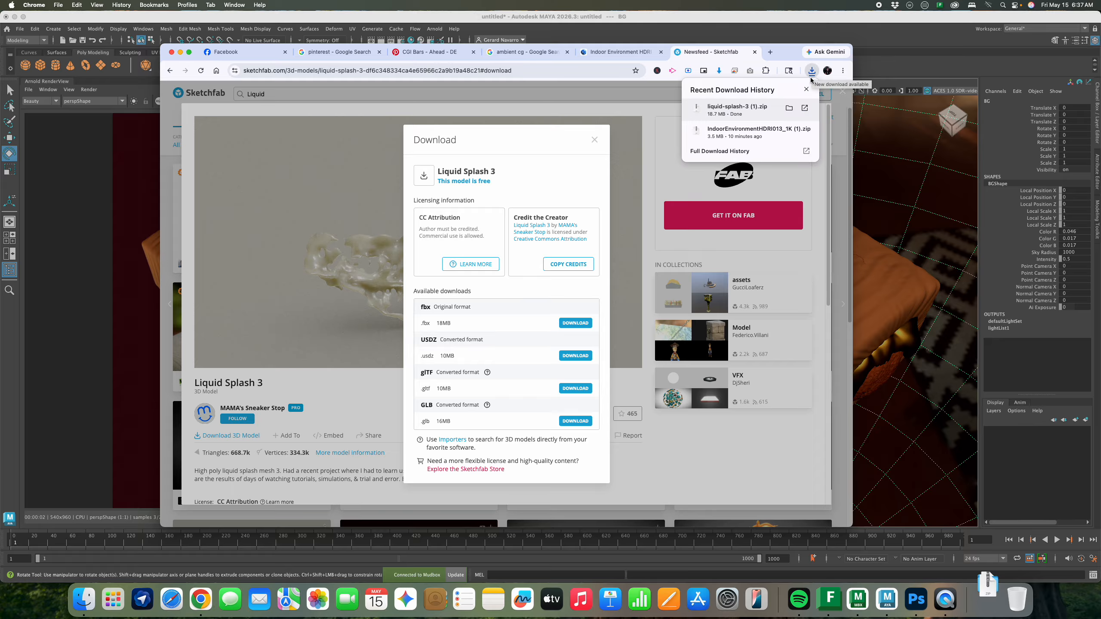
pyautogui.click(788, 111)
pyautogui.moveTo(686, 261); pyautogui.dragTo(606, 254)
# Unzip liquid-splash-3 and drag Fluid 3.fbx from its source folder into the Maya viewport
pyautogui.doubleClick(569, 301)
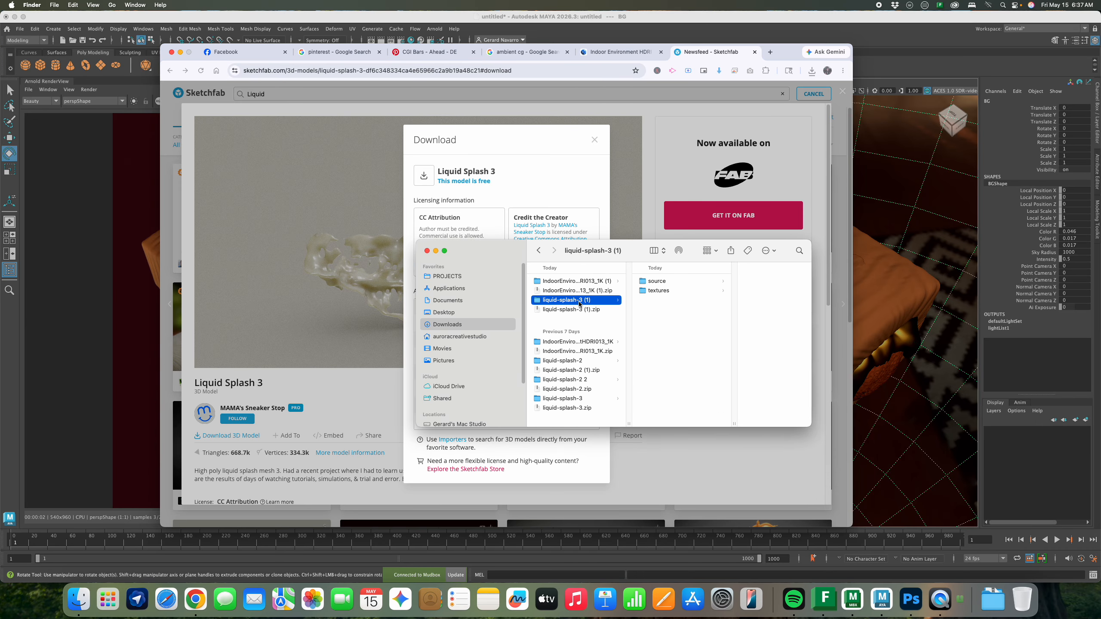
pyautogui.click(657, 282)
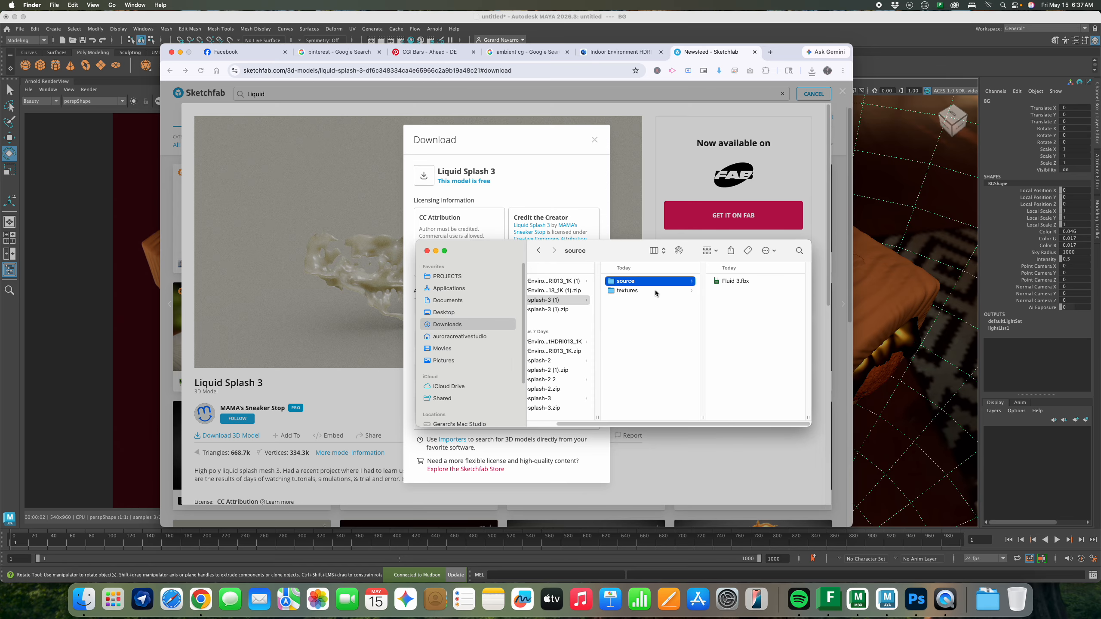
pyautogui.click(110, 221)
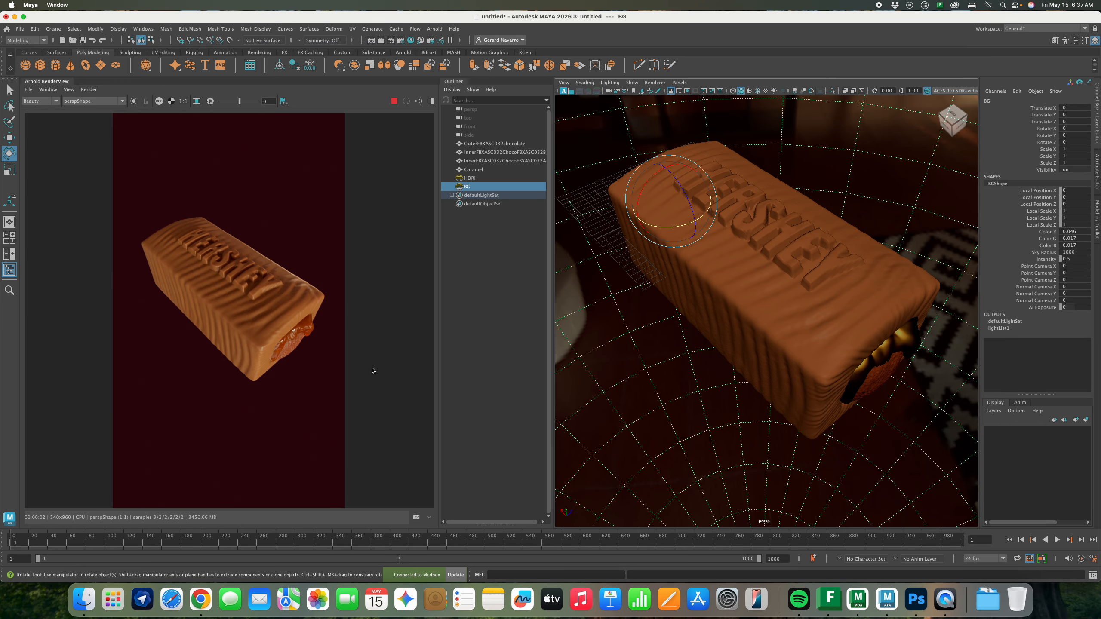
pyautogui.press('super+Tab')
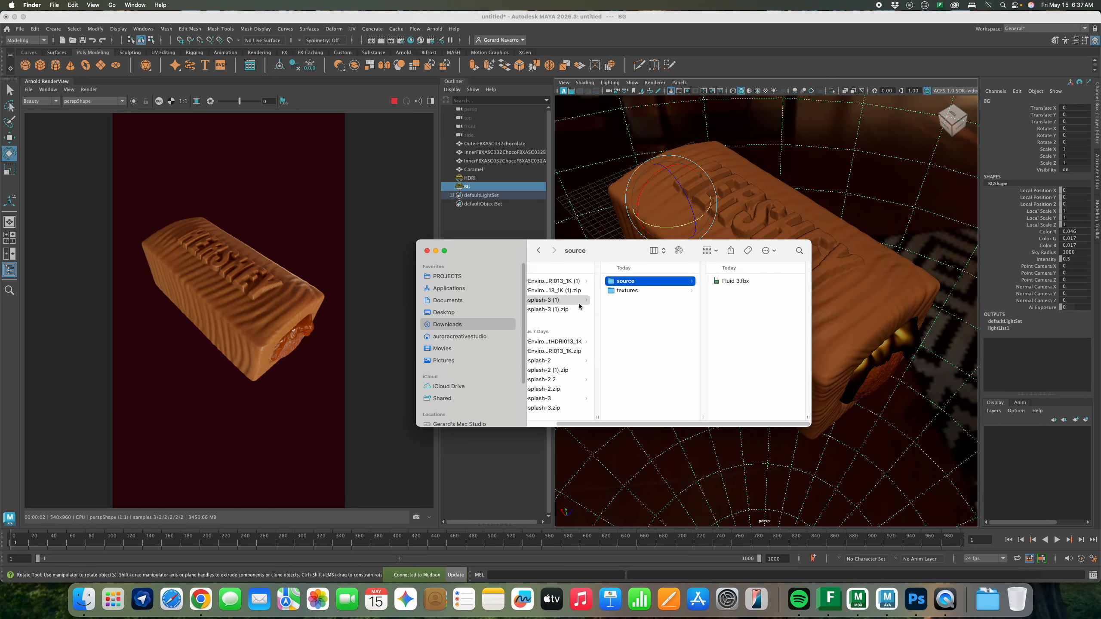
pyautogui.click(732, 282)
pyautogui.moveTo(614, 250); pyautogui.dragTo(369, 317)
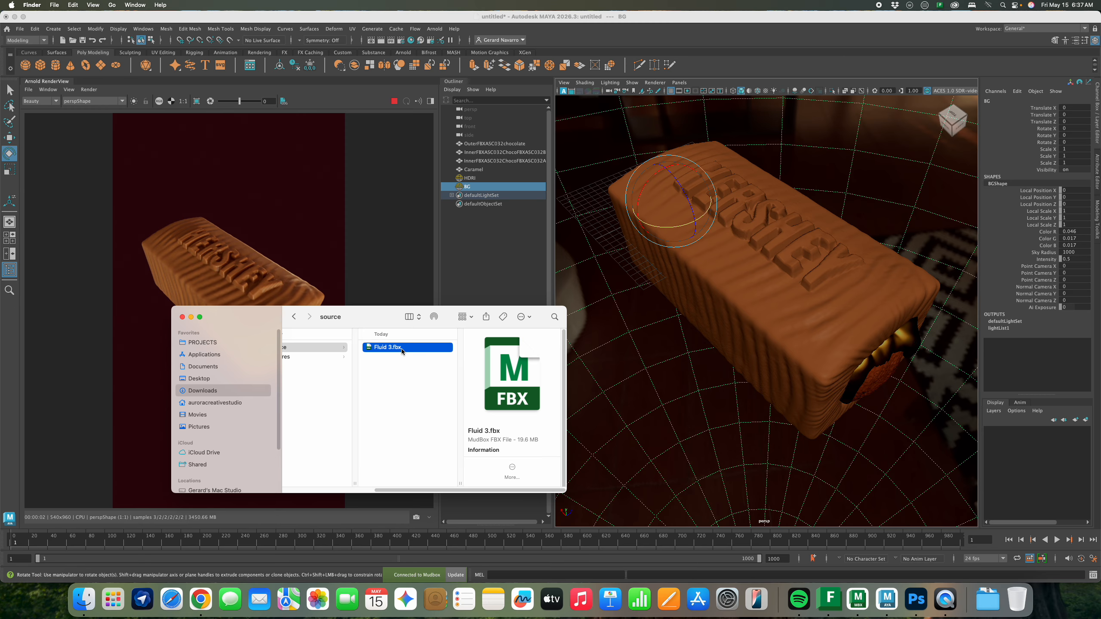
pyautogui.moveTo(402, 351); pyautogui.dragTo(662, 326)
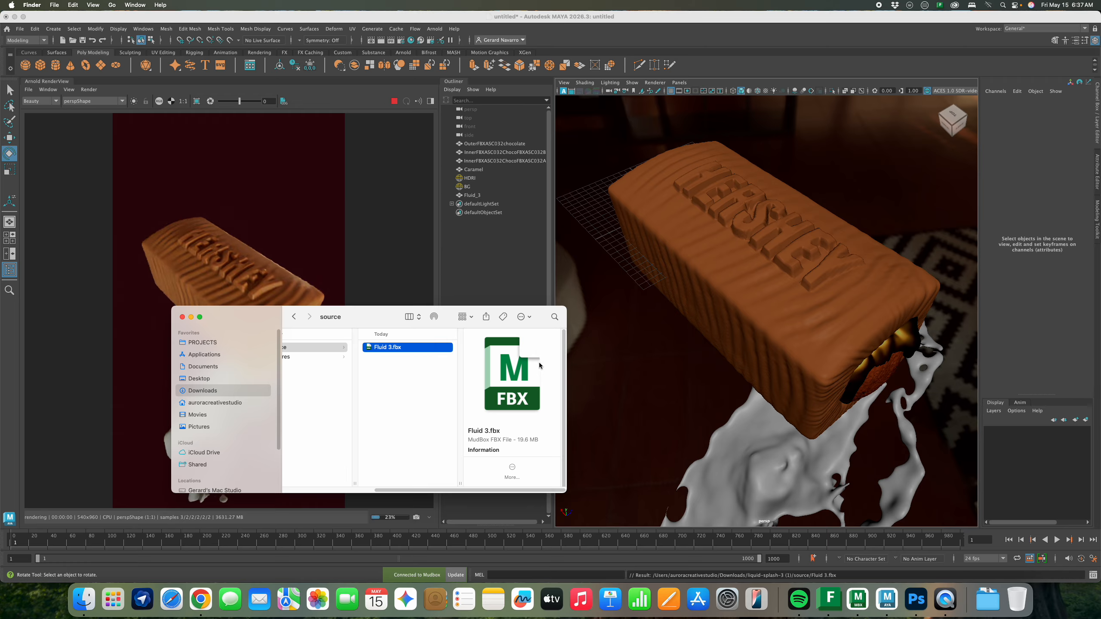
pyautogui.click(191, 317)
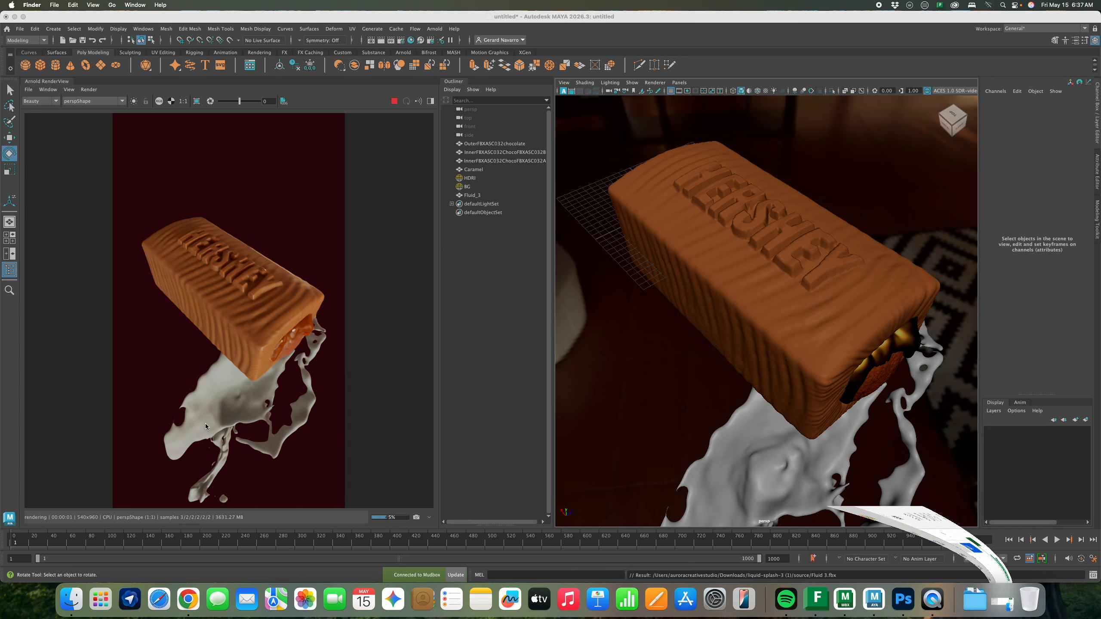
# Zero the Fluid_3 splash's pivot and raise it up around the chocolate bar
pyautogui.click(747, 417)
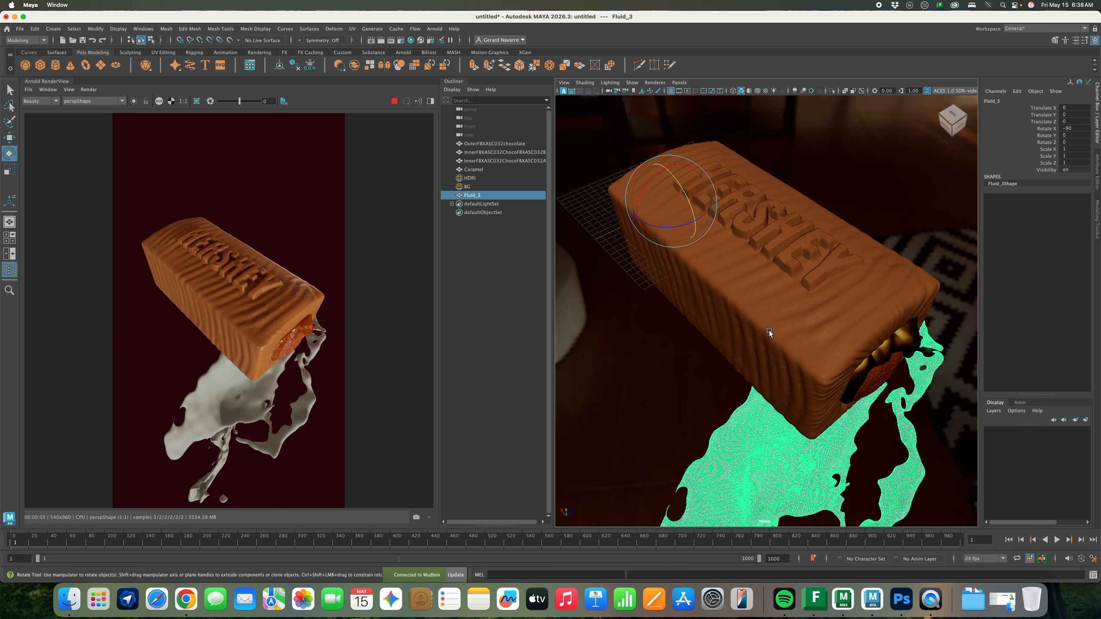
pyautogui.keyDown('alt'); pyautogui.moveTo(769, 333); pyautogui.dragTo(676, 299); pyautogui.keyUp('alt')
pyautogui.moveTo(658, 290); pyautogui.dragTo(716, 296)
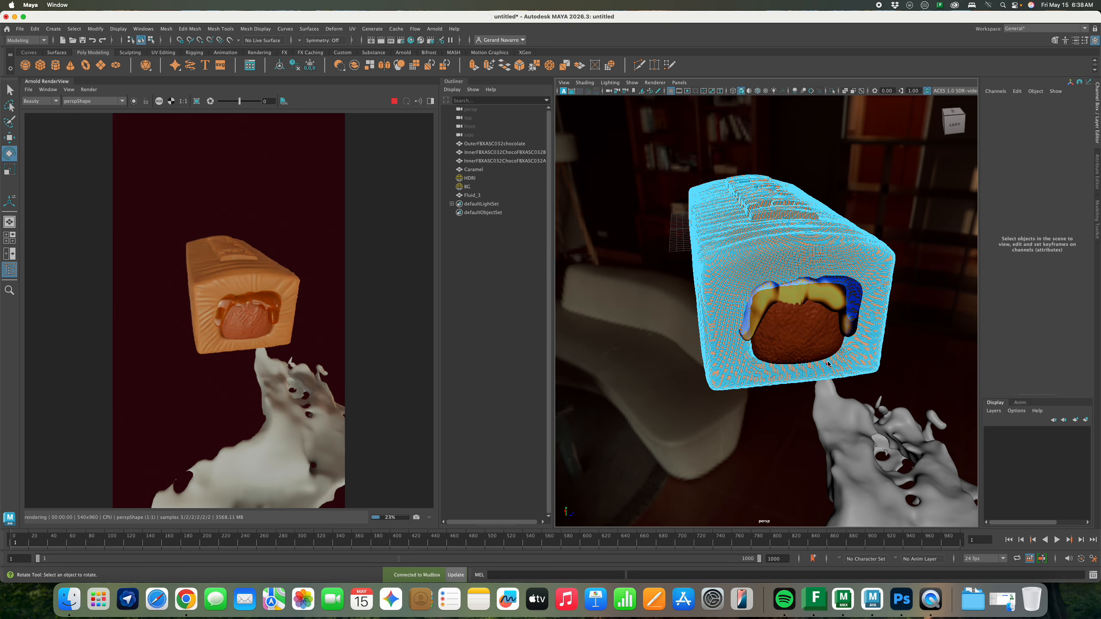
pyautogui.moveTo(865, 328); pyautogui.dragTo(900, 316, button='right')
pyautogui.scroll(-5, 874, 375)
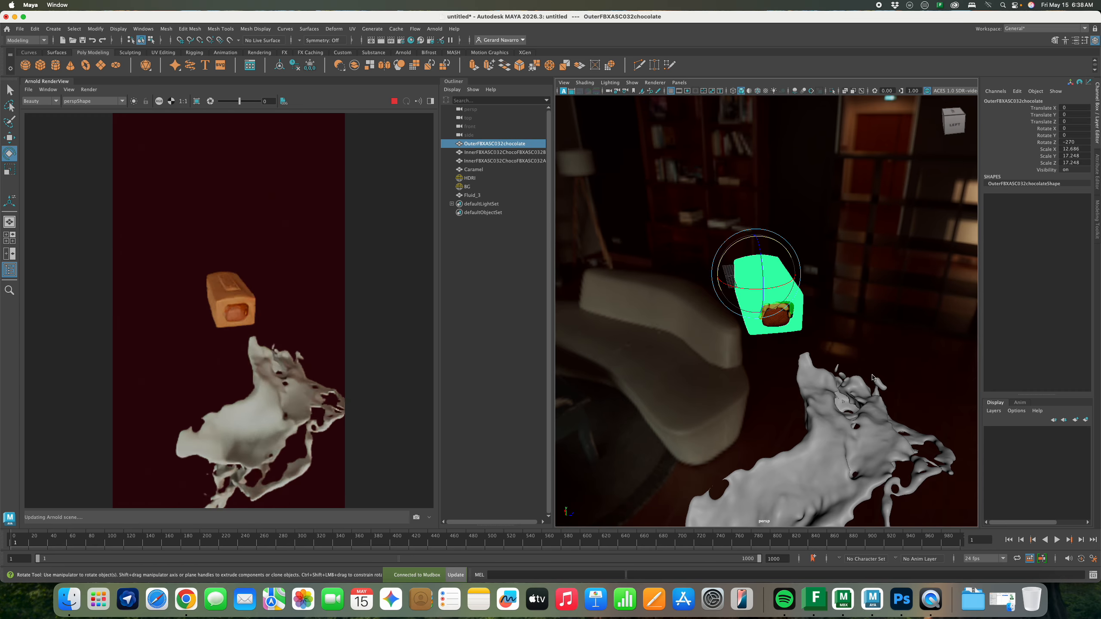
pyautogui.click(865, 388)
pyautogui.press('w')
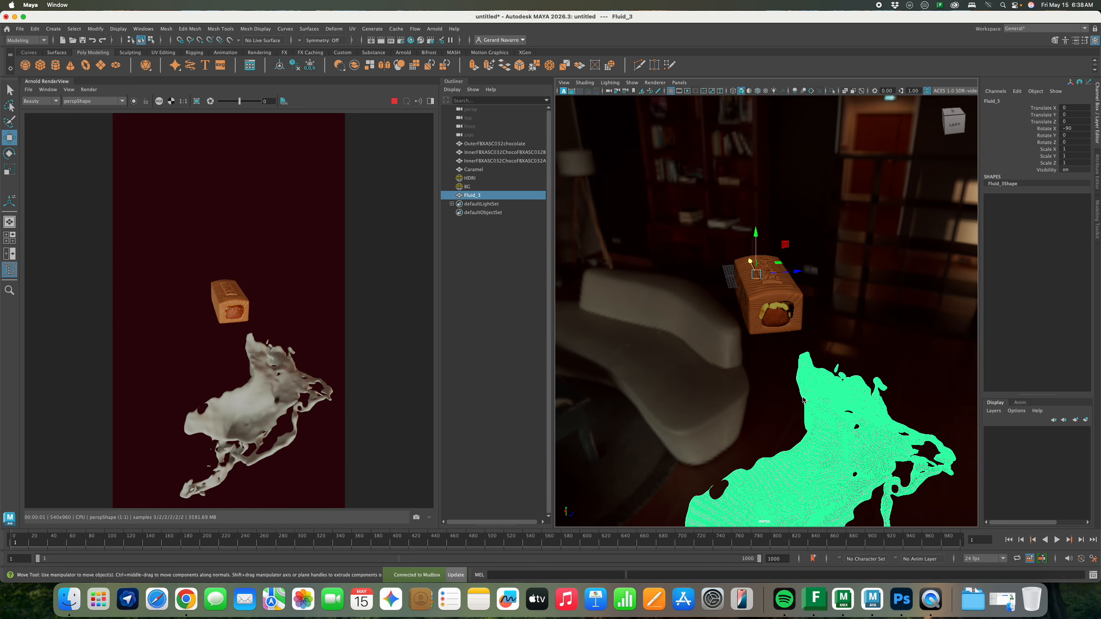
pyautogui.click(96, 29)
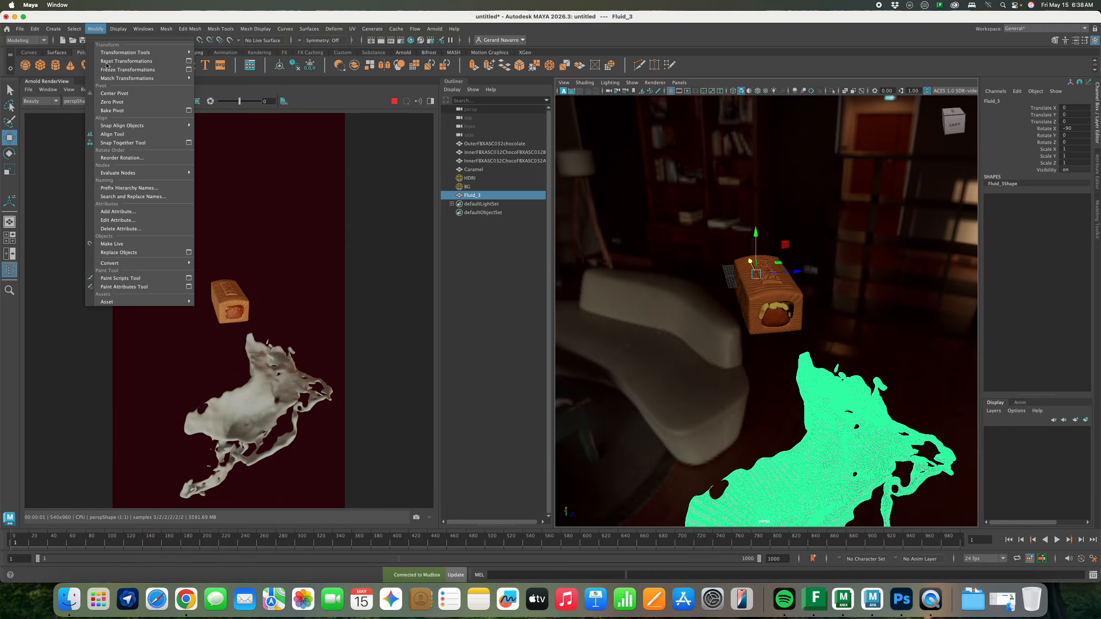
pyautogui.click(112, 102)
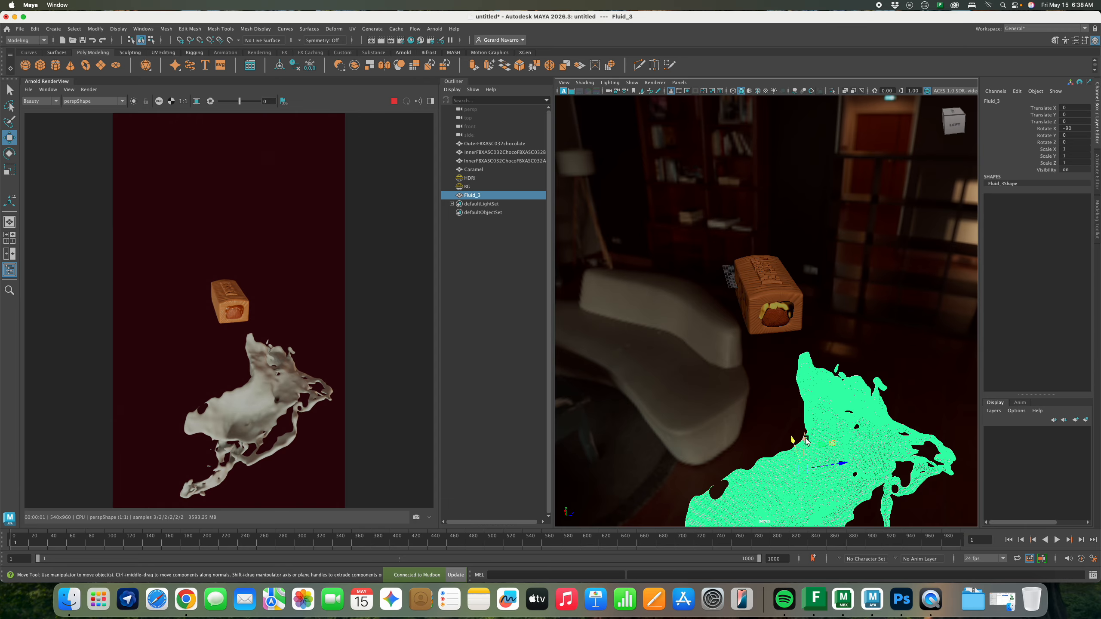
pyautogui.moveTo(805, 440); pyautogui.dragTo(736, 255)
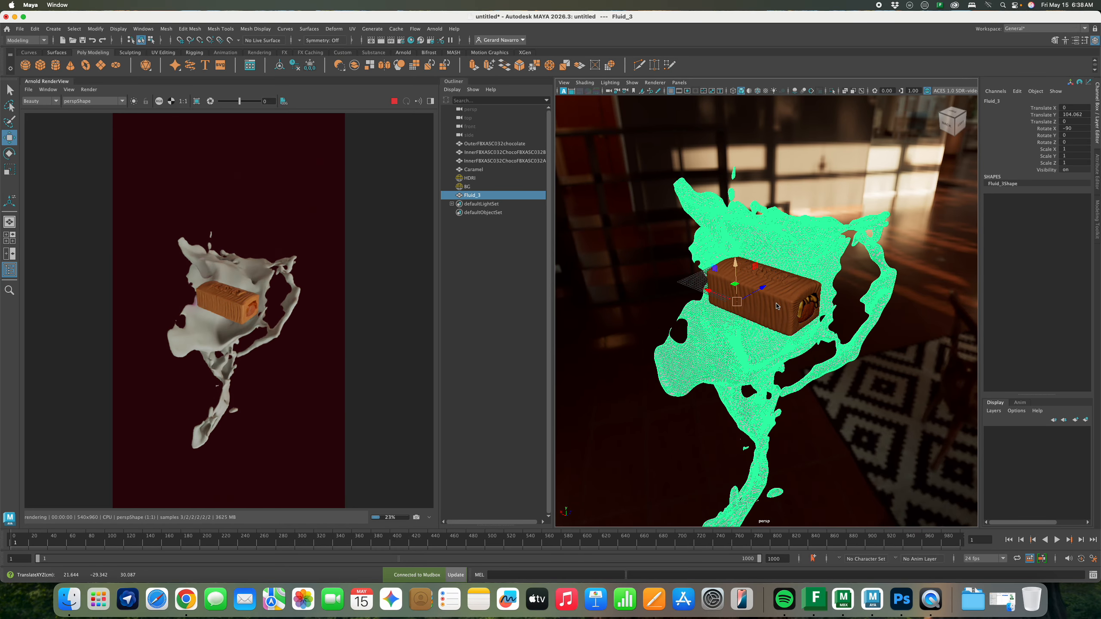
pyautogui.keyDown('alt'); pyautogui.moveTo(776, 307); pyautogui.dragTo(682, 312); pyautogui.keyUp('alt')
pyautogui.keyDown('ctrl'); pyautogui.moveTo(813, 313); pyautogui.dragTo(749, 312, button='right'); pyautogui.keyUp('ctrl')
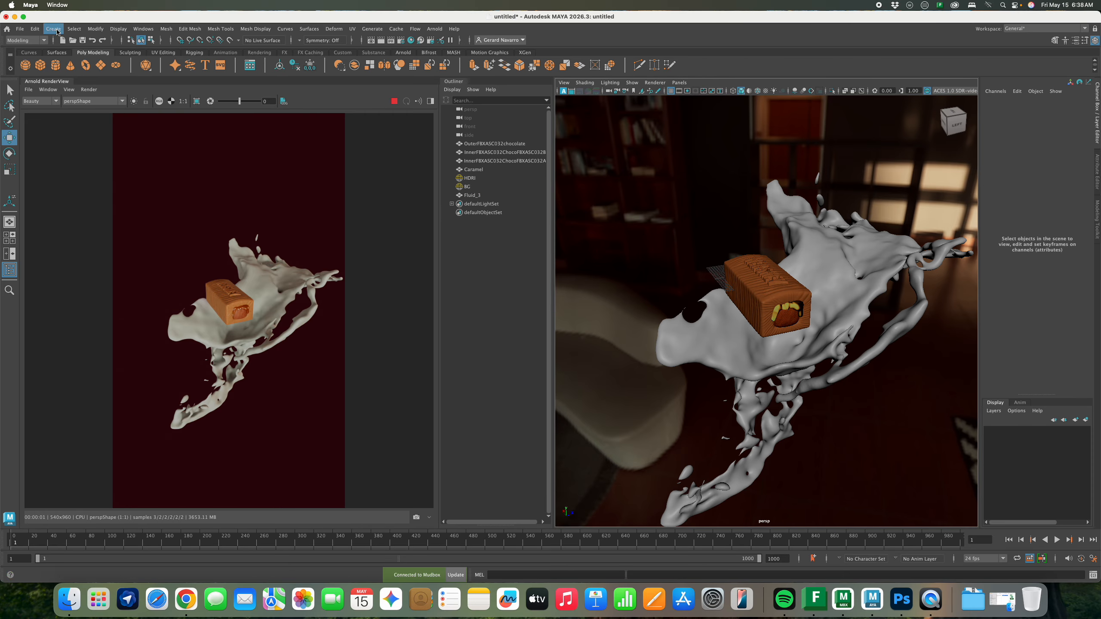
# Create a camera named Render_Cam and switch to the four-view layout
pyautogui.click(53, 28)
pyautogui.moveTo(108, 87)
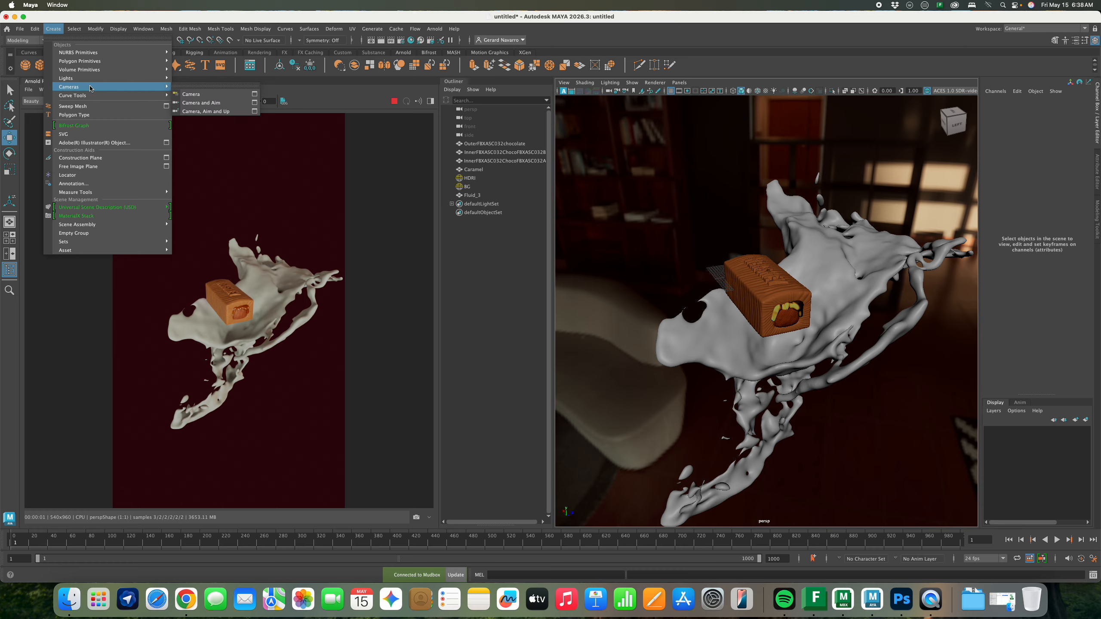
pyautogui.click(207, 97)
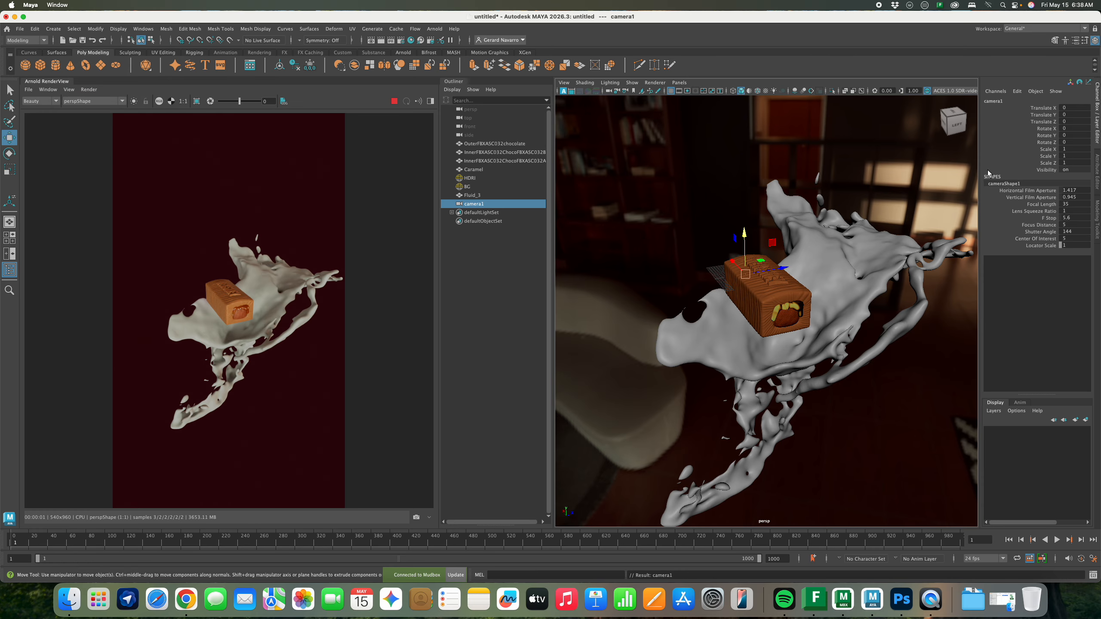
pyautogui.doubleClick(994, 101)
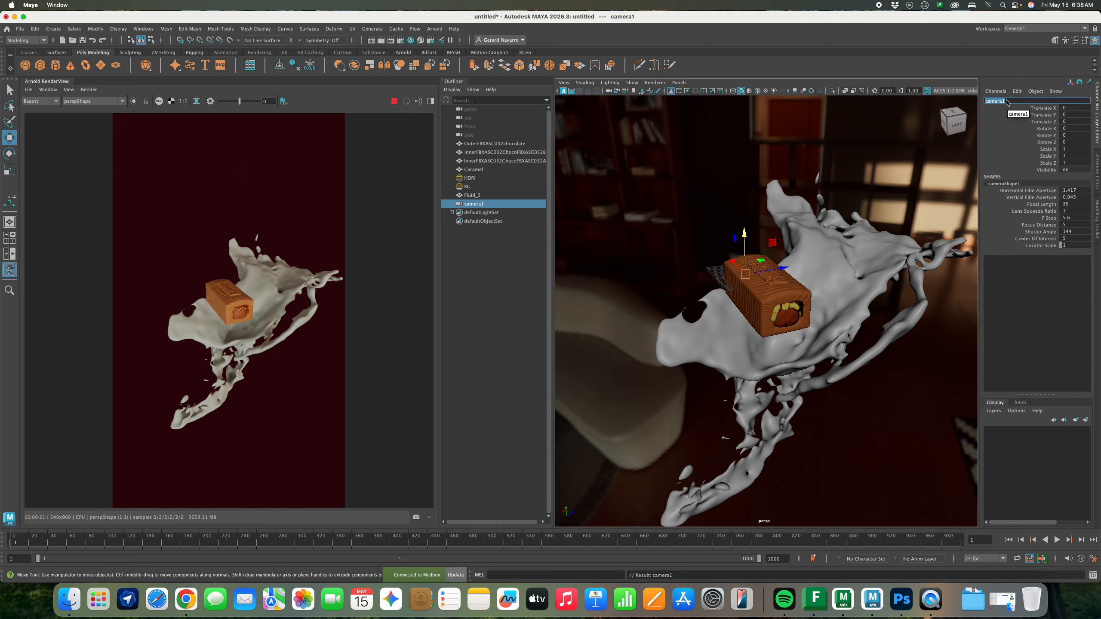
pyautogui.write('Render_Cam')
pyautogui.press('Return')
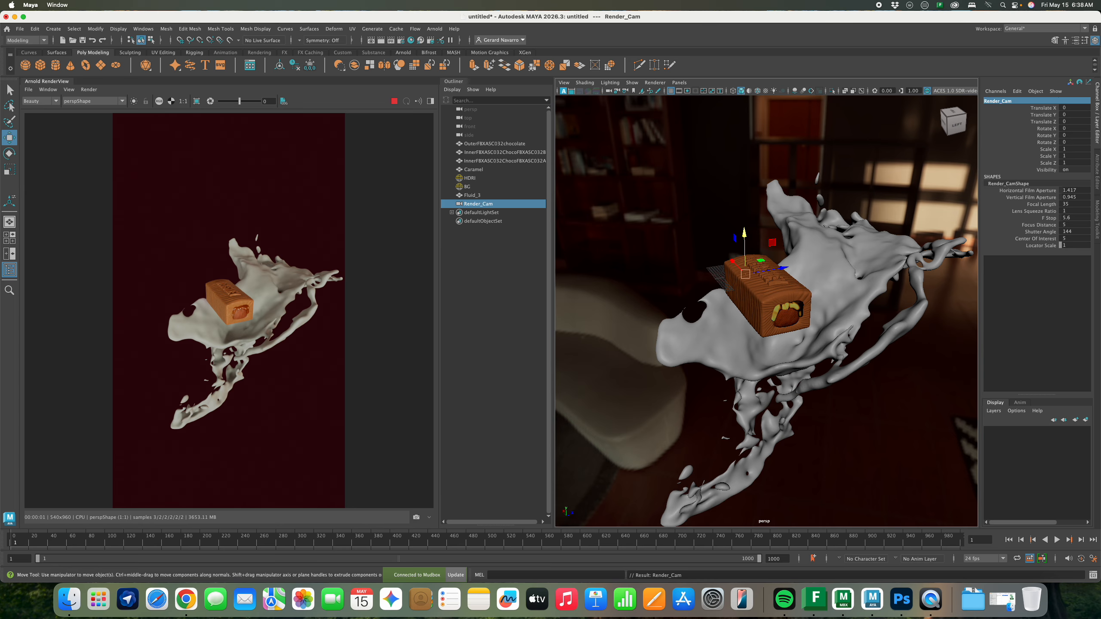
pyautogui.press('space')
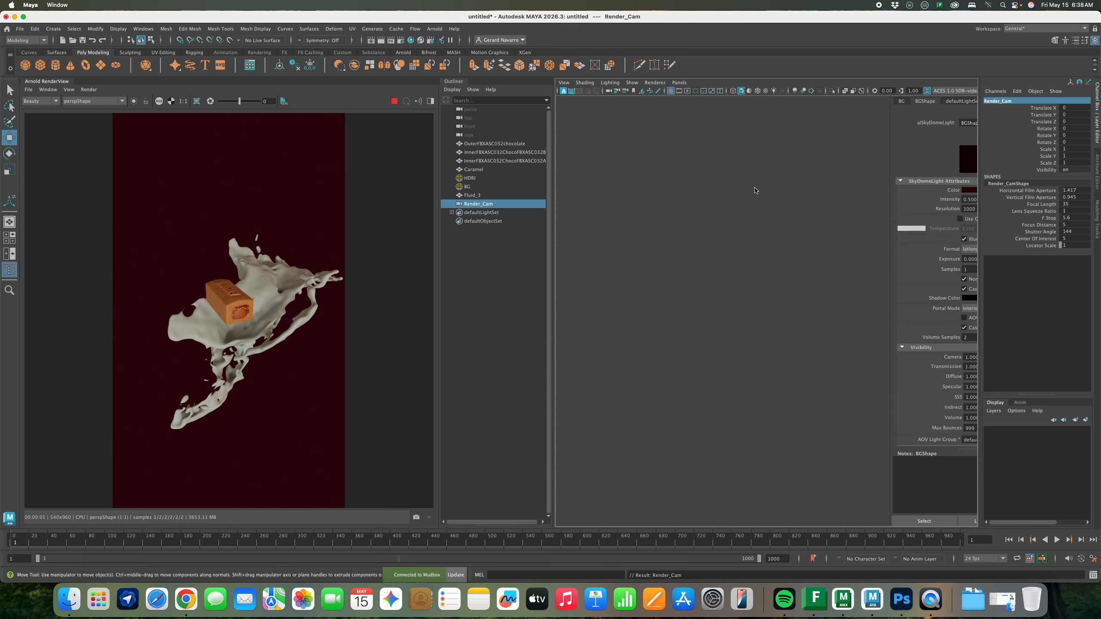
# Look through Render_Cam in the top panel and orbit it around the splash
pyautogui.click(679, 82)
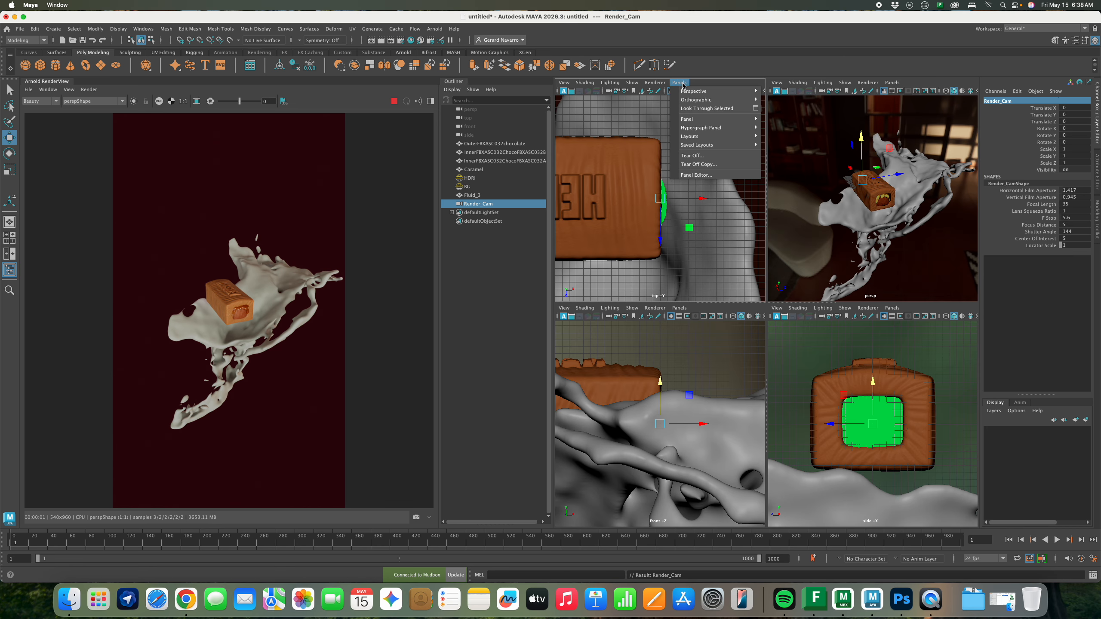
pyautogui.moveTo(684, 91)
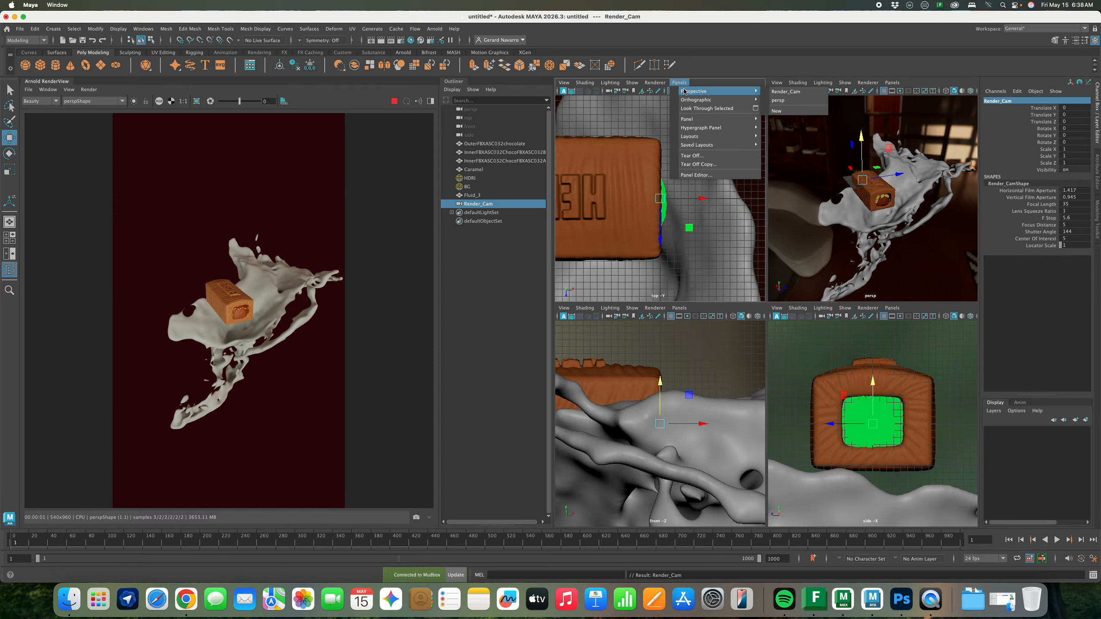
pyautogui.click(785, 92)
pyautogui.scroll(-15, 691, 189)
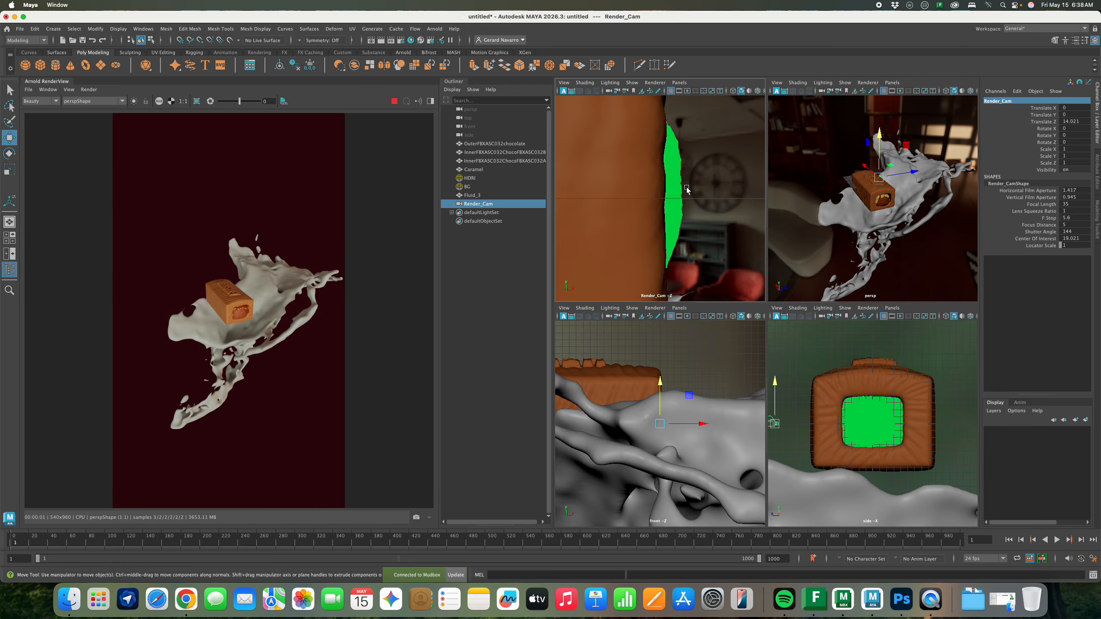
pyautogui.scroll(-10, 689, 192)
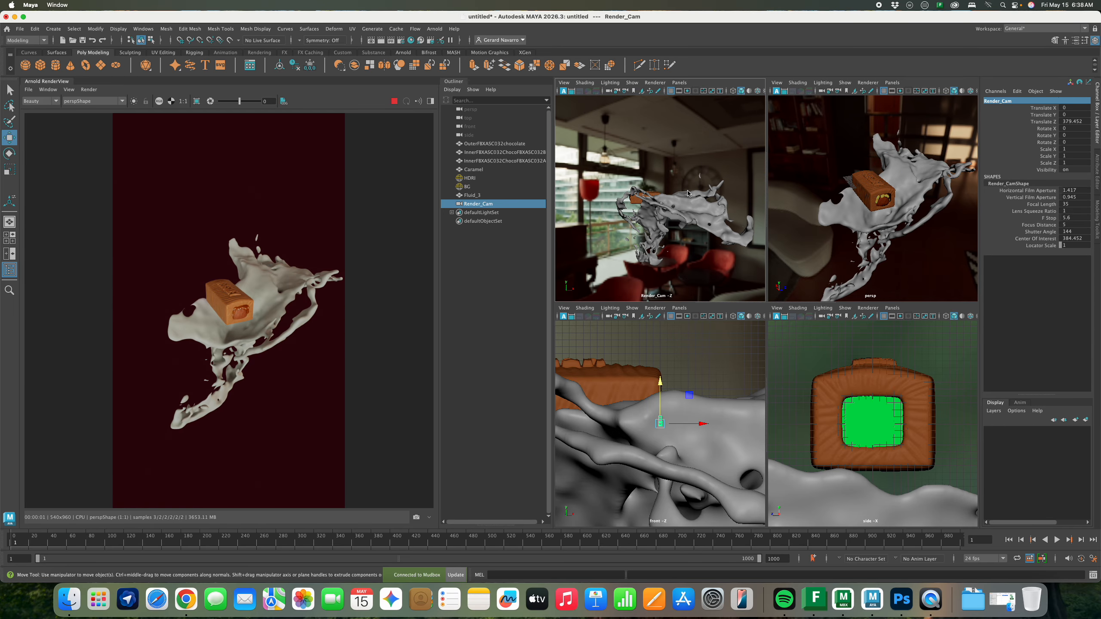
pyautogui.moveTo(690, 201)
pyautogui.keyDown('alt'); pyautogui.mouseDown()
pyautogui.moveTo(686, 211)
pyautogui.moveTo(697, 195)
pyautogui.mouseUp(); pyautogui.keyUp('alt')
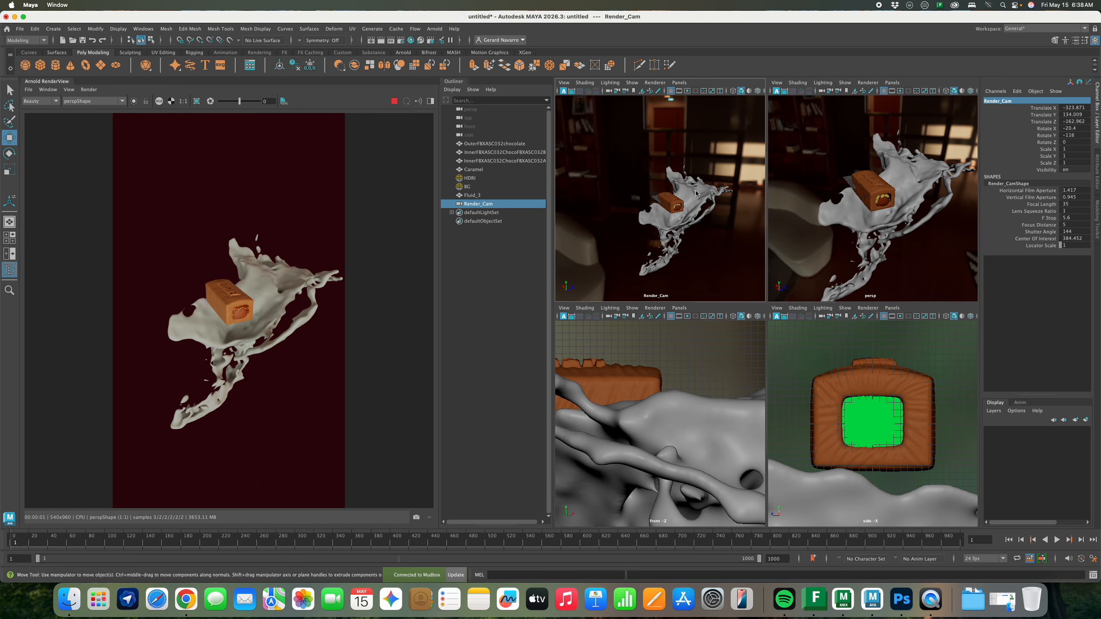
pyautogui.rightClick(698, 190)
pyautogui.scroll(5, 685, 171)
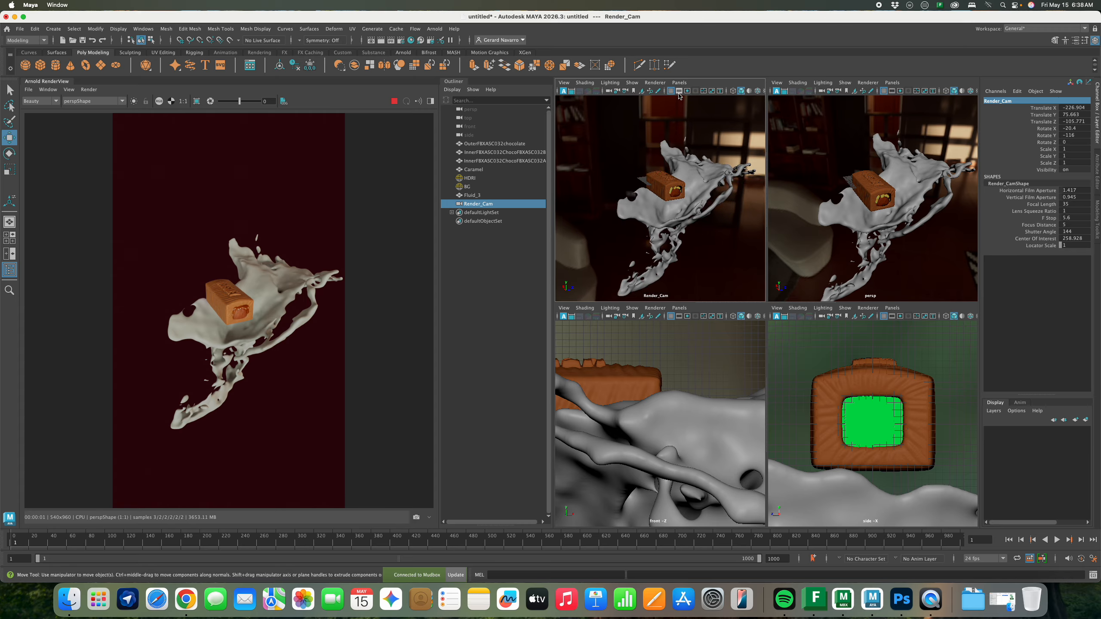
# Show the 540x960 resolution gate and tilt and dolly Render_Cam to a close-up of the bar
pyautogui.click(680, 93)
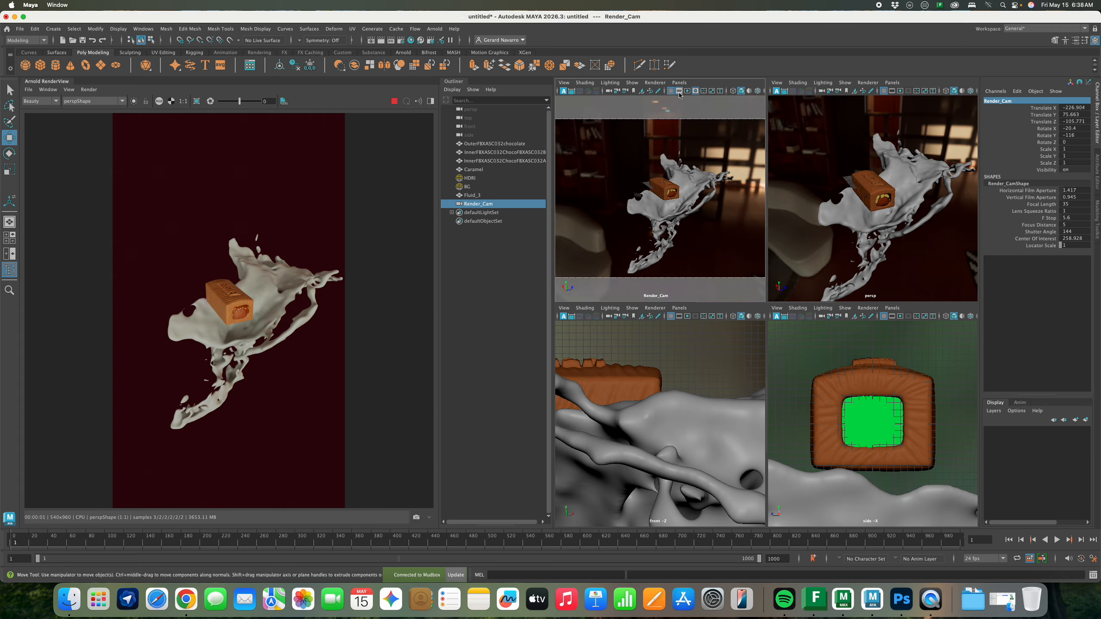
pyautogui.click(679, 92)
pyautogui.click(687, 92)
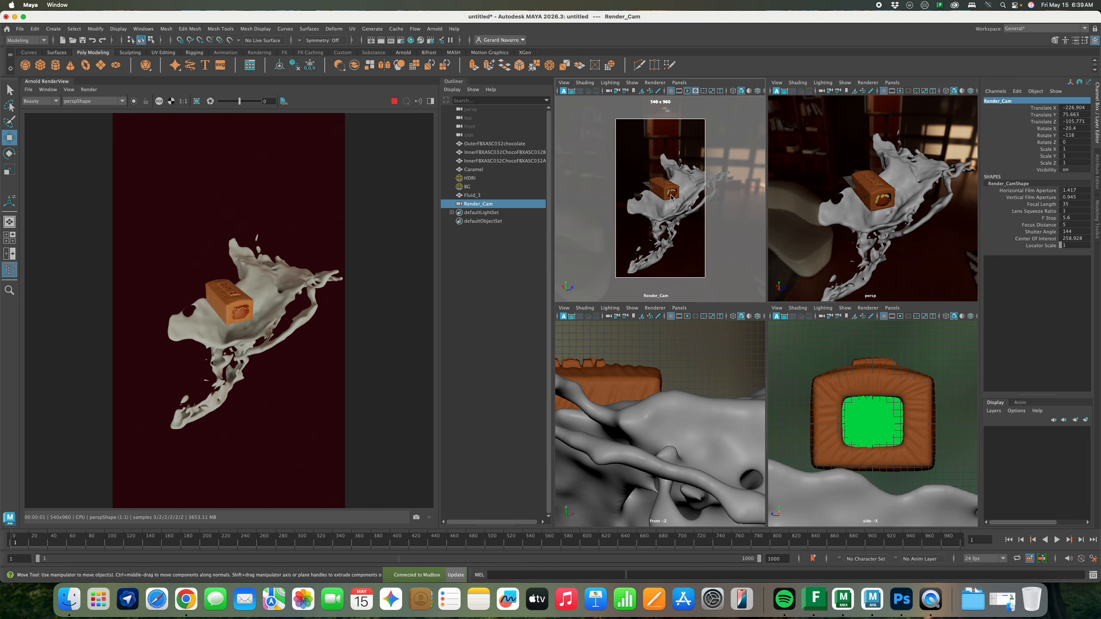
pyautogui.keyDown('alt'); pyautogui.moveTo(671, 217); pyautogui.dragTo(671, 227); pyautogui.keyUp('alt')
pyautogui.scroll(5, 671, 226)
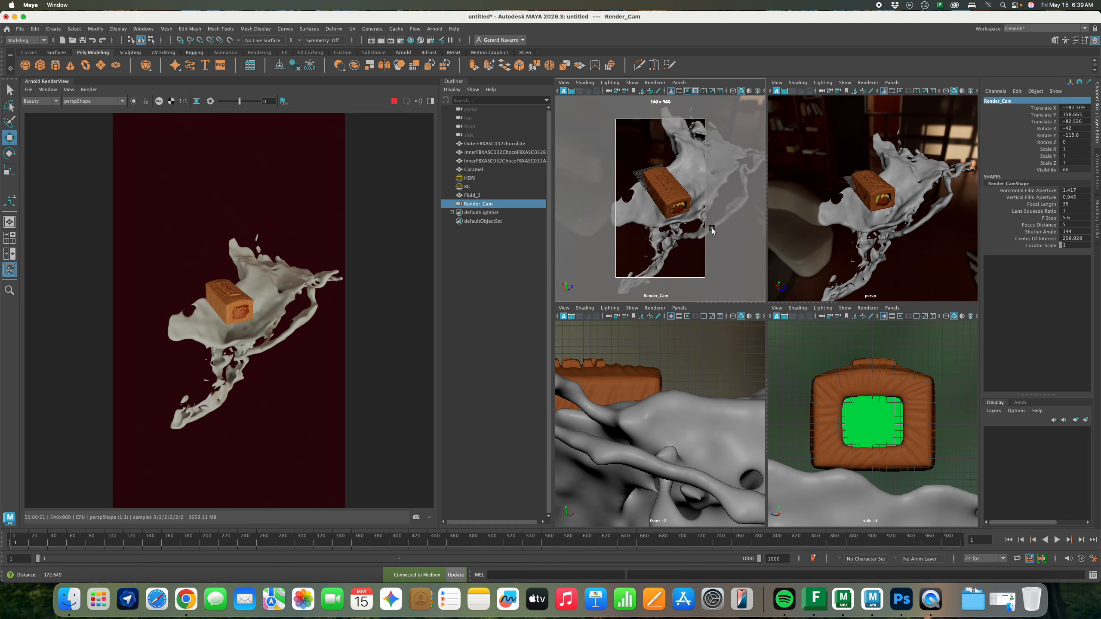
pyautogui.scroll(4, 676, 225)
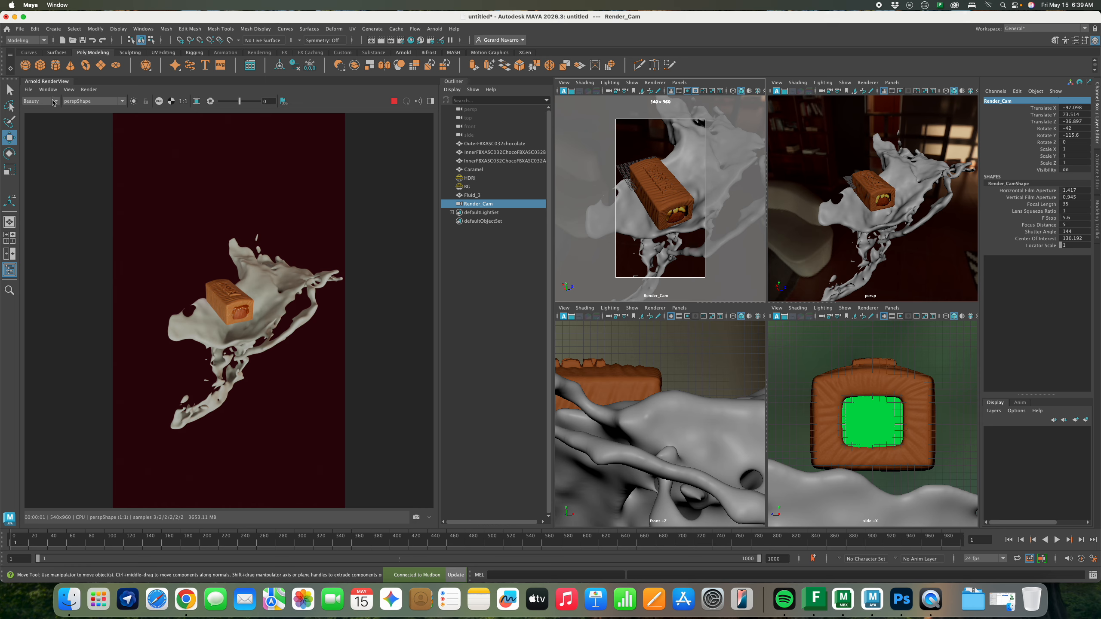
# Start the Arnold IPR preview rendering through Render_Cam
pyautogui.click(83, 102)
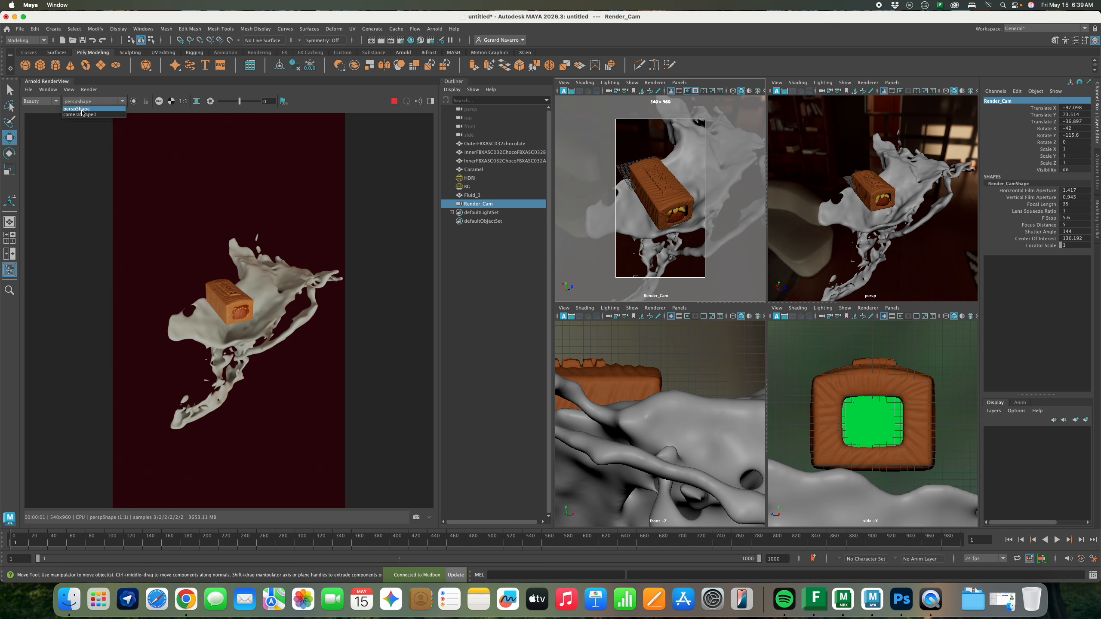
pyautogui.click(82, 114)
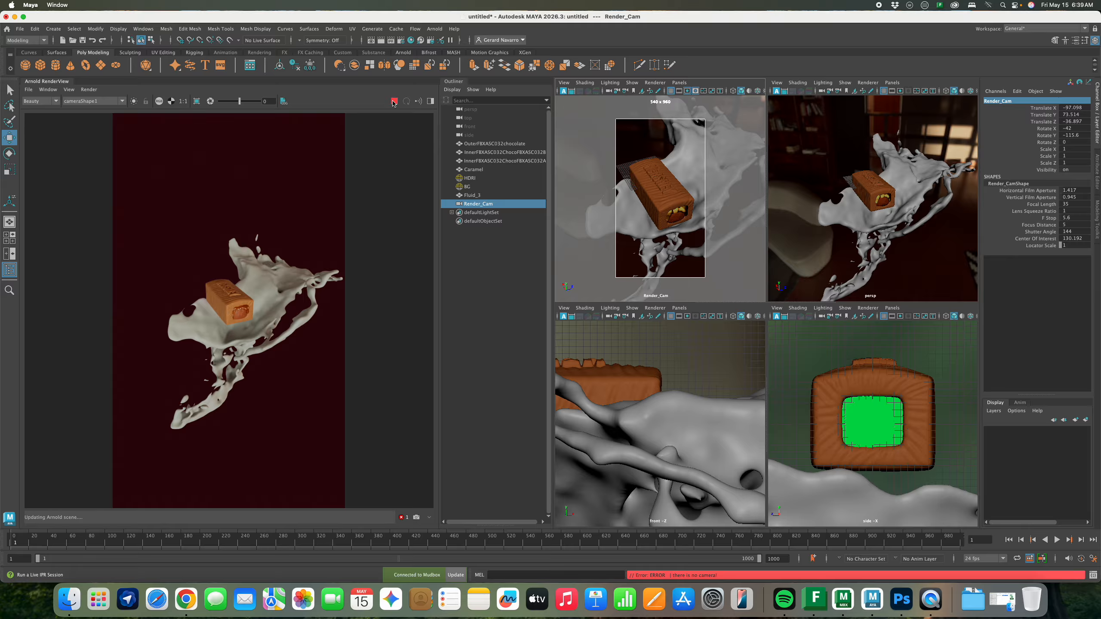
pyautogui.click(393, 103)
pyautogui.click(96, 102)
pyautogui.click(96, 114)
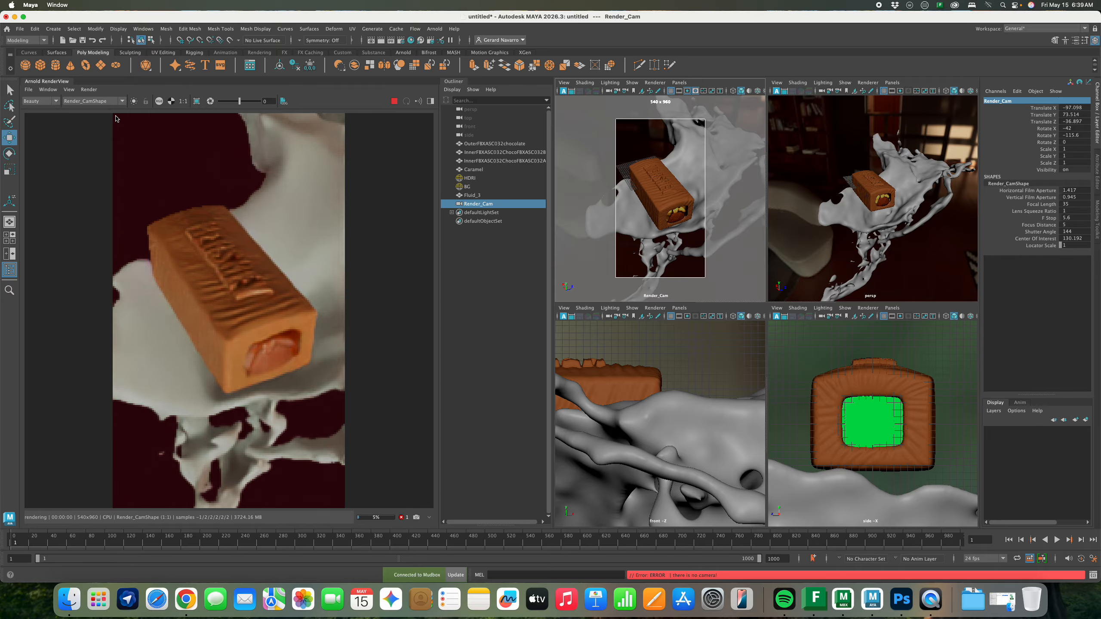
# Raise the Fluid_3 caramel splash and rotate it around the bar
pyautogui.click(886, 206)
pyautogui.moveTo(886, 173); pyautogui.dragTo(792, 178)
pyautogui.press('e')
pyautogui.press('r')
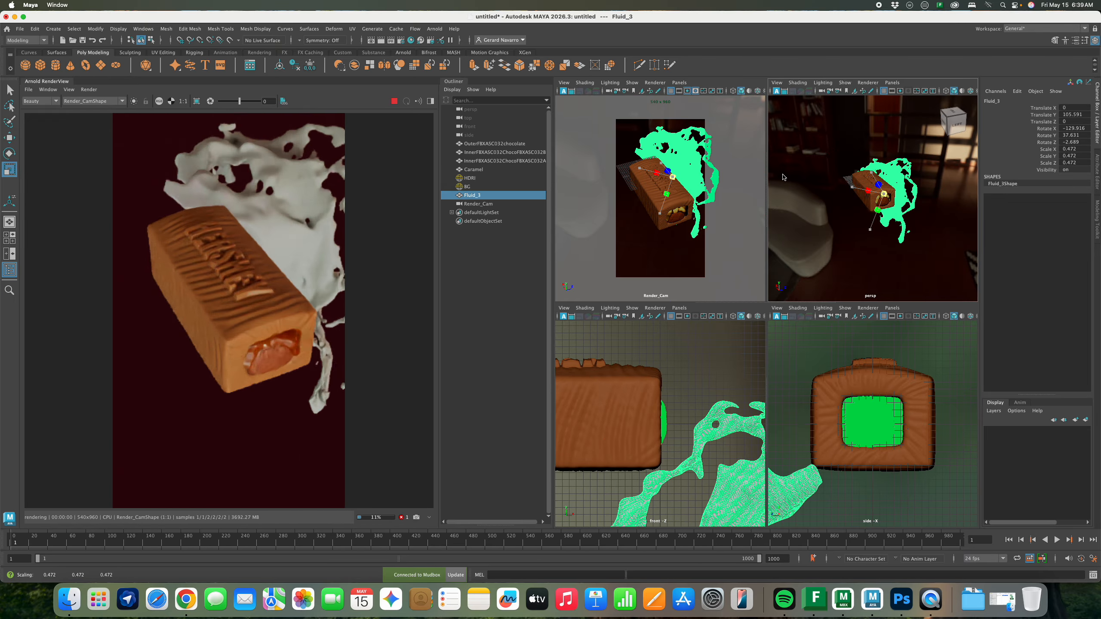
# Nudge Fluid_3 down and back along Z, rotate it, and duplicate it as Fluid_4
pyautogui.press('w')
pyautogui.moveTo(884, 188); pyautogui.dragTo(915, 196)
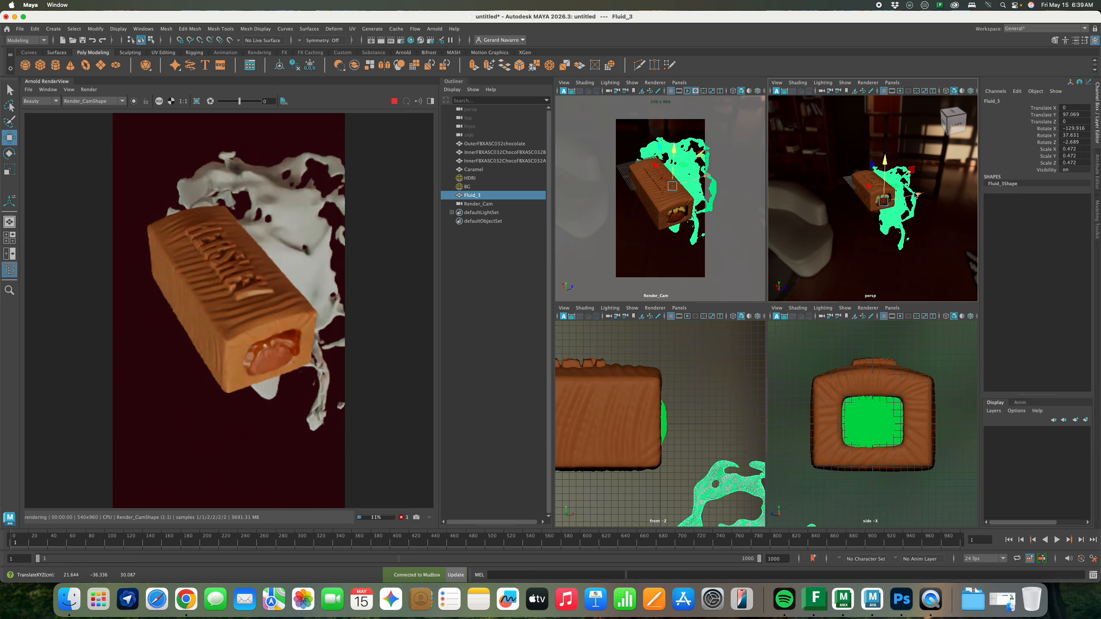
pyautogui.moveTo(872, 165); pyautogui.dragTo(880, 166)
pyautogui.press('e')
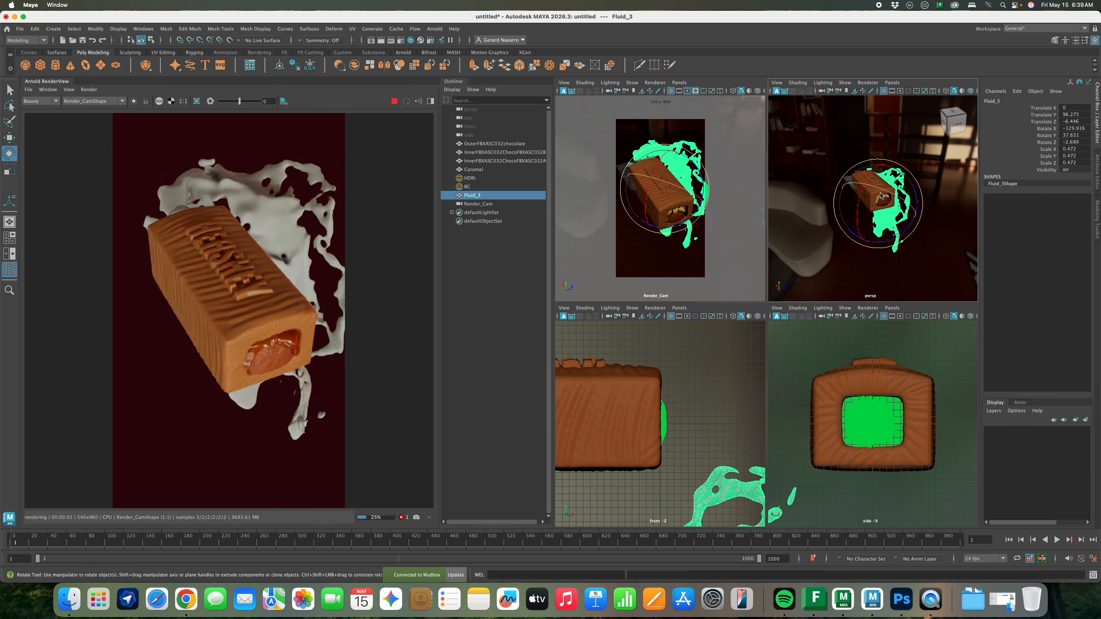
pyautogui.moveTo(880, 220); pyautogui.dragTo(851, 189)
pyautogui.hotkey('ctrl', 'd')
pyautogui.press('w')
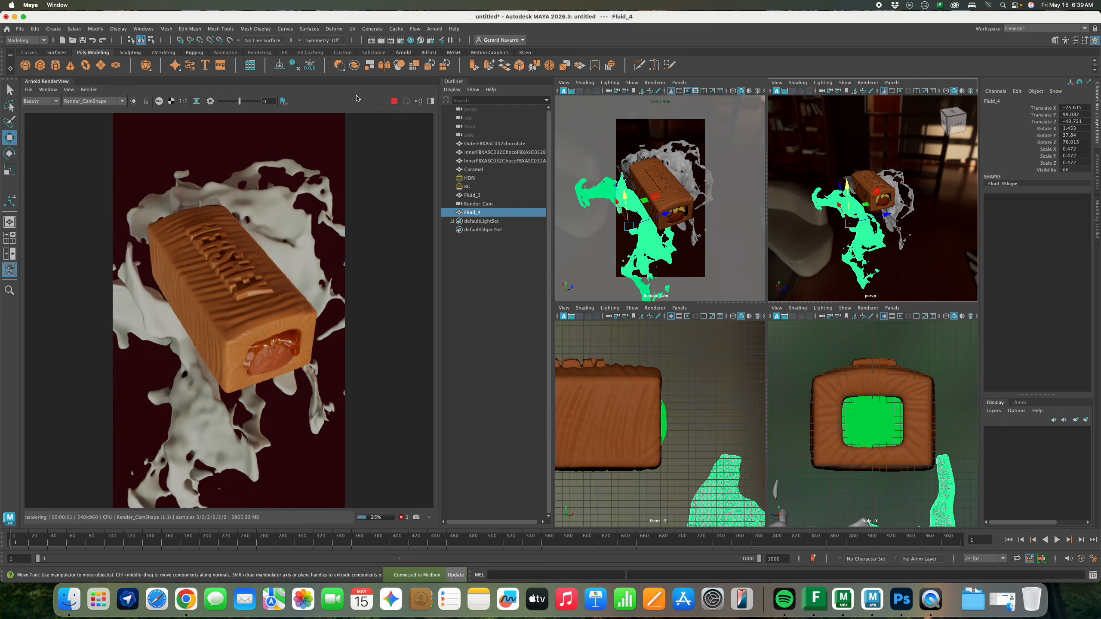
# Assign the Chocolate material to both splashes in Hypershade, then minimize Hypershade
pyautogui.click(410, 40)
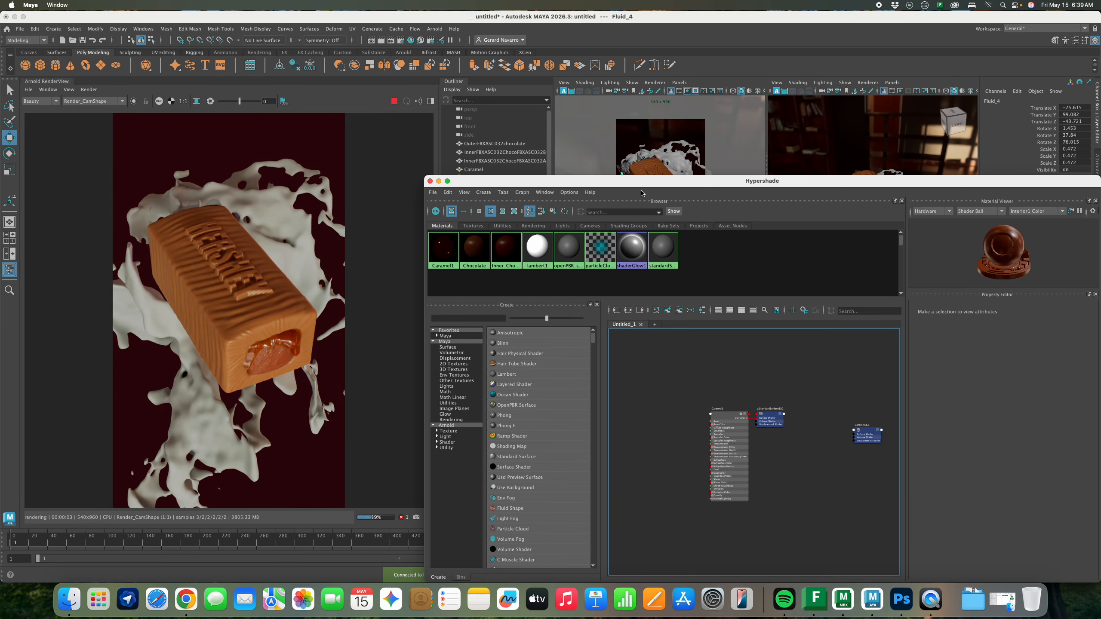
pyautogui.moveTo(642, 181); pyautogui.dragTo(621, 315)
pyautogui.click(886, 222)
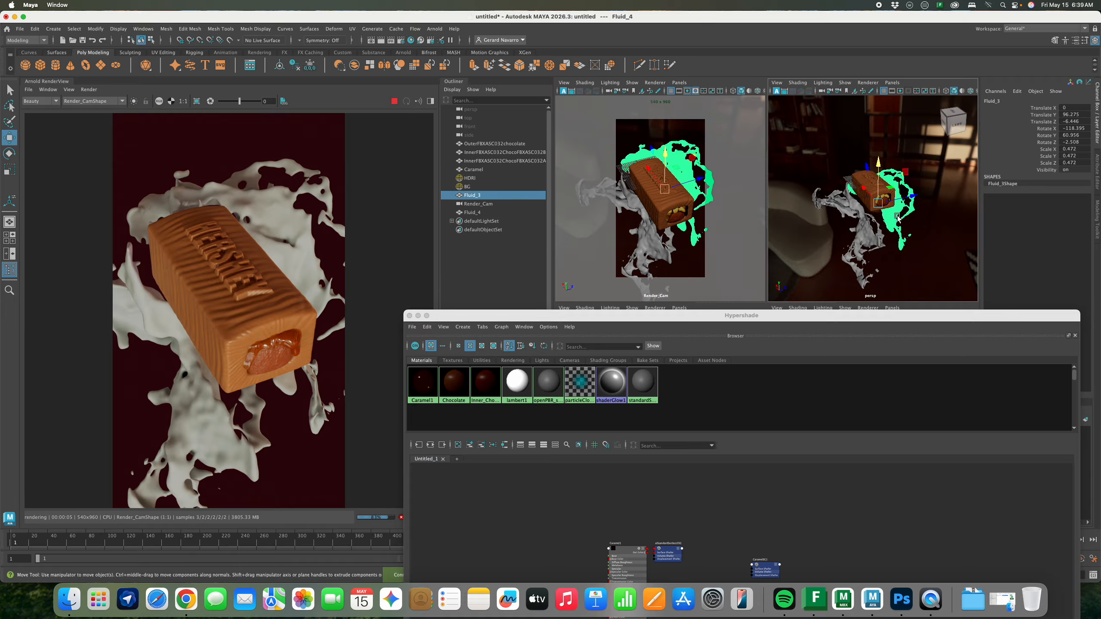
pyautogui.keyDown('shift'); pyautogui.click(873, 246); pyautogui.keyUp('shift')
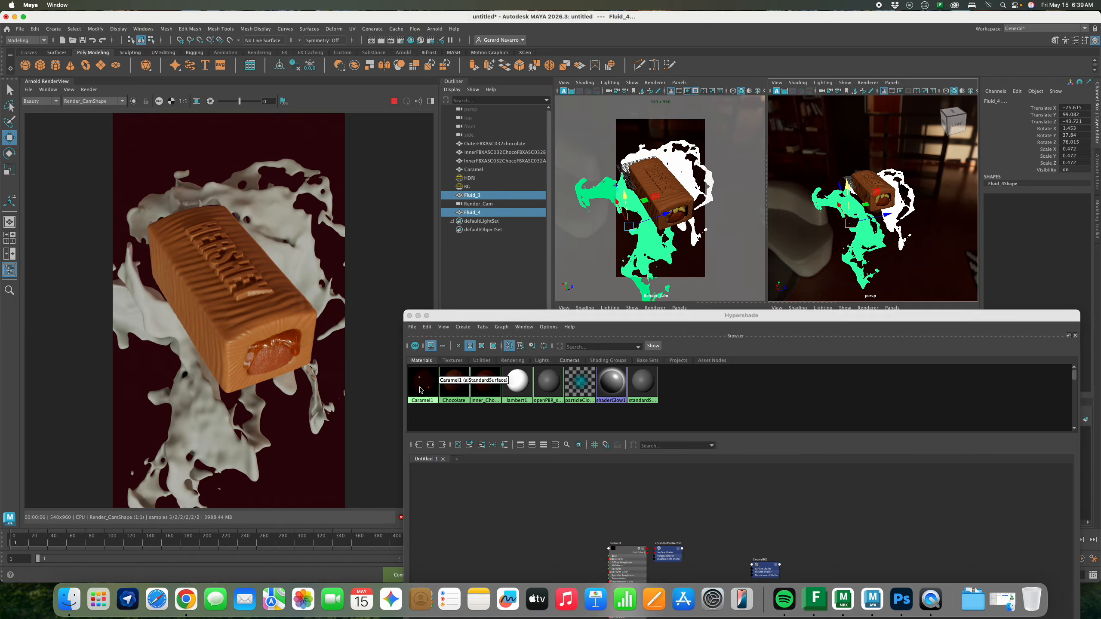
pyautogui.rightClick(463, 390)
pyautogui.click(394, 432)
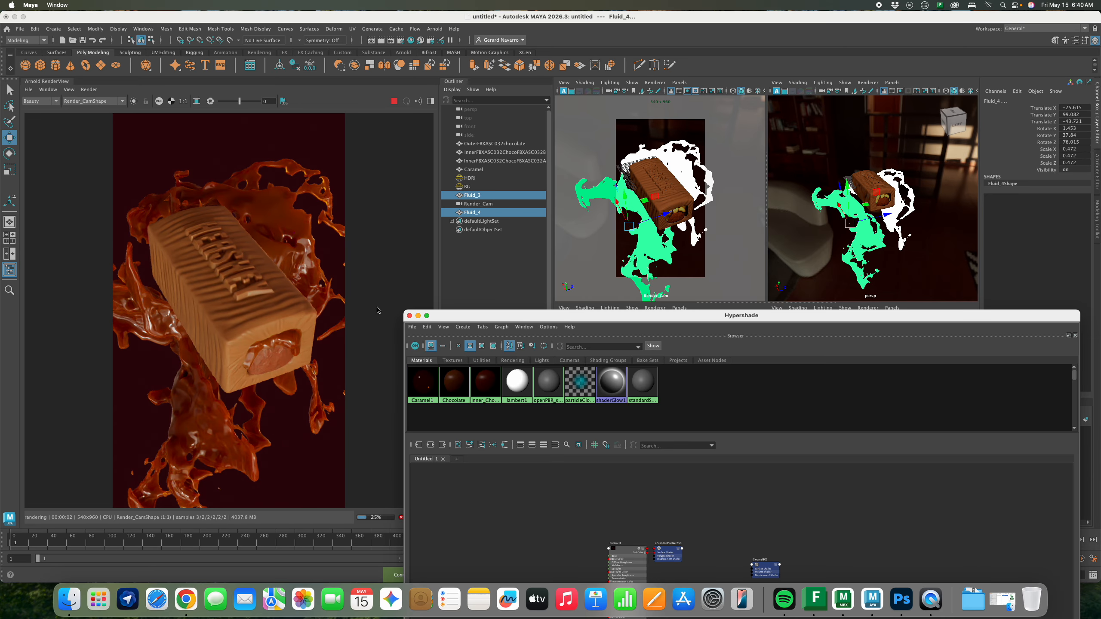
pyautogui.click(418, 316)
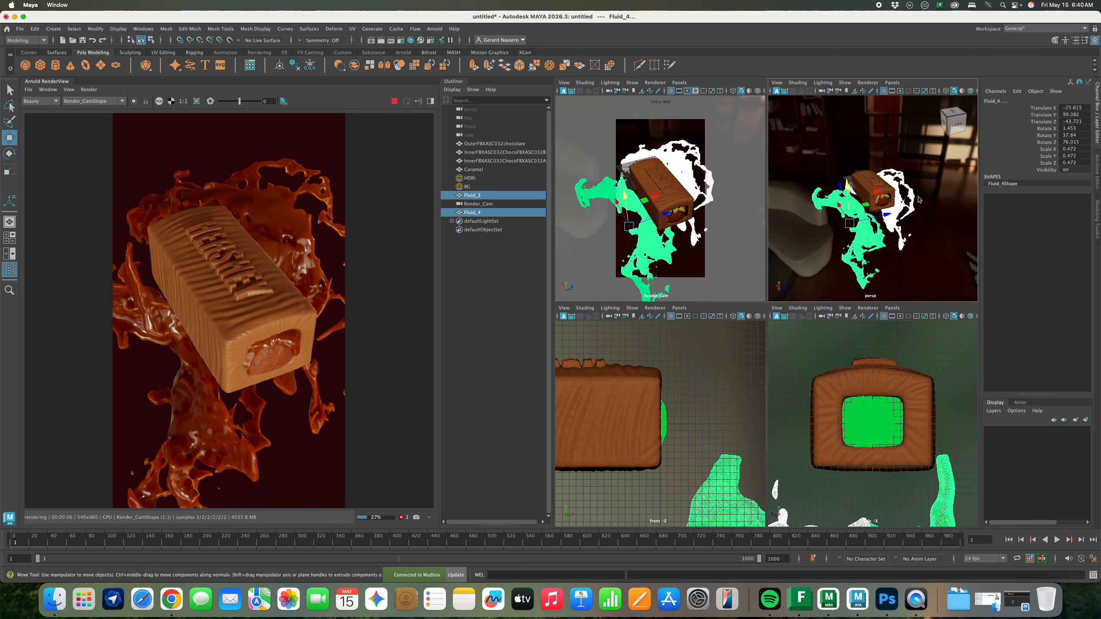
pyautogui.click(875, 191)
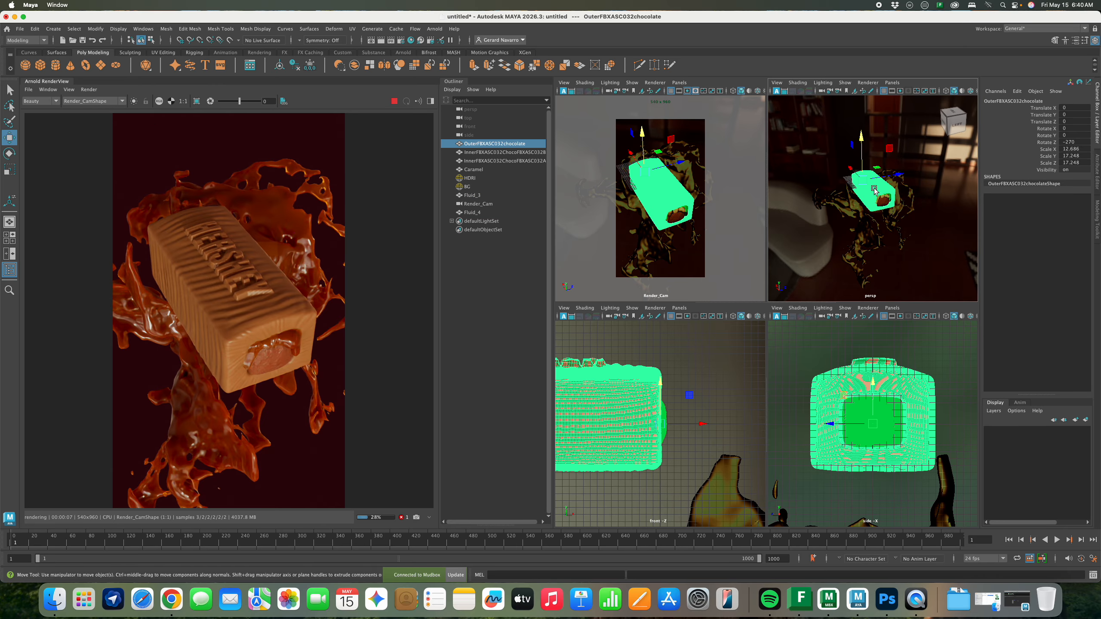
# Group the four chocolate bar meshes and scale the group down to about 0.85
pyautogui.keyDown('shift'); pyautogui.click(487, 168); pyautogui.keyUp('shift')
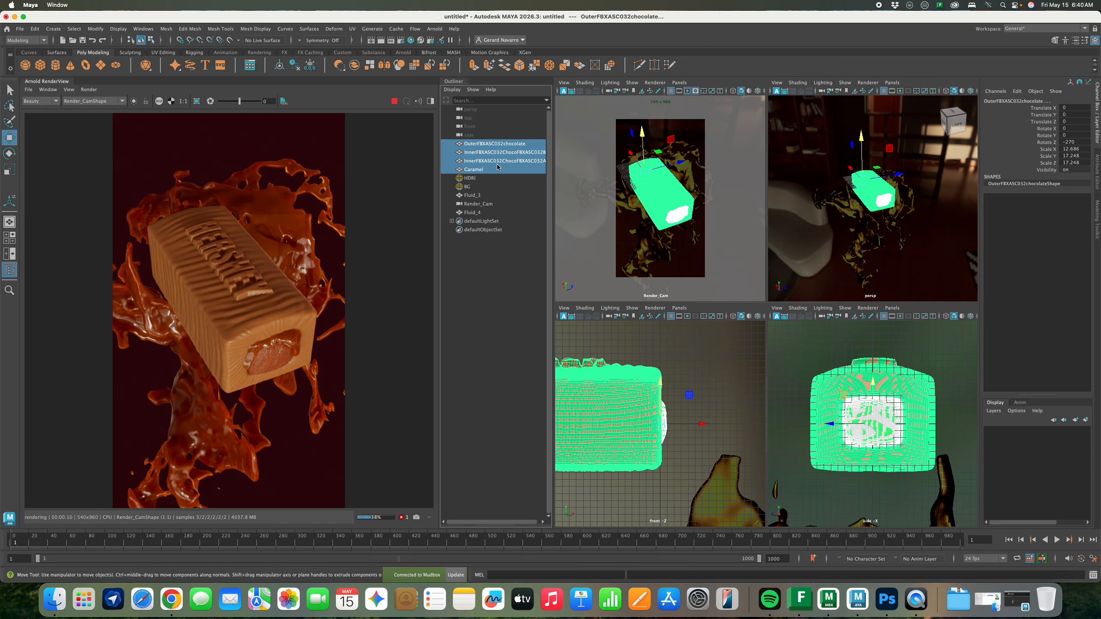
pyautogui.press('super+f')
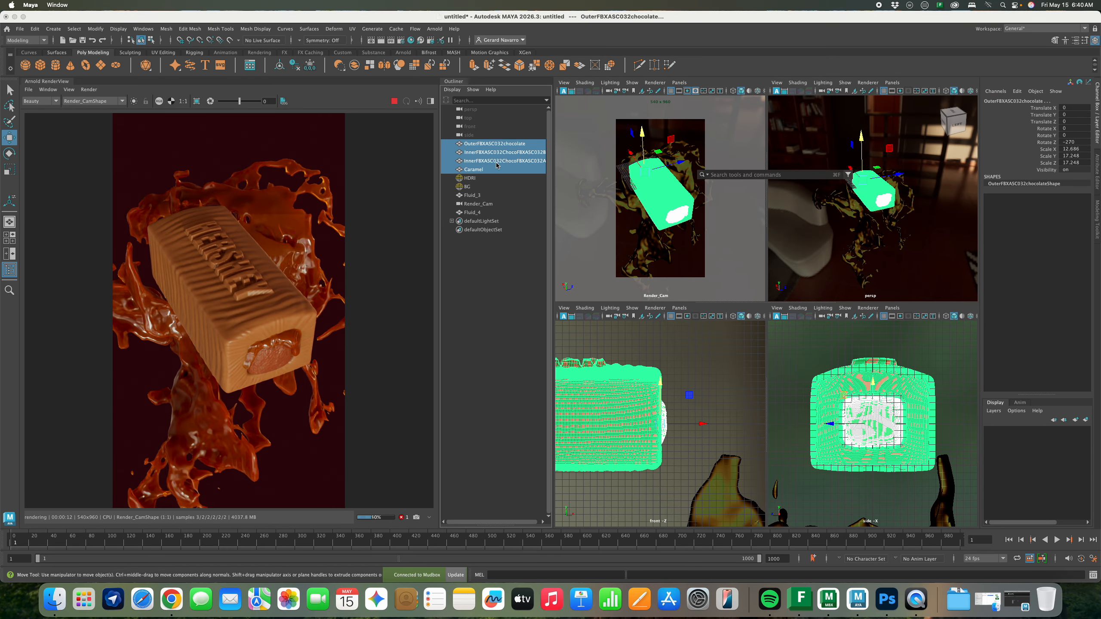
pyautogui.press('super+g')
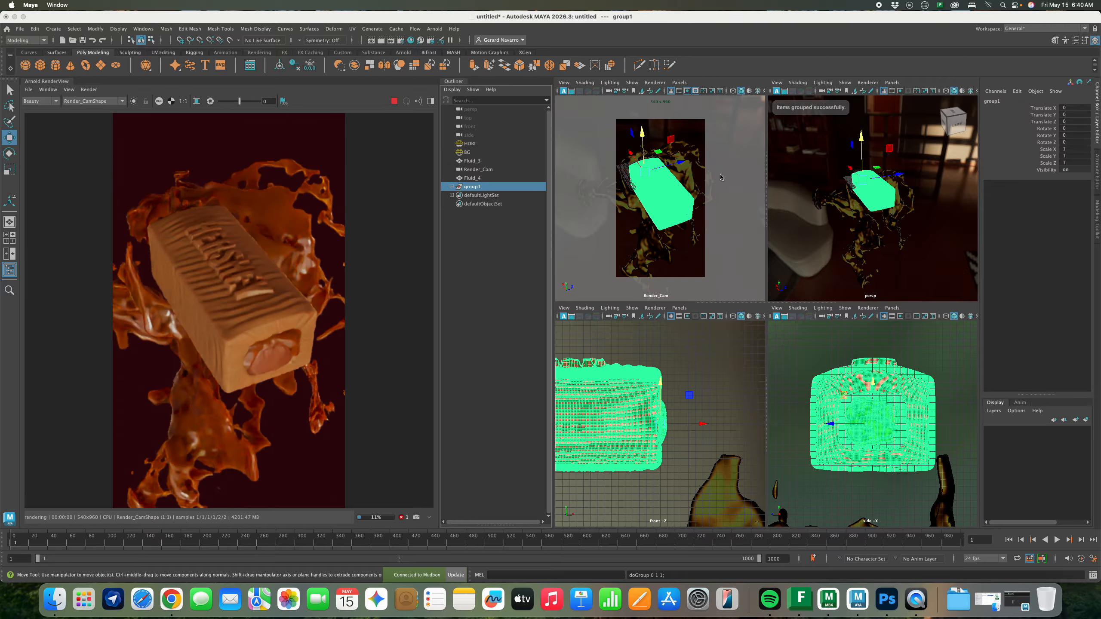
pyautogui.press('r')
pyautogui.moveTo(862, 179); pyautogui.dragTo(855, 180)
pyautogui.press('w')
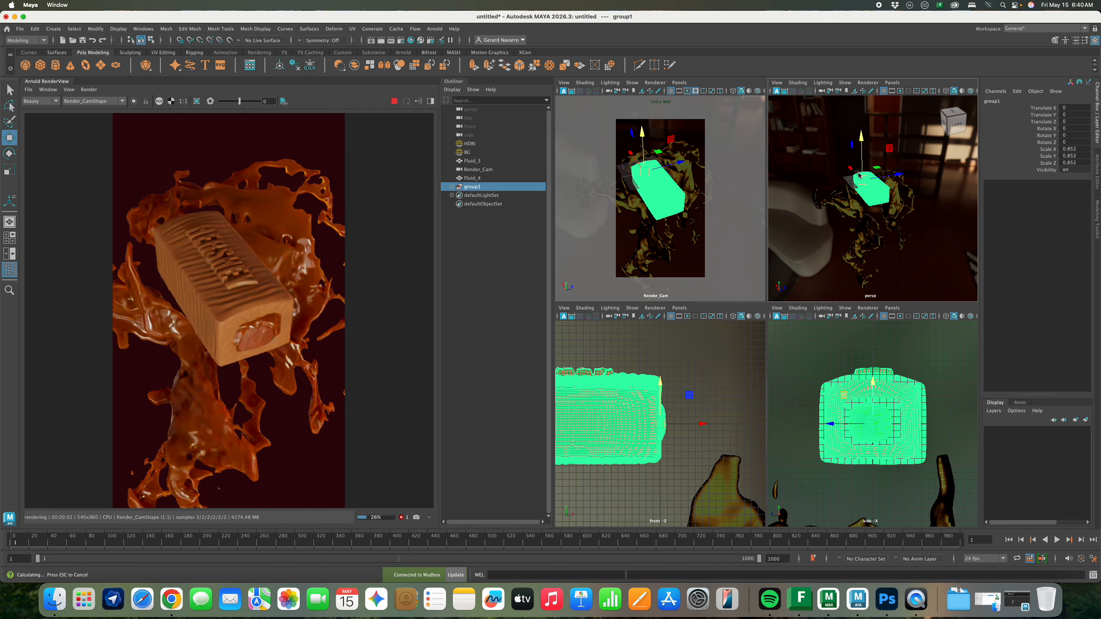
# Duplicate the bar group as group2, rotate it, and slide it beside the first bar
pyautogui.hotkey('ctrl', 'd')
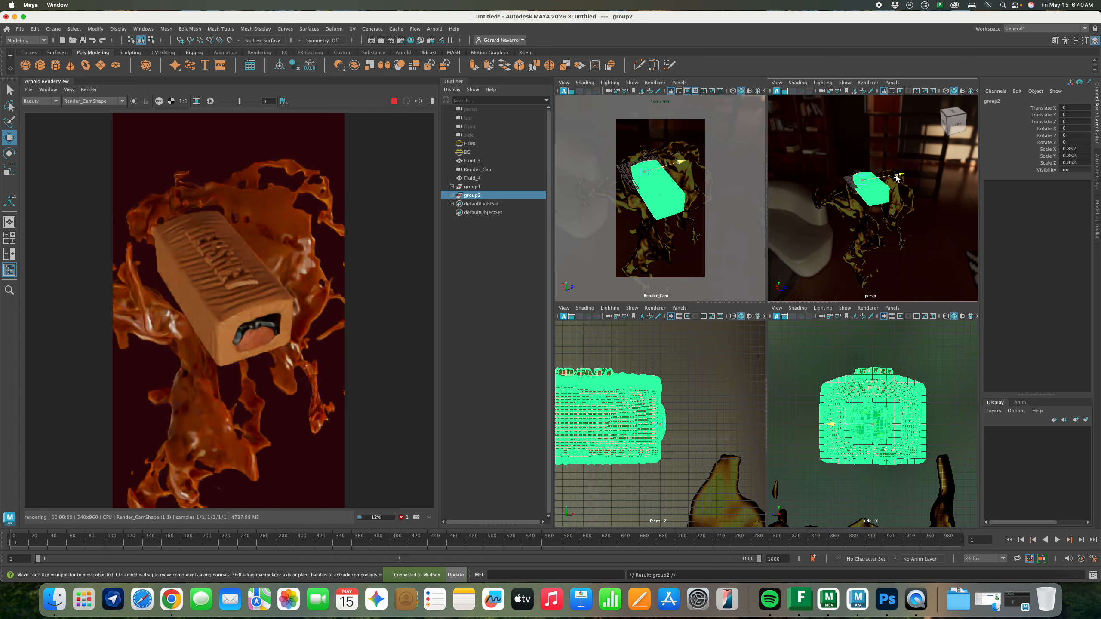
pyautogui.moveTo(898, 173)
pyautogui.mouseDown()
pyautogui.moveTo(913, 172)
pyautogui.moveTo(876, 197)
pyautogui.moveTo(893, 191)
pyautogui.mouseUp()
pyautogui.press('e')
pyautogui.press('w')
pyautogui.moveTo(893, 191); pyautogui.dragTo(896, 194, button='middle')
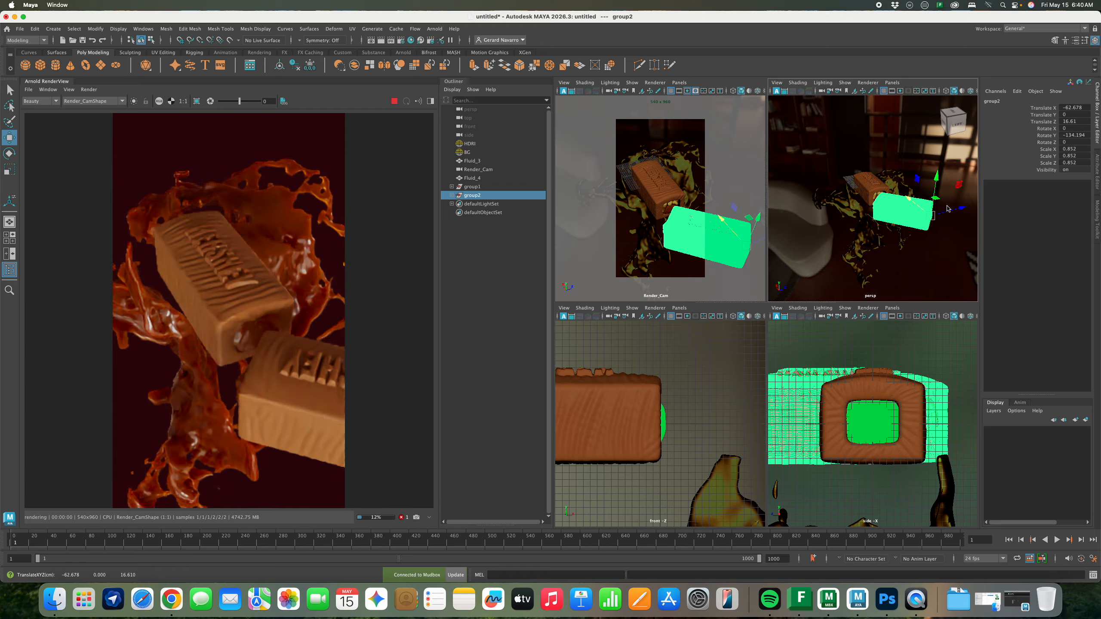
pyautogui.moveTo(953, 207); pyautogui.dragTo(966, 204)
pyautogui.keyDown('alt'); pyautogui.moveTo(885, 178); pyautogui.dragTo(842, 177, button='middle'); pyautogui.keyUp('alt')
pyautogui.keyDown('alt'); pyautogui.moveTo(694, 190); pyautogui.dragTo(673, 185, button='middle'); pyautogui.keyUp('alt')
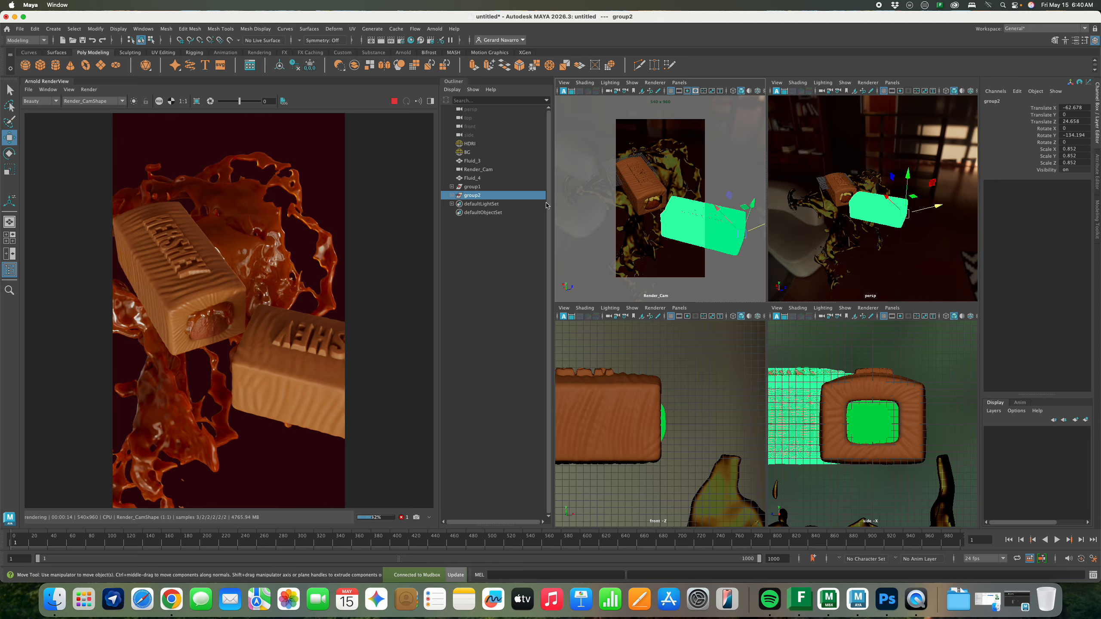
# Check the HDRI dome light's attributes and bring up the Arnold RenderView File menu
pyautogui.click(469, 143)
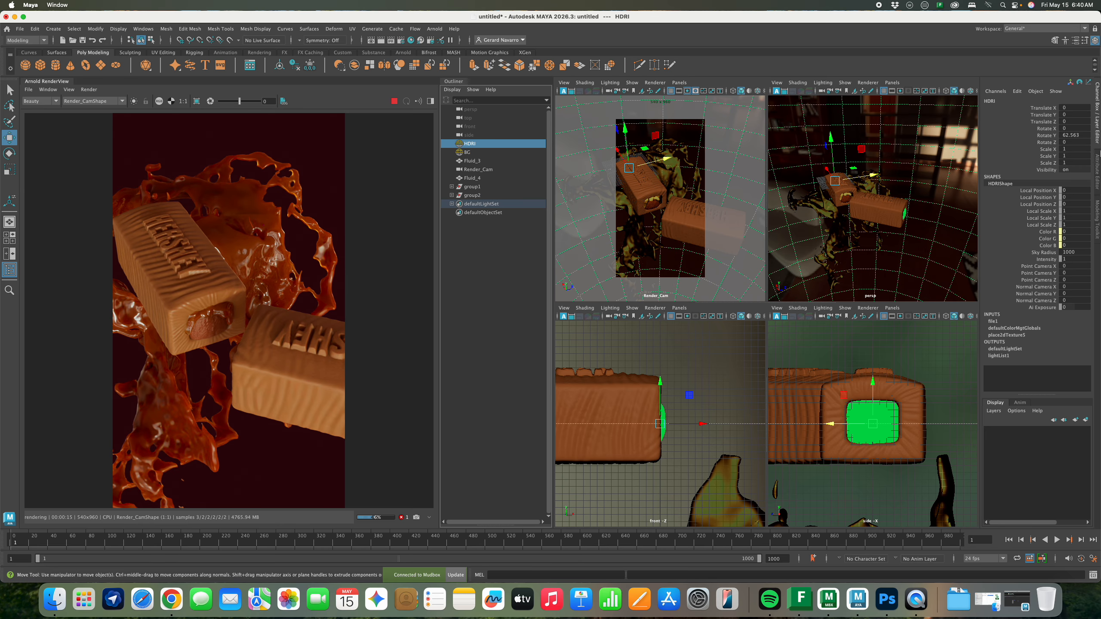
pyautogui.click(1097, 163)
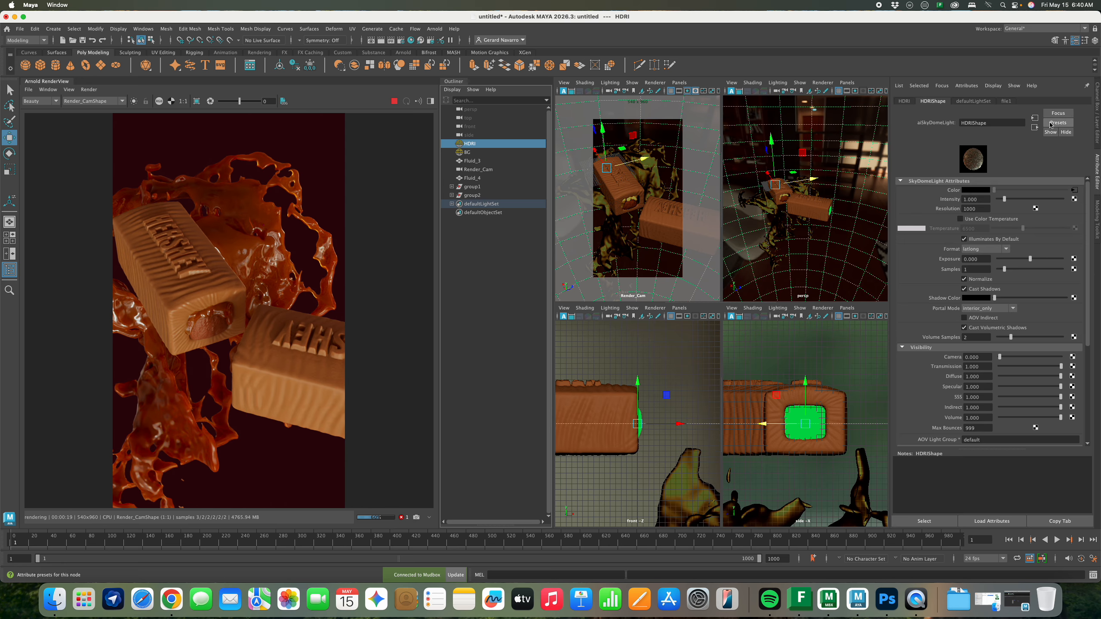
pyautogui.click(1098, 141)
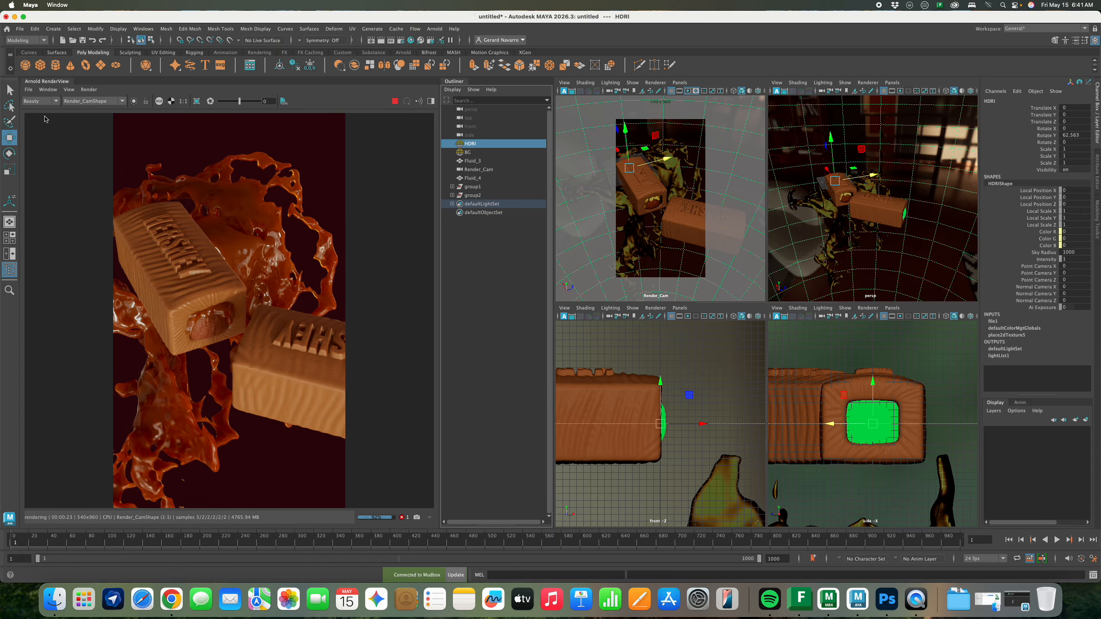
pyautogui.click(29, 90)
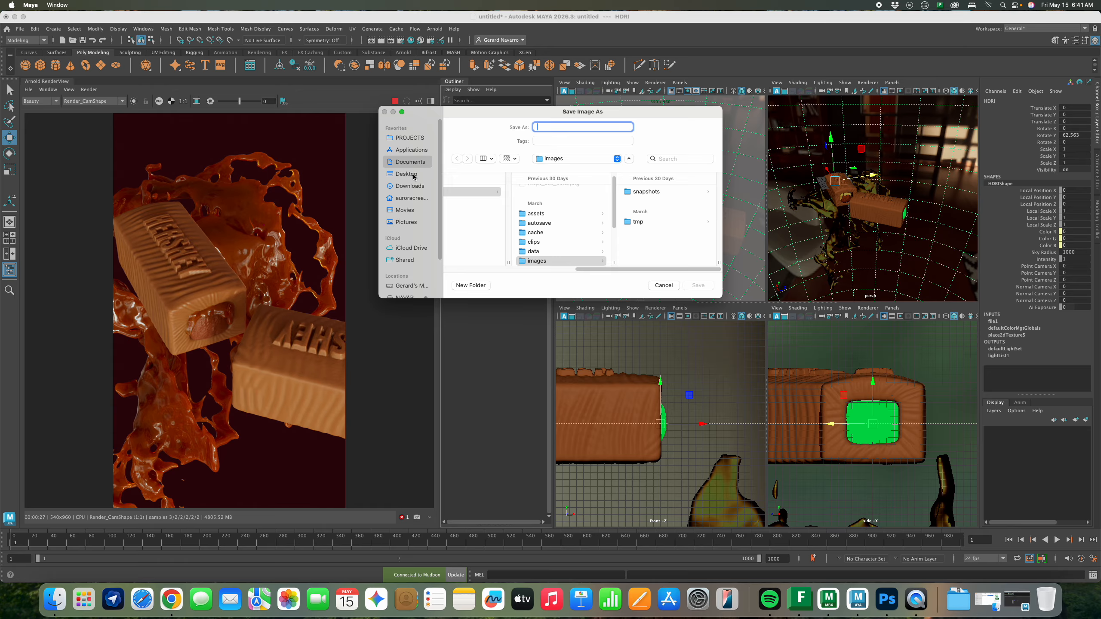
# Save the rendered image to the Desktop under the student's file name
pyautogui.click(414, 176)
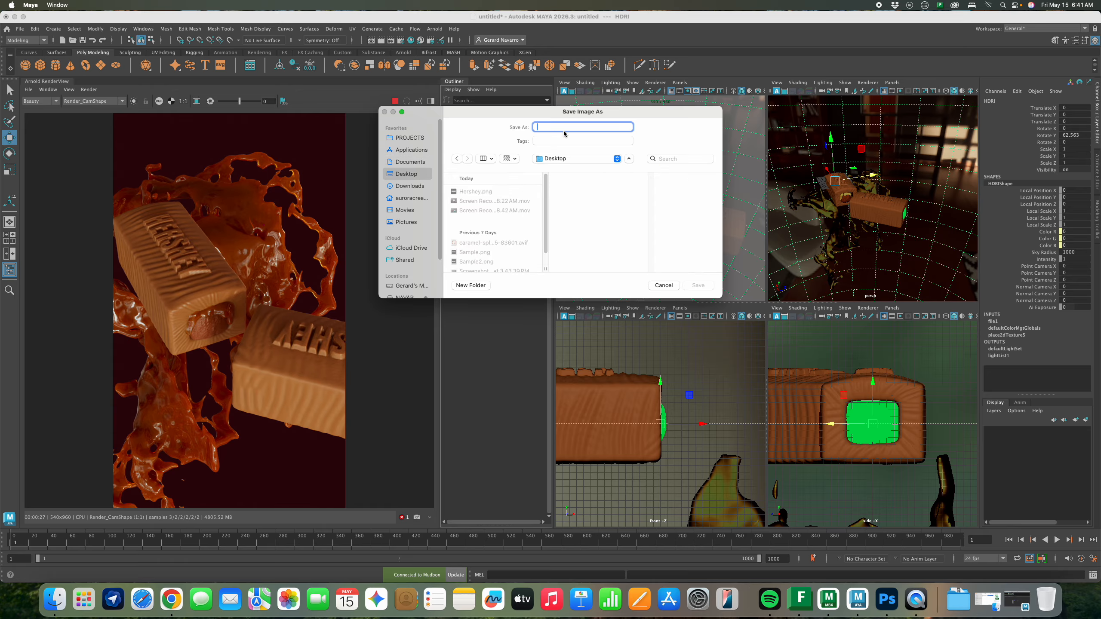
pyautogui.click(708, 289)
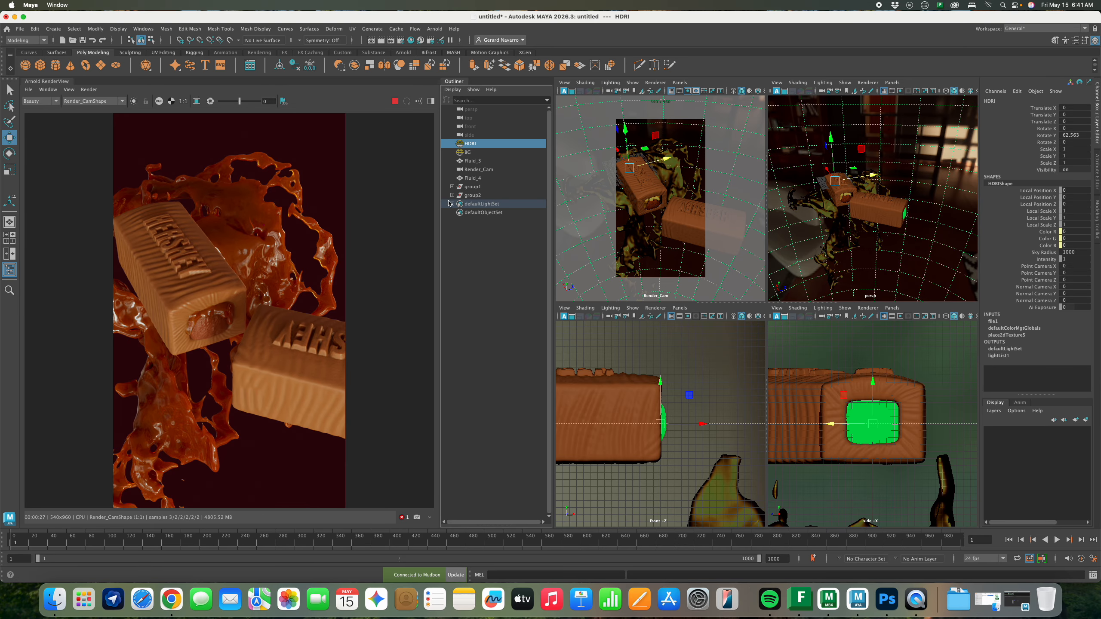
# Save the scene as a Maya Binary file on the Desktop and hide the Outliner
pyautogui.click(20, 29)
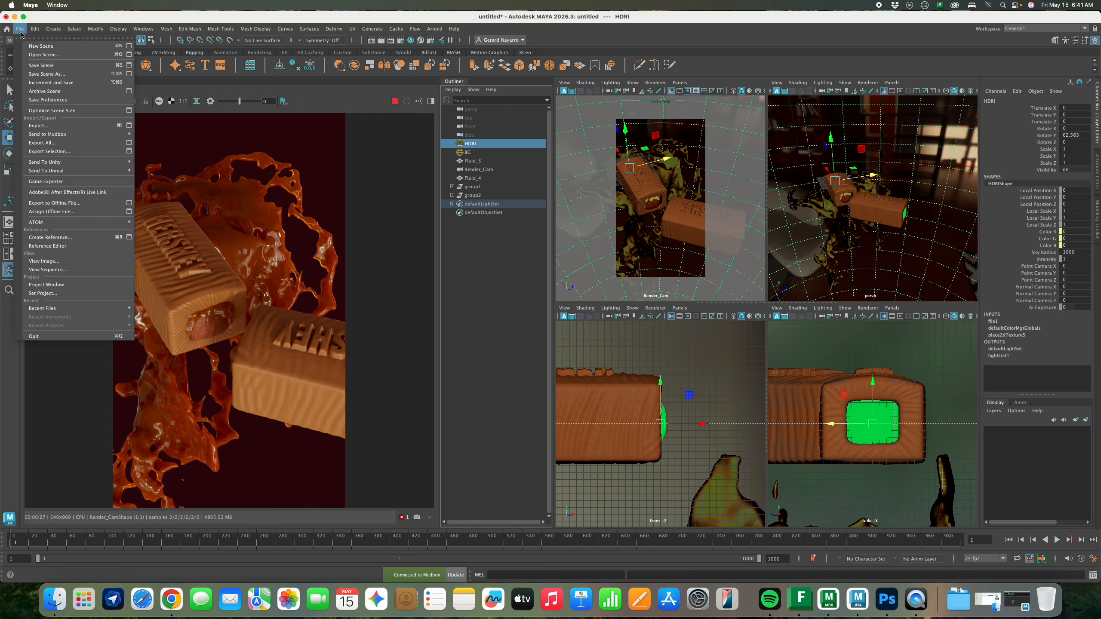
pyautogui.click(47, 74)
pyautogui.scroll(-5, 214, 196)
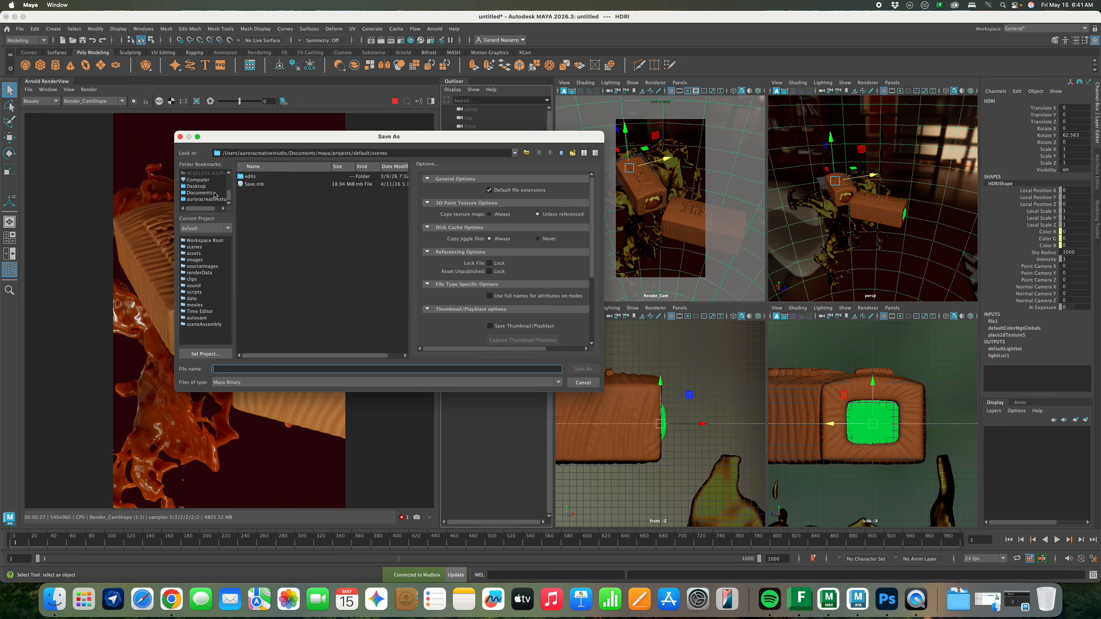
pyautogui.click(199, 187)
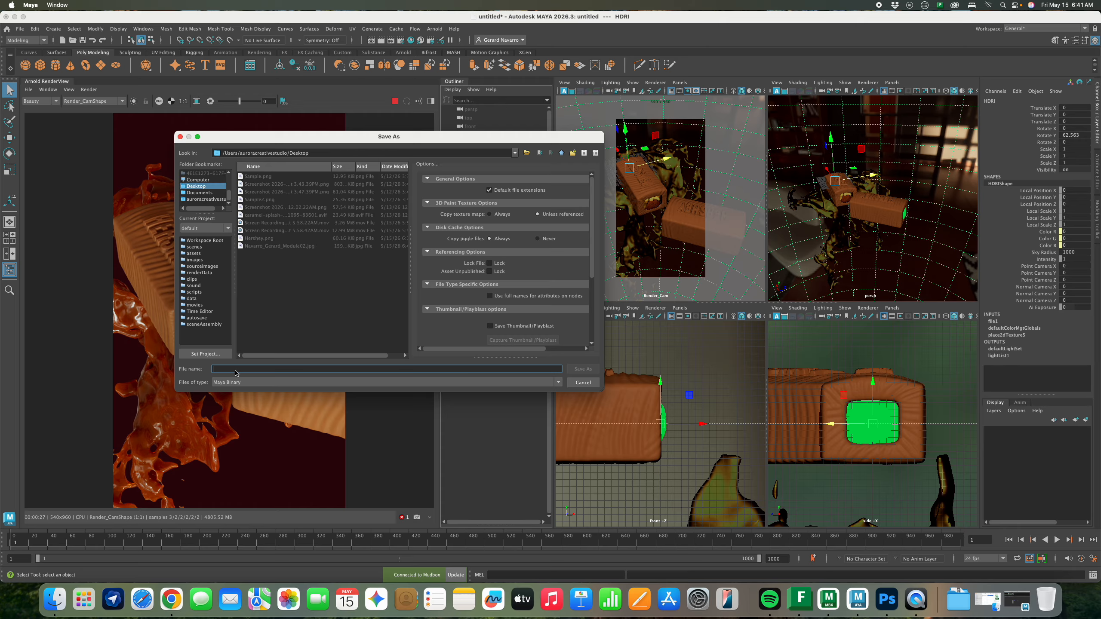
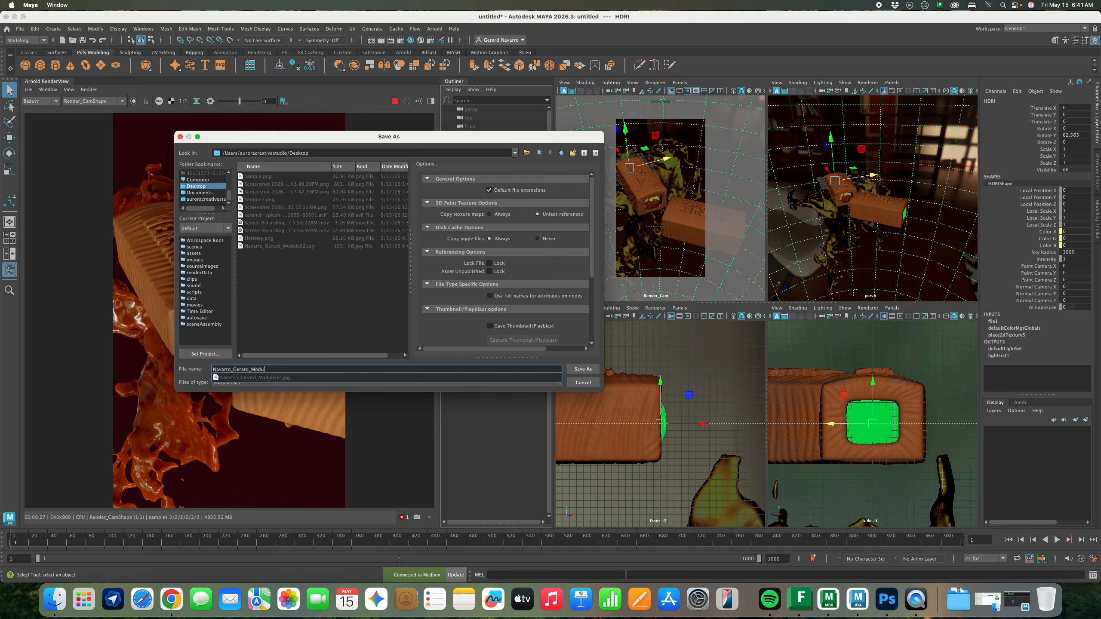
pyautogui.click(583, 369)
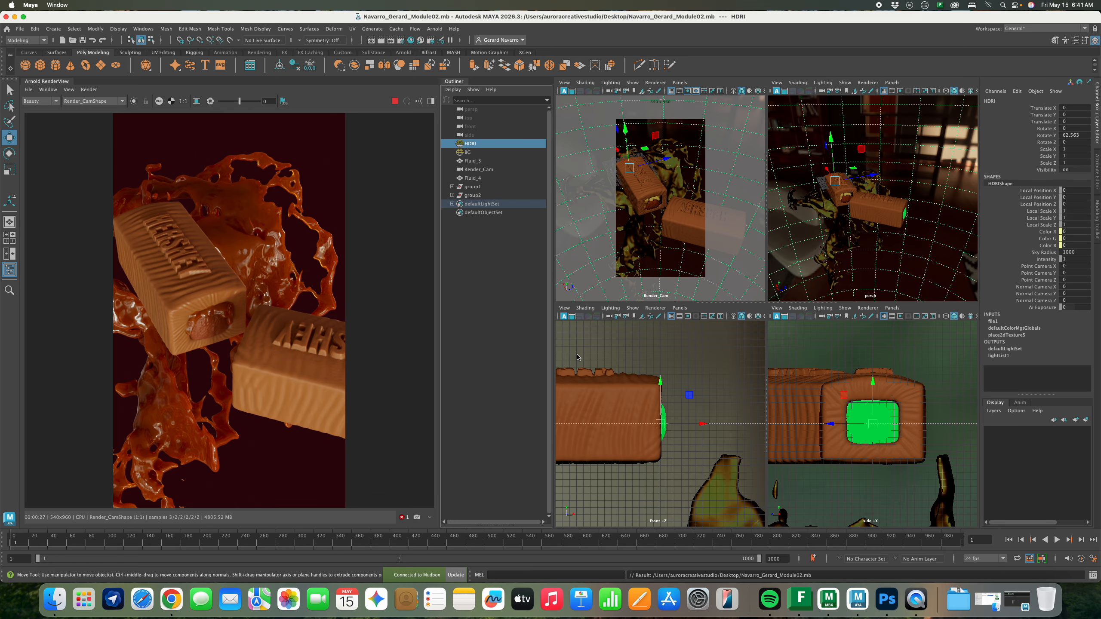
pyautogui.click(454, 82)
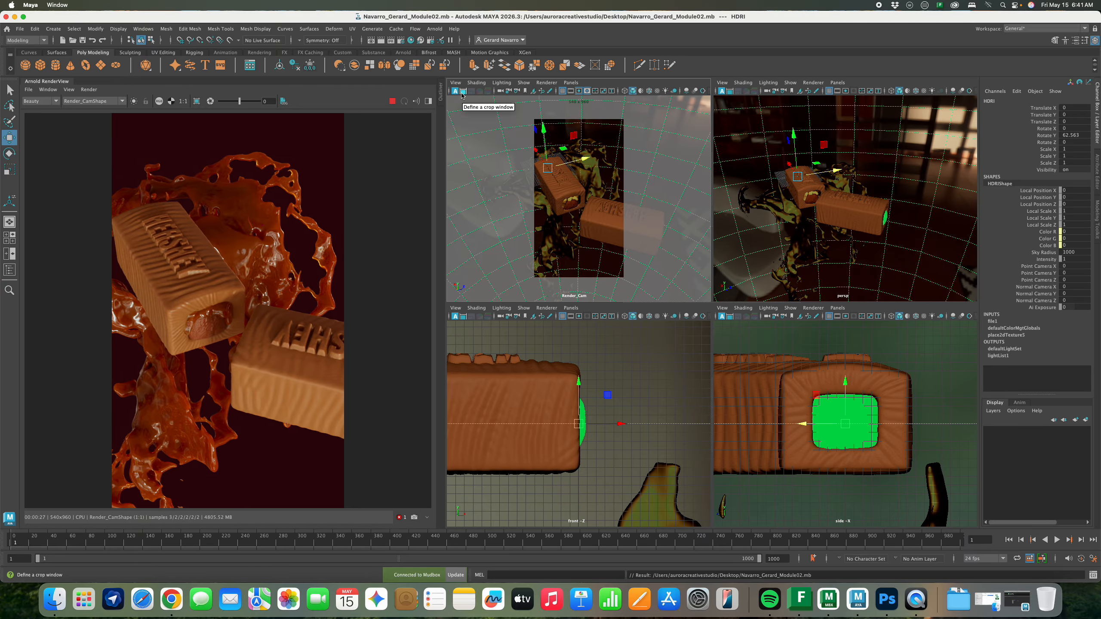